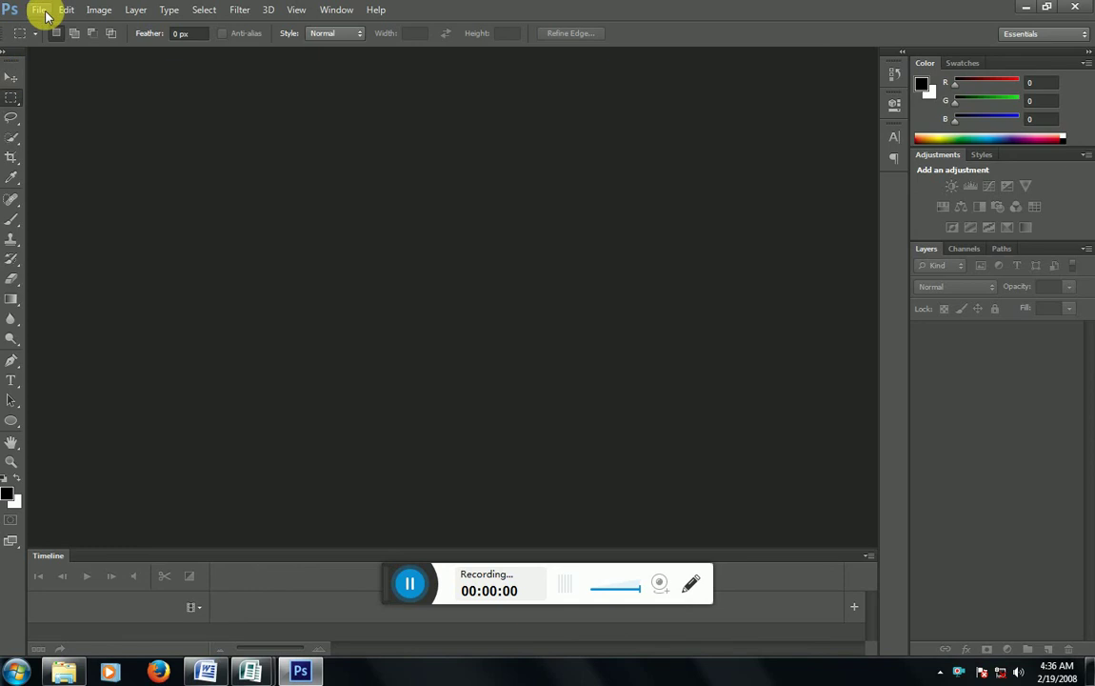
Create a Custom-preset document in inches: width 24, height 36, resolution 200 pixels/inch
{"action": "left_click", "coordinate": [12, 76]}
{"action": "left_click", "coordinate": [38, 10]}
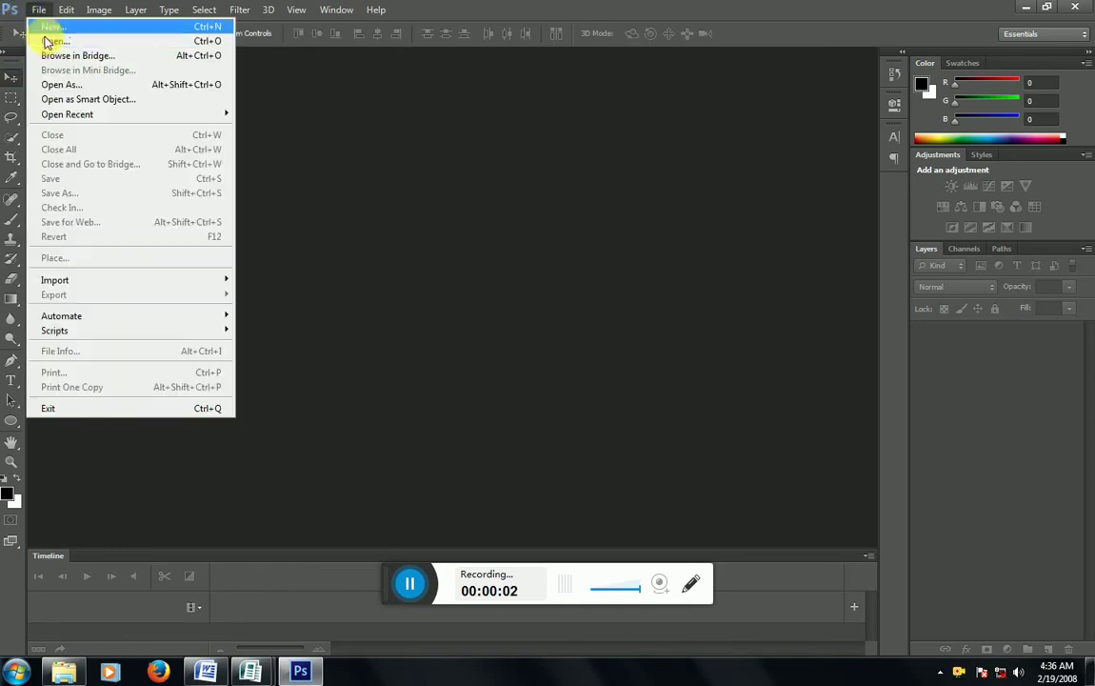
{"action": "left_click", "coordinate": [52, 33]}
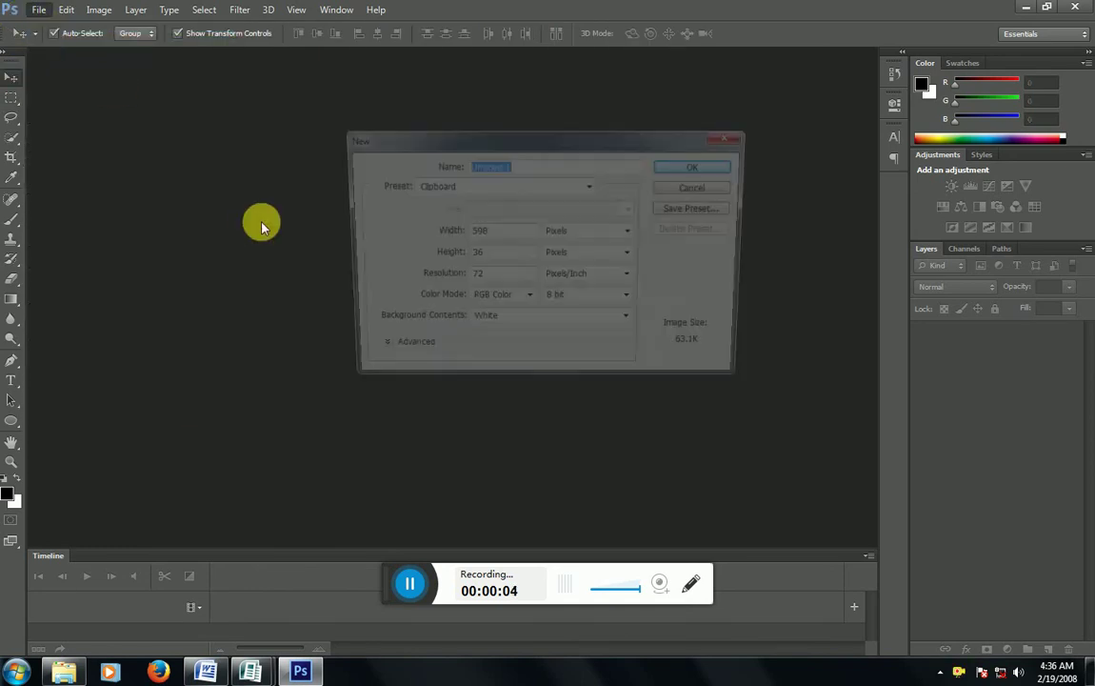
{"action": "left_click", "coordinate": [508, 188]}
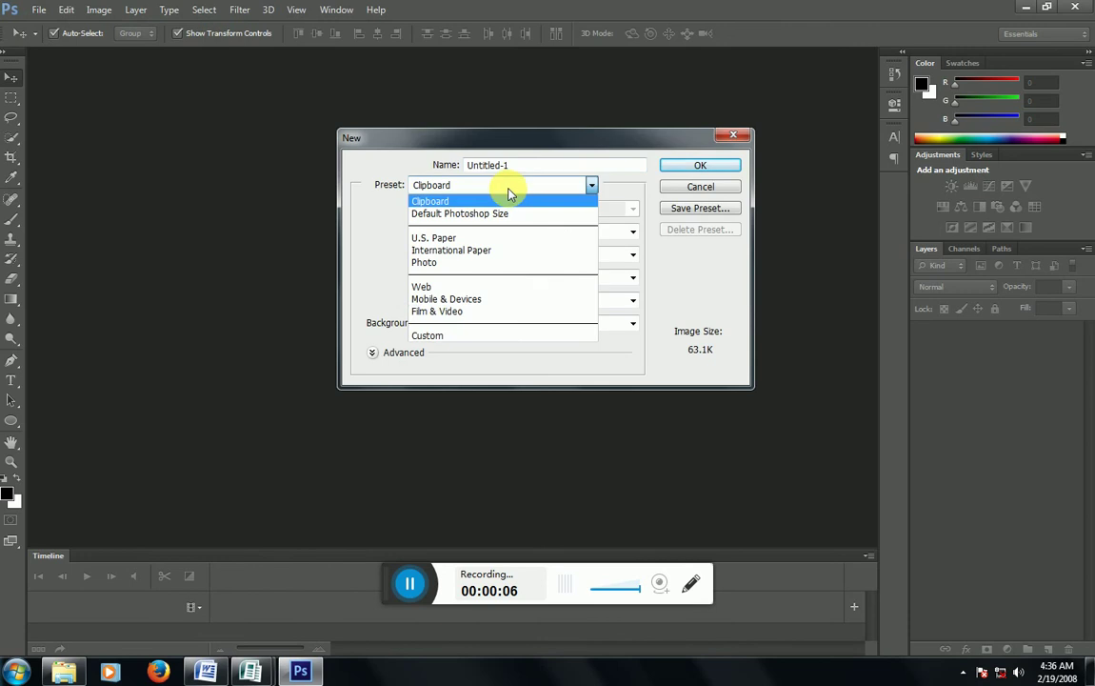
{"action": "left_click", "coordinate": [501, 335]}
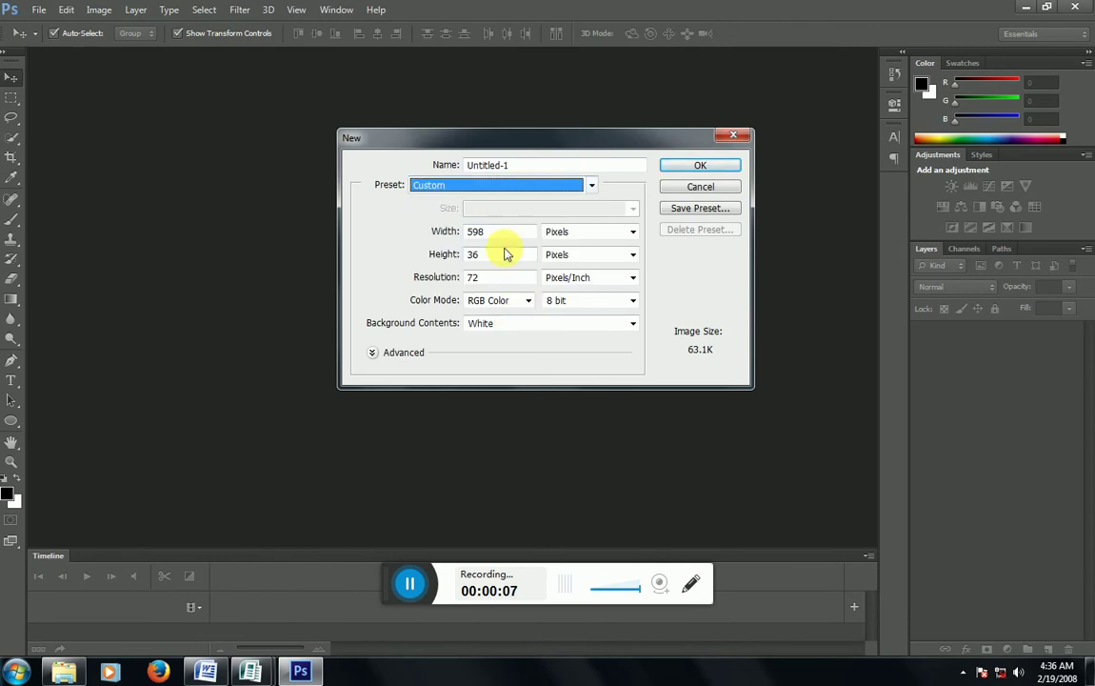
{"action": "left_click", "coordinate": [625, 230]}
{"action": "left_click", "coordinate": [582, 260]}
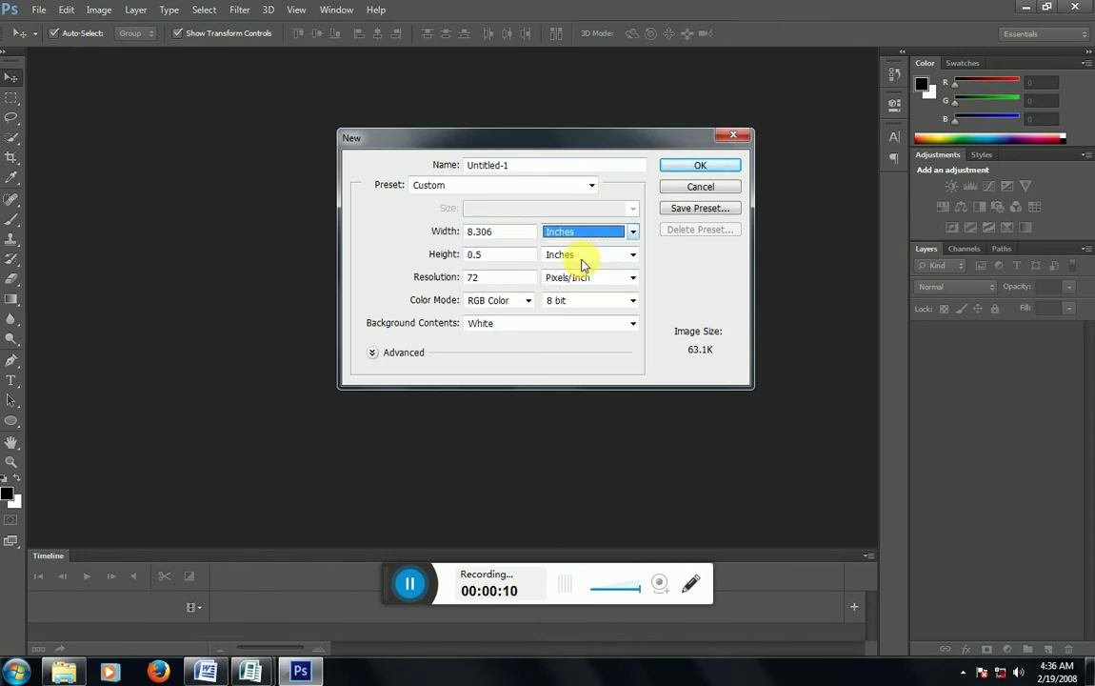
{"action": "left_click", "coordinate": [480, 233]}
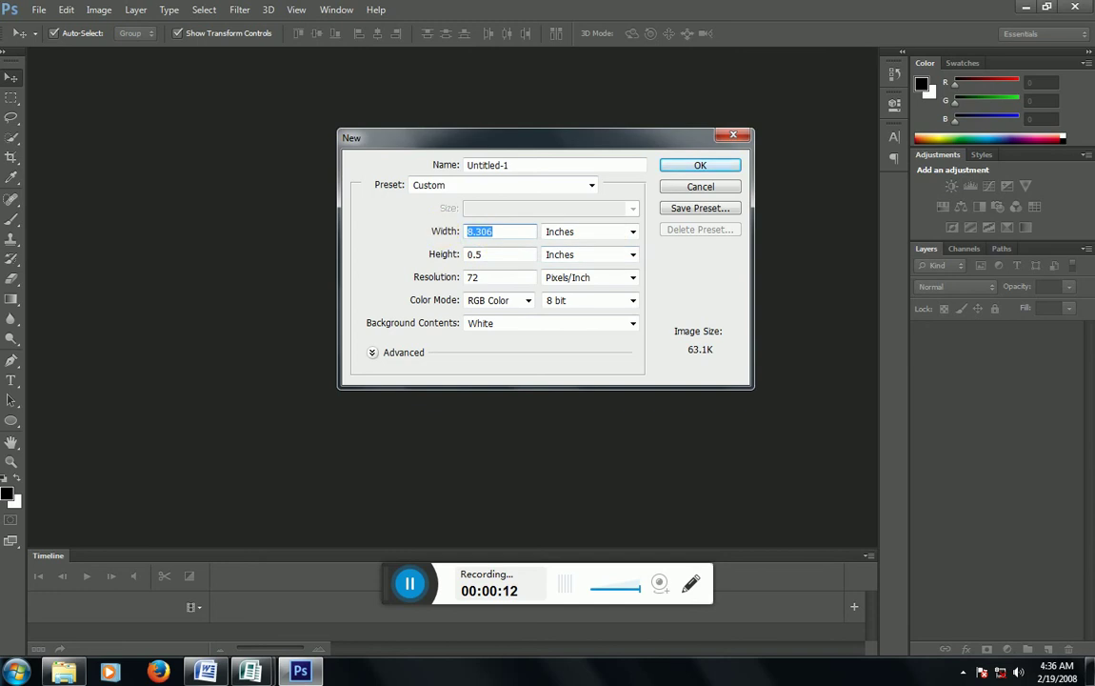
{"action": "type", "text": "24"}
{"action": "left_click", "coordinate": [443, 254]}
{"action": "type", "text": "36"}
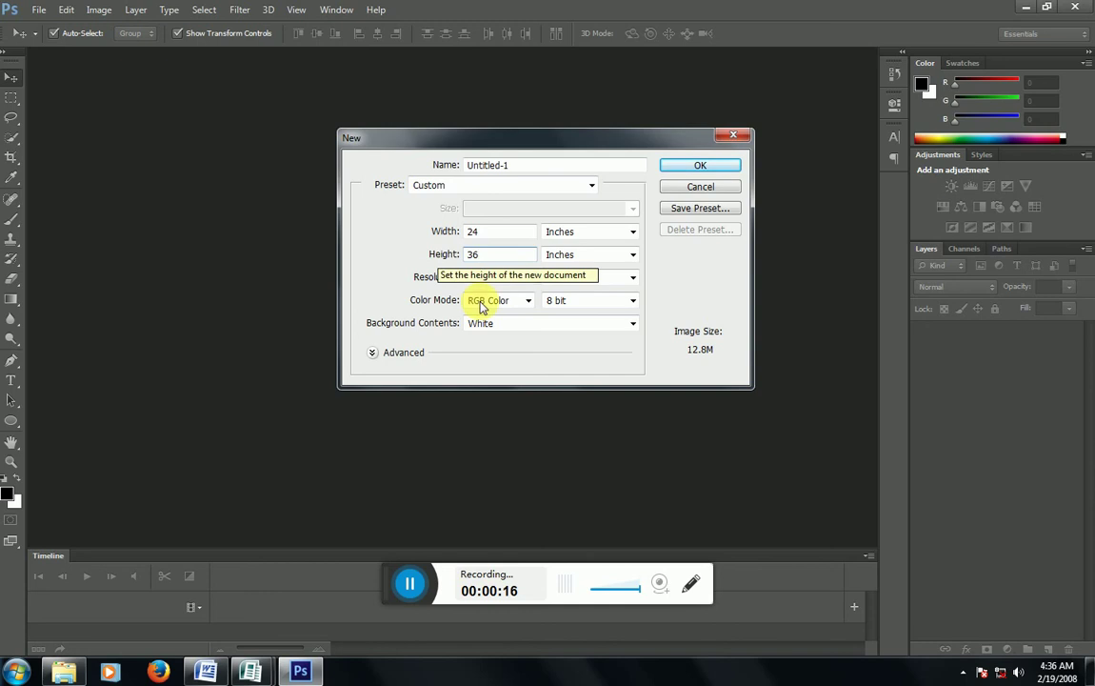
{"action": "left_click", "coordinate": [431, 277]}
{"action": "type", "text": "2"}
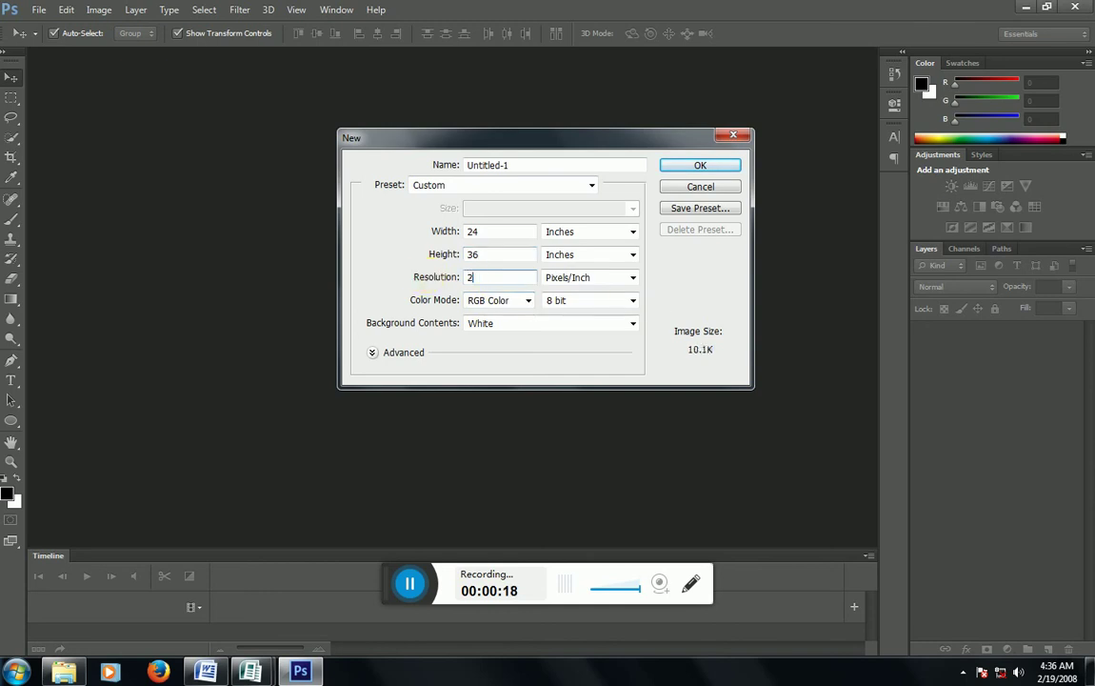
{"action": "type", "text": "00"}
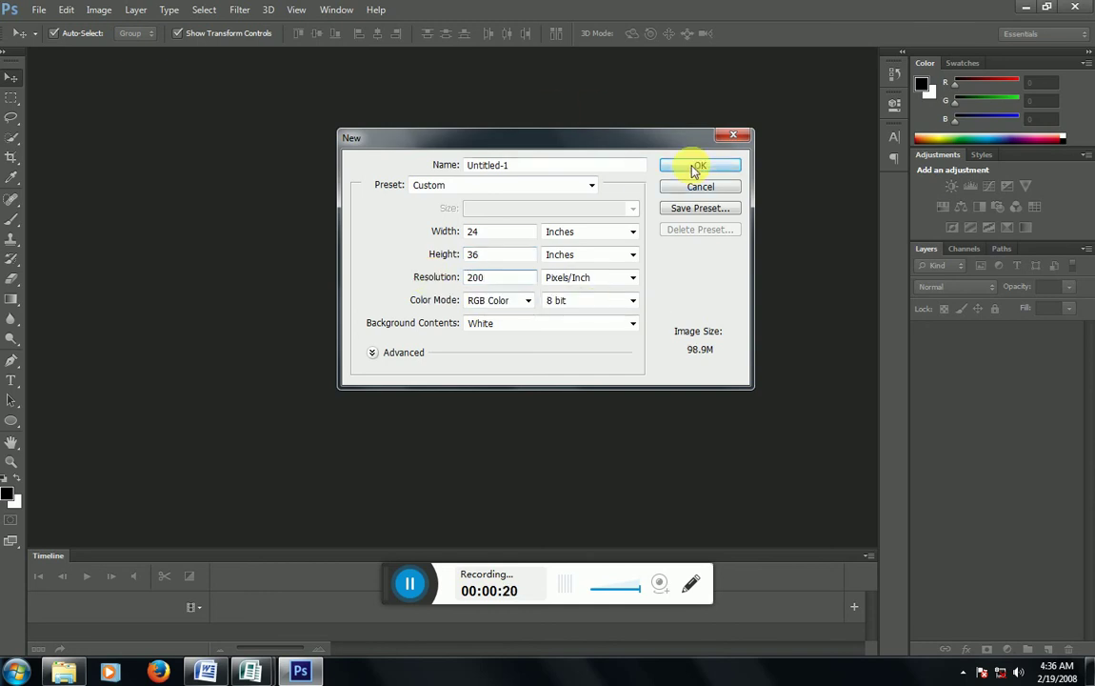
{"action": "left_click", "coordinate": [694, 170]}
Rotate the canvas 90° clockwise into a 36 × 24 inch landscape and zoom in on it
{"action": "left_click", "coordinate": [99, 10]}
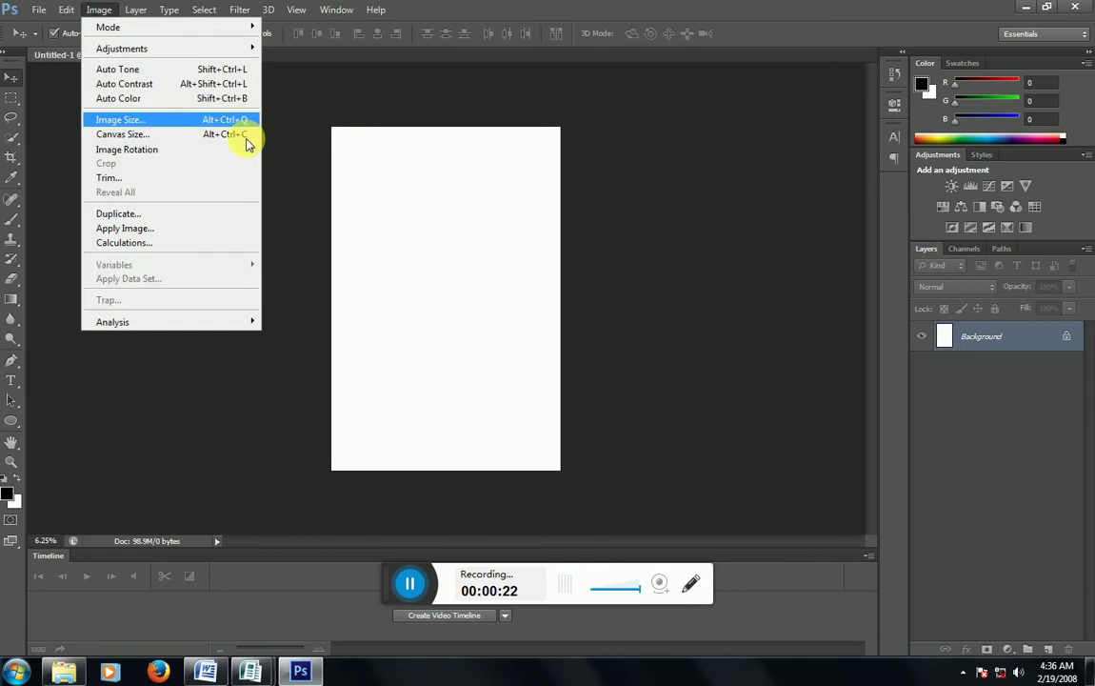
{"action": "mouse_move", "coordinate": [127, 149]}
{"action": "left_click", "coordinate": [311, 162]}
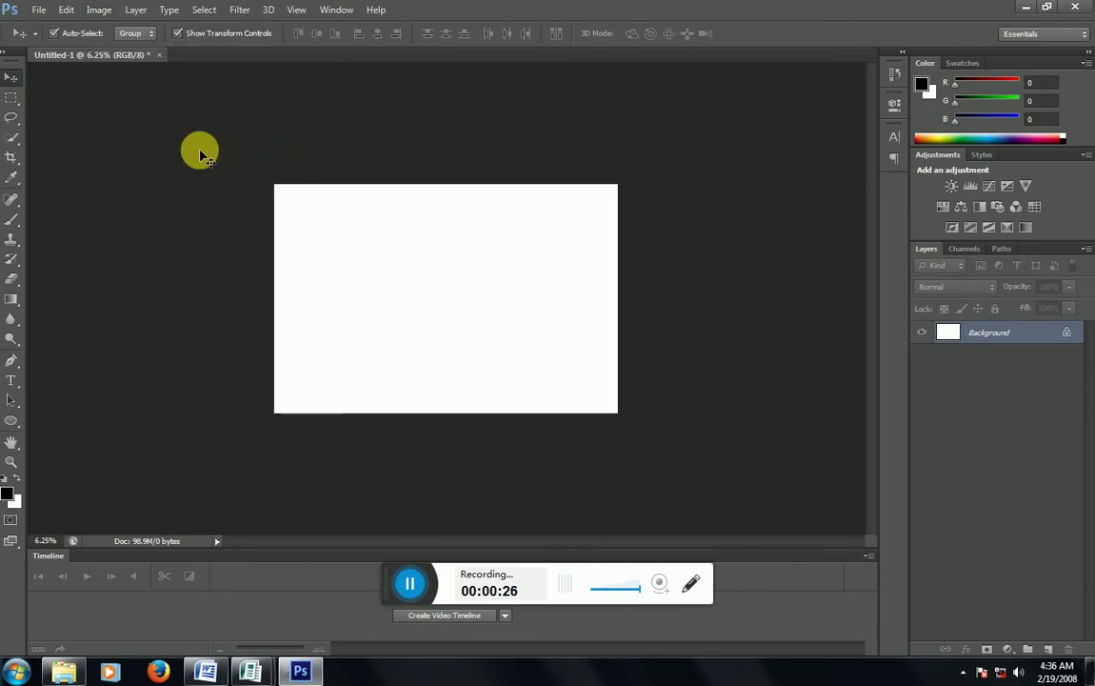
{"action": "left_click", "coordinate": [12, 464]}
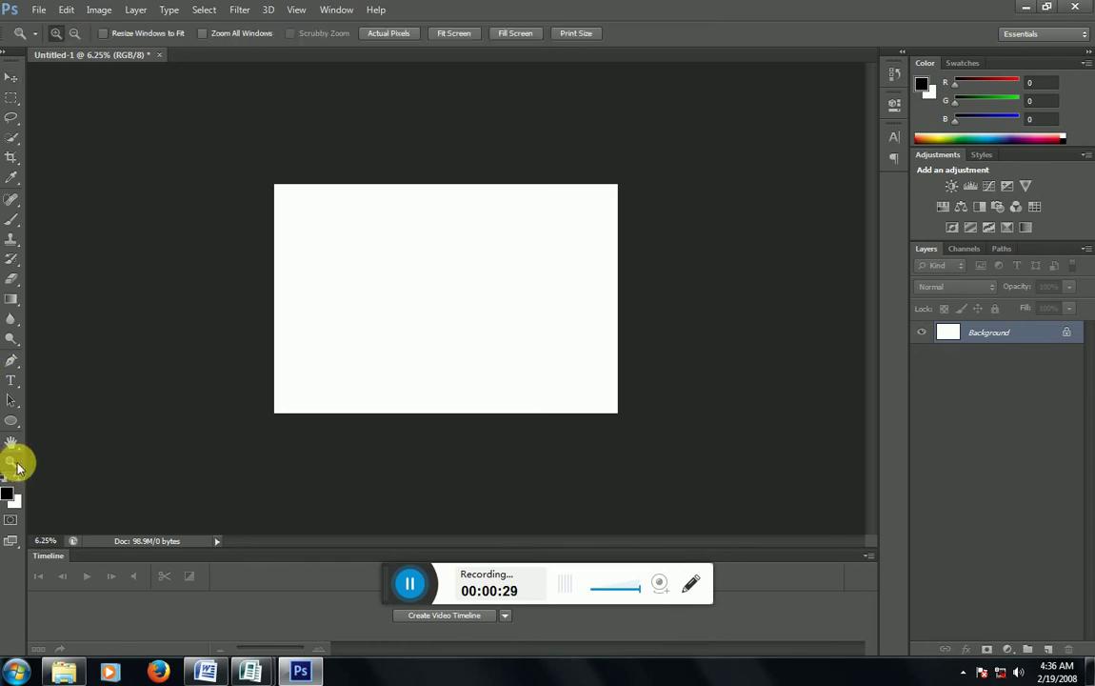
{"action": "left_click", "coordinate": [414, 315]}
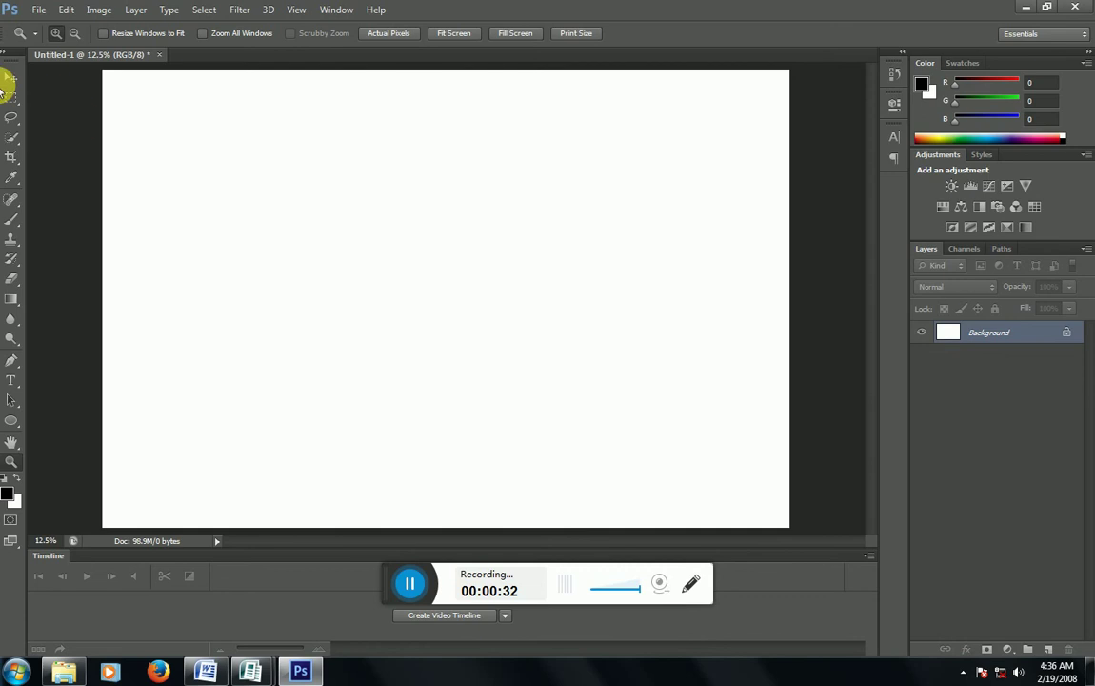
{"action": "left_click", "coordinate": [10, 75]}
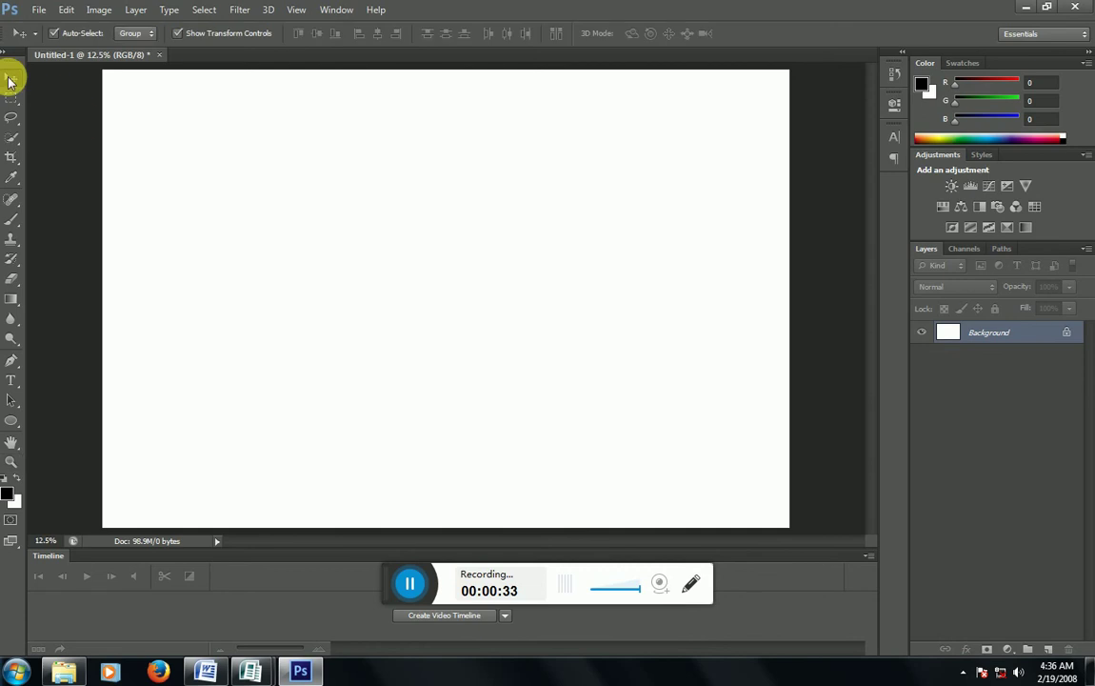
{"action": "left_click", "coordinate": [40, 11]}
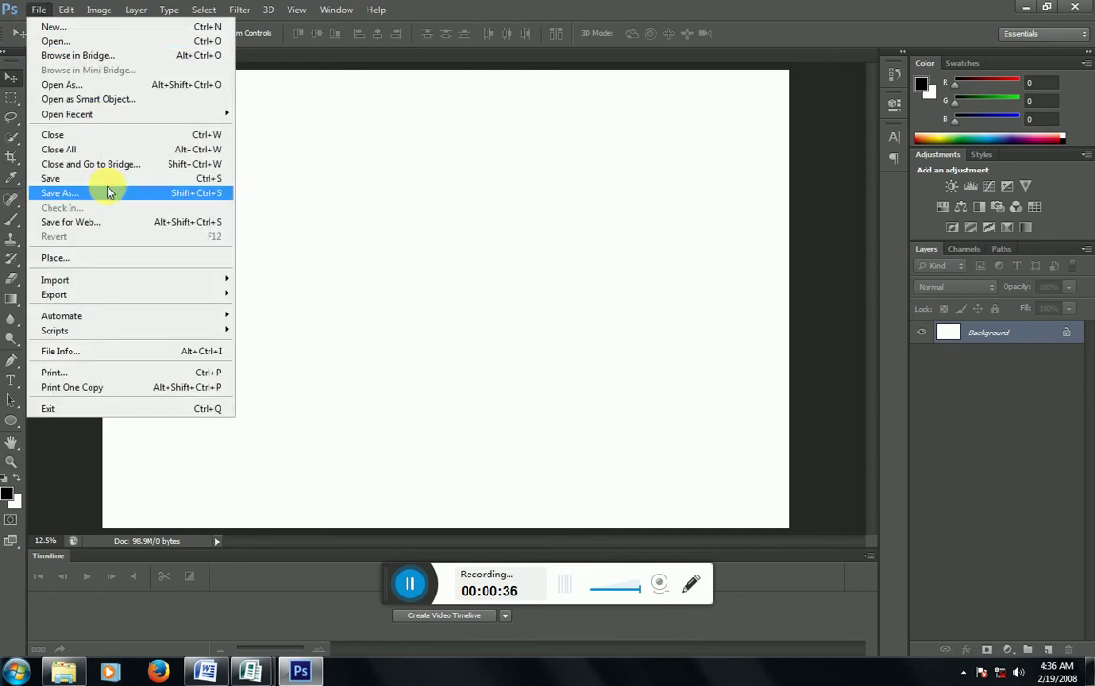
Start placing an image and browse to the IMAGES folder on Local Disk (D:)
{"action": "left_click", "coordinate": [110, 257]}
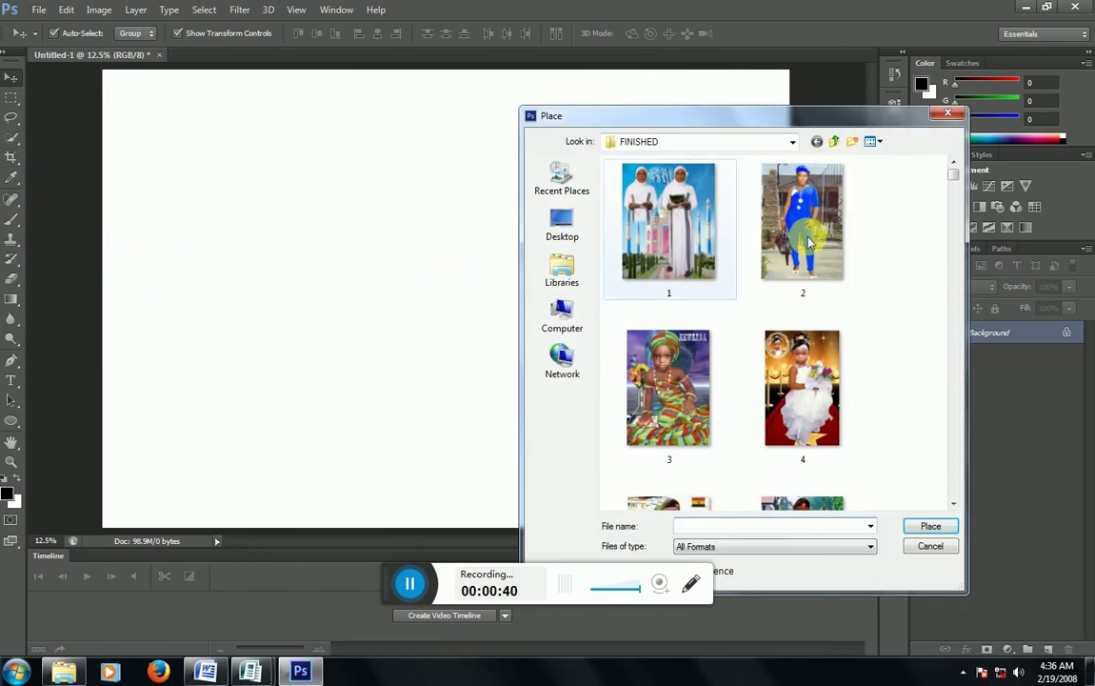
{"action": "left_click", "coordinate": [786, 242]}
{"action": "scroll", "coordinate": [781, 233], "scroll_direction": "down", "scroll_amount": 3}
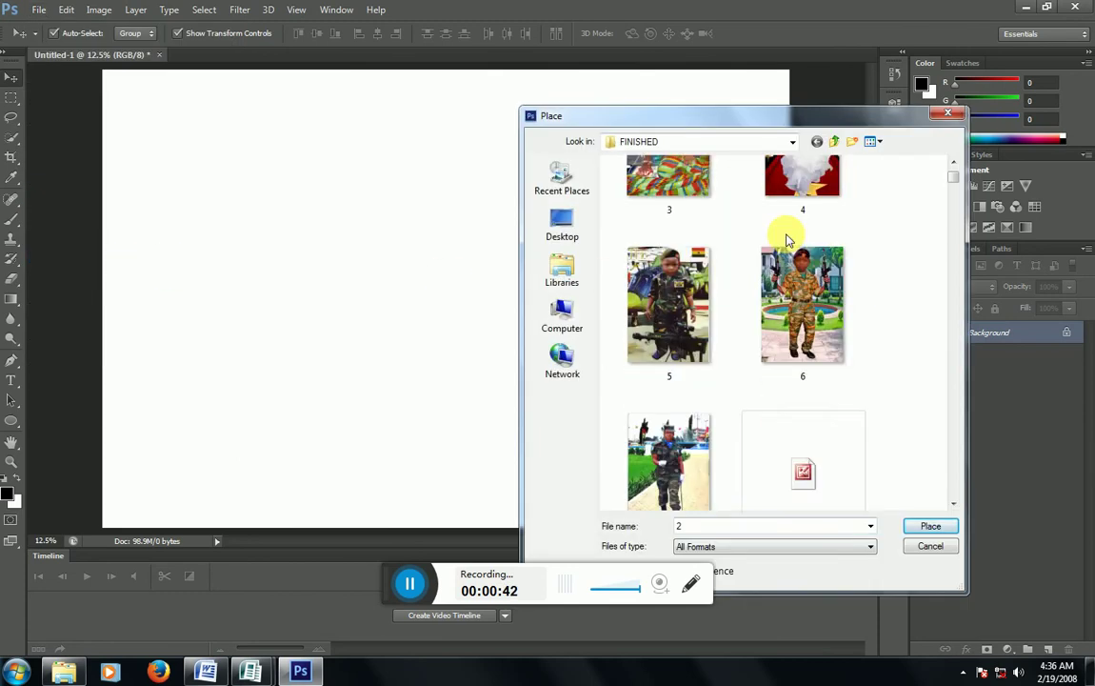
{"action": "left_click", "coordinate": [722, 143]}
{"action": "left_click", "coordinate": [653, 247]}
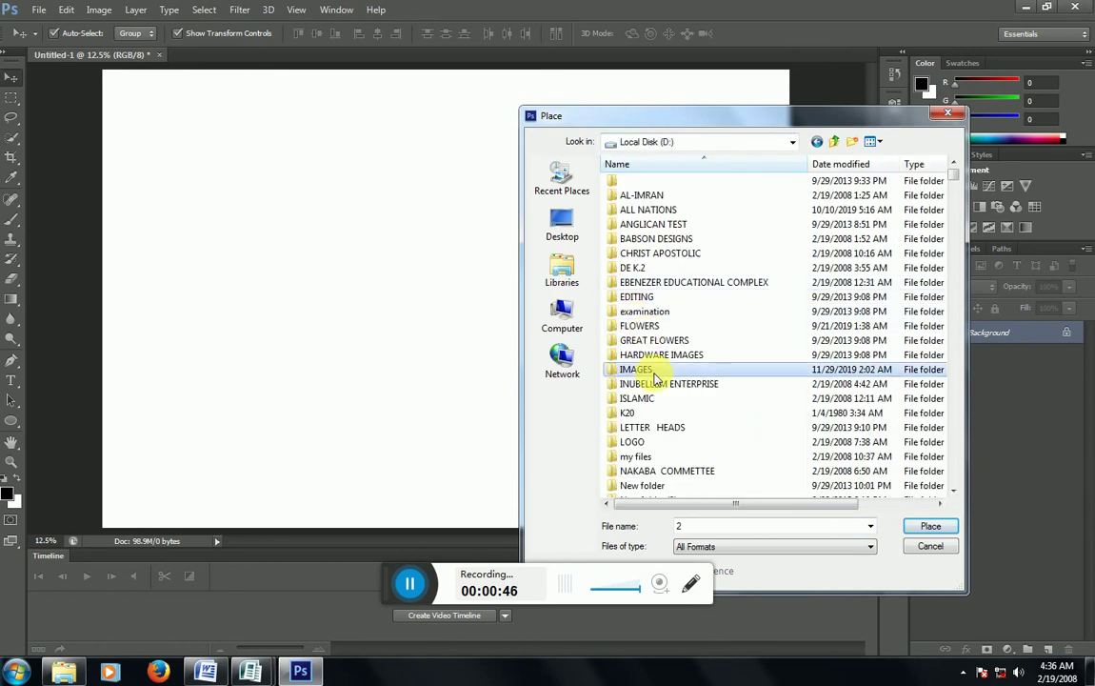
{"action": "double_click", "coordinate": [651, 372]}
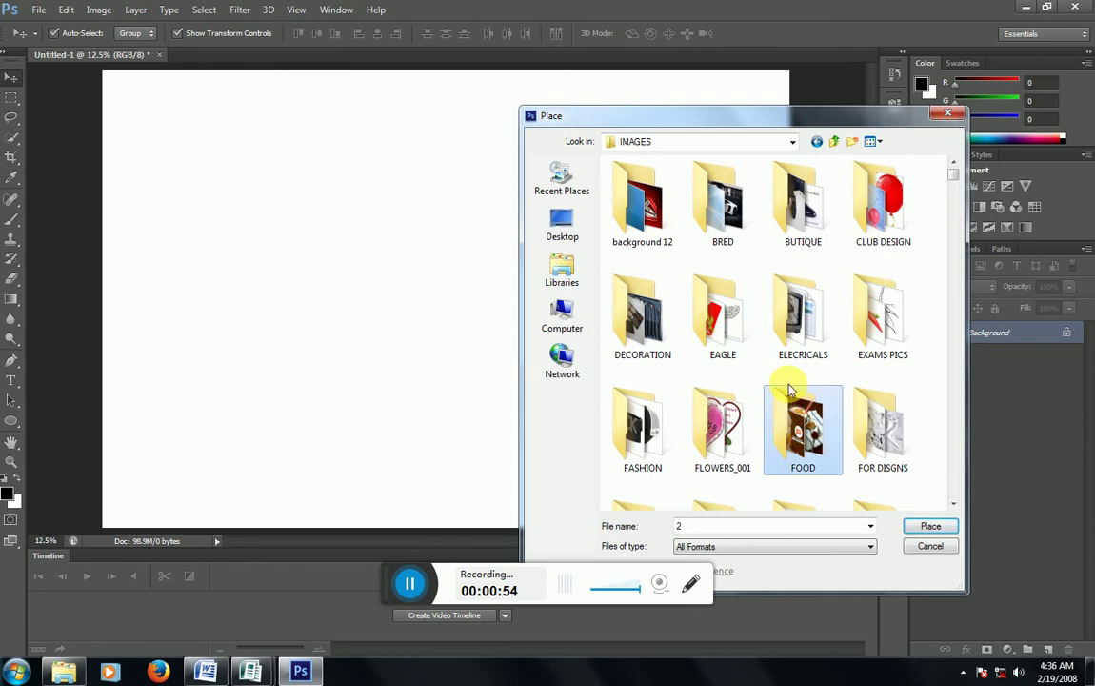
Browse the Documents library, then Local Disk (C:) > Users > home folder > Downloads
{"action": "left_click", "coordinate": [561, 270]}
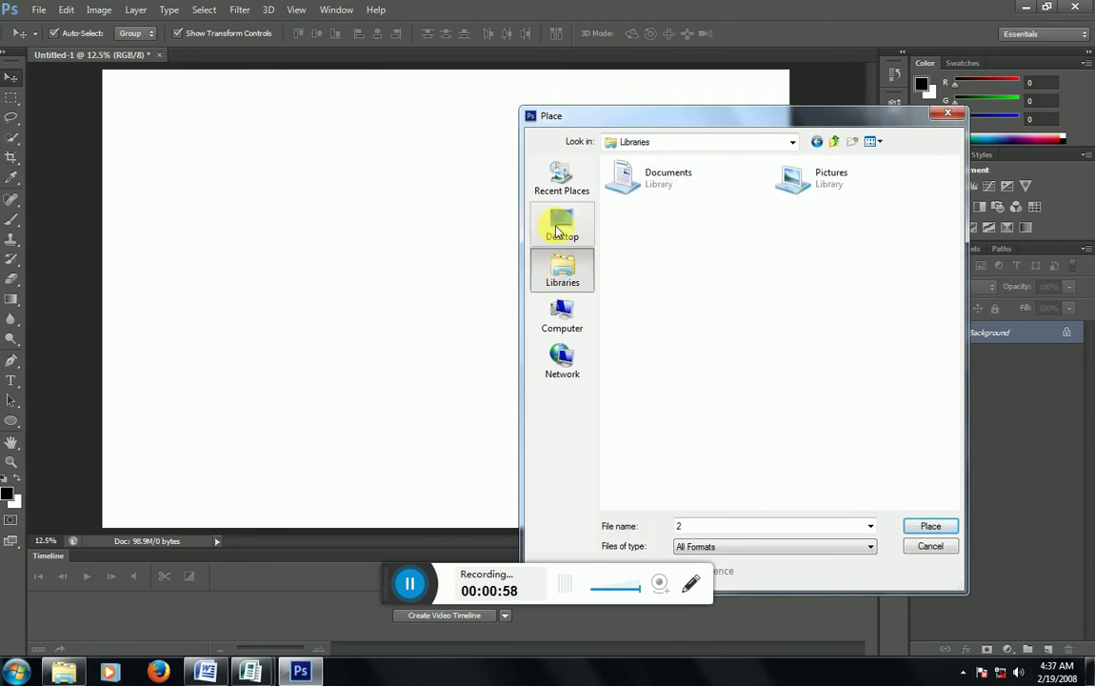
{"action": "double_click", "coordinate": [652, 190]}
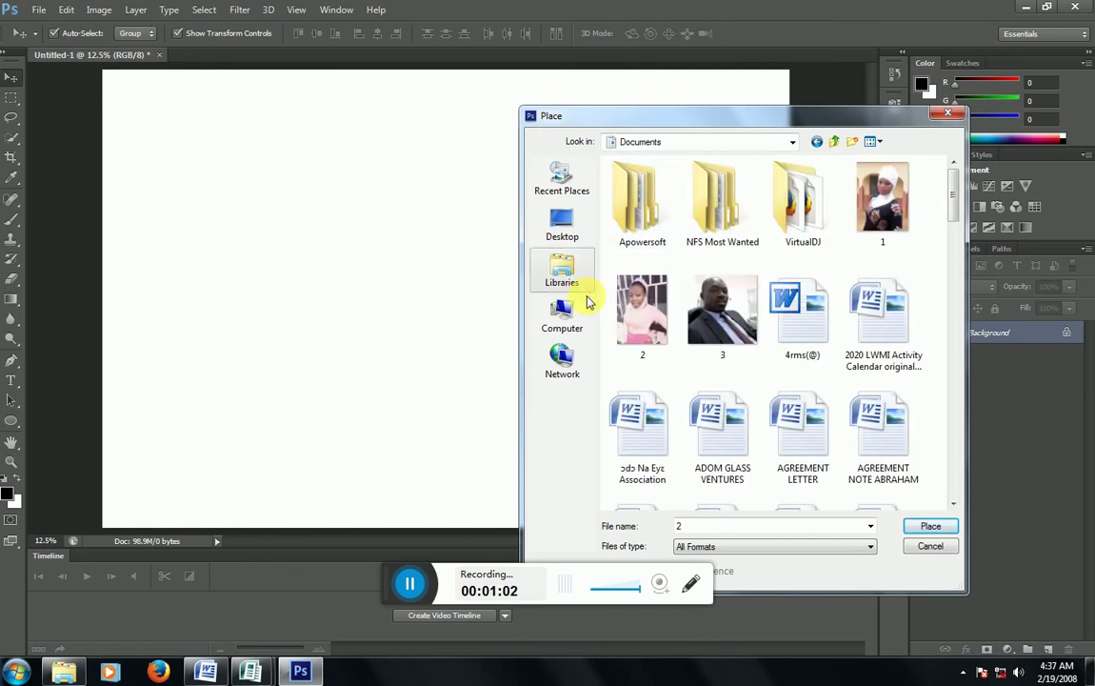
{"action": "left_click", "coordinate": [562, 314]}
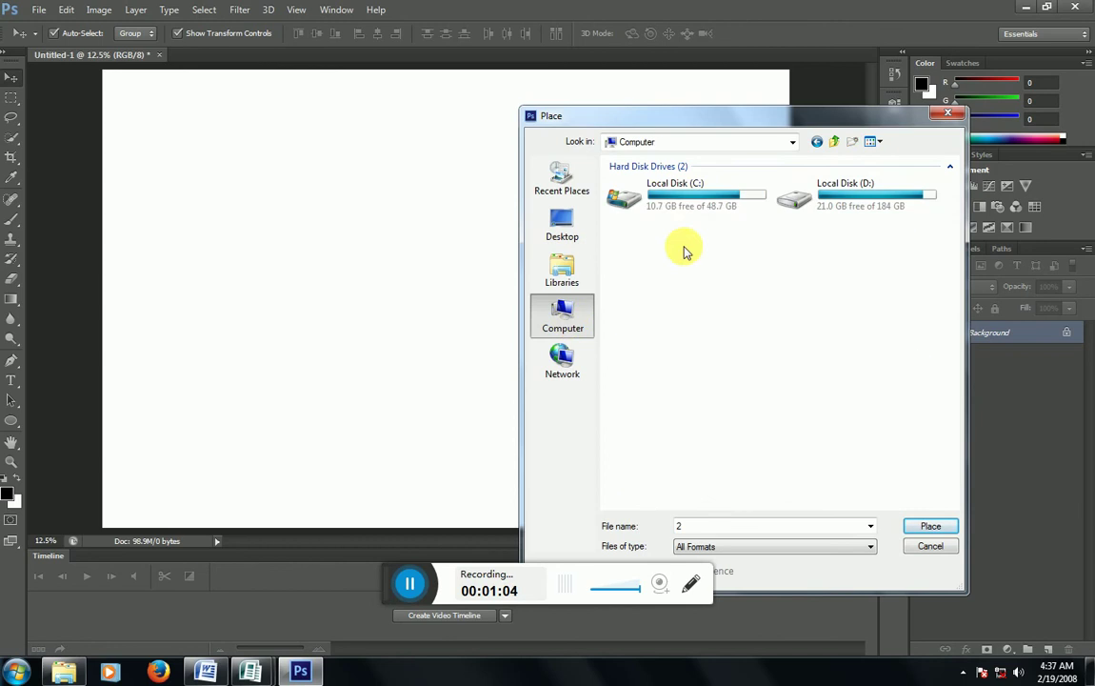
{"action": "double_click", "coordinate": [707, 197]}
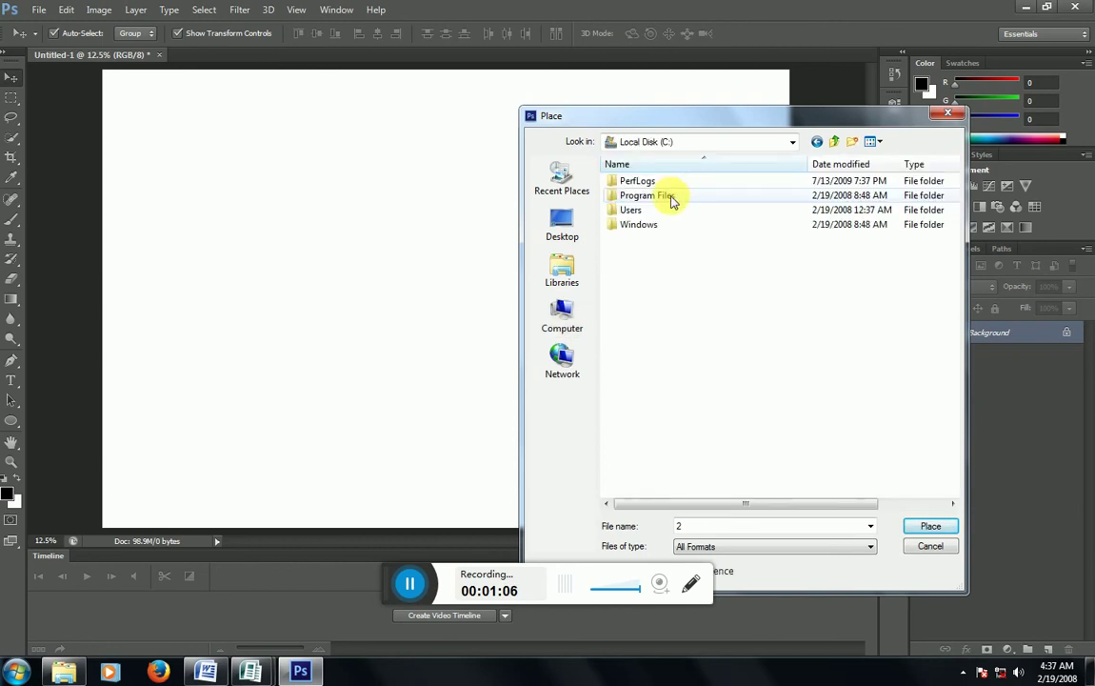
{"action": "double_click", "coordinate": [665, 209]}
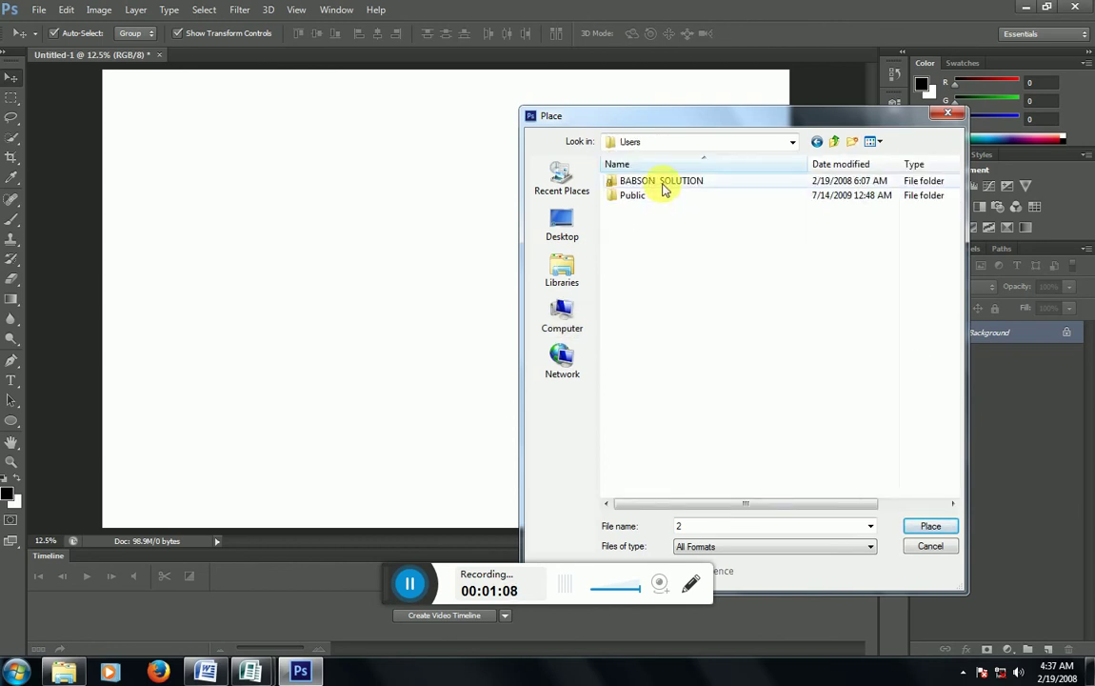
{"action": "double_click", "coordinate": [664, 186]}
{"action": "double_click", "coordinate": [655, 211]}
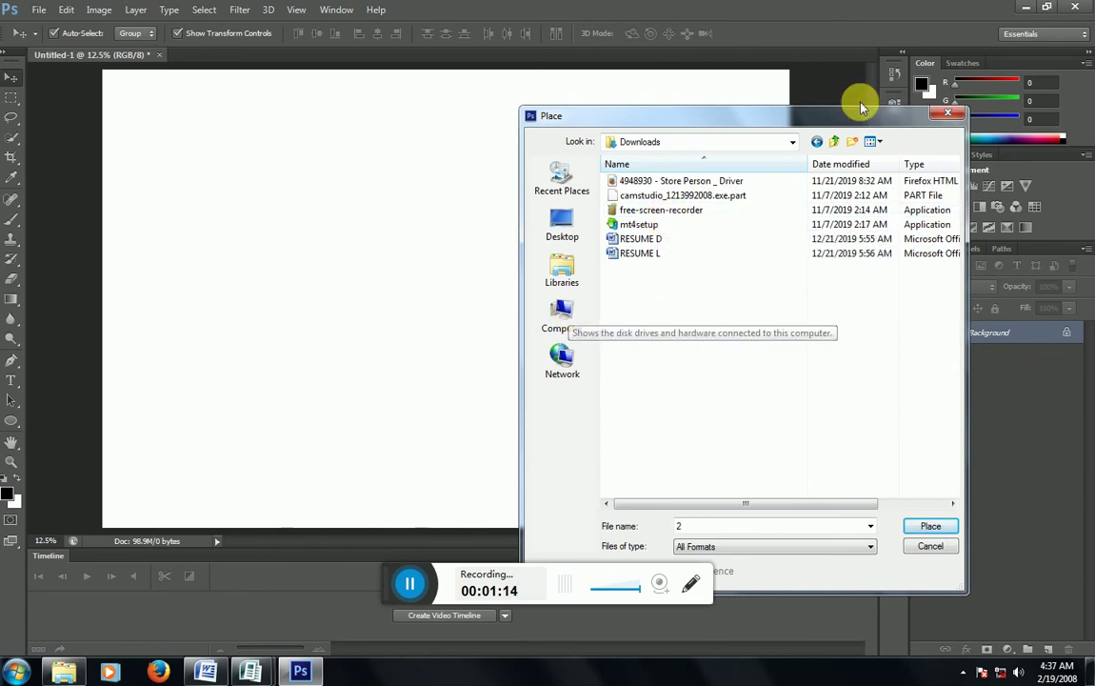
Step back through the visited folders to return to the IMAGES folder
{"action": "double_click", "coordinate": [819, 142]}
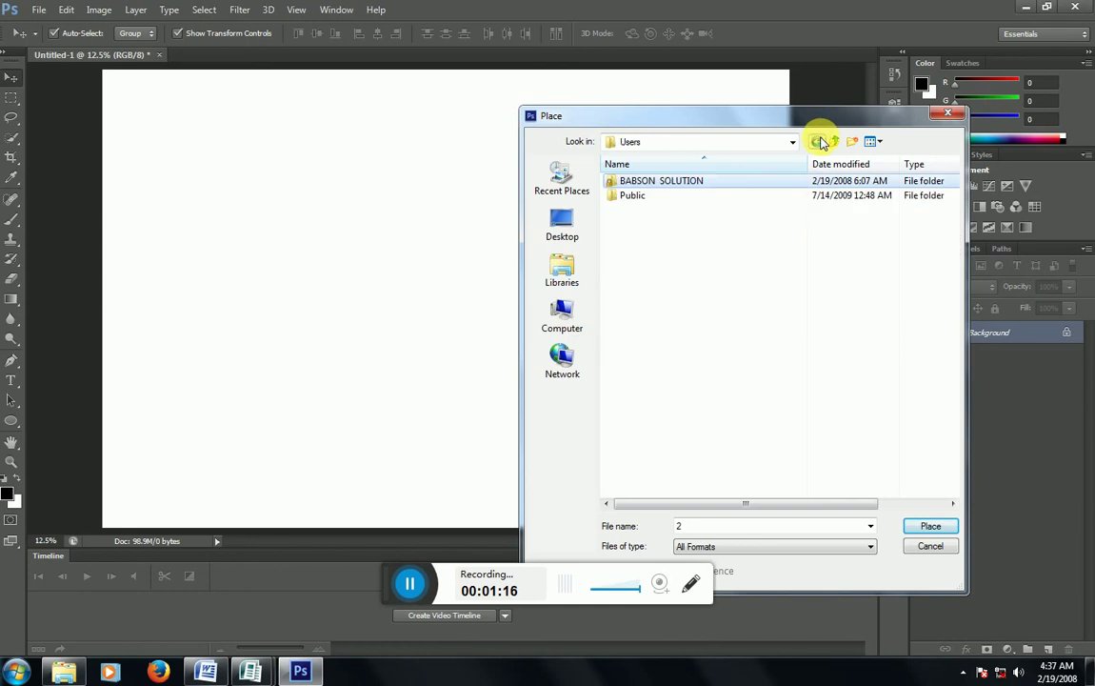
{"action": "left_click", "coordinate": [820, 142]}
{"action": "left_click", "coordinate": [819, 141]}
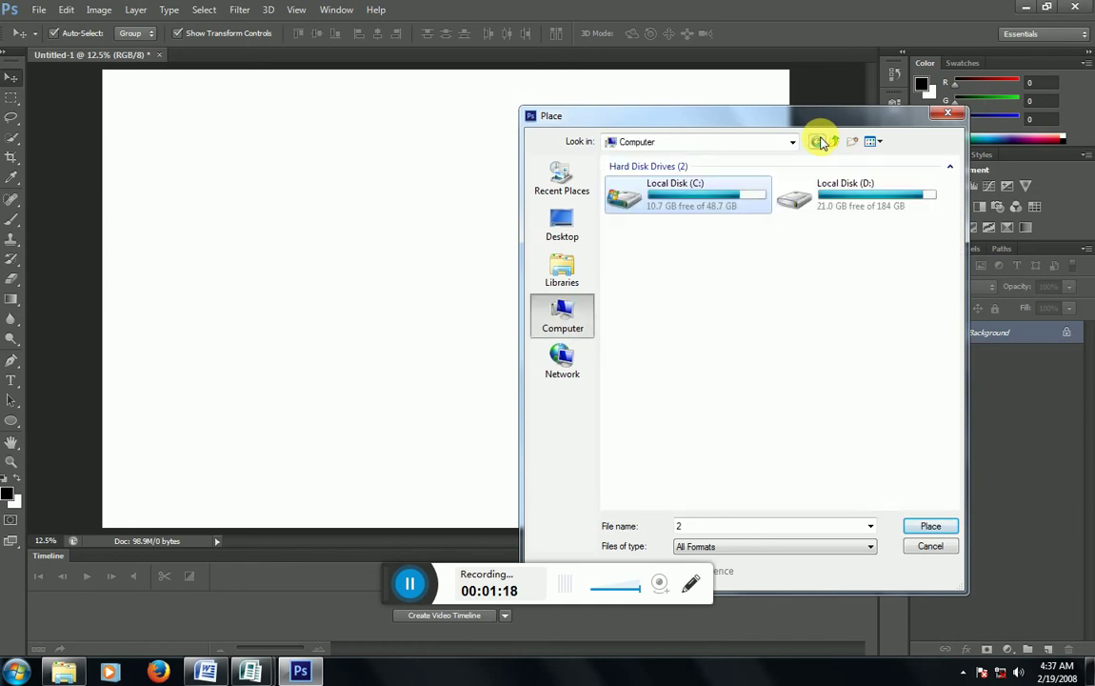
{"action": "left_click", "coordinate": [819, 141]}
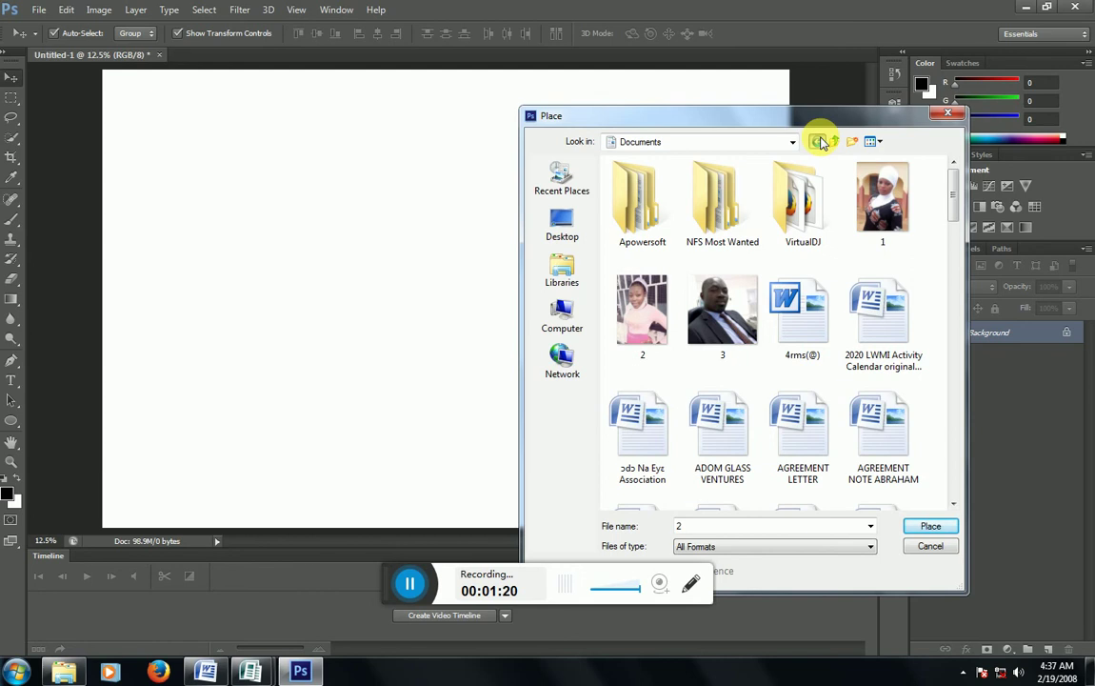
{"action": "left_click", "coordinate": [818, 141]}
{"action": "left_click", "coordinate": [819, 142]}
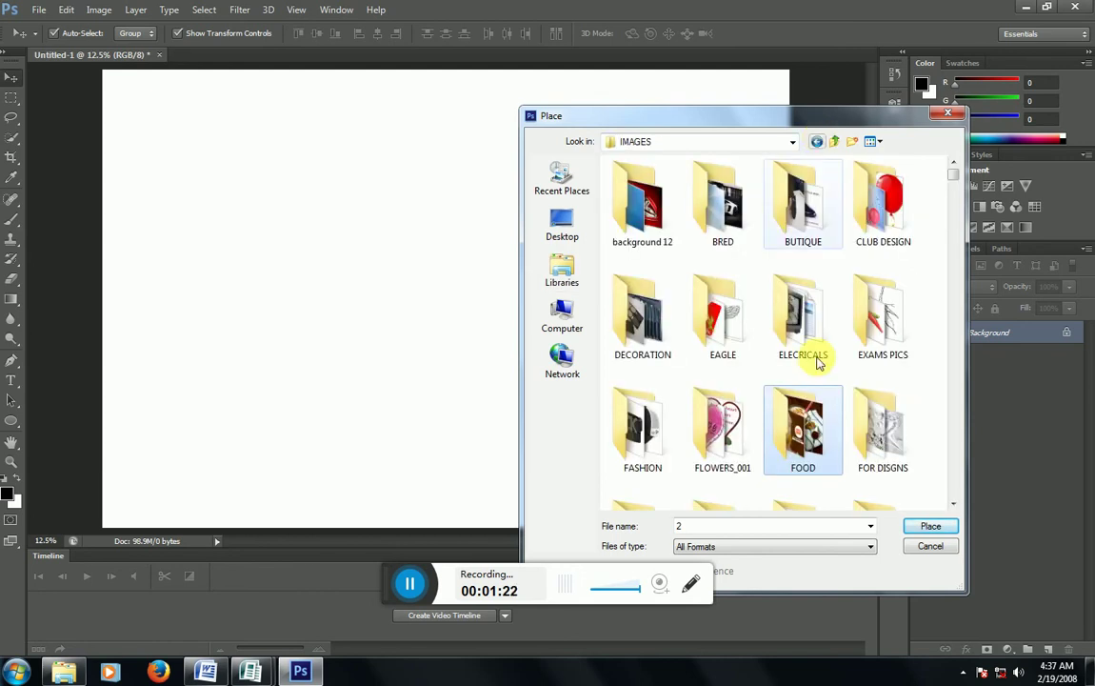
Scroll down through the IMAGES folder's picture files
{"action": "scroll", "coordinate": [868, 438], "scroll_direction": "down", "scroll_amount": 3}
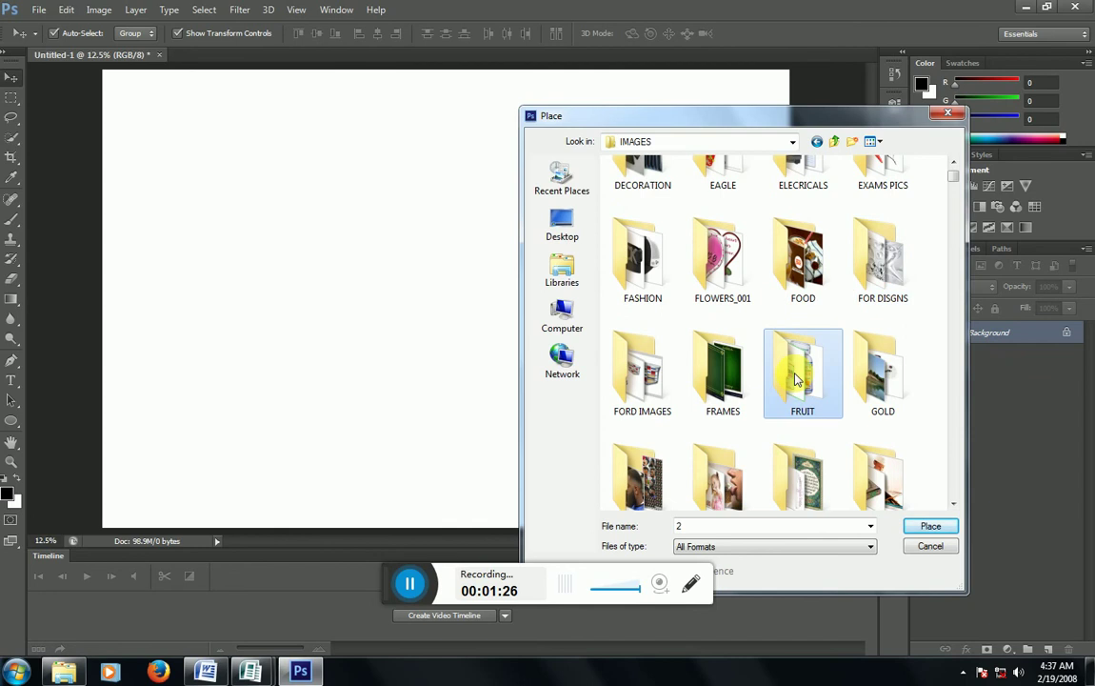
{"action": "type", "text": "fo"}
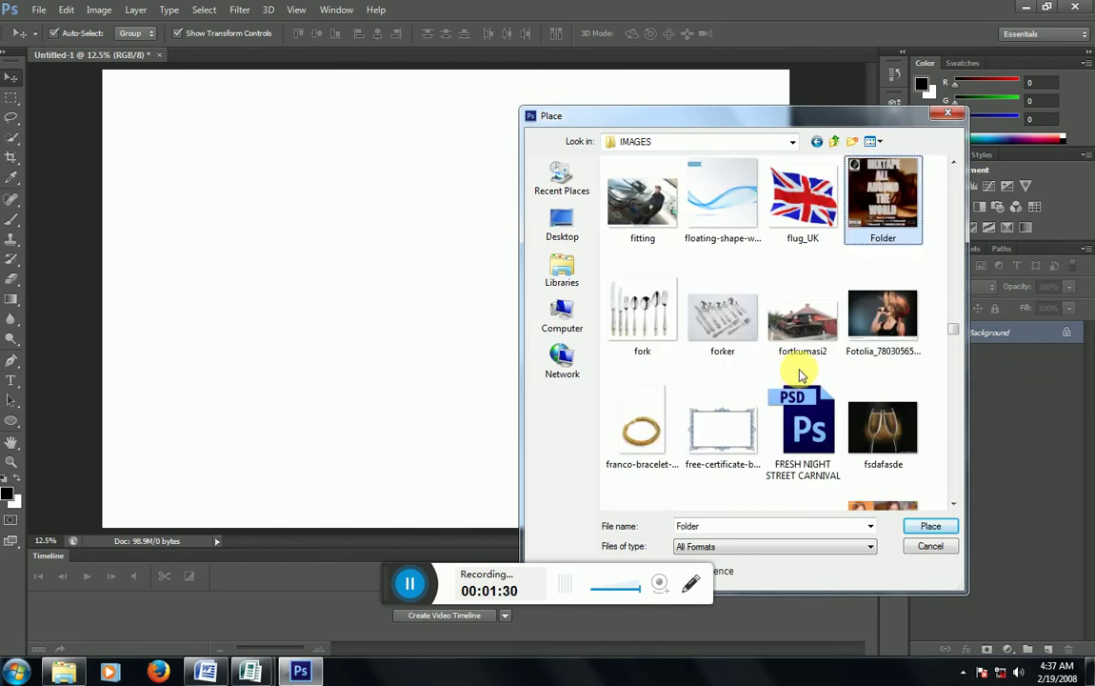
{"action": "scroll", "coordinate": [800, 374], "scroll_direction": "down", "scroll_amount": 3}
{"action": "scroll", "coordinate": [800, 373], "scroll_direction": "down", "scroll_amount": 3}
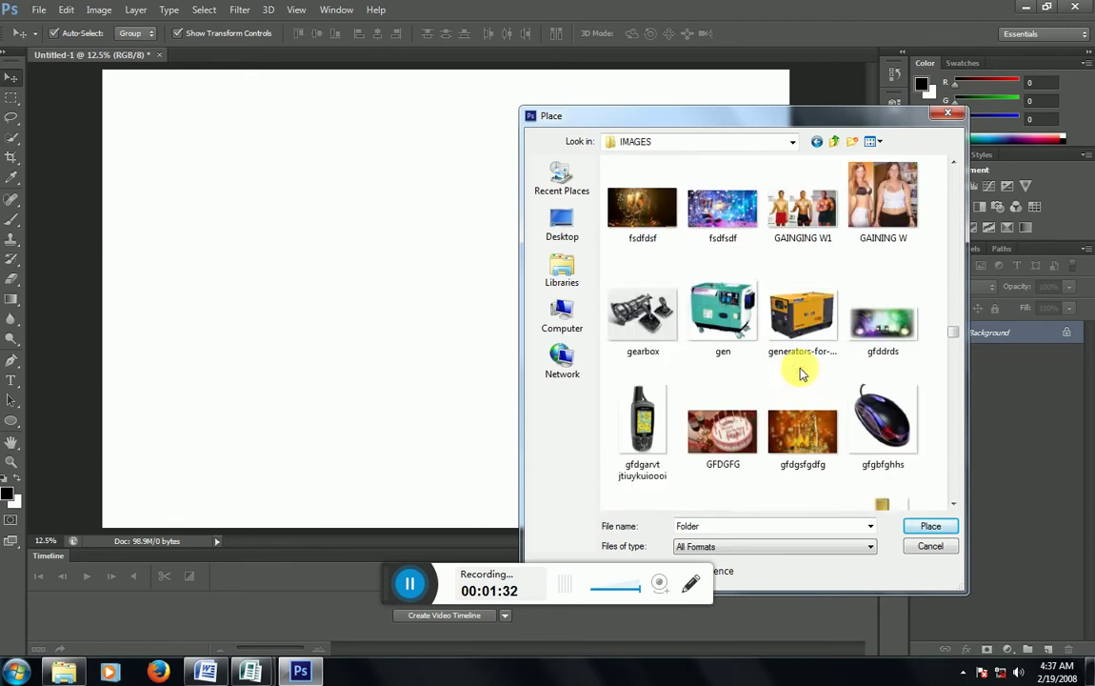
{"action": "scroll", "coordinate": [799, 373], "scroll_direction": "down", "scroll_amount": 3}
{"action": "scroll", "coordinate": [800, 373], "scroll_direction": "down", "scroll_amount": 3}
{"action": "scroll", "coordinate": [800, 373], "scroll_direction": "down", "scroll_amount": 3}
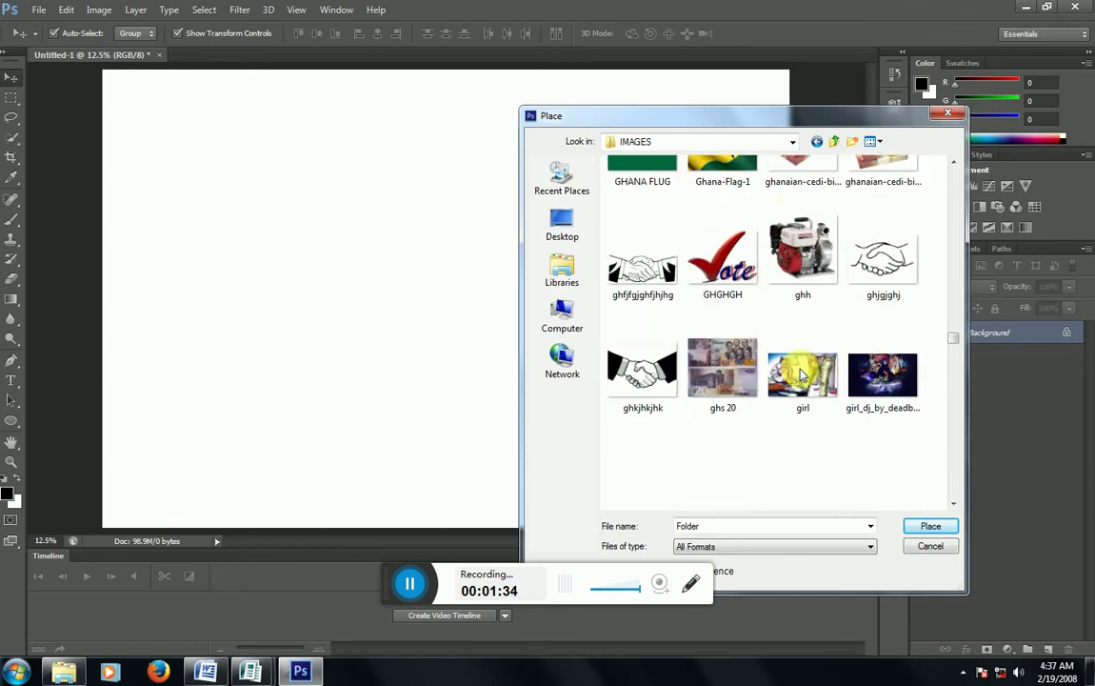
{"action": "scroll", "coordinate": [800, 374], "scroll_direction": "down", "scroll_amount": 3}
{"action": "scroll", "coordinate": [800, 374], "scroll_direction": "down", "scroll_amount": 3}
{"action": "scroll", "coordinate": [800, 373], "scroll_direction": "down", "scroll_amount": 6}
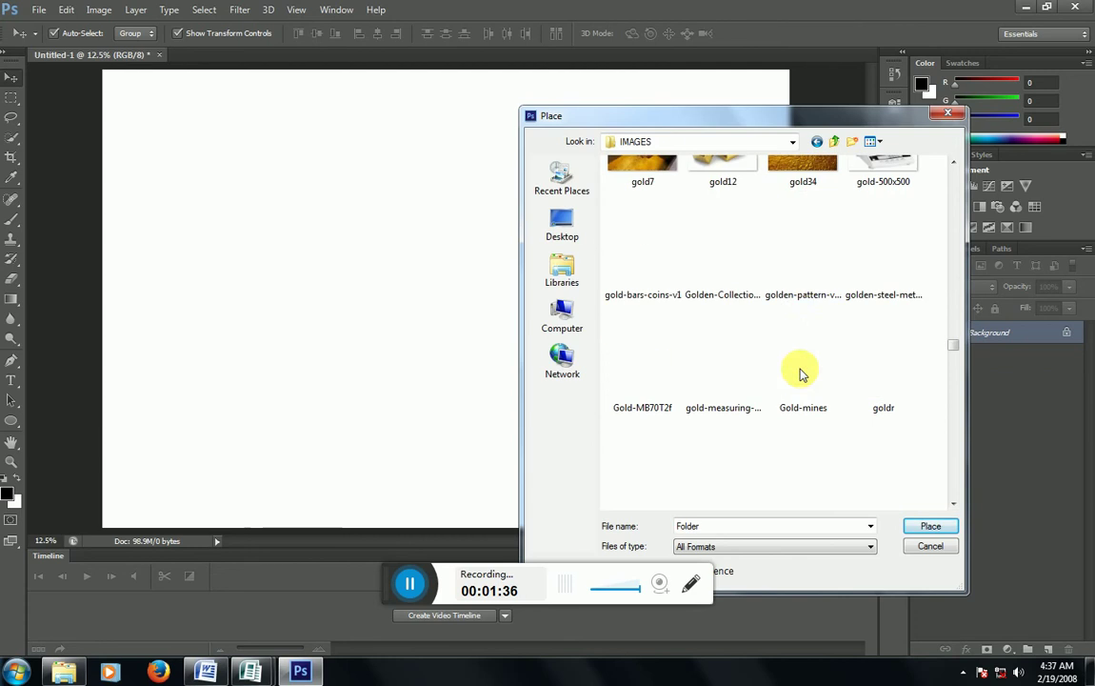
Jump to the 'pl' files and preview the players image full size, then close the preview
{"action": "left_click", "coordinate": [805, 281]}
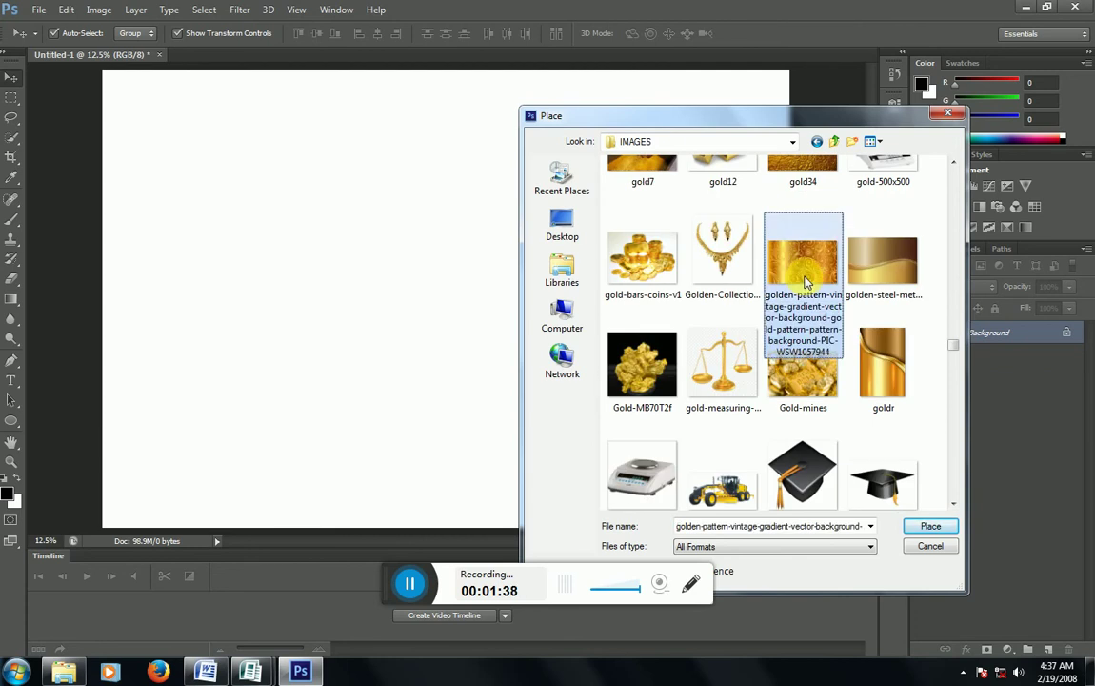
{"action": "left_click", "coordinate": [804, 281]}
{"action": "type", "text": "pl"}
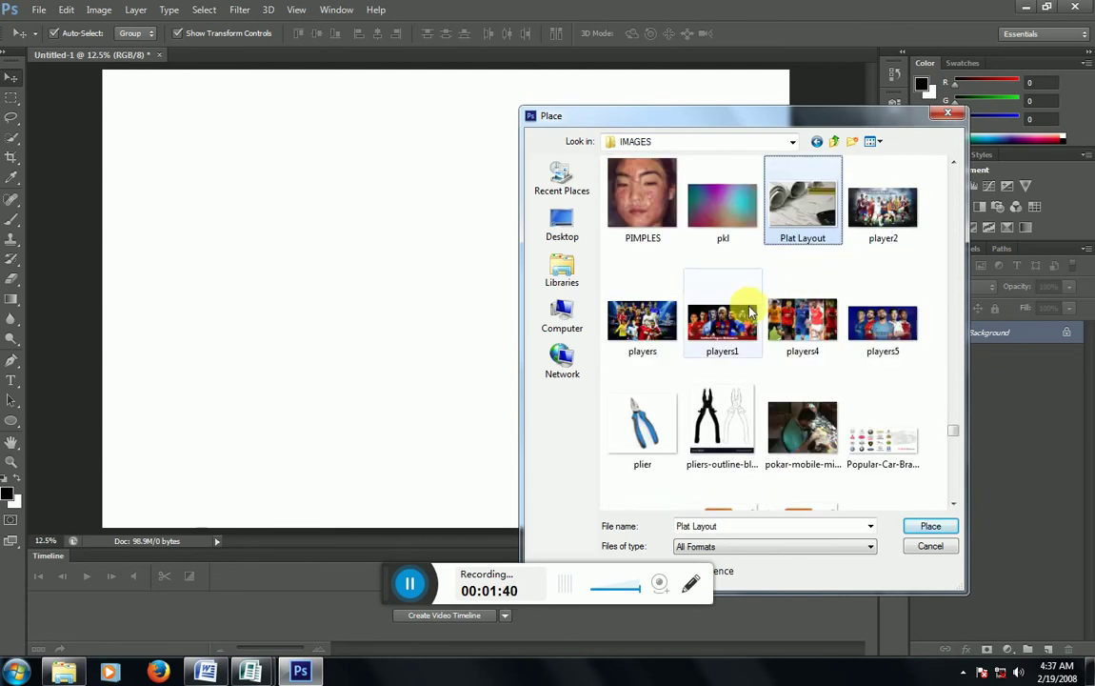
{"action": "left_click", "coordinate": [655, 315]}
{"action": "right_click", "coordinate": [655, 314]}
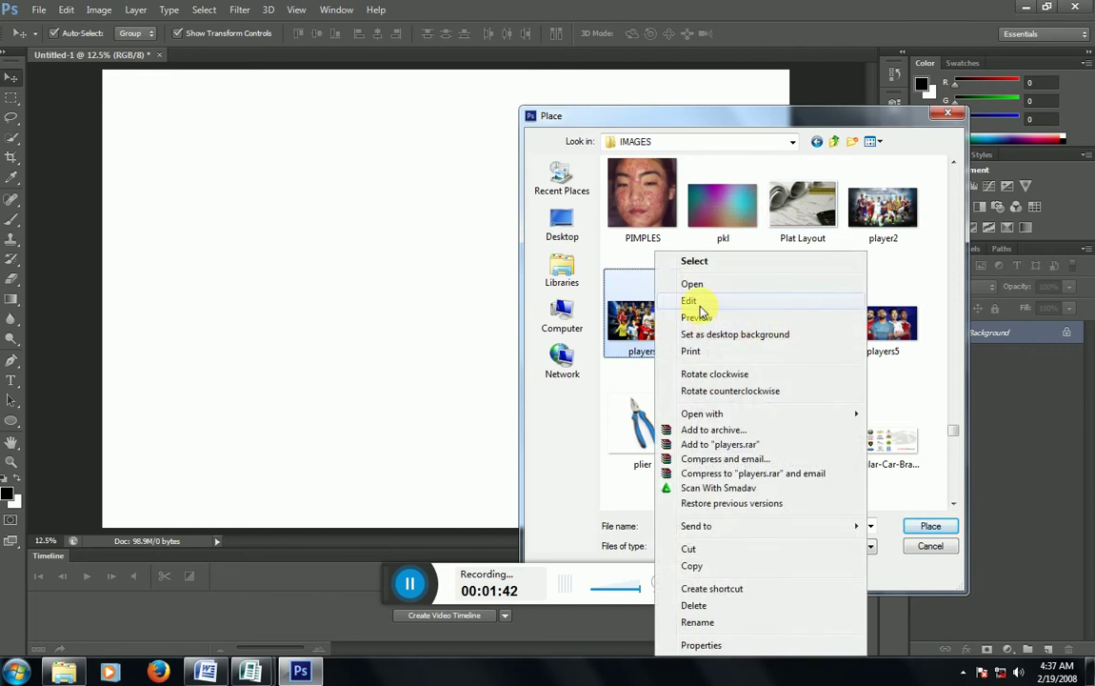
{"action": "left_click", "coordinate": [697, 314]}
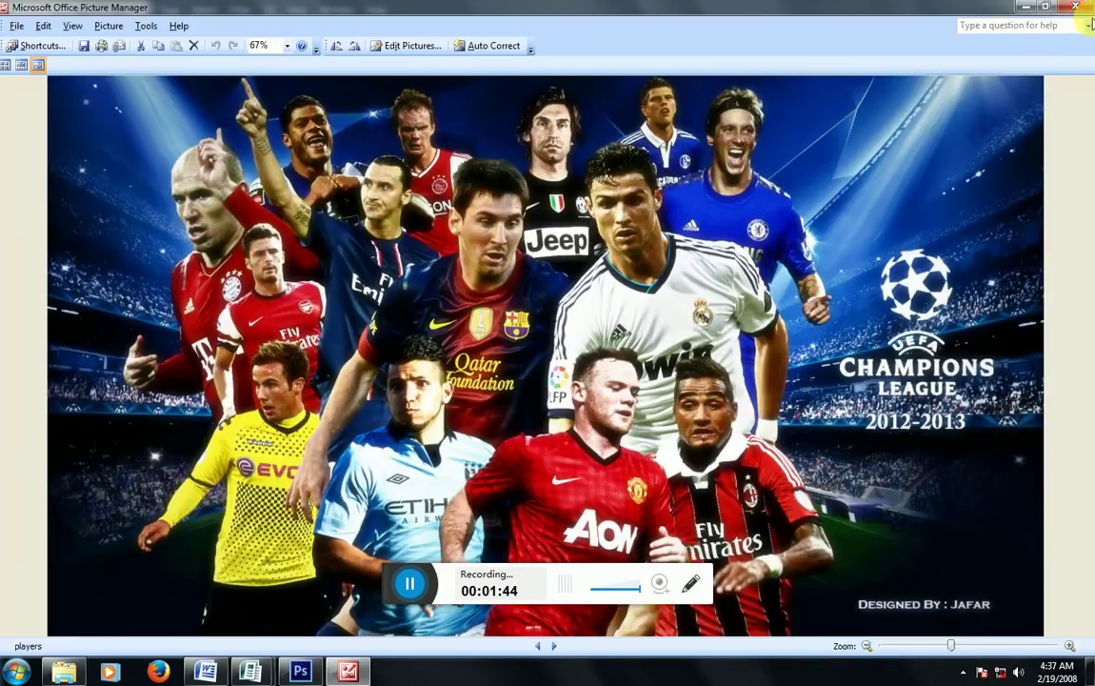
{"action": "left_click", "coordinate": [1084, 10]}
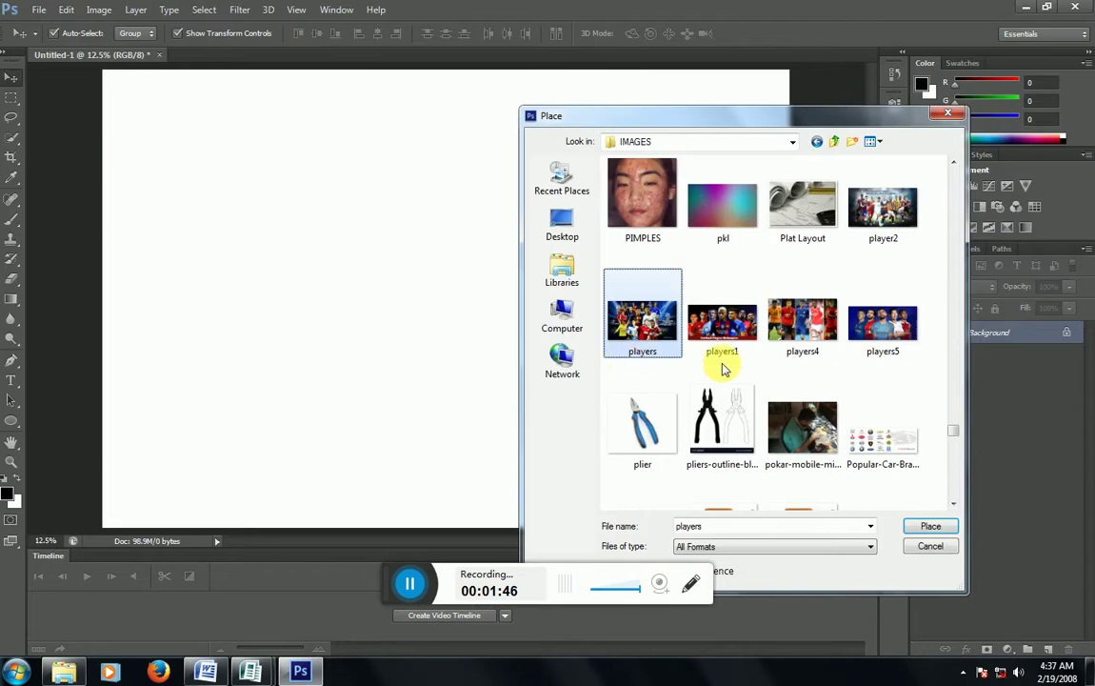
Preview player2 full size, then look over the players5 and players4 files
{"action": "left_click", "coordinate": [886, 217]}
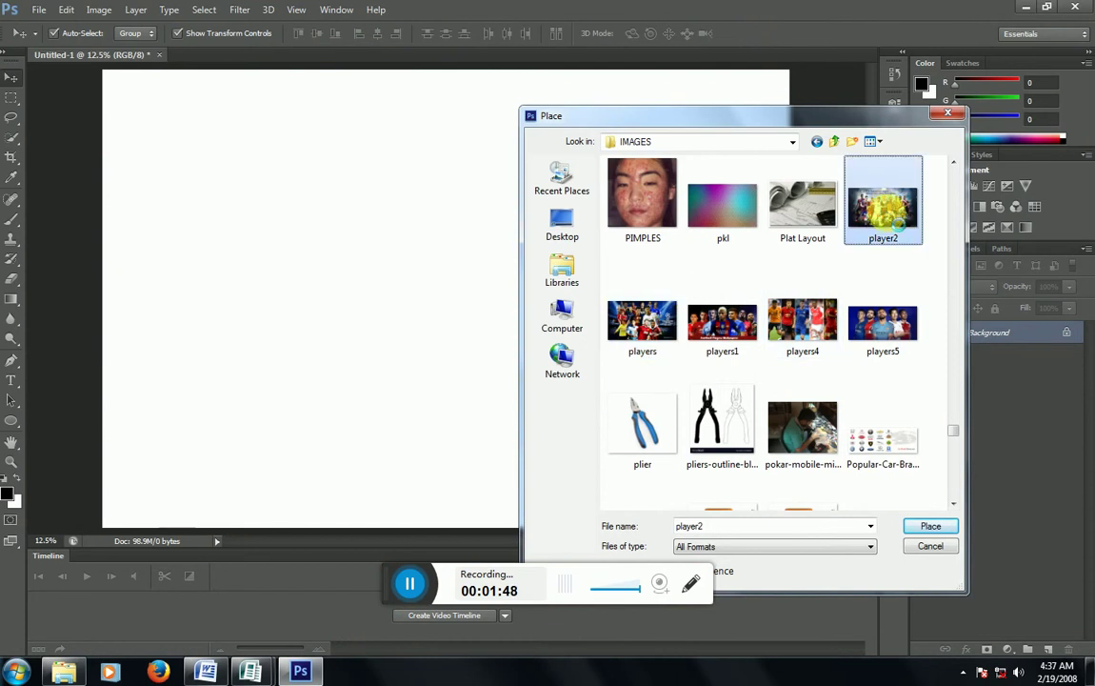
{"action": "right_click", "coordinate": [891, 215]}
{"action": "left_click", "coordinate": [919, 275]}
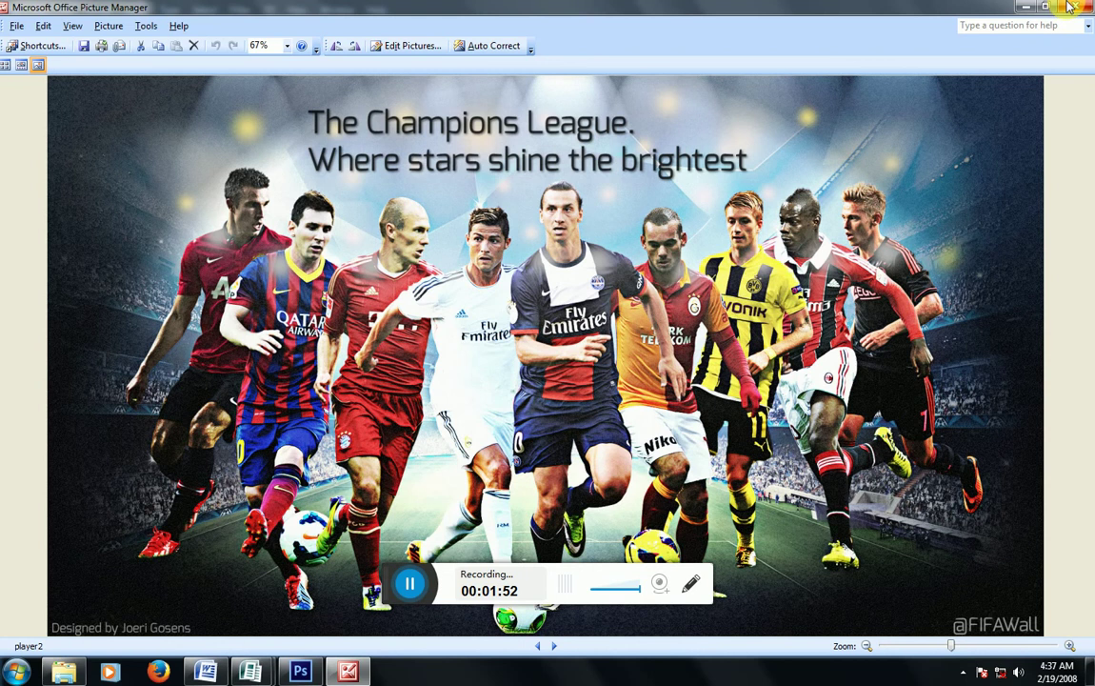
{"action": "left_click", "coordinate": [1069, 6]}
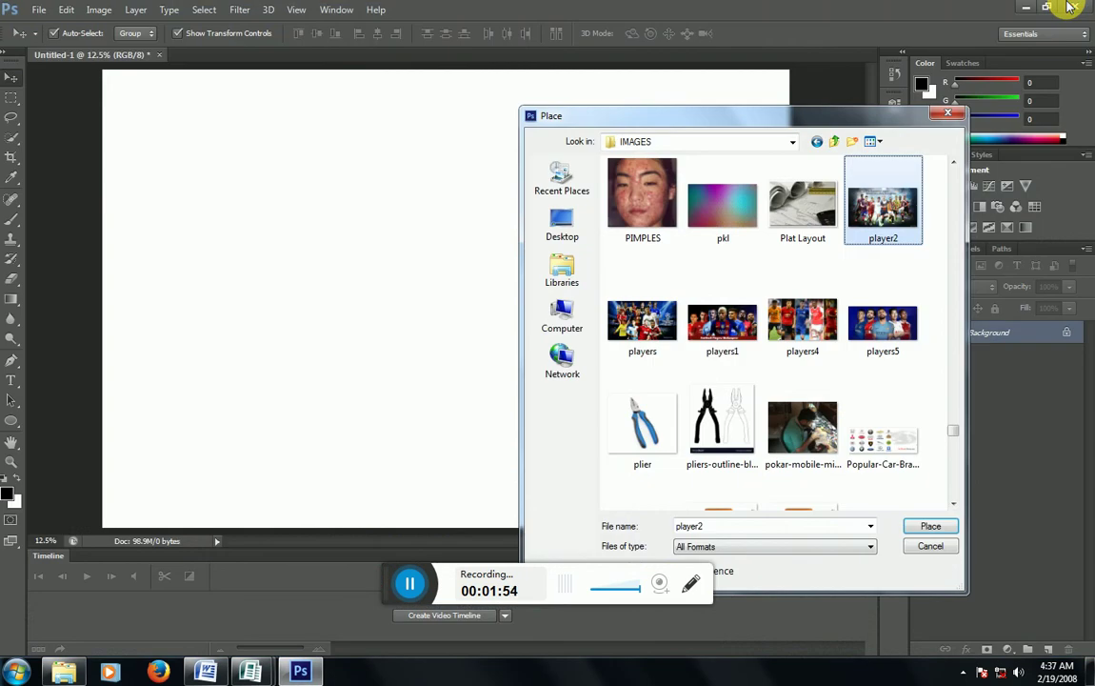
{"action": "left_click", "coordinate": [893, 327]}
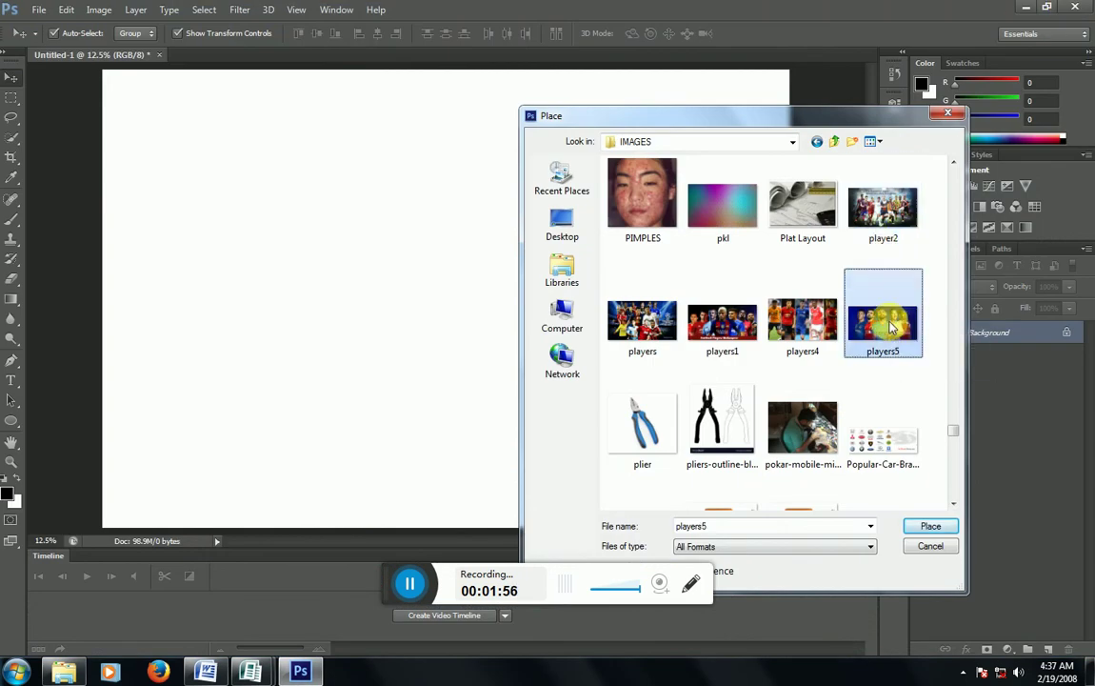
{"action": "left_click", "coordinate": [809, 300]}
{"action": "scroll", "coordinate": [812, 295], "scroll_direction": "down", "scroll_amount": 1}
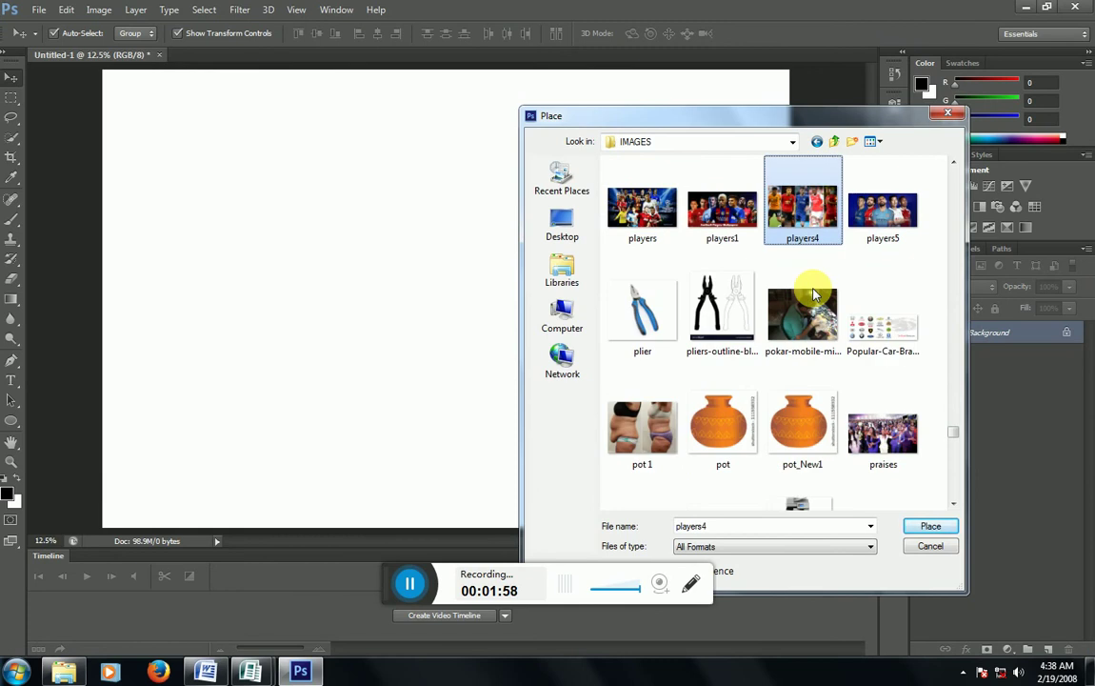
{"action": "scroll", "coordinate": [809, 290], "scroll_direction": "down", "scroll_amount": 2}
{"action": "scroll", "coordinate": [814, 289], "scroll_direction": "up", "scroll_amount": 4}
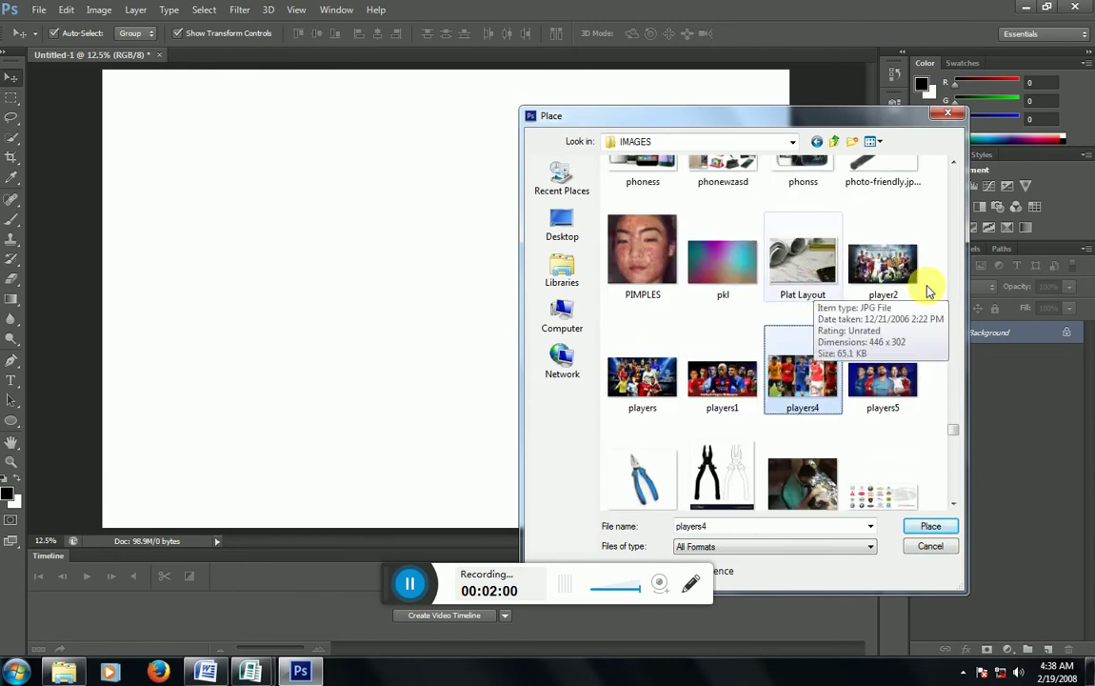
Preview player2 in Picture Manager twice more, closing the preview each time
{"action": "left_click", "coordinate": [881, 263]}
{"action": "right_click", "coordinate": [878, 252]}
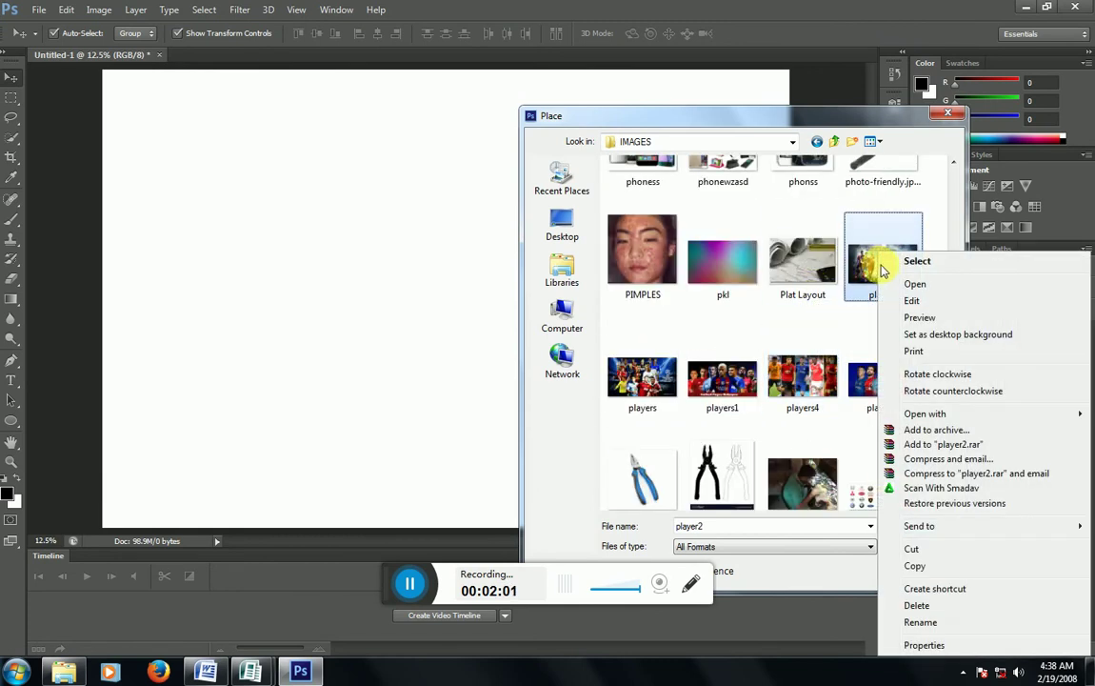
{"action": "left_click", "coordinate": [936, 317]}
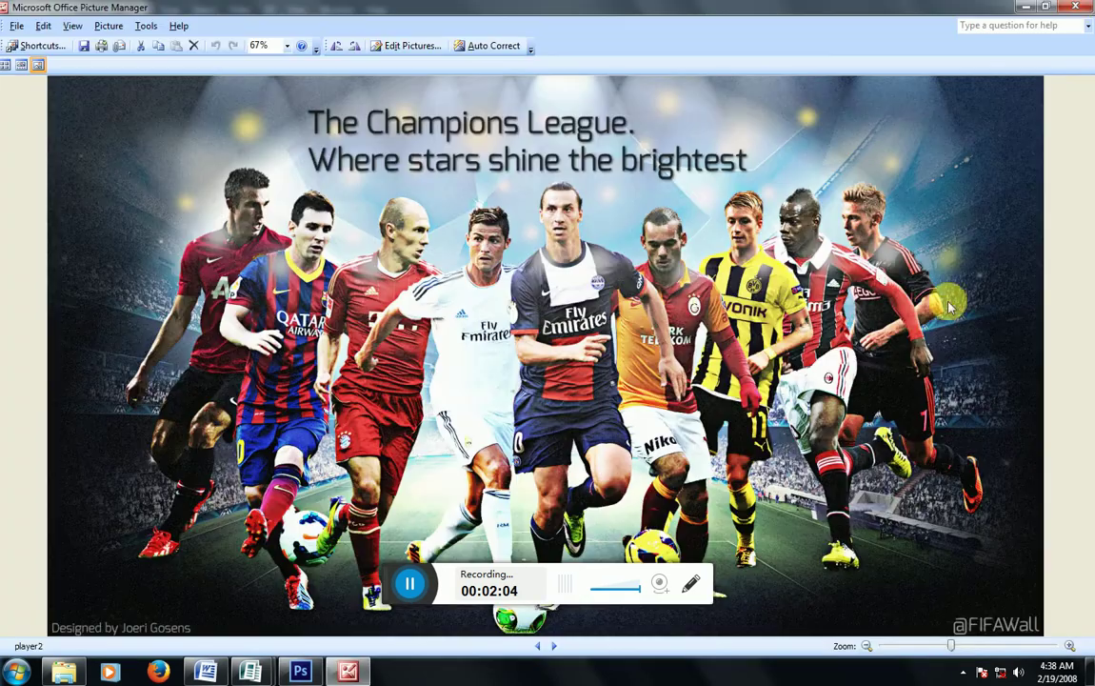
{"action": "left_click", "coordinate": [1080, 8]}
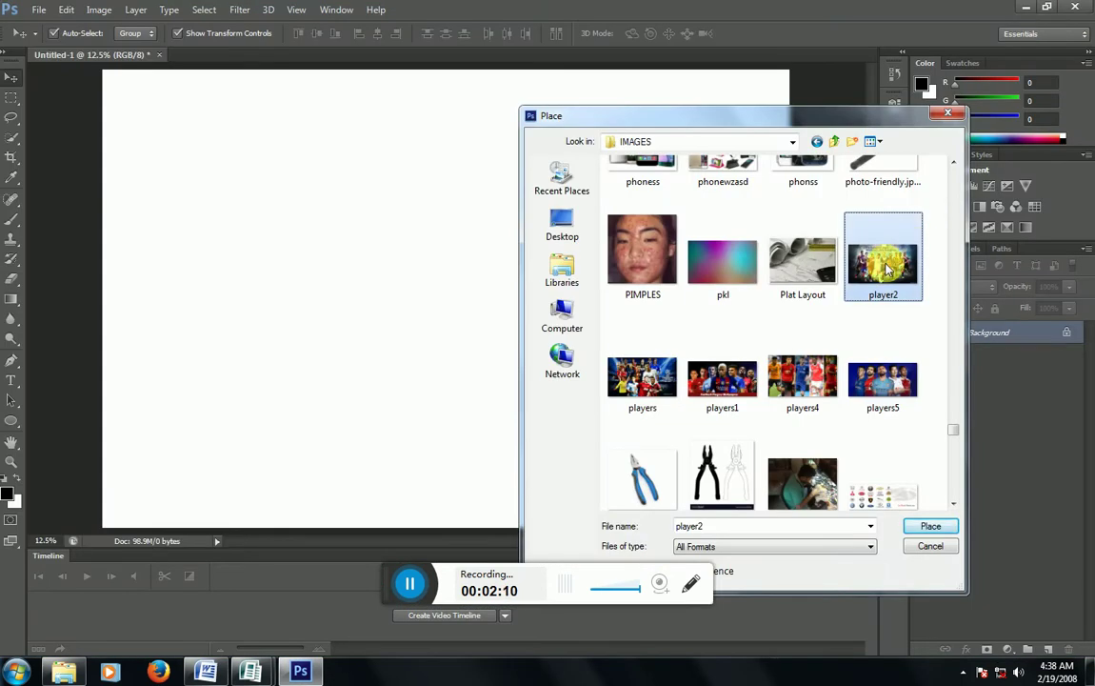
{"action": "right_click", "coordinate": [888, 269]}
{"action": "left_click", "coordinate": [924, 317]}
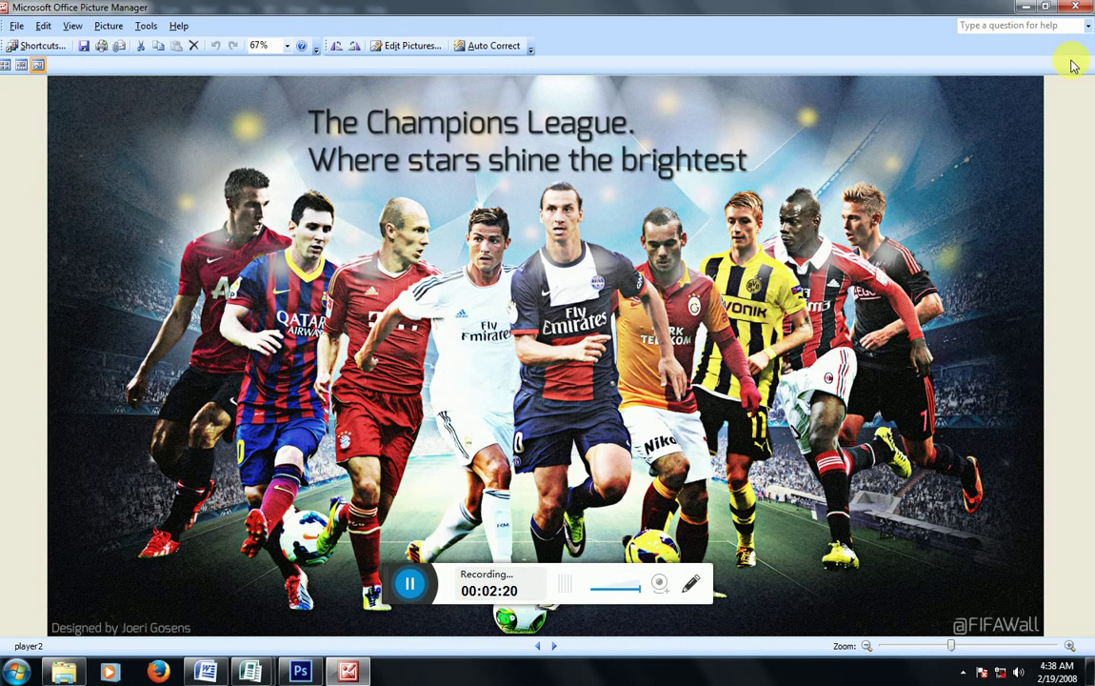
{"action": "left_click", "coordinate": [1076, 11]}
Place player2 and drag its transform handles past the canvas edges, committing about 245% × 264% scale
{"action": "double_click", "coordinate": [857, 271]}
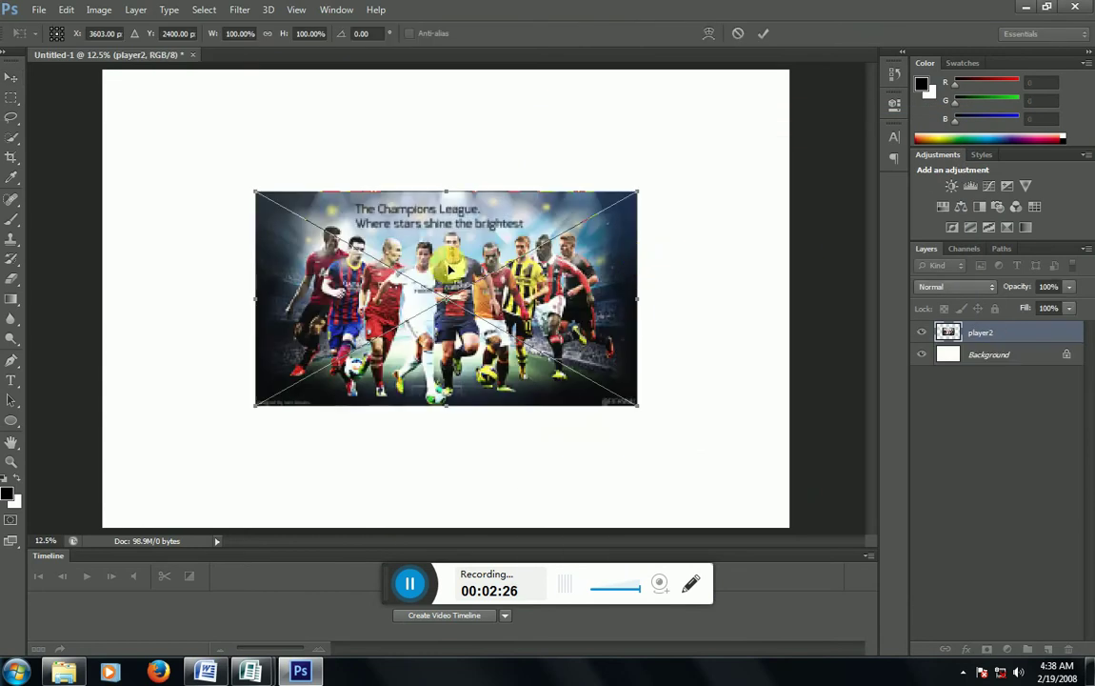
{"action": "key", "text": "ctrl+minus"}
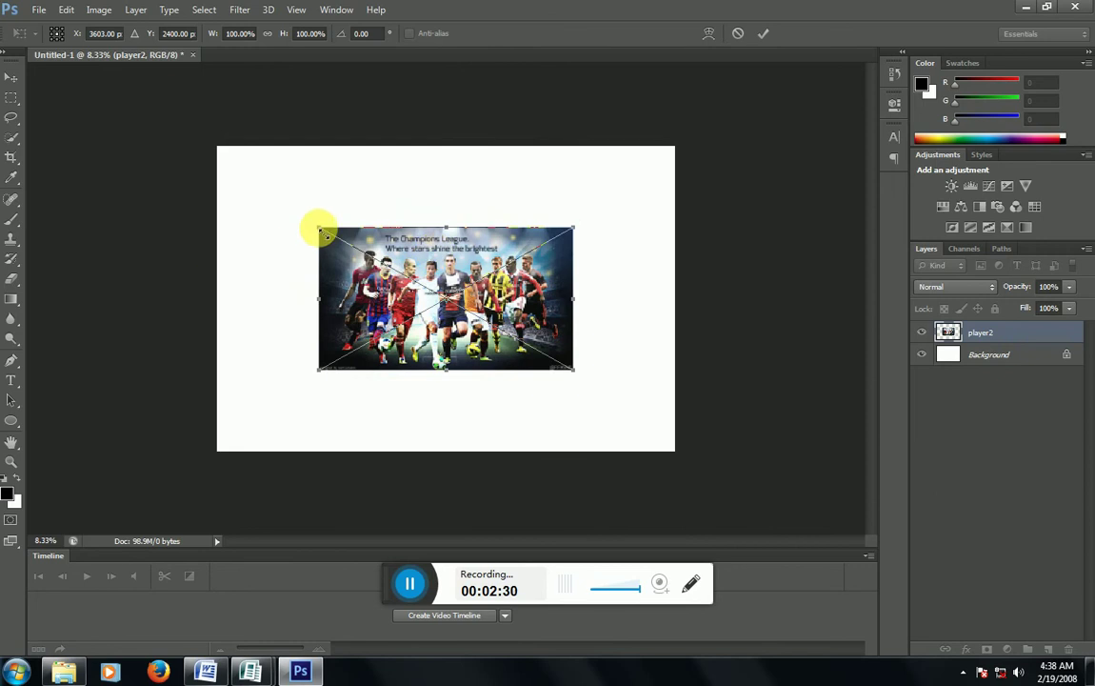
{"action": "mouse_move", "coordinate": [321, 229]}
{"action": "left_mouse_down"}
{"action": "mouse_move", "coordinate": [158, 140]}
{"action": "mouse_move", "coordinate": [160, 106]}
{"action": "left_mouse_up"}
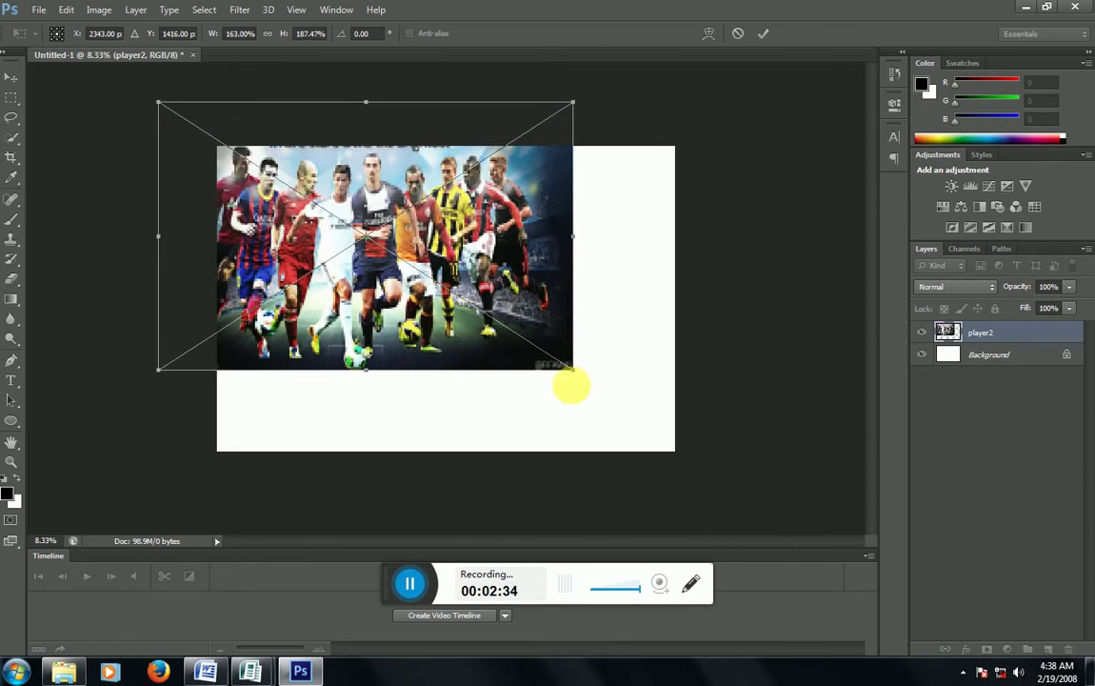
{"action": "mouse_move", "coordinate": [571, 367]}
{"action": "left_mouse_down"}
{"action": "mouse_move", "coordinate": [721, 486]}
{"action": "mouse_move", "coordinate": [730, 482]}
{"action": "left_mouse_up"}
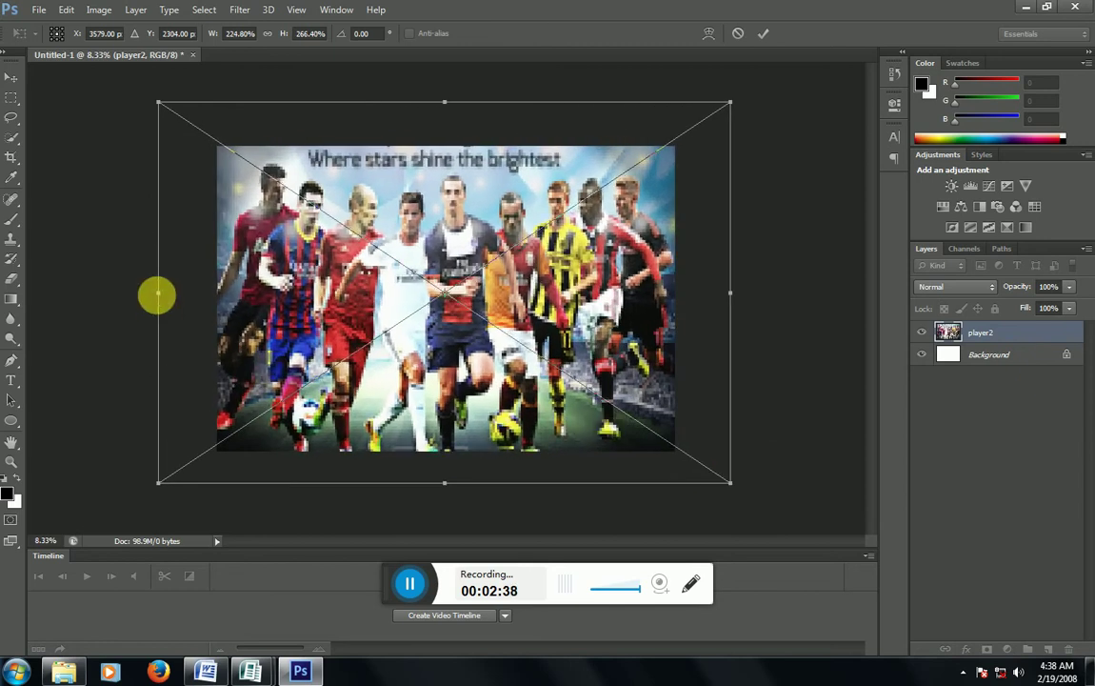
{"action": "left_click_drag", "start_coordinate": [156, 293], "coordinate": [136, 303]}
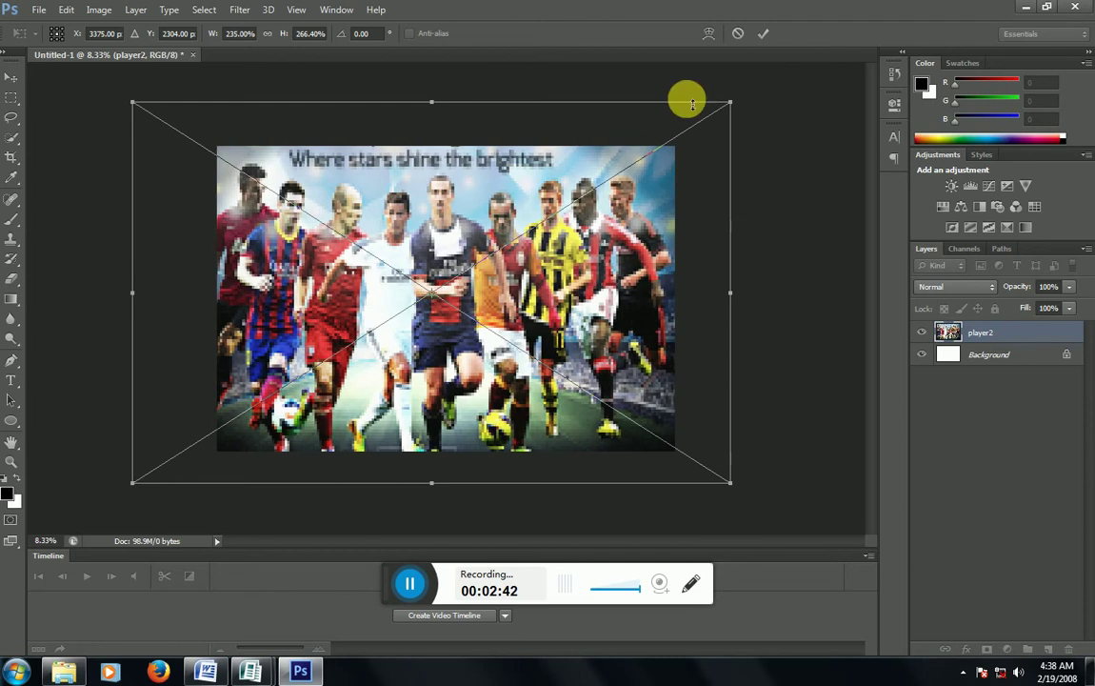
{"action": "left_click_drag", "start_coordinate": [730, 101], "coordinate": [758, 71]}
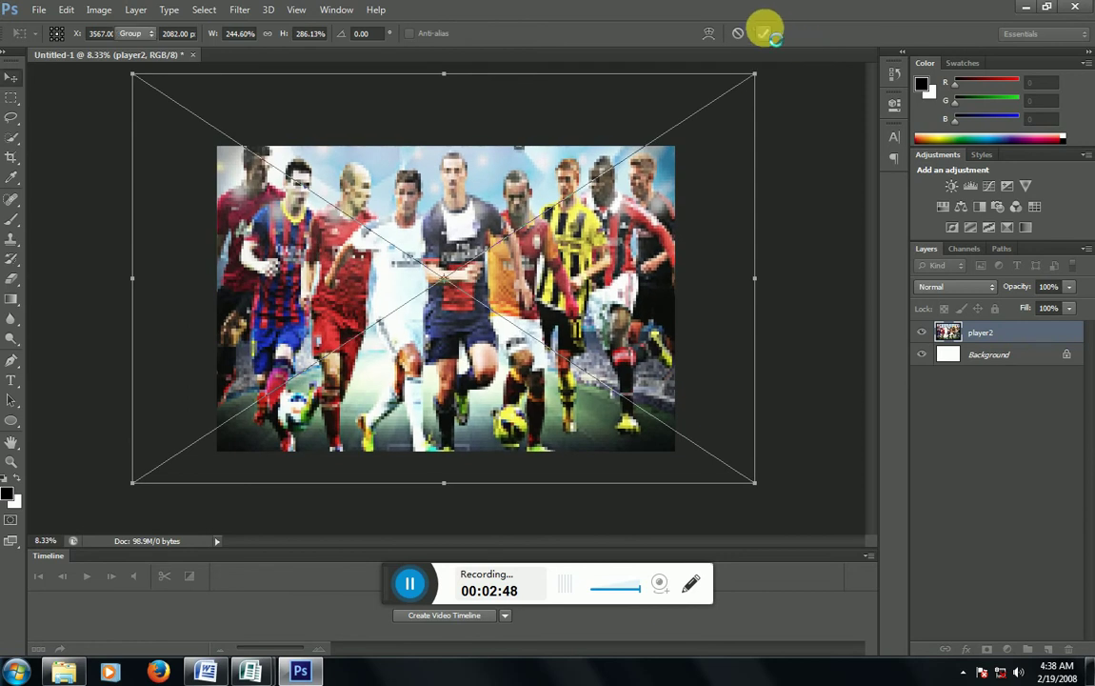
{"action": "key", "text": "Return"}
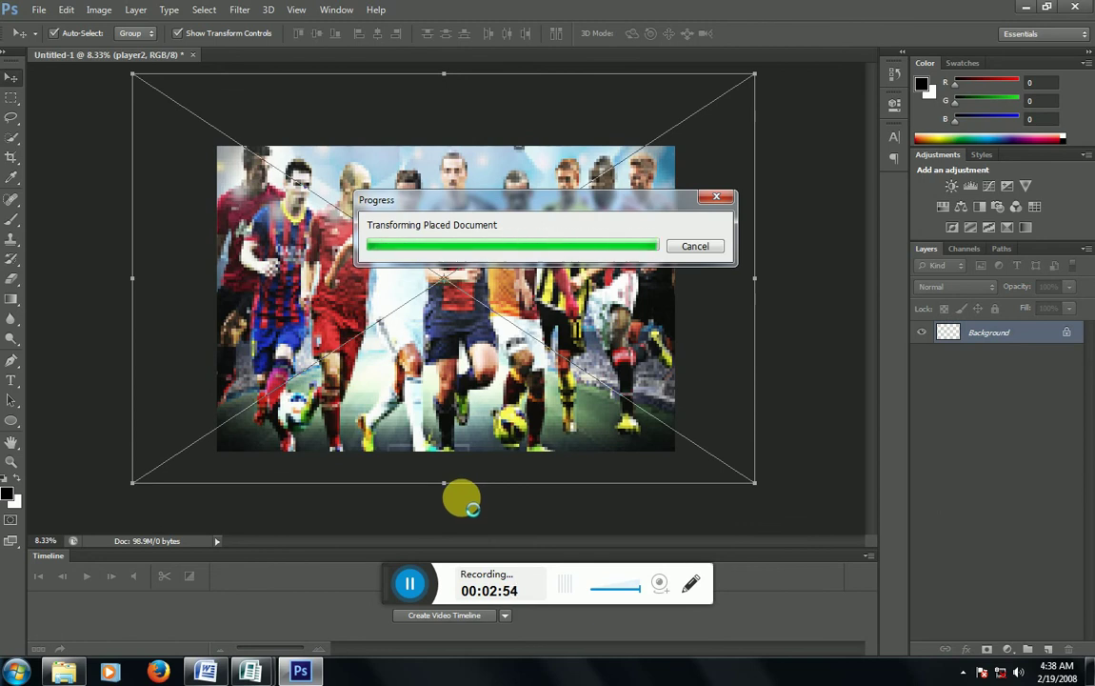
{"action": "left_click_drag", "start_coordinate": [443, 485], "coordinate": [455, 461]}
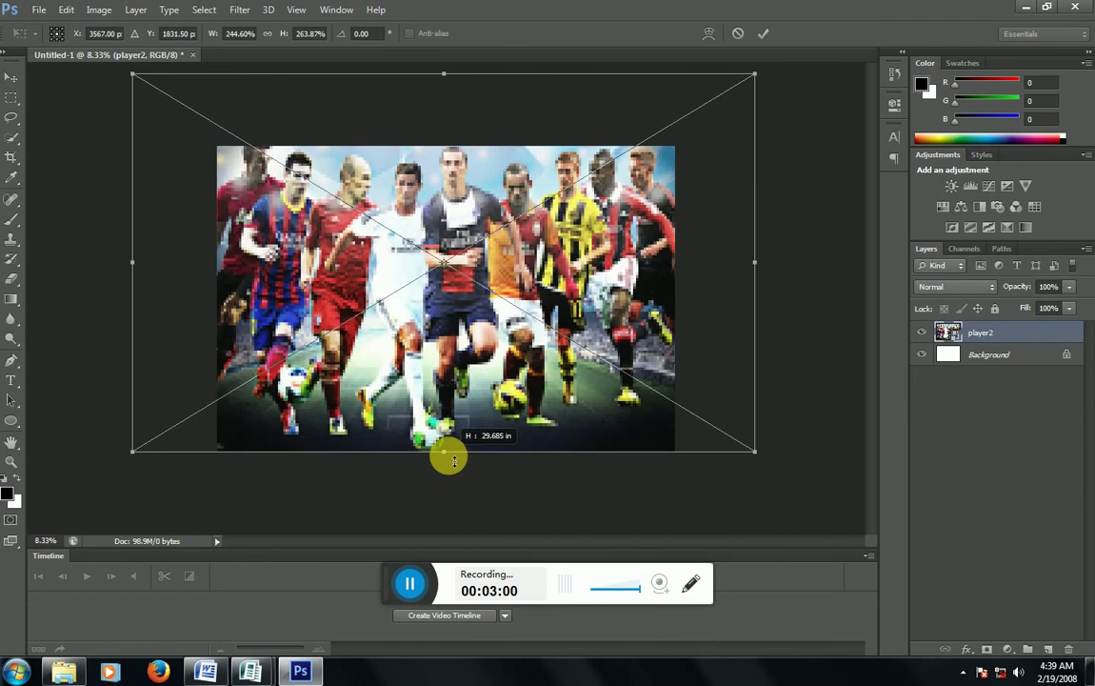
{"action": "left_click", "coordinate": [764, 33]}
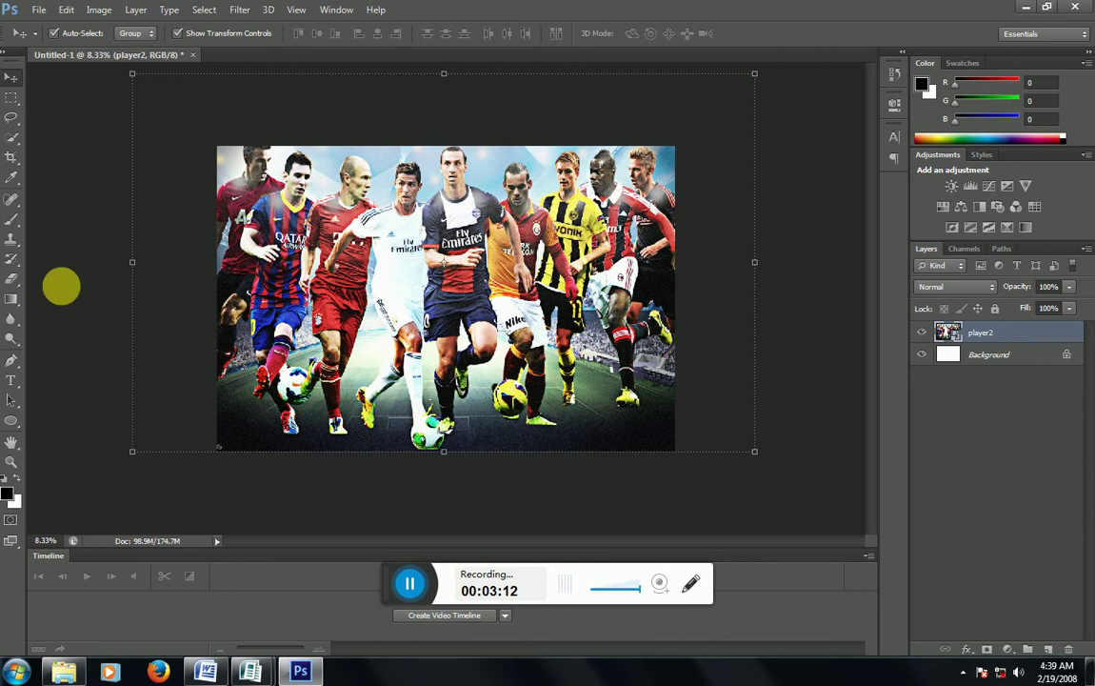
Rasterize the player2 smart object and set the Eraser size to 1057 px
{"action": "left_click", "coordinate": [13, 278]}
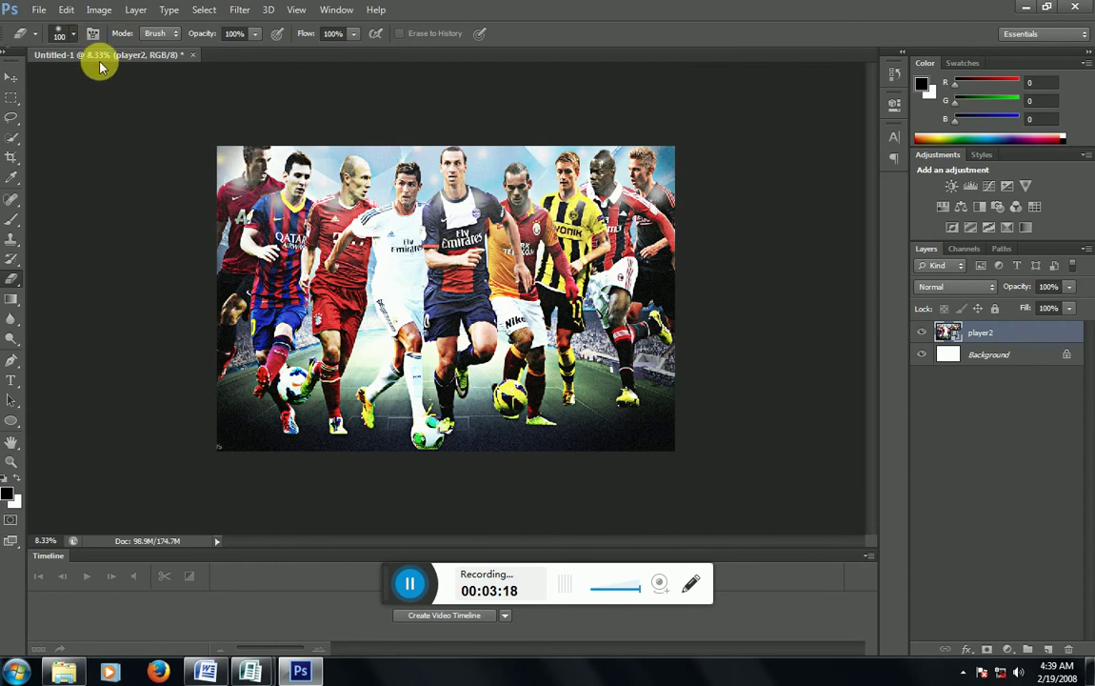
{"action": "left_click", "coordinate": [72, 34]}
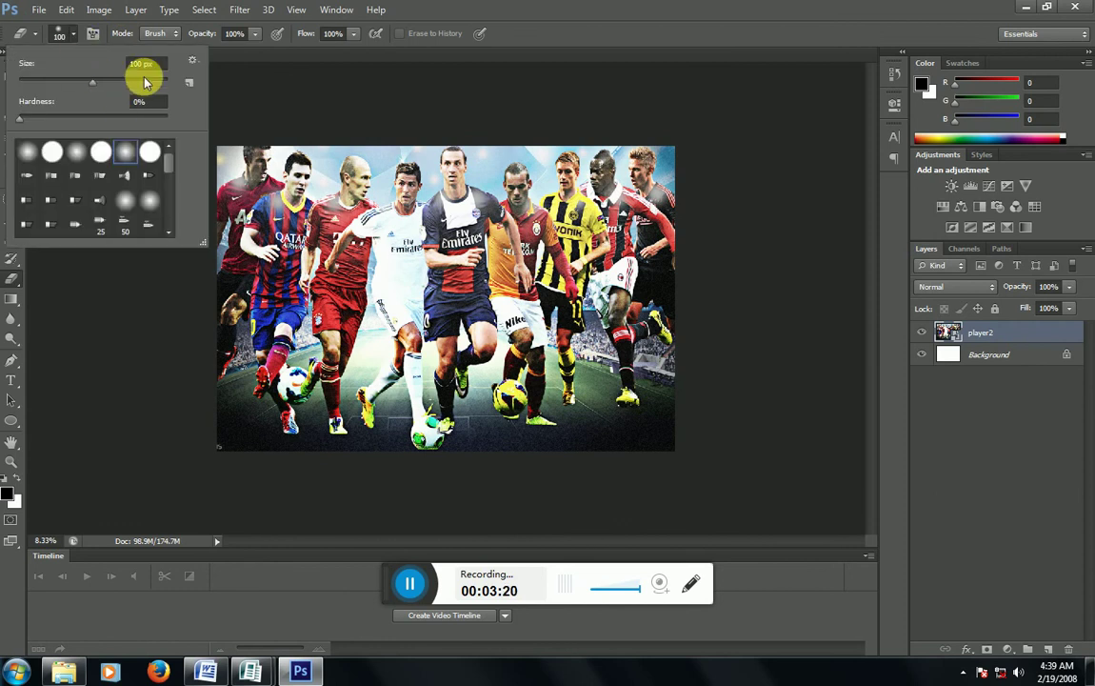
{"action": "left_click", "coordinate": [144, 82]}
{"action": "left_click", "coordinate": [572, 193]}
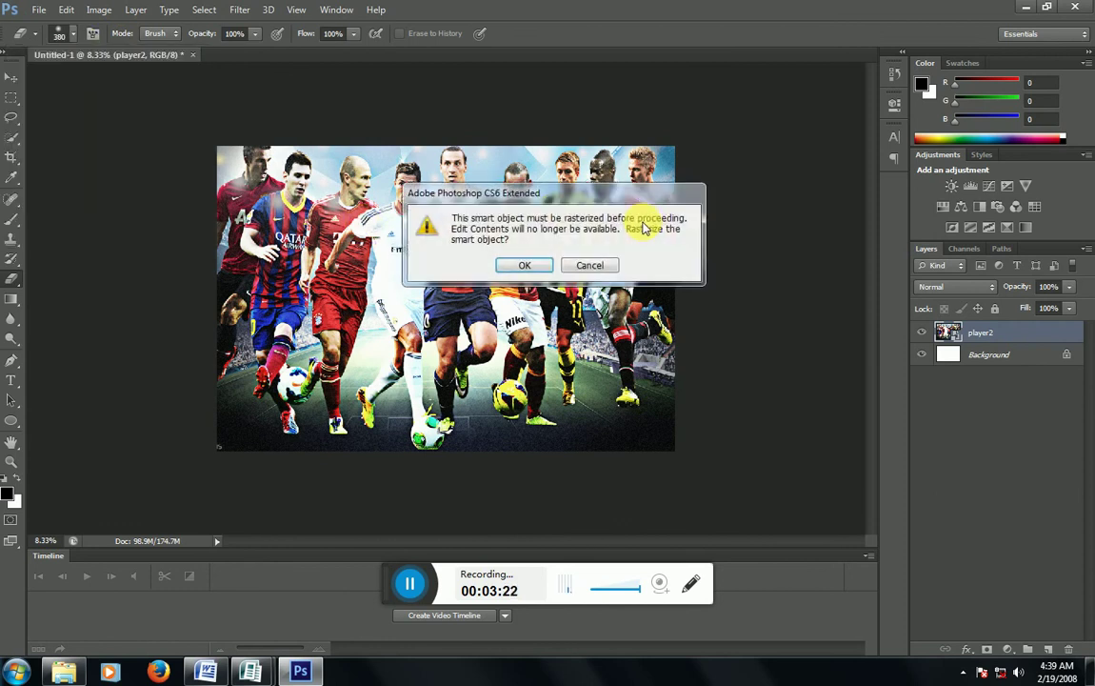
{"action": "left_click", "coordinate": [523, 265]}
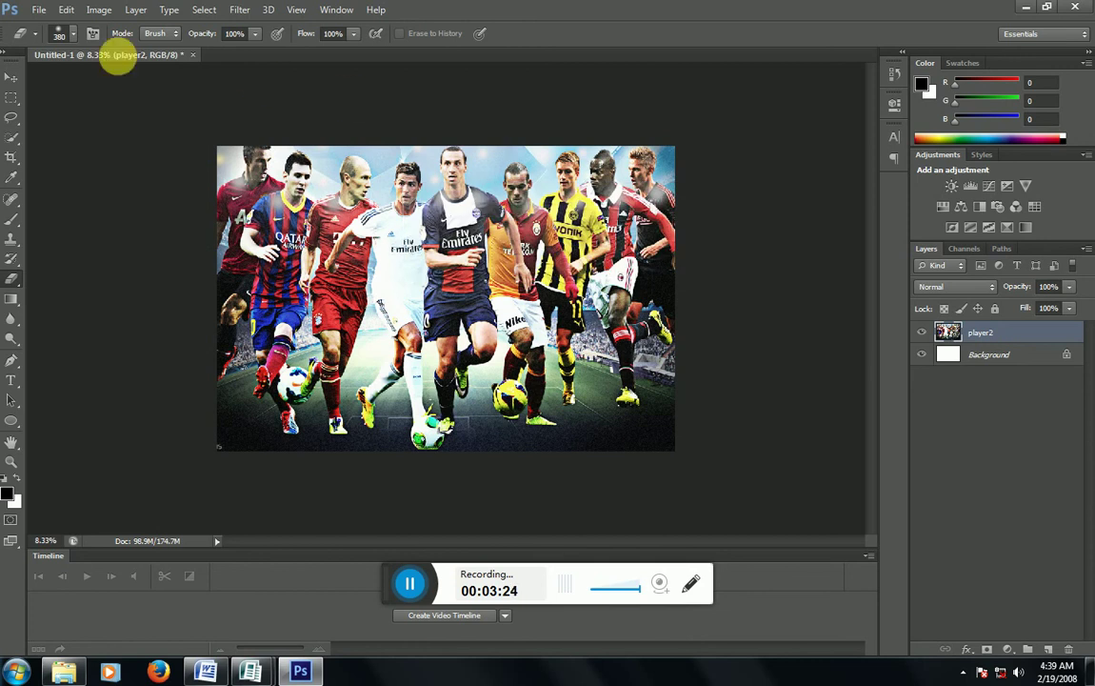
{"action": "left_click", "coordinate": [73, 34]}
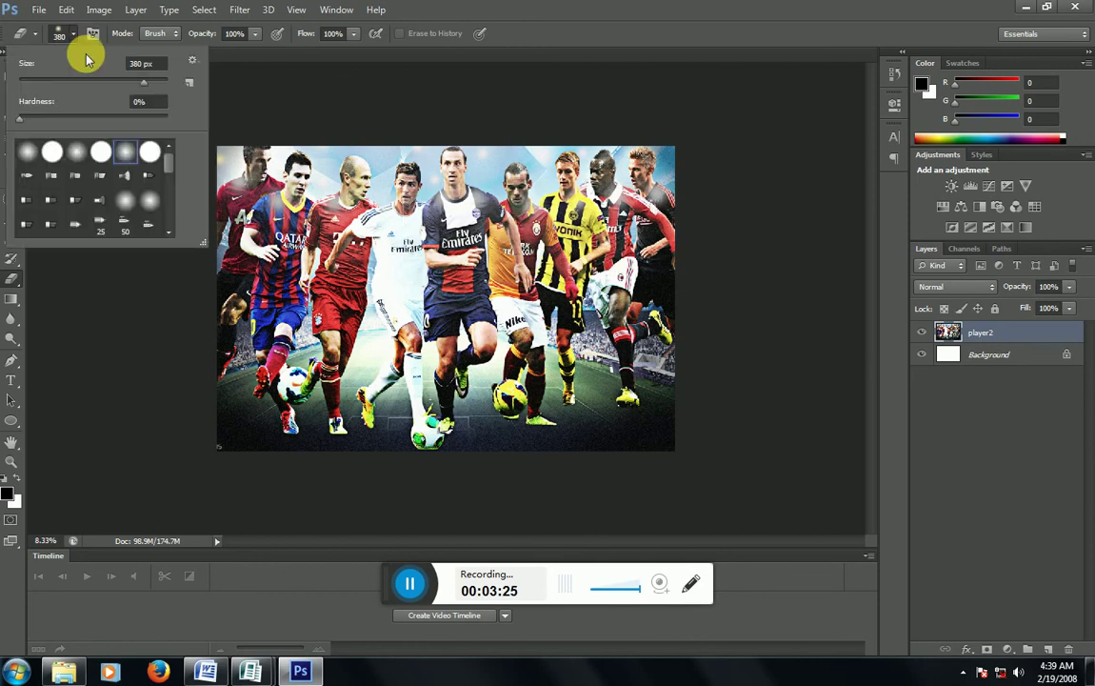
{"action": "left_click", "coordinate": [155, 84]}
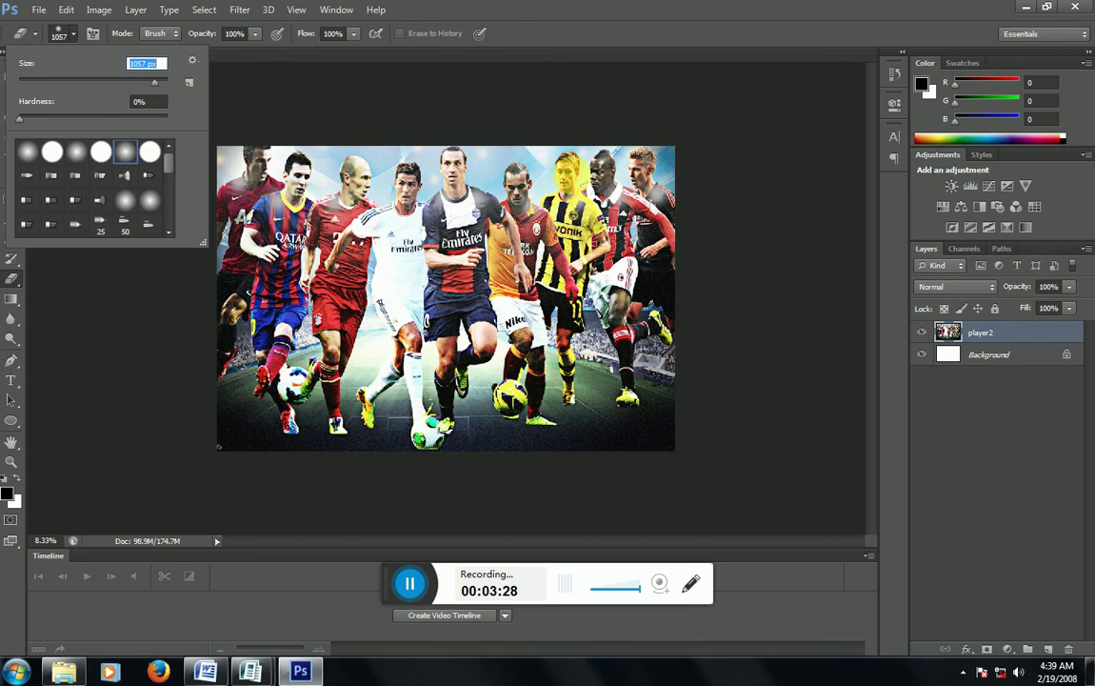
{"action": "left_click", "coordinate": [609, 205]}
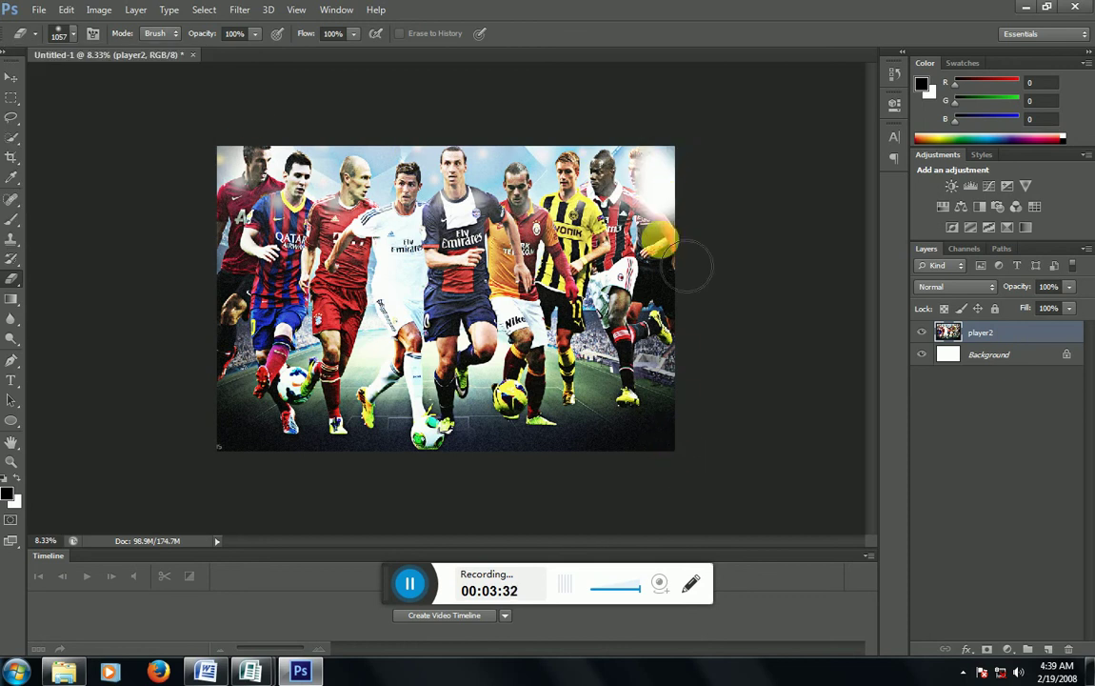
Erase the photo's right side toward white, then undo the erasing to restore the full lineup
{"action": "mouse_move", "coordinate": [685, 267]}
{"action": "left_mouse_down"}
{"action": "mouse_move", "coordinate": [610, 214]}
{"action": "mouse_move", "coordinate": [587, 142]}
{"action": "left_mouse_up"}
{"action": "left_click_drag", "start_coordinate": [600, 210], "coordinate": [577, 430]}
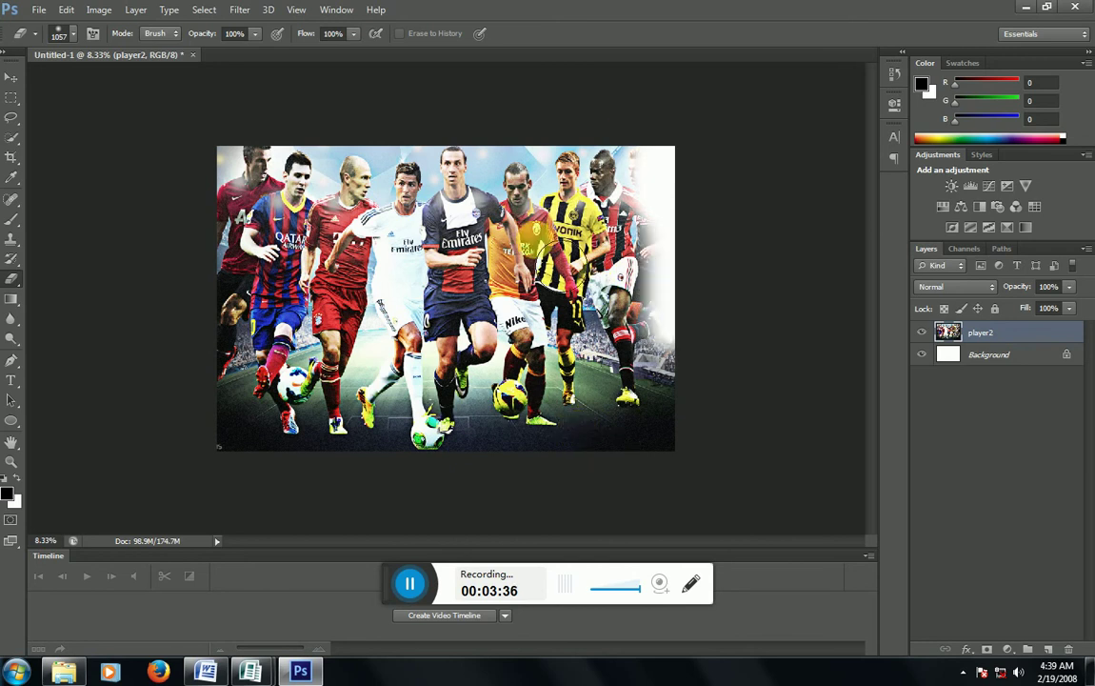
{"action": "mouse_move", "coordinate": [533, 127]}
{"action": "left_mouse_down"}
{"action": "mouse_move", "coordinate": [569, 464]}
{"action": "mouse_move", "coordinate": [519, 317]}
{"action": "mouse_move", "coordinate": [512, 419]}
{"action": "mouse_move", "coordinate": [481, 302]}
{"action": "mouse_move", "coordinate": [485, 320]}
{"action": "left_mouse_up"}
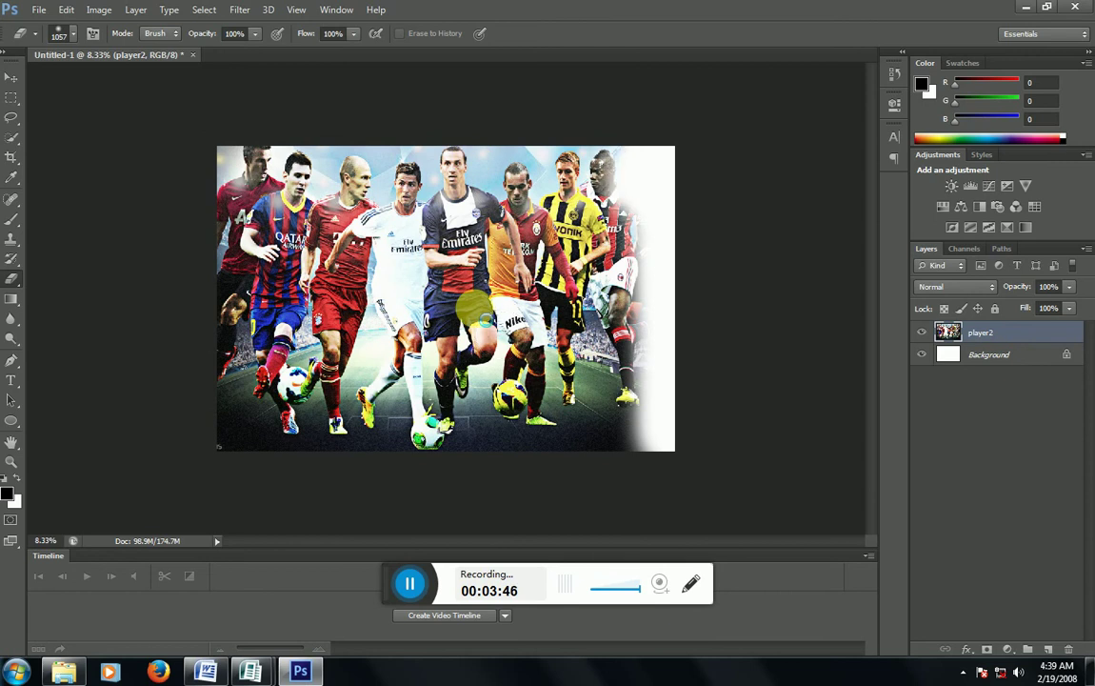
{"action": "left_click_drag", "start_coordinate": [557, 209], "coordinate": [619, 304]}
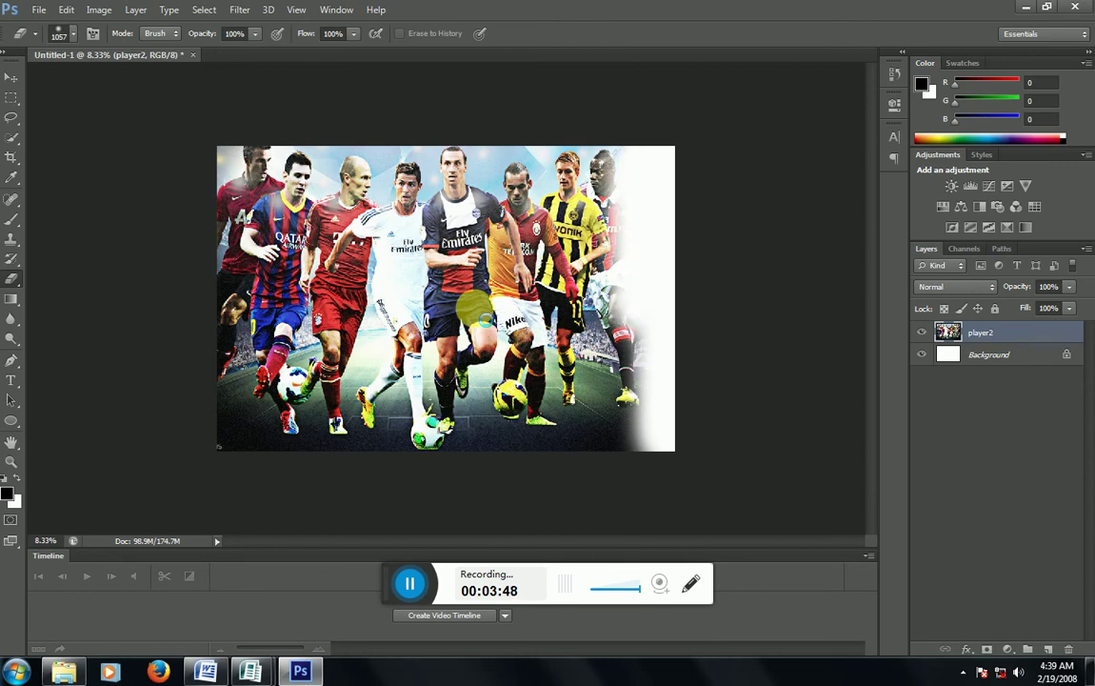
{"action": "left_click_drag", "start_coordinate": [485, 320], "coordinate": [486, 320]}
{"action": "mouse_move", "coordinate": [562, 348]}
{"action": "left_mouse_down"}
{"action": "mouse_move", "coordinate": [571, 376]}
{"action": "mouse_move", "coordinate": [609, 400]}
{"action": "left_mouse_up"}
{"action": "left_click_drag", "start_coordinate": [484, 320], "coordinate": [485, 320]}
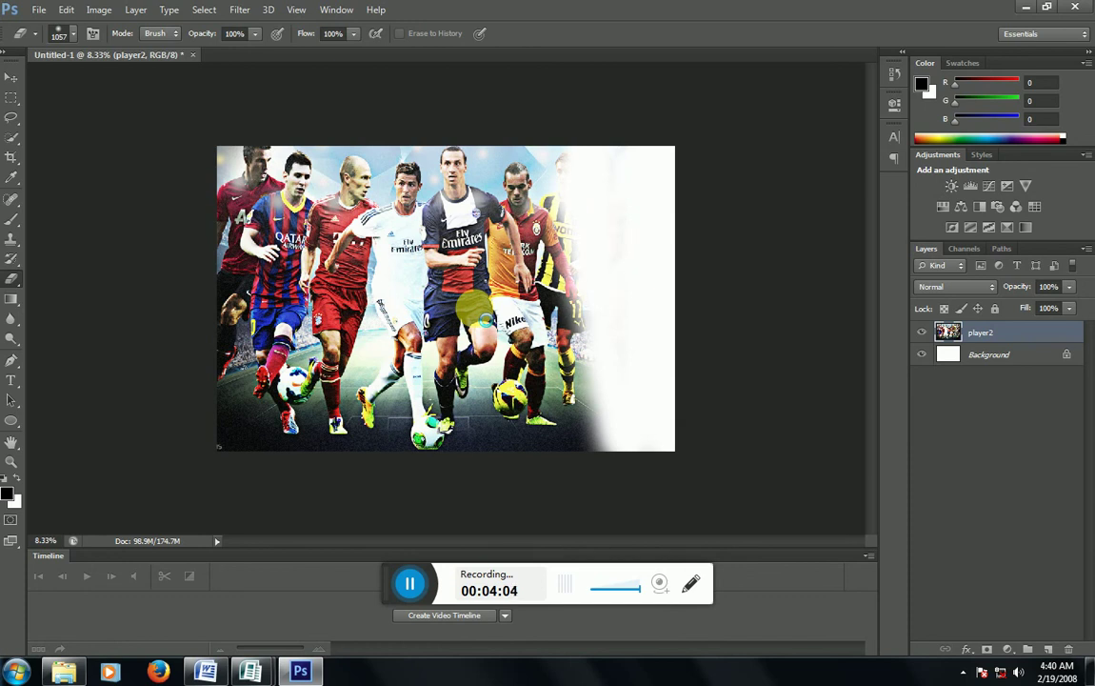
{"action": "left_click", "coordinate": [485, 320]}
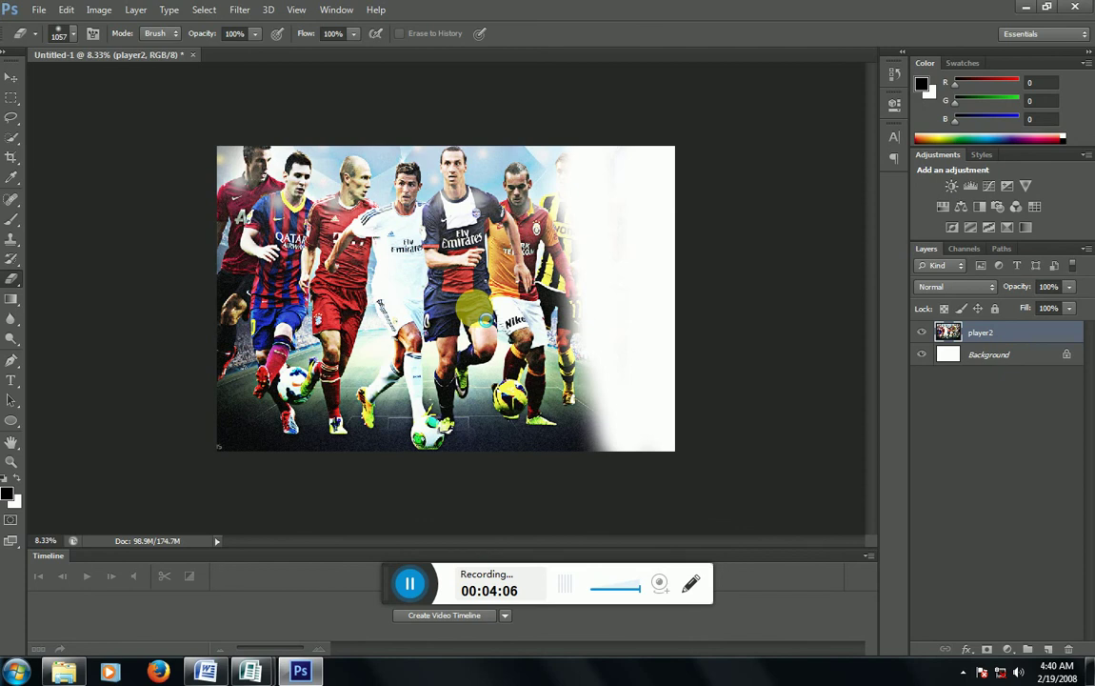
{"action": "left_click_drag", "start_coordinate": [484, 320], "coordinate": [484, 320]}
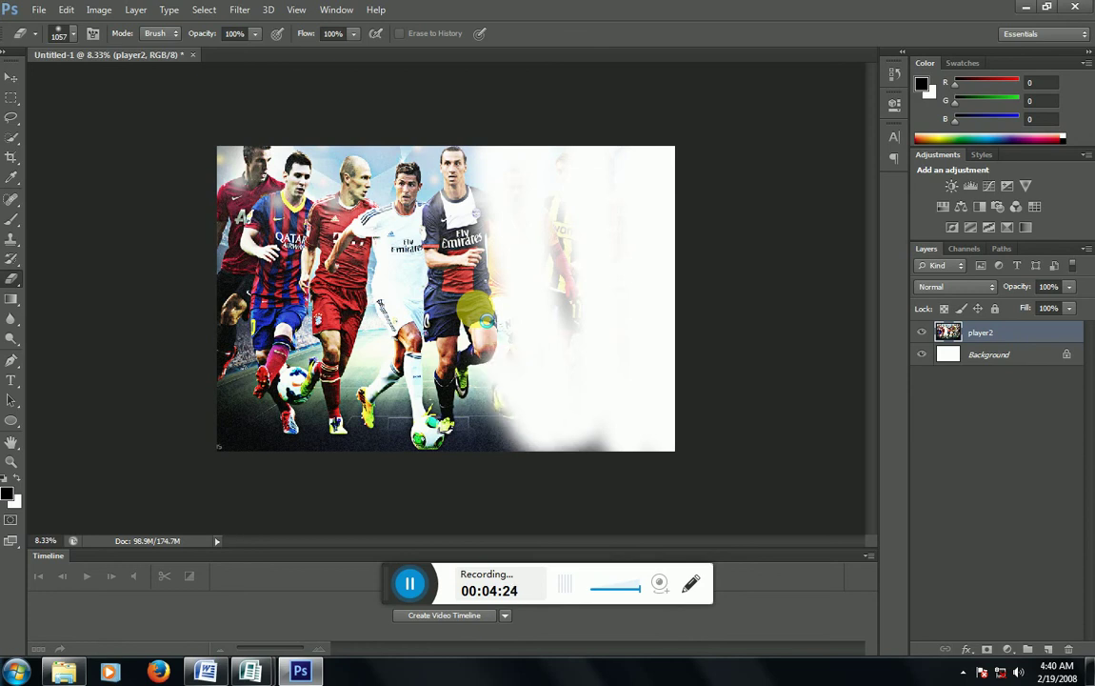
{"action": "left_click_drag", "start_coordinate": [484, 320], "coordinate": [485, 320]}
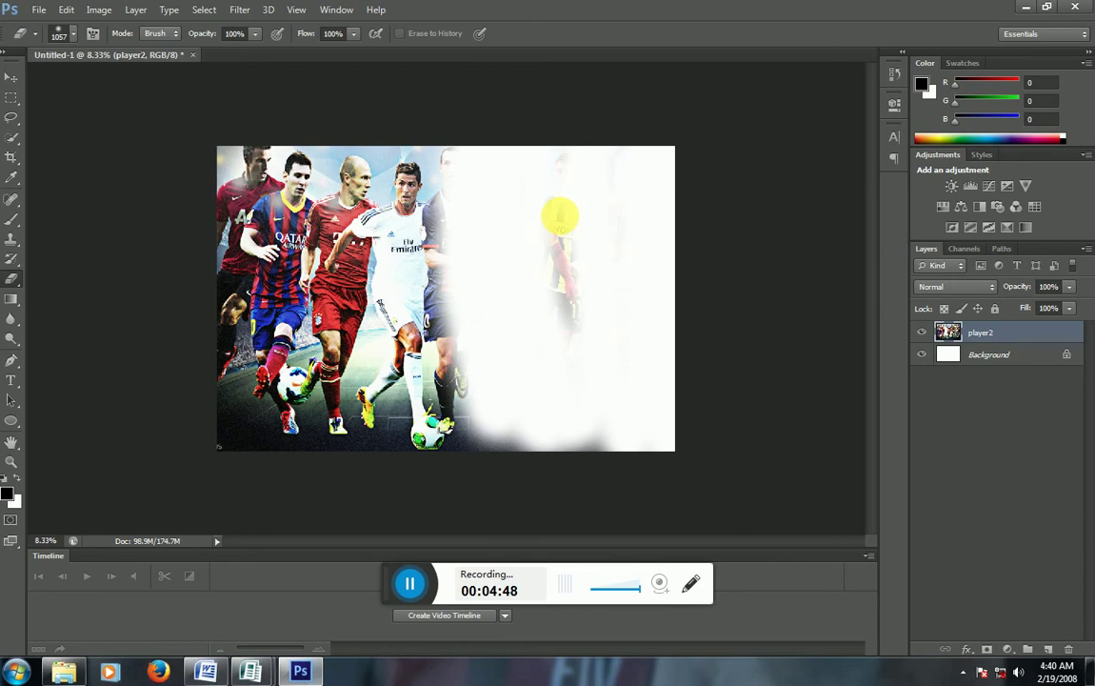
{"action": "left_click", "coordinate": [10, 78]}
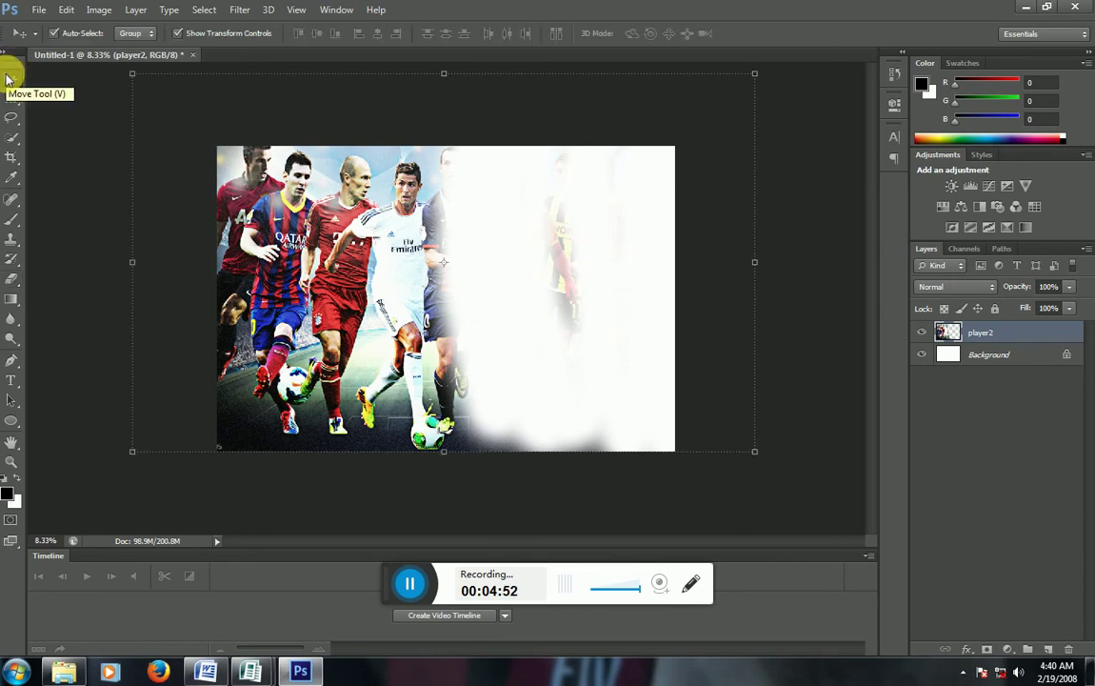
{"action": "key", "text": "ctrl+z"}
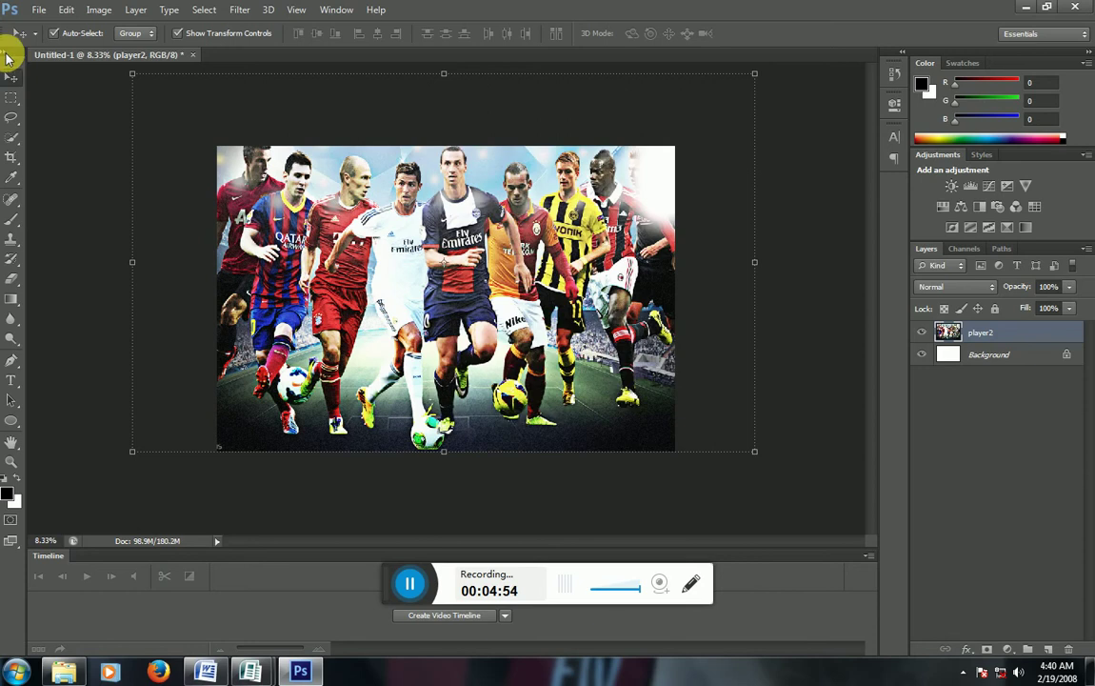
Select the right side along a diagonal with the Polygonal Lasso and delete it to white
{"action": "left_click", "coordinate": [11, 278]}
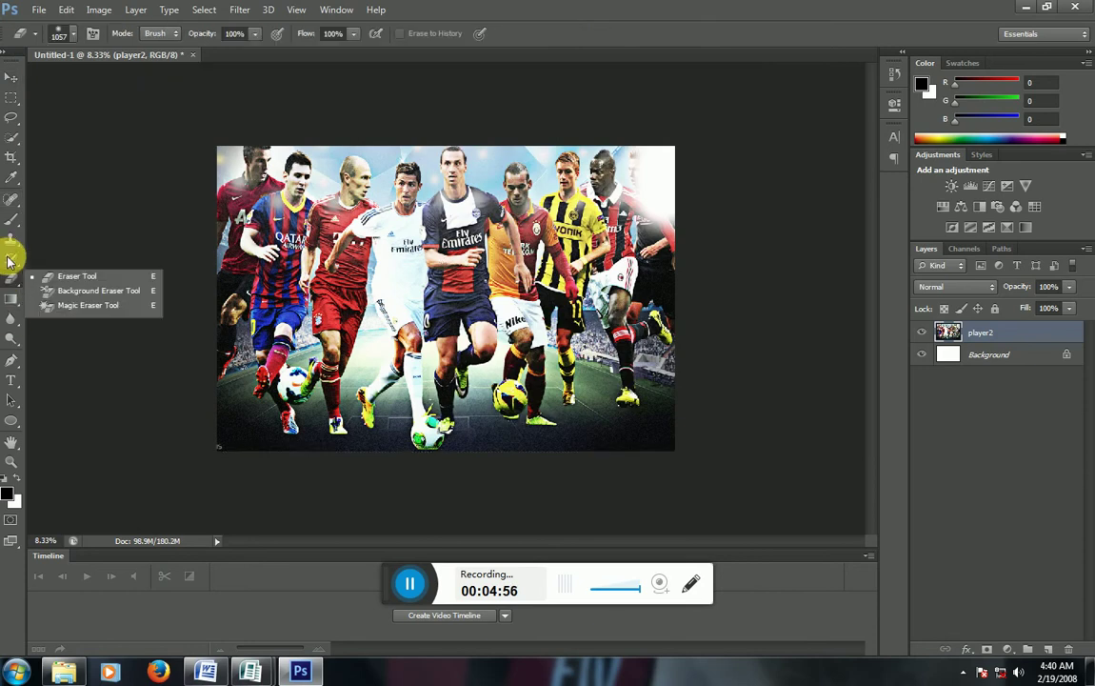
{"action": "left_click", "coordinate": [10, 120]}
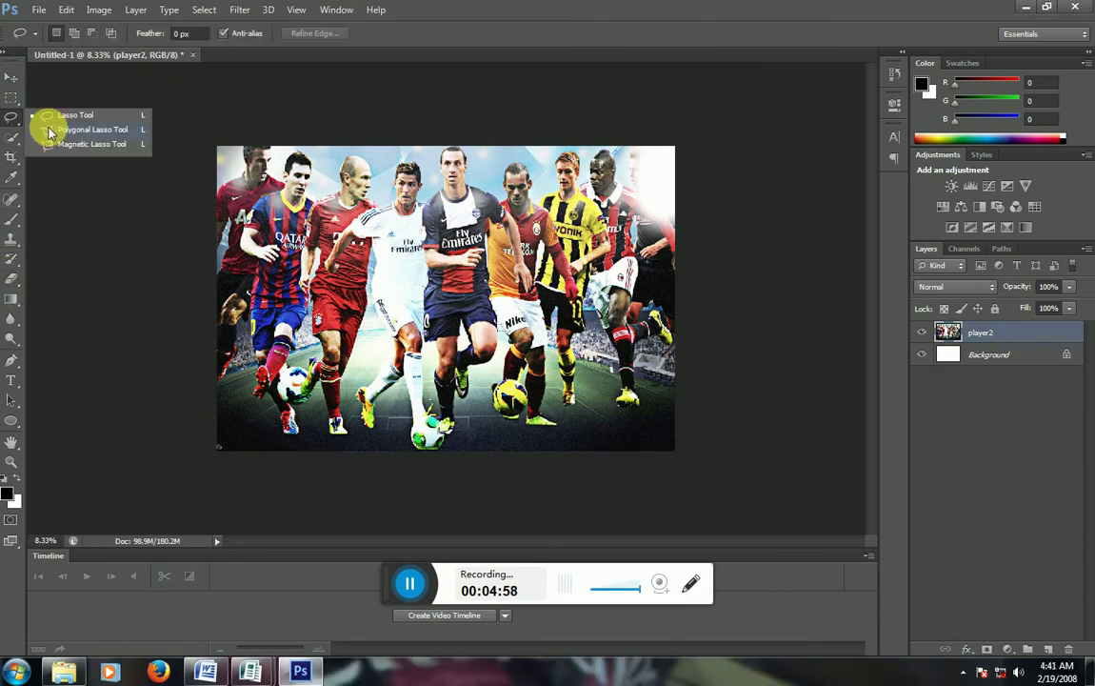
{"action": "left_click", "coordinate": [48, 128]}
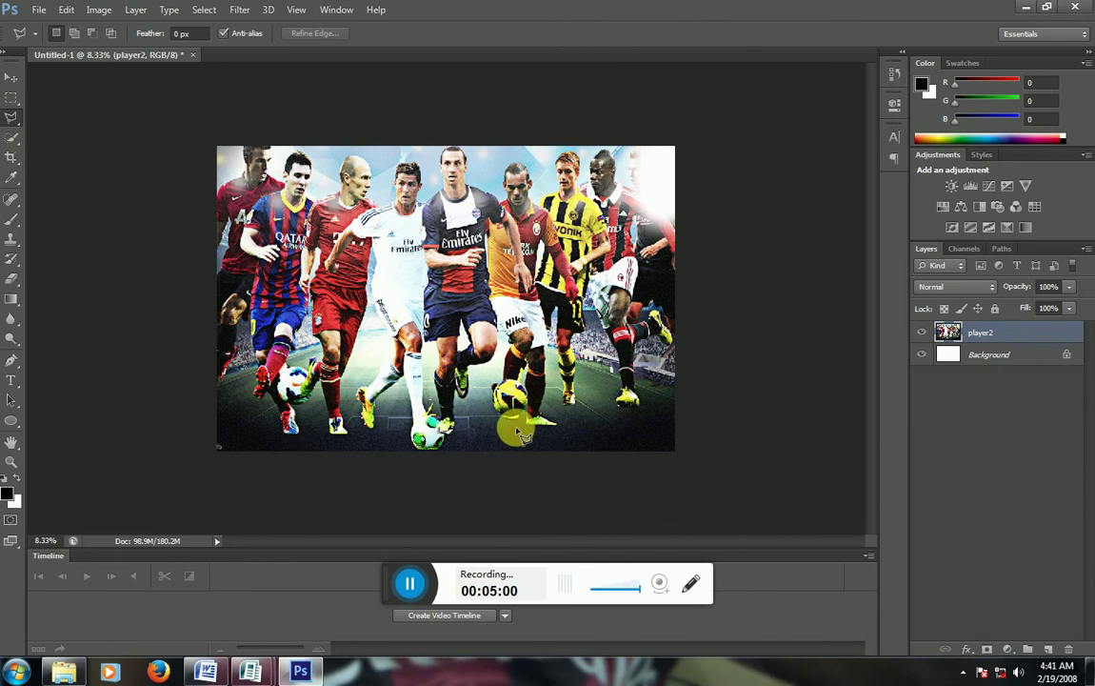
{"action": "left_click", "coordinate": [680, 449]}
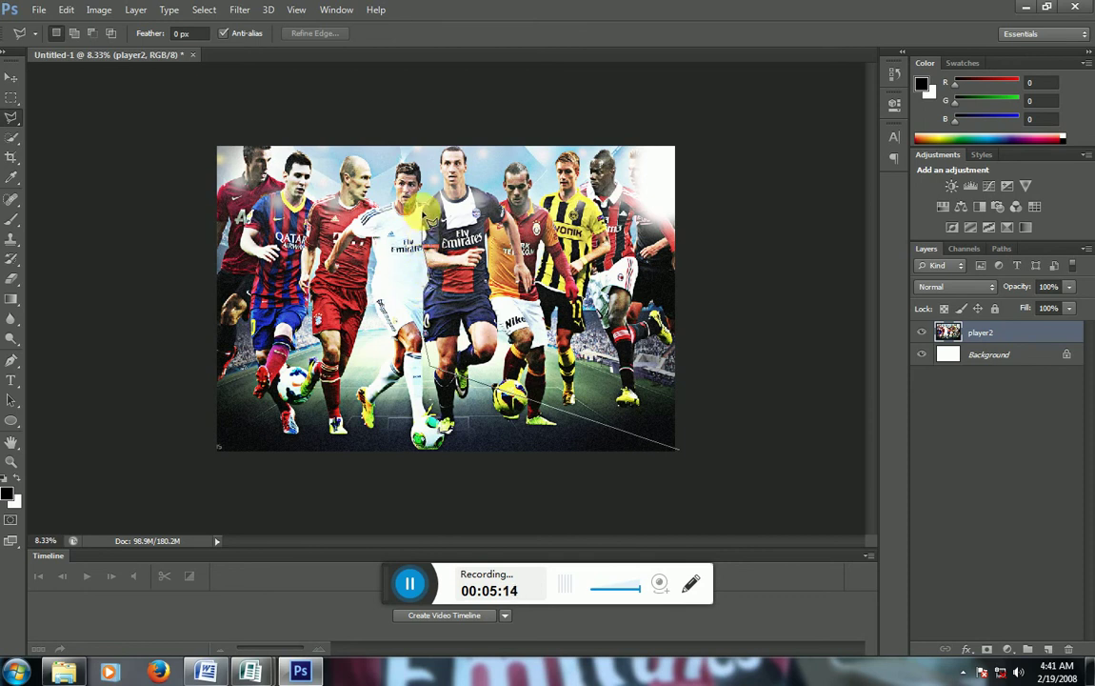
{"action": "left_click", "coordinate": [450, 120]}
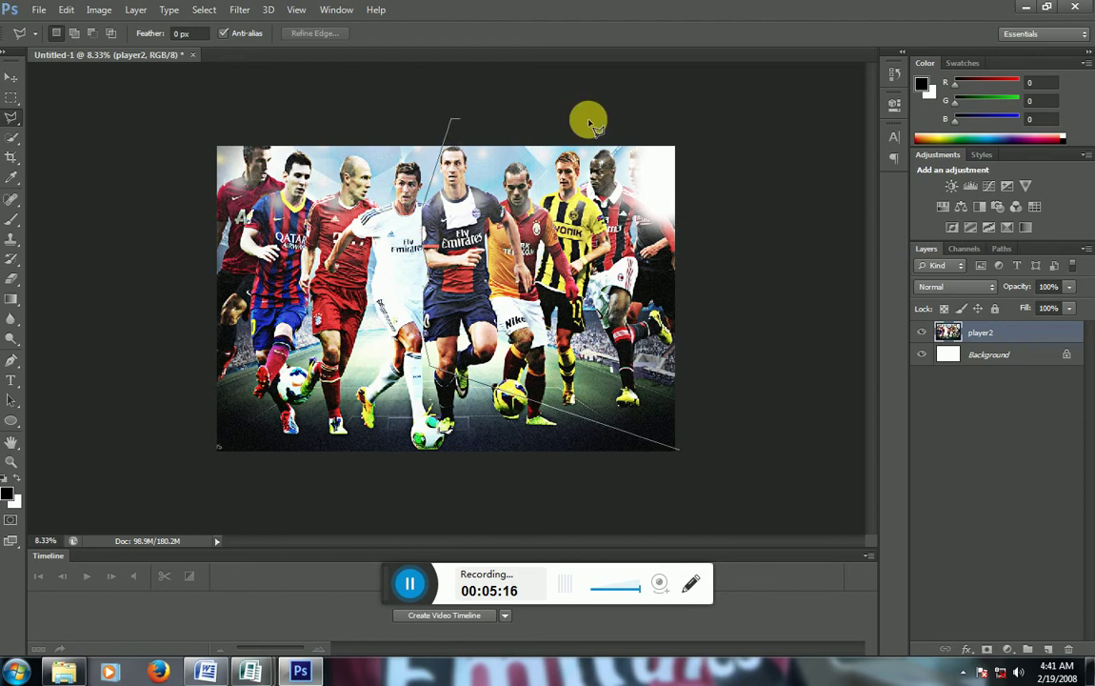
{"action": "left_click", "coordinate": [731, 122]}
{"action": "left_click", "coordinate": [731, 452]}
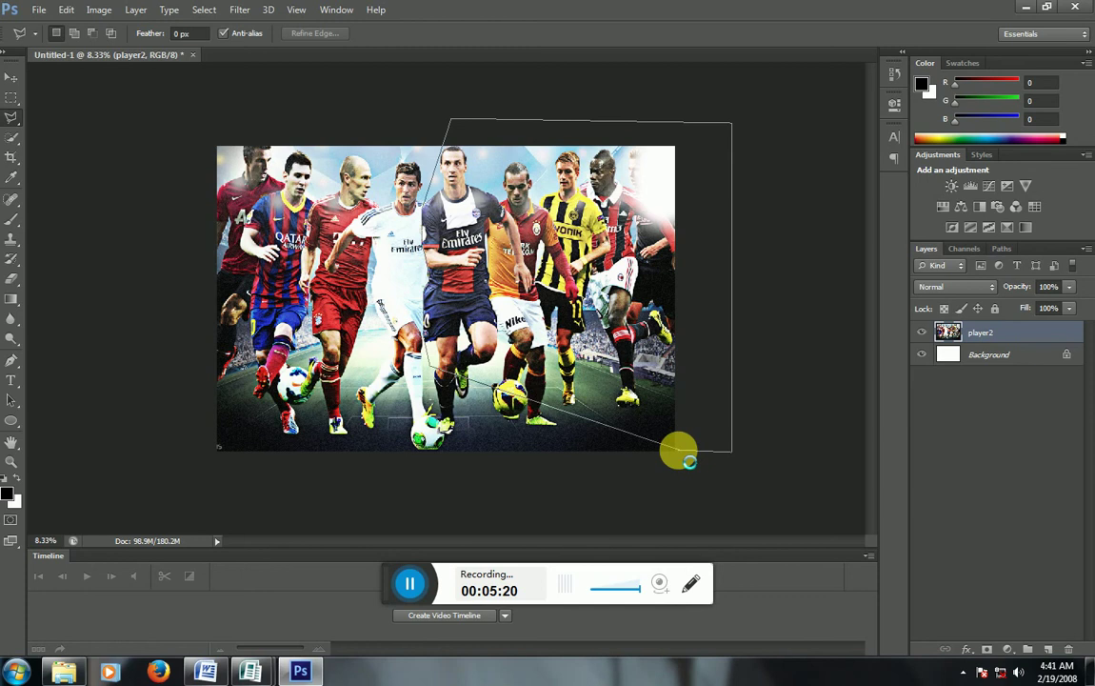
{"action": "double_click", "coordinate": [686, 460]}
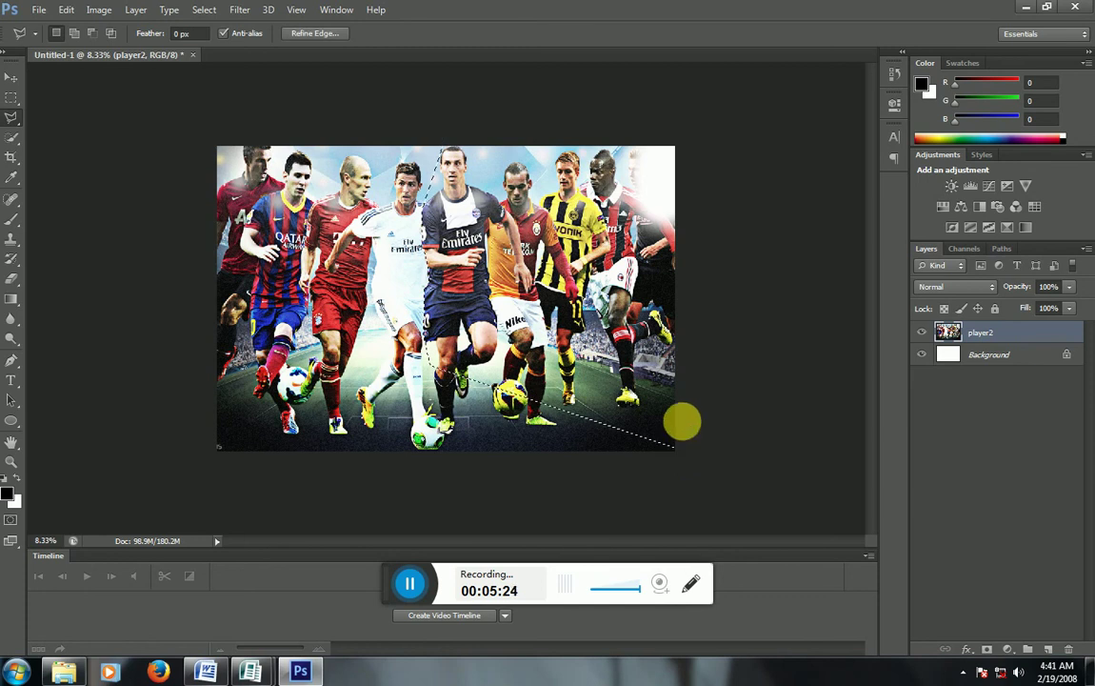
{"action": "key", "text": "Delete"}
{"action": "key", "text": "ctrl+d"}
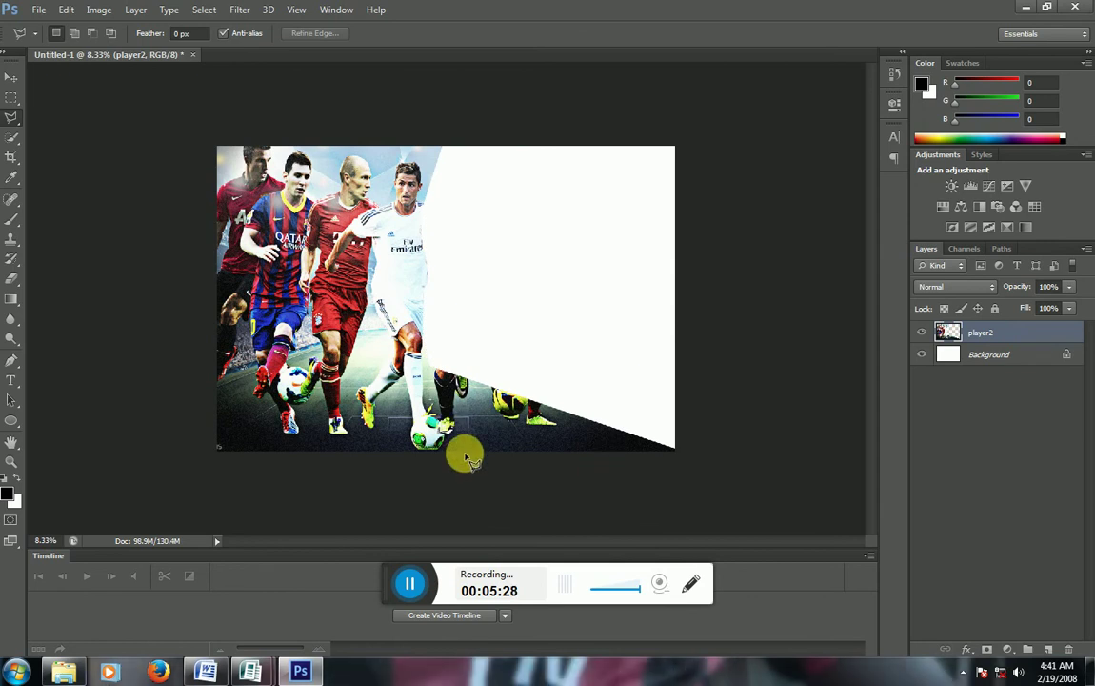
Select the lower-right wedge beside the central player's leg, delete it and deselect
{"action": "left_click", "coordinate": [743, 500]}
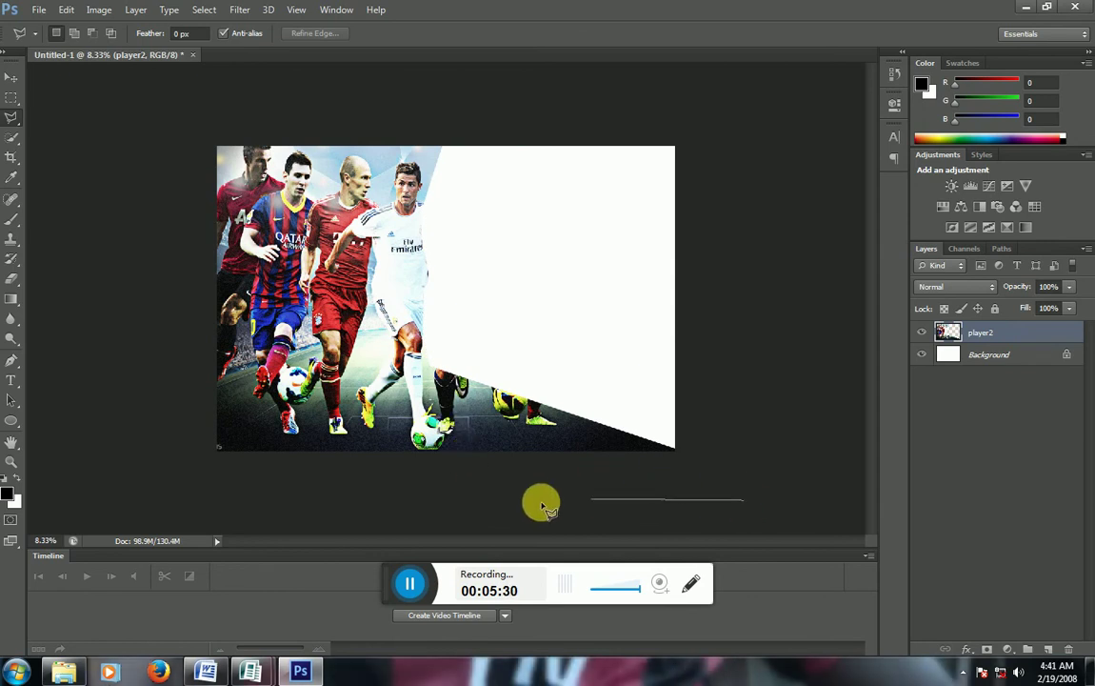
{"action": "left_click", "coordinate": [462, 499]}
{"action": "left_click", "coordinate": [460, 430]}
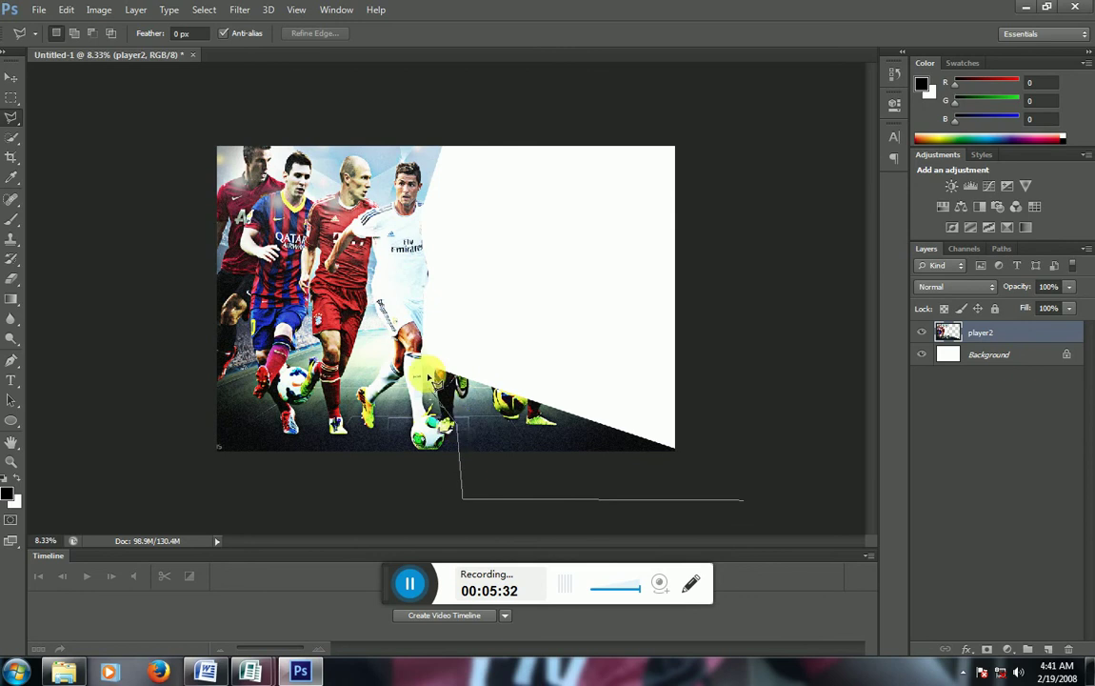
{"action": "left_click", "coordinate": [419, 360]}
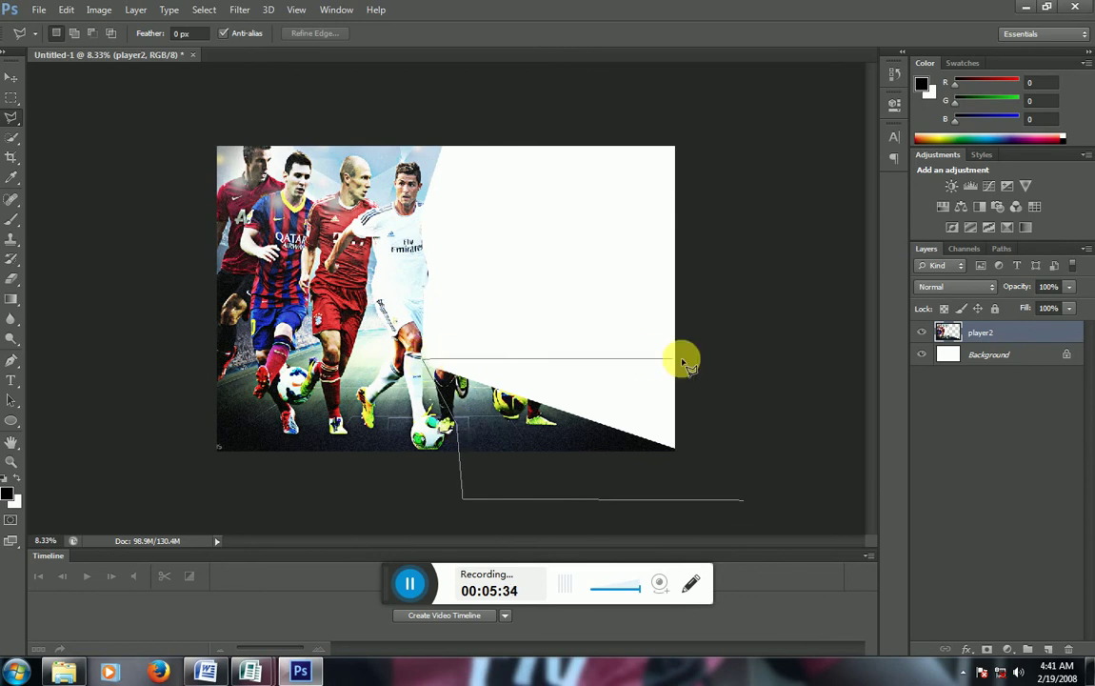
{"action": "left_click", "coordinate": [721, 365]}
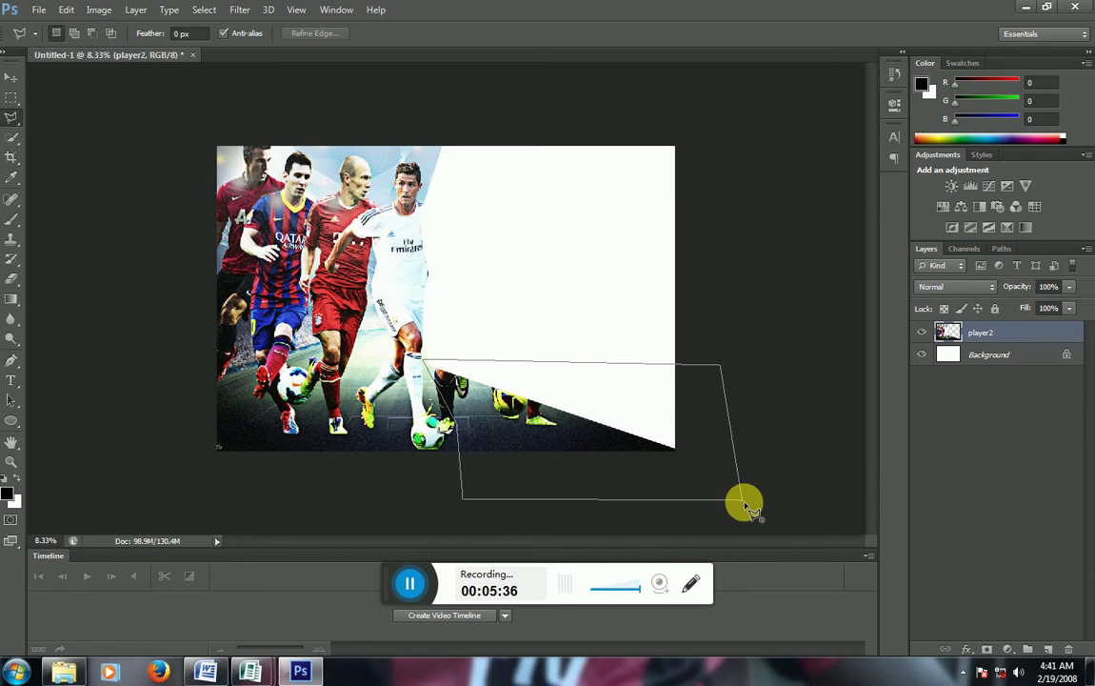
{"action": "left_click", "coordinate": [752, 512]}
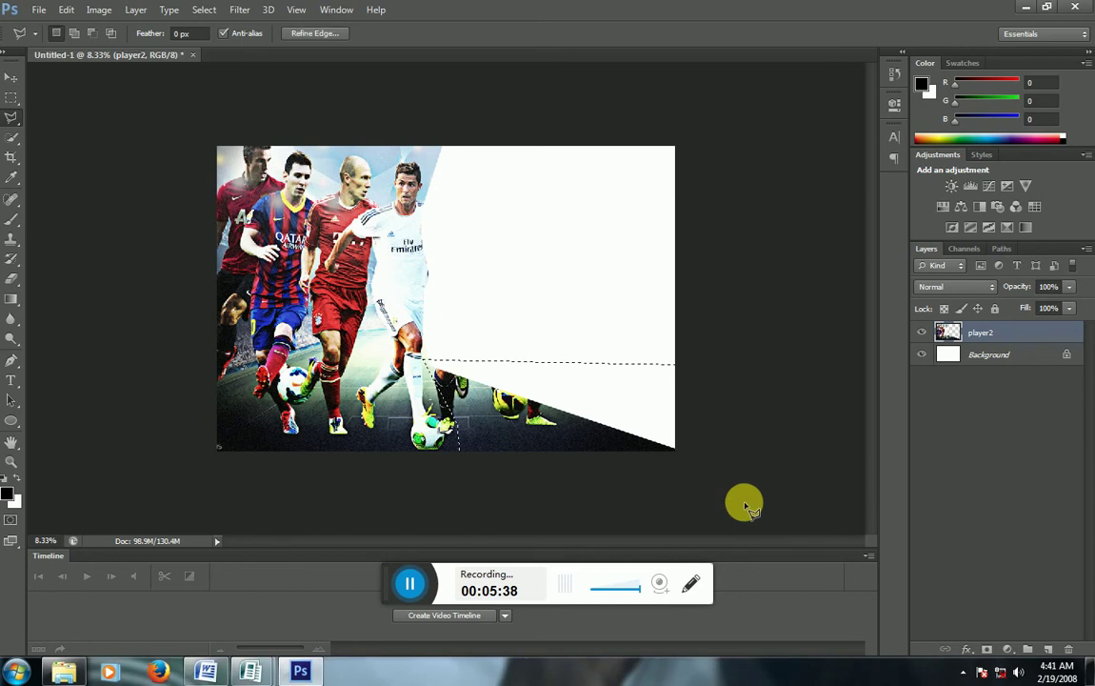
{"action": "key", "text": "Delete"}
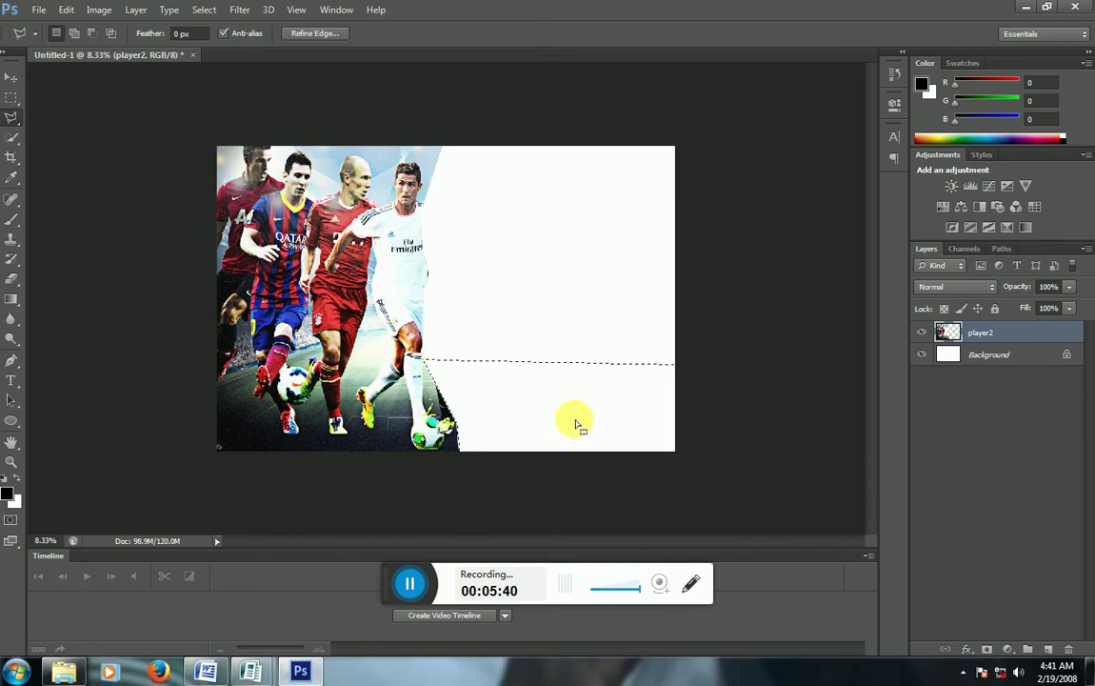
{"action": "key", "text": "ctrl+d"}
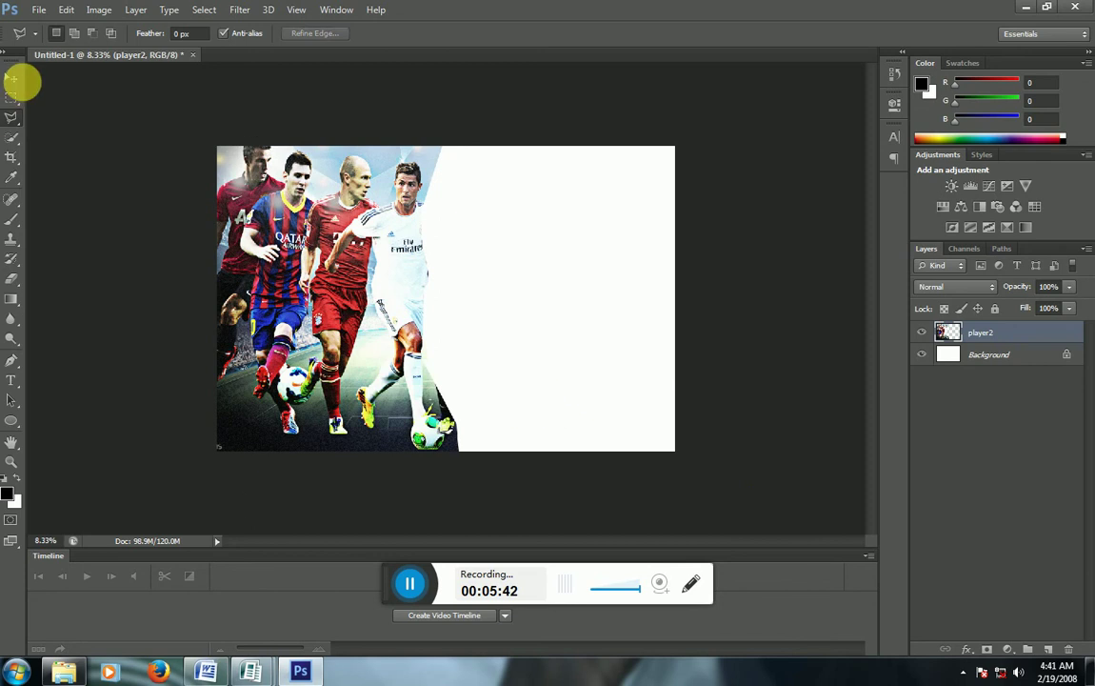
Delete the player2 photo layer and bring up the Open dialog
{"action": "left_click", "coordinate": [9, 79]}
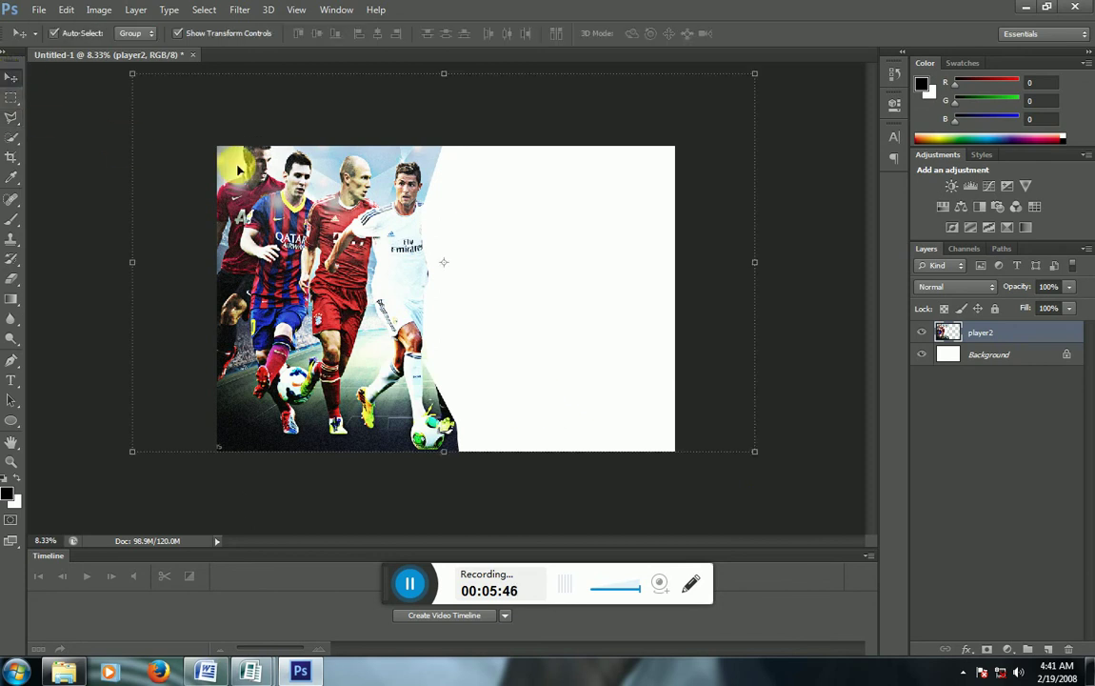
{"action": "key", "text": "Delete"}
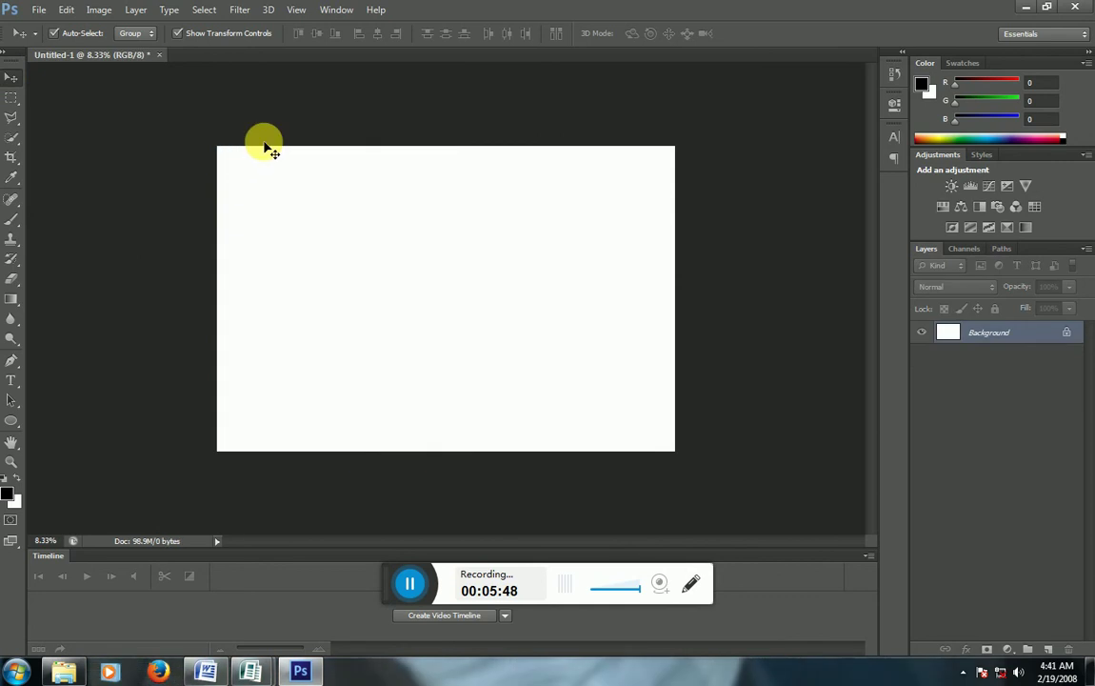
{"action": "left_click", "coordinate": [40, 11]}
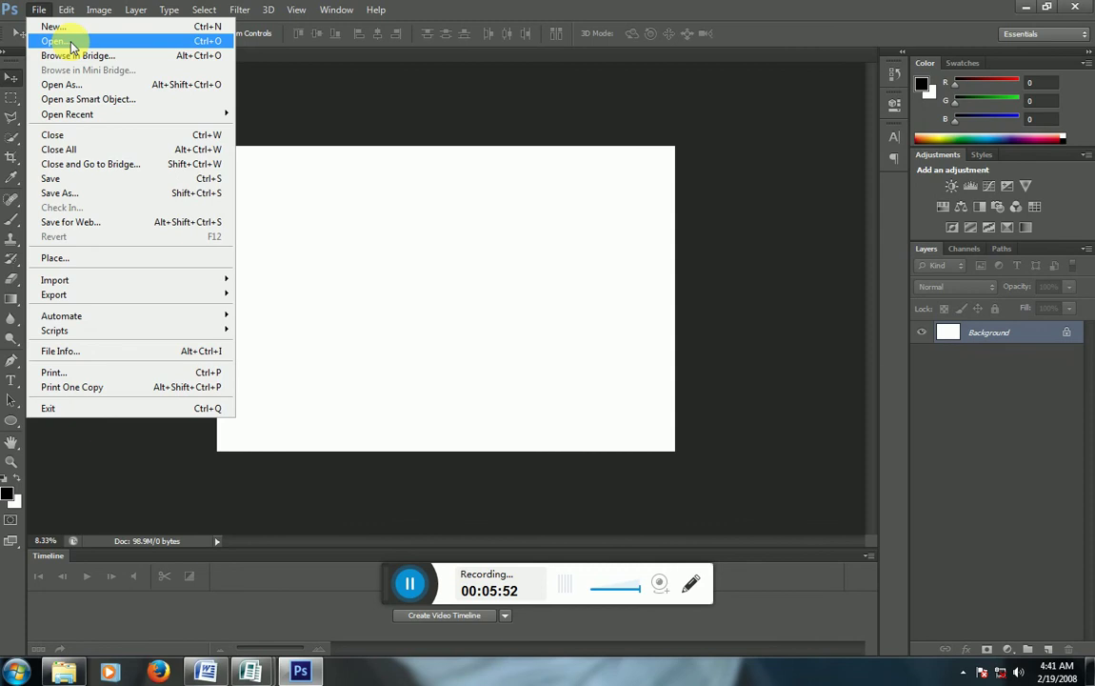
{"action": "left_click", "coordinate": [71, 43]}
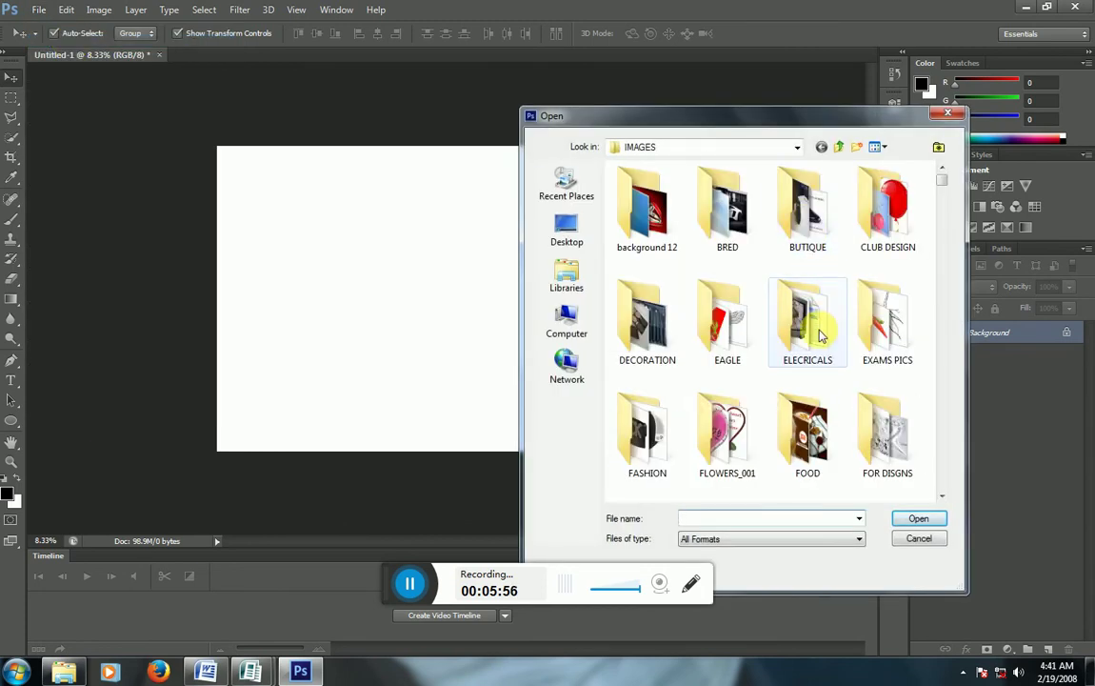
Jump to the 'pl' files, choose players1, and preview it full size before closing the preview
{"action": "left_click", "coordinate": [816, 324]}
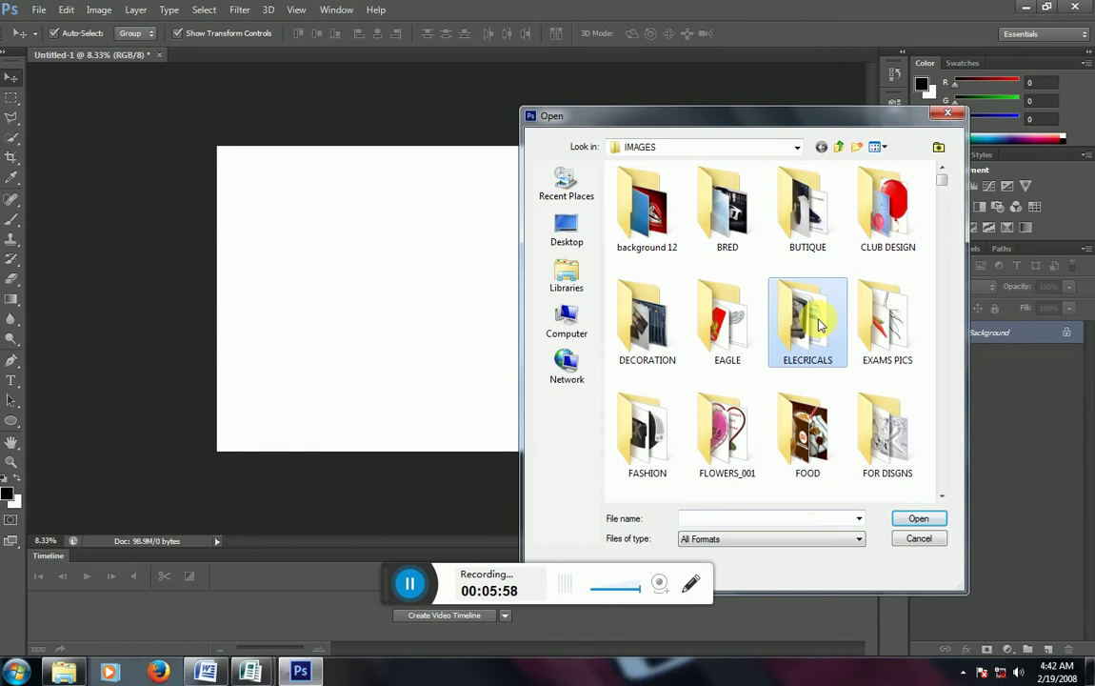
{"action": "key", "text": "p"}
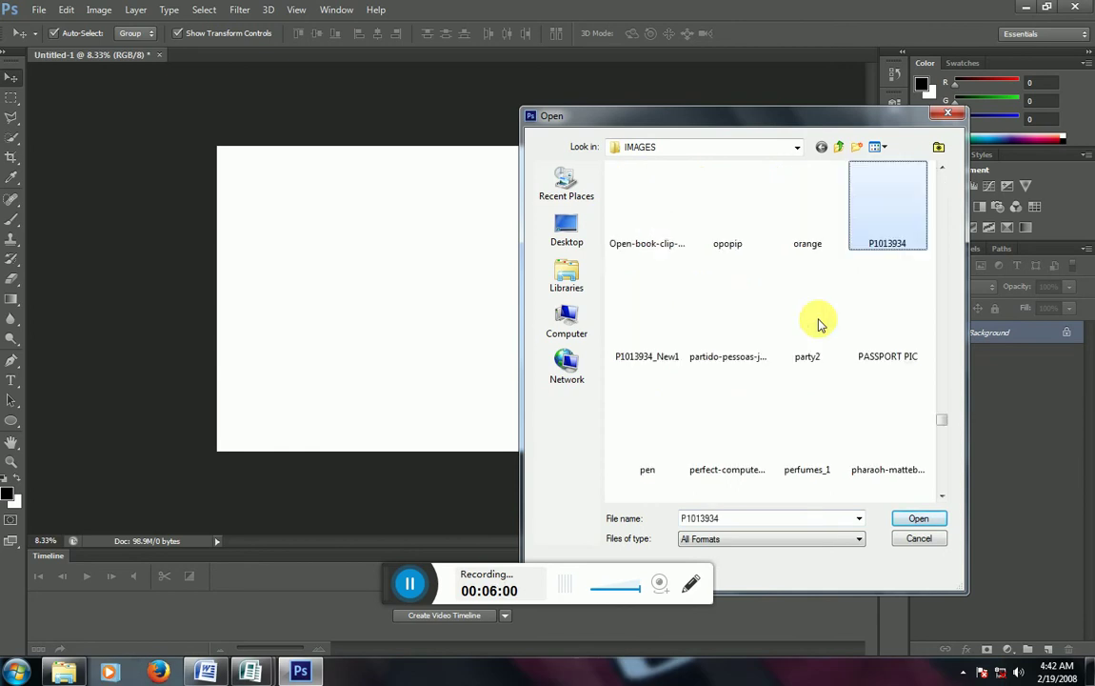
{"action": "key", "text": "l"}
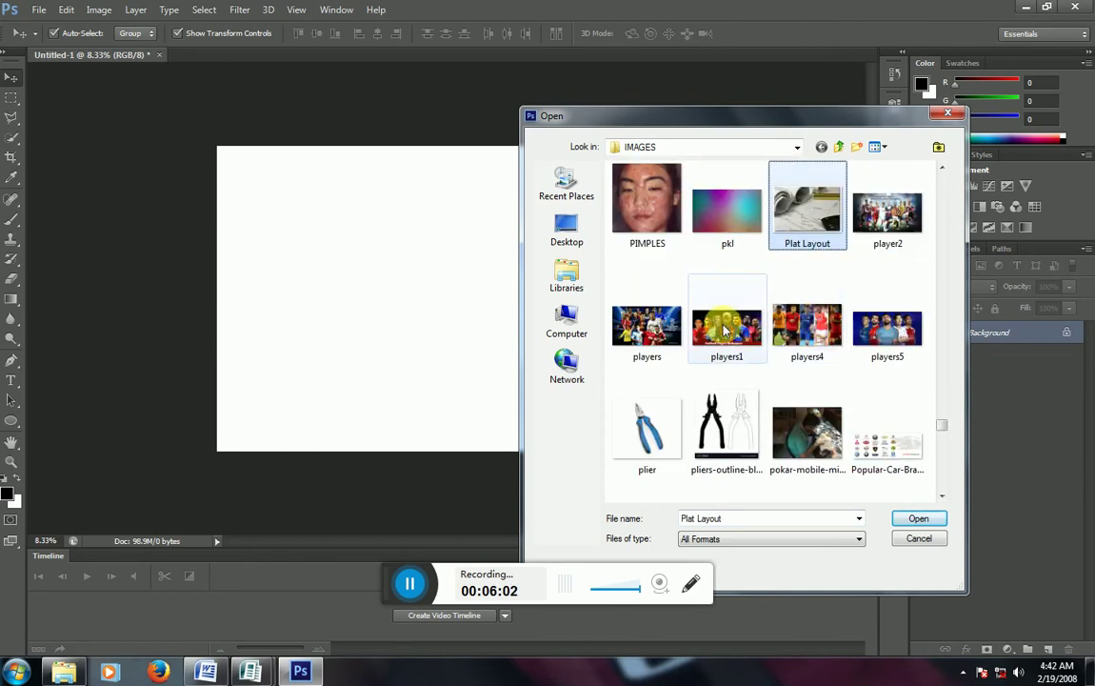
{"action": "left_click", "coordinate": [744, 330]}
{"action": "right_click", "coordinate": [743, 330]}
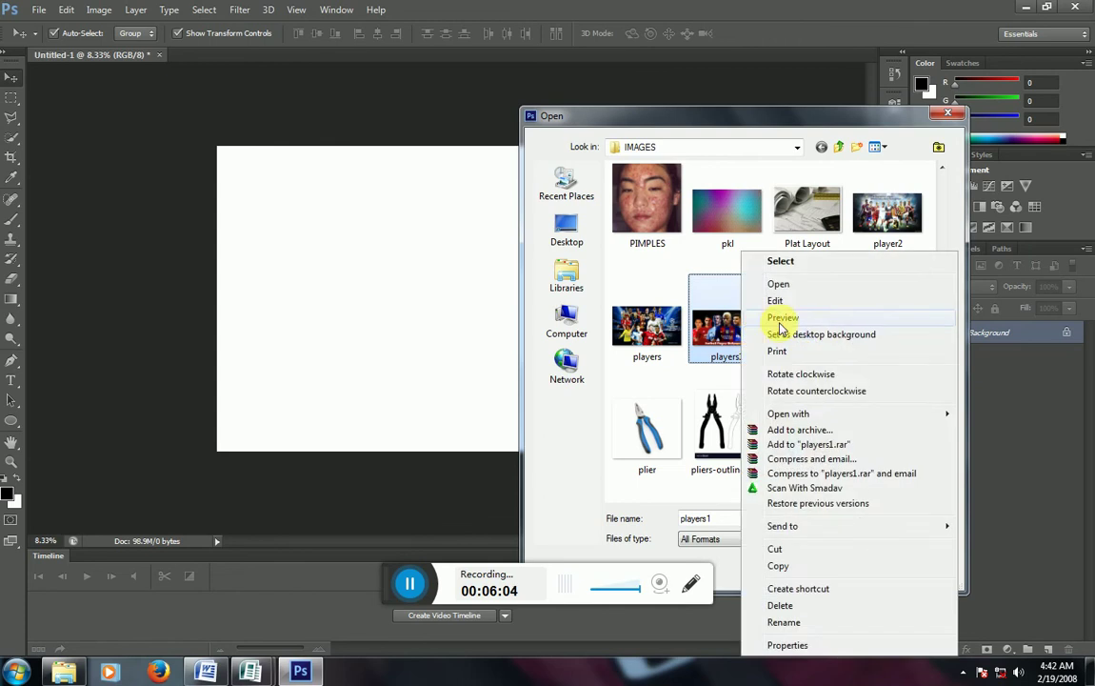
{"action": "left_click", "coordinate": [781, 325]}
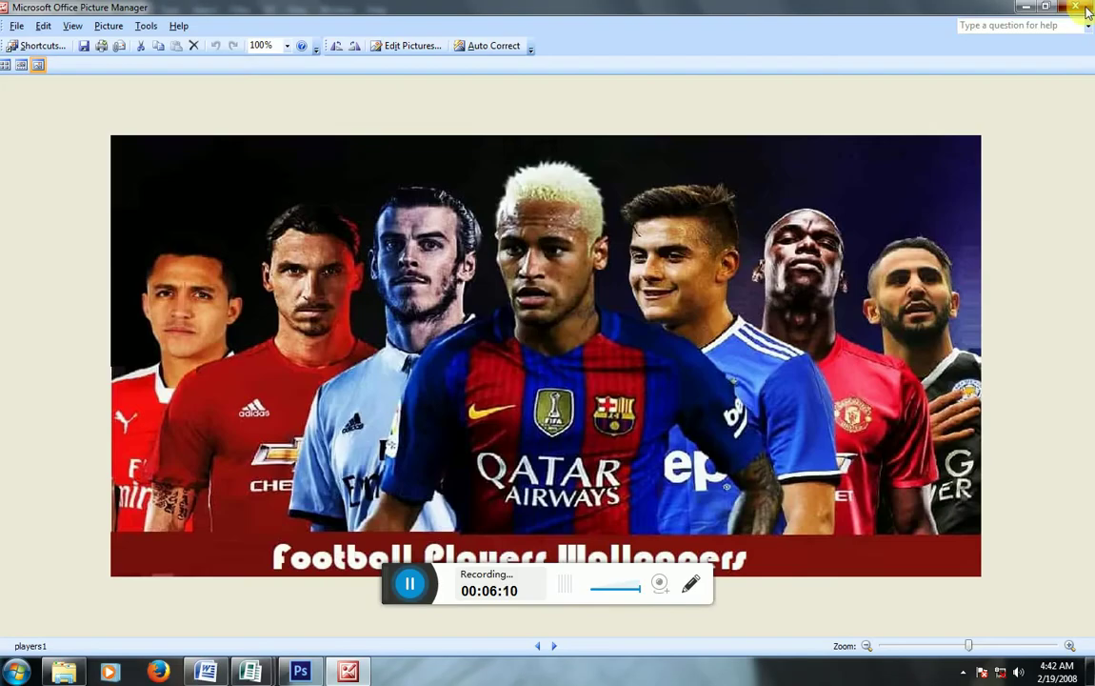
{"action": "left_click", "coordinate": [1086, 10]}
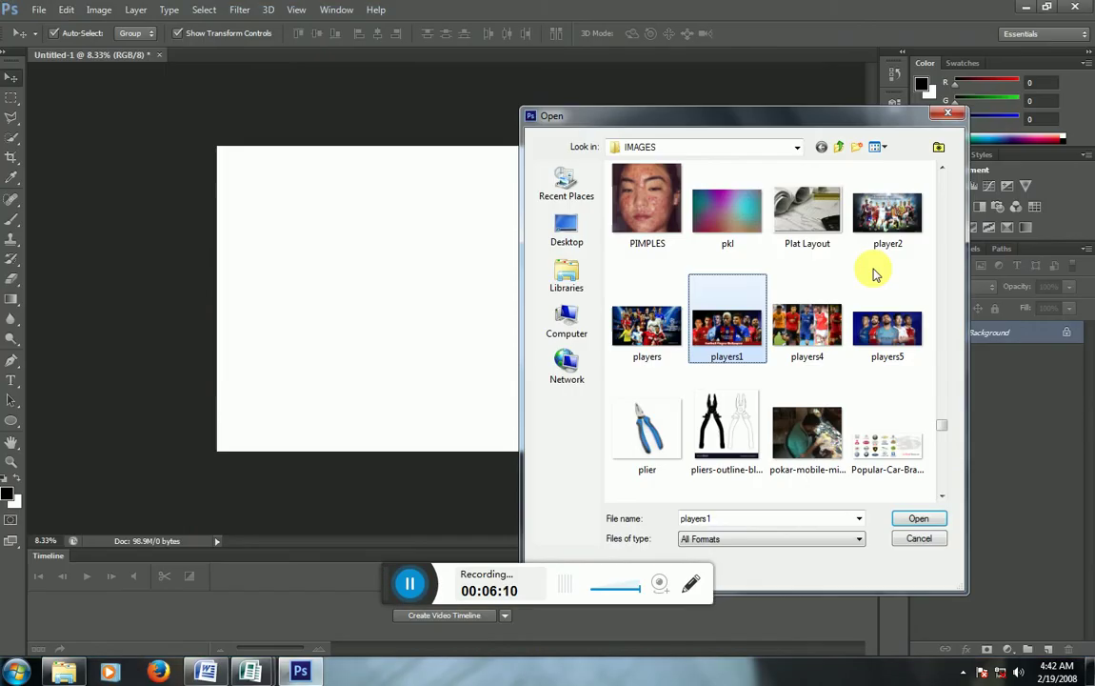
Scroll down the IMAGES folder thumbnails until the Cristiano-Ronaldo files appear
{"action": "scroll", "coordinate": [838, 294], "scroll_direction": "down", "scroll_amount": 2}
{"action": "scroll", "coordinate": [838, 292], "scroll_direction": "down", "scroll_amount": 2}
{"action": "scroll", "coordinate": [838, 294], "scroll_direction": "down", "scroll_amount": 1}
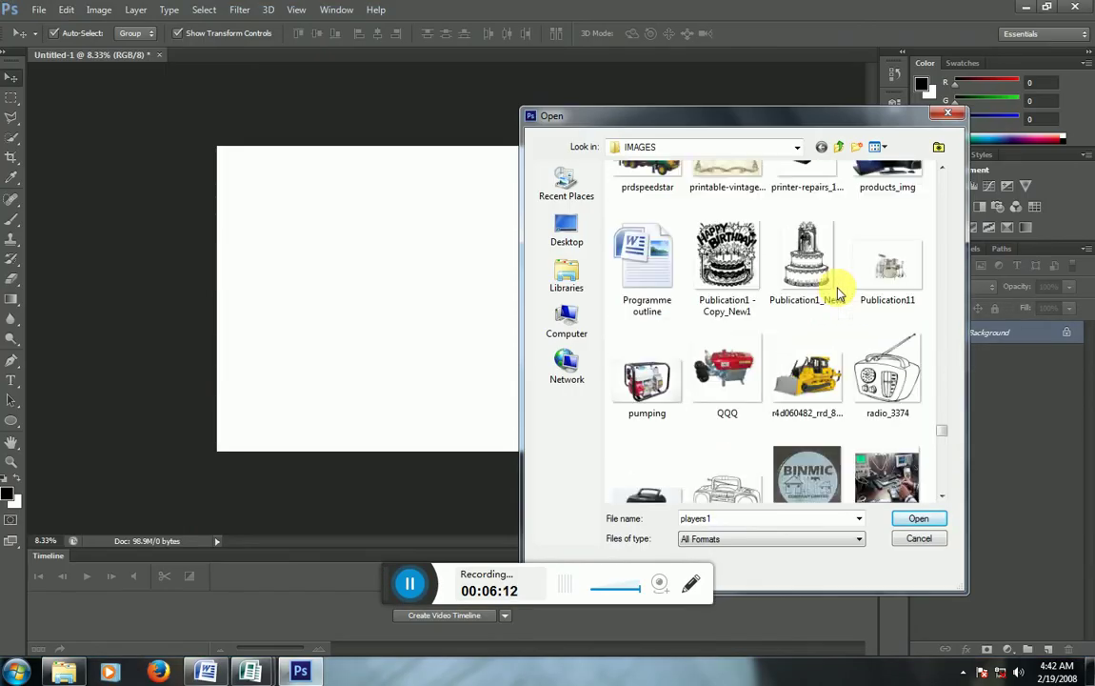
{"action": "scroll", "coordinate": [838, 294], "scroll_direction": "down", "scroll_amount": 2}
{"action": "scroll", "coordinate": [837, 293], "scroll_direction": "down", "scroll_amount": 1}
{"action": "scroll", "coordinate": [838, 294], "scroll_direction": "down", "scroll_amount": 2}
{"action": "scroll", "coordinate": [838, 293], "scroll_direction": "down", "scroll_amount": 1}
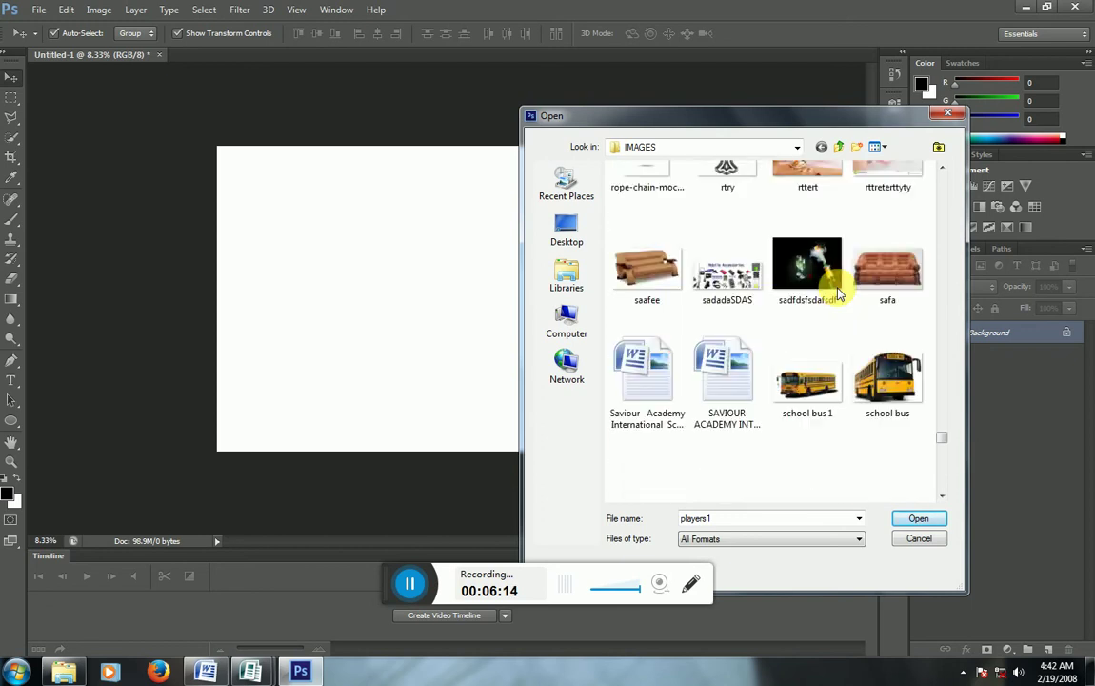
{"action": "scroll", "coordinate": [838, 293], "scroll_direction": "down", "scroll_amount": 2}
{"action": "scroll", "coordinate": [838, 293], "scroll_direction": "down", "scroll_amount": 2}
{"action": "scroll", "coordinate": [838, 294], "scroll_direction": "down", "scroll_amount": 1}
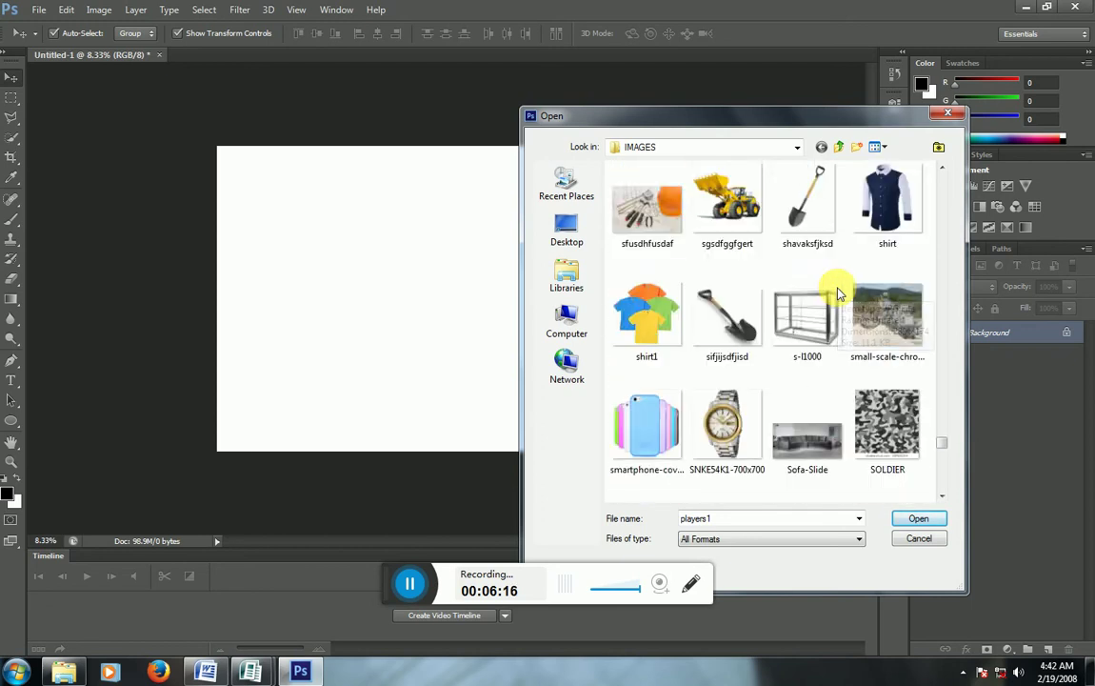
{"action": "scroll", "coordinate": [838, 294], "scroll_direction": "down", "scroll_amount": 2}
{"action": "scroll", "coordinate": [838, 293], "scroll_direction": "down", "scroll_amount": 3}
{"action": "scroll", "coordinate": [838, 293], "scroll_direction": "down", "scroll_amount": 1}
{"action": "scroll", "coordinate": [837, 294], "scroll_direction": "down", "scroll_amount": 2}
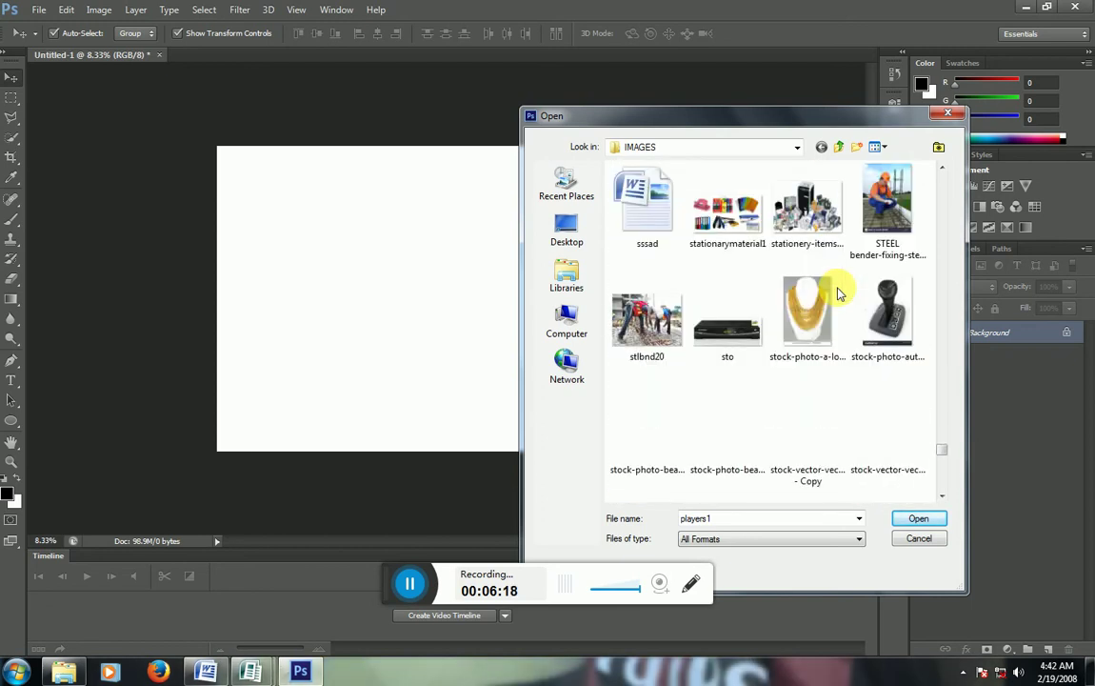
{"action": "scroll", "coordinate": [838, 293], "scroll_direction": "down", "scroll_amount": 2}
{"action": "scroll", "coordinate": [838, 293], "scroll_direction": "down", "scroll_amount": 2}
{"action": "scroll", "coordinate": [838, 293], "scroll_direction": "down", "scroll_amount": 2}
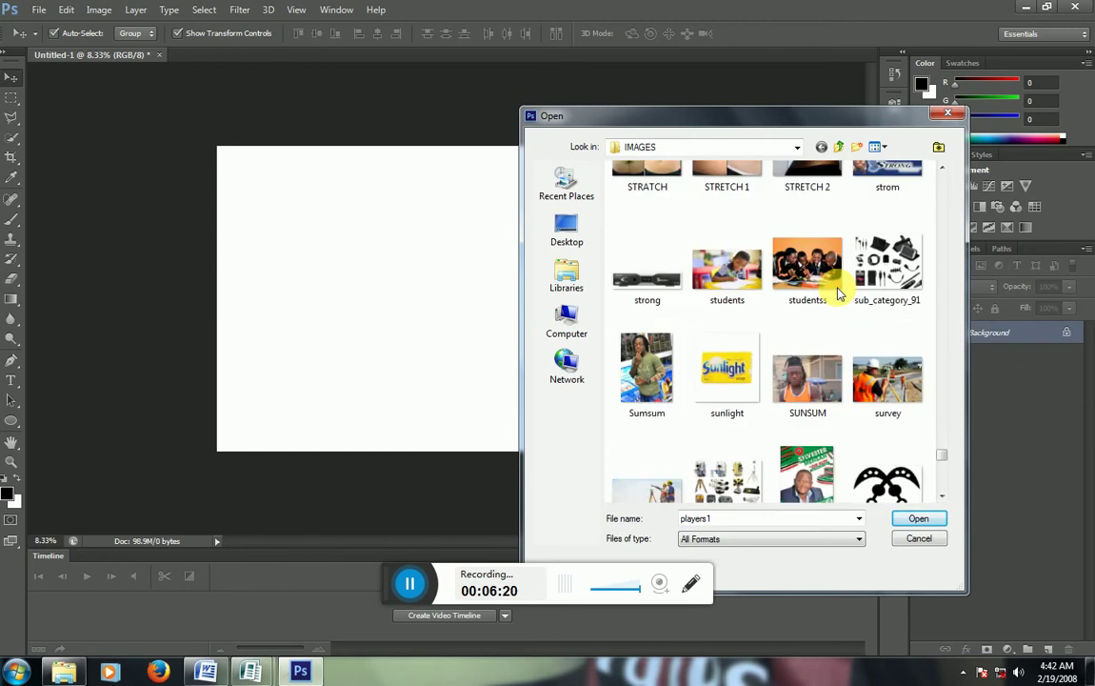
{"action": "scroll", "coordinate": [838, 293], "scroll_direction": "down", "scroll_amount": 3}
{"action": "scroll", "coordinate": [837, 293], "scroll_direction": "down", "scroll_amount": 2}
{"action": "scroll", "coordinate": [838, 293], "scroll_direction": "down", "scroll_amount": 2}
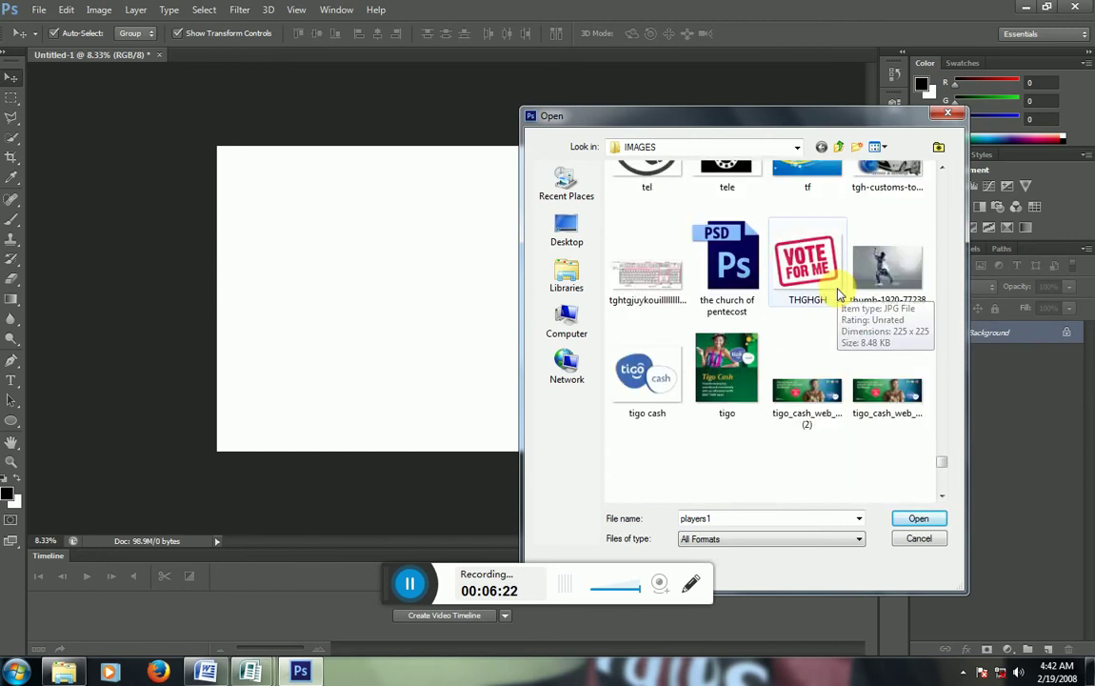
{"action": "scroll", "coordinate": [838, 293], "scroll_direction": "down", "scroll_amount": 2}
{"action": "scroll", "coordinate": [838, 293], "scroll_direction": "down", "scroll_amount": 2}
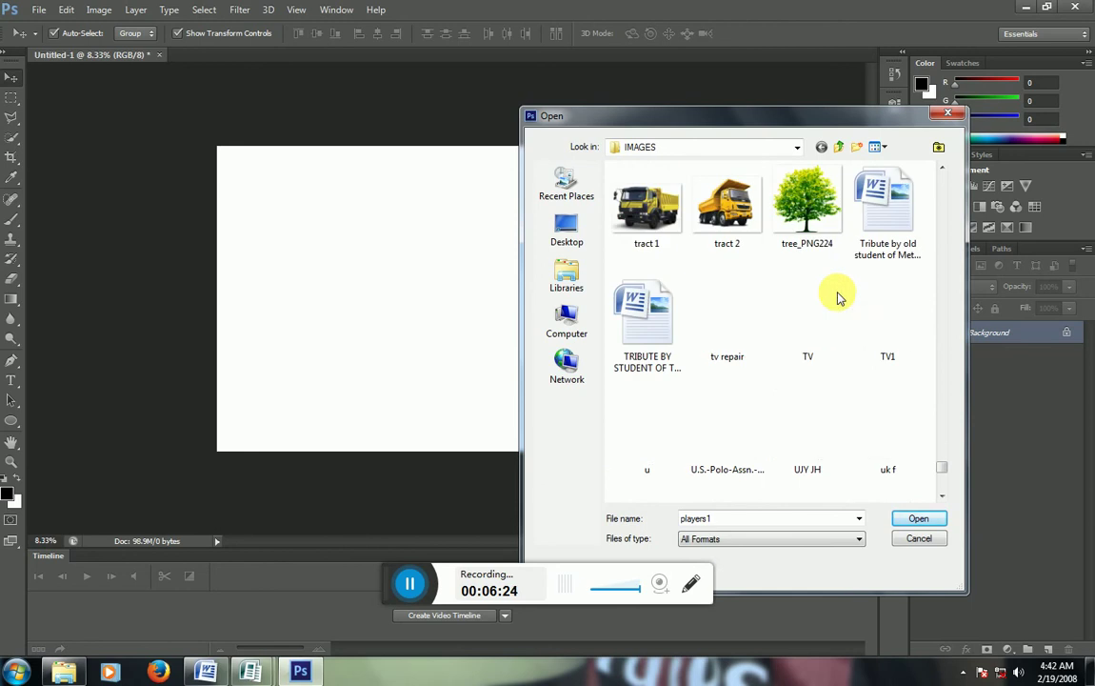
{"action": "scroll", "coordinate": [837, 297], "scroll_direction": "down", "scroll_amount": 2}
{"action": "scroll", "coordinate": [838, 297], "scroll_direction": "down", "scroll_amount": 2}
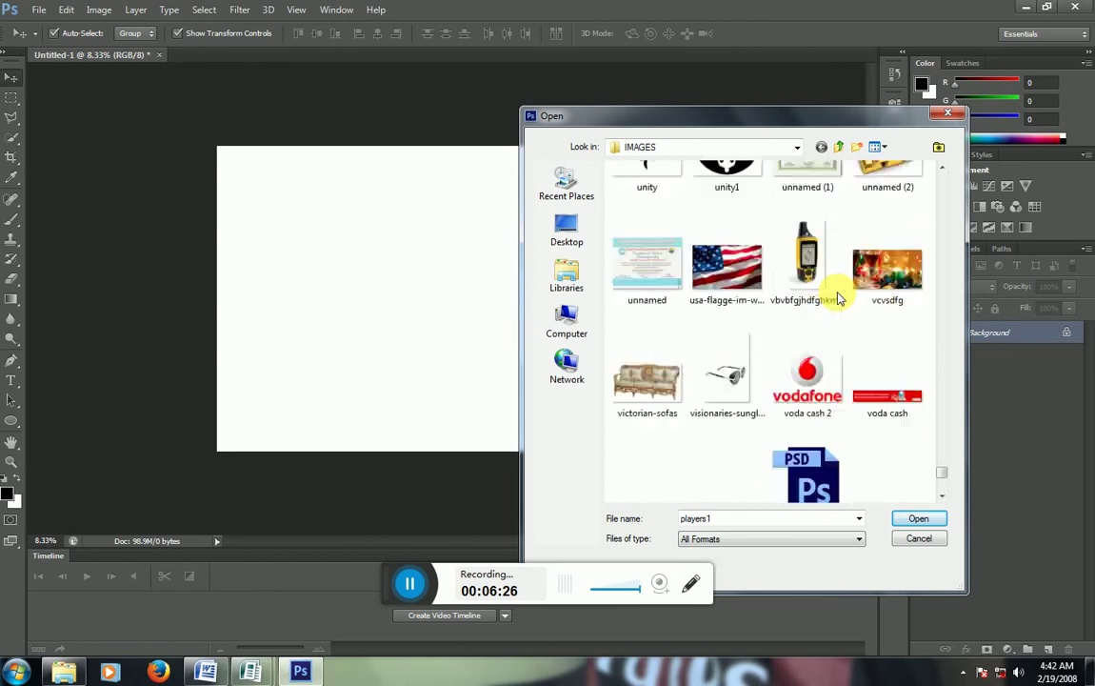
{"action": "scroll", "coordinate": [838, 297], "scroll_direction": "down", "scroll_amount": 2}
{"action": "scroll", "coordinate": [838, 297], "scroll_direction": "down", "scroll_amount": 2}
{"action": "scroll", "coordinate": [838, 297], "scroll_direction": "down", "scroll_amount": 4}
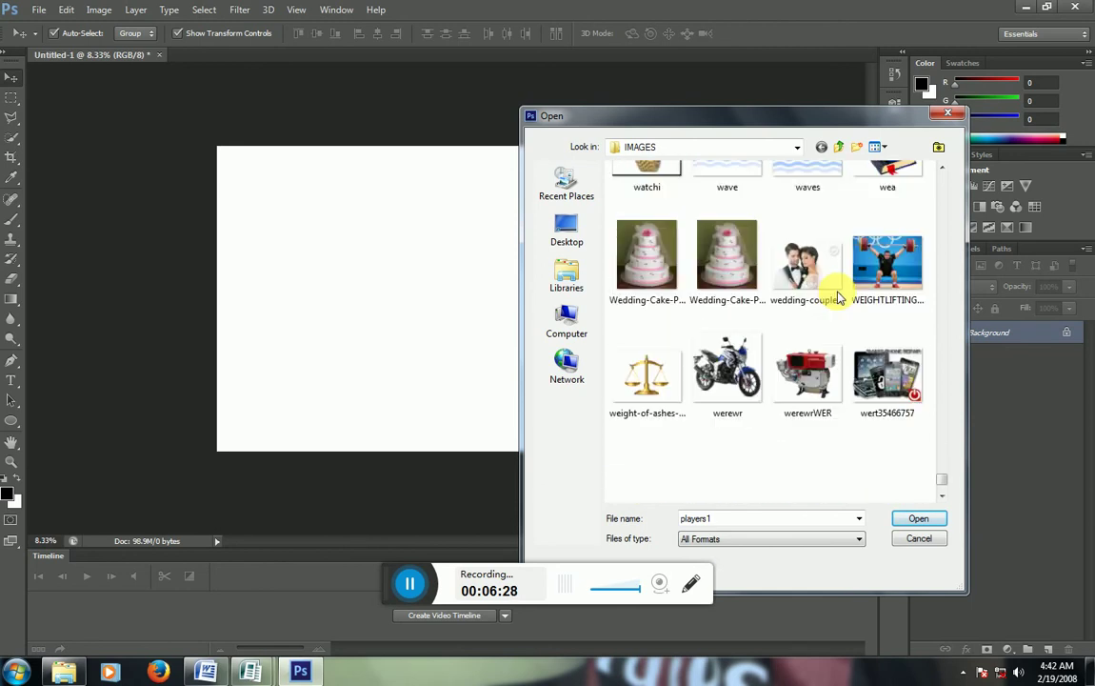
{"action": "scroll", "coordinate": [838, 297], "scroll_direction": "down", "scroll_amount": 2}
{"action": "scroll", "coordinate": [838, 297], "scroll_direction": "down", "scroll_amount": 3}
{"action": "scroll", "coordinate": [838, 297], "scroll_direction": "down", "scroll_amount": 1}
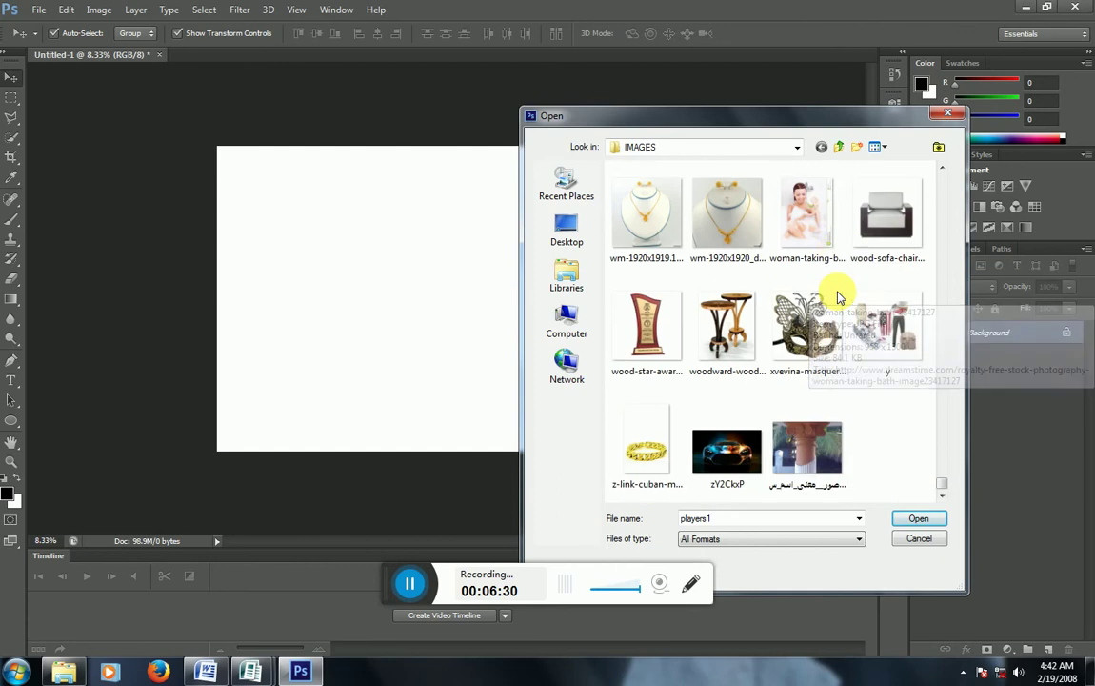
{"action": "scroll", "coordinate": [838, 297], "scroll_direction": "up", "scroll_amount": 5}
{"action": "scroll", "coordinate": [833, 293], "scroll_direction": "up", "scroll_amount": 5}
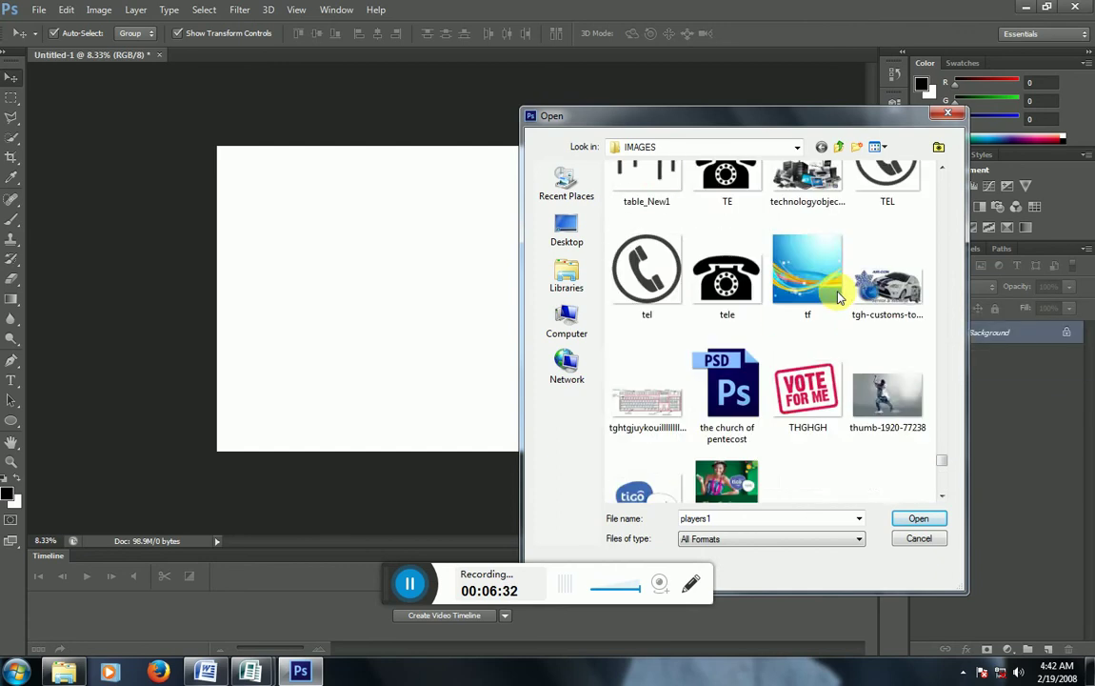
{"action": "scroll", "coordinate": [824, 290], "scroll_direction": "up", "scroll_amount": 5}
{"action": "left_click_drag", "start_coordinate": [940, 449], "coordinate": [938, 176]}
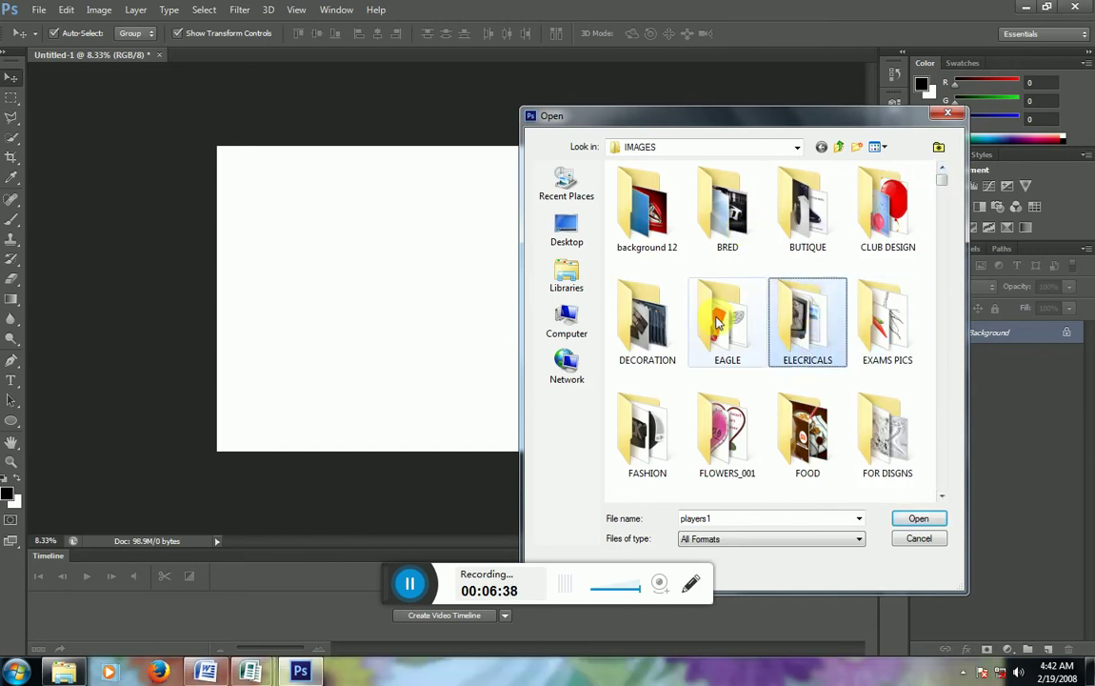
{"action": "scroll", "coordinate": [757, 321], "scroll_direction": "down", "scroll_amount": 2}
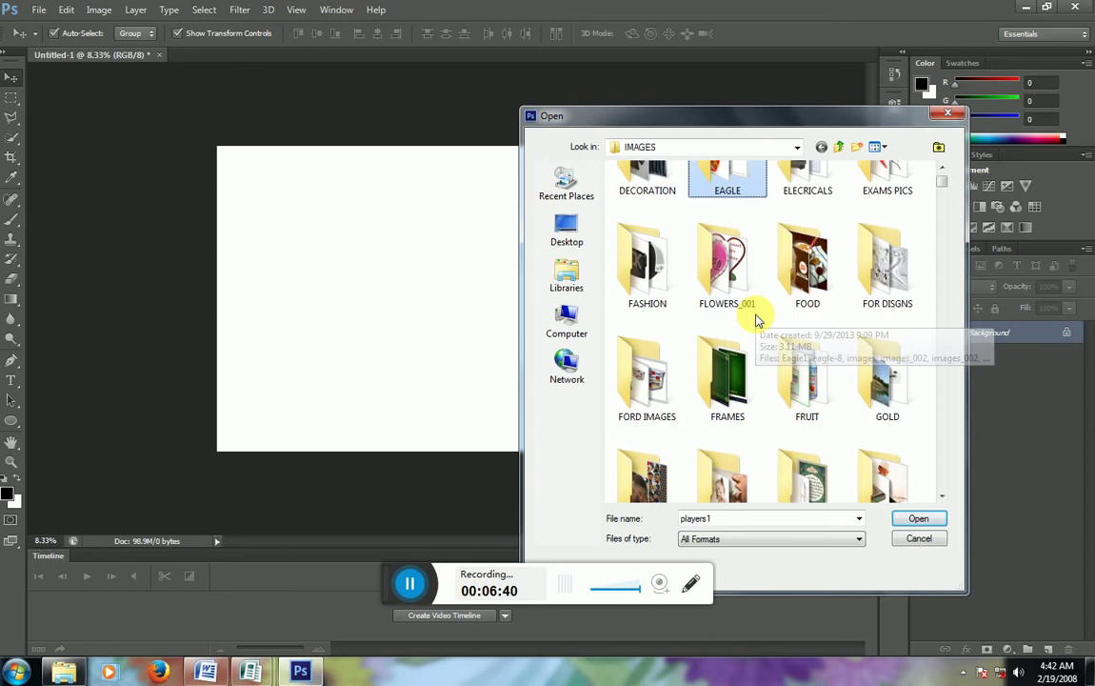
{"action": "scroll", "coordinate": [759, 314], "scroll_direction": "down", "scroll_amount": 2}
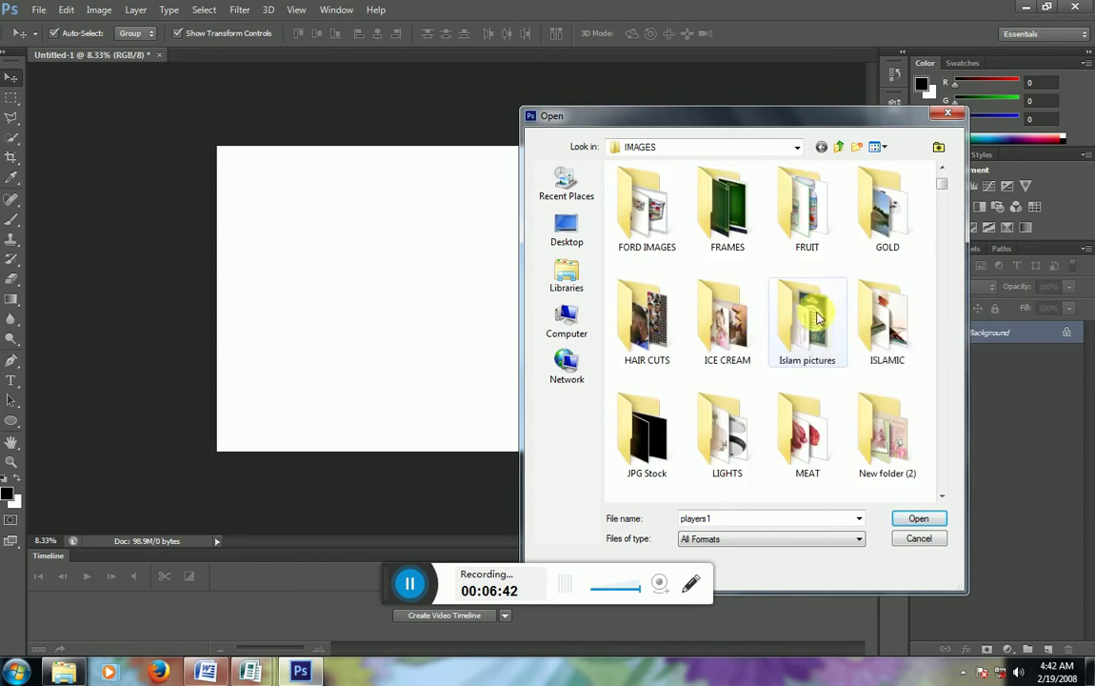
{"action": "scroll", "coordinate": [800, 314], "scroll_direction": "down", "scroll_amount": 2}
{"action": "scroll", "coordinate": [817, 316], "scroll_direction": "down", "scroll_amount": 2}
{"action": "scroll", "coordinate": [817, 316], "scroll_direction": "down", "scroll_amount": 2}
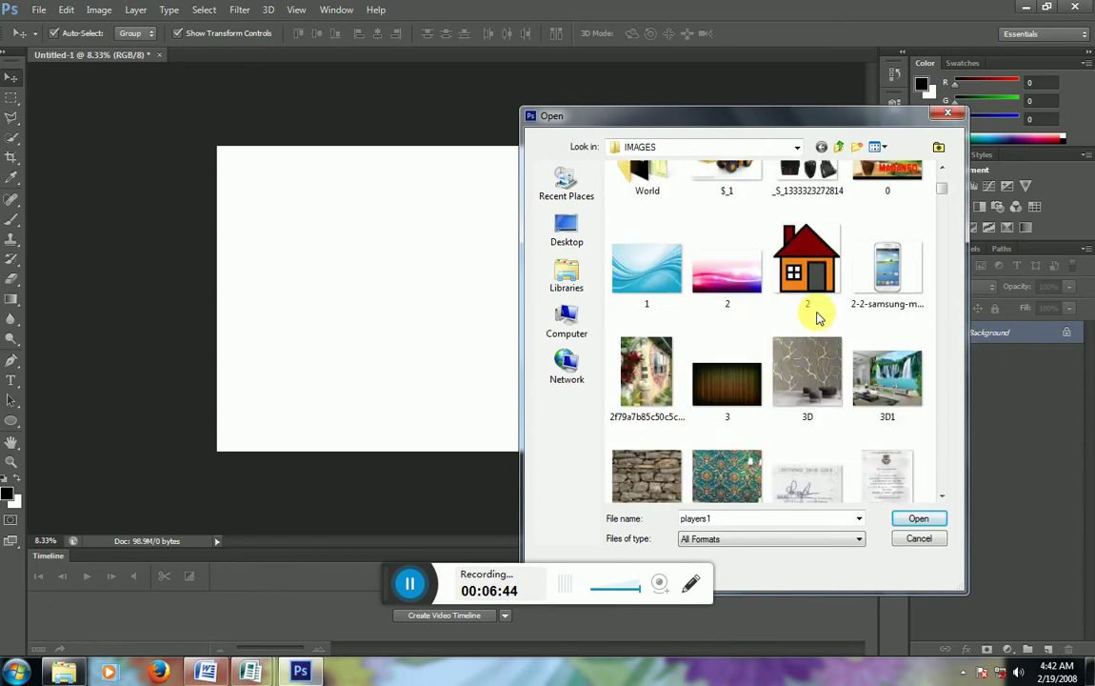
{"action": "scroll", "coordinate": [817, 316], "scroll_direction": "down", "scroll_amount": 2}
{"action": "scroll", "coordinate": [817, 316], "scroll_direction": "down", "scroll_amount": 1}
{"action": "scroll", "coordinate": [817, 317], "scroll_direction": "down", "scroll_amount": 2}
{"action": "scroll", "coordinate": [817, 316], "scroll_direction": "down", "scroll_amount": 1}
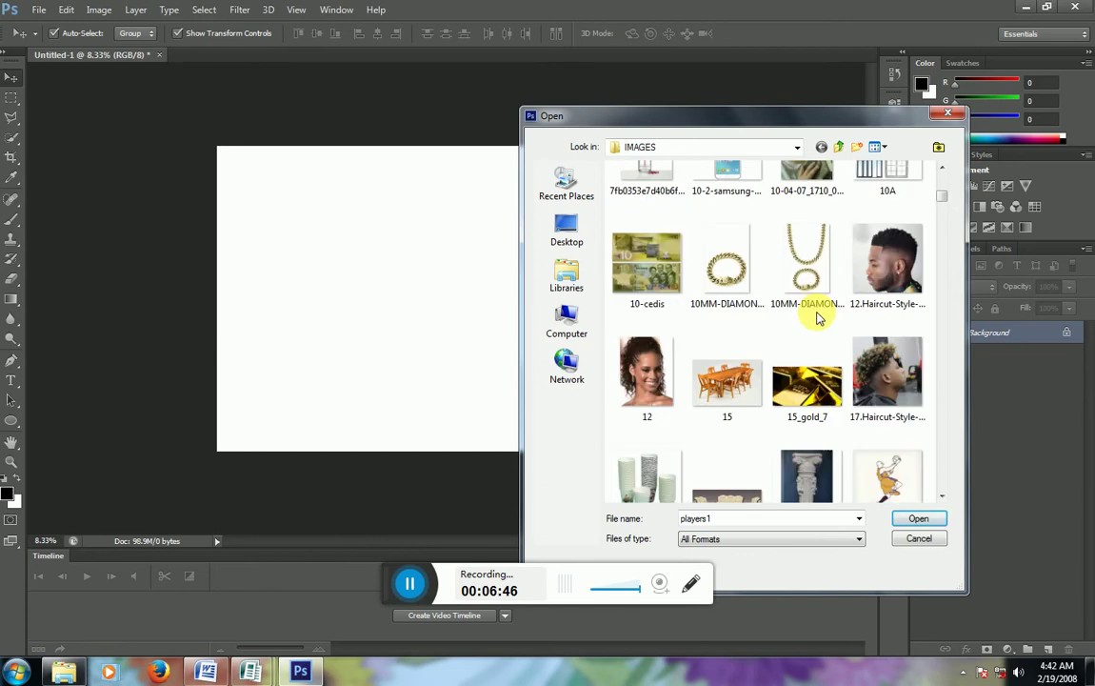
{"action": "scroll", "coordinate": [817, 316], "scroll_direction": "down", "scroll_amount": 3}
{"action": "scroll", "coordinate": [817, 316], "scroll_direction": "down", "scroll_amount": 2}
{"action": "scroll", "coordinate": [817, 317], "scroll_direction": "down", "scroll_amount": 2}
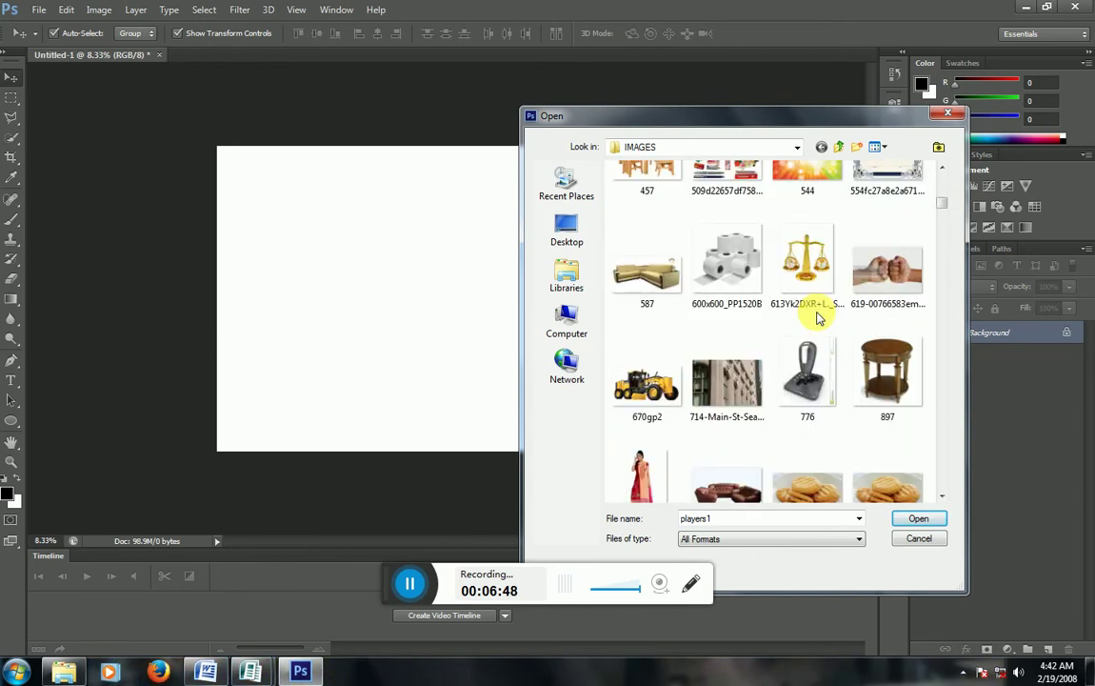
{"action": "scroll", "coordinate": [817, 317], "scroll_direction": "down", "scroll_amount": 2}
{"action": "scroll", "coordinate": [817, 316], "scroll_direction": "down", "scroll_amount": 2}
{"action": "scroll", "coordinate": [817, 316], "scroll_direction": "down", "scroll_amount": 2}
{"action": "scroll", "coordinate": [817, 316], "scroll_direction": "down", "scroll_amount": 2}
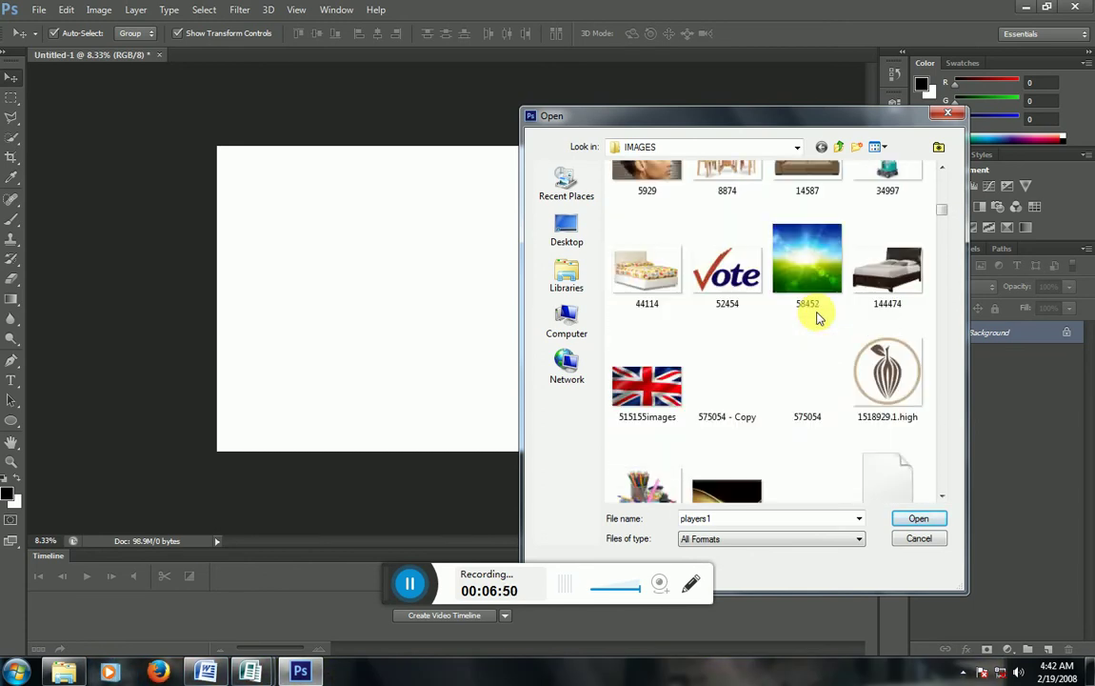
{"action": "scroll", "coordinate": [817, 316], "scroll_direction": "down", "scroll_amount": 2}
{"action": "scroll", "coordinate": [817, 316], "scroll_direction": "down", "scroll_amount": 2}
{"action": "scroll", "coordinate": [816, 317], "scroll_direction": "down", "scroll_amount": 2}
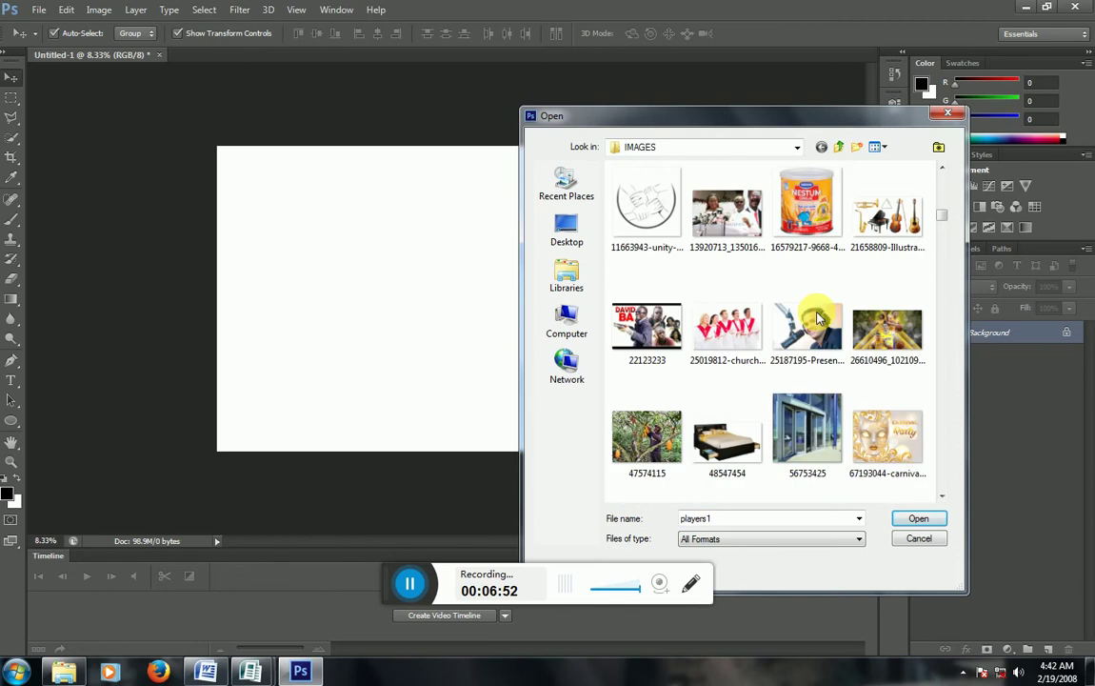
{"action": "scroll", "coordinate": [817, 316], "scroll_direction": "down", "scroll_amount": 1}
{"action": "scroll", "coordinate": [817, 317], "scroll_direction": "down", "scroll_amount": 2}
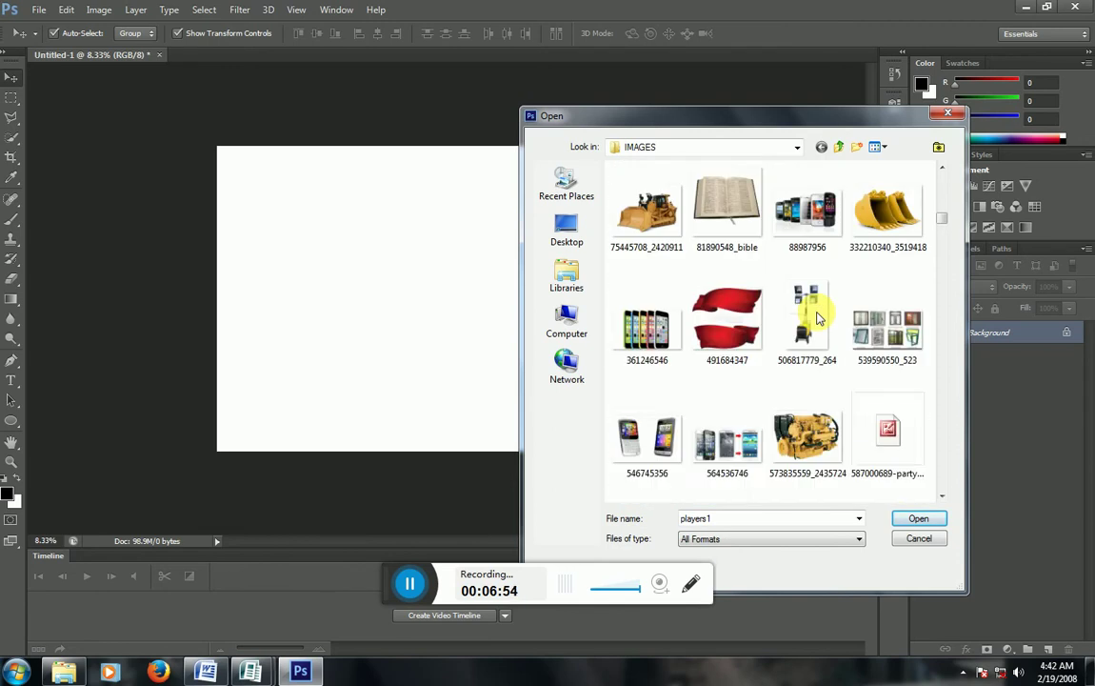
{"action": "scroll", "coordinate": [817, 316], "scroll_direction": "down", "scroll_amount": 2}
{"action": "scroll", "coordinate": [817, 317], "scroll_direction": "down", "scroll_amount": 3}
{"action": "scroll", "coordinate": [817, 316], "scroll_direction": "down", "scroll_amount": 2}
{"action": "scroll", "coordinate": [817, 316], "scroll_direction": "down", "scroll_amount": 3}
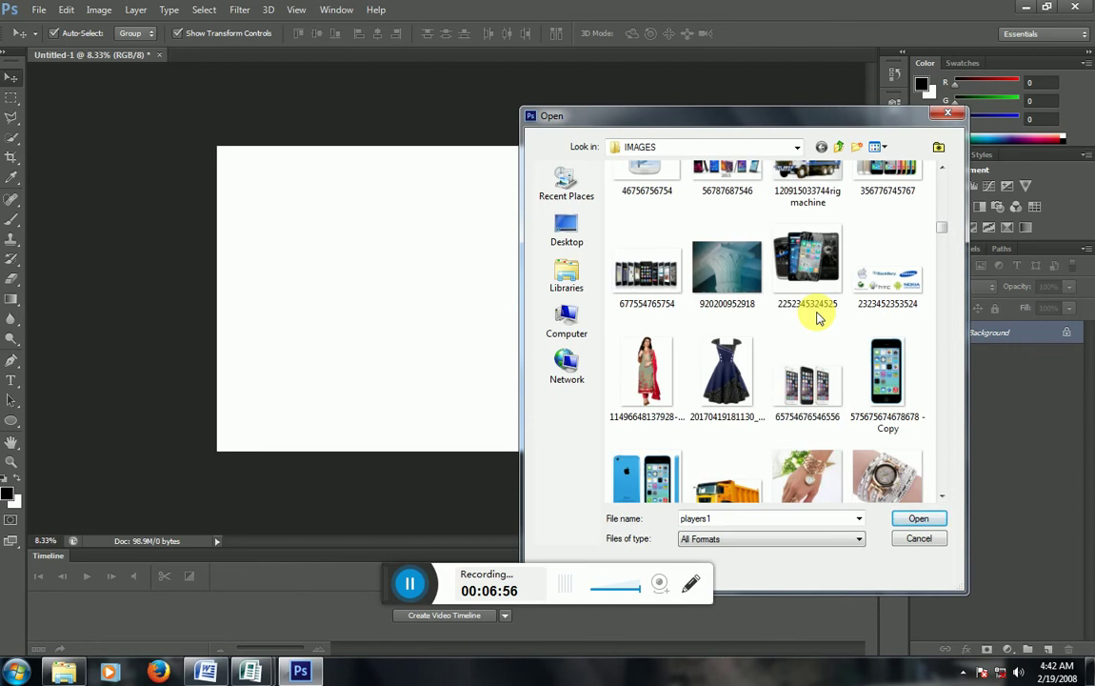
{"action": "scroll", "coordinate": [817, 316], "scroll_direction": "down", "scroll_amount": 3}
{"action": "scroll", "coordinate": [817, 316], "scroll_direction": "down", "scroll_amount": 3}
{"action": "scroll", "coordinate": [817, 316], "scroll_direction": "up", "scroll_amount": 2}
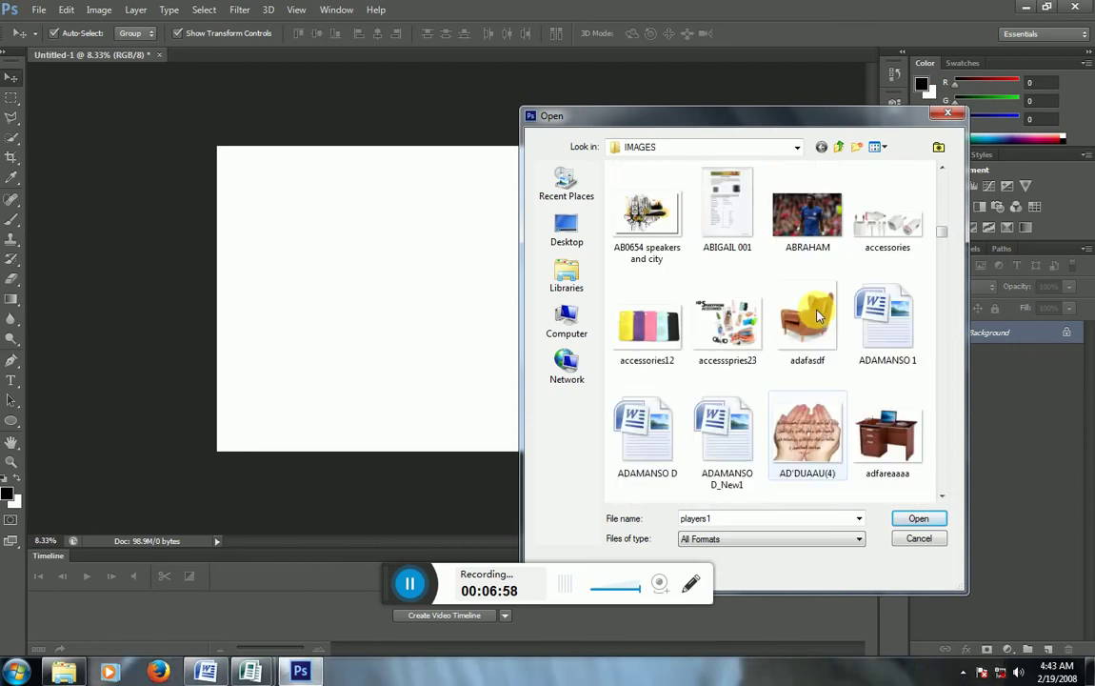
{"action": "scroll", "coordinate": [817, 316], "scroll_direction": "up", "scroll_amount": 1}
{"action": "scroll", "coordinate": [817, 317], "scroll_direction": "down", "scroll_amount": 3}
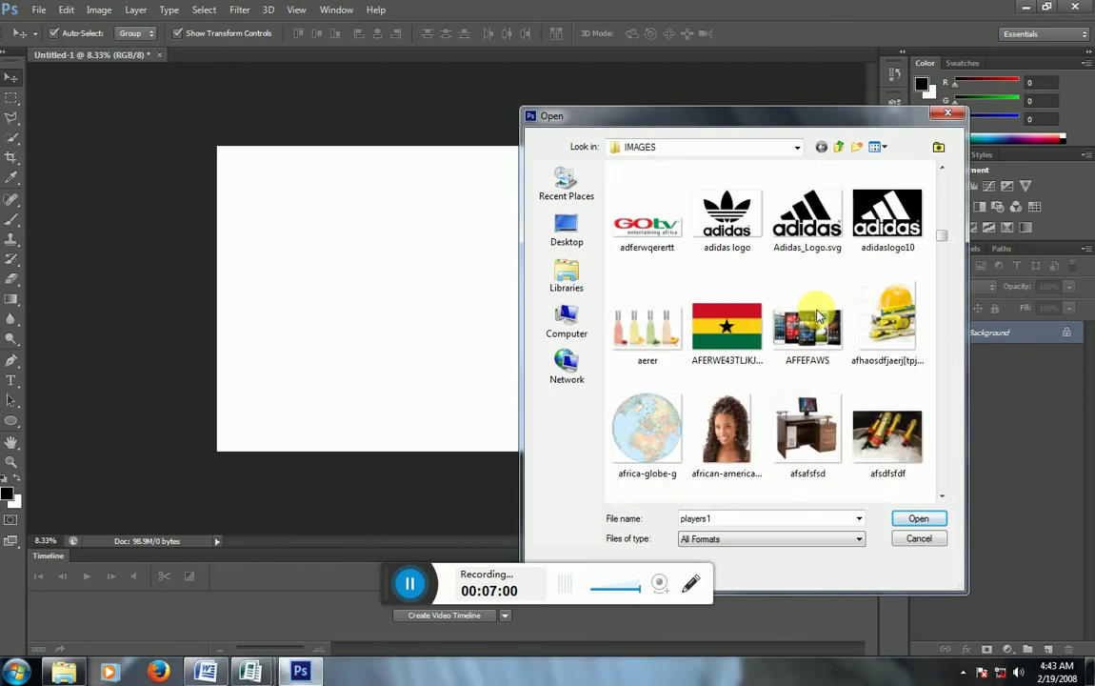
{"action": "scroll", "coordinate": [817, 316], "scroll_direction": "down", "scroll_amount": 2}
{"action": "scroll", "coordinate": [817, 316], "scroll_direction": "down", "scroll_amount": 2}
{"action": "scroll", "coordinate": [817, 316], "scroll_direction": "down", "scroll_amount": 1}
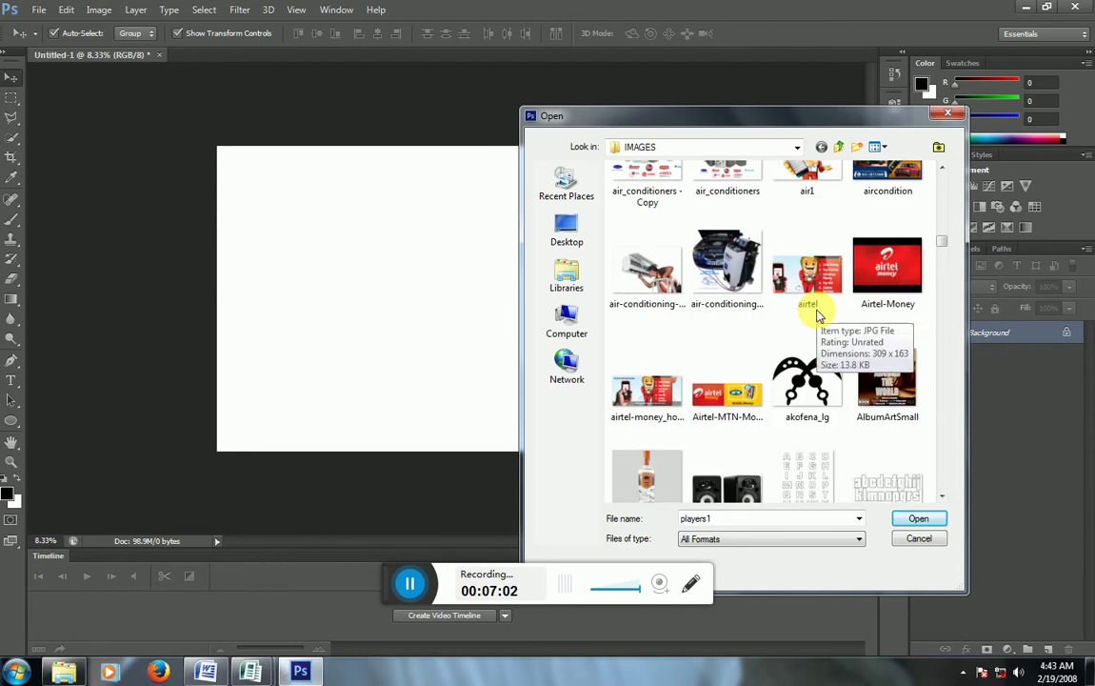
{"action": "scroll", "coordinate": [817, 316], "scroll_direction": "down", "scroll_amount": 2}
{"action": "scroll", "coordinate": [817, 316], "scroll_direction": "down", "scroll_amount": 3}
{"action": "scroll", "coordinate": [817, 316], "scroll_direction": "down", "scroll_amount": 3}
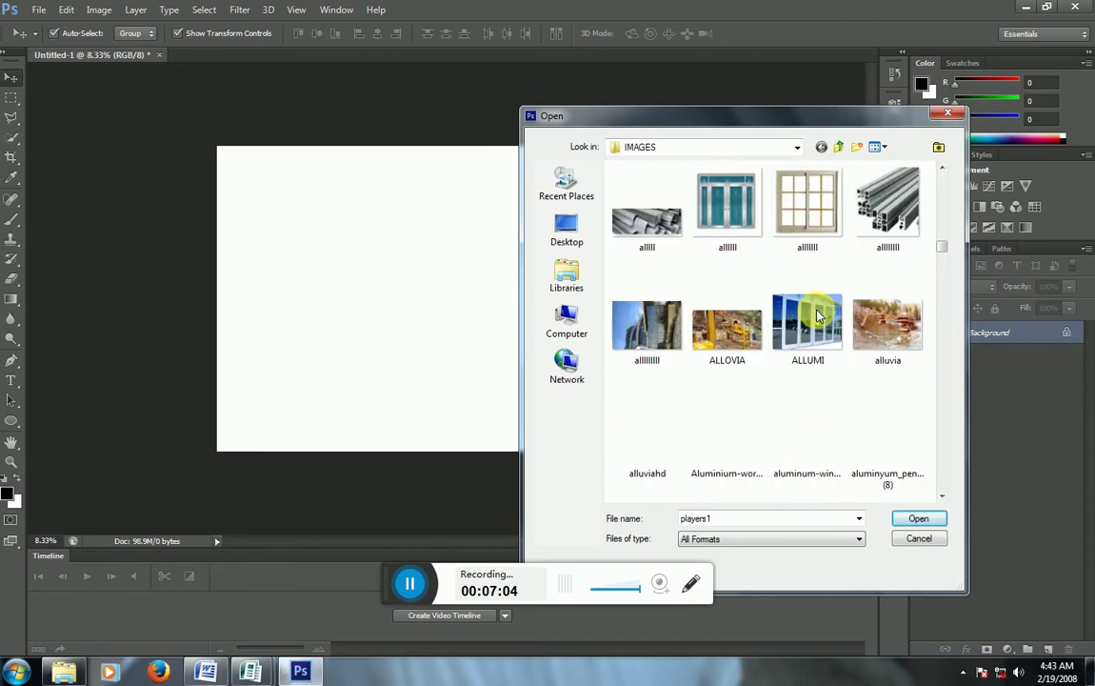
{"action": "scroll", "coordinate": [817, 317], "scroll_direction": "down", "scroll_amount": 1}
{"action": "scroll", "coordinate": [817, 316], "scroll_direction": "down", "scroll_amount": 2}
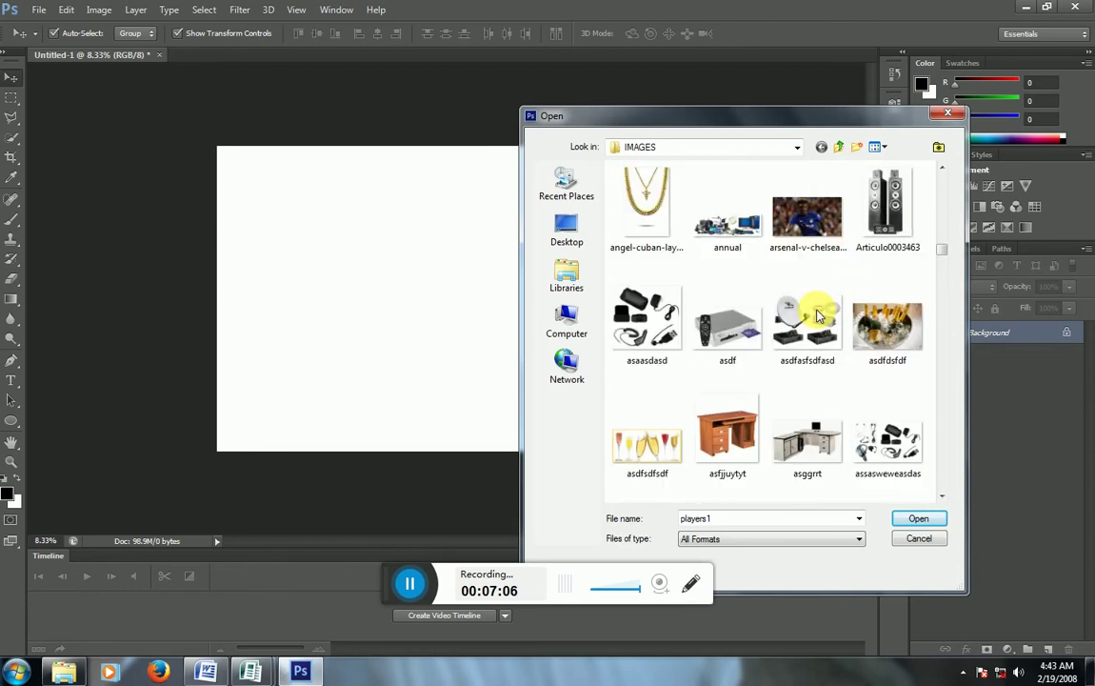
{"action": "scroll", "coordinate": [817, 316], "scroll_direction": "down", "scroll_amount": 2}
{"action": "scroll", "coordinate": [817, 316], "scroll_direction": "down", "scroll_amount": 4}
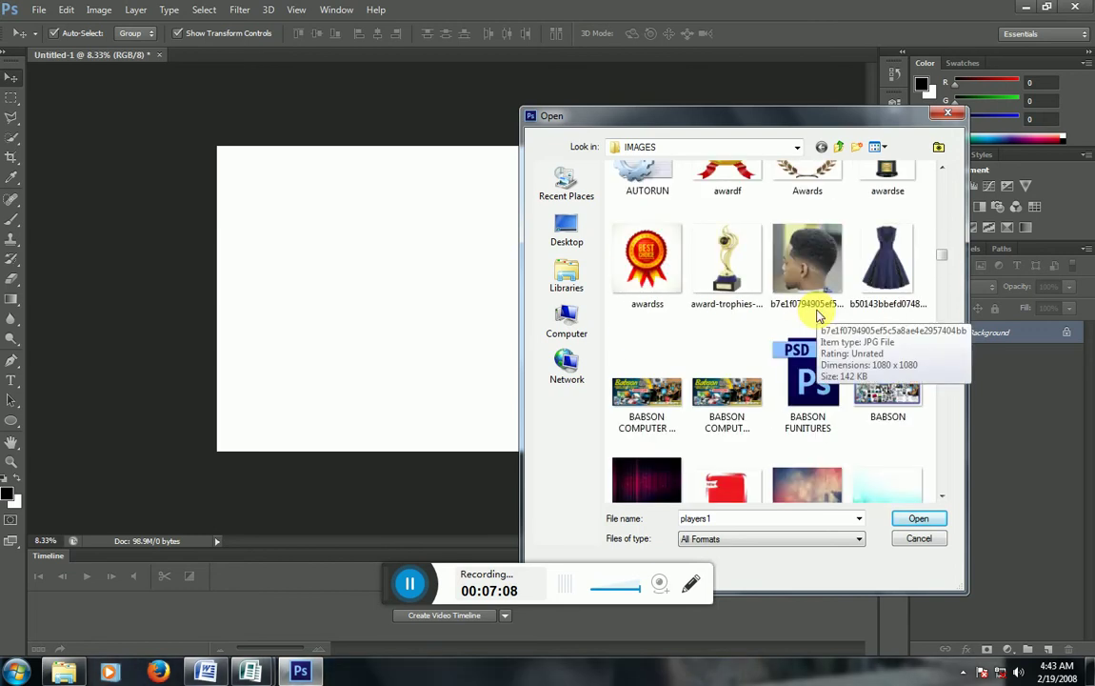
{"action": "scroll", "coordinate": [817, 316], "scroll_direction": "down", "scroll_amount": 2}
{"action": "scroll", "coordinate": [817, 316], "scroll_direction": "down", "scroll_amount": 2}
{"action": "scroll", "coordinate": [817, 316], "scroll_direction": "down", "scroll_amount": 2}
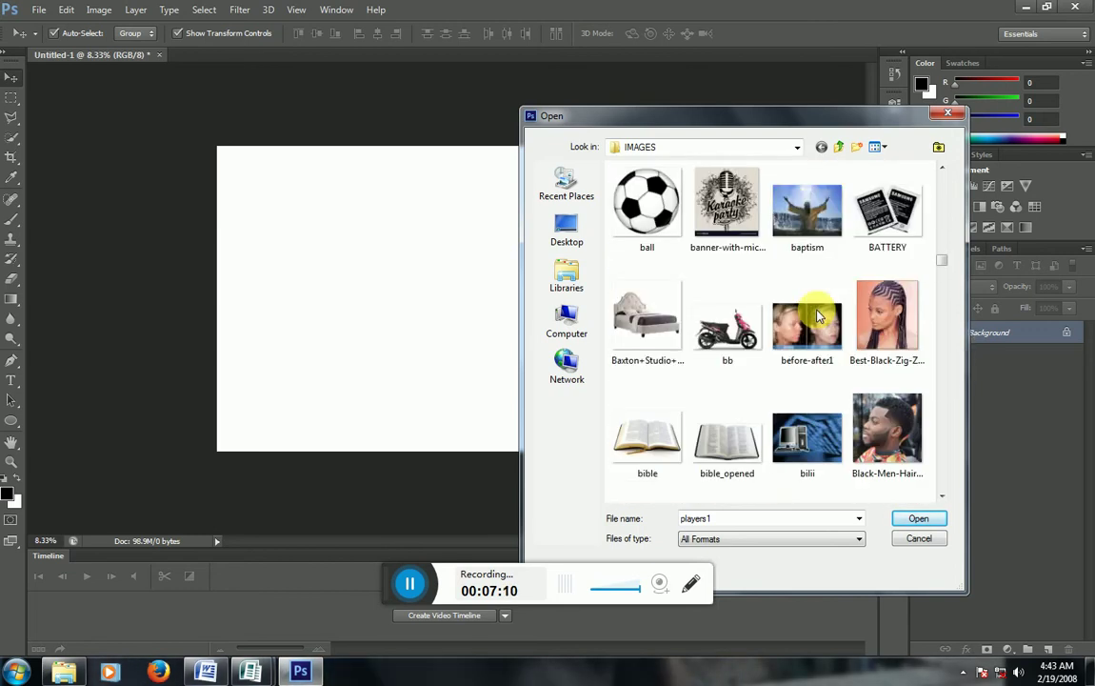
{"action": "scroll", "coordinate": [817, 316], "scroll_direction": "down", "scroll_amount": 2}
{"action": "scroll", "coordinate": [817, 316], "scroll_direction": "down", "scroll_amount": 3}
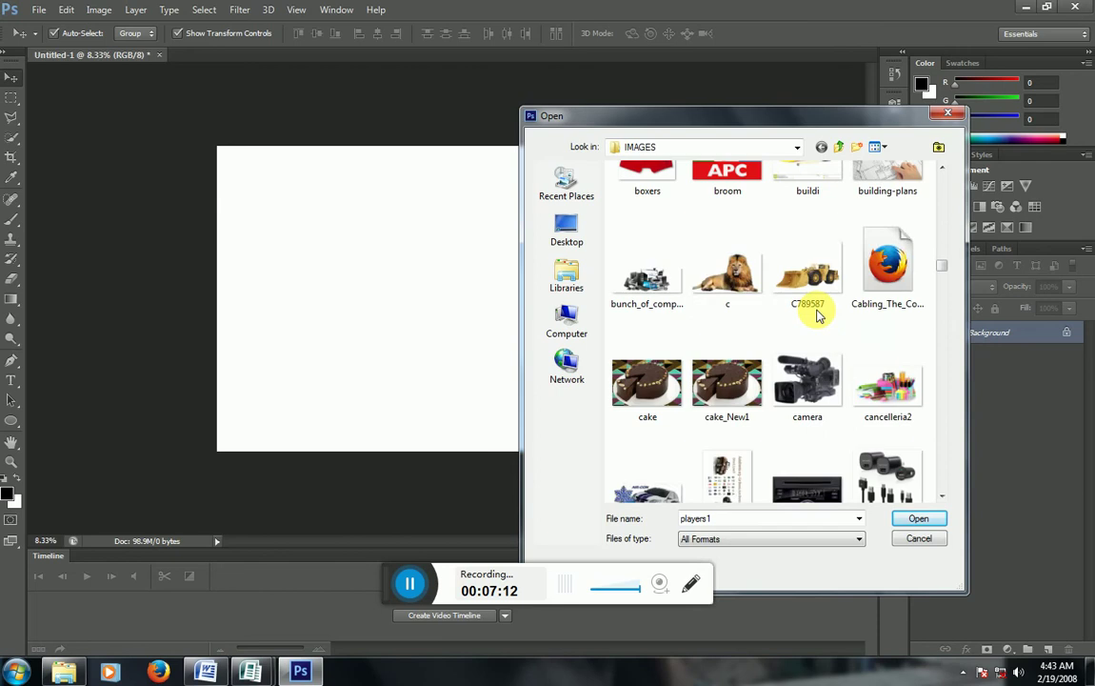
{"action": "scroll", "coordinate": [817, 316], "scroll_direction": "down", "scroll_amount": 2}
{"action": "scroll", "coordinate": [816, 317], "scroll_direction": "down", "scroll_amount": 2}
{"action": "scroll", "coordinate": [817, 317], "scroll_direction": "down", "scroll_amount": 3}
{"action": "scroll", "coordinate": [817, 316], "scroll_direction": "down", "scroll_amount": 1}
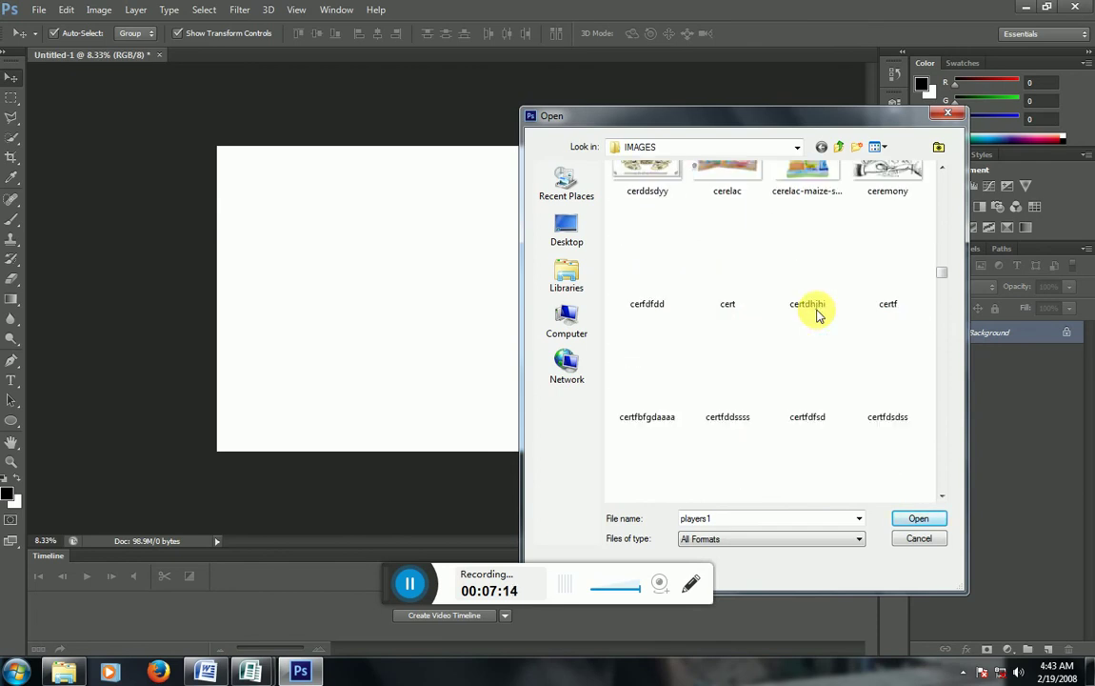
{"action": "scroll", "coordinate": [817, 316], "scroll_direction": "down", "scroll_amount": 2}
{"action": "scroll", "coordinate": [817, 316], "scroll_direction": "down", "scroll_amount": 2}
{"action": "scroll", "coordinate": [817, 316], "scroll_direction": "down", "scroll_amount": 2}
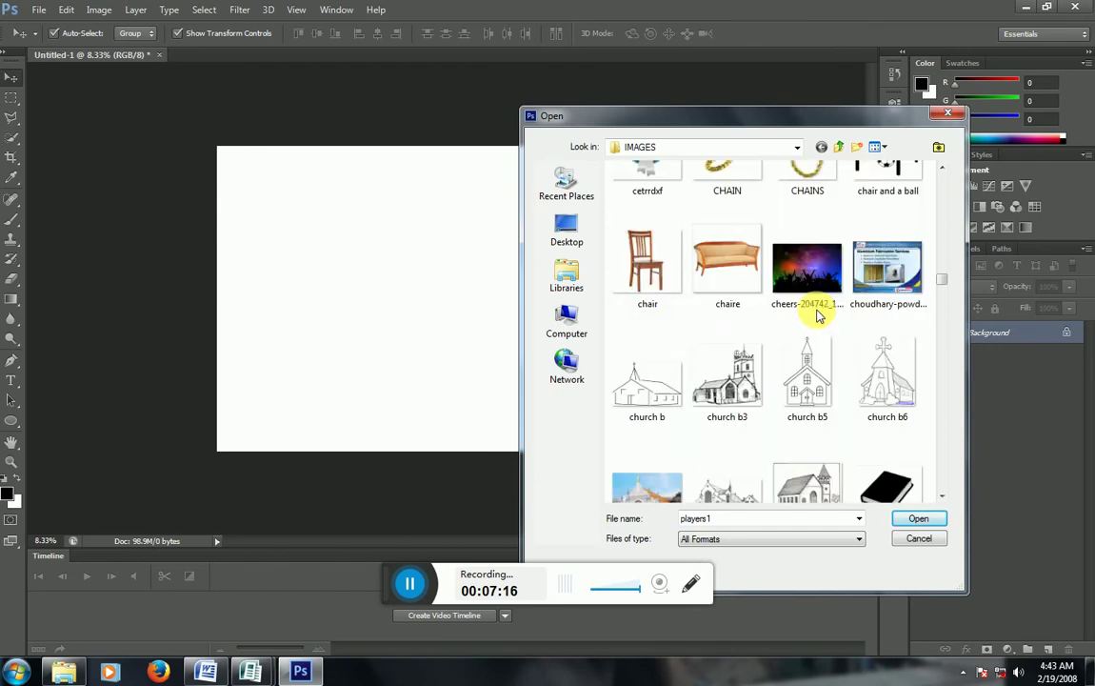
{"action": "scroll", "coordinate": [817, 316], "scroll_direction": "down", "scroll_amount": 3}
{"action": "scroll", "coordinate": [817, 316], "scroll_direction": "down", "scroll_amount": 2}
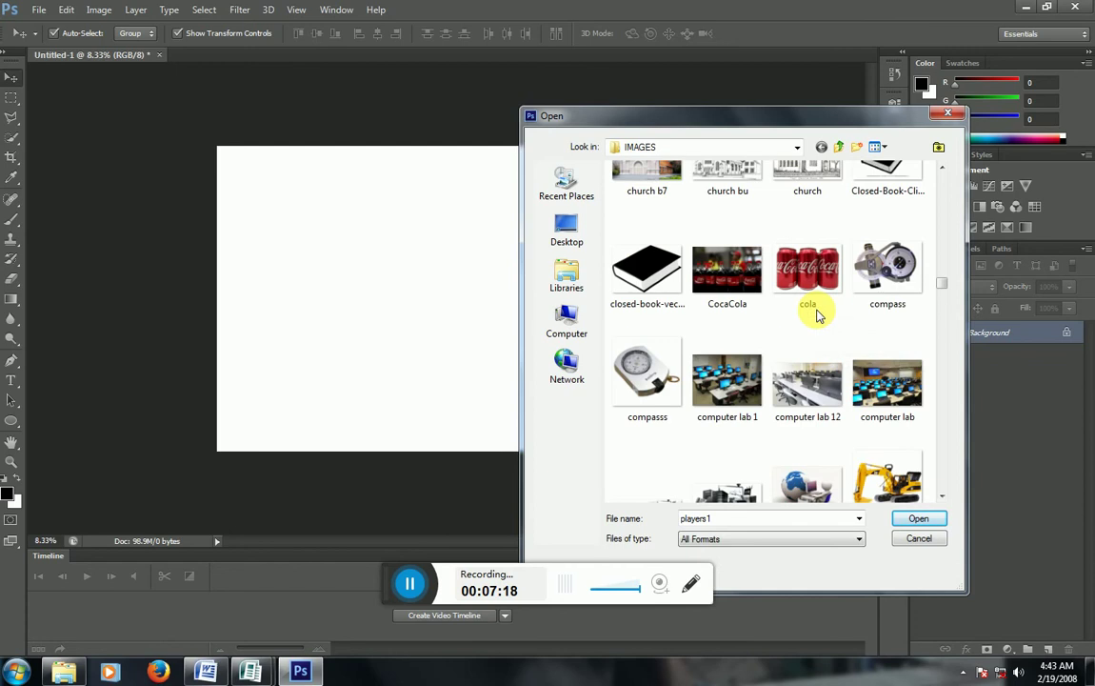
{"action": "scroll", "coordinate": [817, 316], "scroll_direction": "down", "scroll_amount": 2}
{"action": "scroll", "coordinate": [817, 316], "scroll_direction": "down", "scroll_amount": 2}
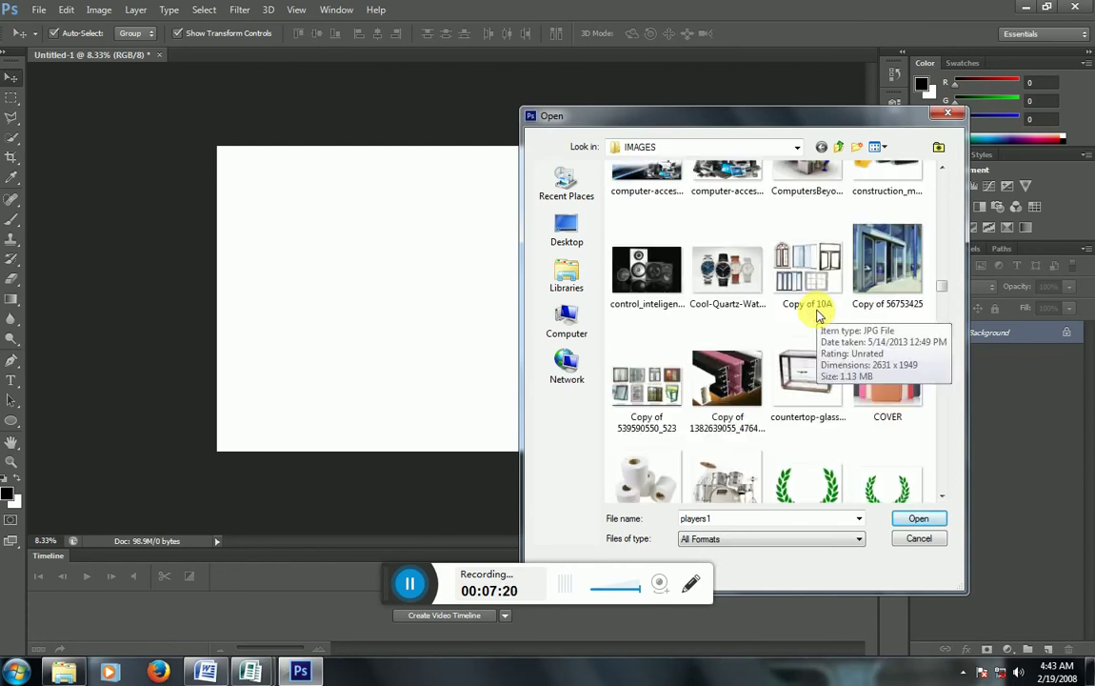
{"action": "scroll", "coordinate": [817, 316], "scroll_direction": "down", "scroll_amount": 3}
{"action": "scroll", "coordinate": [817, 316], "scroll_direction": "down", "scroll_amount": 1}
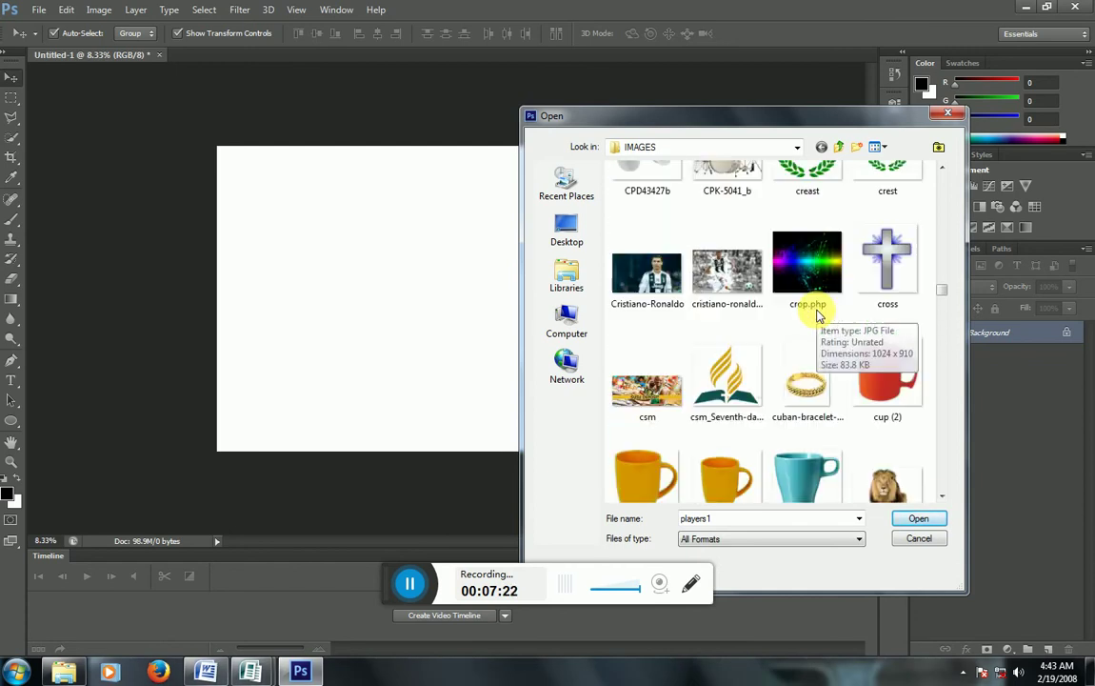
Preview cristiano-ronaldo-4k-wallpaper-download-free in Picture Manager, then close the preview
{"action": "right_click", "coordinate": [726, 253]}
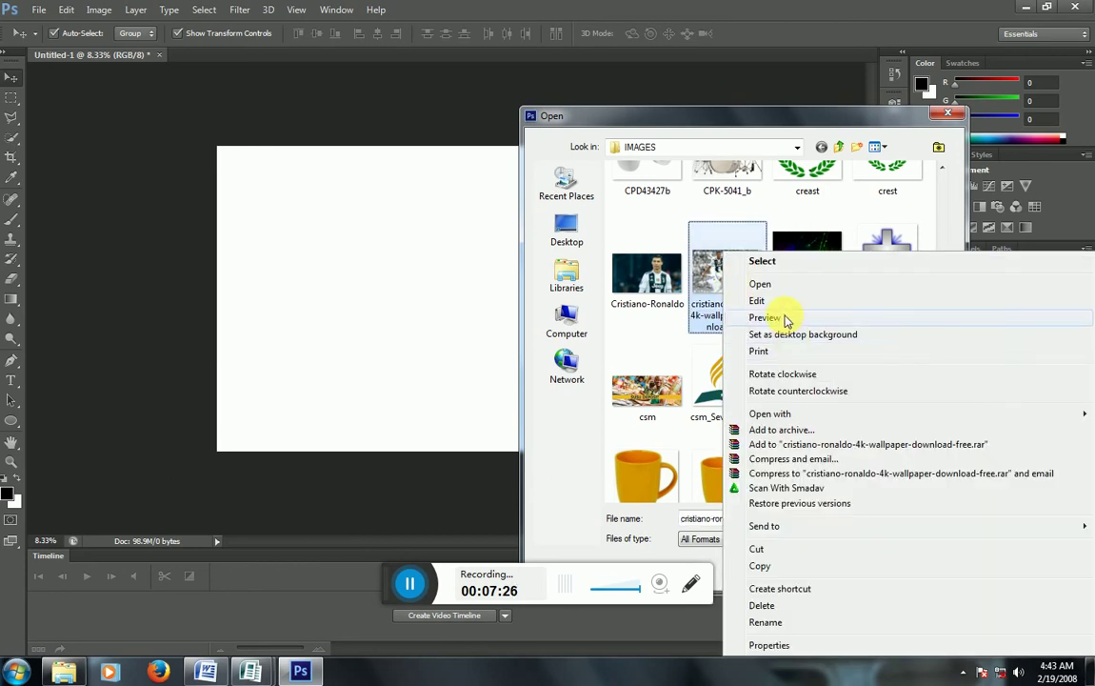
{"action": "left_click", "coordinate": [787, 319]}
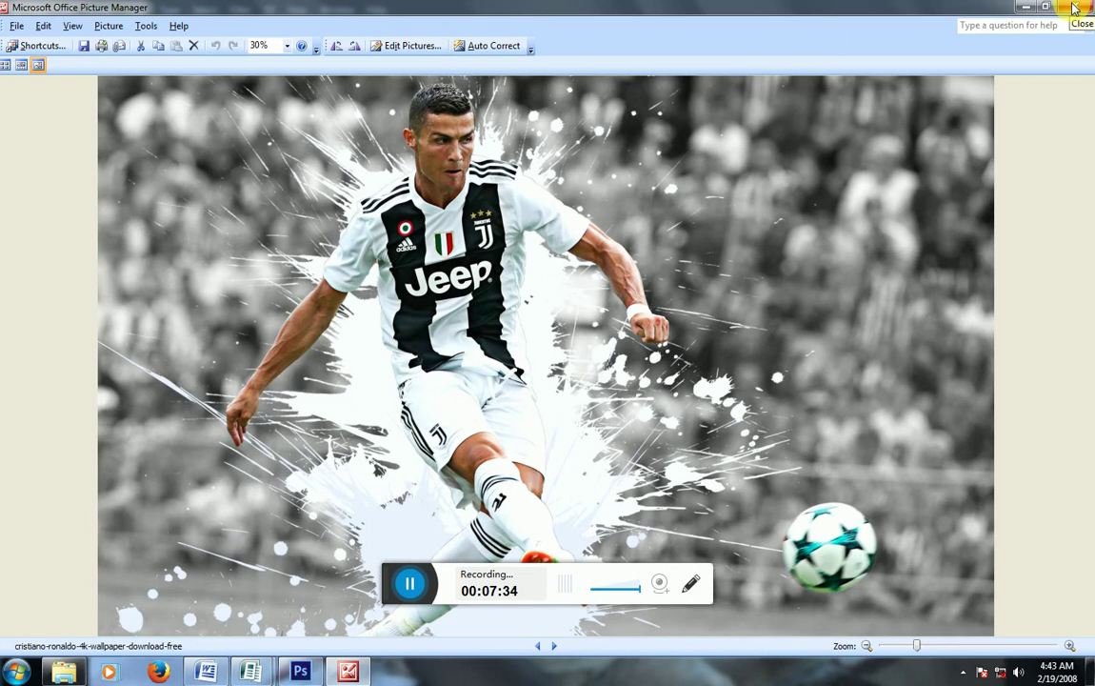
{"action": "left_click", "coordinate": [1074, 7]}
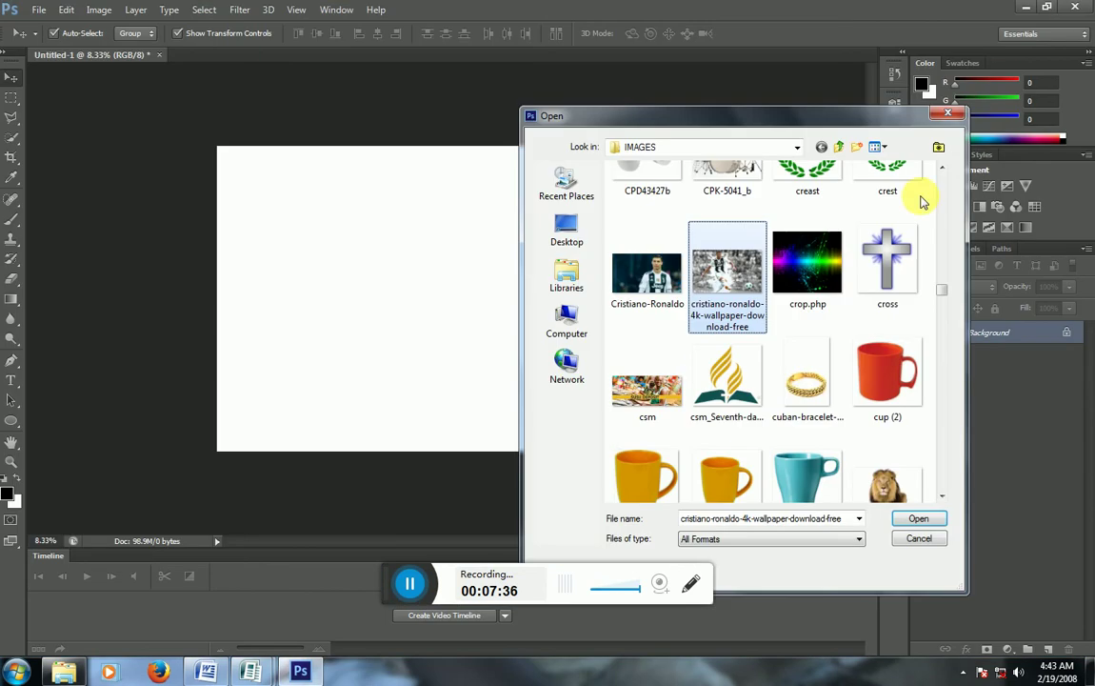
Open cristiano-ronaldo-4k-wallpaper-download-free.jpg as its own document, then bring up File > Open again
{"action": "double_click", "coordinate": [727, 272]}
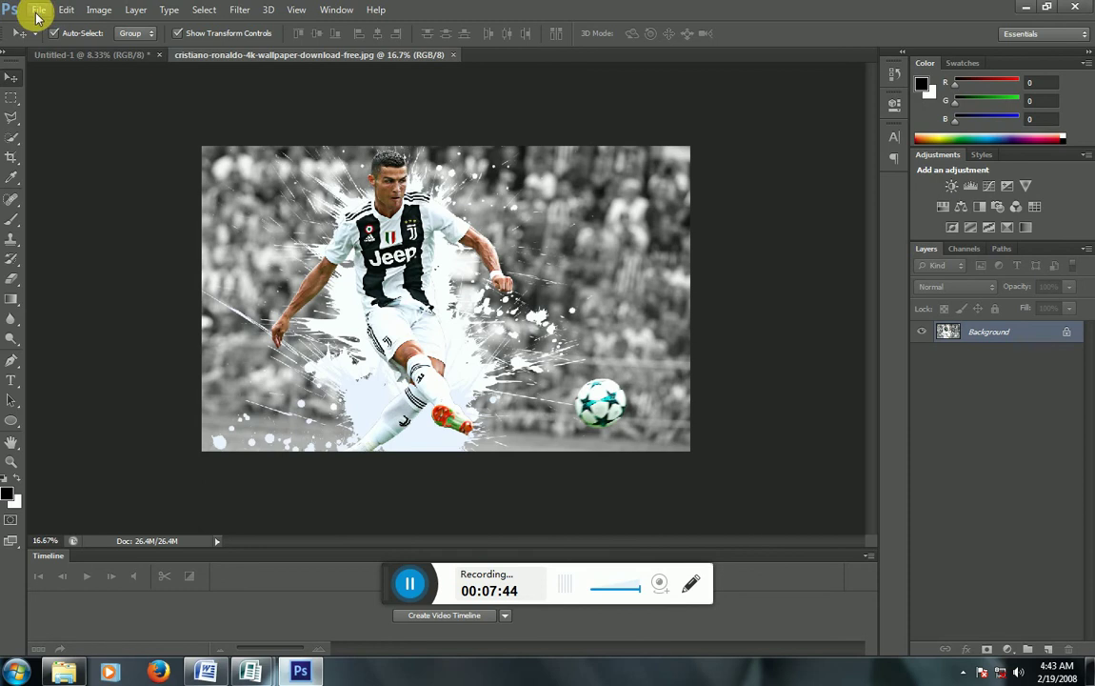
{"action": "left_click", "coordinate": [39, 10]}
{"action": "left_click", "coordinate": [52, 38]}
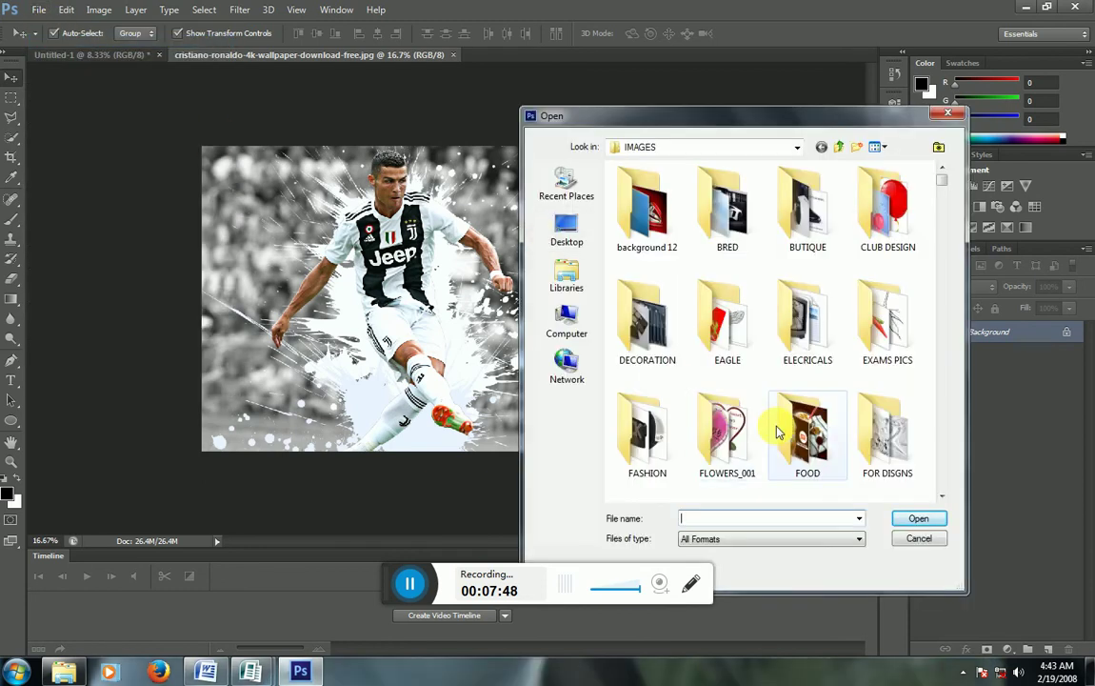
Scroll the IMAGES folder's thumbnail list in the Open dialog down to the last picture
{"action": "scroll", "coordinate": [795, 419], "scroll_direction": "down", "scroll_amount": 2}
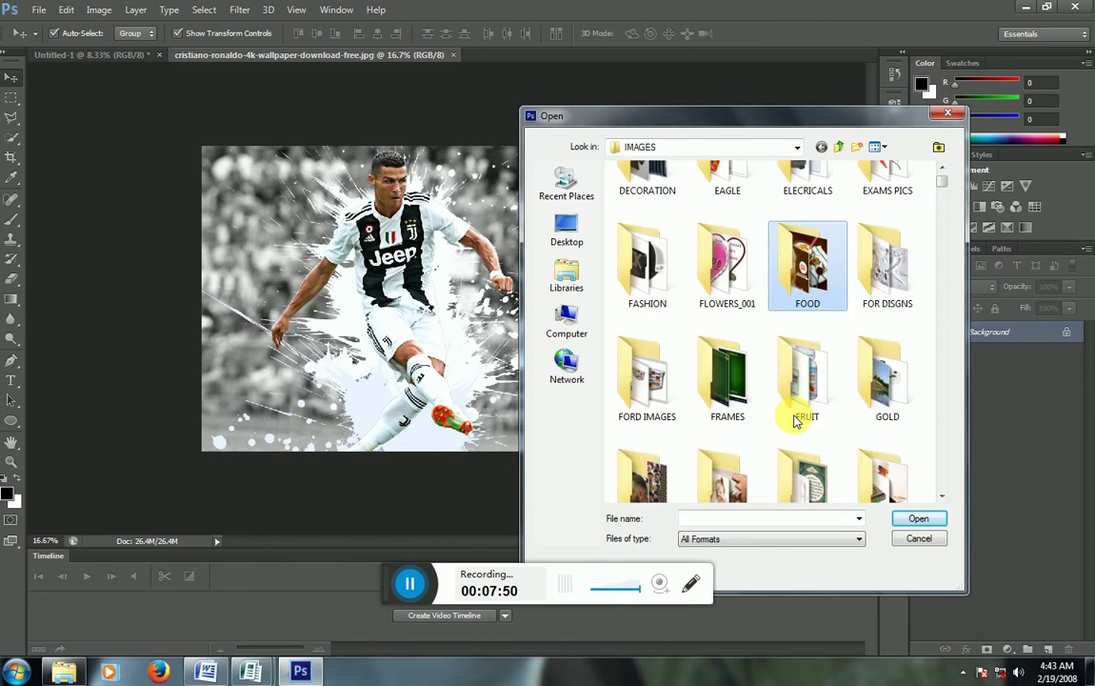
{"action": "scroll", "coordinate": [795, 418], "scroll_direction": "down", "scroll_amount": 5}
{"action": "scroll", "coordinate": [795, 419], "scroll_direction": "down", "scroll_amount": 5}
{"action": "scroll", "coordinate": [795, 419], "scroll_direction": "down", "scroll_amount": 5}
{"action": "scroll", "coordinate": [795, 419], "scroll_direction": "down", "scroll_amount": 5}
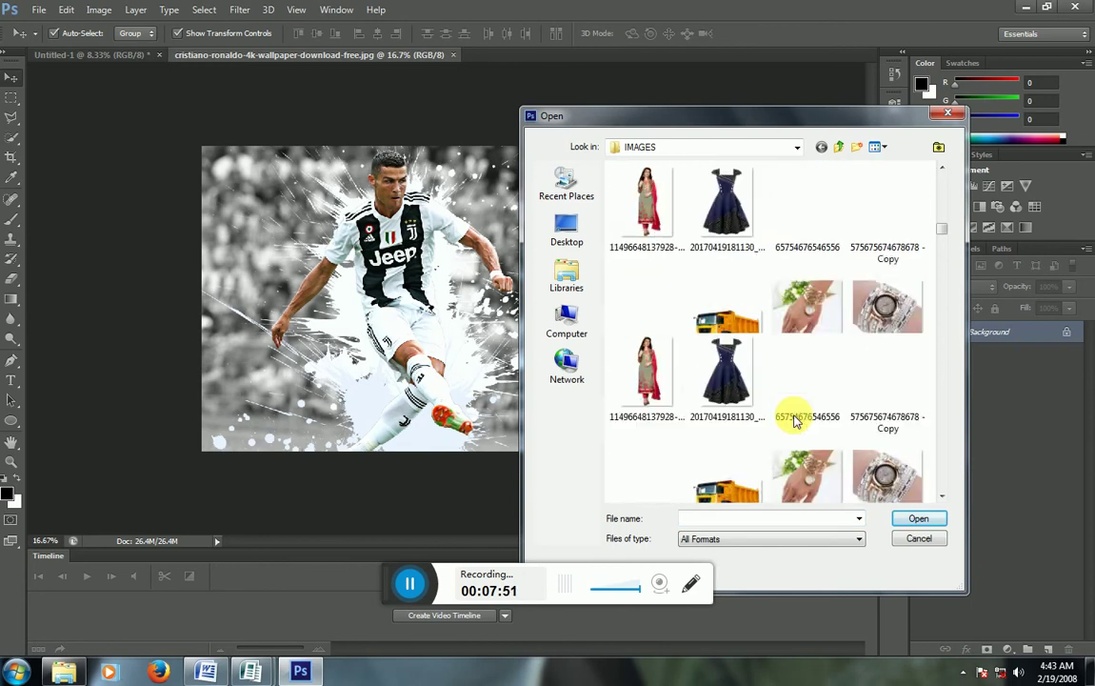
{"action": "scroll", "coordinate": [795, 419], "scroll_direction": "down", "scroll_amount": 5}
{"action": "scroll", "coordinate": [795, 419], "scroll_direction": "down", "scroll_amount": 3}
{"action": "scroll", "coordinate": [795, 419], "scroll_direction": "down", "scroll_amount": 3}
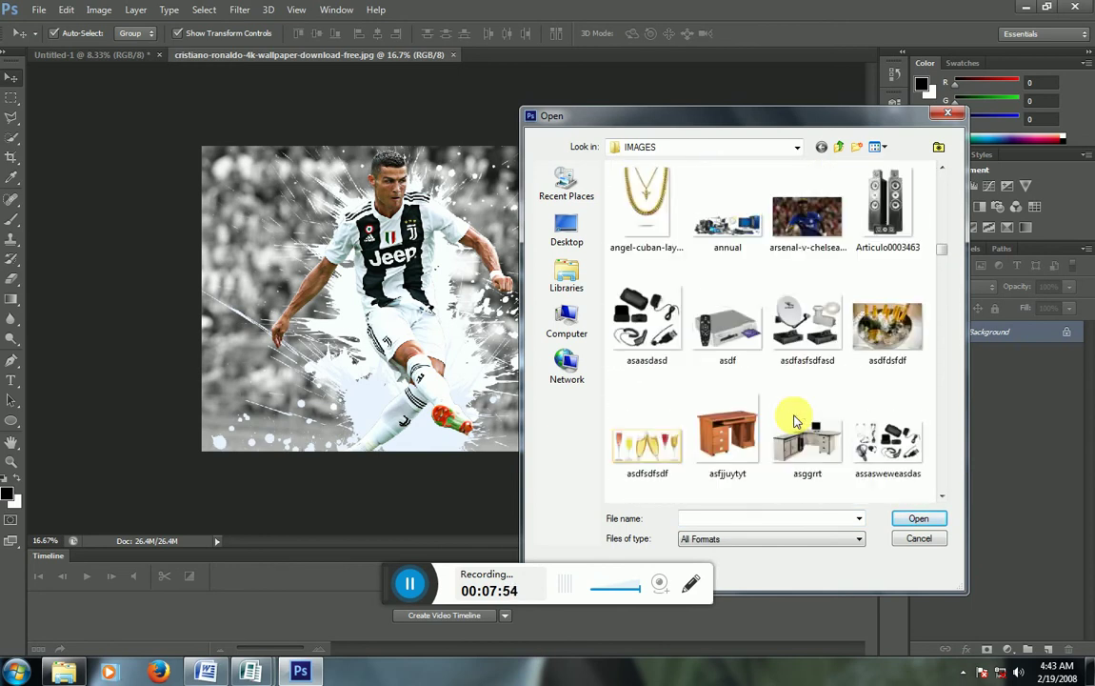
{"action": "scroll", "coordinate": [795, 419], "scroll_direction": "down", "scroll_amount": 5}
{"action": "scroll", "coordinate": [795, 419], "scroll_direction": "down", "scroll_amount": 3}
{"action": "scroll", "coordinate": [795, 419], "scroll_direction": "down", "scroll_amount": 3}
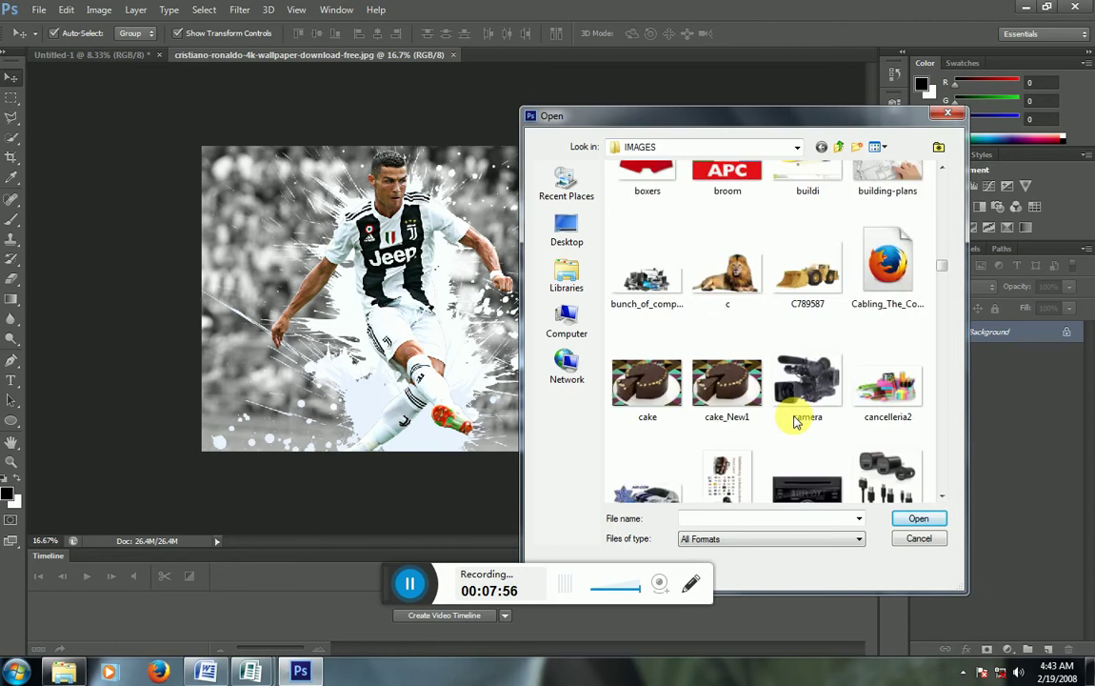
{"action": "scroll", "coordinate": [795, 420], "scroll_direction": "down", "scroll_amount": 3}
{"action": "scroll", "coordinate": [795, 421], "scroll_direction": "down", "scroll_amount": 4}
{"action": "scroll", "coordinate": [795, 421], "scroll_direction": "down", "scroll_amount": 2}
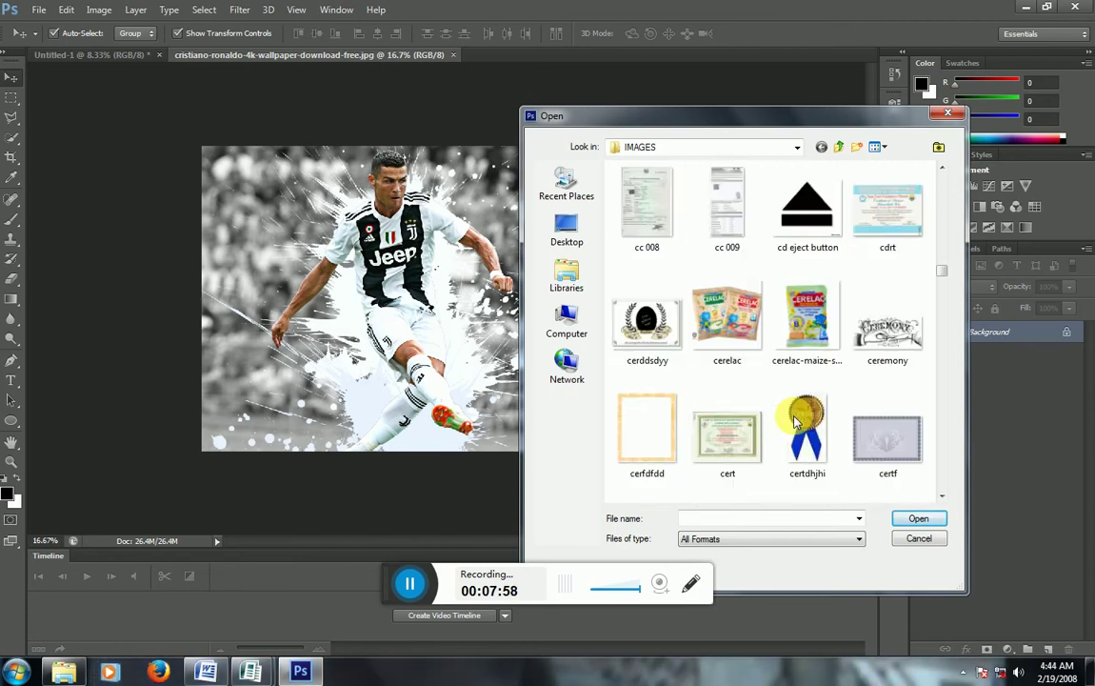
{"action": "scroll", "coordinate": [795, 421], "scroll_direction": "down", "scroll_amount": 3}
{"action": "scroll", "coordinate": [795, 421], "scroll_direction": "down", "scroll_amount": 3}
{"action": "scroll", "coordinate": [795, 421], "scroll_direction": "down", "scroll_amount": 3}
{"action": "scroll", "coordinate": [795, 421], "scroll_direction": "down", "scroll_amount": 3}
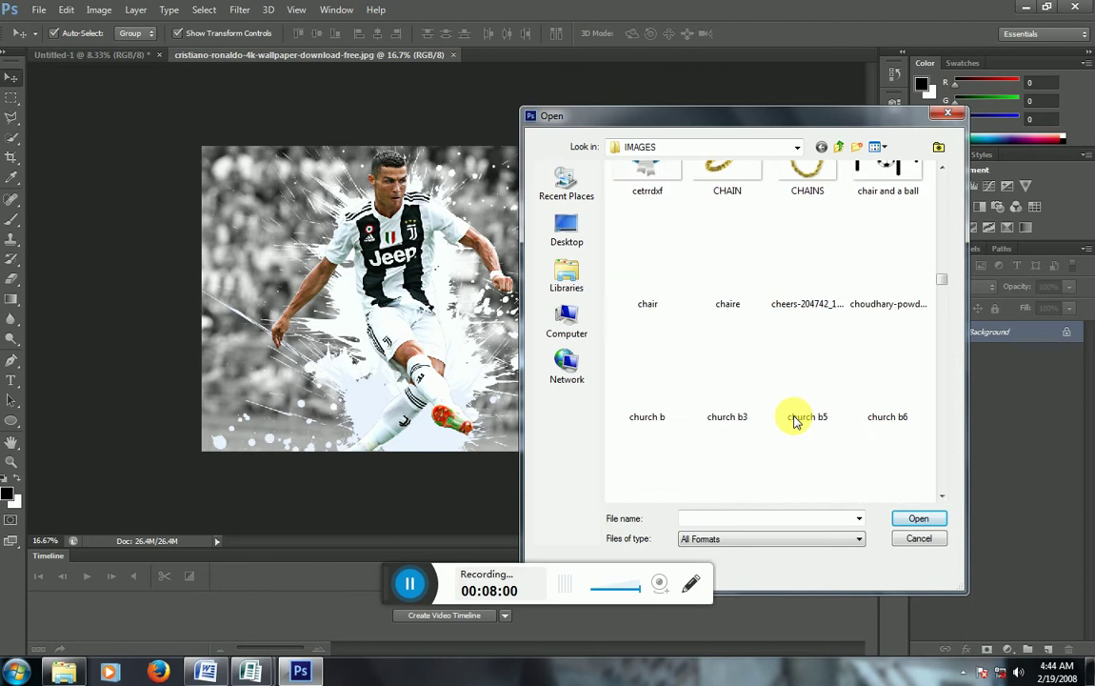
{"action": "scroll", "coordinate": [795, 421], "scroll_direction": "down", "scroll_amount": 3}
{"action": "scroll", "coordinate": [795, 422], "scroll_direction": "down", "scroll_amount": 3}
{"action": "scroll", "coordinate": [795, 420], "scroll_direction": "down", "scroll_amount": 3}
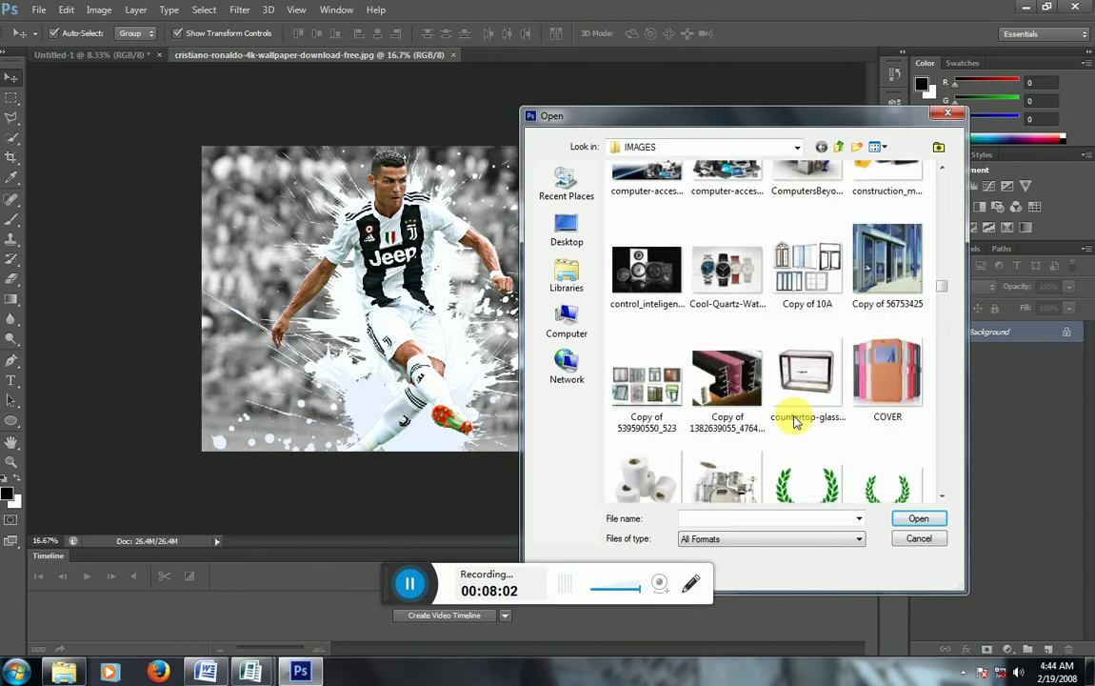
{"action": "scroll", "coordinate": [795, 421], "scroll_direction": "down", "scroll_amount": 3}
{"action": "scroll", "coordinate": [795, 421], "scroll_direction": "down", "scroll_amount": 3}
{"action": "scroll", "coordinate": [795, 421], "scroll_direction": "down", "scroll_amount": 3}
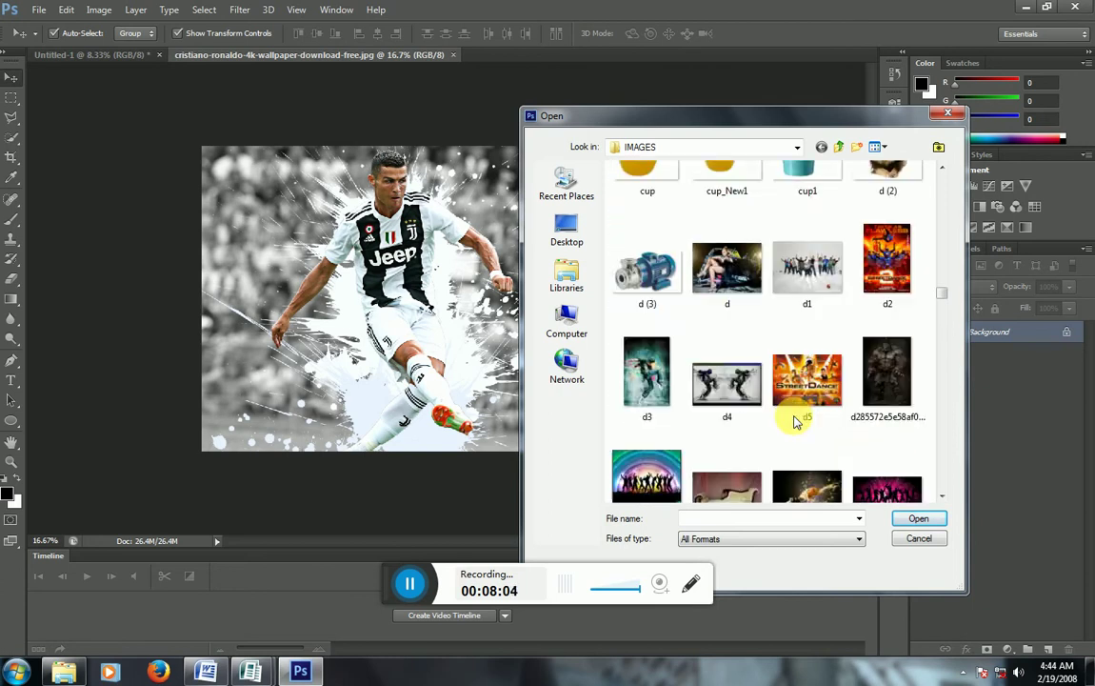
{"action": "scroll", "coordinate": [795, 421], "scroll_direction": "up", "scroll_amount": 3}
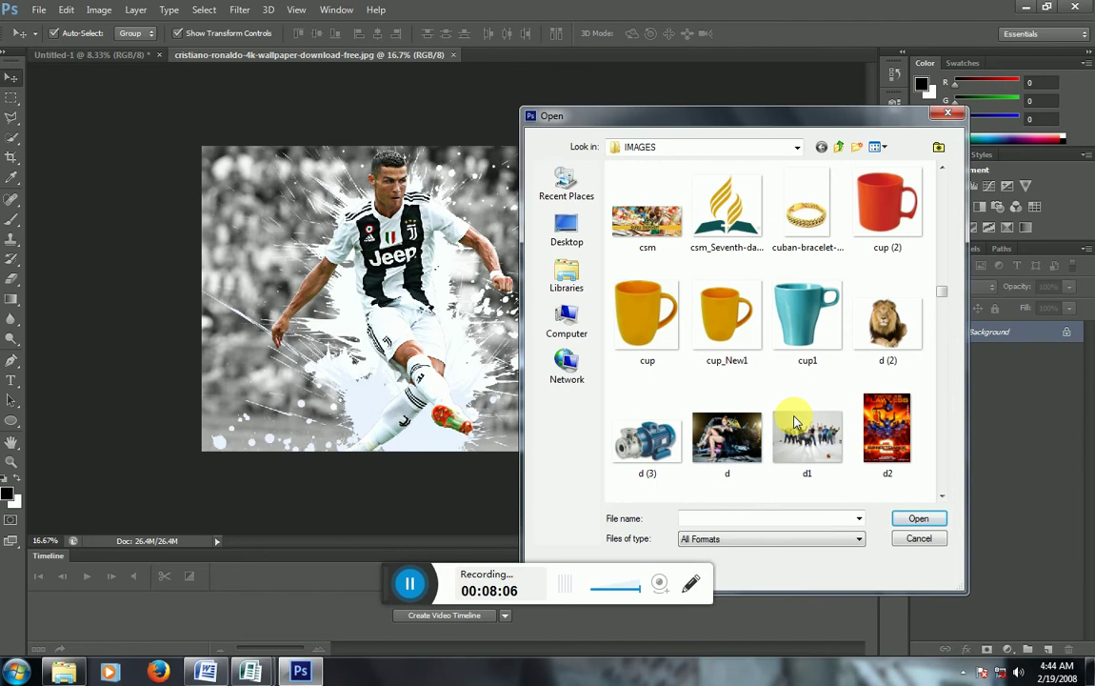
{"action": "scroll", "coordinate": [795, 421], "scroll_direction": "down", "scroll_amount": 3}
{"action": "scroll", "coordinate": [795, 421], "scroll_direction": "down", "scroll_amount": 3}
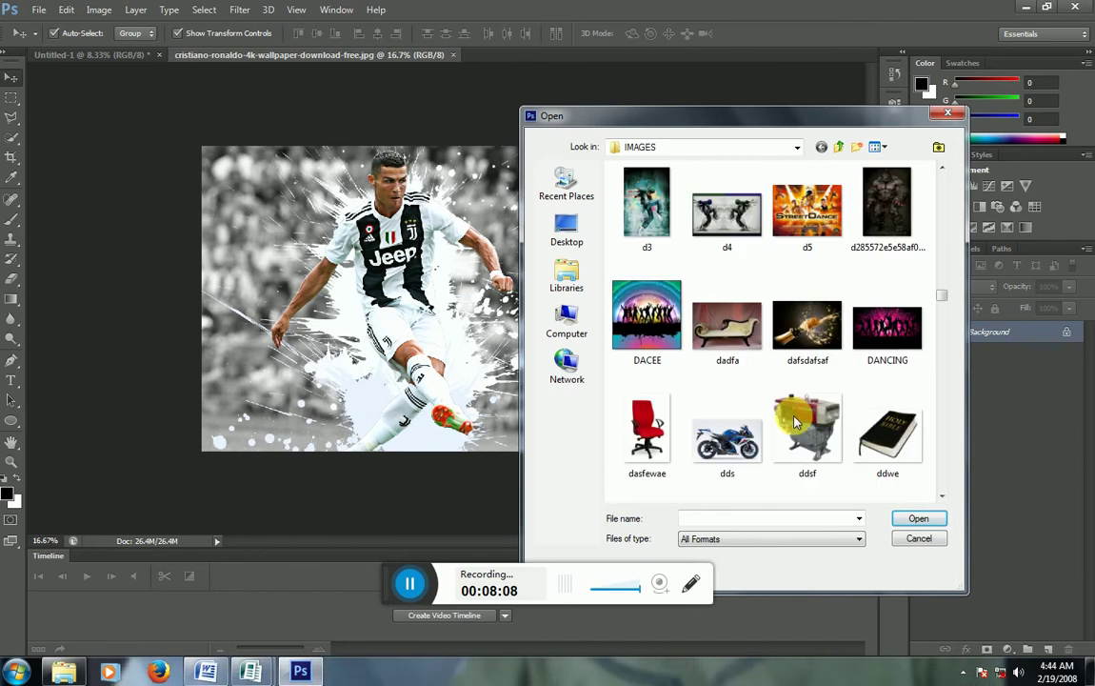
{"action": "scroll", "coordinate": [795, 421], "scroll_direction": "down", "scroll_amount": 3}
{"action": "scroll", "coordinate": [795, 420], "scroll_direction": "down", "scroll_amount": 3}
{"action": "scroll", "coordinate": [795, 421], "scroll_direction": "down", "scroll_amount": 3}
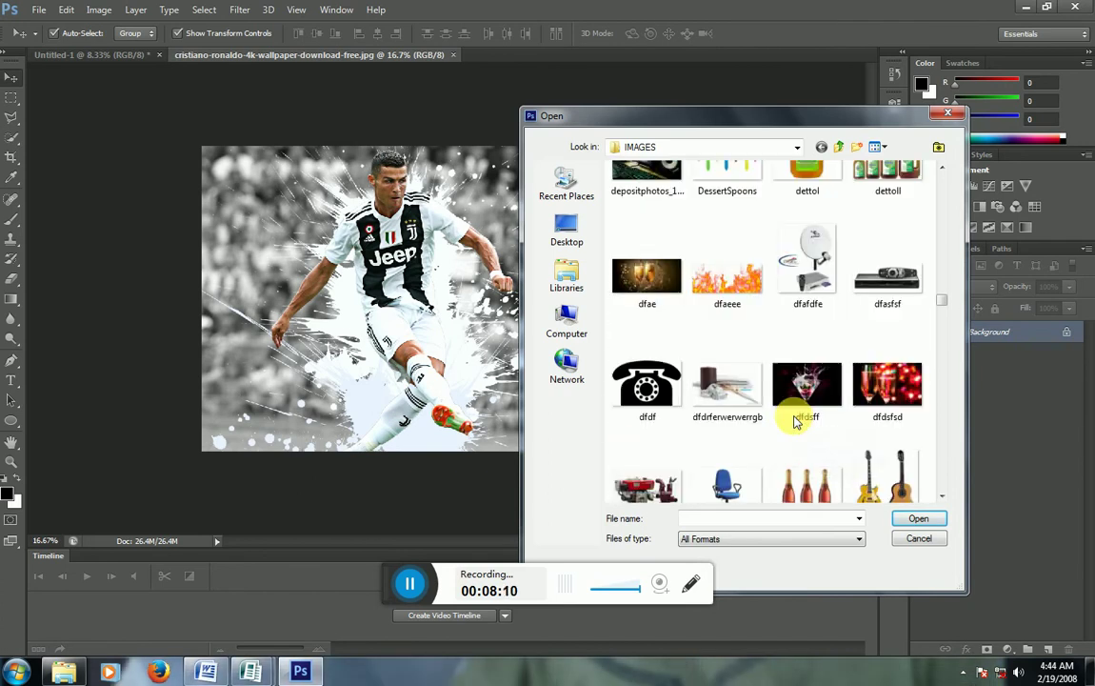
{"action": "scroll", "coordinate": [795, 421], "scroll_direction": "down", "scroll_amount": 3}
{"action": "scroll", "coordinate": [795, 421], "scroll_direction": "down", "scroll_amount": 2}
{"action": "scroll", "coordinate": [795, 421], "scroll_direction": "down", "scroll_amount": 3}
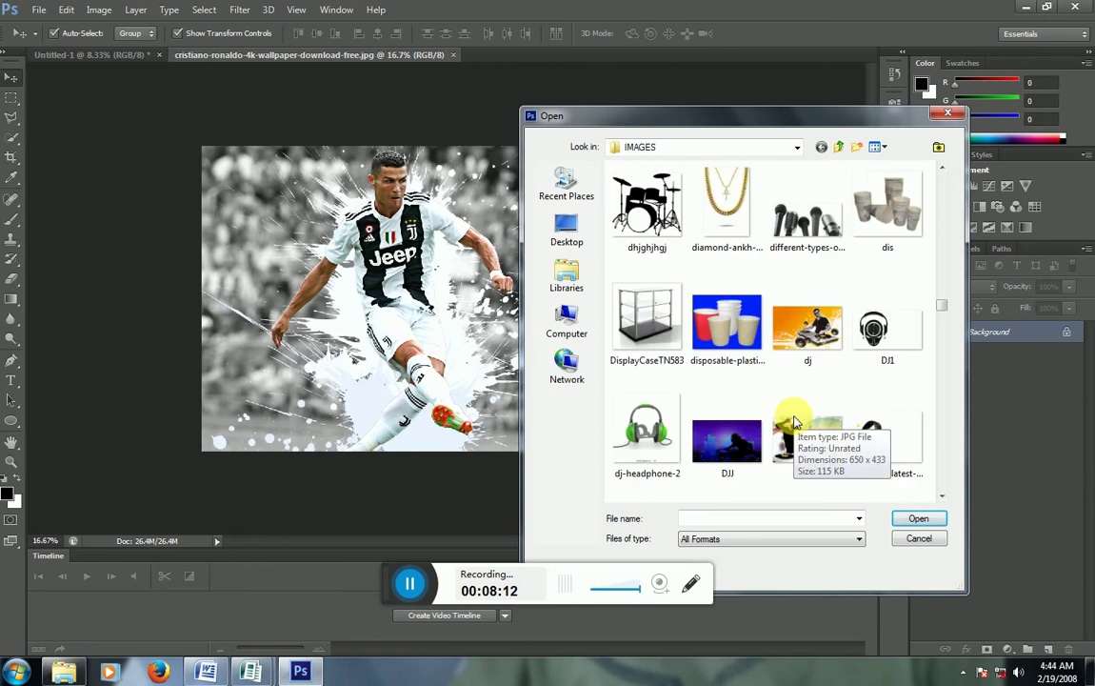
{"action": "scroll", "coordinate": [795, 421], "scroll_direction": "down", "scroll_amount": 4}
{"action": "scroll", "coordinate": [795, 421], "scroll_direction": "down", "scroll_amount": 3}
{"action": "scroll", "coordinate": [795, 421], "scroll_direction": "down", "scroll_amount": 5}
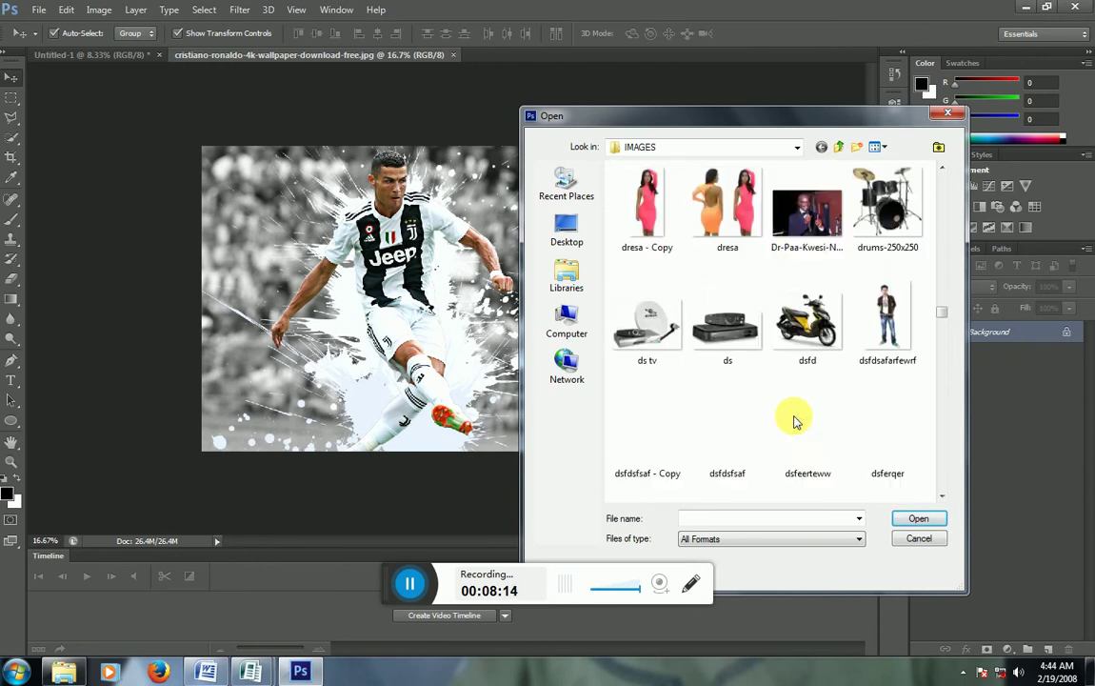
{"action": "scroll", "coordinate": [795, 420], "scroll_direction": "down", "scroll_amount": 3}
{"action": "scroll", "coordinate": [795, 421], "scroll_direction": "down", "scroll_amount": 3}
{"action": "scroll", "coordinate": [795, 421], "scroll_direction": "down", "scroll_amount": 3}
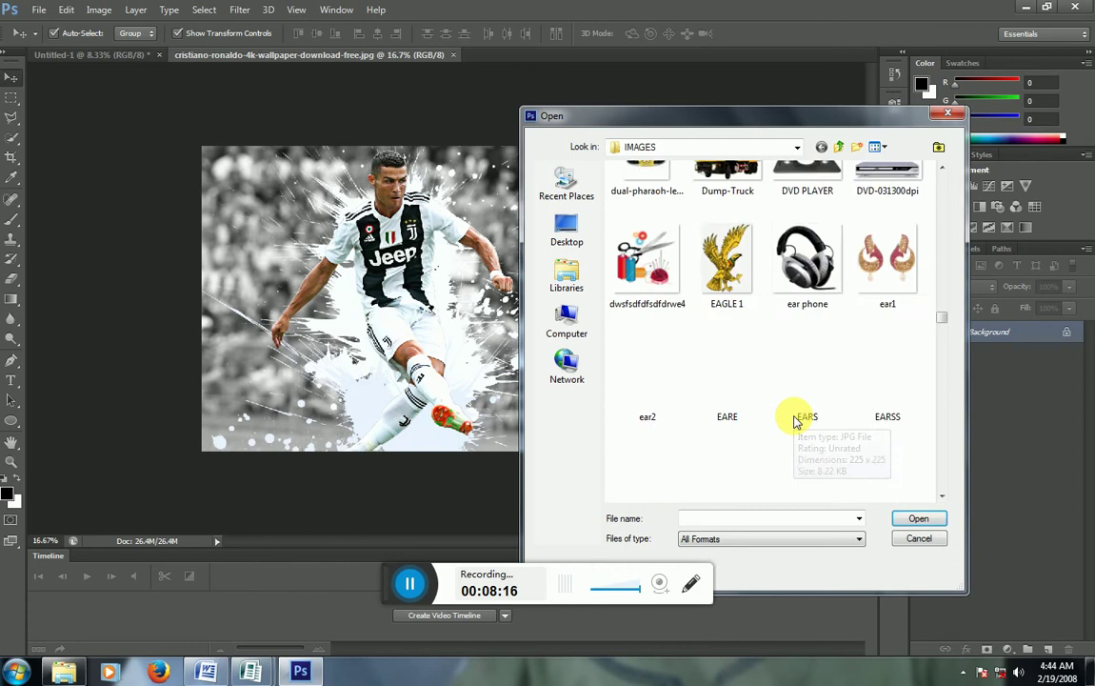
{"action": "scroll", "coordinate": [795, 421], "scroll_direction": "down", "scroll_amount": 3}
{"action": "scroll", "coordinate": [795, 421], "scroll_direction": "down", "scroll_amount": 2}
{"action": "scroll", "coordinate": [795, 420], "scroll_direction": "down", "scroll_amount": 3}
{"action": "scroll", "coordinate": [795, 421], "scroll_direction": "down", "scroll_amount": 4}
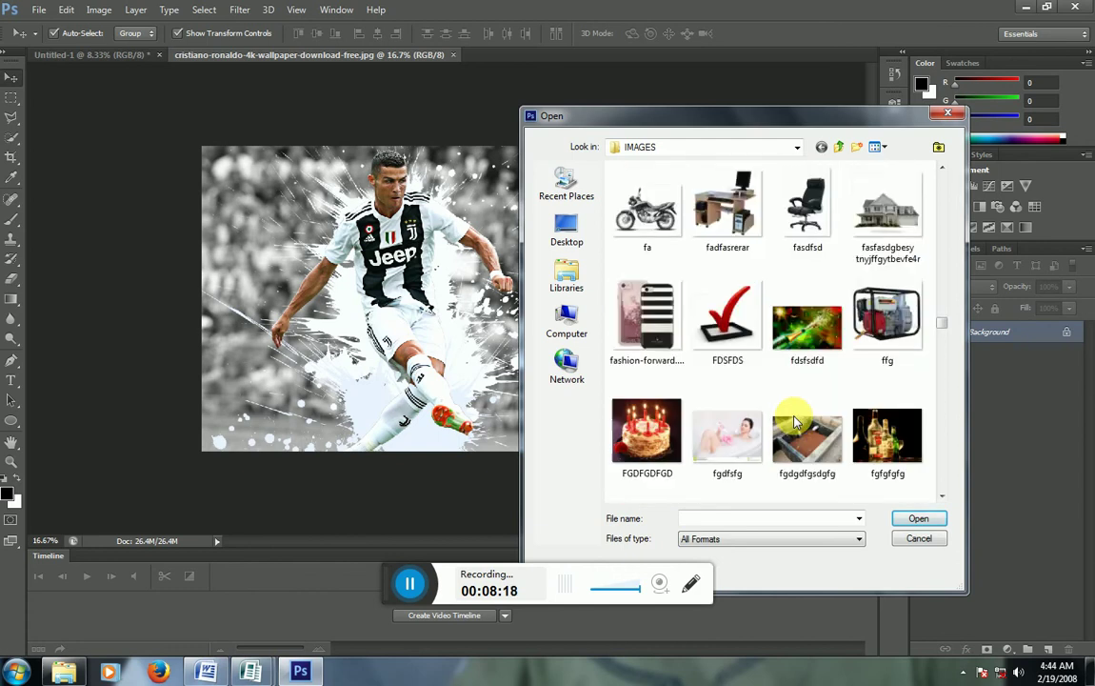
{"action": "scroll", "coordinate": [795, 421], "scroll_direction": "down", "scroll_amount": 3}
{"action": "scroll", "coordinate": [795, 421], "scroll_direction": "down", "scroll_amount": 3}
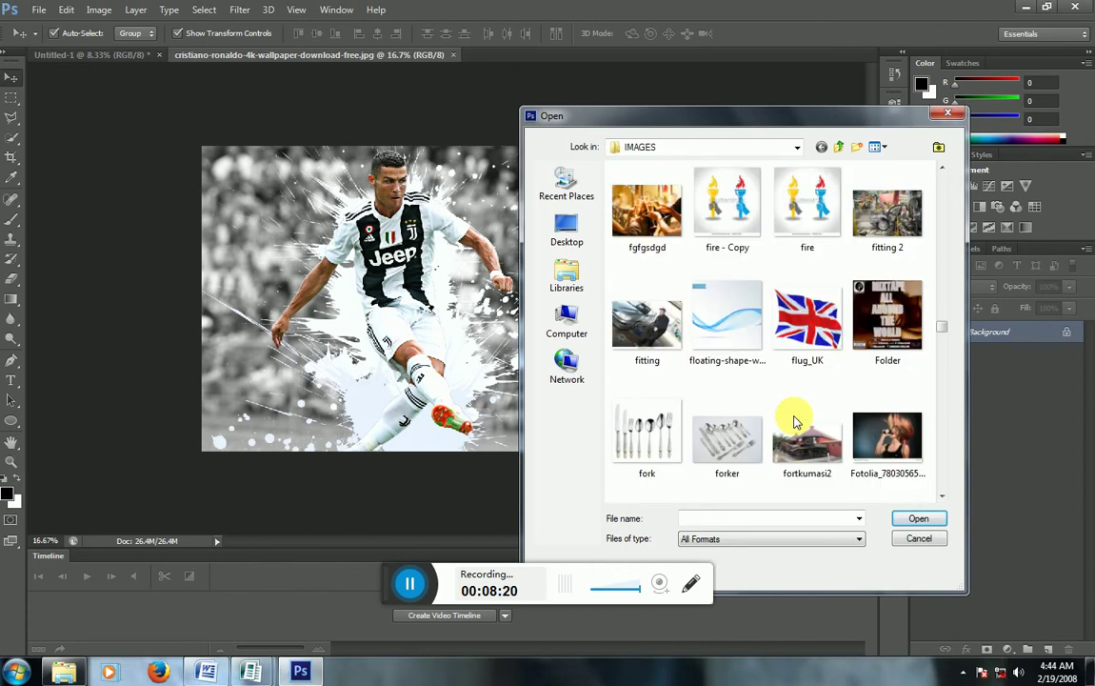
{"action": "scroll", "coordinate": [795, 421], "scroll_direction": "down", "scroll_amount": 4}
{"action": "scroll", "coordinate": [795, 421], "scroll_direction": "down", "scroll_amount": 2}
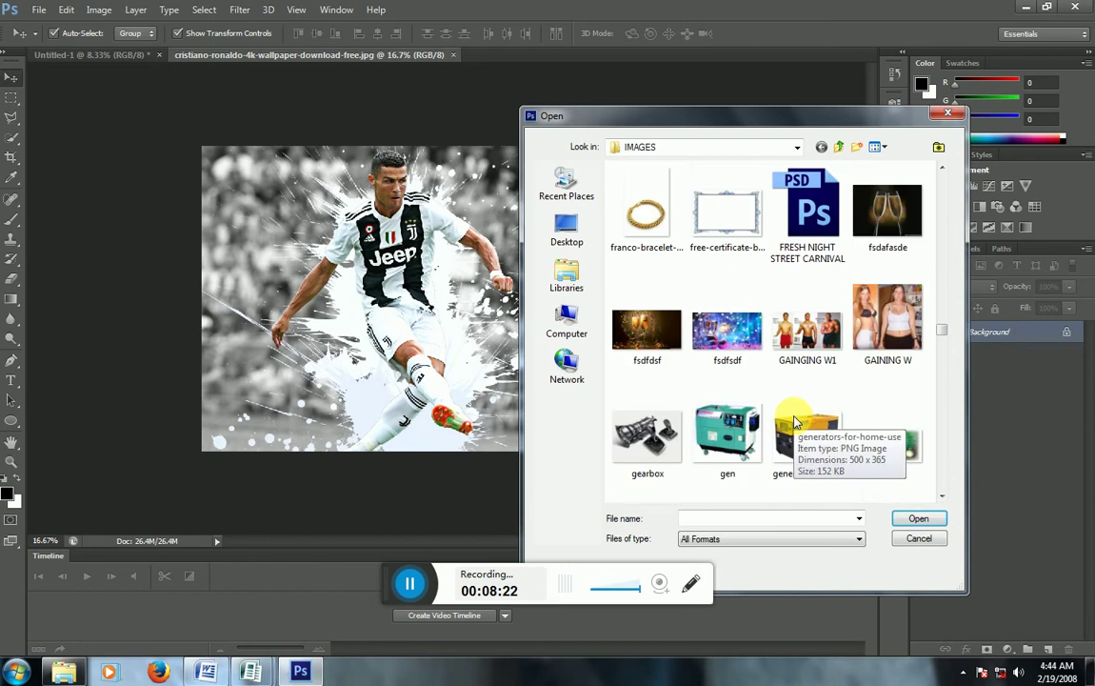
{"action": "scroll", "coordinate": [795, 421], "scroll_direction": "down", "scroll_amount": 3}
{"action": "scroll", "coordinate": [795, 421], "scroll_direction": "down", "scroll_amount": 2}
{"action": "scroll", "coordinate": [795, 420], "scroll_direction": "down", "scroll_amount": 3}
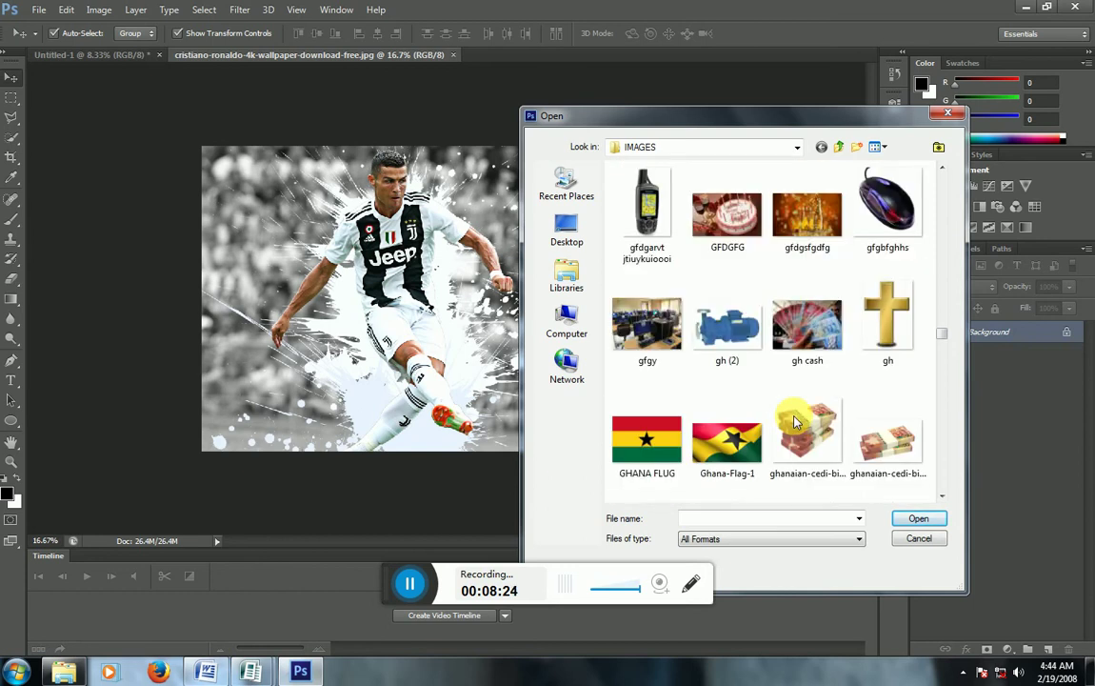
{"action": "scroll", "coordinate": [795, 421], "scroll_direction": "down", "scroll_amount": 3}
{"action": "scroll", "coordinate": [795, 421], "scroll_direction": "down", "scroll_amount": 3}
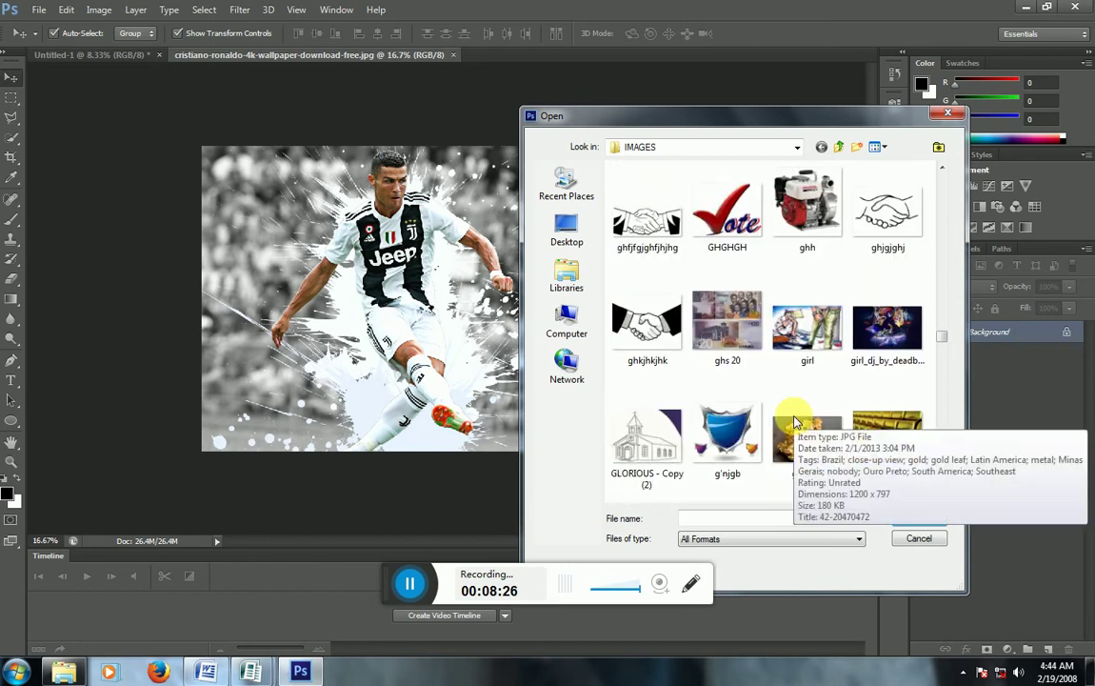
{"action": "scroll", "coordinate": [795, 421], "scroll_direction": "down", "scroll_amount": 3}
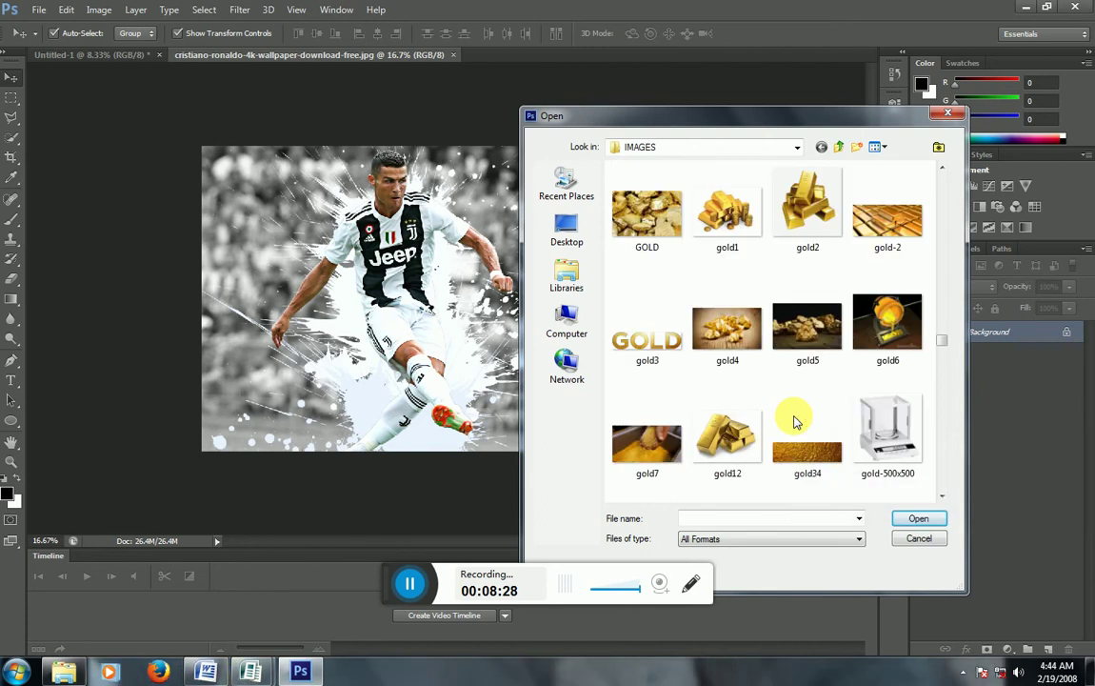
{"action": "scroll", "coordinate": [795, 421], "scroll_direction": "down", "scroll_amount": 1}
{"action": "scroll", "coordinate": [795, 421], "scroll_direction": "down", "scroll_amount": 2}
{"action": "scroll", "coordinate": [795, 421], "scroll_direction": "down", "scroll_amount": 1}
{"action": "scroll", "coordinate": [795, 420], "scroll_direction": "down", "scroll_amount": 2}
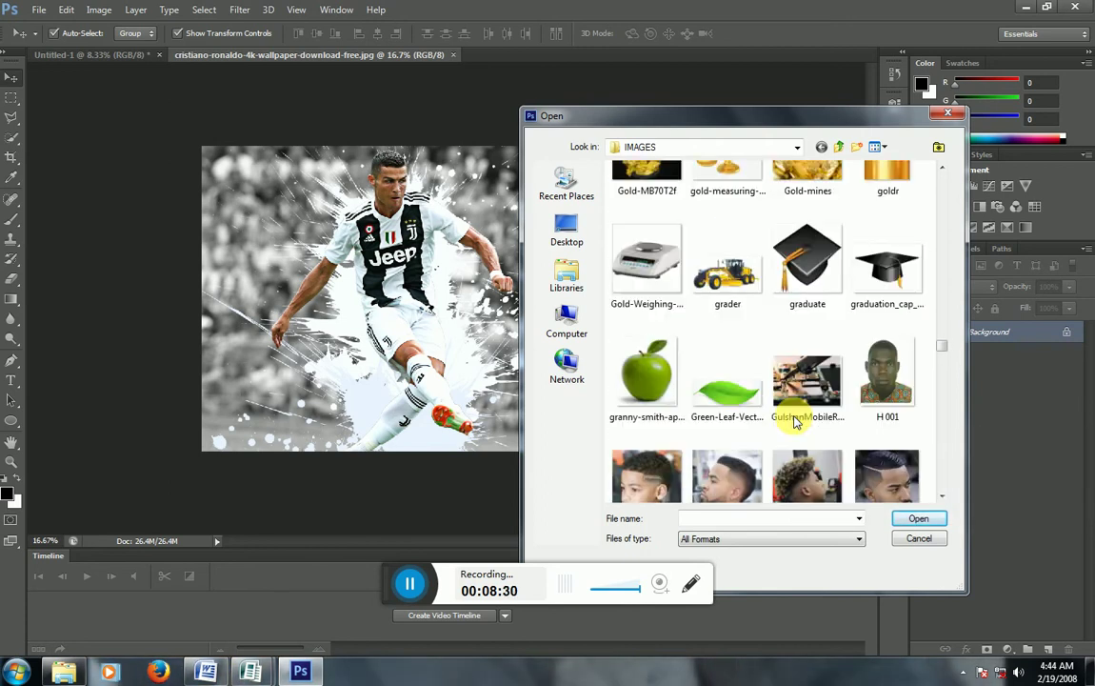
{"action": "scroll", "coordinate": [795, 420], "scroll_direction": "down", "scroll_amount": 3}
{"action": "scroll", "coordinate": [795, 421], "scroll_direction": "down", "scroll_amount": 2}
{"action": "scroll", "coordinate": [797, 422], "scroll_direction": "down", "scroll_amount": 3}
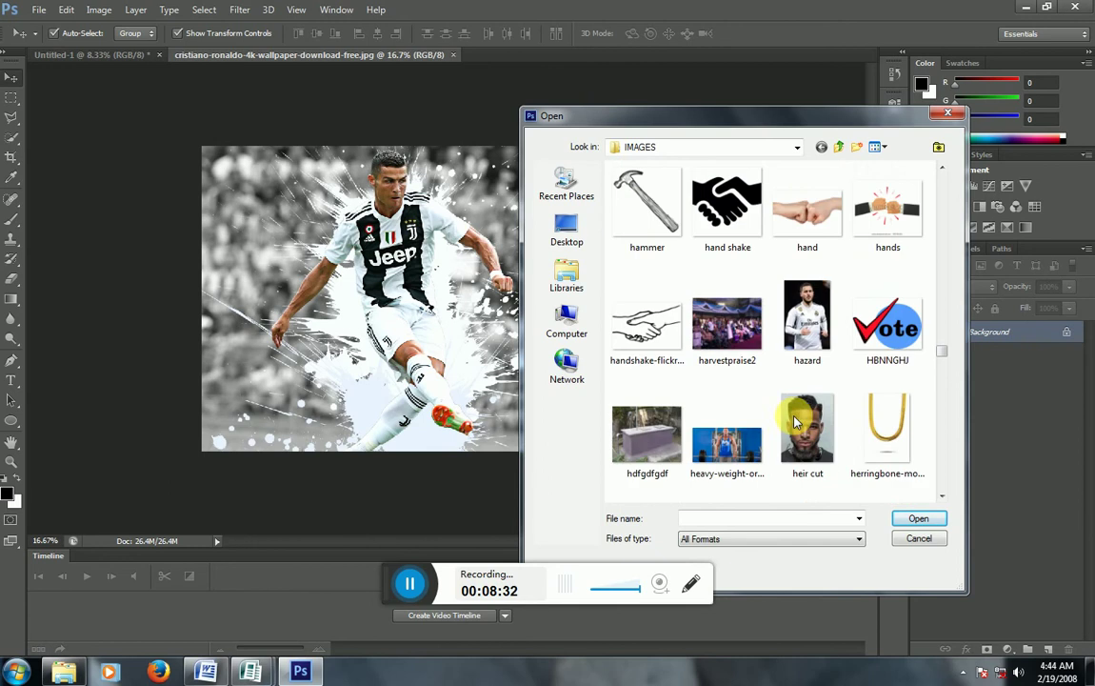
{"action": "scroll", "coordinate": [797, 422], "scroll_direction": "down", "scroll_amount": 3}
{"action": "scroll", "coordinate": [798, 427], "scroll_direction": "down", "scroll_amount": 3}
{"action": "scroll", "coordinate": [797, 426], "scroll_direction": "down", "scroll_amount": 3}
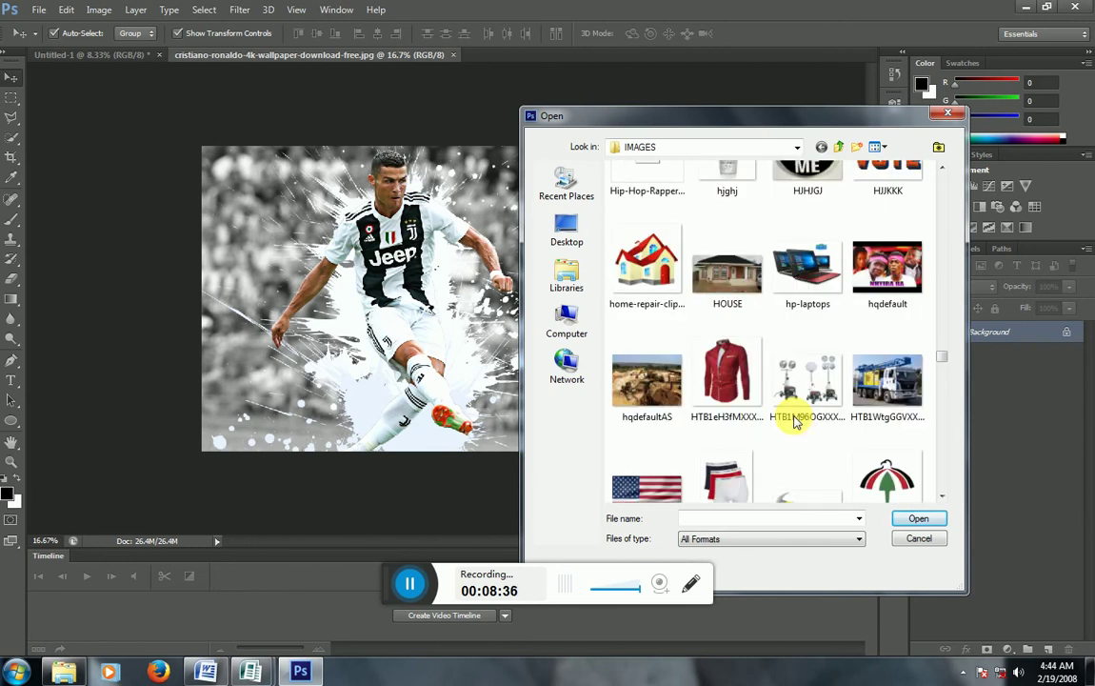
{"action": "scroll", "coordinate": [795, 421], "scroll_direction": "down", "scroll_amount": 3}
{"action": "scroll", "coordinate": [795, 420], "scroll_direction": "down", "scroll_amount": 3}
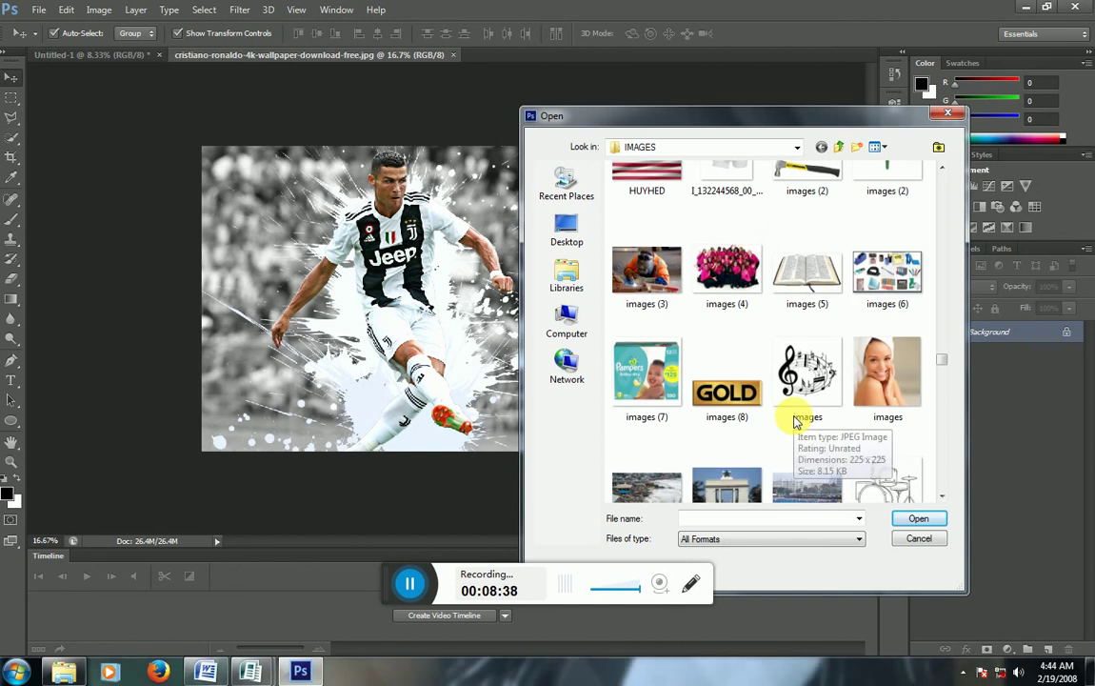
{"action": "scroll", "coordinate": [795, 421], "scroll_direction": "down", "scroll_amount": 3}
{"action": "scroll", "coordinate": [796, 421], "scroll_direction": "down", "scroll_amount": 3}
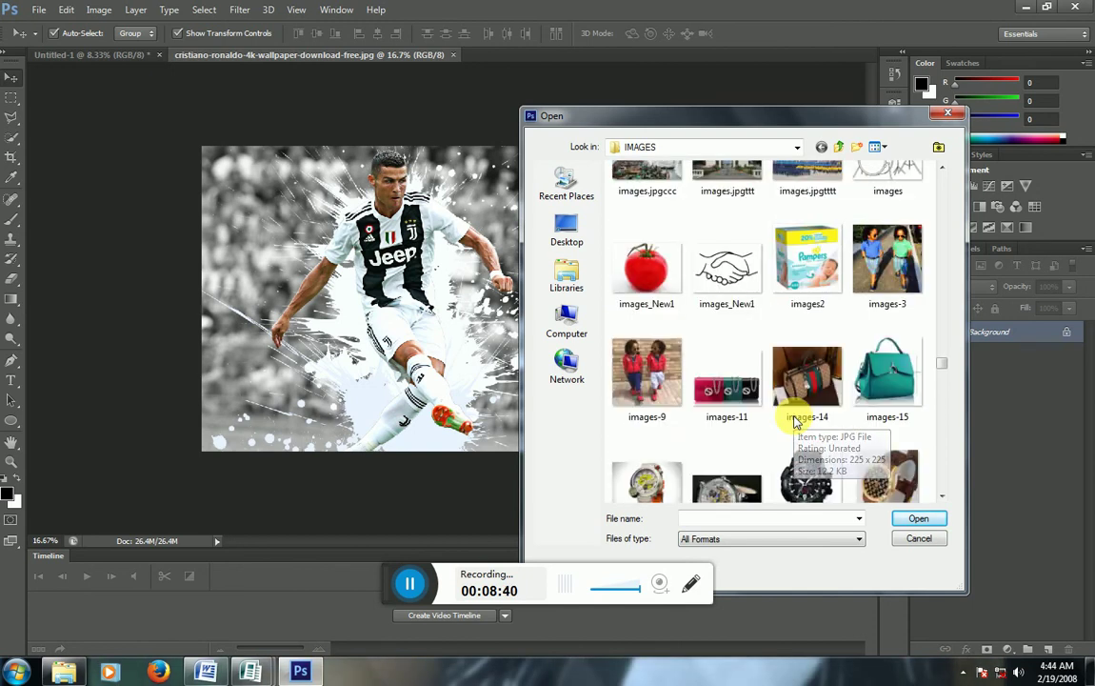
{"action": "scroll", "coordinate": [796, 421], "scroll_direction": "down", "scroll_amount": 3}
{"action": "scroll", "coordinate": [796, 421], "scroll_direction": "down", "scroll_amount": 3}
{"action": "scroll", "coordinate": [796, 421], "scroll_direction": "down", "scroll_amount": 3}
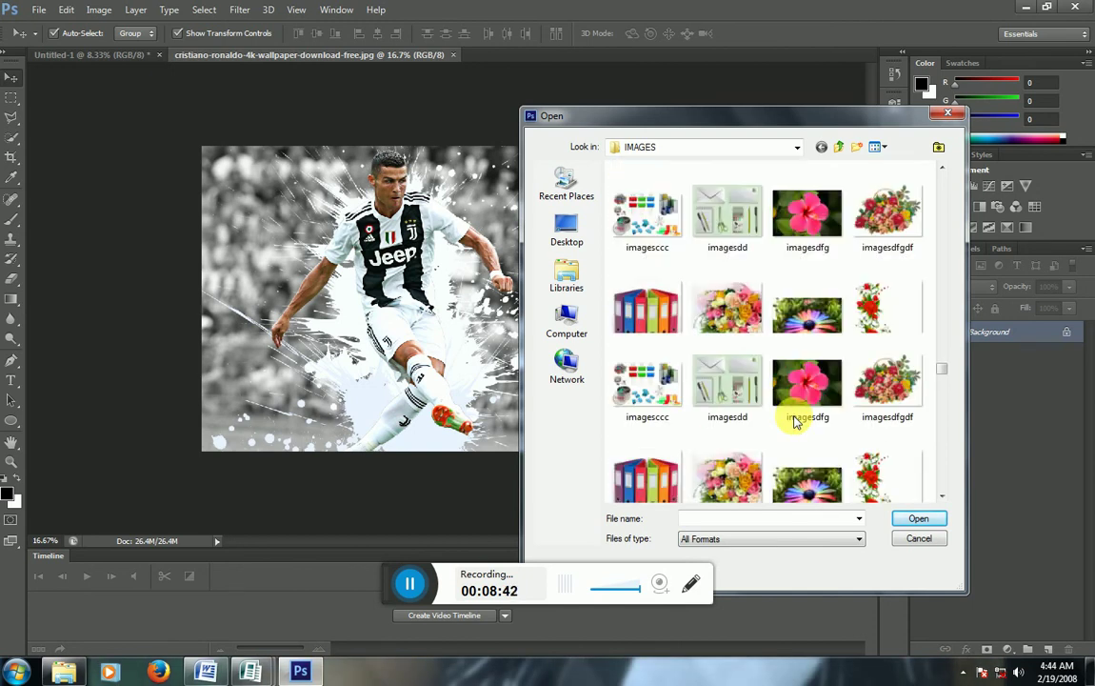
{"action": "scroll", "coordinate": [796, 421], "scroll_direction": "down", "scroll_amount": 3}
{"action": "scroll", "coordinate": [796, 421], "scroll_direction": "down", "scroll_amount": 3}
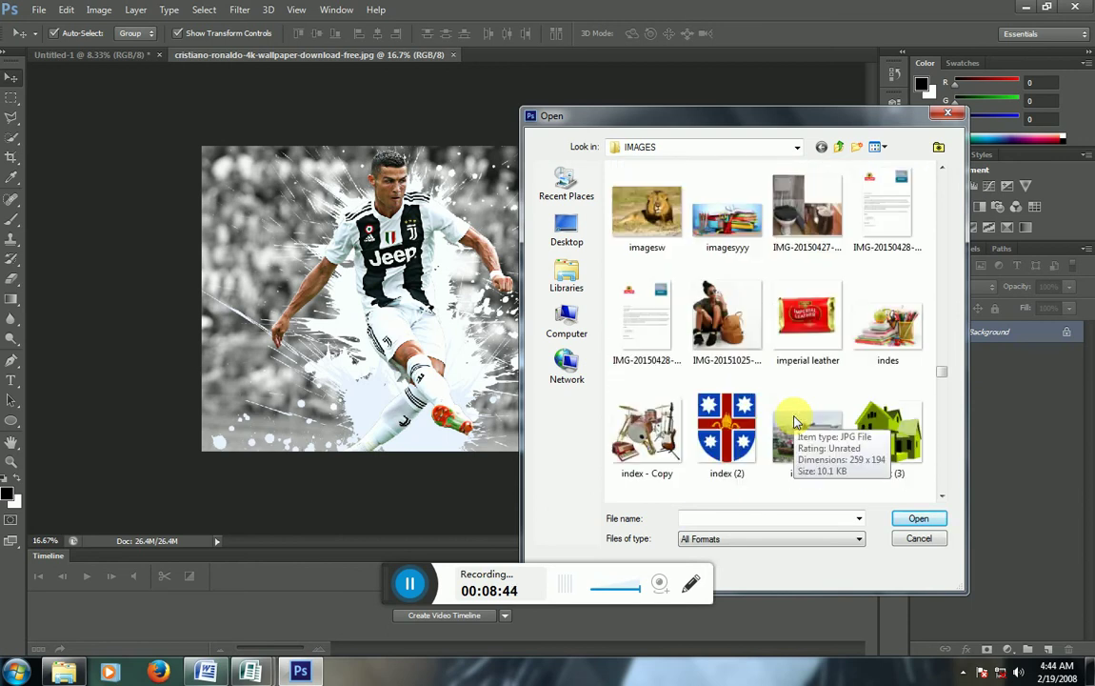
{"action": "scroll", "coordinate": [796, 421], "scroll_direction": "down", "scroll_amount": 3}
{"action": "scroll", "coordinate": [796, 421], "scroll_direction": "down", "scroll_amount": 3}
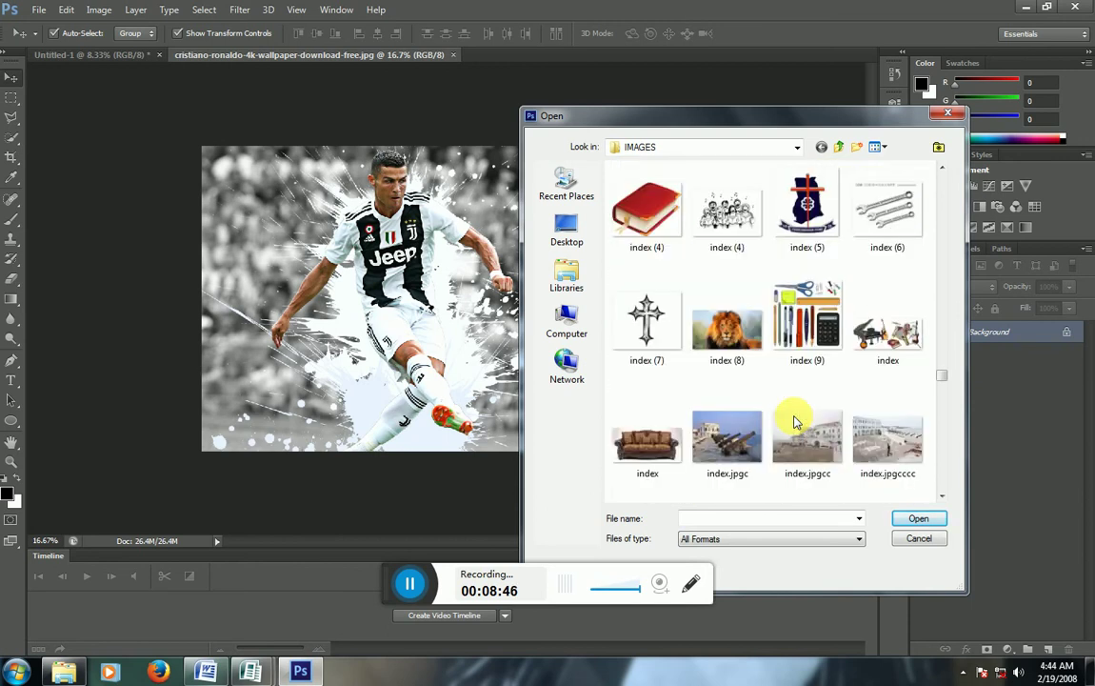
{"action": "scroll", "coordinate": [796, 421], "scroll_direction": "down", "scroll_amount": 3}
{"action": "scroll", "coordinate": [796, 421], "scroll_direction": "down", "scroll_amount": 3}
{"action": "scroll", "coordinate": [796, 421], "scroll_direction": "down", "scroll_amount": 3}
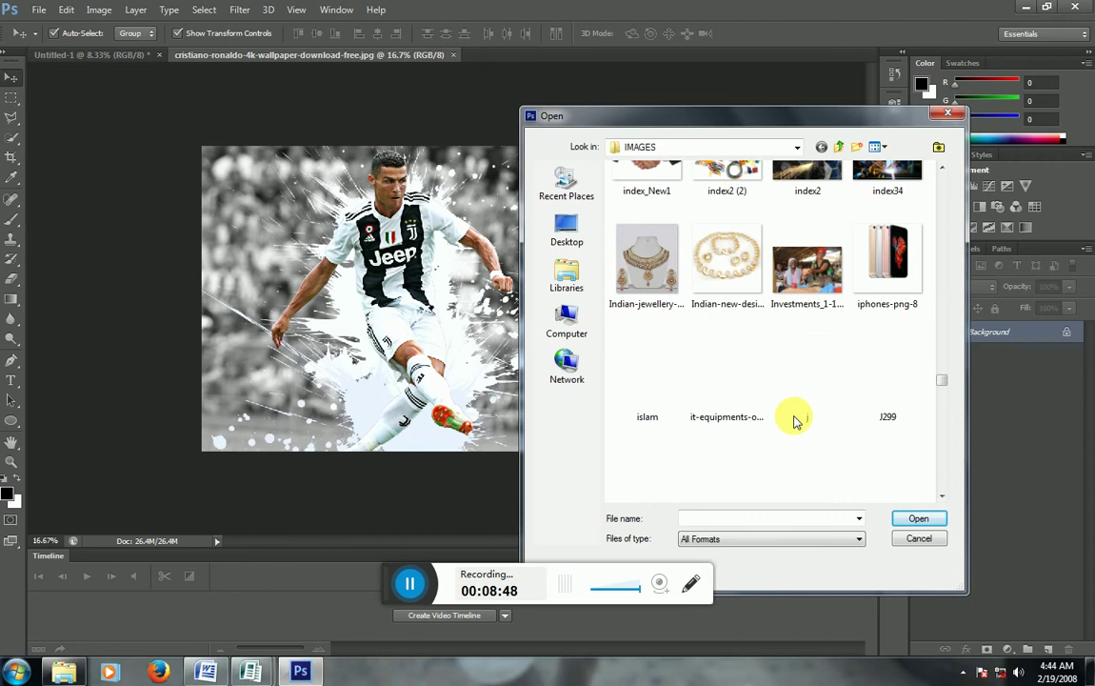
{"action": "scroll", "coordinate": [796, 420], "scroll_direction": "down", "scroll_amount": 3}
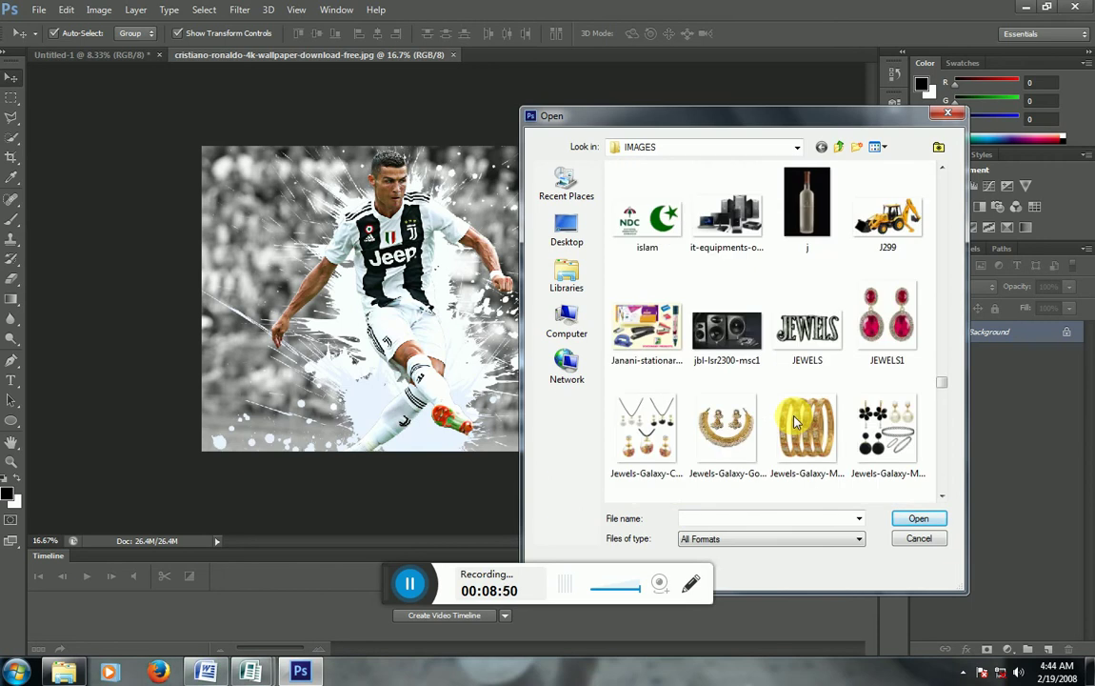
{"action": "scroll", "coordinate": [796, 420], "scroll_direction": "down", "scroll_amount": 3}
{"action": "scroll", "coordinate": [796, 421], "scroll_direction": "down", "scroll_amount": 3}
{"action": "scroll", "coordinate": [796, 421], "scroll_direction": "down", "scroll_amount": 2}
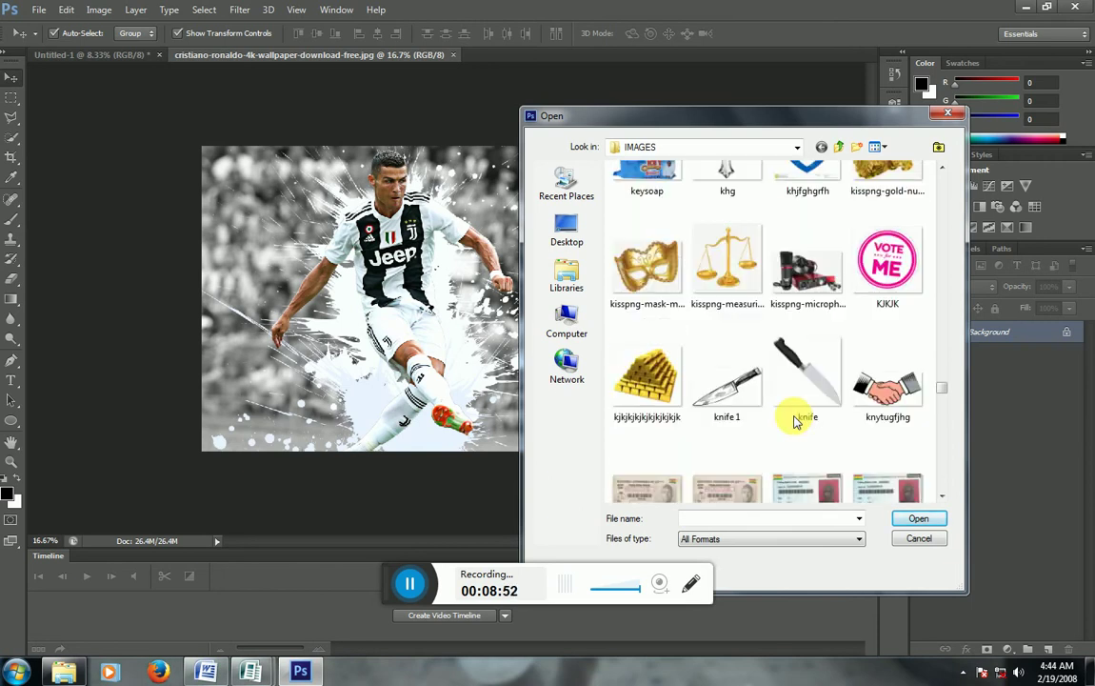
{"action": "scroll", "coordinate": [796, 421], "scroll_direction": "down", "scroll_amount": 3}
{"action": "scroll", "coordinate": [796, 421], "scroll_direction": "down", "scroll_amount": 3}
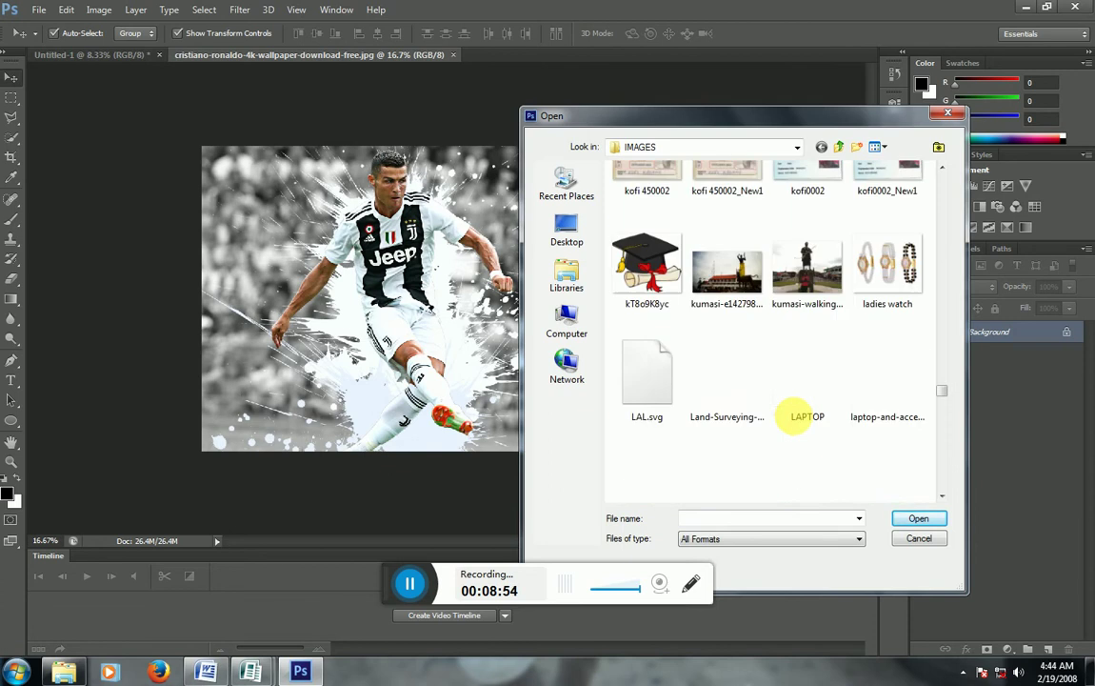
{"action": "scroll", "coordinate": [796, 421], "scroll_direction": "down", "scroll_amount": 3}
{"action": "mouse_move", "coordinate": [806, 424]}
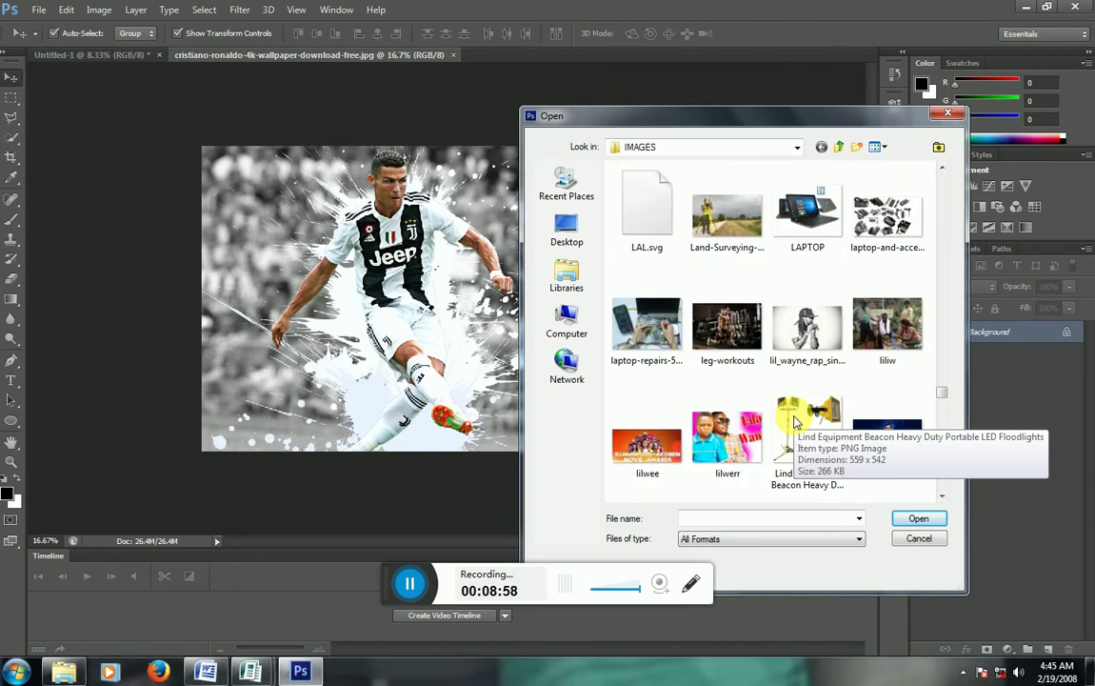
{"action": "scroll", "coordinate": [796, 420], "scroll_direction": "down", "scroll_amount": 2}
{"action": "scroll", "coordinate": [796, 421], "scroll_direction": "down", "scroll_amount": 3}
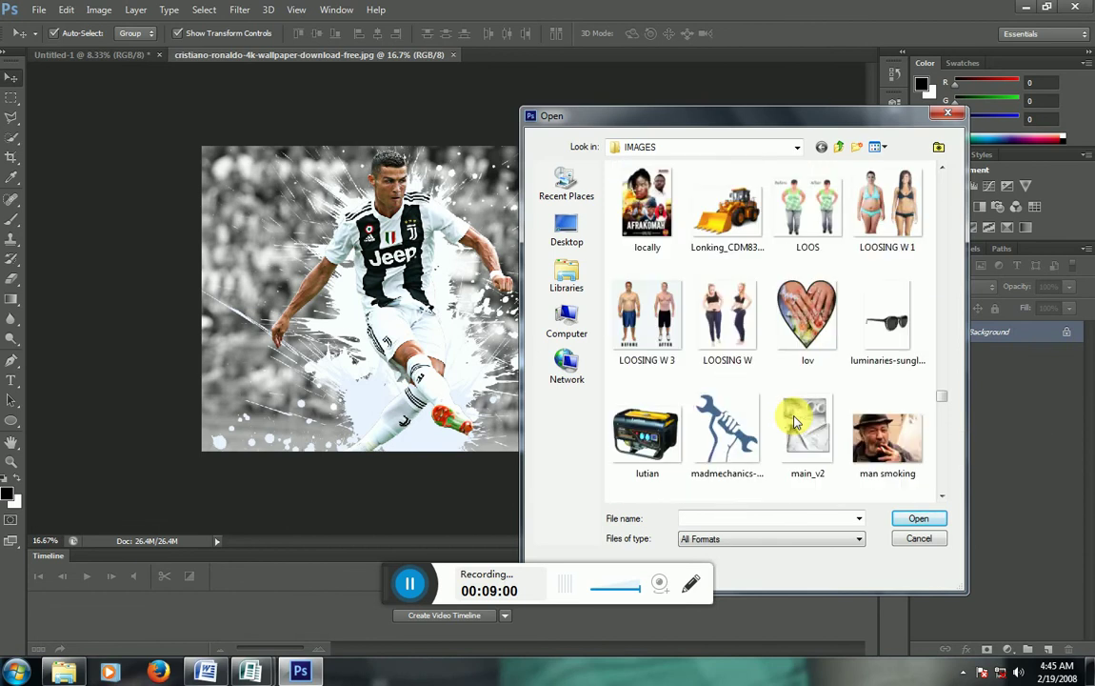
{"action": "scroll", "coordinate": [796, 420], "scroll_direction": "down", "scroll_amount": 2}
{"action": "scroll", "coordinate": [796, 421], "scroll_direction": "down", "scroll_amount": 3}
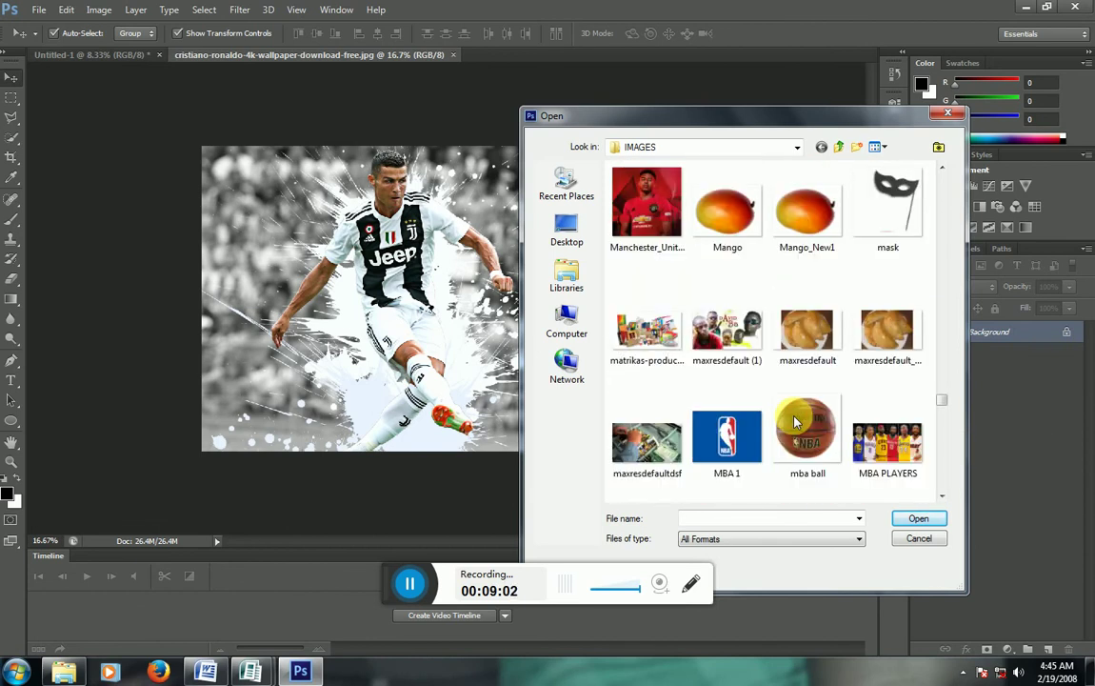
{"action": "scroll", "coordinate": [796, 421], "scroll_direction": "down", "scroll_amount": 2}
{"action": "scroll", "coordinate": [796, 421], "scroll_direction": "down", "scroll_amount": 2}
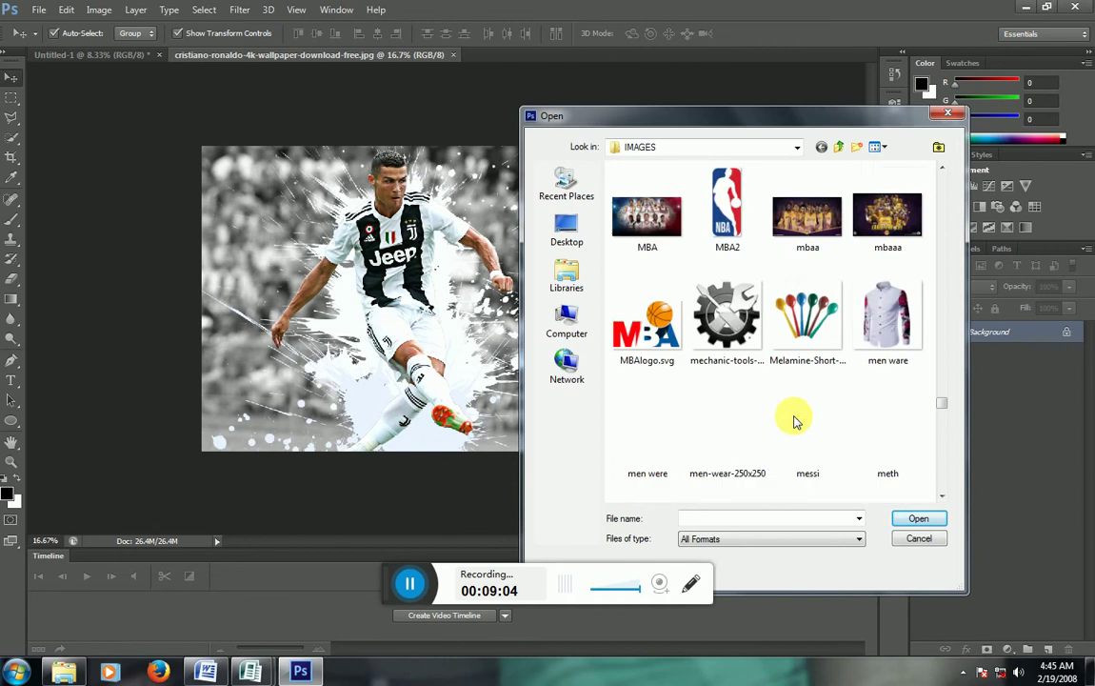
{"action": "scroll", "coordinate": [796, 421], "scroll_direction": "down", "scroll_amount": 1}
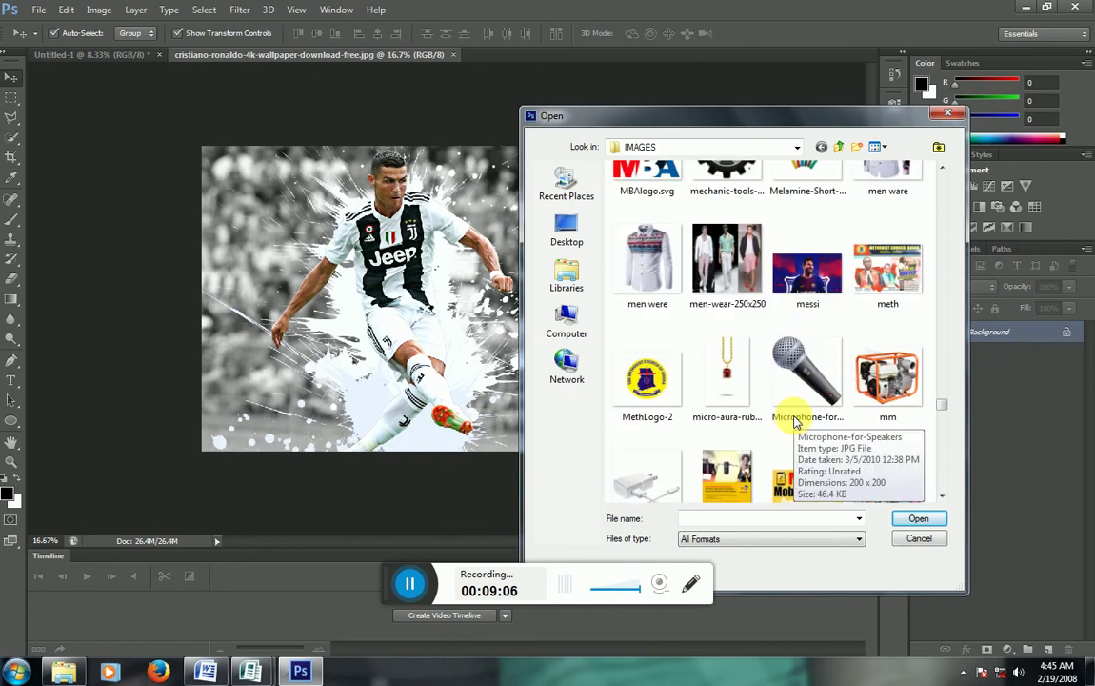
{"action": "scroll", "coordinate": [796, 421], "scroll_direction": "down", "scroll_amount": 2}
{"action": "scroll", "coordinate": [796, 421], "scroll_direction": "down", "scroll_amount": 1}
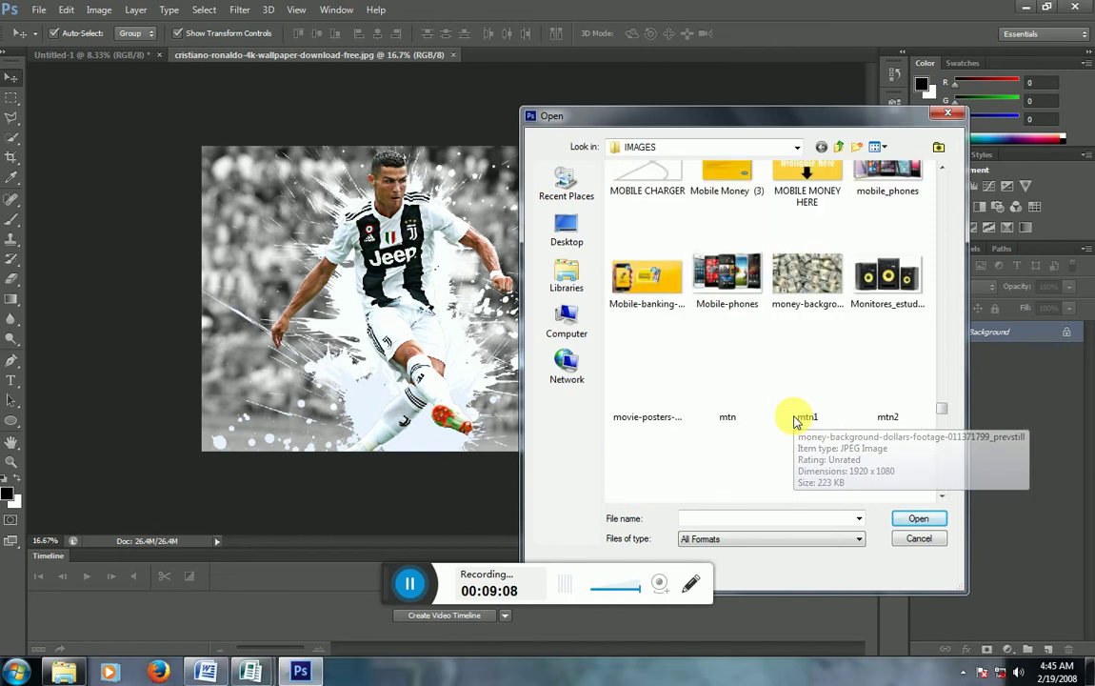
{"action": "scroll", "coordinate": [796, 421], "scroll_direction": "down", "scroll_amount": 2}
{"action": "scroll", "coordinate": [796, 421], "scroll_direction": "down", "scroll_amount": 2}
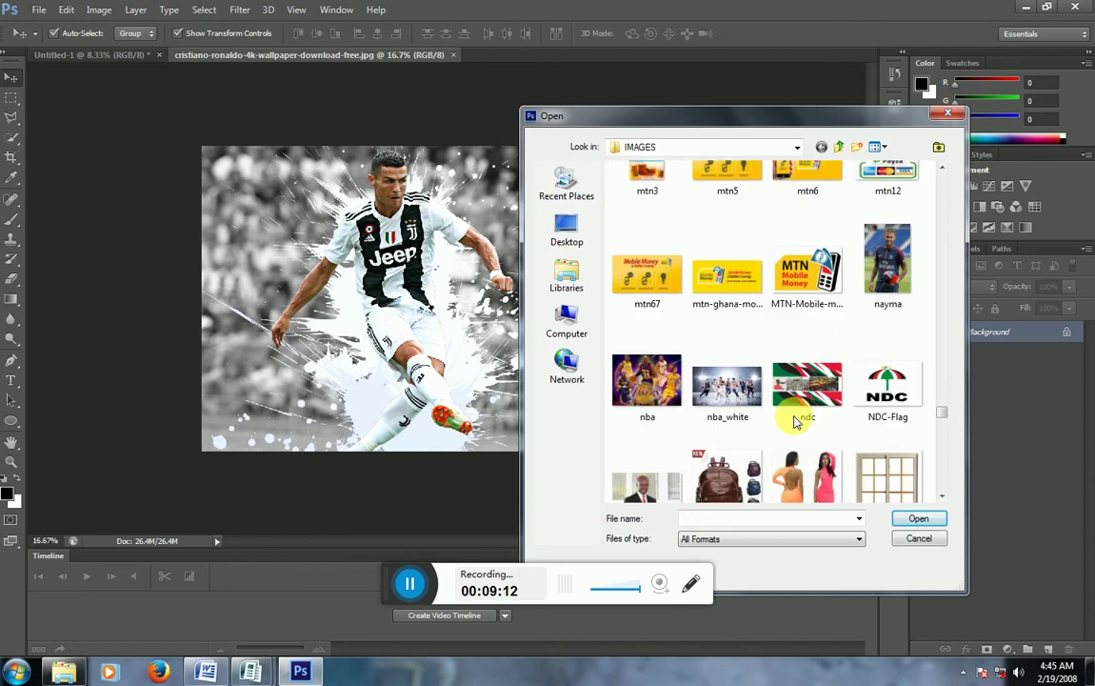
{"action": "scroll", "coordinate": [796, 421], "scroll_direction": "down", "scroll_amount": 3}
{"action": "scroll", "coordinate": [796, 420], "scroll_direction": "down", "scroll_amount": 2}
{"action": "scroll", "coordinate": [796, 421], "scroll_direction": "down", "scroll_amount": 3}
{"action": "scroll", "coordinate": [796, 420], "scroll_direction": "down", "scroll_amount": 2}
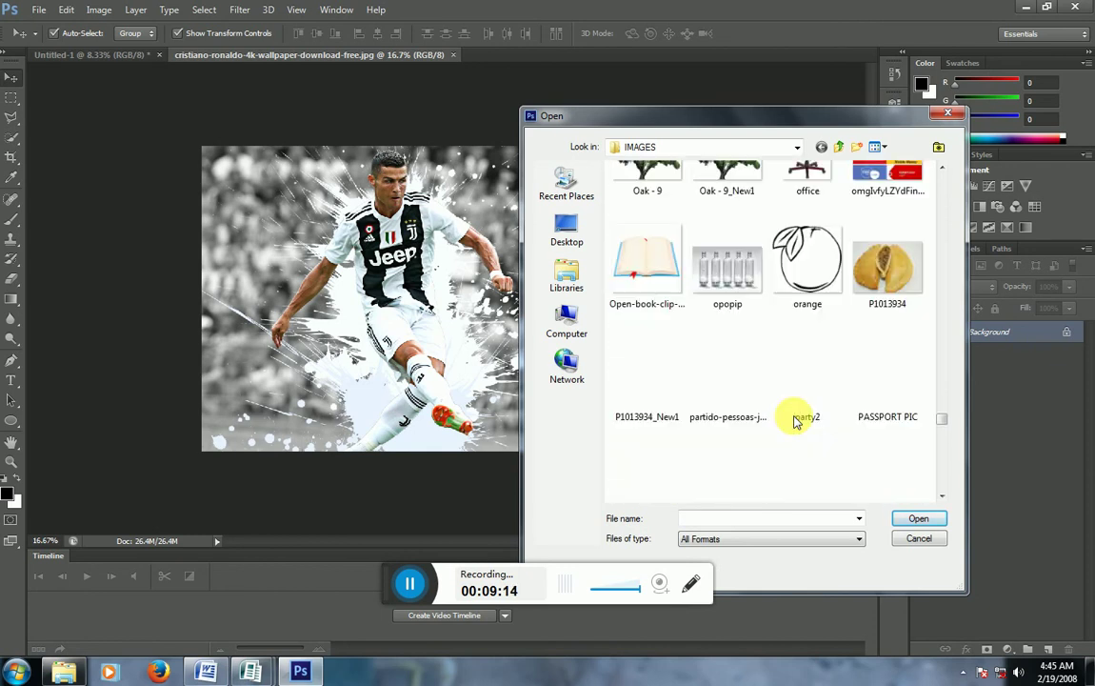
{"action": "scroll", "coordinate": [796, 421], "scroll_direction": "down", "scroll_amount": 2}
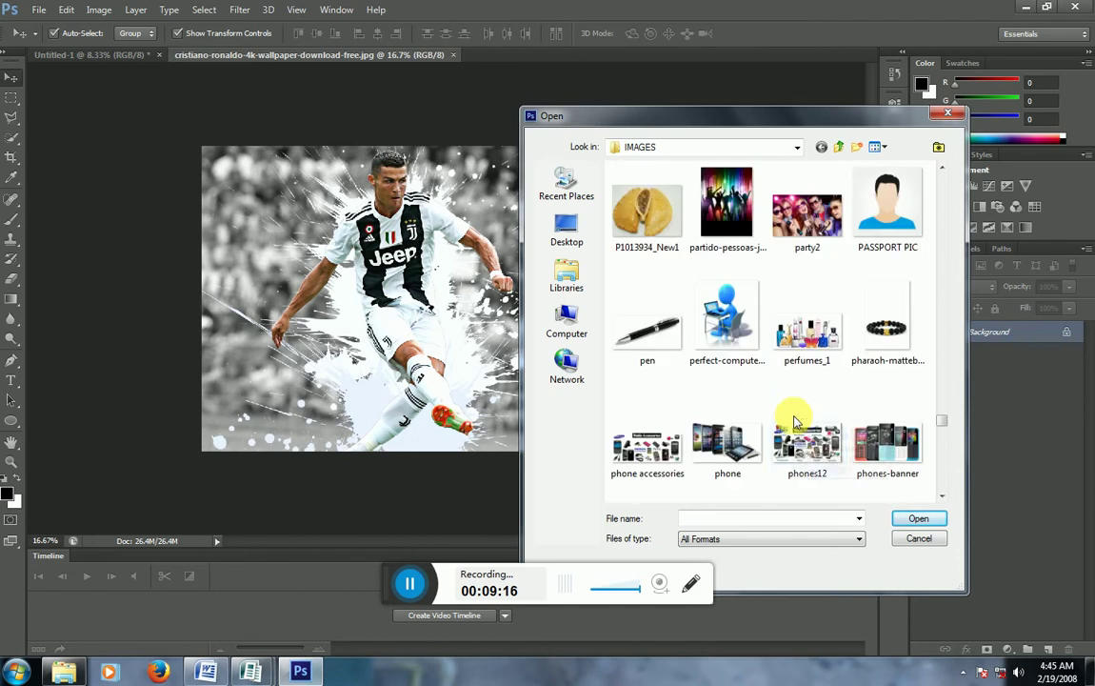
{"action": "scroll", "coordinate": [793, 415], "scroll_direction": "down", "scroll_amount": 2}
{"action": "scroll", "coordinate": [793, 415], "scroll_direction": "down", "scroll_amount": 2}
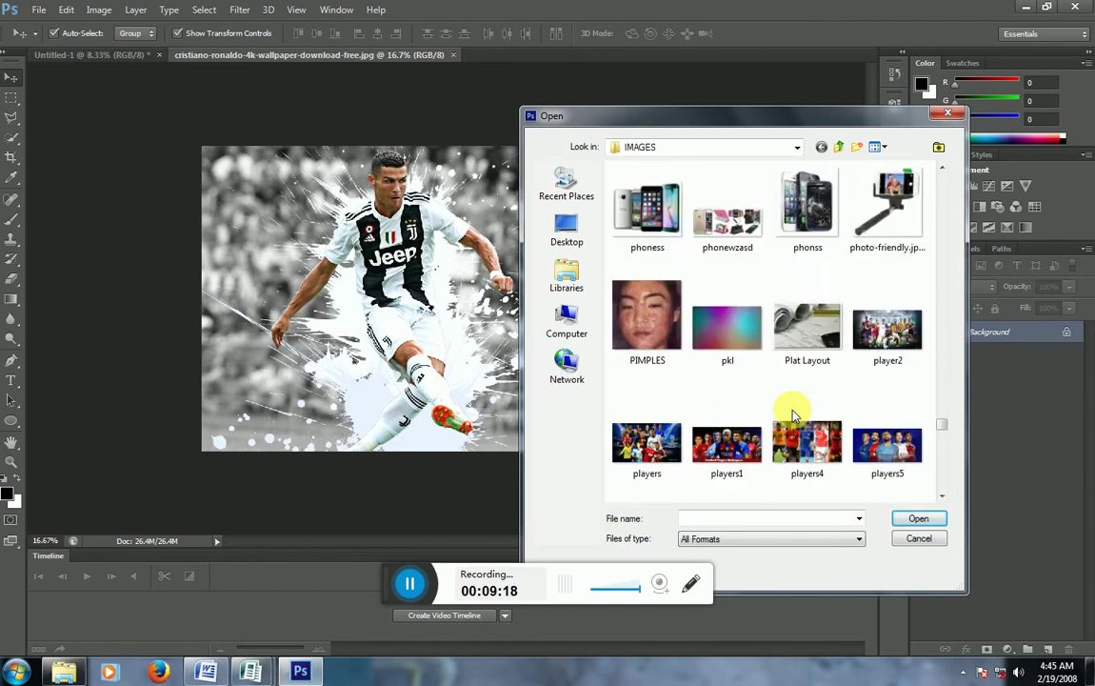
{"action": "scroll", "coordinate": [794, 415], "scroll_direction": "down", "scroll_amount": 2}
{"action": "scroll", "coordinate": [793, 416], "scroll_direction": "up", "scroll_amount": 1}
{"action": "scroll", "coordinate": [793, 416], "scroll_direction": "up", "scroll_amount": 1}
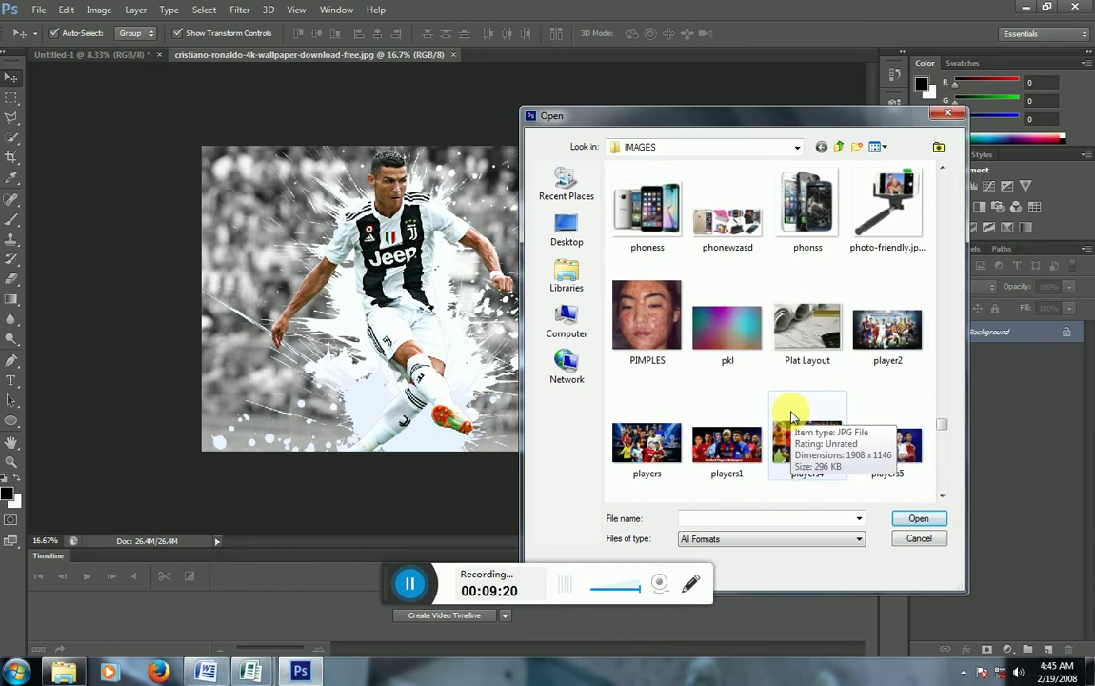
{"action": "scroll", "coordinate": [790, 416], "scroll_direction": "down", "scroll_amount": 2}
{"action": "scroll", "coordinate": [790, 417], "scroll_direction": "down", "scroll_amount": 2}
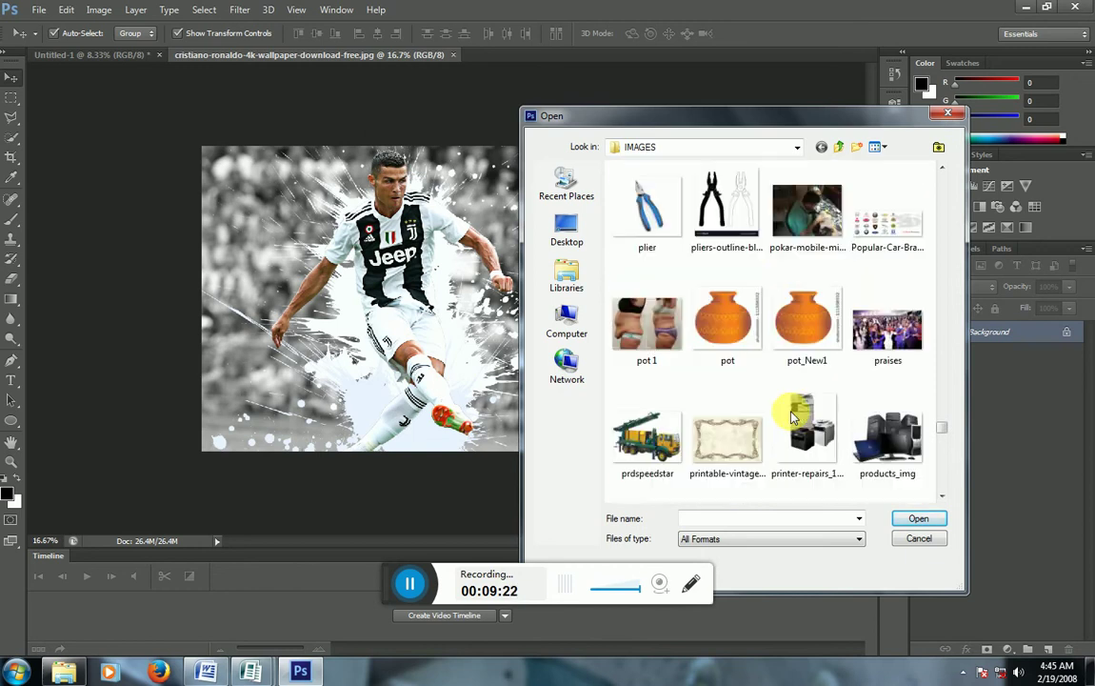
{"action": "scroll", "coordinate": [791, 416], "scroll_direction": "down", "scroll_amount": 2}
{"action": "scroll", "coordinate": [790, 416], "scroll_direction": "down", "scroll_amount": 2}
{"action": "scroll", "coordinate": [790, 416], "scroll_direction": "down", "scroll_amount": 2}
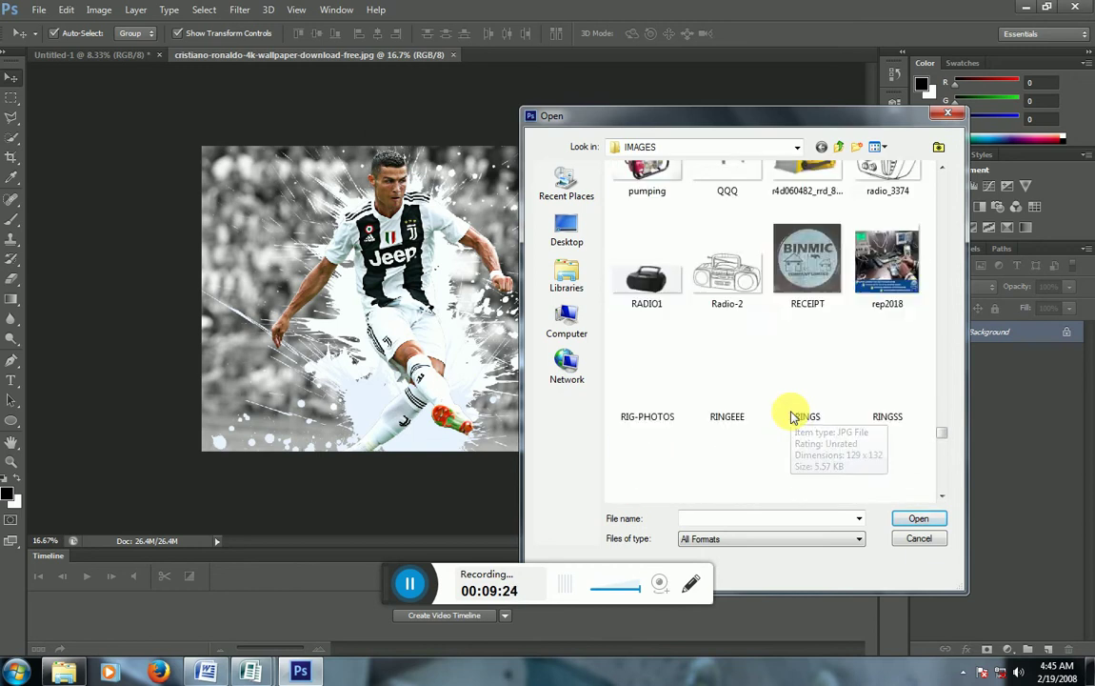
{"action": "scroll", "coordinate": [791, 416], "scroll_direction": "down", "scroll_amount": 2}
{"action": "scroll", "coordinate": [791, 416], "scroll_direction": "down", "scroll_amount": 2}
{"action": "scroll", "coordinate": [791, 416], "scroll_direction": "down", "scroll_amount": 2}
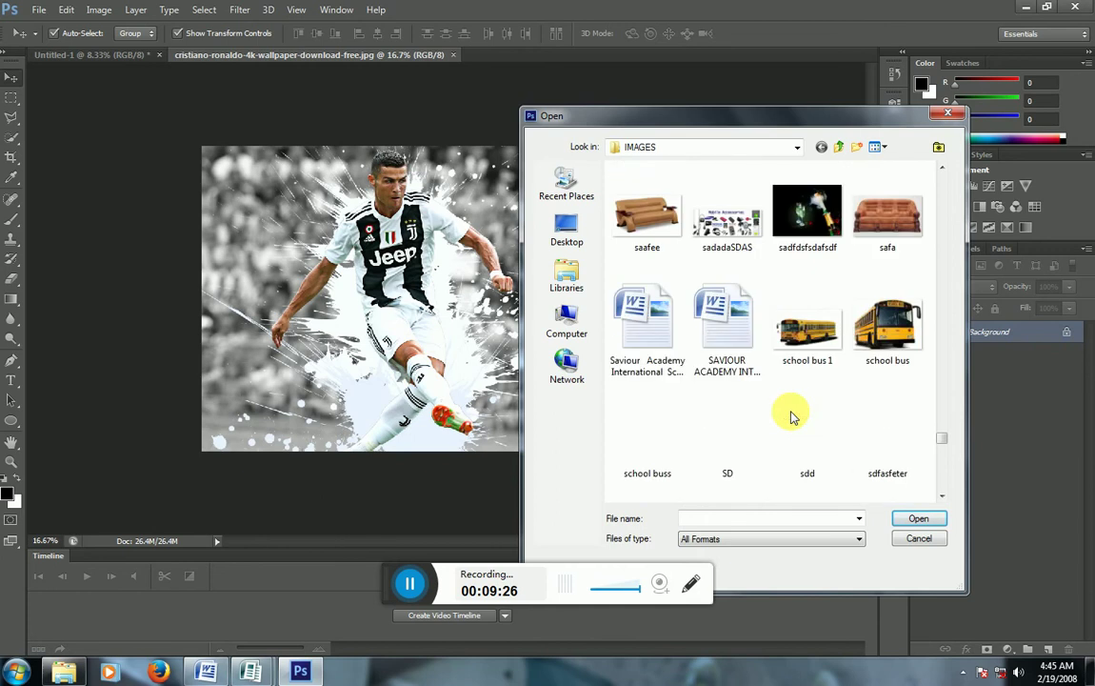
{"action": "scroll", "coordinate": [790, 416], "scroll_direction": "down", "scroll_amount": 2}
{"action": "scroll", "coordinate": [790, 416], "scroll_direction": "down", "scroll_amount": 2}
{"action": "scroll", "coordinate": [790, 416], "scroll_direction": "down", "scroll_amount": 2}
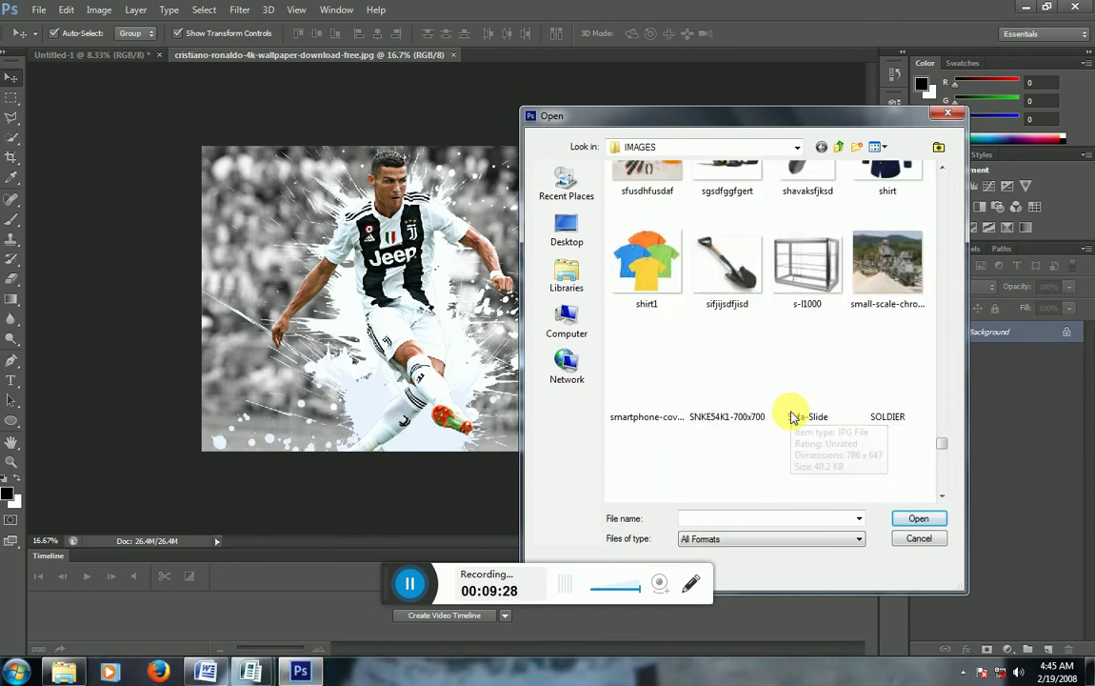
{"action": "scroll", "coordinate": [790, 416], "scroll_direction": "down", "scroll_amount": 3}
{"action": "scroll", "coordinate": [790, 416], "scroll_direction": "down", "scroll_amount": 2}
{"action": "scroll", "coordinate": [790, 416], "scroll_direction": "down", "scroll_amount": 2}
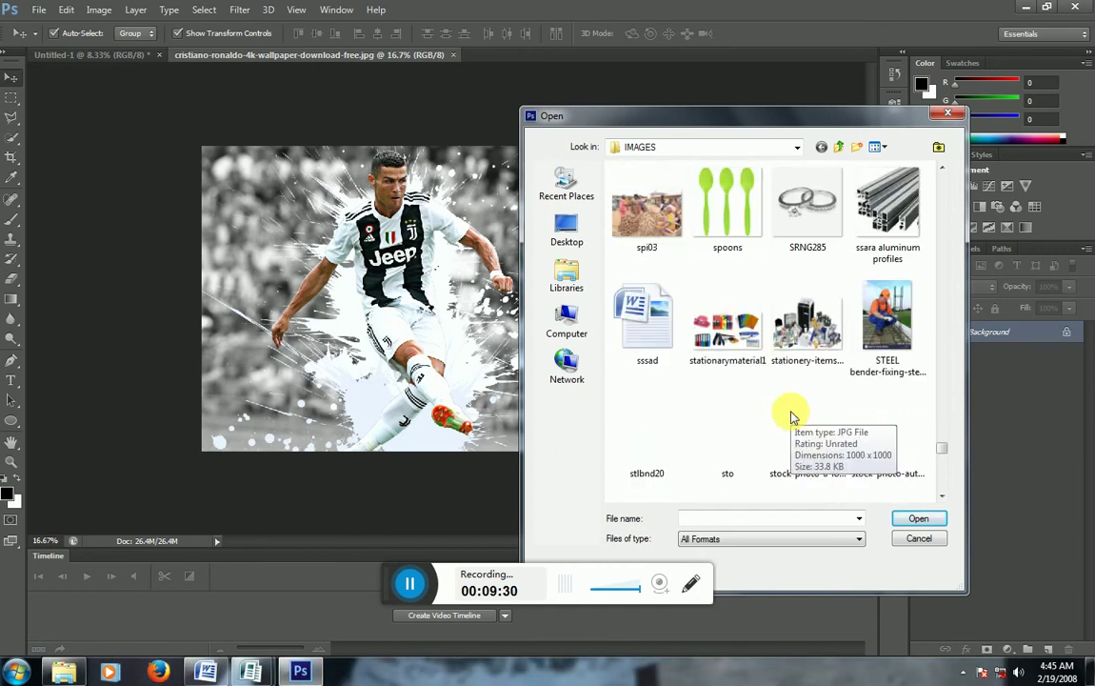
{"action": "scroll", "coordinate": [790, 416], "scroll_direction": "down", "scroll_amount": 2}
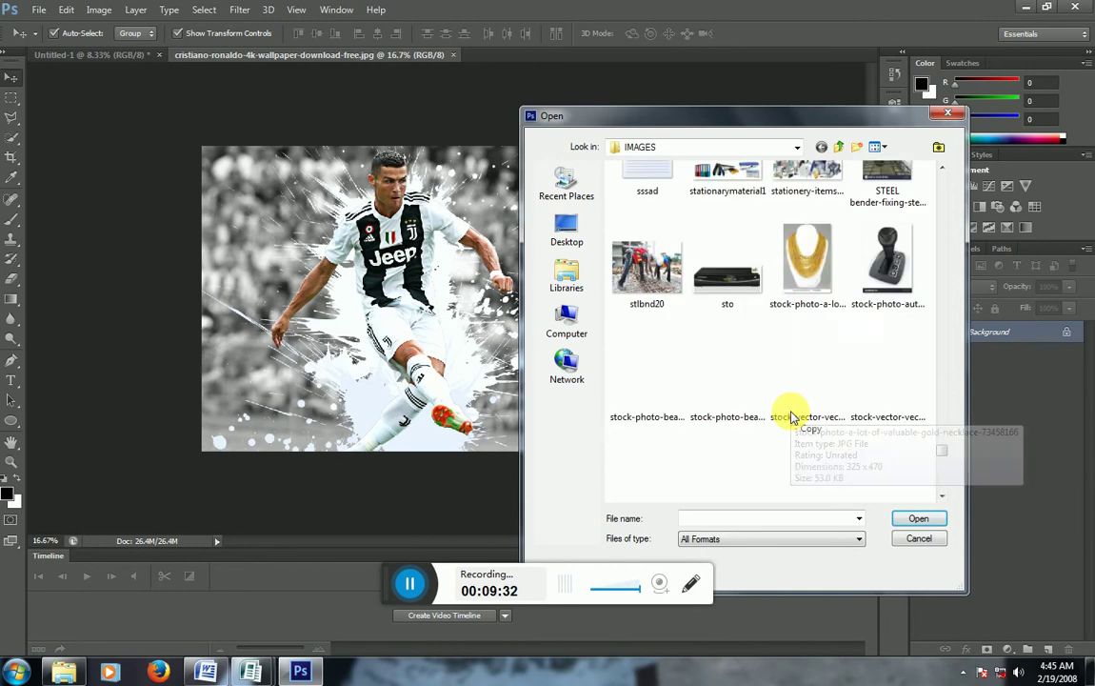
{"action": "scroll", "coordinate": [790, 416], "scroll_direction": "down", "scroll_amount": 3}
{"action": "scroll", "coordinate": [791, 416], "scroll_direction": "down", "scroll_amount": 2}
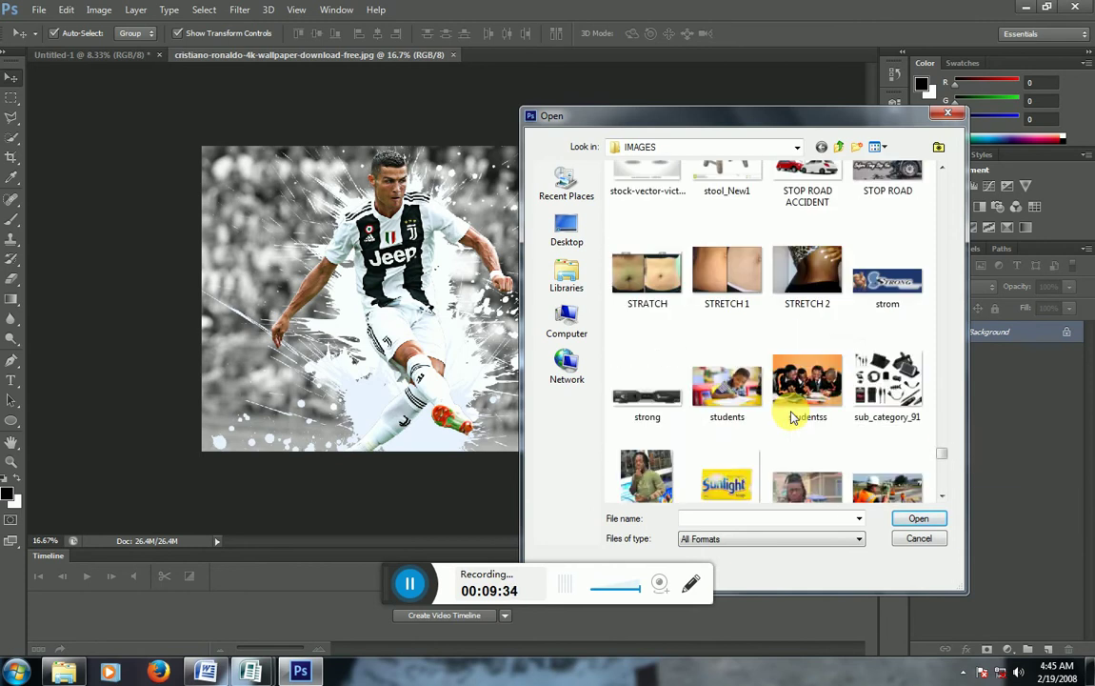
{"action": "scroll", "coordinate": [790, 416], "scroll_direction": "up", "scroll_amount": 2}
{"action": "scroll", "coordinate": [790, 416], "scroll_direction": "down", "scroll_amount": 3}
{"action": "scroll", "coordinate": [790, 417], "scroll_direction": "down", "scroll_amount": 2}
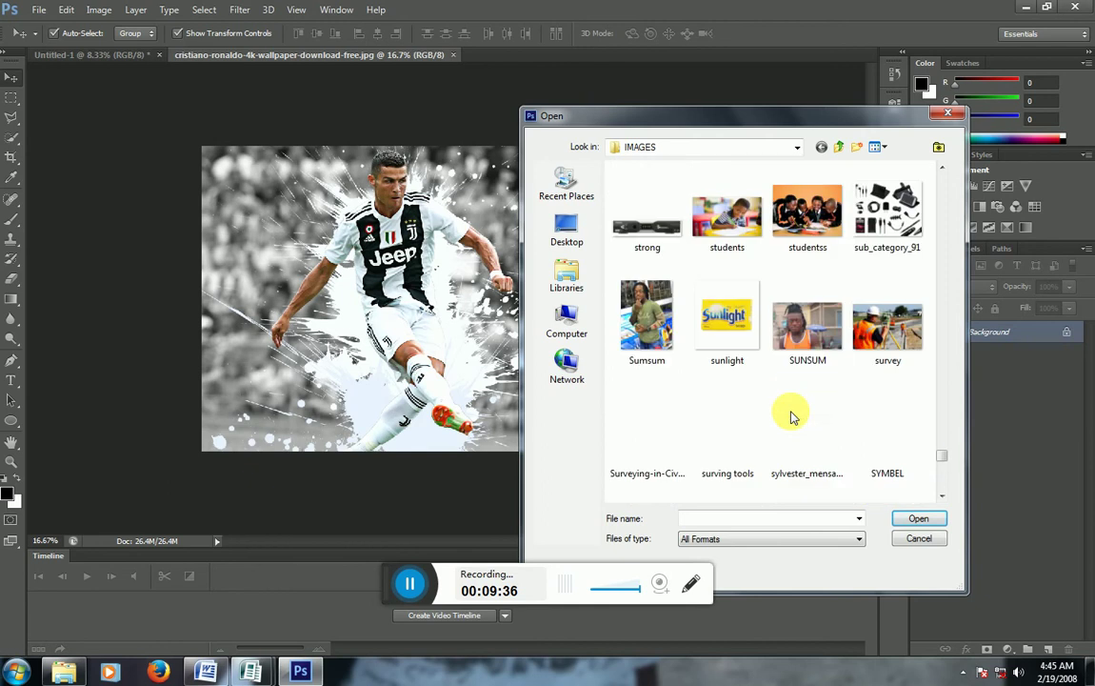
{"action": "scroll", "coordinate": [790, 416], "scroll_direction": "down", "scroll_amount": 3}
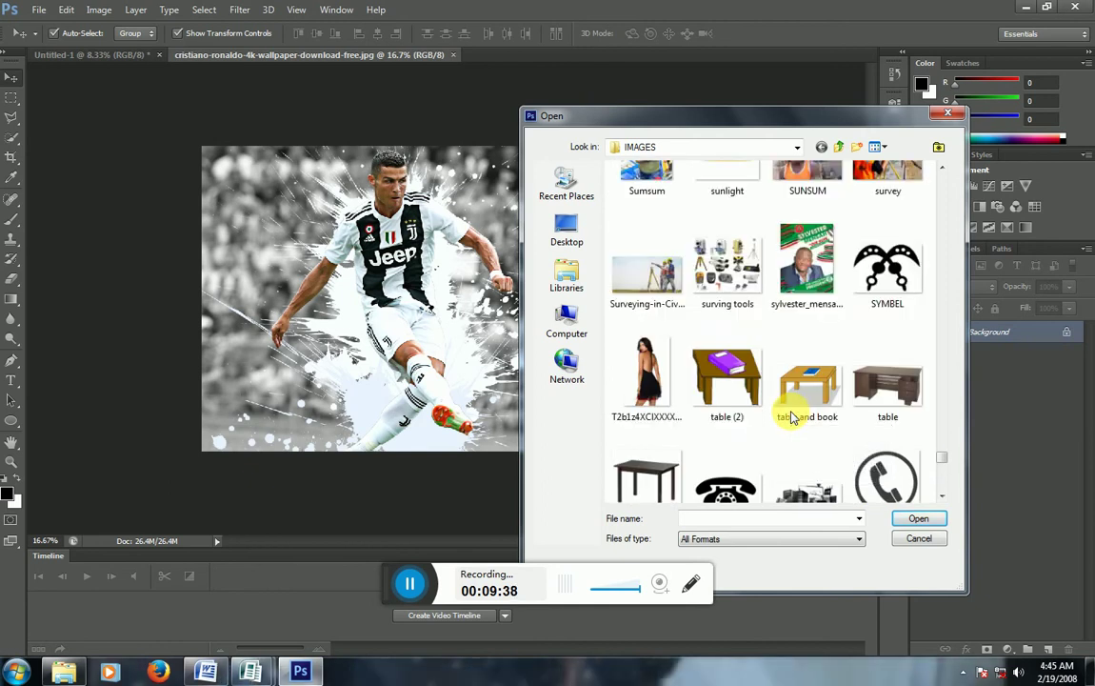
{"action": "scroll", "coordinate": [790, 416], "scroll_direction": "down", "scroll_amount": 3}
{"action": "scroll", "coordinate": [791, 416], "scroll_direction": "down", "scroll_amount": 2}
{"action": "scroll", "coordinate": [791, 416], "scroll_direction": "down", "scroll_amount": 3}
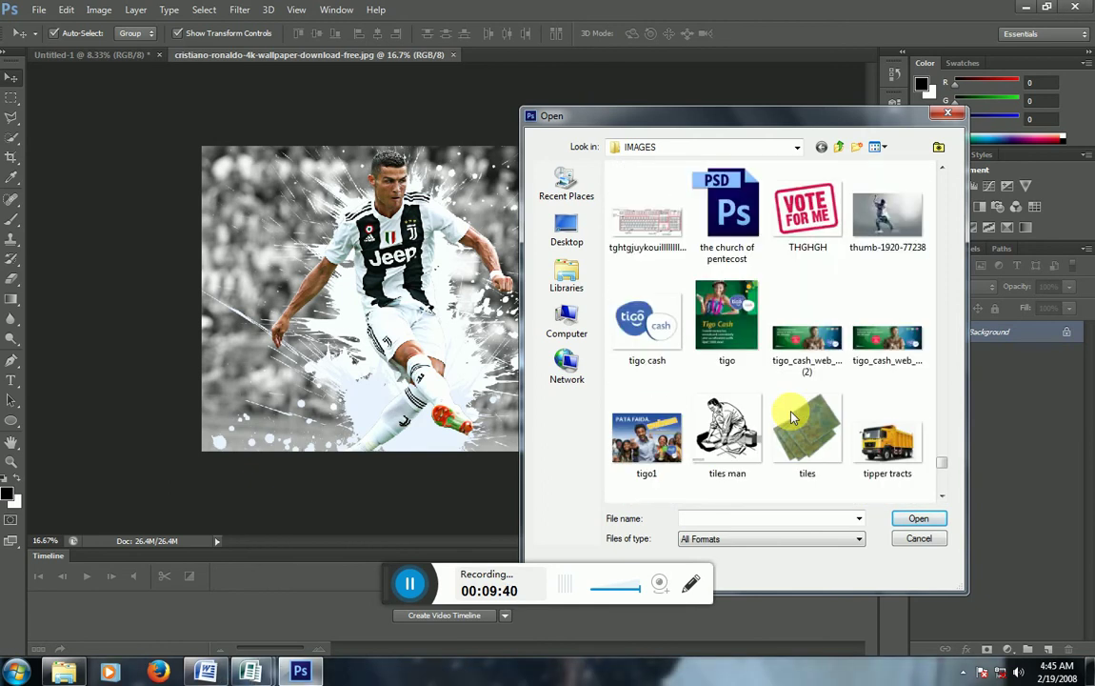
{"action": "scroll", "coordinate": [790, 416], "scroll_direction": "down", "scroll_amount": 3}
{"action": "scroll", "coordinate": [790, 416], "scroll_direction": "down", "scroll_amount": 3}
{"action": "scroll", "coordinate": [790, 416], "scroll_direction": "down", "scroll_amount": 3}
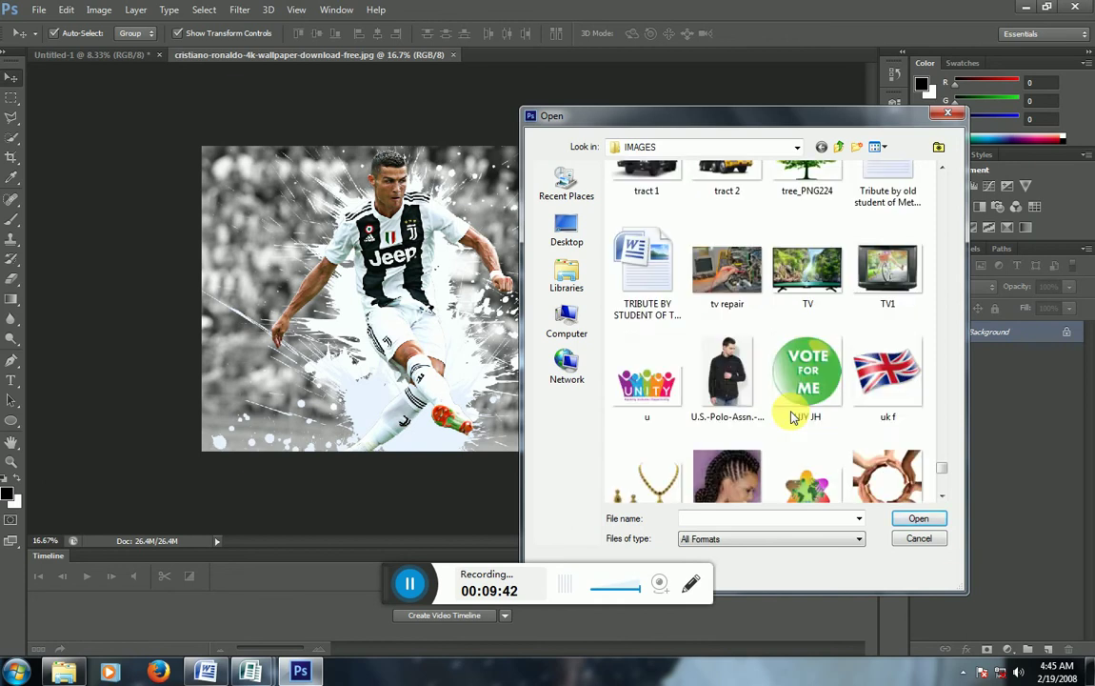
{"action": "scroll", "coordinate": [790, 416], "scroll_direction": "down", "scroll_amount": 3}
{"action": "scroll", "coordinate": [790, 416], "scroll_direction": "down", "scroll_amount": 3}
{"action": "scroll", "coordinate": [790, 416], "scroll_direction": "down", "scroll_amount": 3}
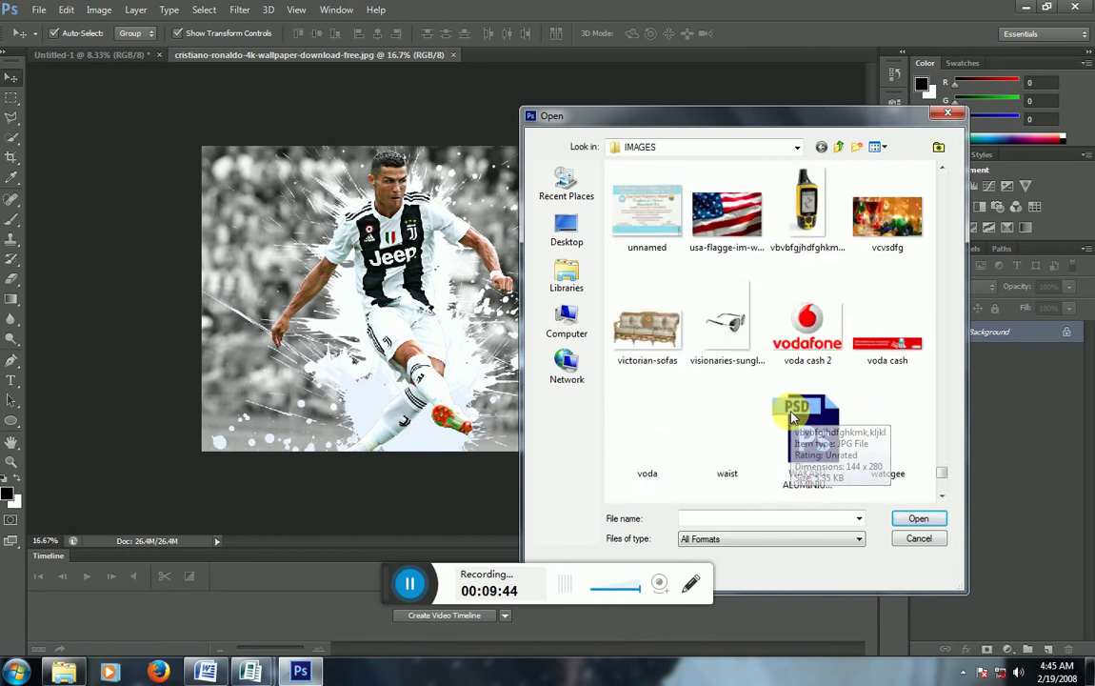
{"action": "scroll", "coordinate": [790, 416], "scroll_direction": "down", "scroll_amount": 3}
{"action": "scroll", "coordinate": [790, 416], "scroll_direction": "down", "scroll_amount": 3}
{"action": "scroll", "coordinate": [790, 416], "scroll_direction": "down", "scroll_amount": 2}
{"action": "scroll", "coordinate": [790, 416], "scroll_direction": "down", "scroll_amount": 3}
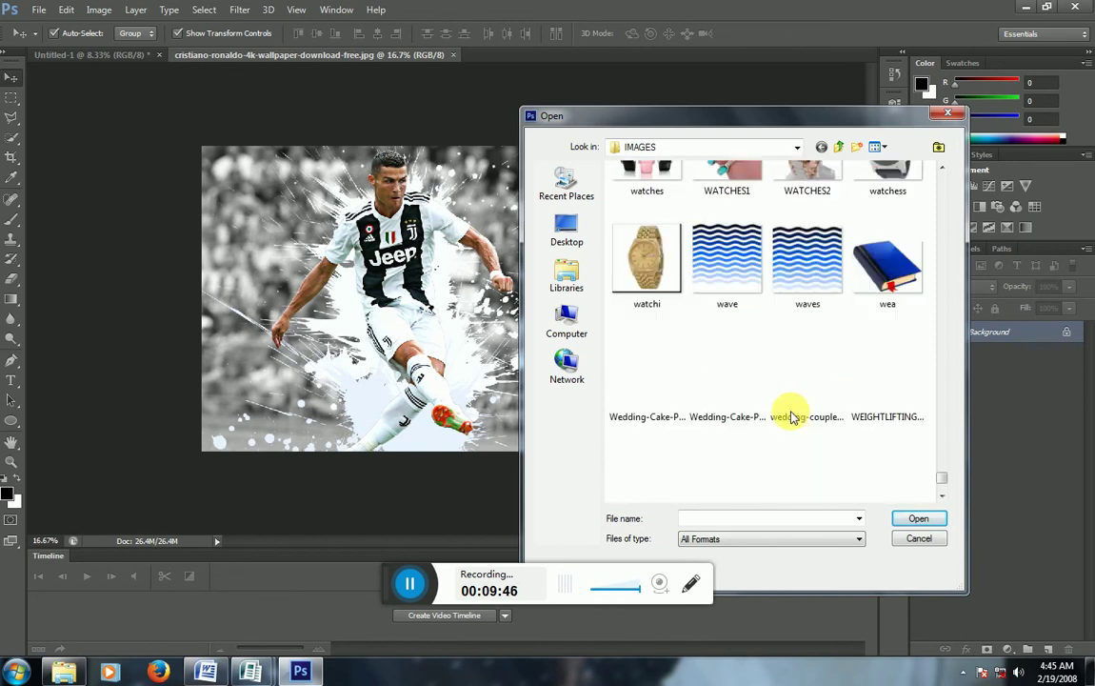
{"action": "scroll", "coordinate": [790, 416], "scroll_direction": "down", "scroll_amount": 3}
{"action": "scroll", "coordinate": [791, 416], "scroll_direction": "down", "scroll_amount": 3}
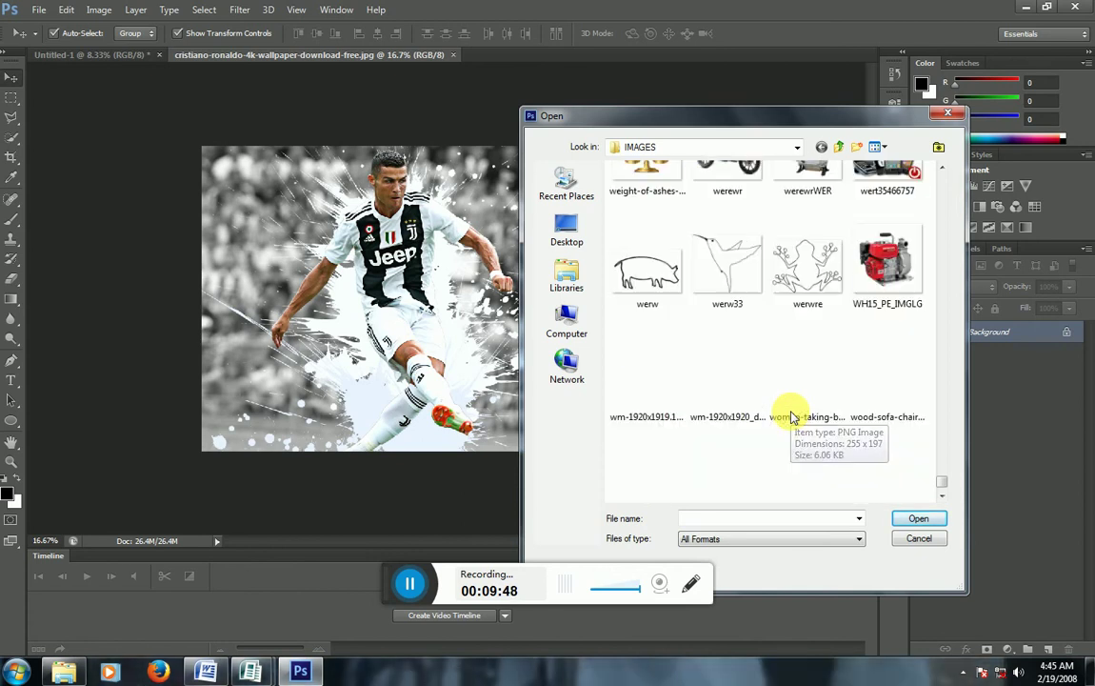
{"action": "scroll", "coordinate": [791, 416], "scroll_direction": "down", "scroll_amount": 3}
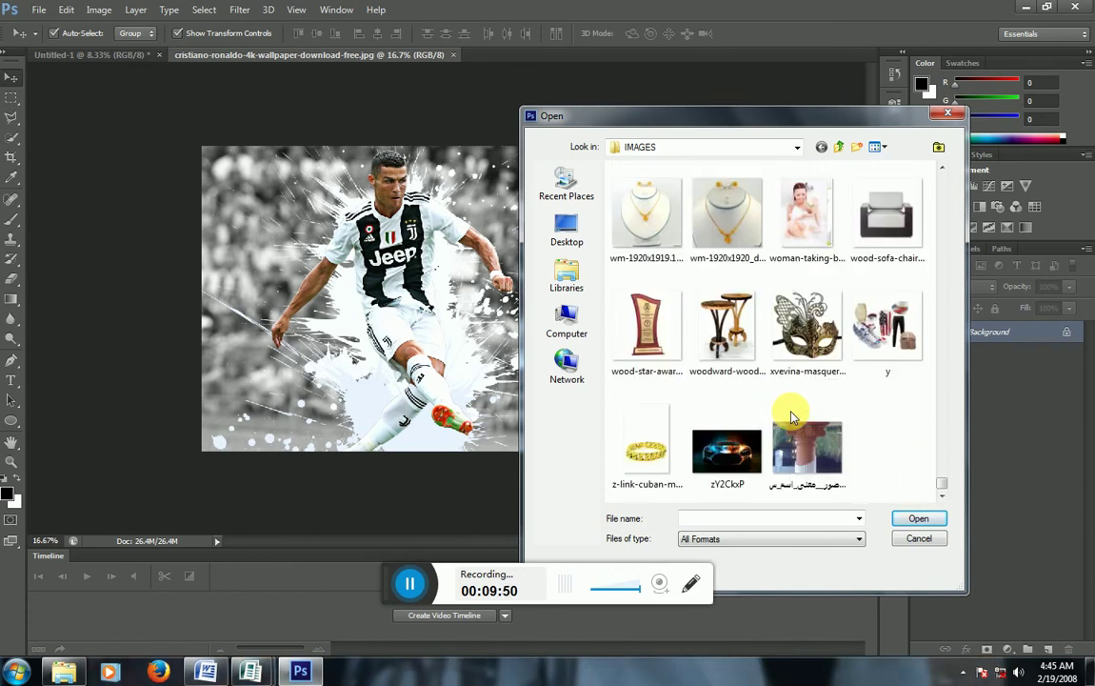
Browse the Open dialog's files by typed letters and arrow keys, passing leg-workouts and liliw
{"action": "left_click", "coordinate": [778, 341]}
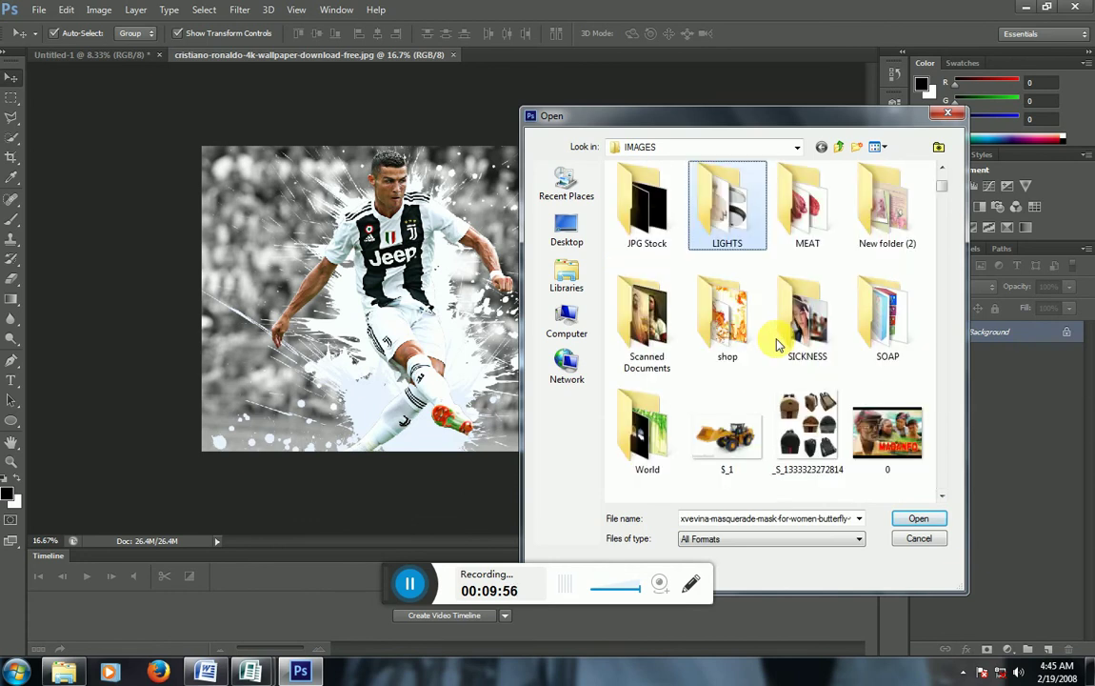
{"action": "type", "text": "ladies watch"}
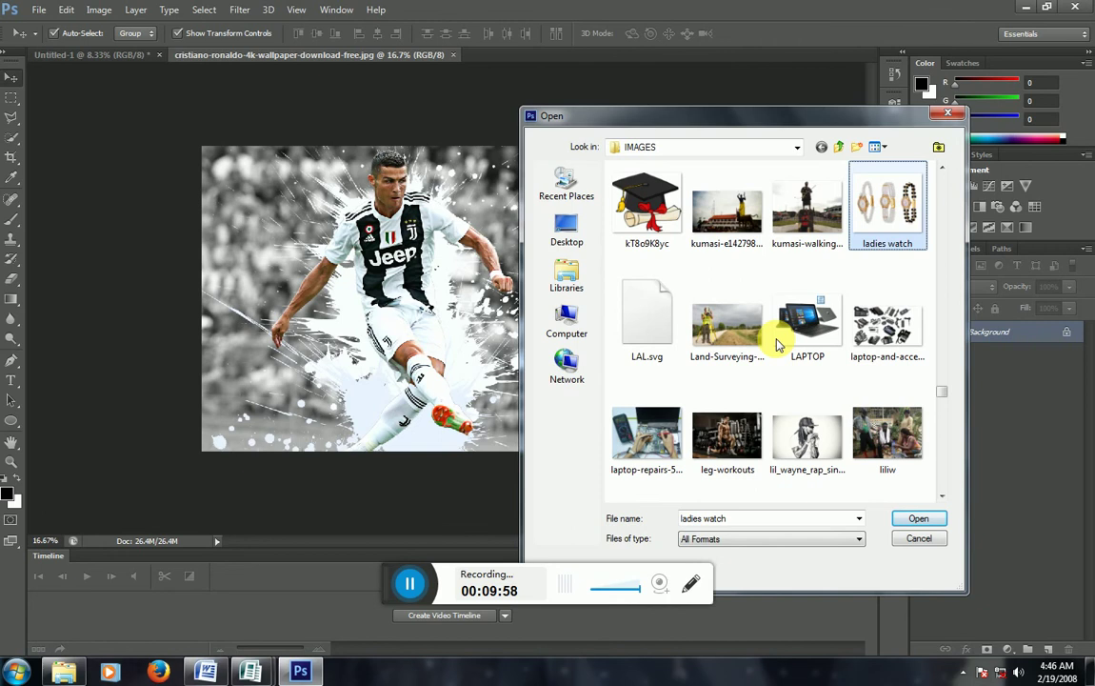
{"action": "type", "text": "l"}
{"action": "key", "text": "Right"}
{"action": "key", "text": "Right"}
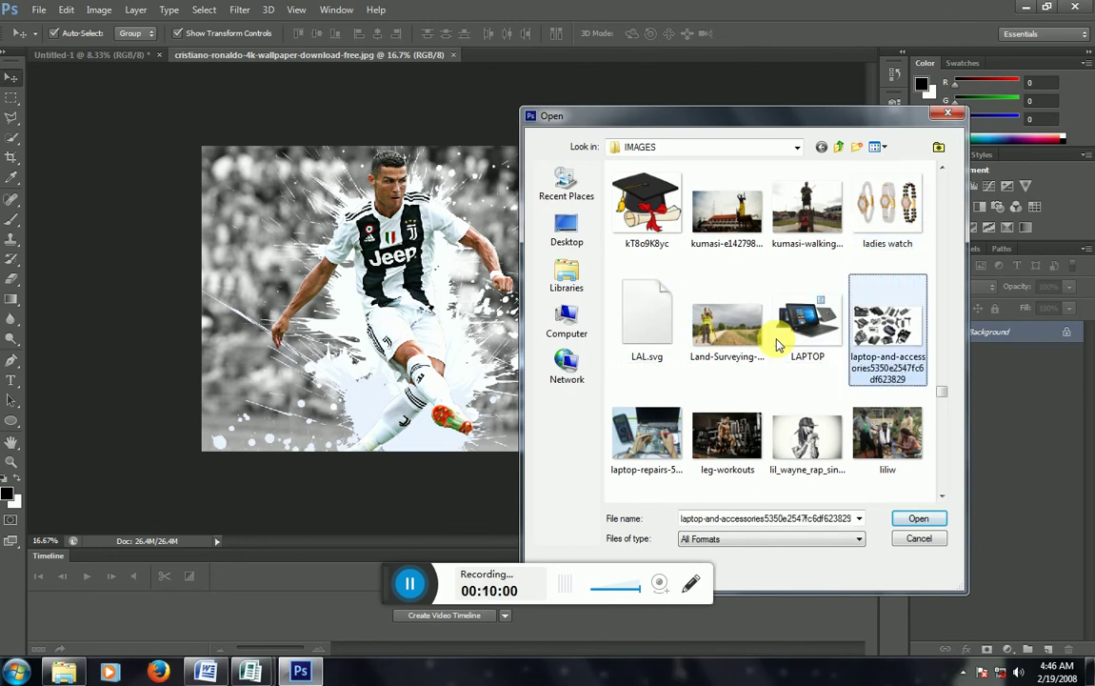
{"action": "key", "text": "Right"}
{"action": "key", "text": "Right"}
{"action": "key", "text": "Right"}
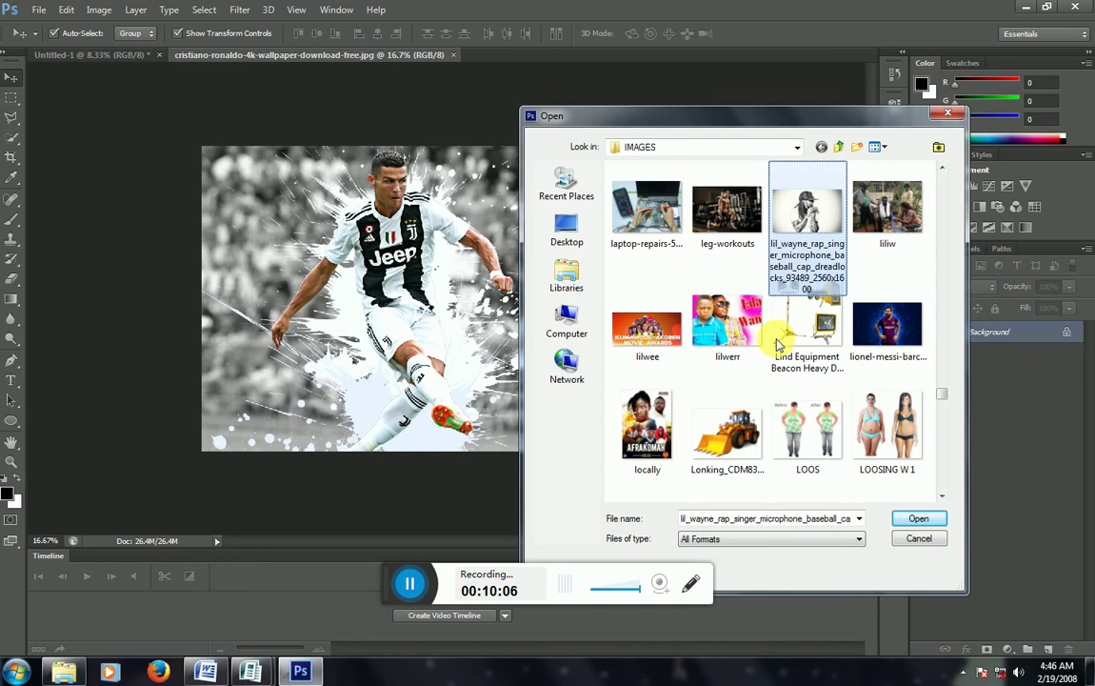
{"action": "key", "text": "Right"}
{"action": "key", "text": "Left"}
{"action": "key", "text": "Left"}
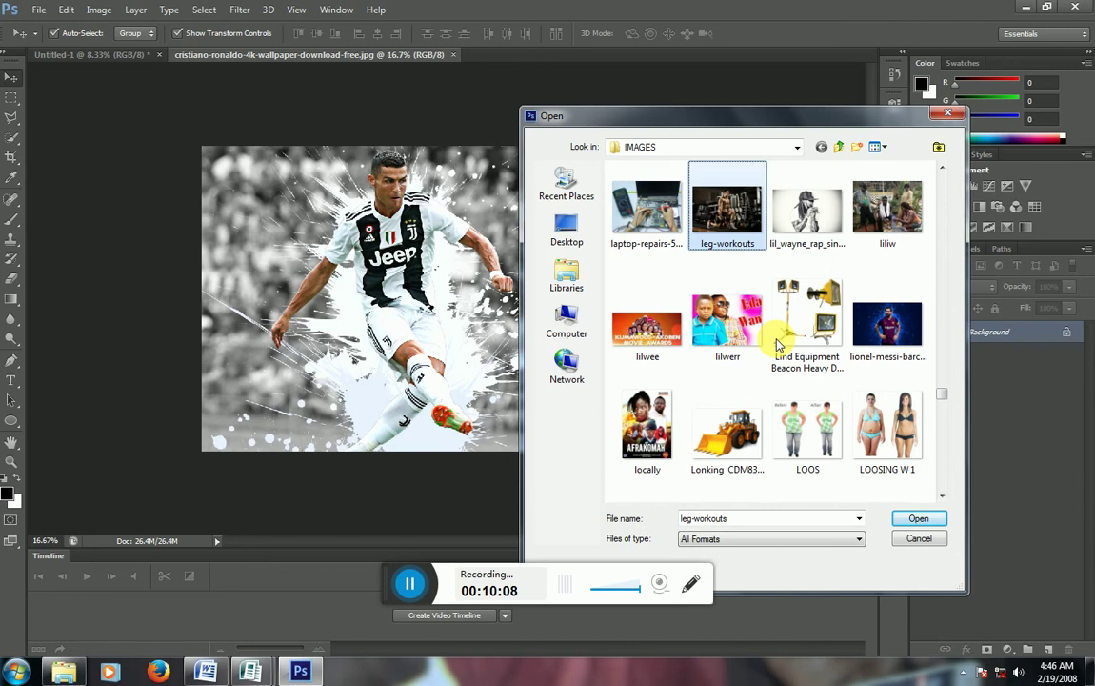
{"action": "key", "text": "e"}
{"action": "key", "text": "e"}
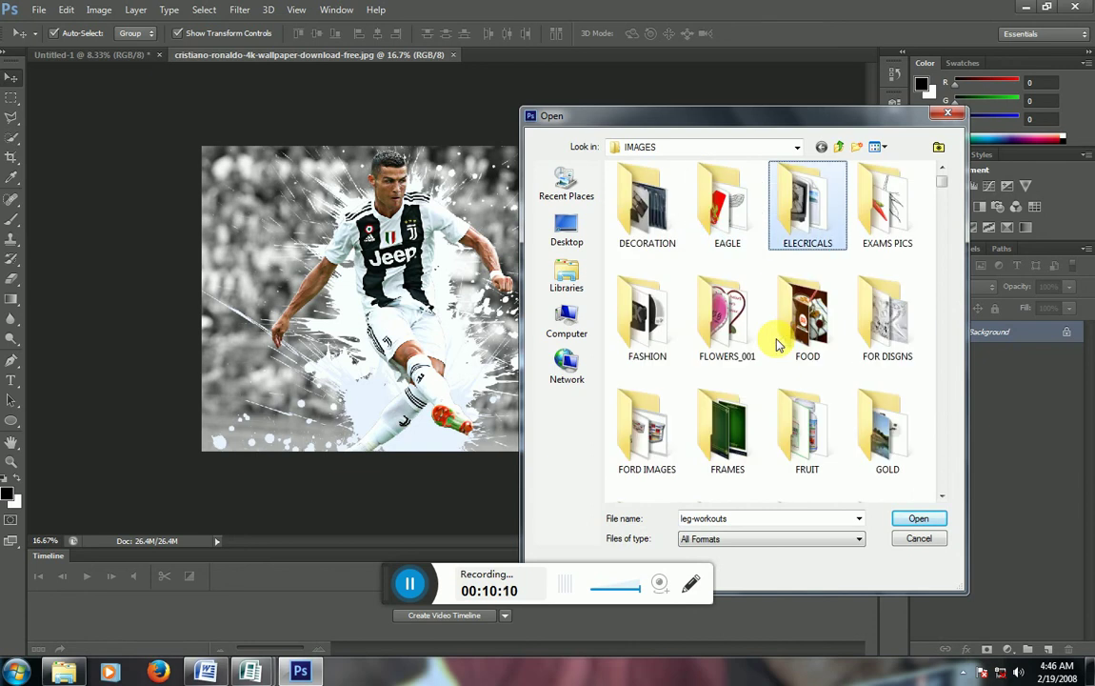
{"action": "key", "text": "l"}
{"action": "key", "text": "e"}
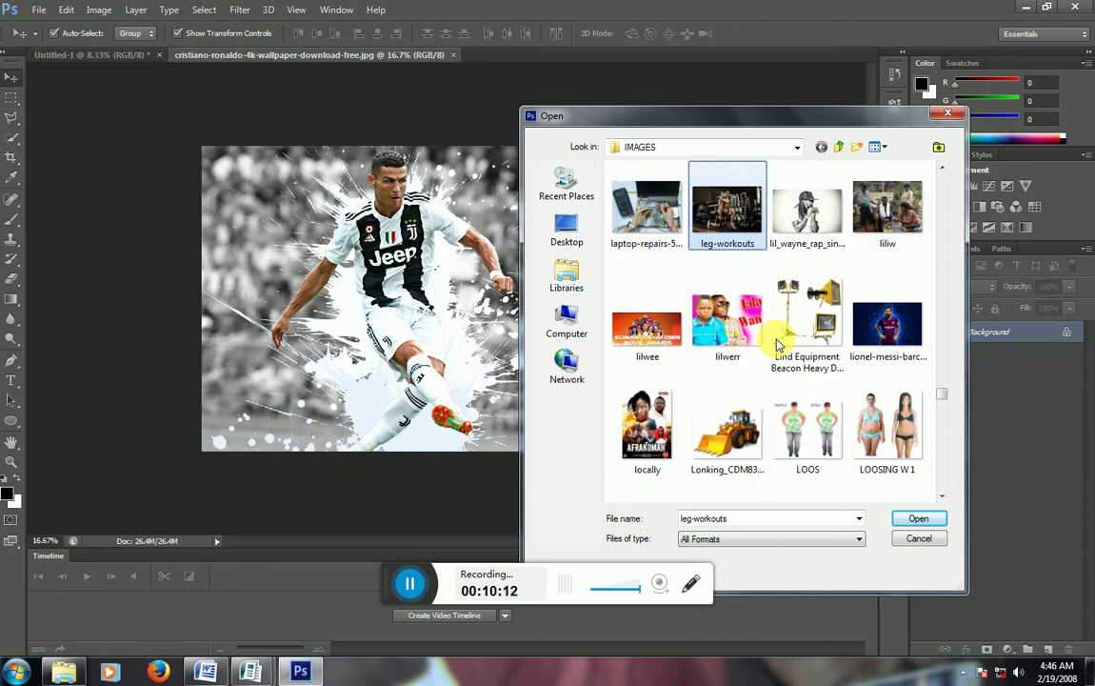
{"action": "key", "text": "l"}
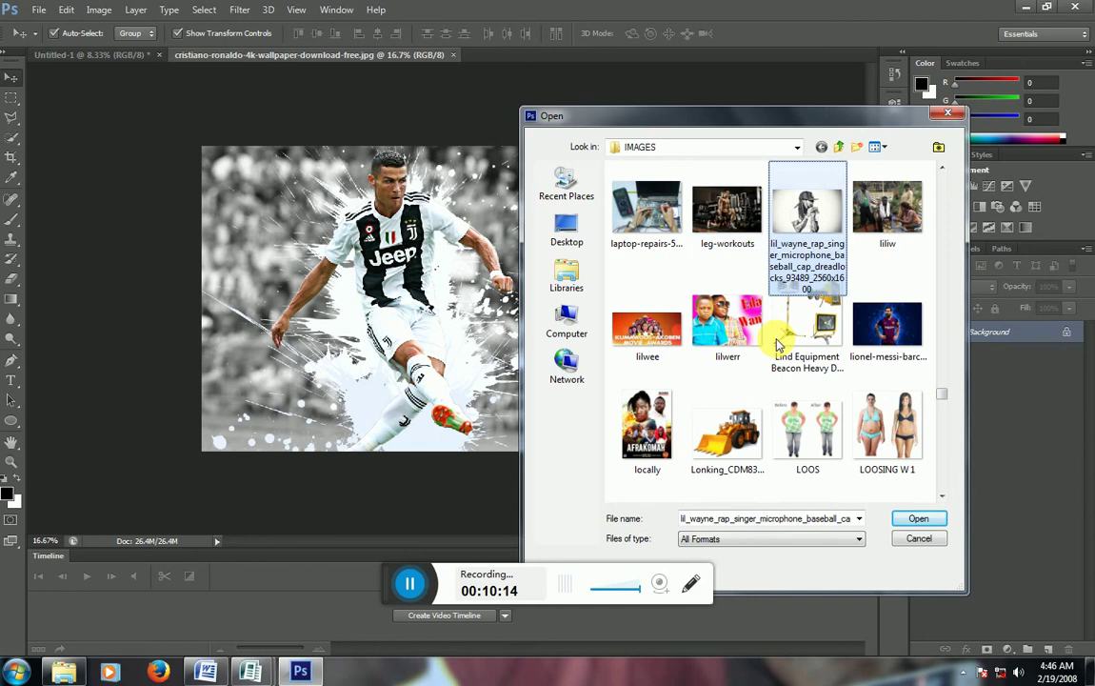
{"action": "key", "text": "l"}
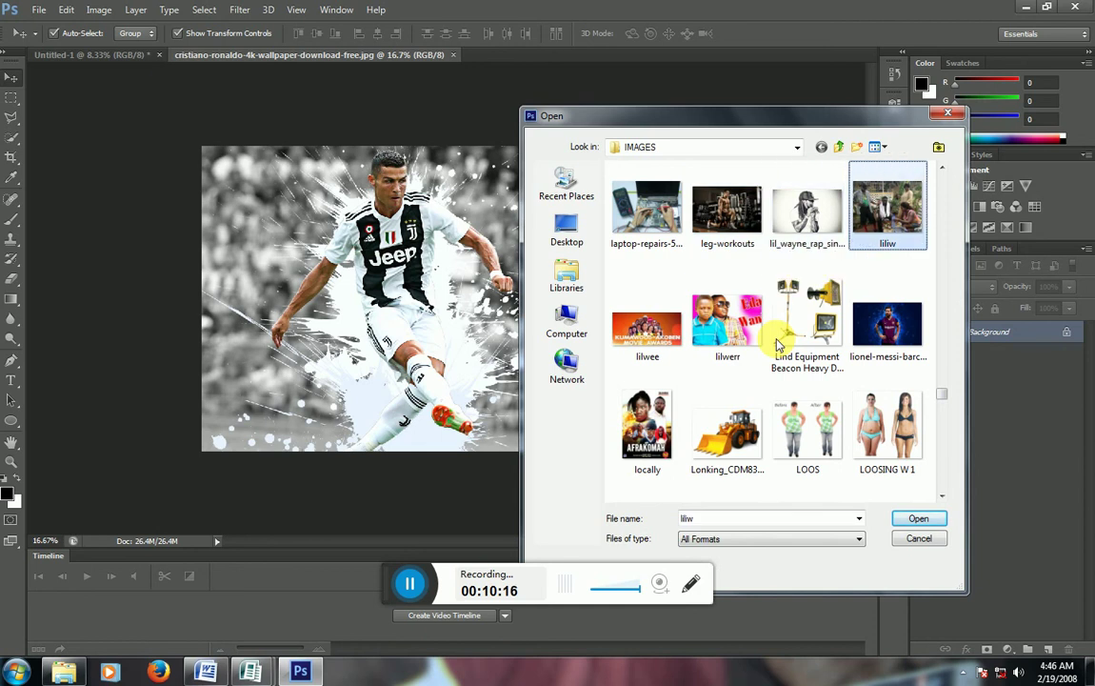
Scroll down to the footballer poster image, preview it, and close the preview
{"action": "scroll", "coordinate": [776, 344], "scroll_direction": "down", "scroll_amount": 3}
{"action": "scroll", "coordinate": [776, 348], "scroll_direction": "down", "scroll_amount": 3}
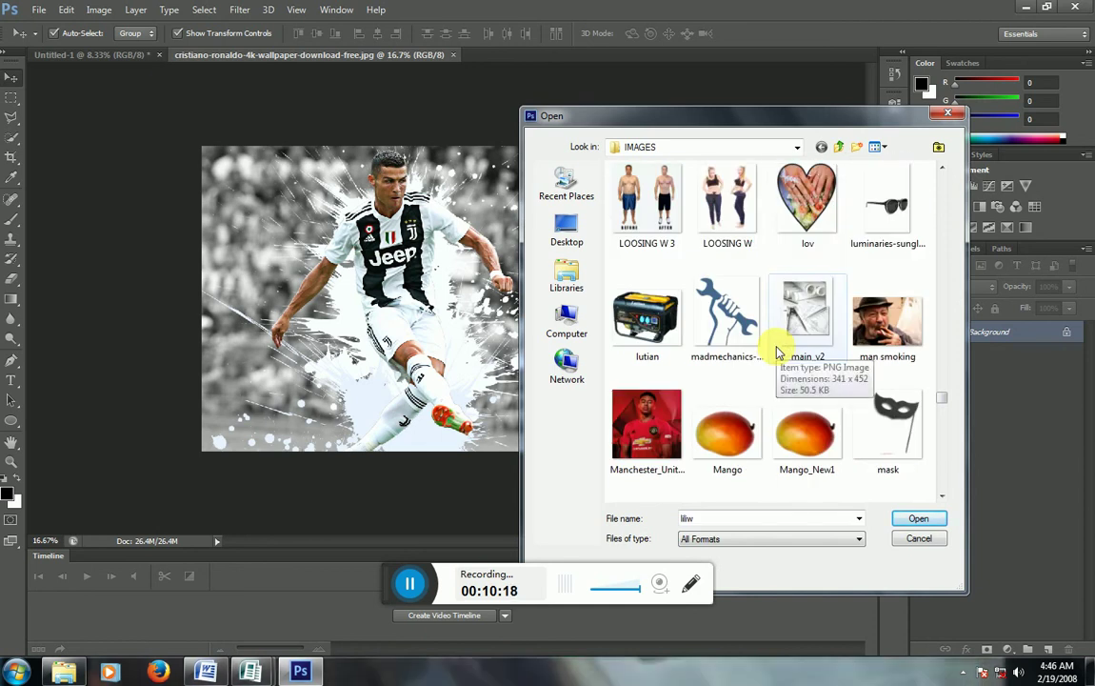
{"action": "scroll", "coordinate": [776, 350], "scroll_direction": "down", "scroll_amount": 3}
{"action": "scroll", "coordinate": [776, 350], "scroll_direction": "down", "scroll_amount": 3}
{"action": "scroll", "coordinate": [776, 351], "scroll_direction": "down", "scroll_amount": 2}
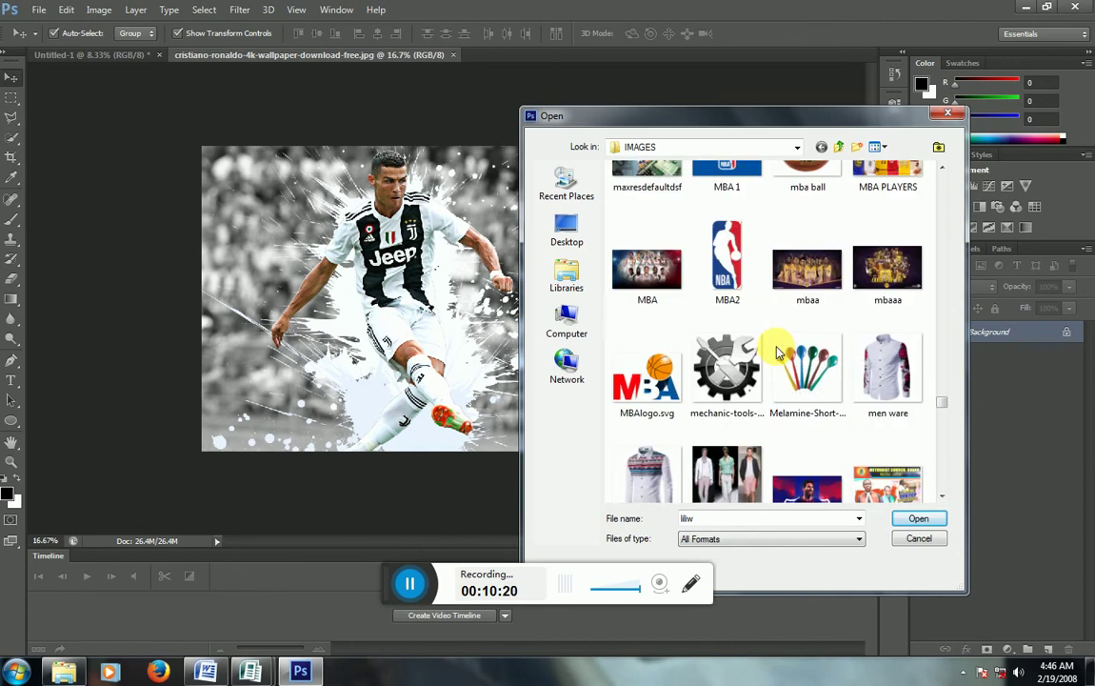
{"action": "scroll", "coordinate": [776, 350], "scroll_direction": "down", "scroll_amount": 2}
{"action": "left_click", "coordinate": [808, 345]}
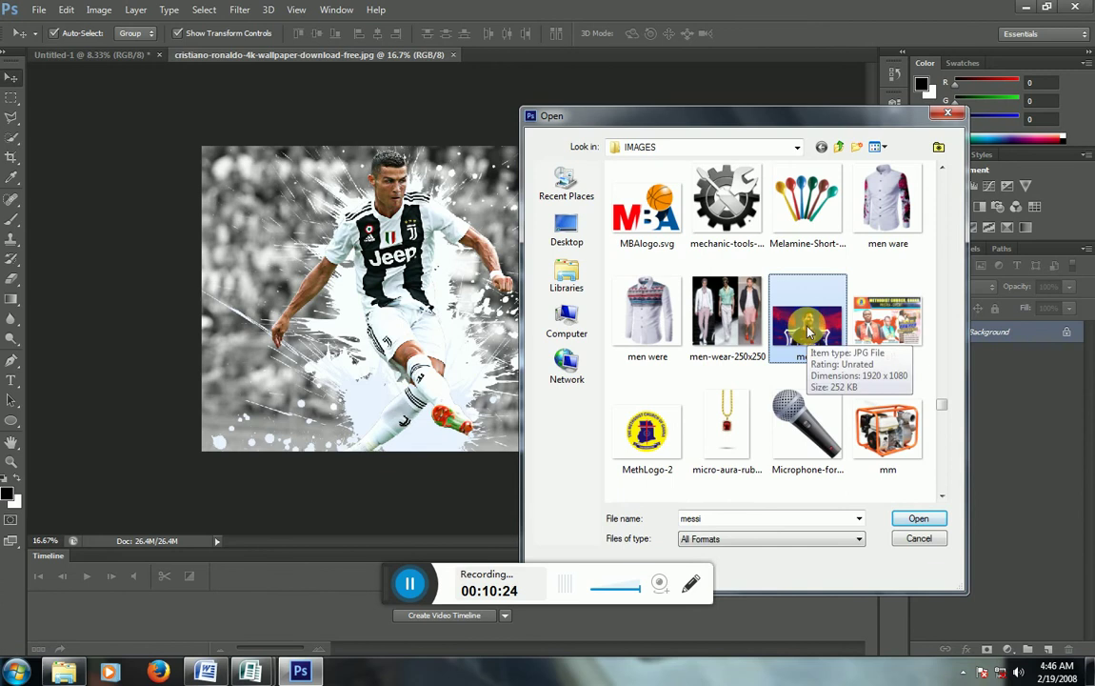
{"action": "right_click", "coordinate": [807, 335]}
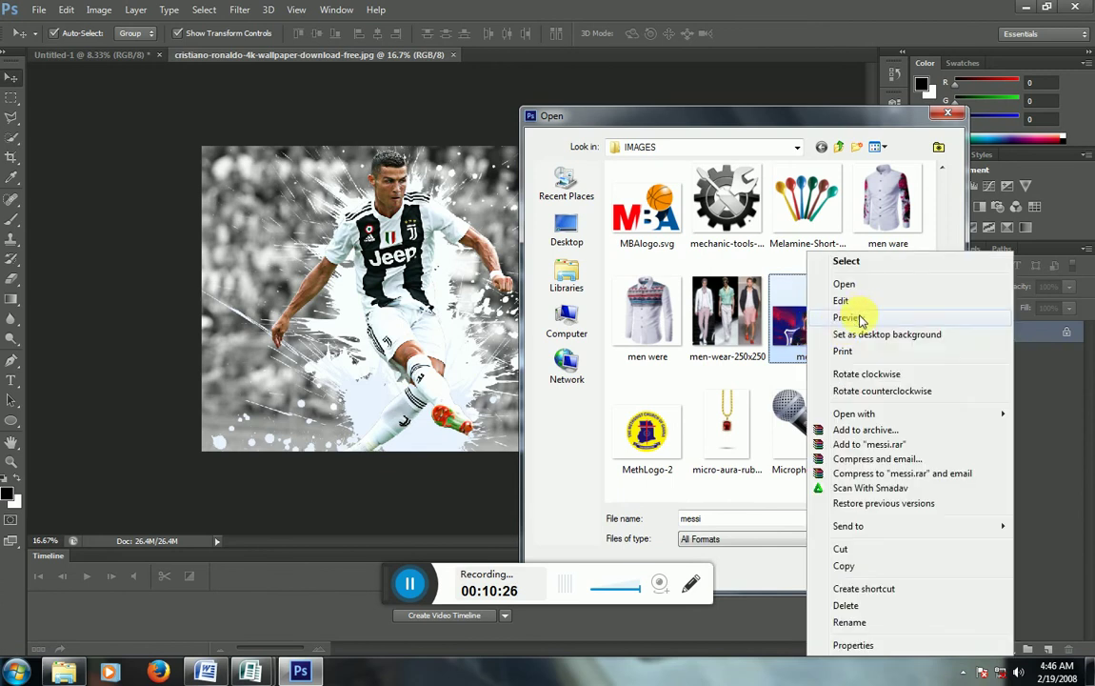
{"action": "key", "text": "Escape"}
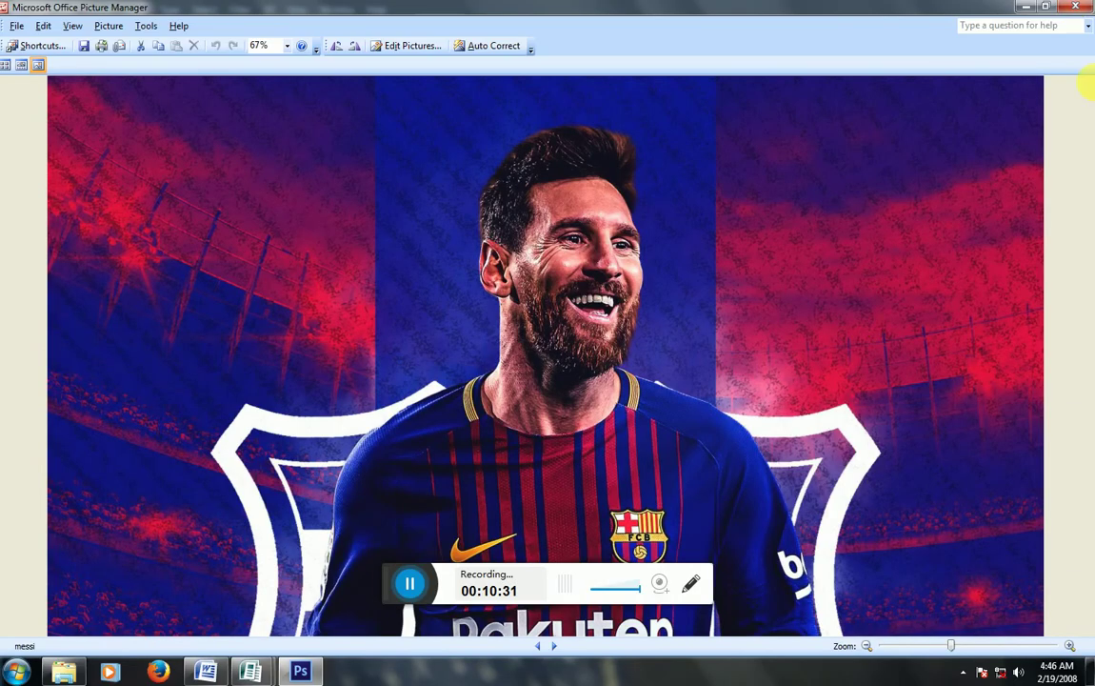
{"action": "left_click", "coordinate": [1076, 8]}
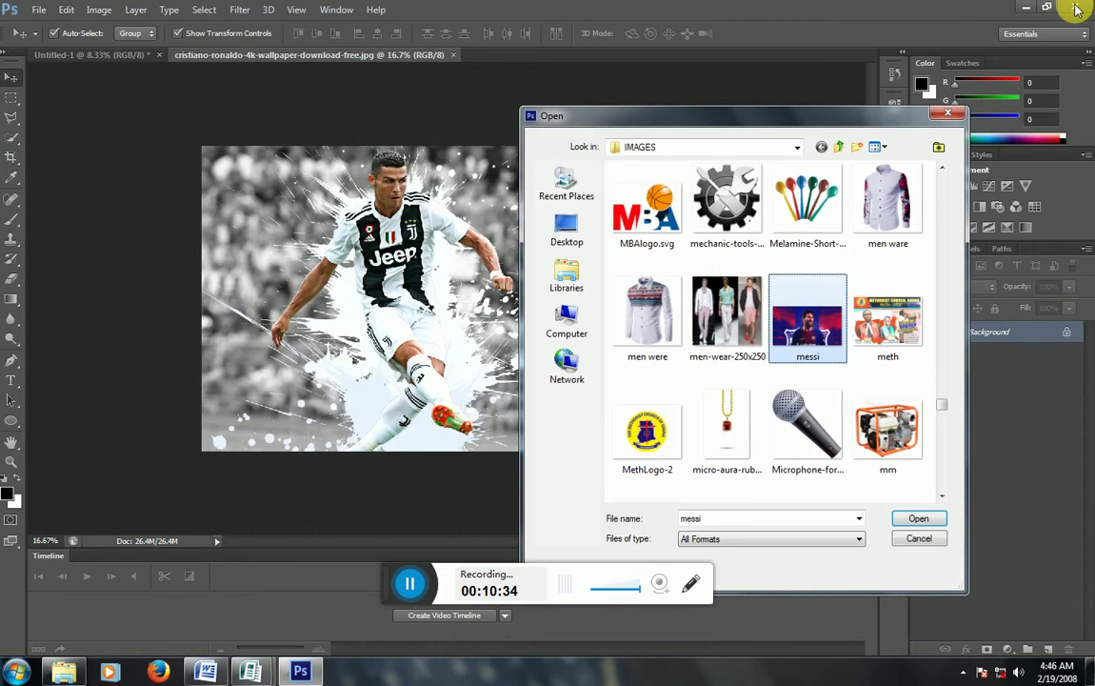
Scroll further through the file list past NSS LOGO and jump to files starting with 'le'
{"action": "scroll", "coordinate": [795, 244], "scroll_direction": "down", "scroll_amount": 2}
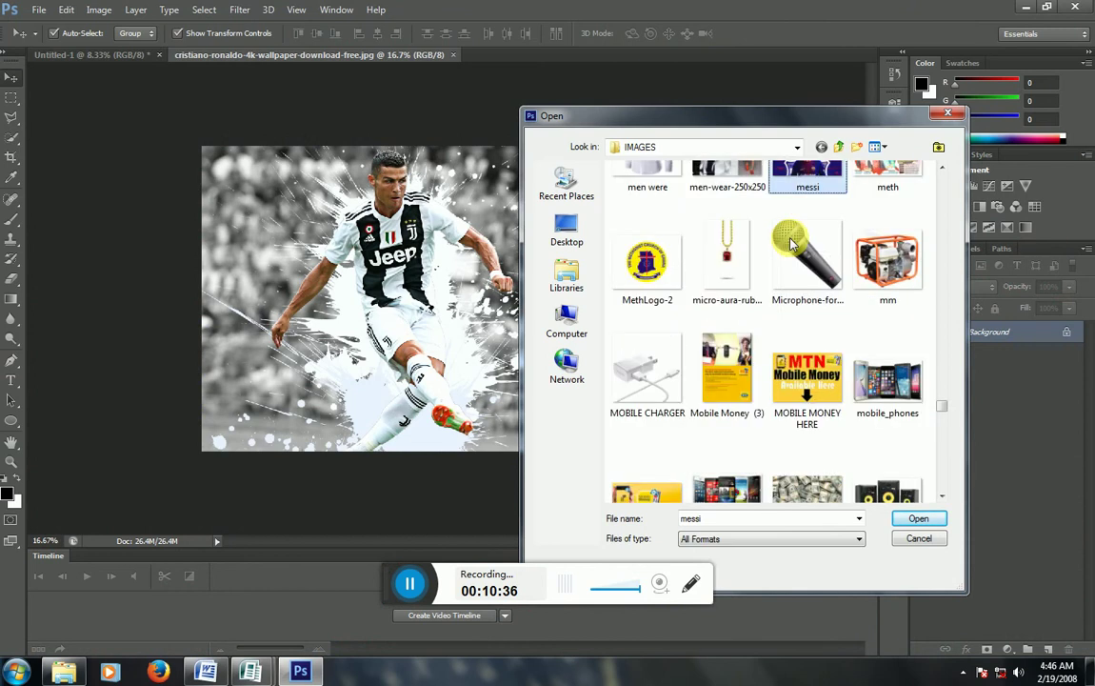
{"action": "scroll", "coordinate": [791, 244], "scroll_direction": "down", "scroll_amount": 2}
{"action": "scroll", "coordinate": [791, 244], "scroll_direction": "down", "scroll_amount": 2}
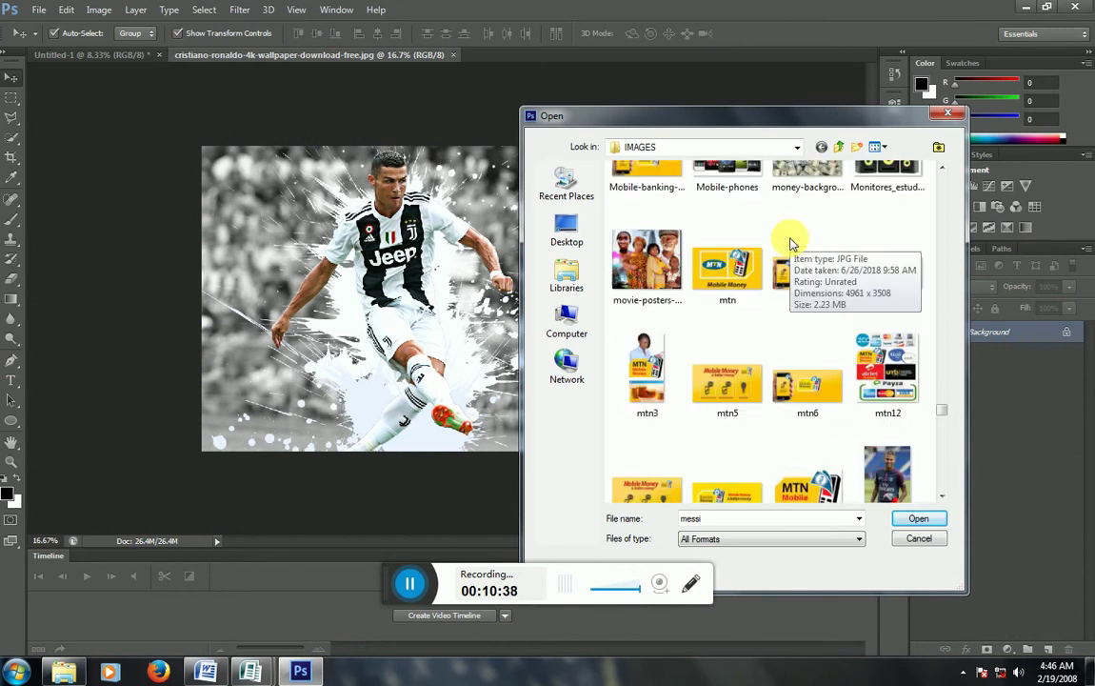
{"action": "scroll", "coordinate": [791, 244], "scroll_direction": "down", "scroll_amount": 2}
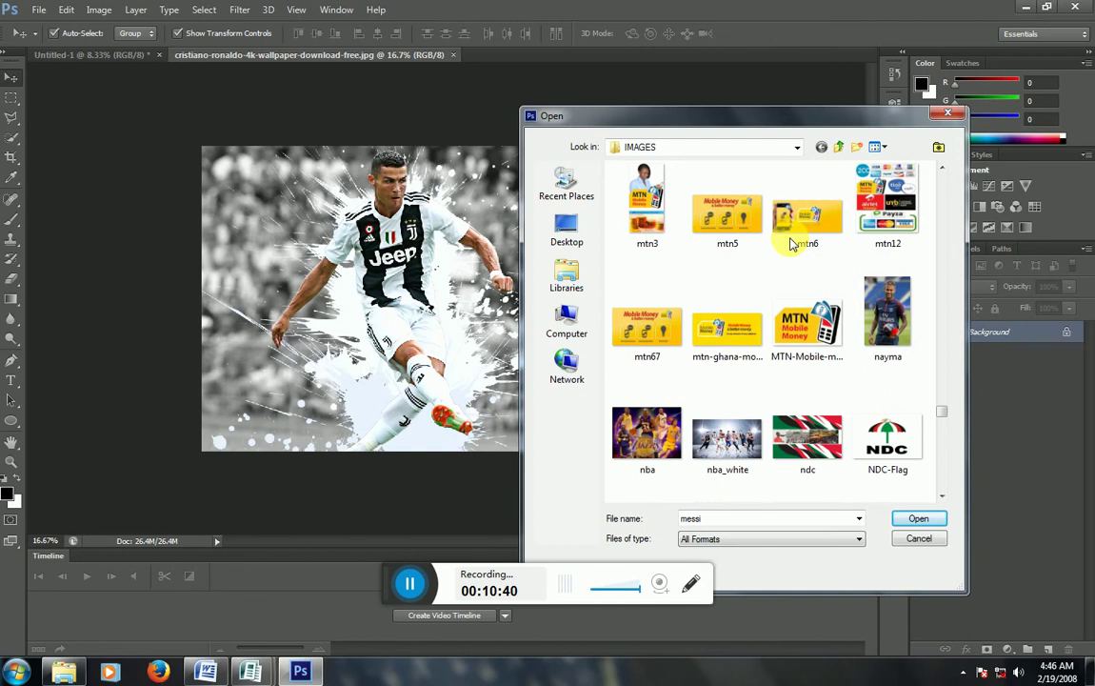
{"action": "scroll", "coordinate": [790, 244], "scroll_direction": "down", "scroll_amount": 2}
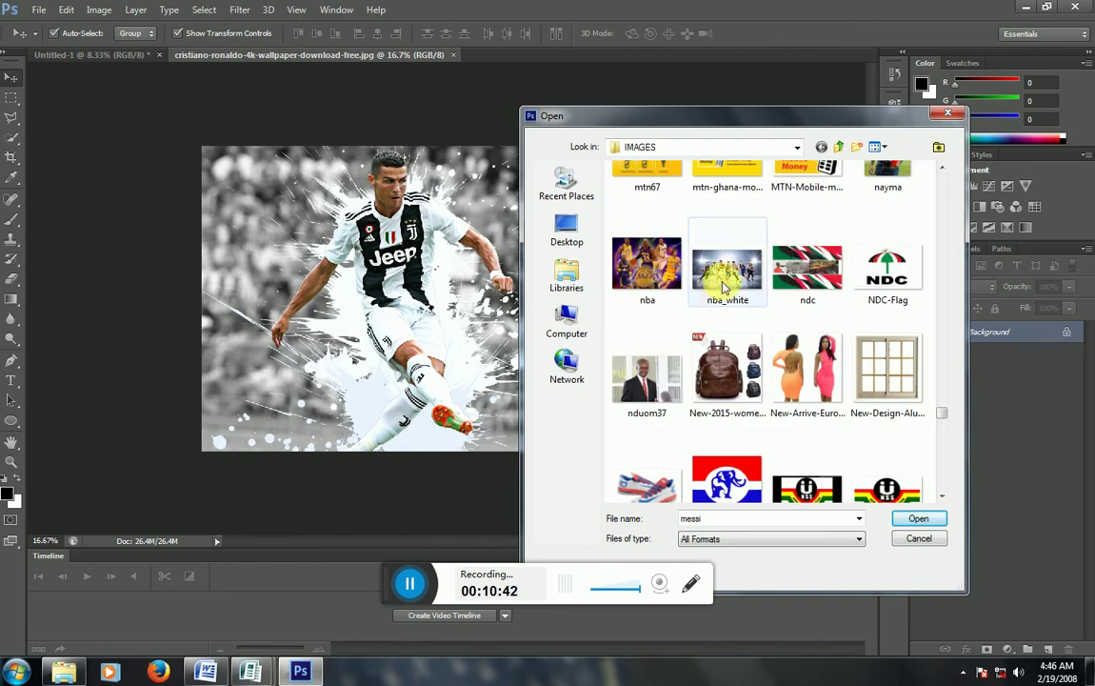
{"action": "scroll", "coordinate": [811, 277], "scroll_direction": "down", "scroll_amount": 2}
{"action": "left_click", "coordinate": [809, 324]}
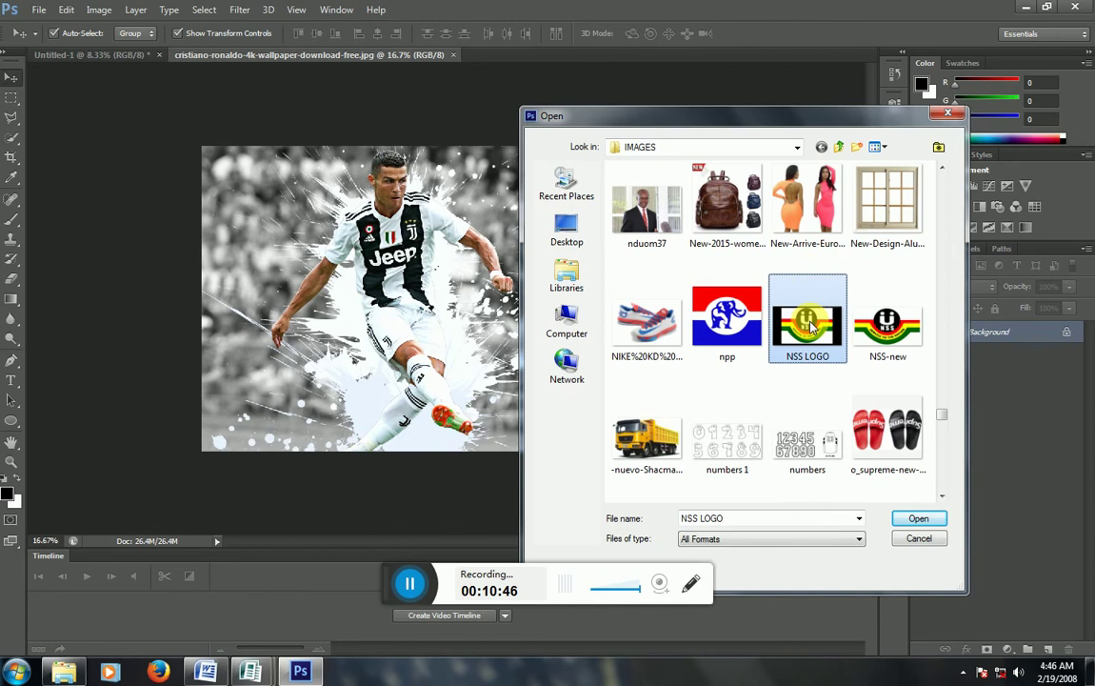
{"action": "type", "text": "leg-workouts"}
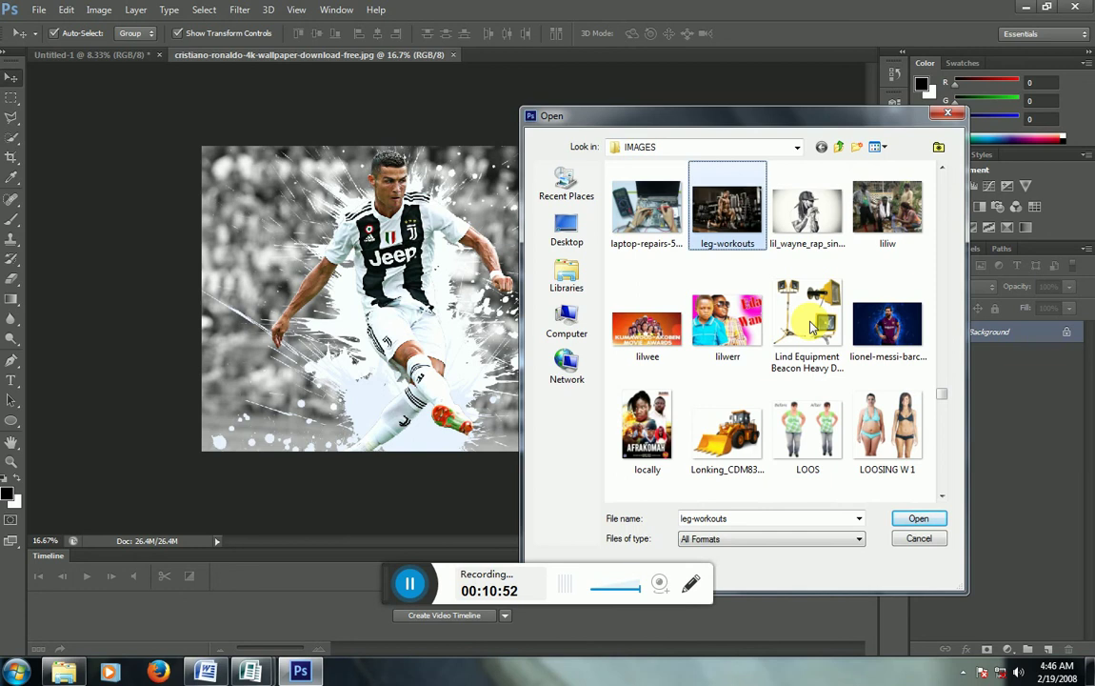
Preview lionel-messi-barcelona-3261 in Picture Manager, close it, then open the photo in Photoshop
{"action": "left_click", "coordinate": [884, 326]}
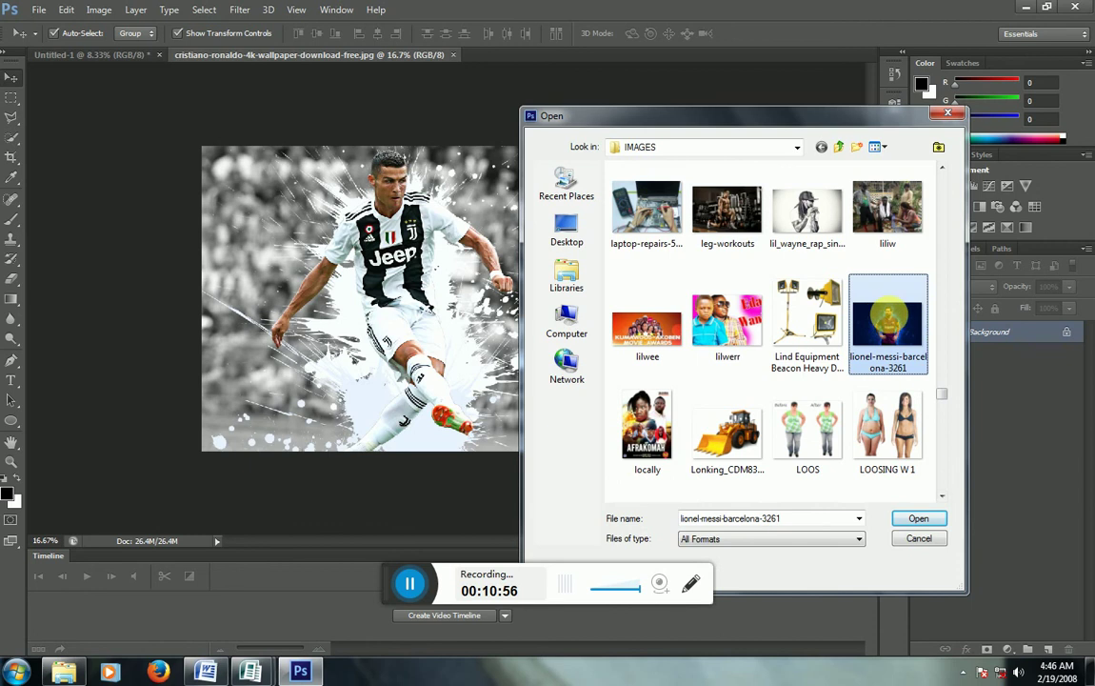
{"action": "right_click", "coordinate": [886, 321]}
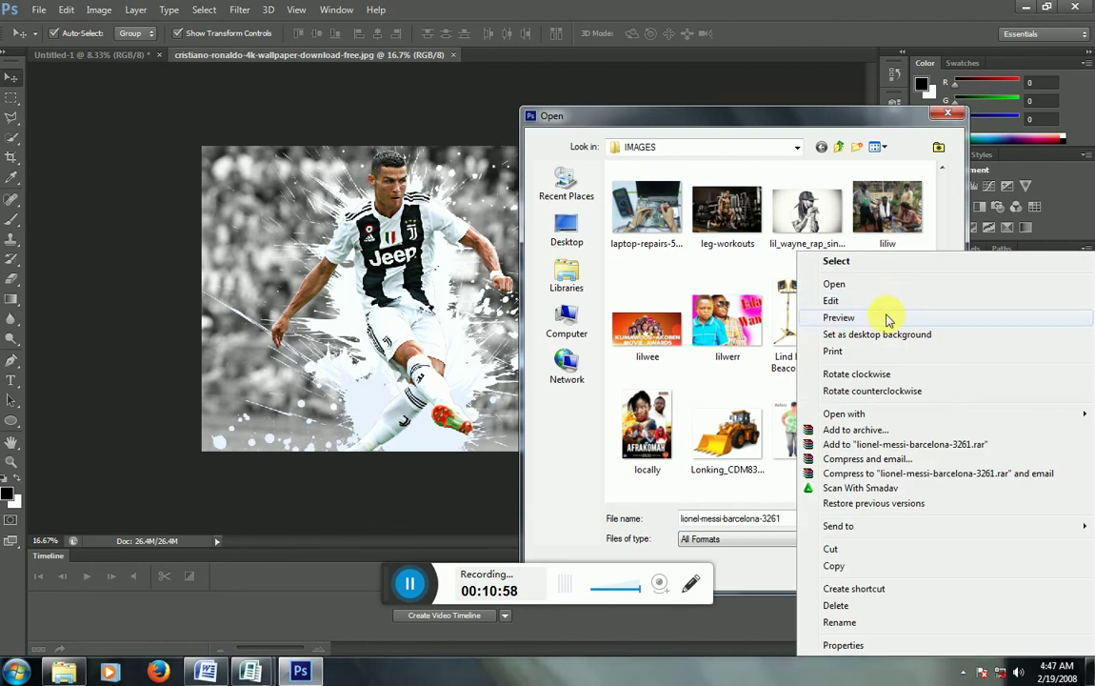
{"action": "key", "text": "Escape"}
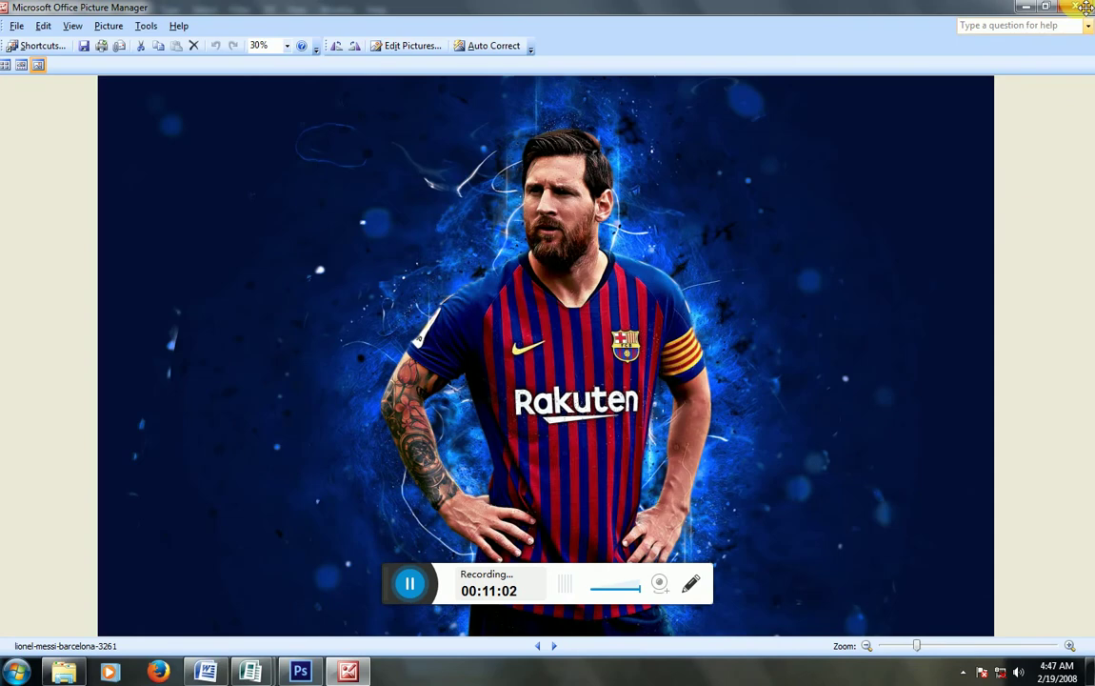
{"action": "left_click", "coordinate": [1077, 8]}
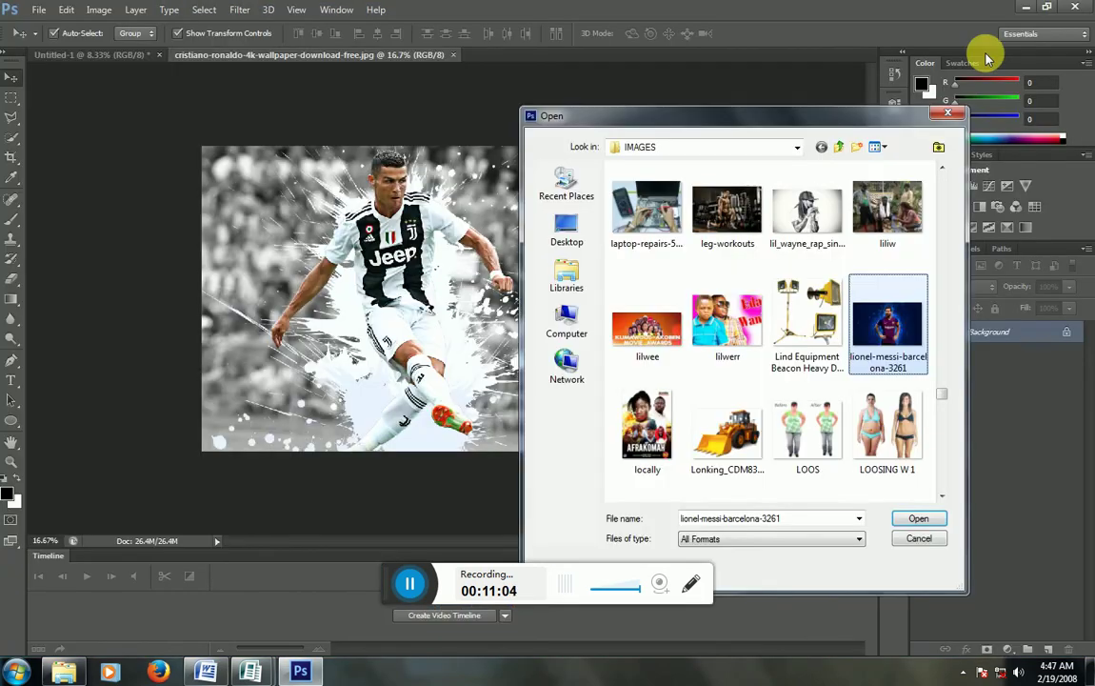
{"action": "double_click", "coordinate": [886, 316]}
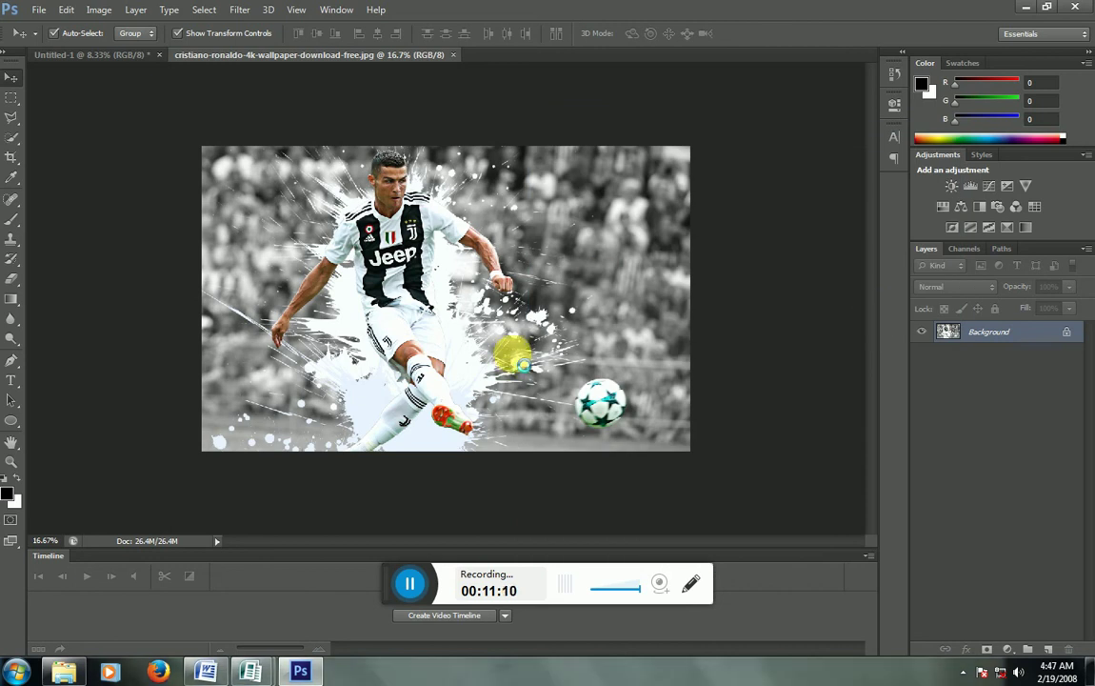
Drag the Ronaldo wallpaper into Untitled-1 as Layer 1, enlarge it with Free Transform, and shift it left
{"action": "left_click", "coordinate": [245, 55]}
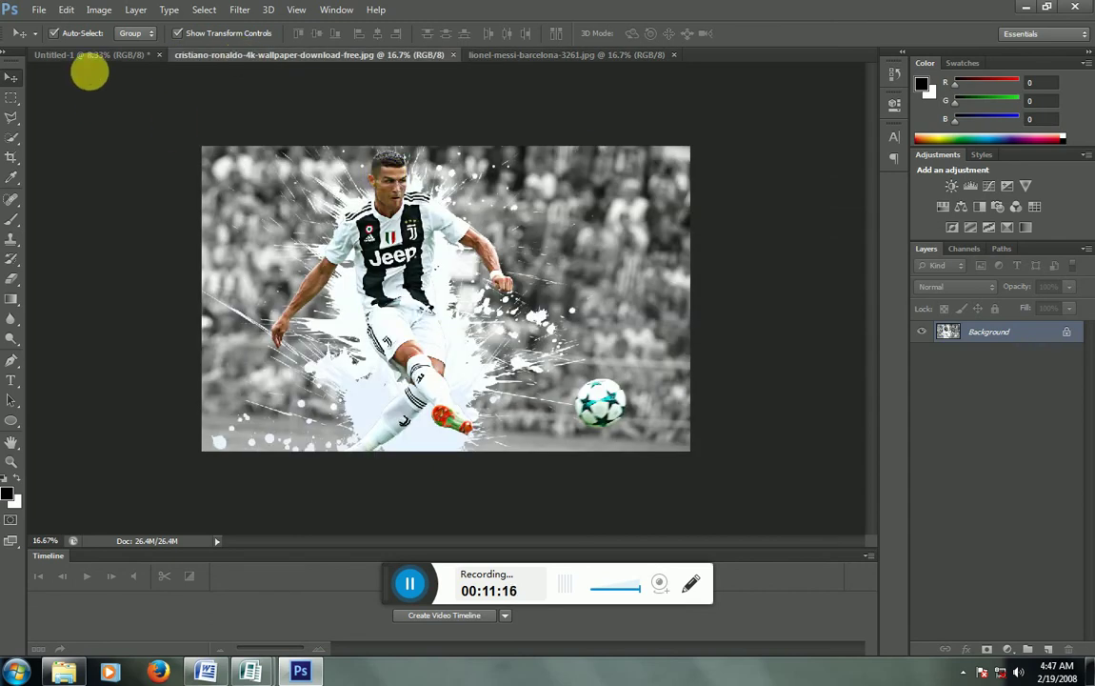
{"action": "left_click_drag", "start_coordinate": [93, 57], "coordinate": [274, 227]}
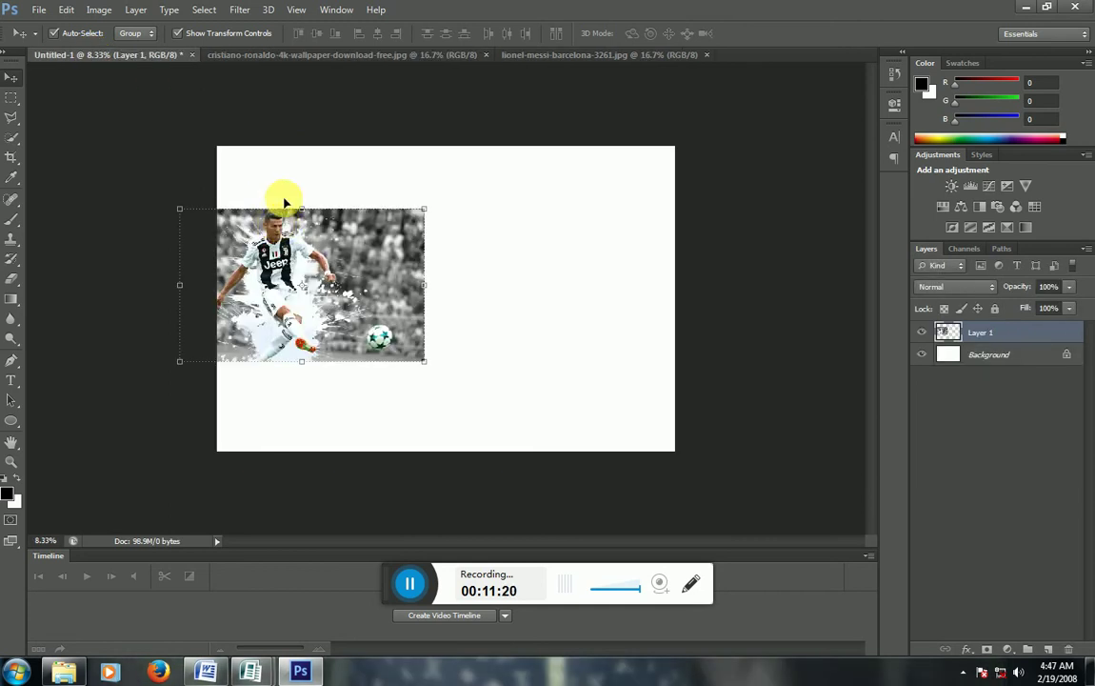
{"action": "mouse_move", "coordinate": [278, 220]}
{"action": "left_mouse_down"}
{"action": "mouse_move", "coordinate": [286, 174]}
{"action": "mouse_move", "coordinate": [435, 308]}
{"action": "mouse_move", "coordinate": [551, 439]}
{"action": "mouse_move", "coordinate": [626, 451]}
{"action": "left_mouse_up"}
{"action": "key", "text": "ctrl+t"}
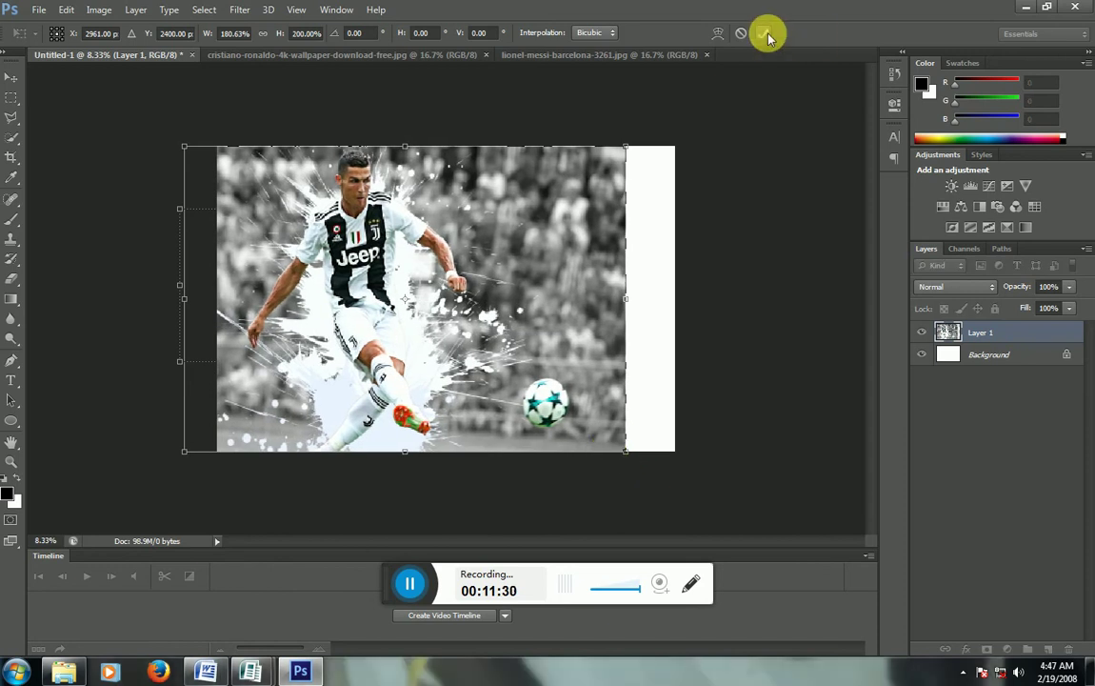
{"action": "left_click", "coordinate": [766, 35]}
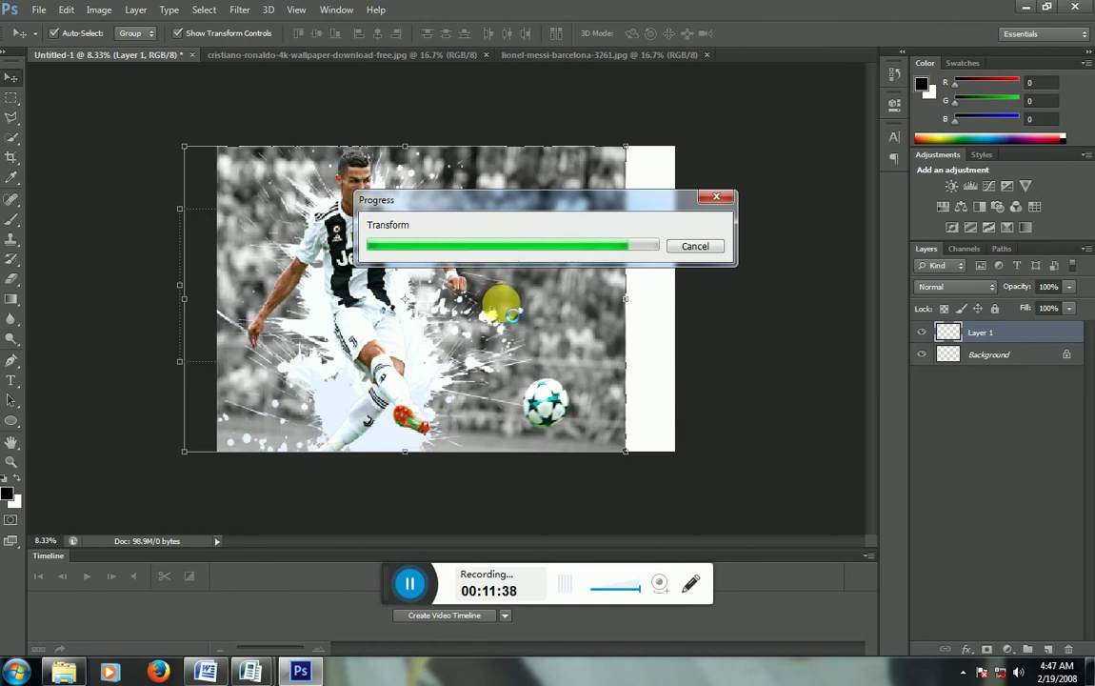
{"action": "left_click_drag", "start_coordinate": [506, 302], "coordinate": [489, 298]}
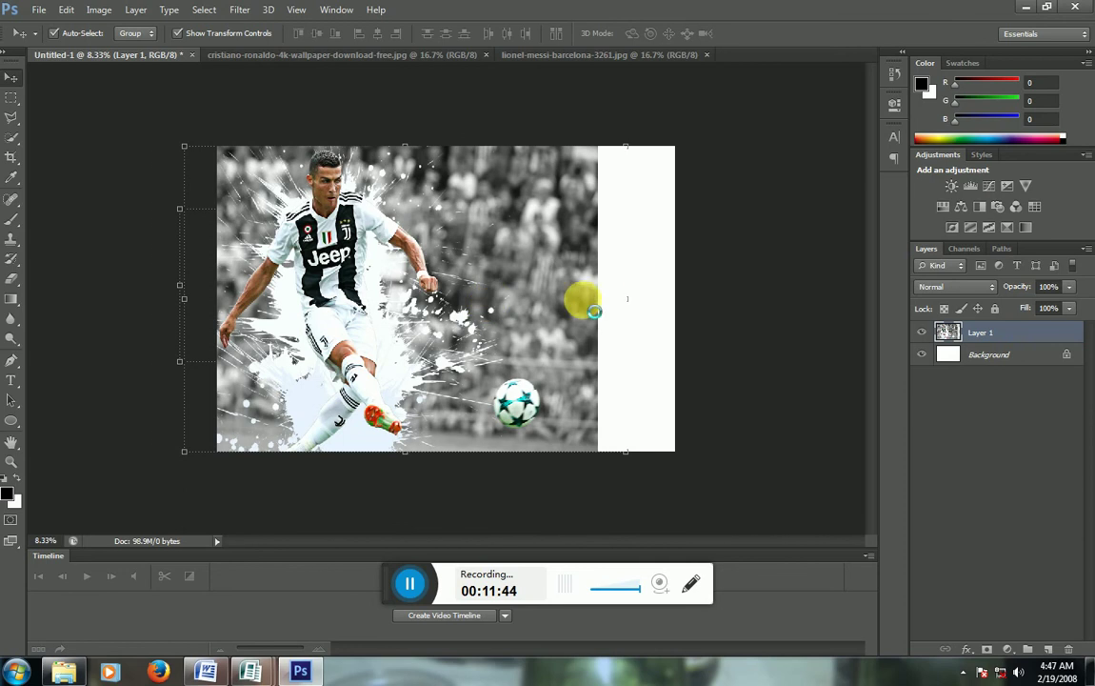
{"action": "left_click", "coordinate": [244, 100]}
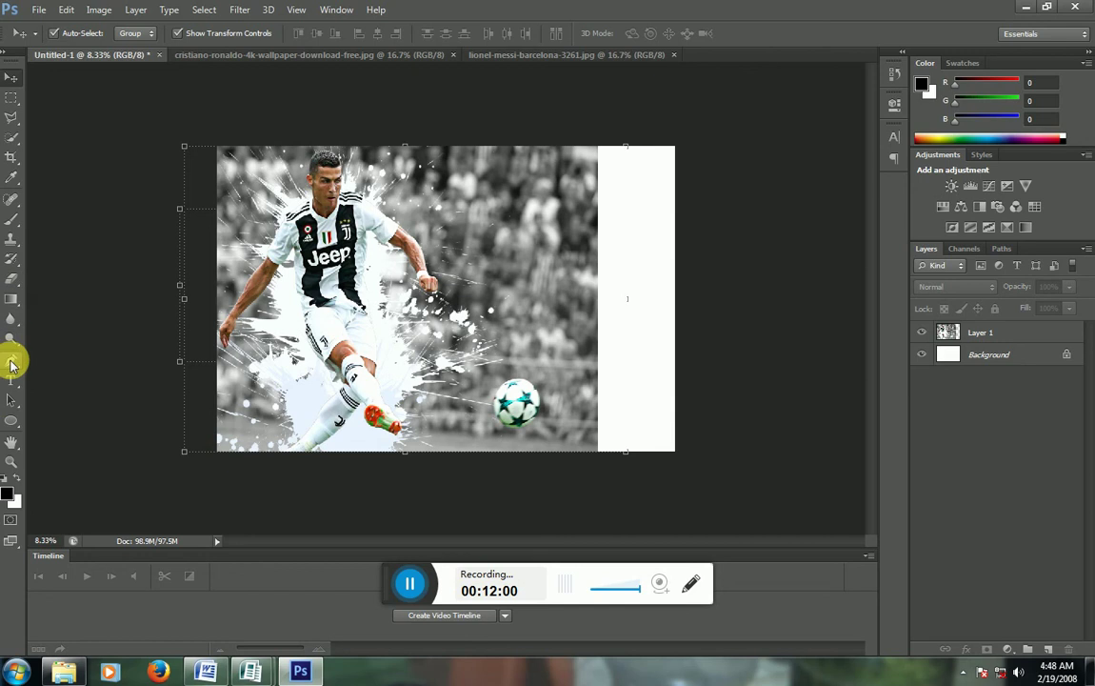
{"action": "left_click", "coordinate": [11, 360]}
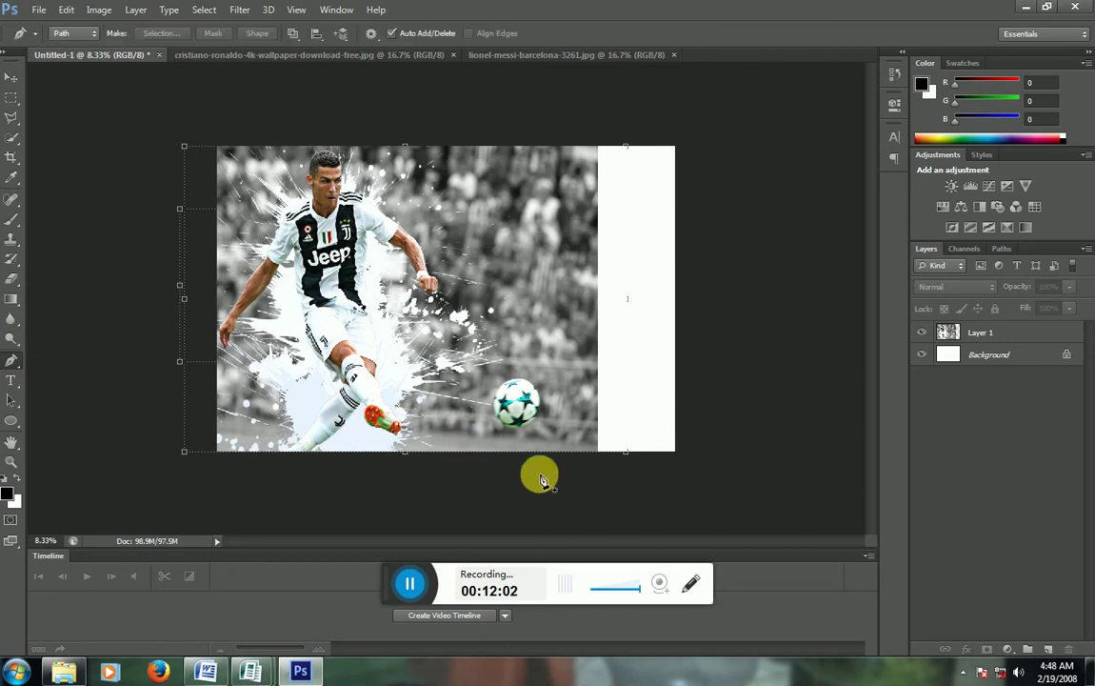
{"action": "left_click", "coordinate": [451, 462]}
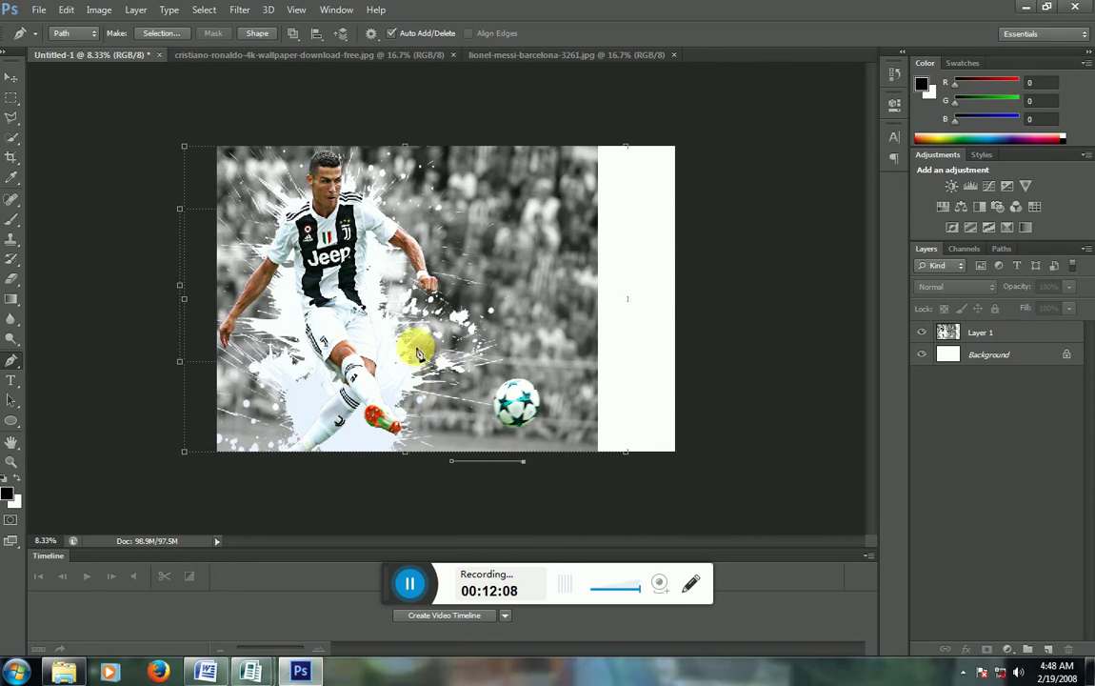
{"action": "left_click", "coordinate": [413, 331]}
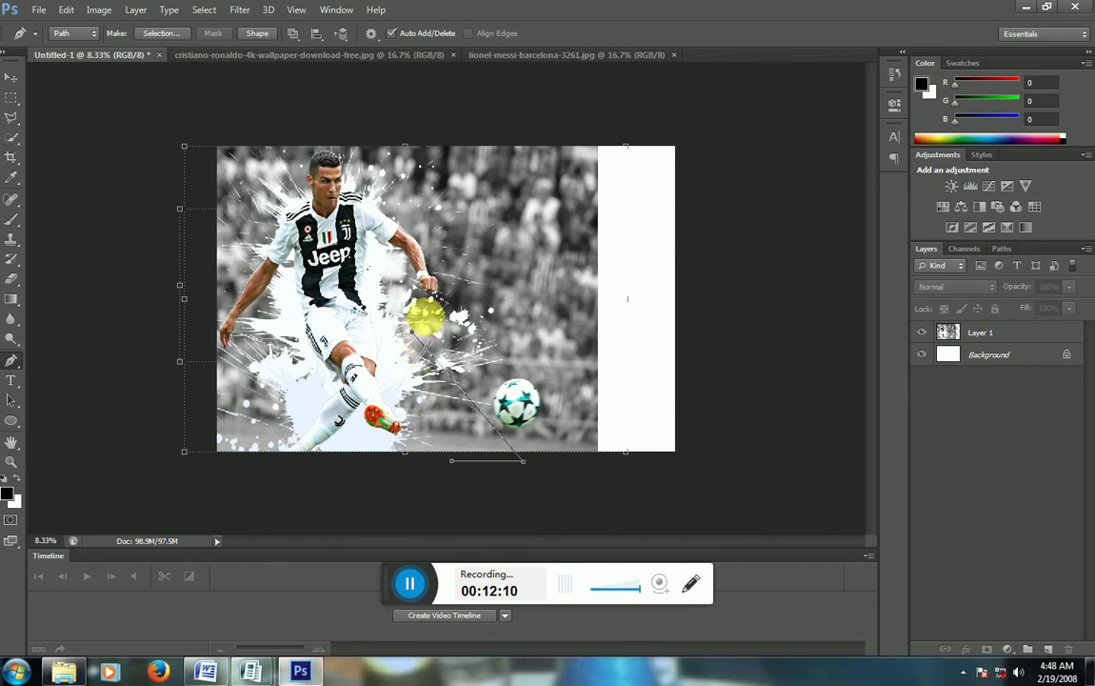
{"action": "left_click", "coordinate": [461, 266]}
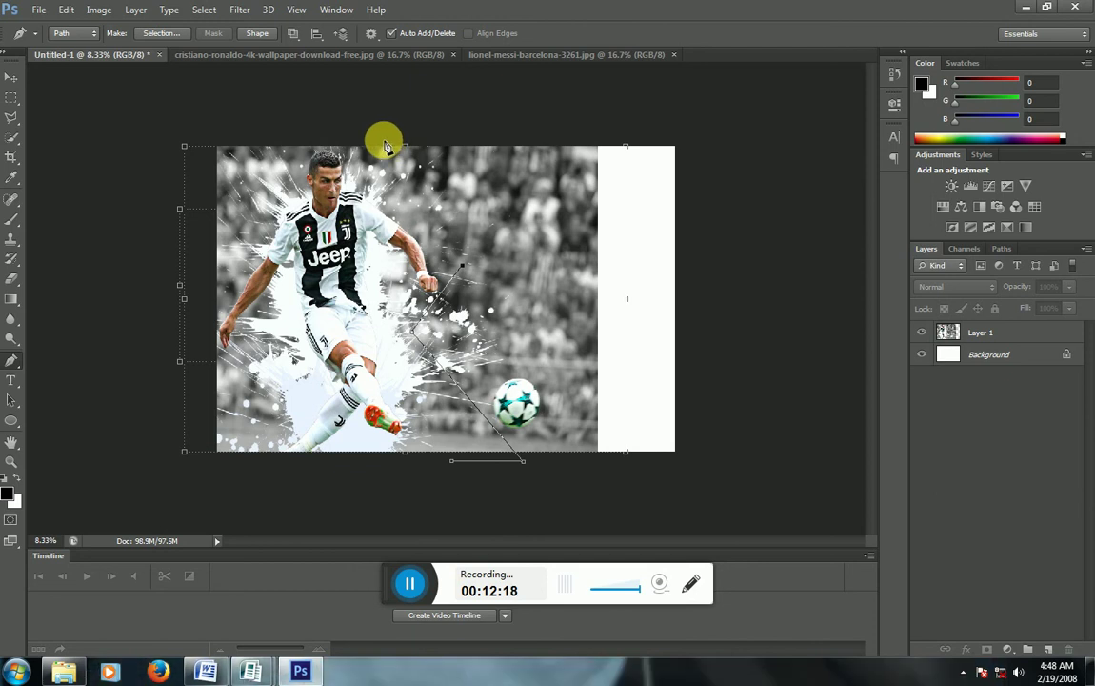
{"action": "left_click", "coordinate": [384, 141]}
{"action": "left_click", "coordinate": [675, 139]}
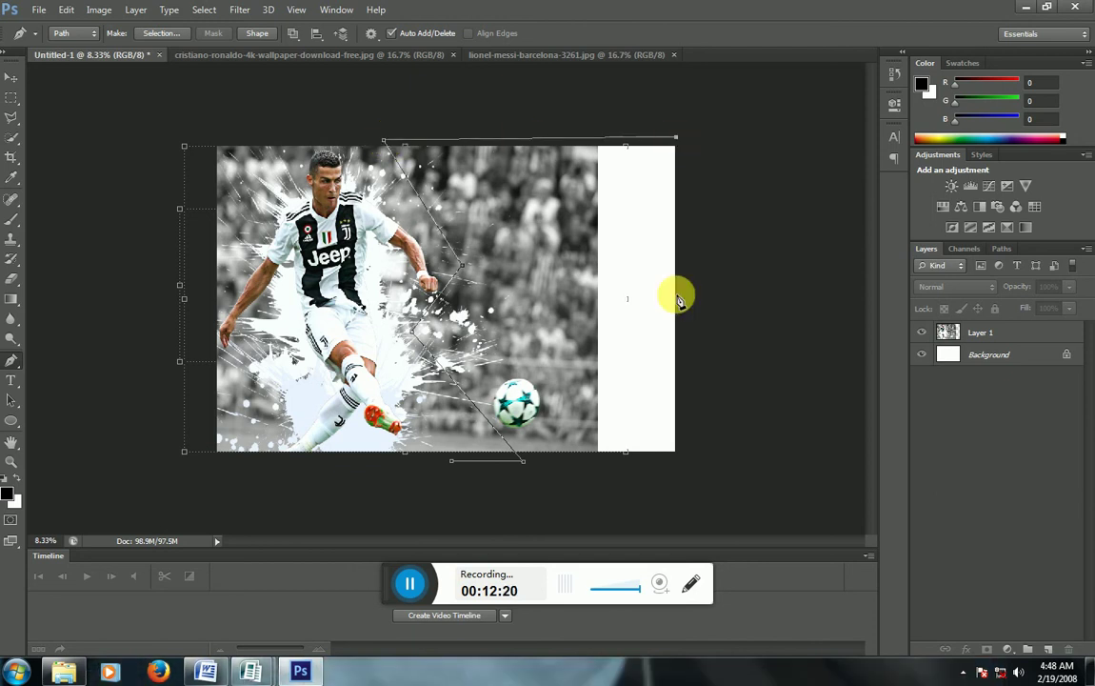
{"action": "left_click", "coordinate": [670, 471]}
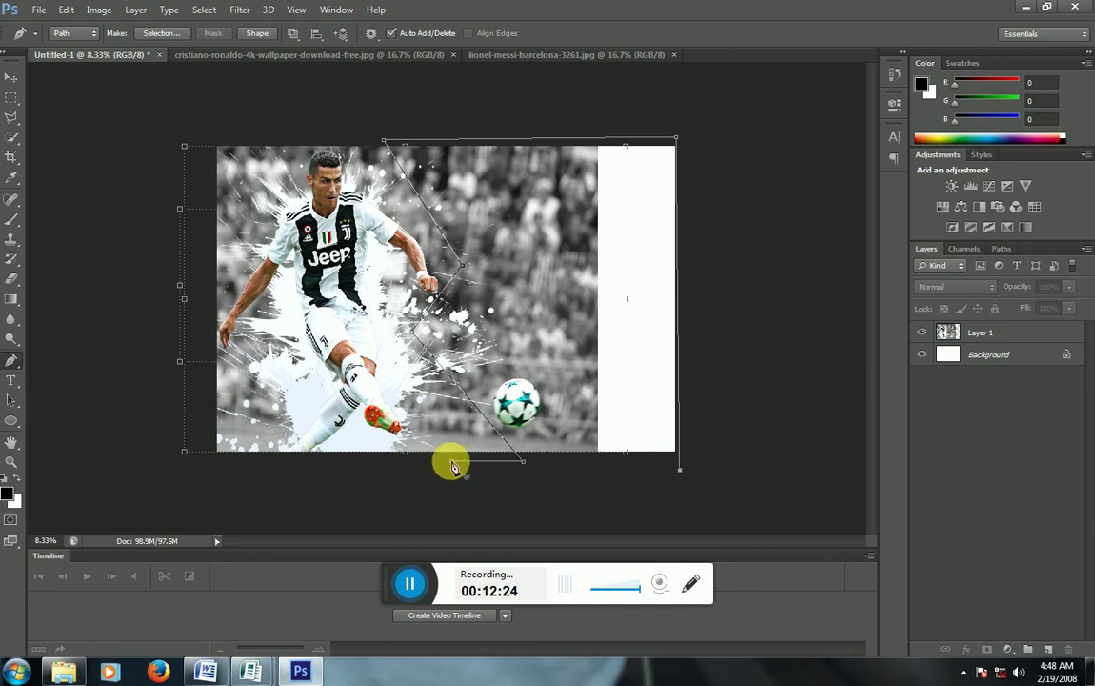
{"action": "left_click", "coordinate": [453, 466]}
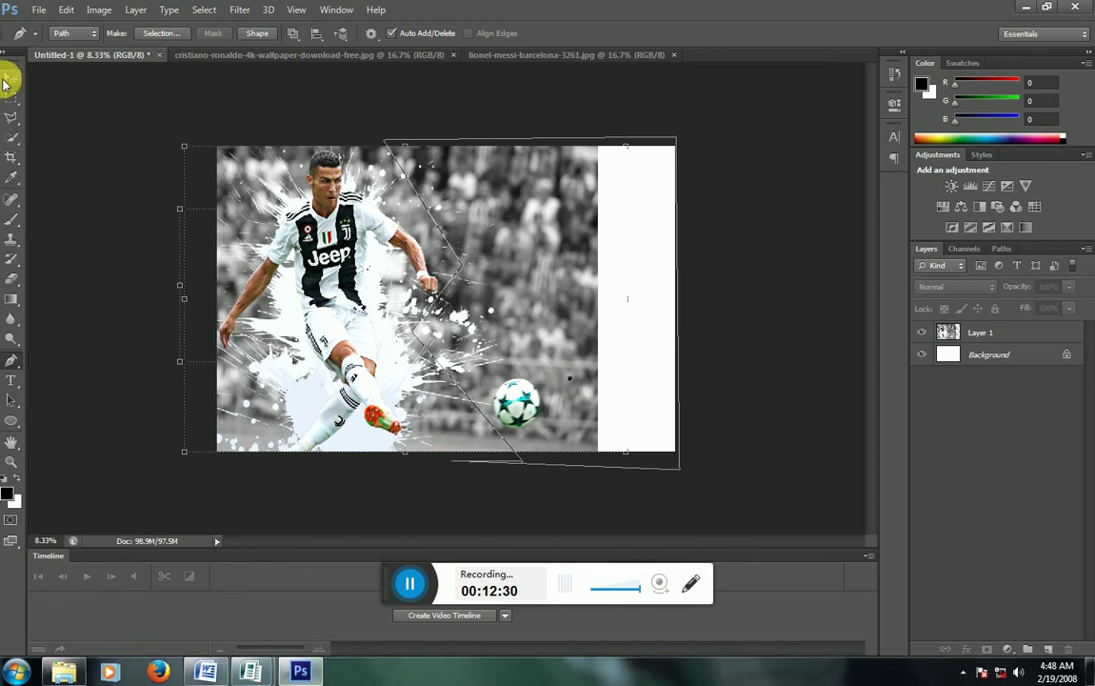
{"action": "right_click", "coordinate": [510, 249]}
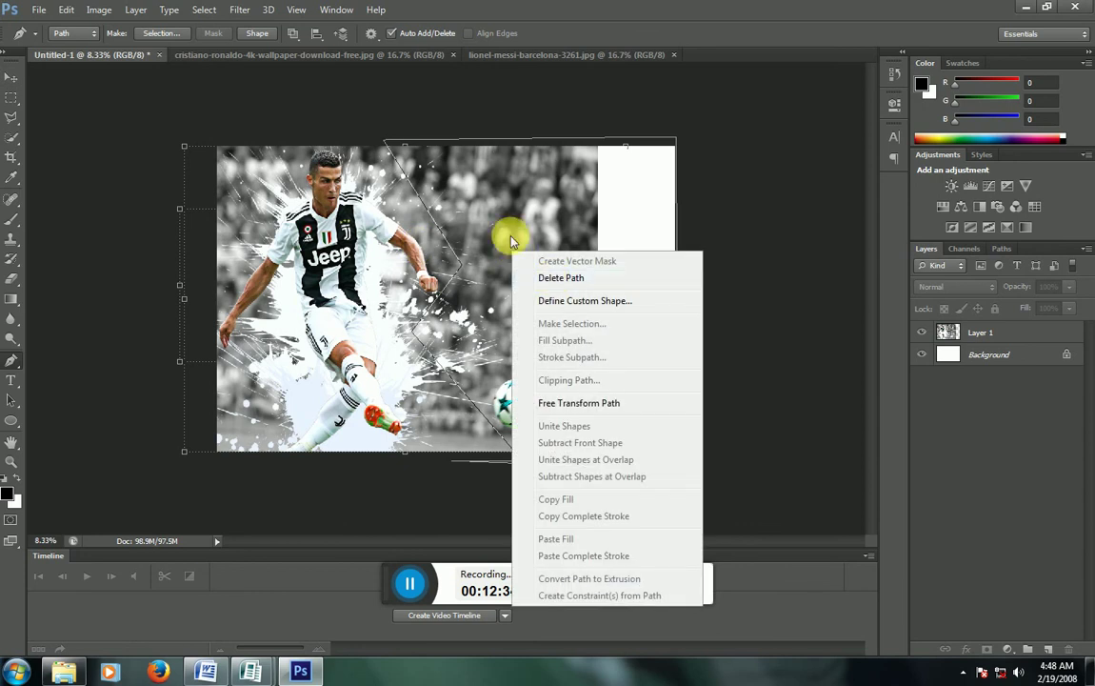
{"action": "left_click", "coordinate": [509, 235]}
{"action": "right_click", "coordinate": [511, 231]}
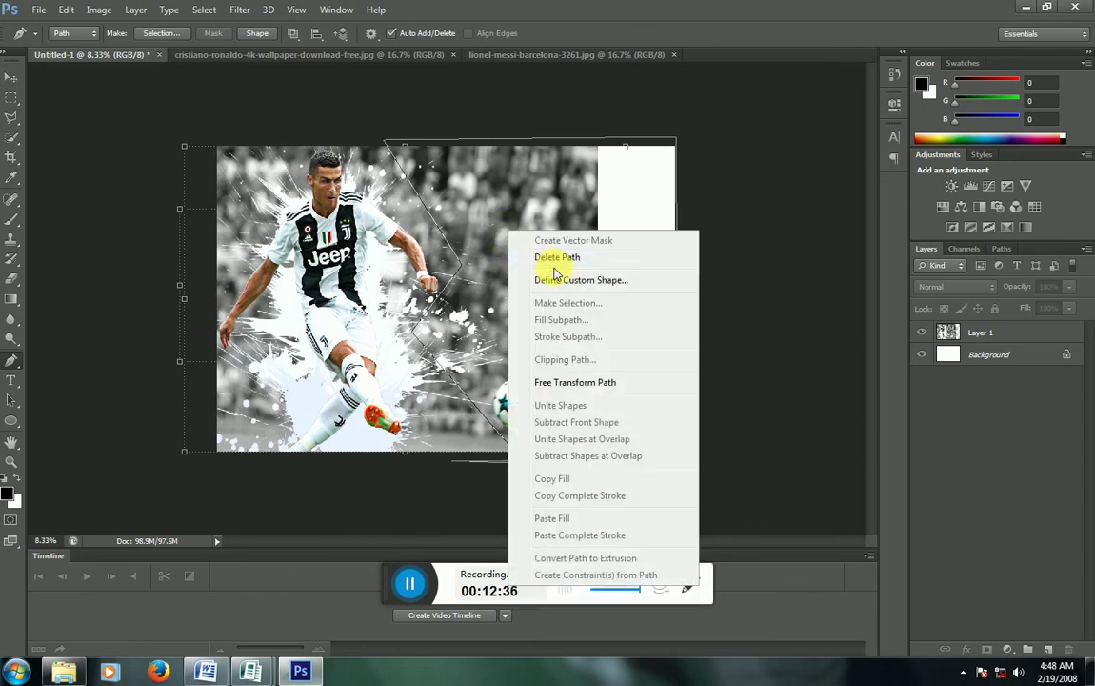
{"action": "left_click", "coordinate": [519, 255]}
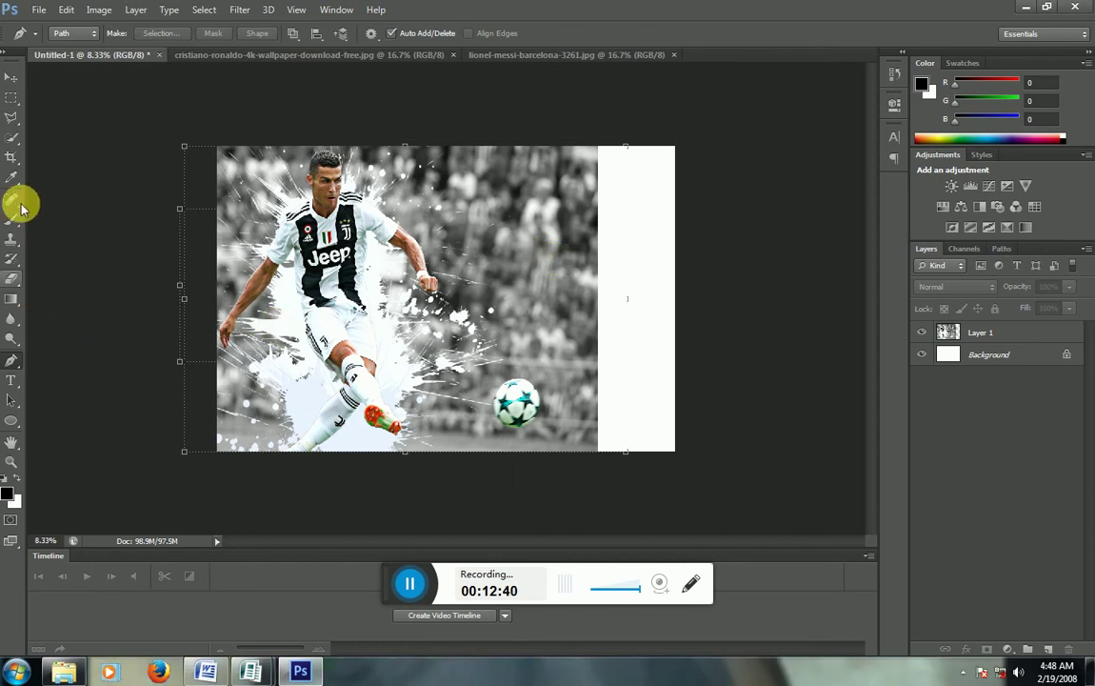
Draw a Polygonal Lasso outline from below the ball, past the hand, to the top-right corner and back
{"action": "left_click", "coordinate": [11, 118]}
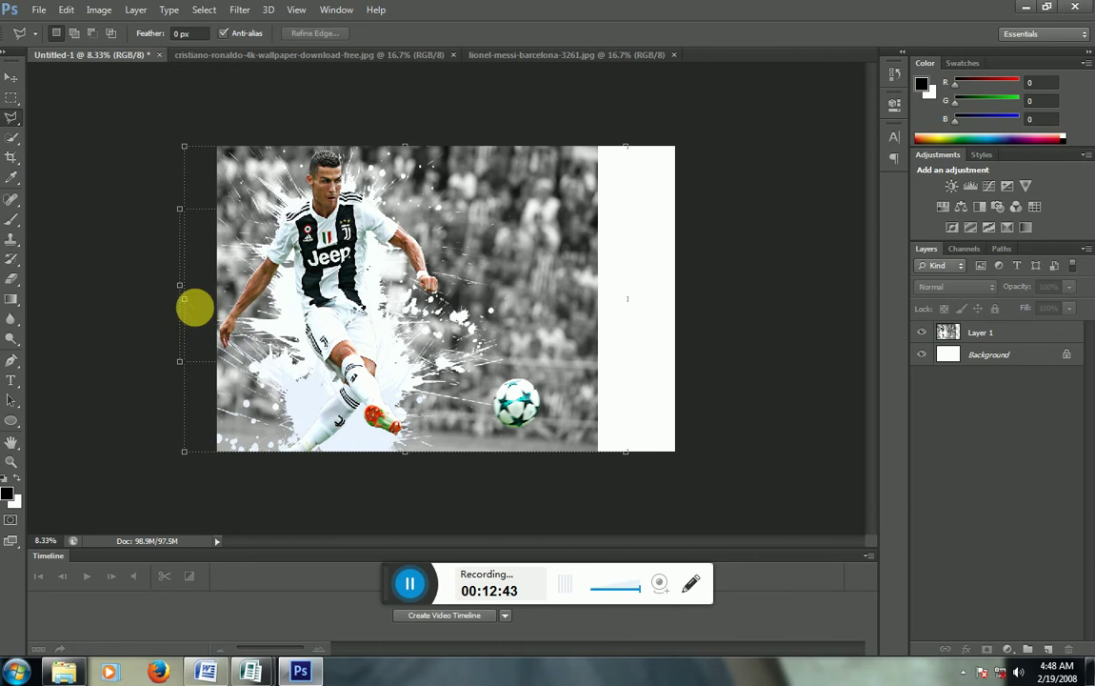
{"action": "left_click", "coordinate": [505, 465]}
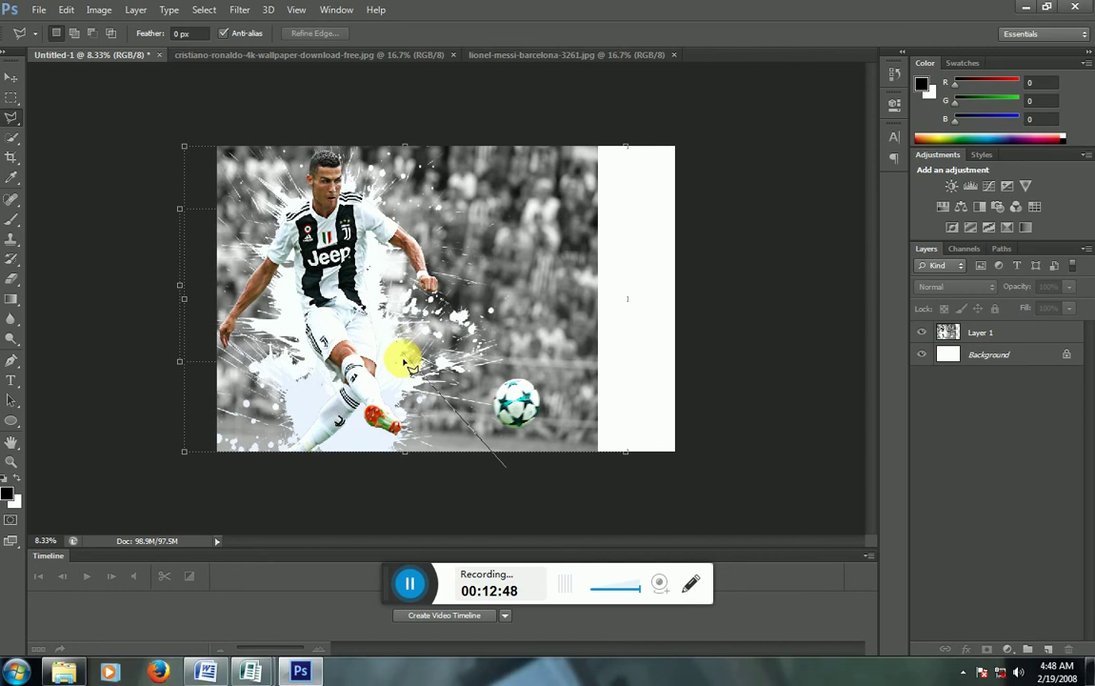
{"action": "left_click", "coordinate": [412, 365]}
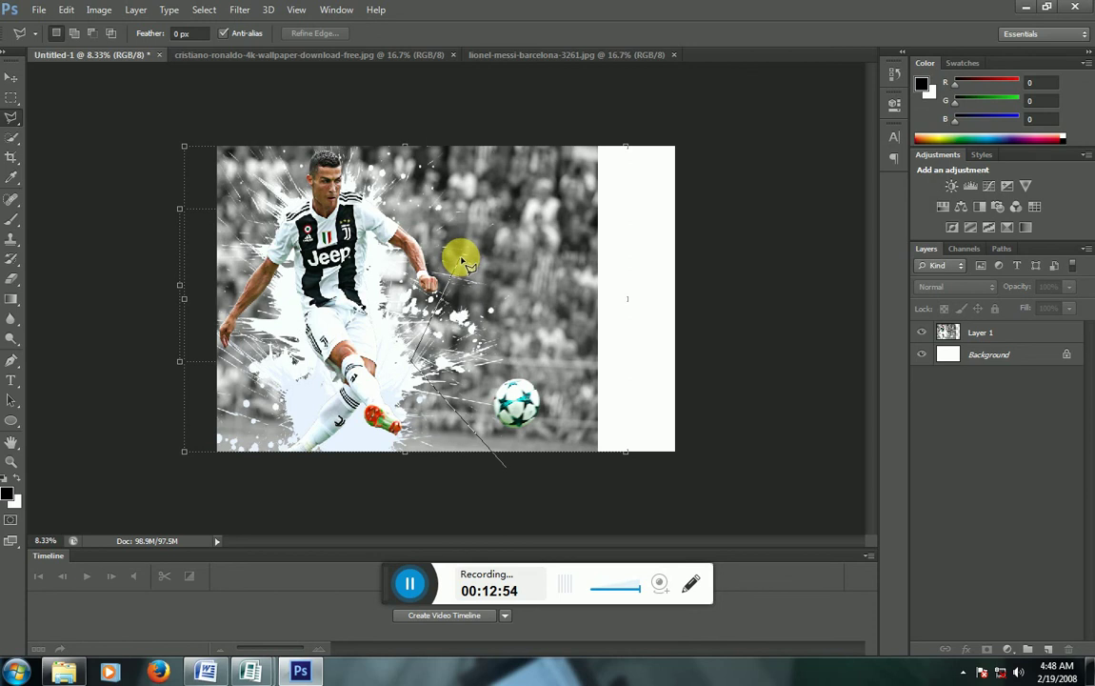
{"action": "left_click", "coordinate": [461, 257]}
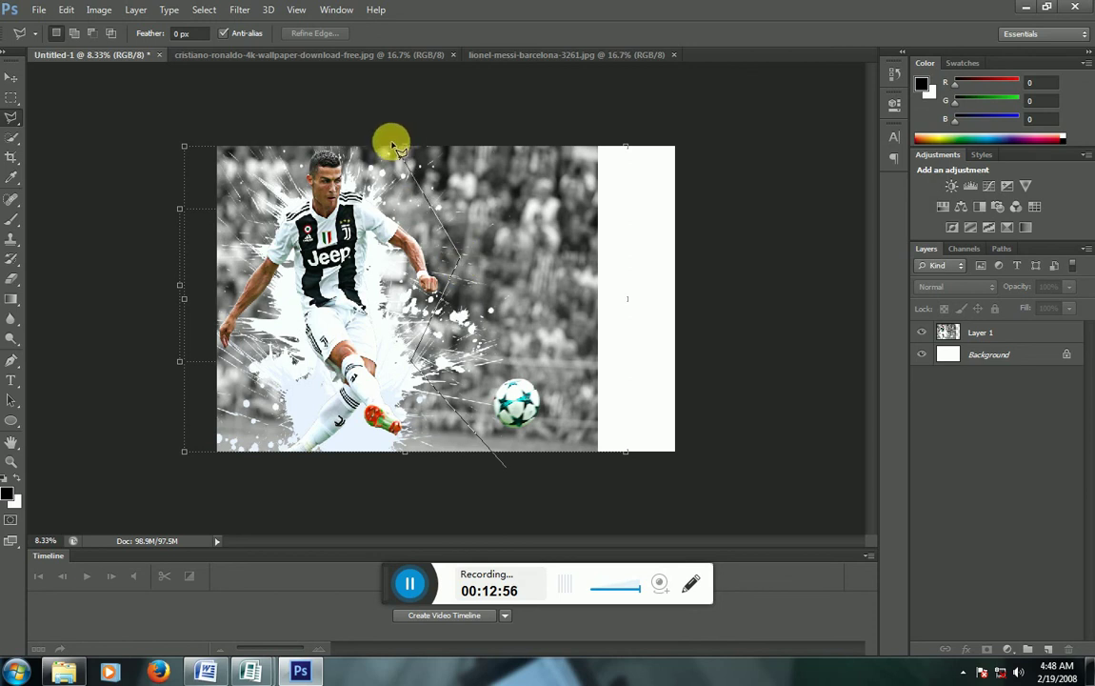
{"action": "left_click", "coordinate": [363, 141]}
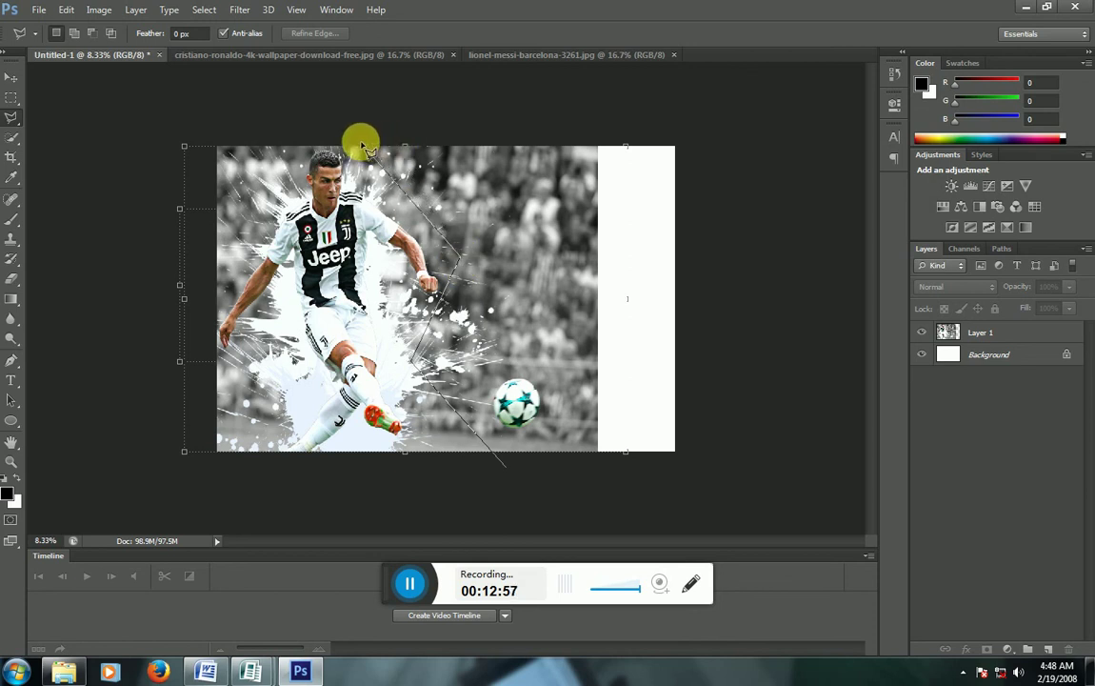
{"action": "left_click", "coordinate": [669, 143]}
{"action": "left_click", "coordinate": [669, 466]}
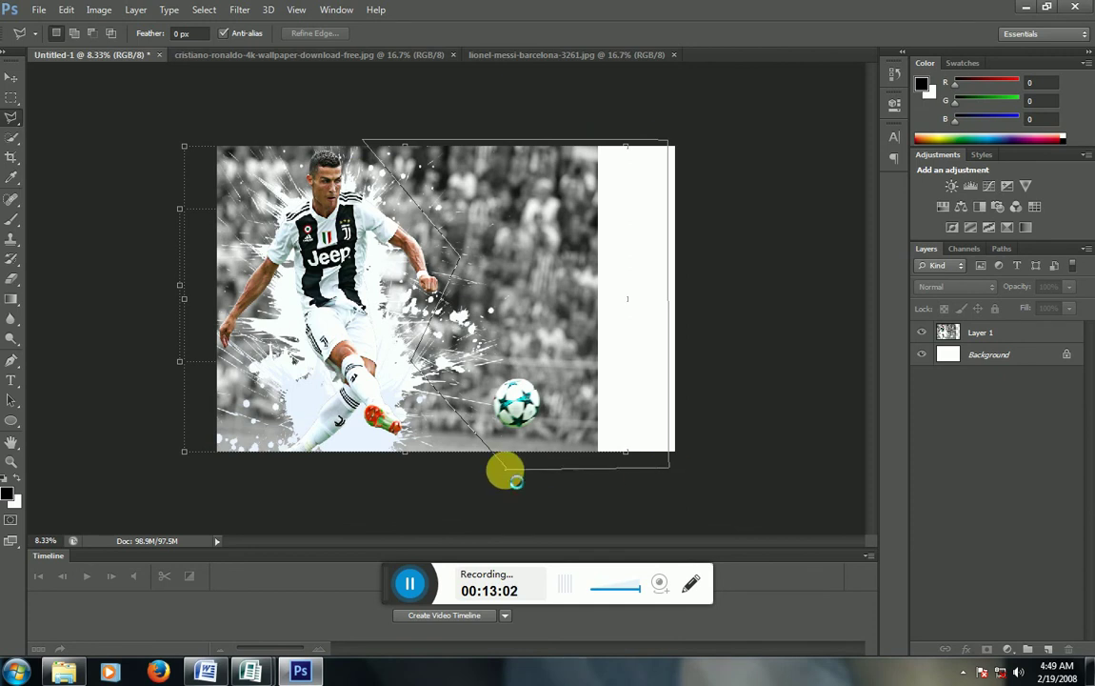
{"action": "left_click", "coordinate": [515, 480]}
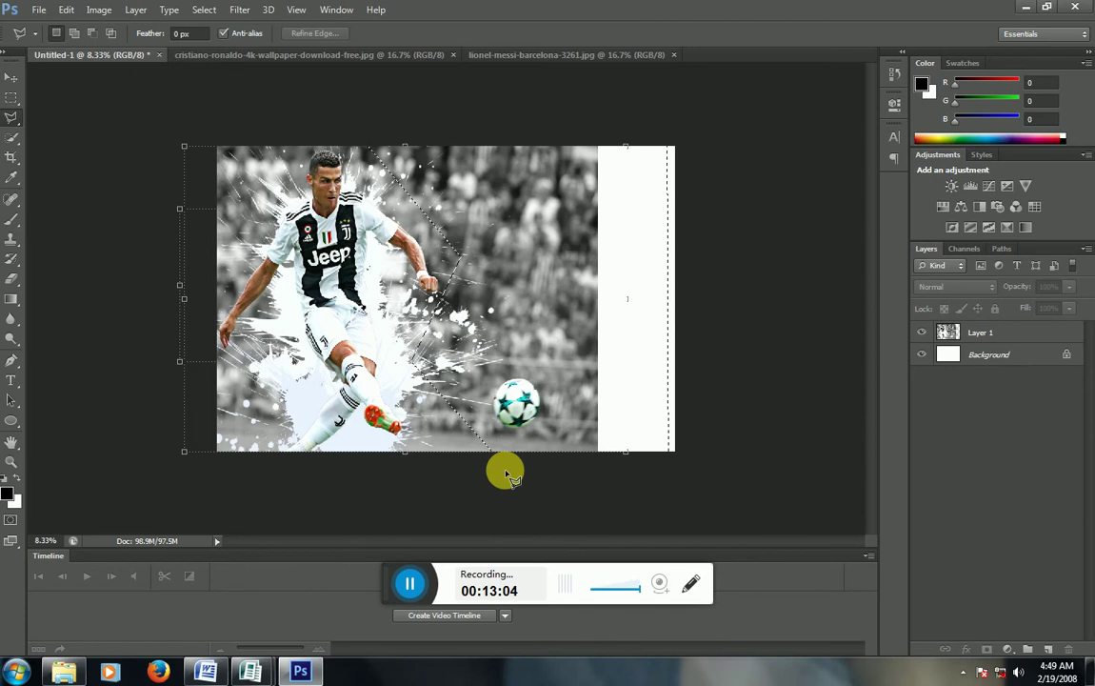
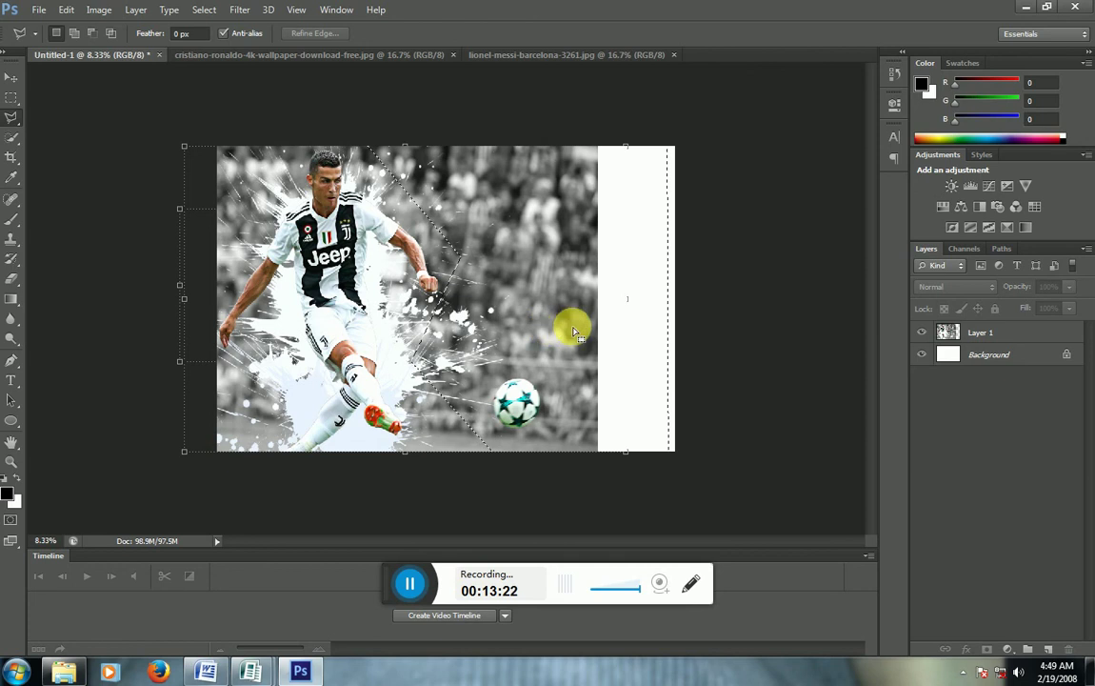
Clear the Ronaldo photo right of the diagonal cut on Layer 1 and deselect
{"action": "left_click", "coordinate": [998, 336]}
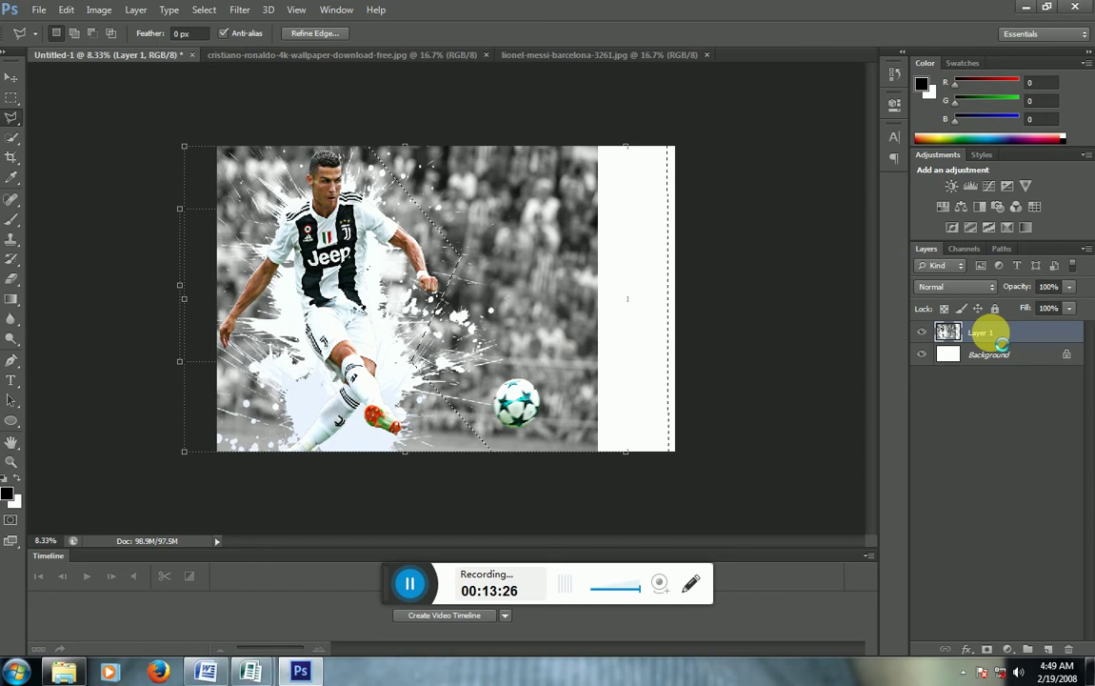
{"action": "key", "text": "Delete"}
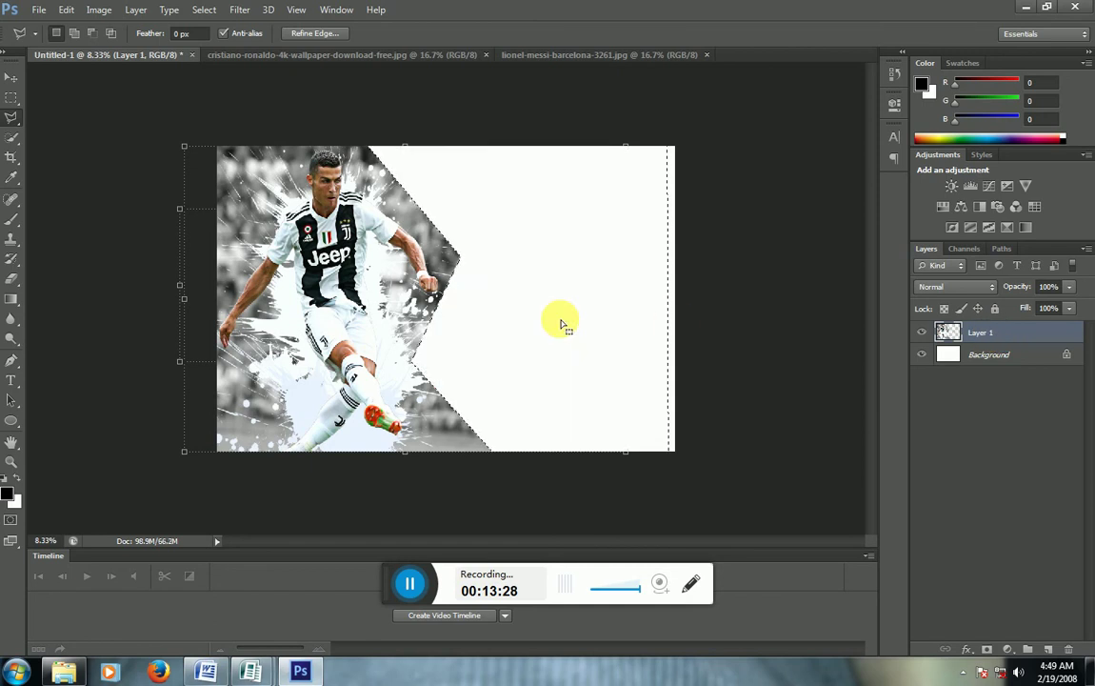
{"action": "key", "text": "ctrl+d"}
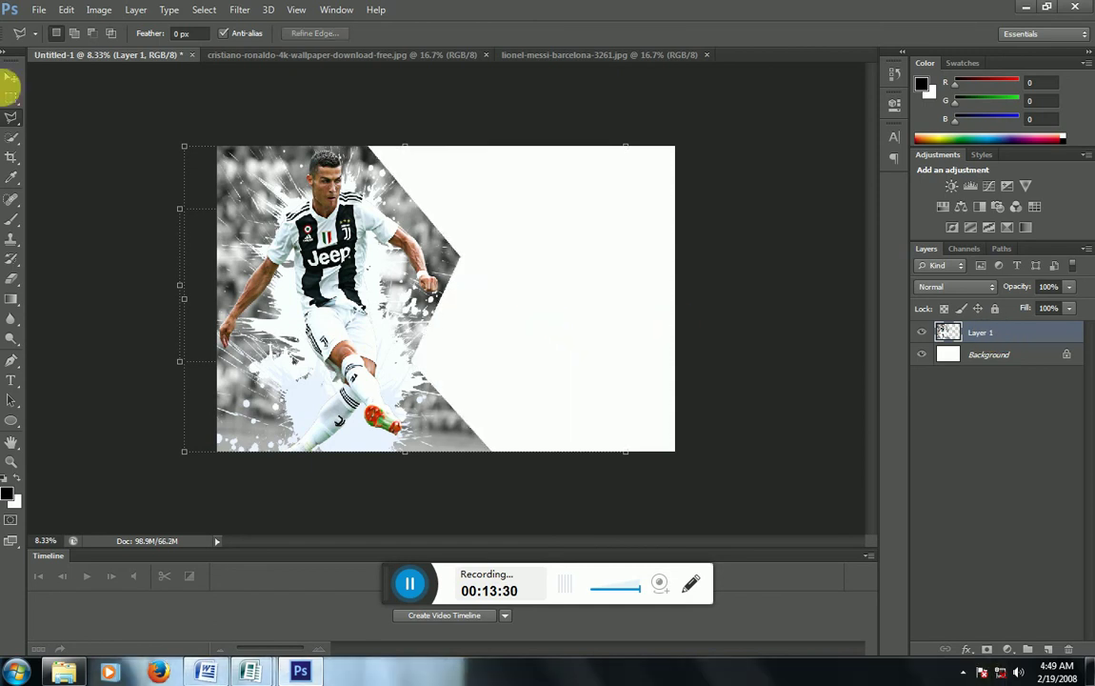
Reselect Layer 1 with the Move tool and bring up the layer effects list
{"action": "left_click", "coordinate": [12, 77]}
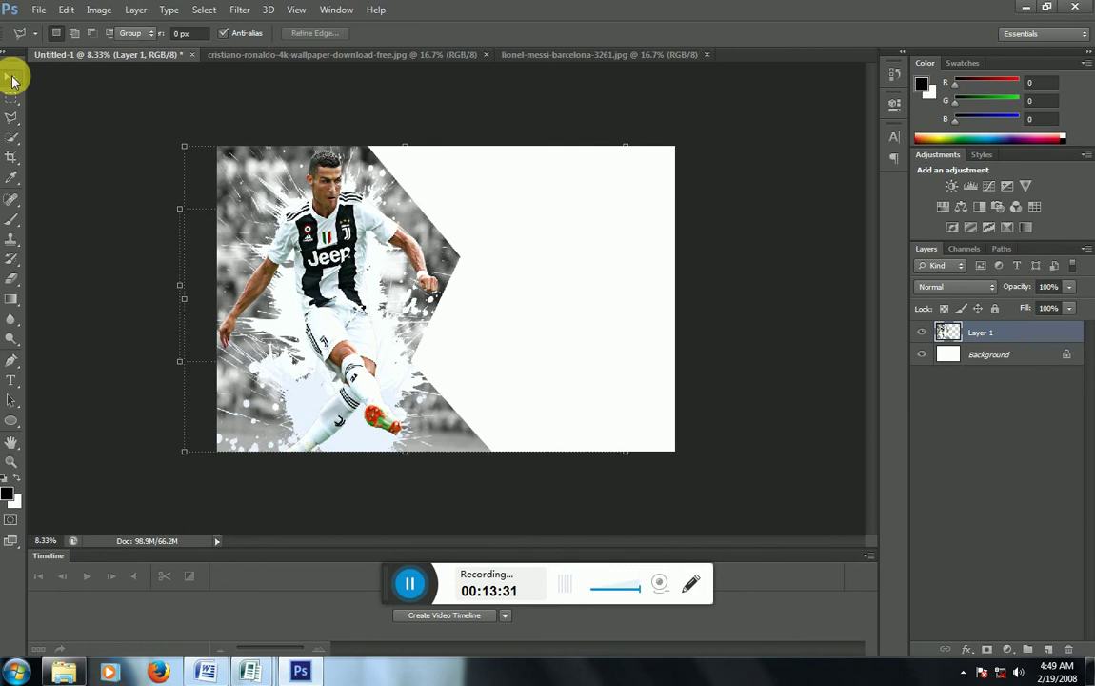
{"action": "left_click", "coordinate": [307, 98]}
{"action": "left_click", "coordinate": [378, 212]}
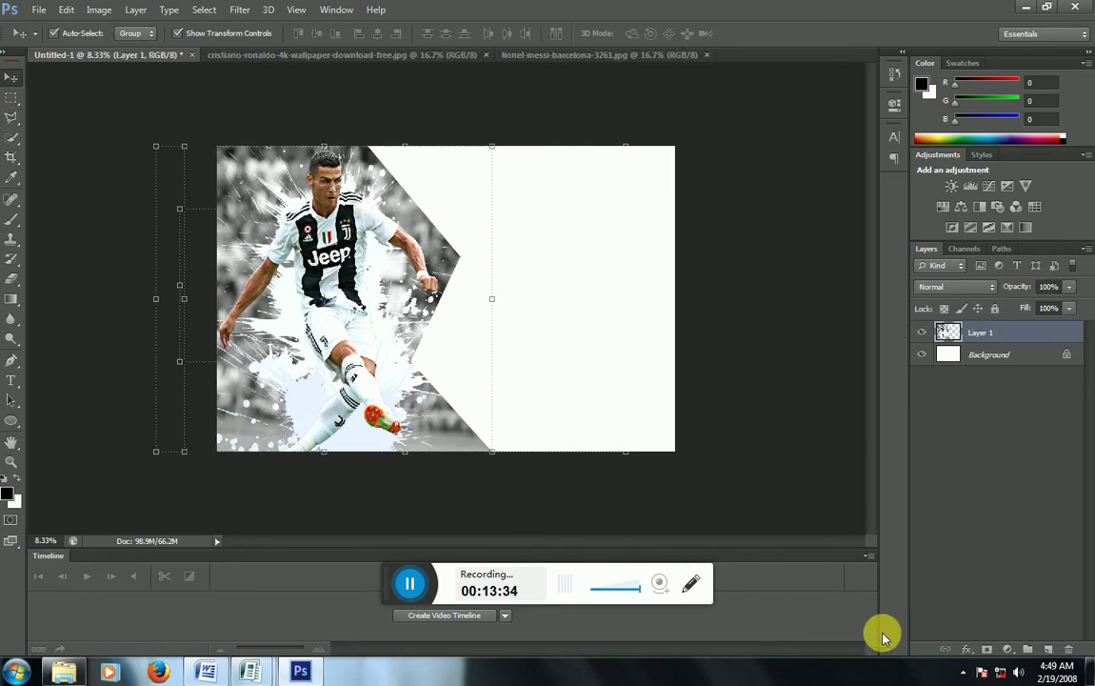
{"action": "left_click", "coordinate": [966, 648]}
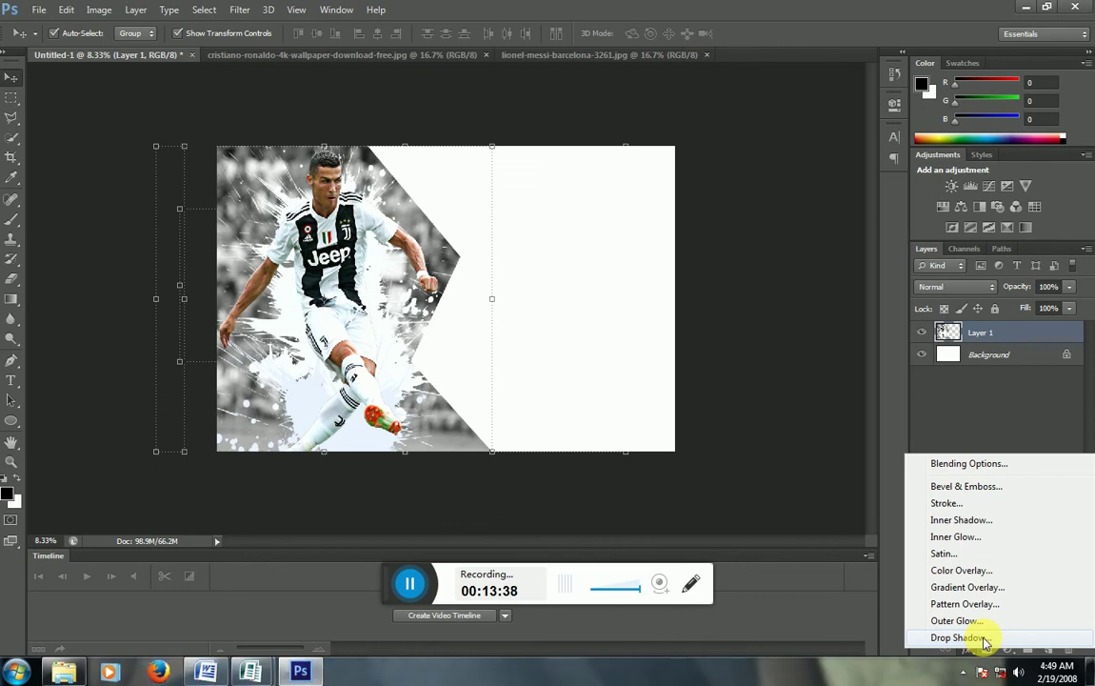
Give the Ronaldo layer a Drop Shadow with 33% spread and 114 px size
{"action": "left_click", "coordinate": [985, 638]}
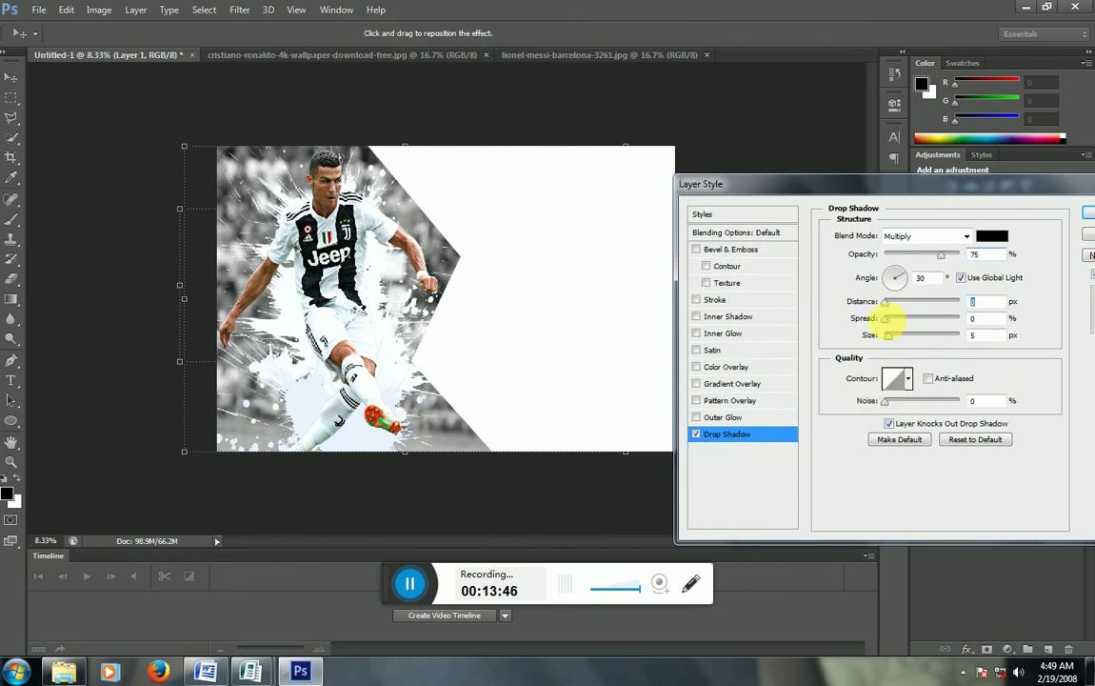
{"action": "left_click", "coordinate": [894, 324]}
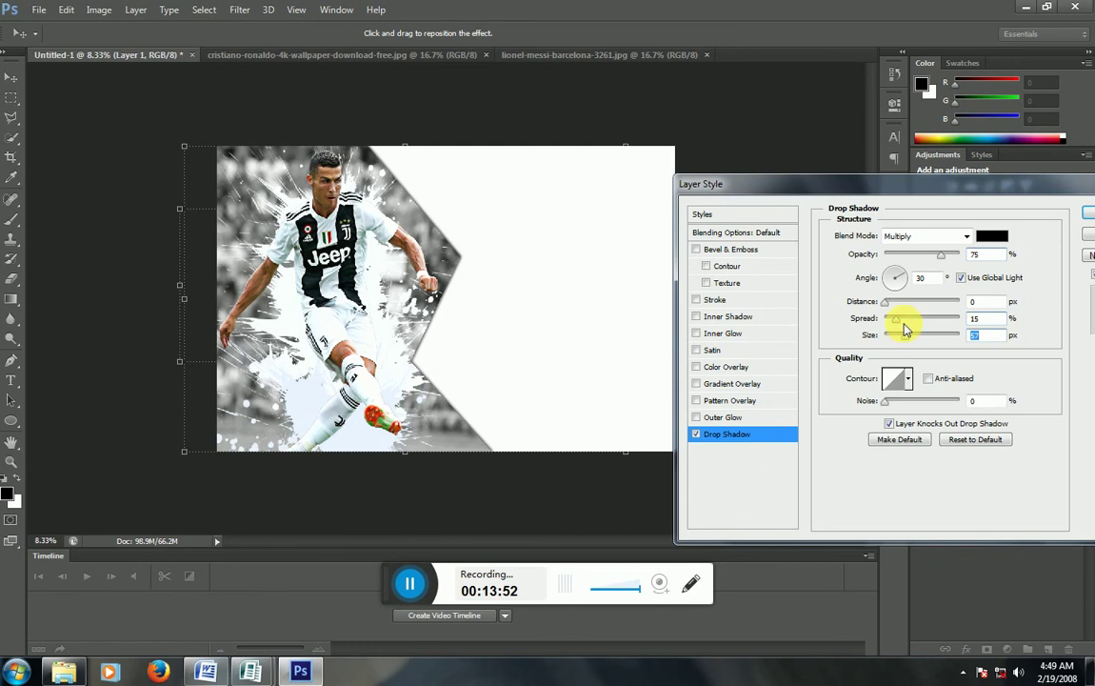
{"action": "left_click", "coordinate": [906, 324]}
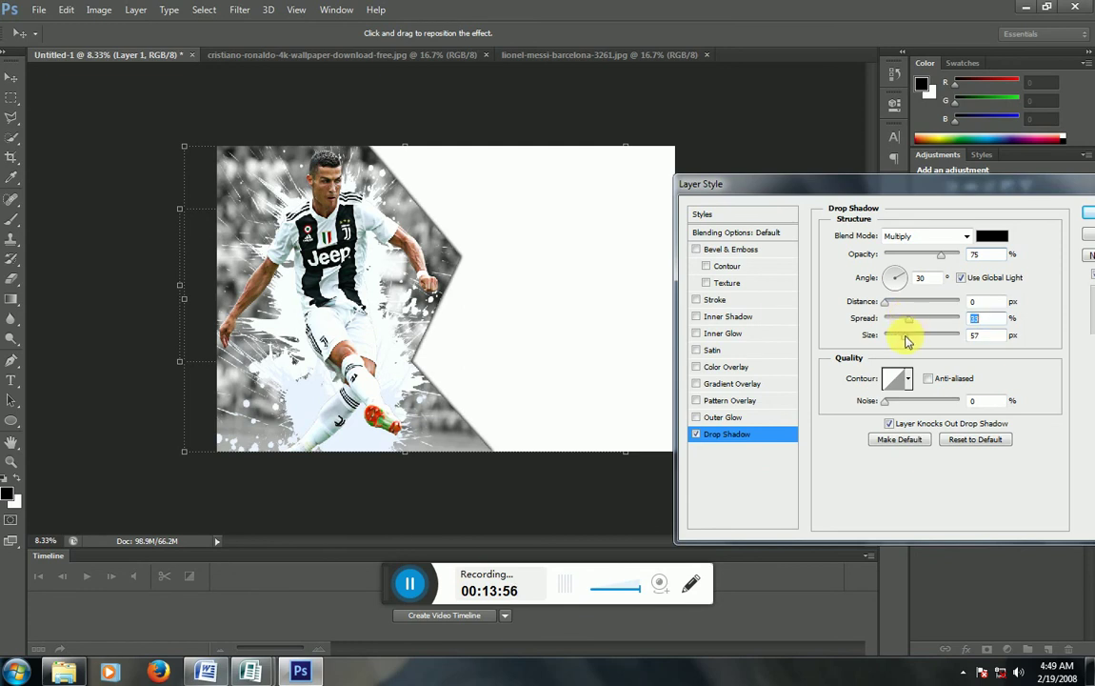
{"action": "left_click_drag", "start_coordinate": [907, 341], "coordinate": [920, 342]}
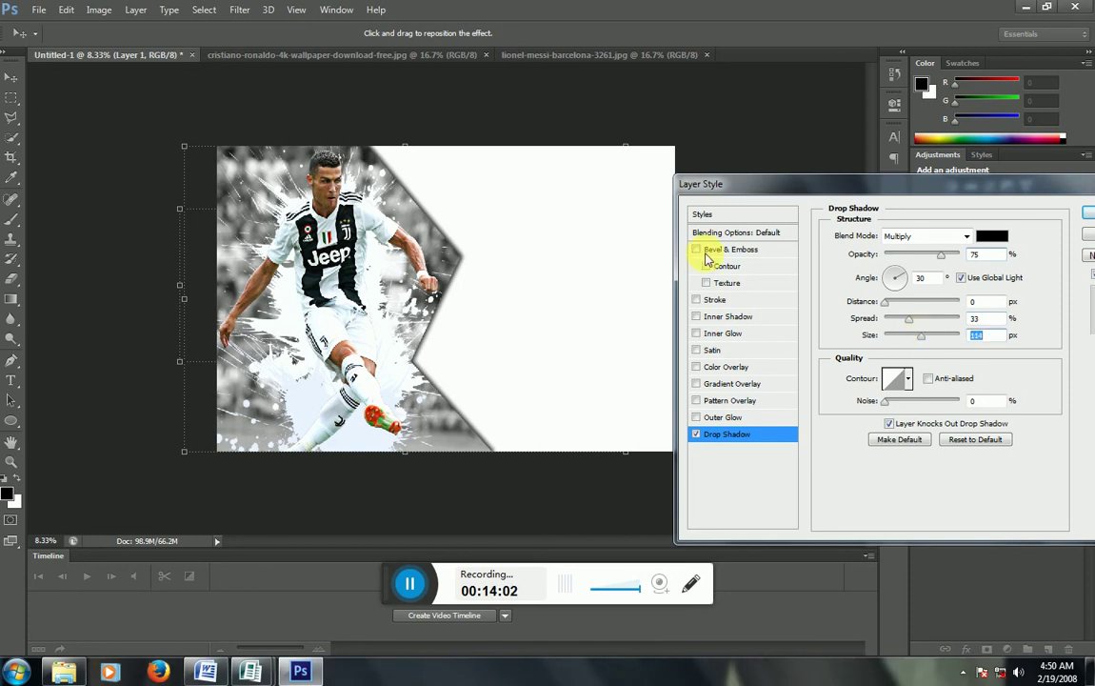
Add a 10 px white (ffffff) outside stroke to the photo layer
{"action": "left_click", "coordinate": [716, 301]}
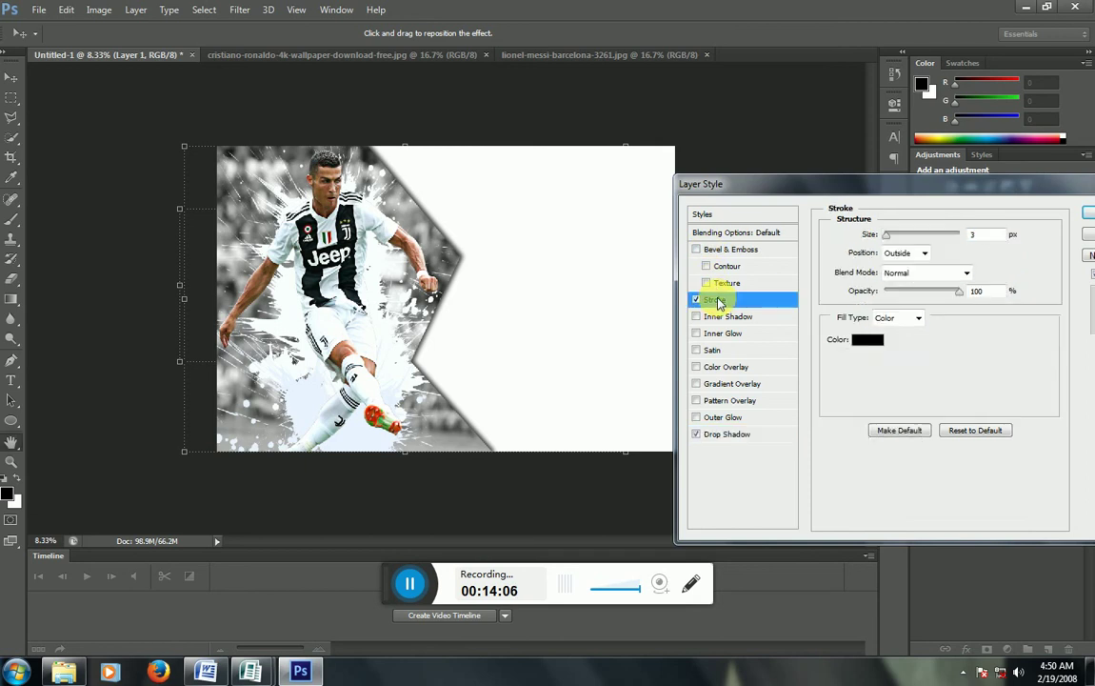
{"action": "left_click", "coordinate": [868, 340]}
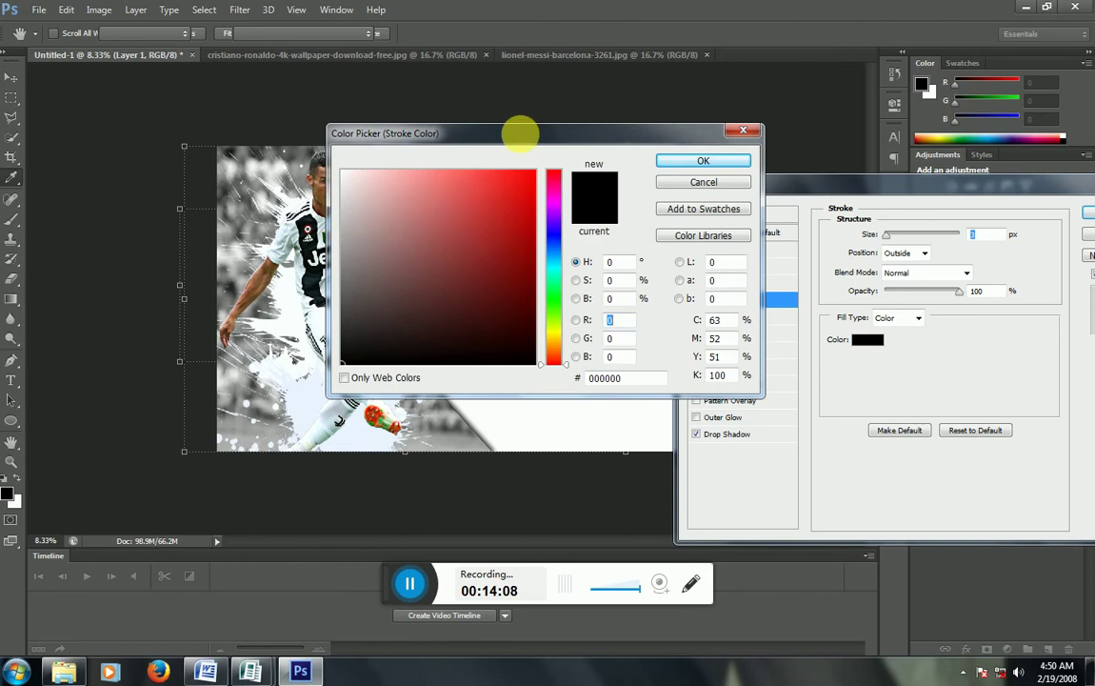
{"action": "left_click_drag", "start_coordinate": [521, 134], "coordinate": [586, 291]}
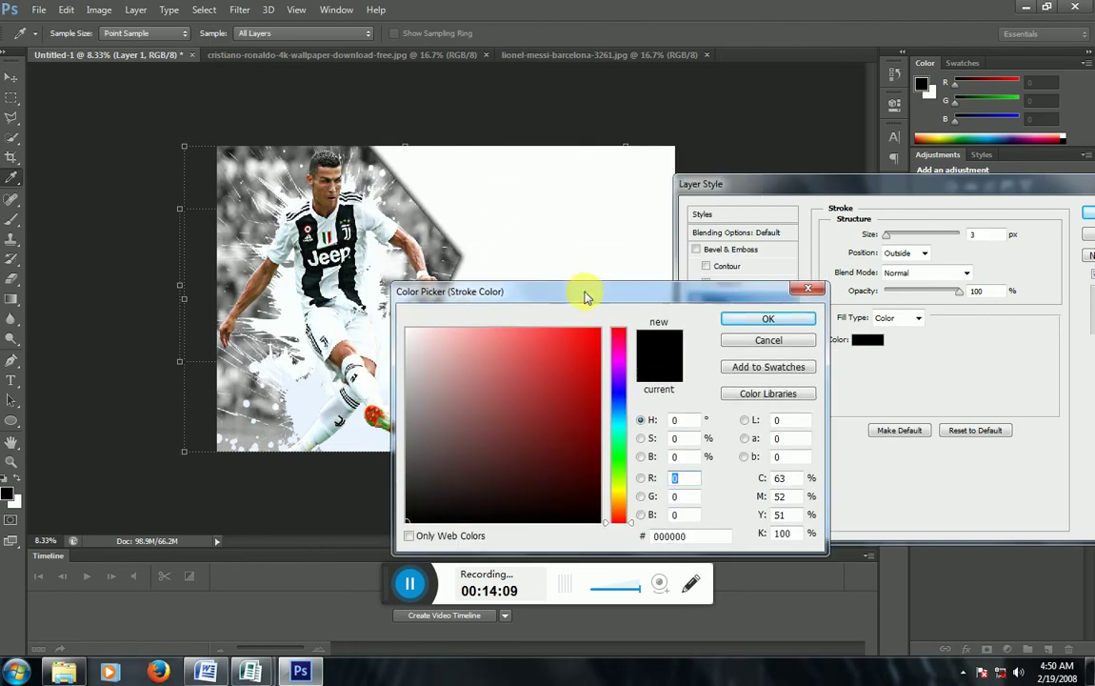
{"action": "left_click", "coordinate": [507, 210]}
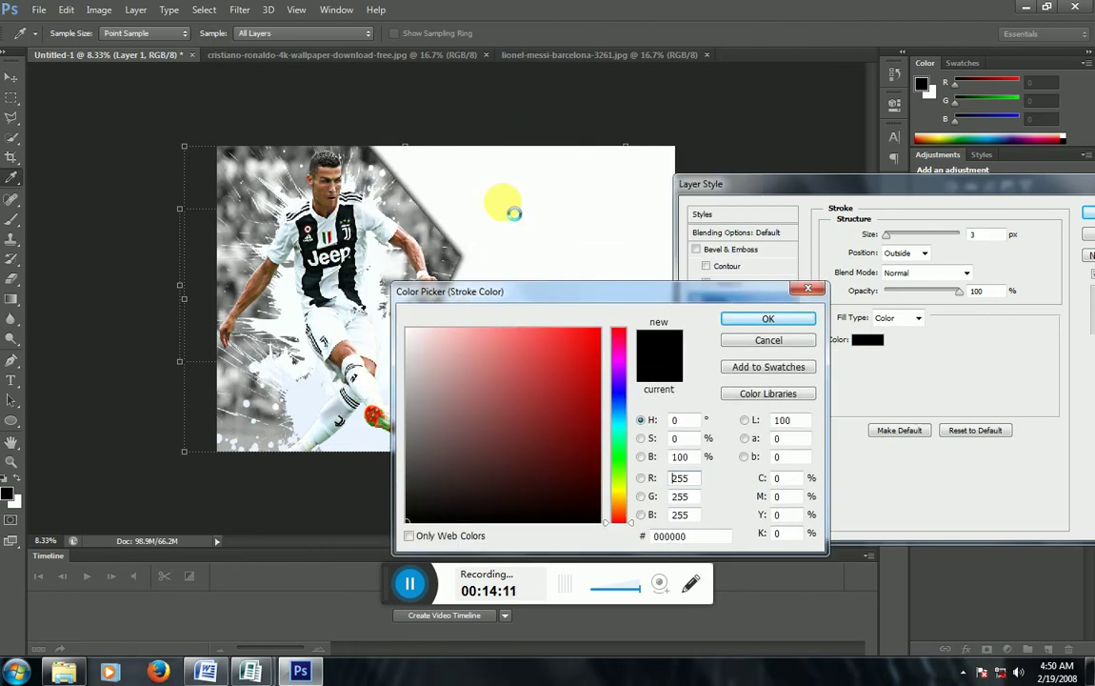
{"action": "left_click", "coordinate": [732, 321]}
{"action": "type", "text": "10"}
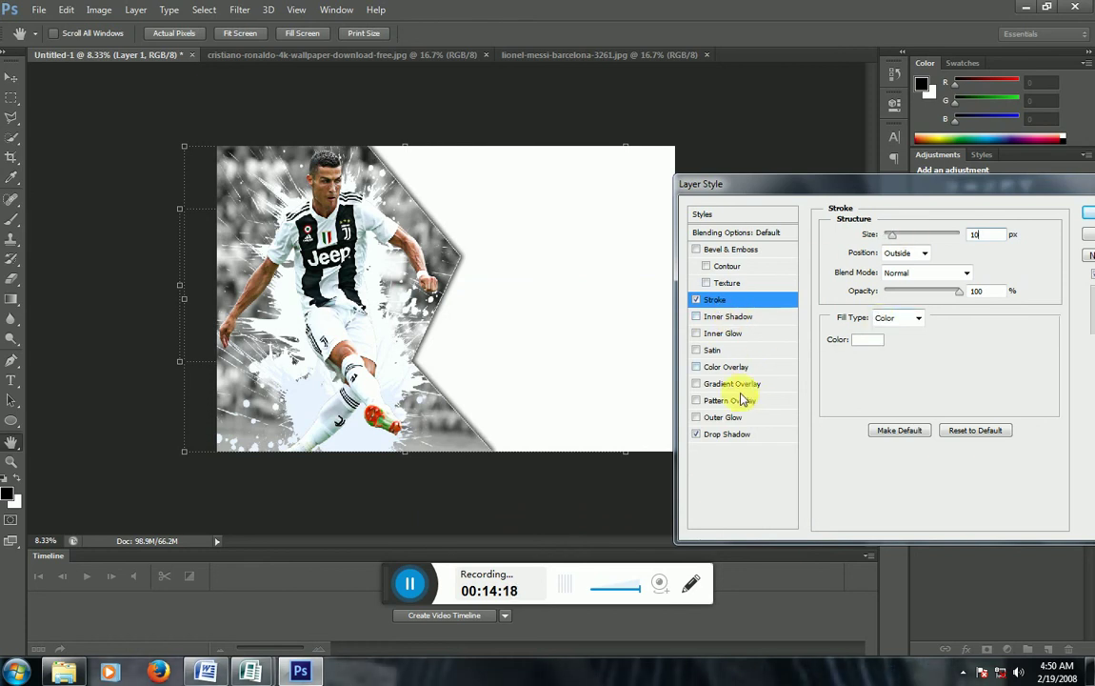
Strengthen the drop shadow to 47% spread and 144 px size, and apply the effects
{"action": "left_click", "coordinate": [741, 434]}
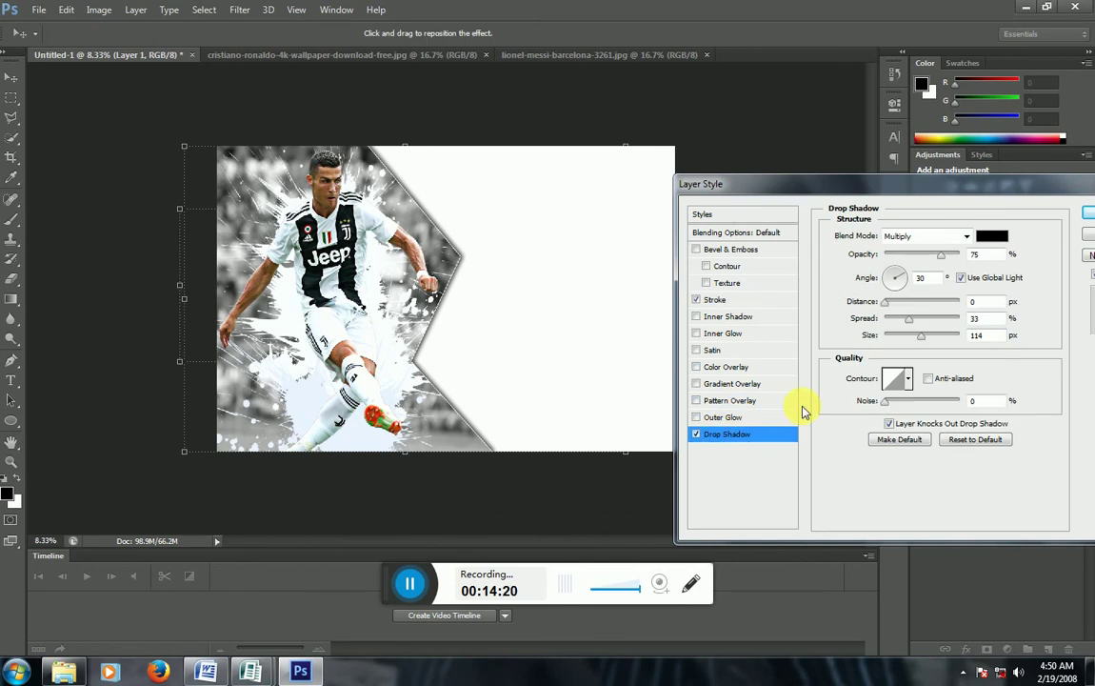
{"action": "left_click_drag", "start_coordinate": [911, 324], "coordinate": [935, 340]}
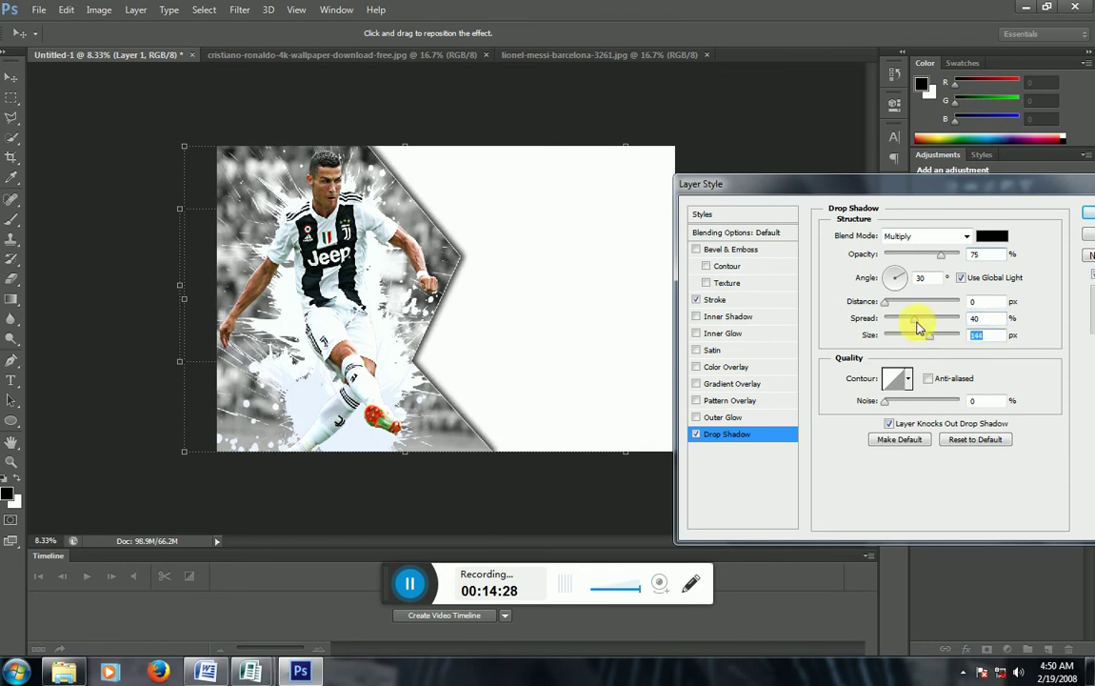
{"action": "left_click", "coordinate": [920, 321]}
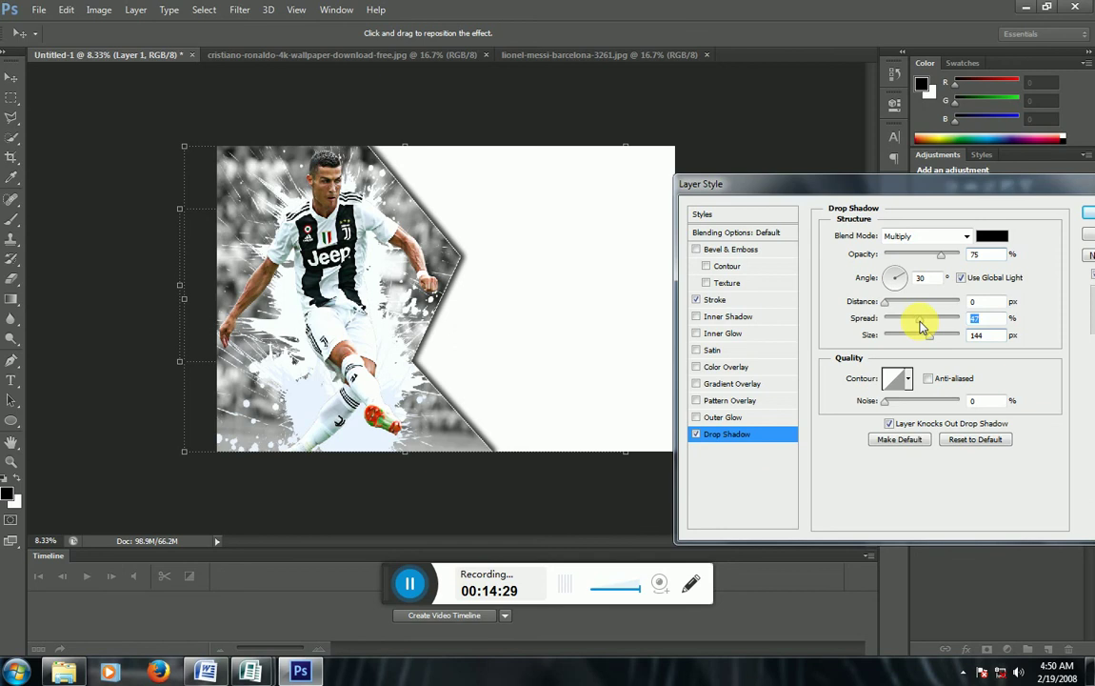
{"action": "left_click", "coordinate": [1091, 217]}
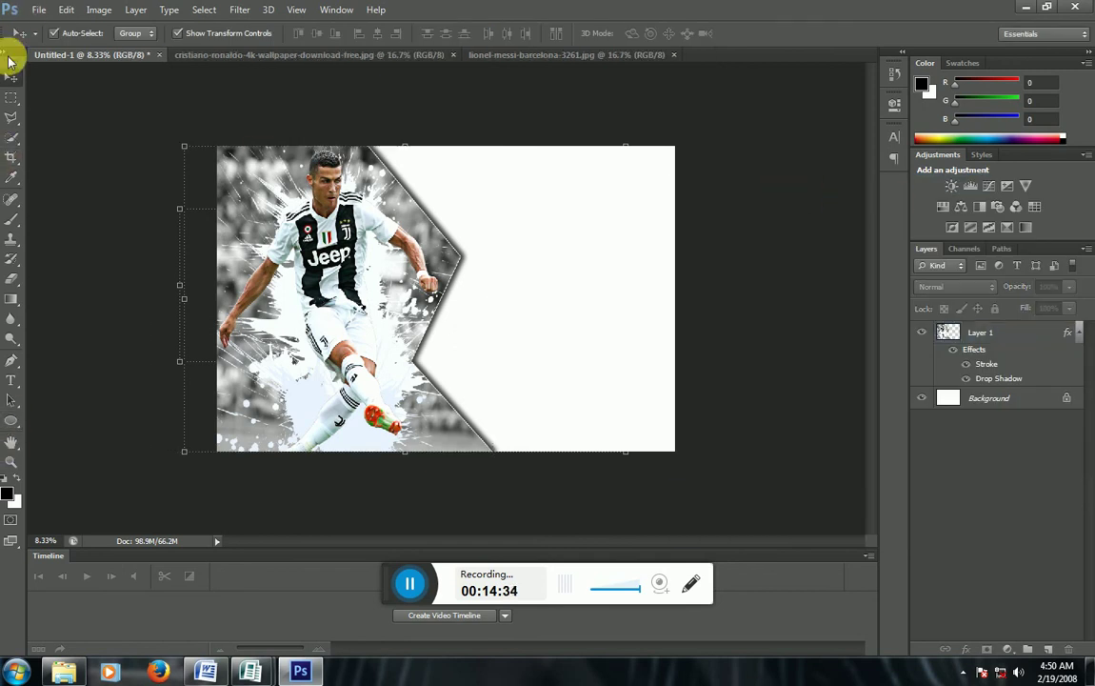
Browse to the background 12 folder in the Open dialog and select image 2791636
{"action": "left_click", "coordinate": [40, 12]}
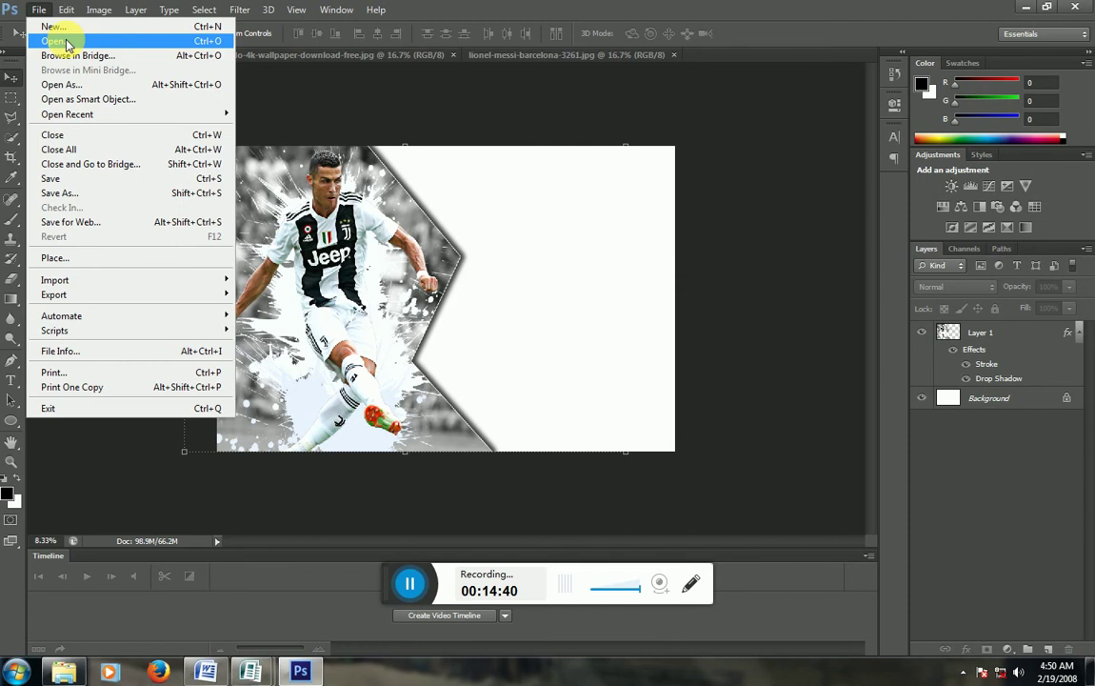
{"action": "left_click", "coordinate": [67, 42]}
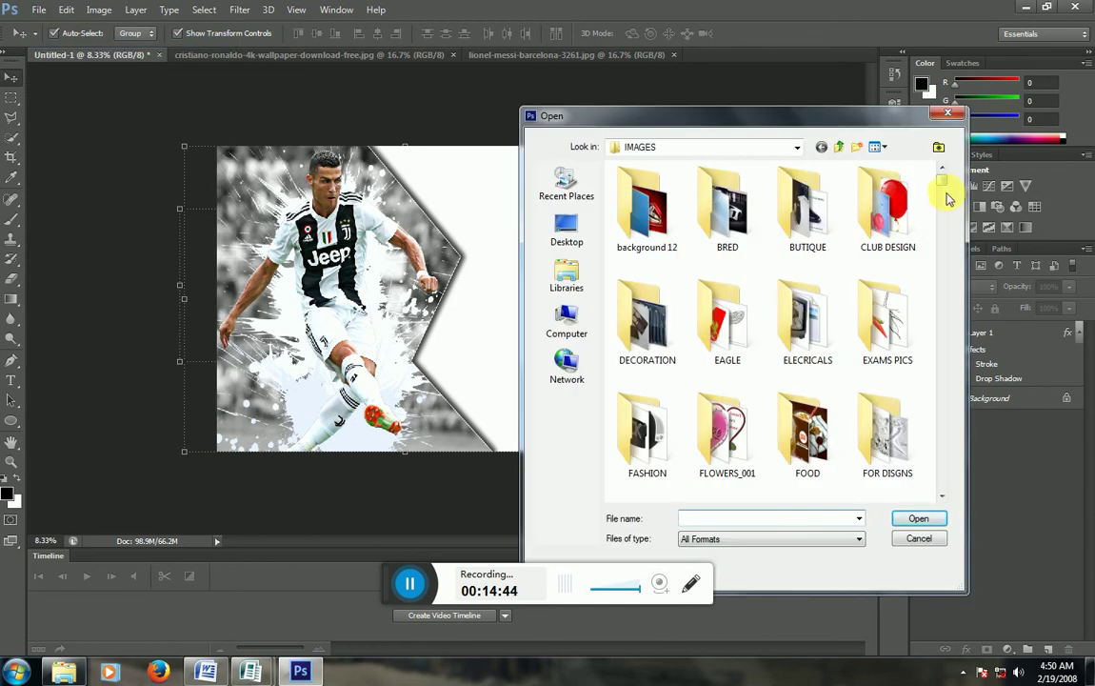
{"action": "mouse_move", "coordinate": [945, 191]}
{"action": "left_mouse_down"}
{"action": "mouse_move", "coordinate": [946, 234]}
{"action": "mouse_move", "coordinate": [944, 167]}
{"action": "left_mouse_up"}
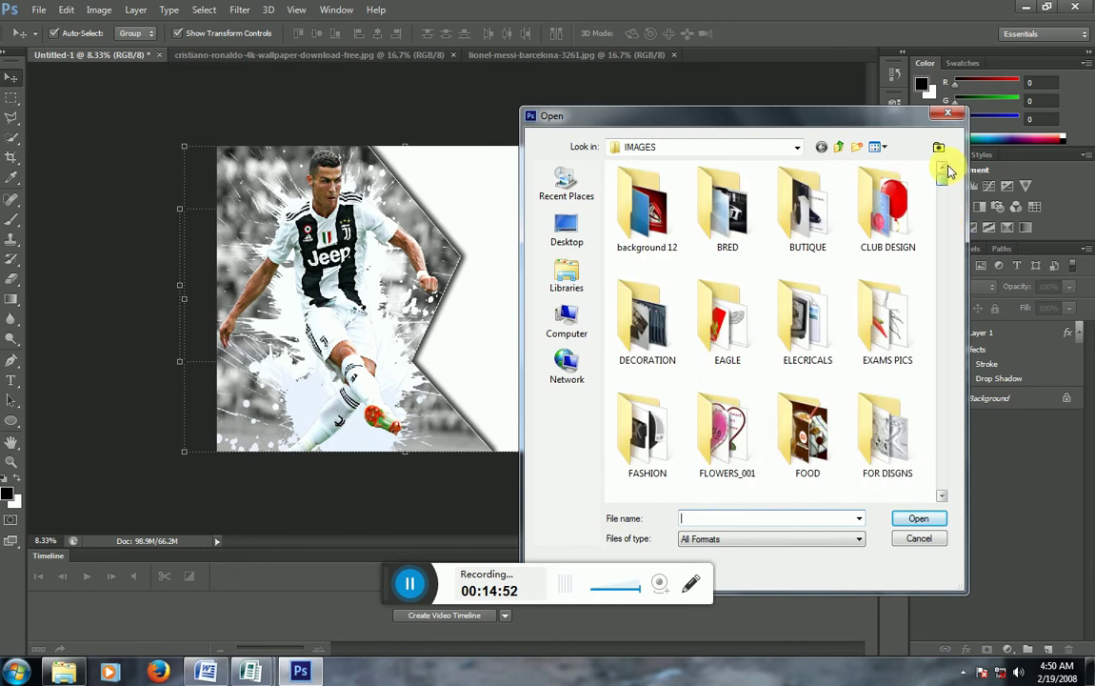
{"action": "double_click", "coordinate": [651, 202]}
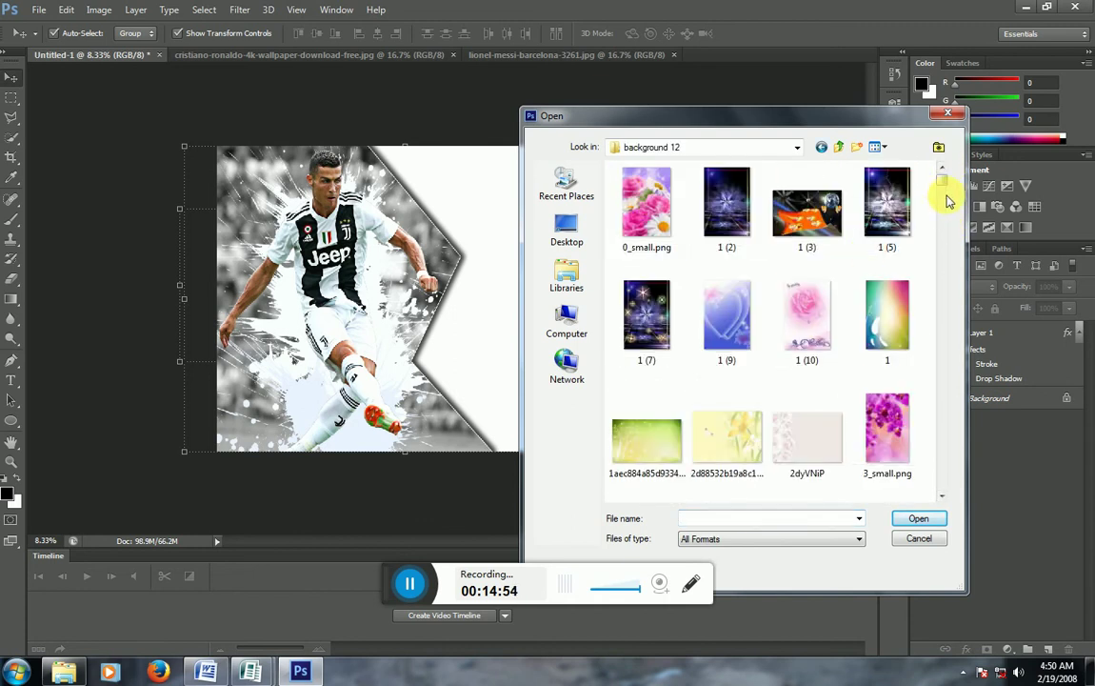
{"action": "left_click_drag", "start_coordinate": [945, 186], "coordinate": [945, 217]}
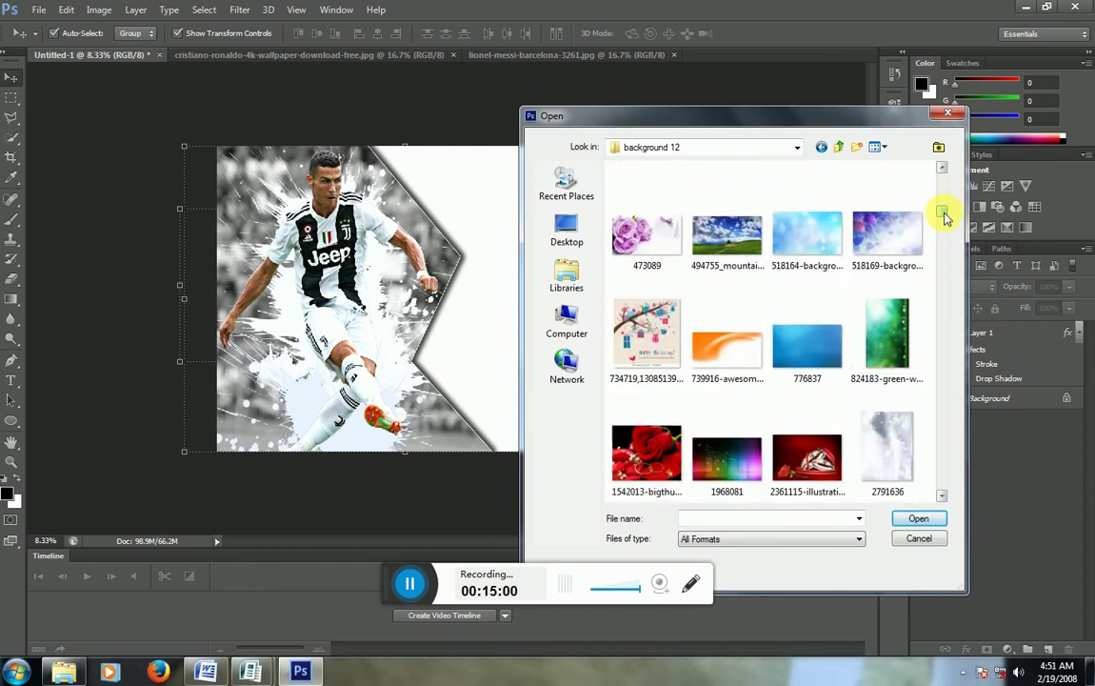
{"action": "left_click", "coordinate": [902, 422]}
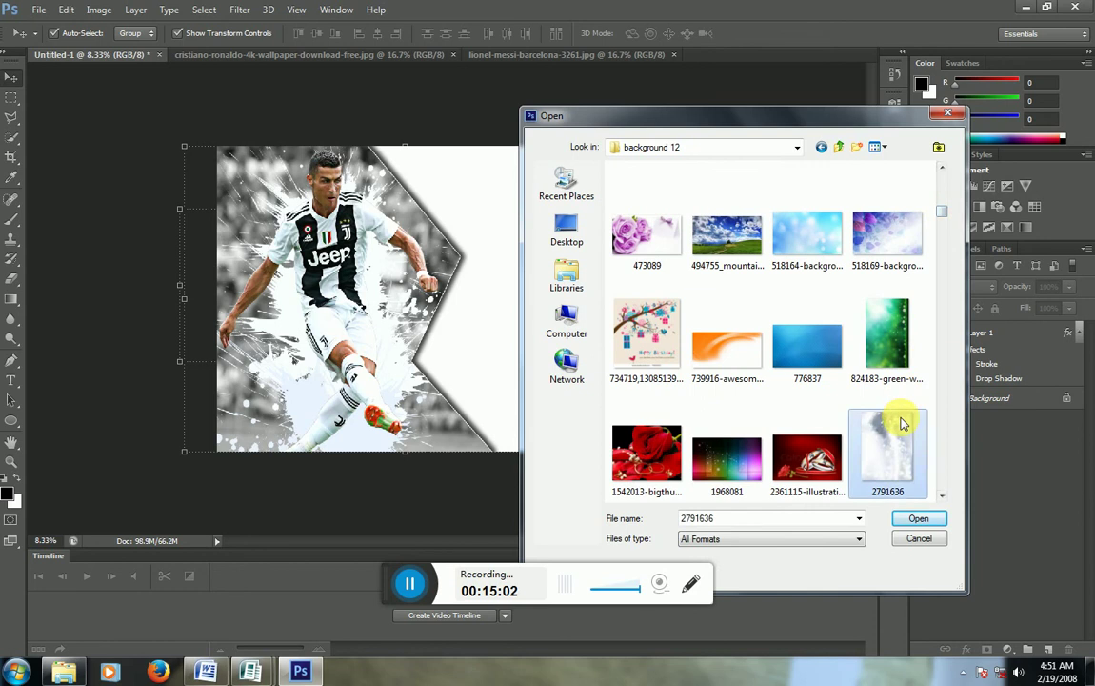
Preview the 2791636 image full size, then browse further down the folder
{"action": "right_click", "coordinate": [901, 429]}
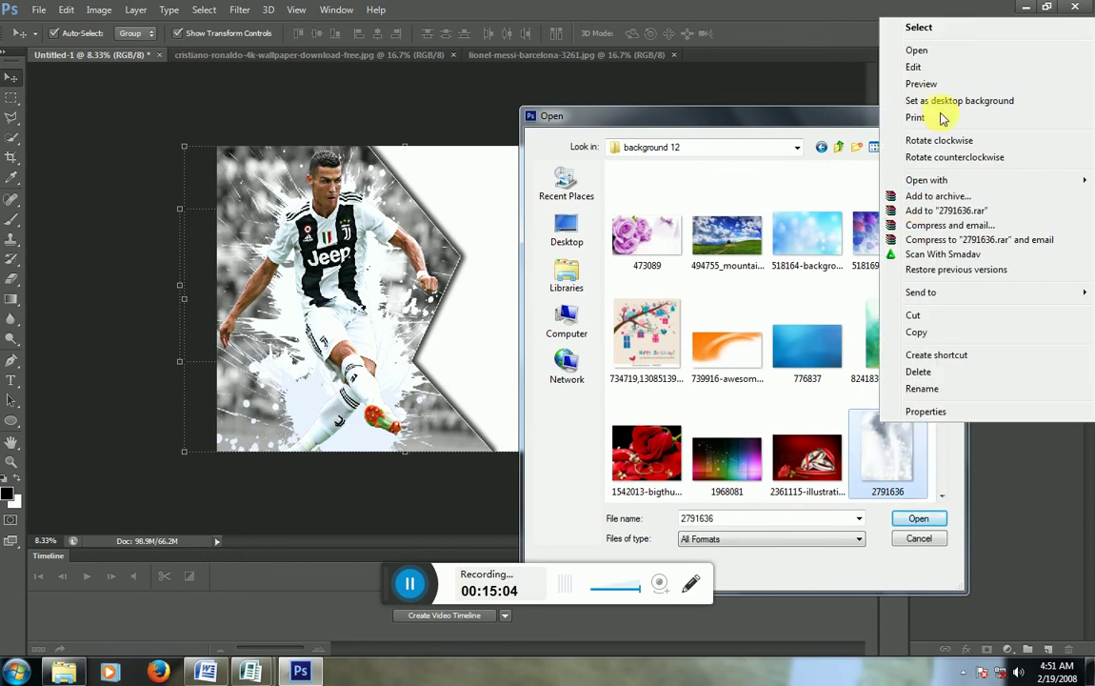
{"action": "left_click", "coordinate": [921, 83]}
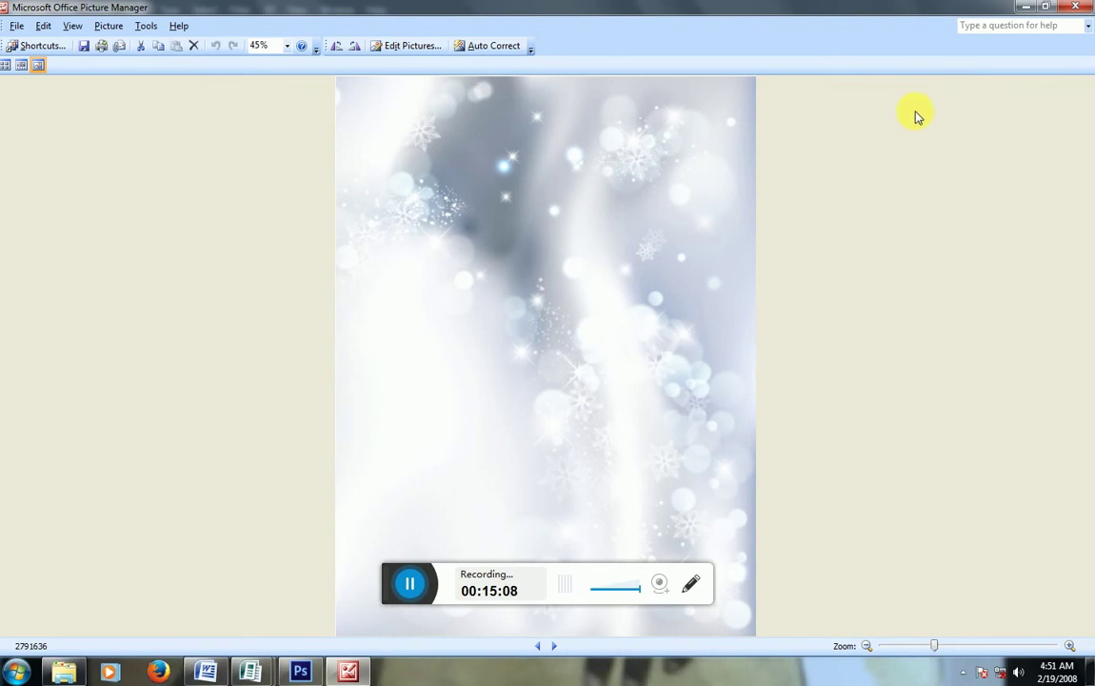
{"action": "left_click", "coordinate": [1076, 10]}
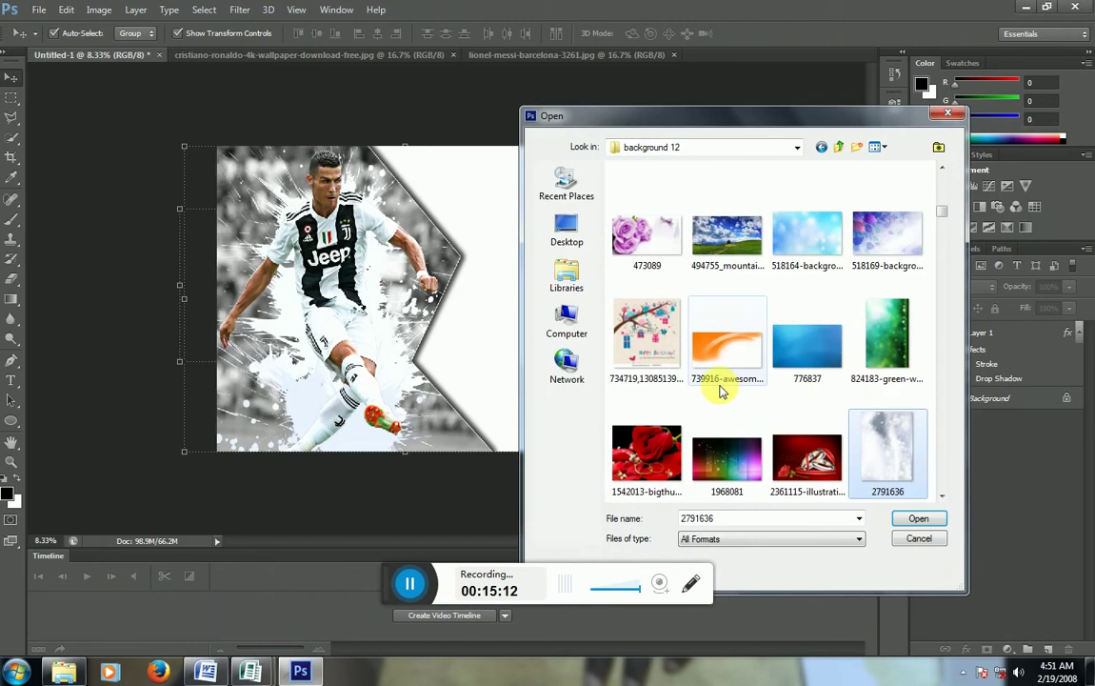
{"action": "scroll", "coordinate": [732, 374], "scroll_direction": "down", "scroll_amount": 2}
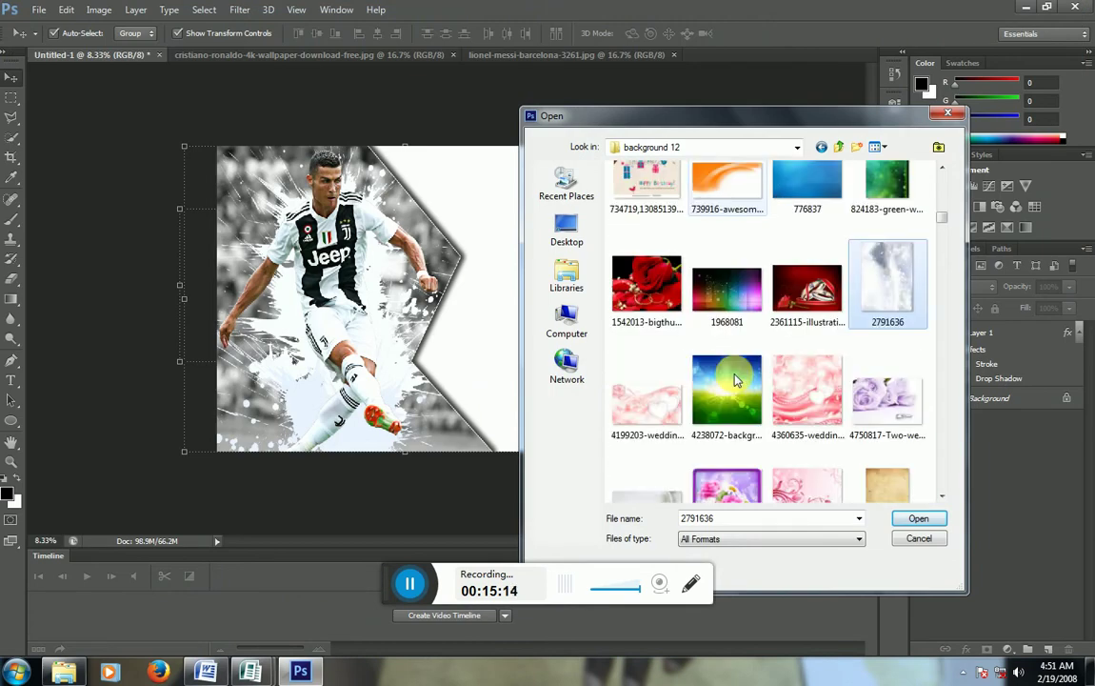
{"action": "scroll", "coordinate": [733, 379], "scroll_direction": "down", "scroll_amount": 2}
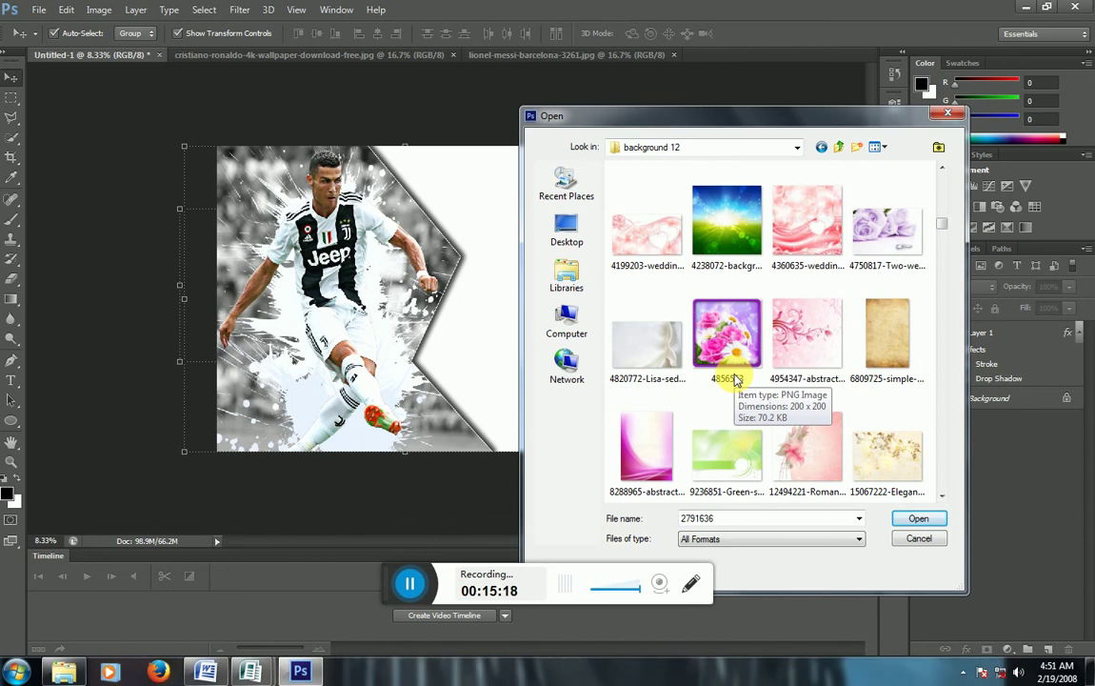
{"action": "scroll", "coordinate": [733, 379], "scroll_direction": "down", "scroll_amount": 3}
{"action": "scroll", "coordinate": [734, 379], "scroll_direction": "down", "scroll_amount": 3}
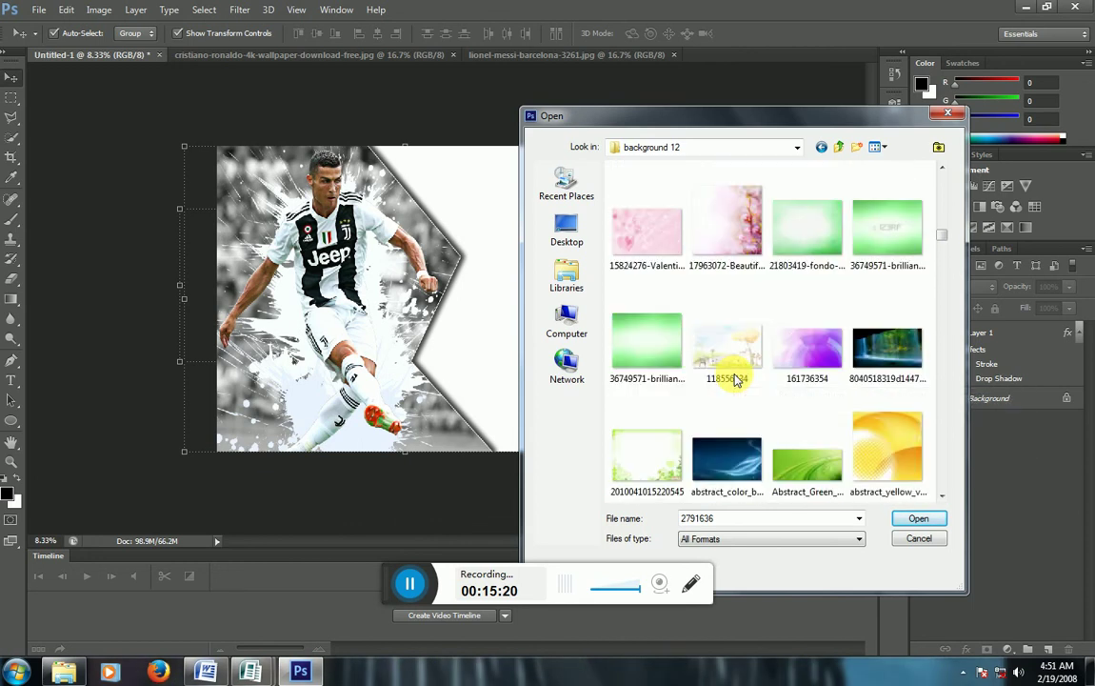
{"action": "scroll", "coordinate": [733, 379], "scroll_direction": "down", "scroll_amount": 3}
{"action": "scroll", "coordinate": [733, 378], "scroll_direction": "down", "scroll_amount": 3}
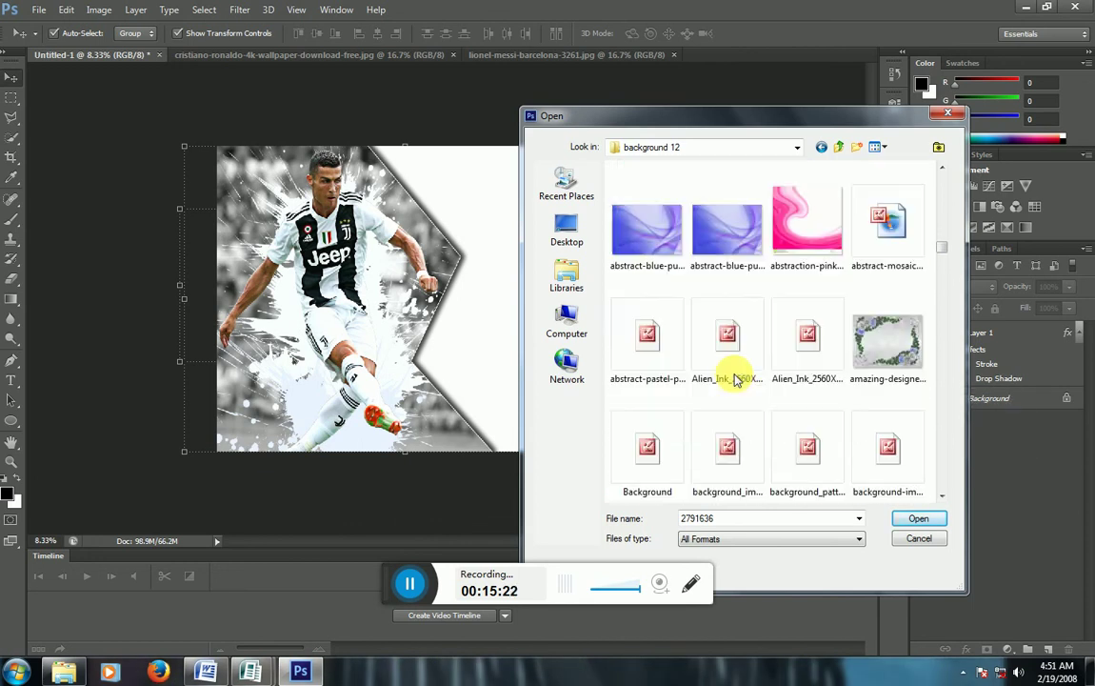
{"action": "scroll", "coordinate": [733, 379], "scroll_direction": "down", "scroll_amount": 3}
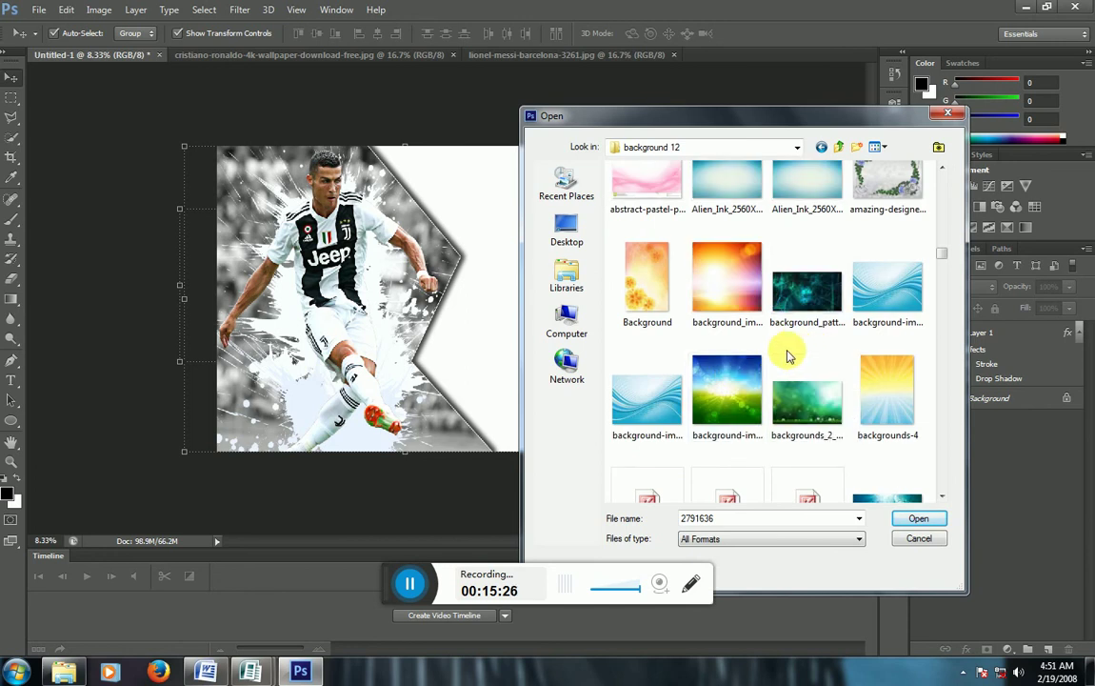
{"action": "scroll", "coordinate": [790, 355], "scroll_direction": "down", "scroll_amount": 3}
{"action": "scroll", "coordinate": [788, 355], "scroll_direction": "down", "scroll_amount": 3}
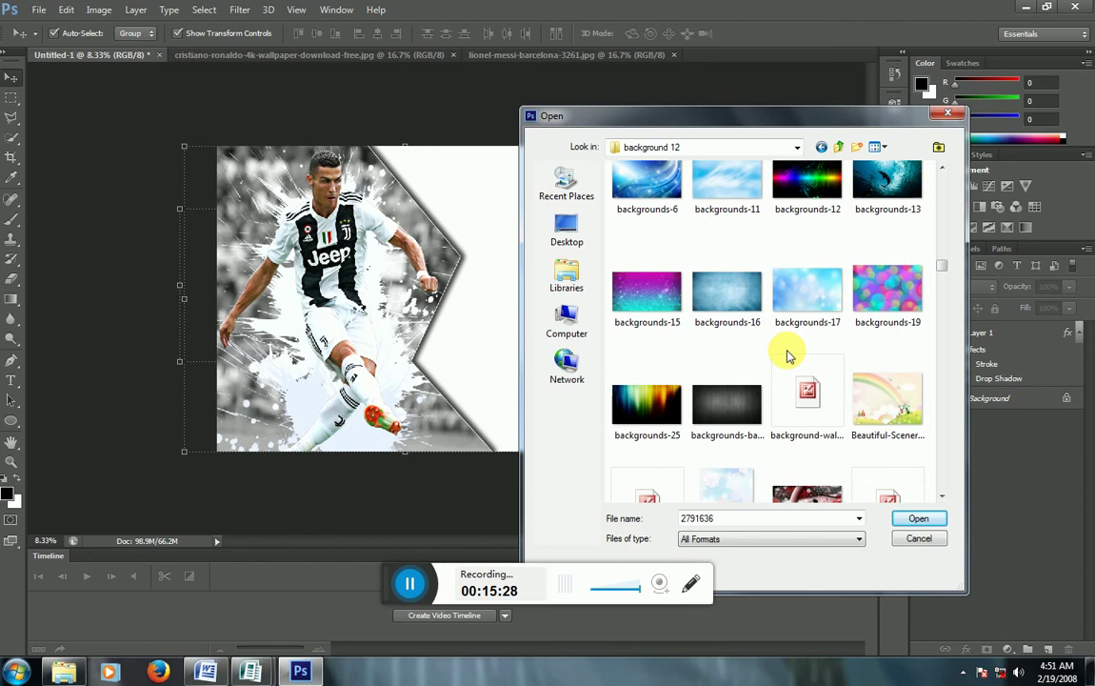
{"action": "scroll", "coordinate": [785, 352], "scroll_direction": "down", "scroll_amount": 2}
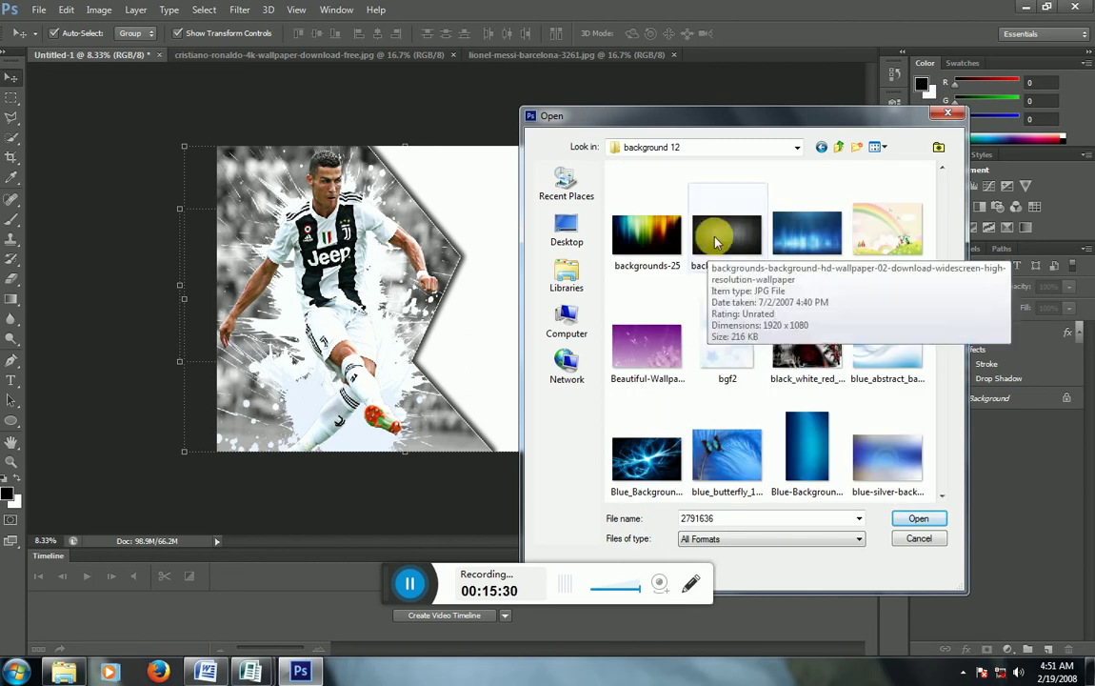
Preview the dark wood wallpaper full size and keep browsing
{"action": "left_click", "coordinate": [716, 240]}
{"action": "right_click", "coordinate": [690, 236]}
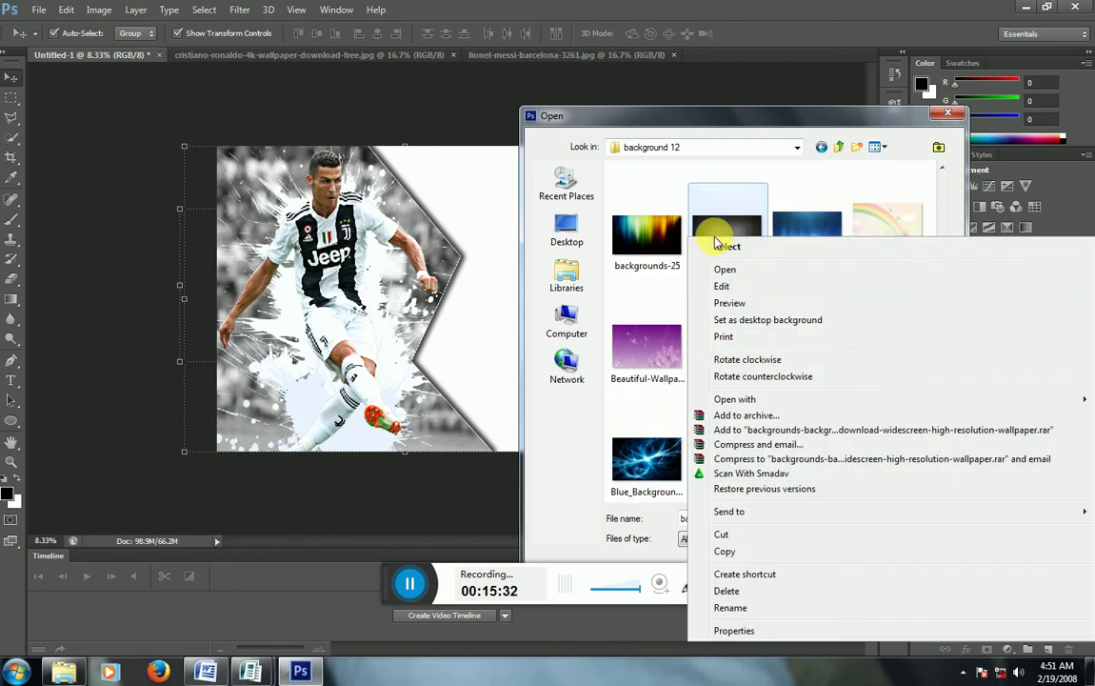
{"action": "left_click", "coordinate": [746, 302]}
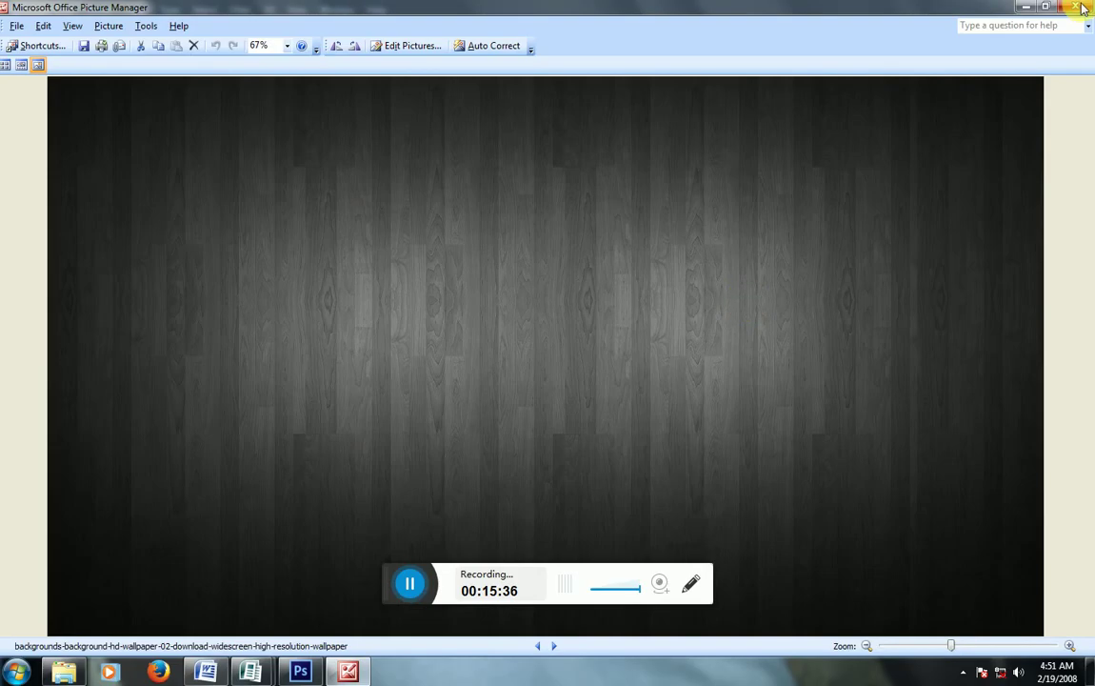
{"action": "left_click", "coordinate": [1082, 9]}
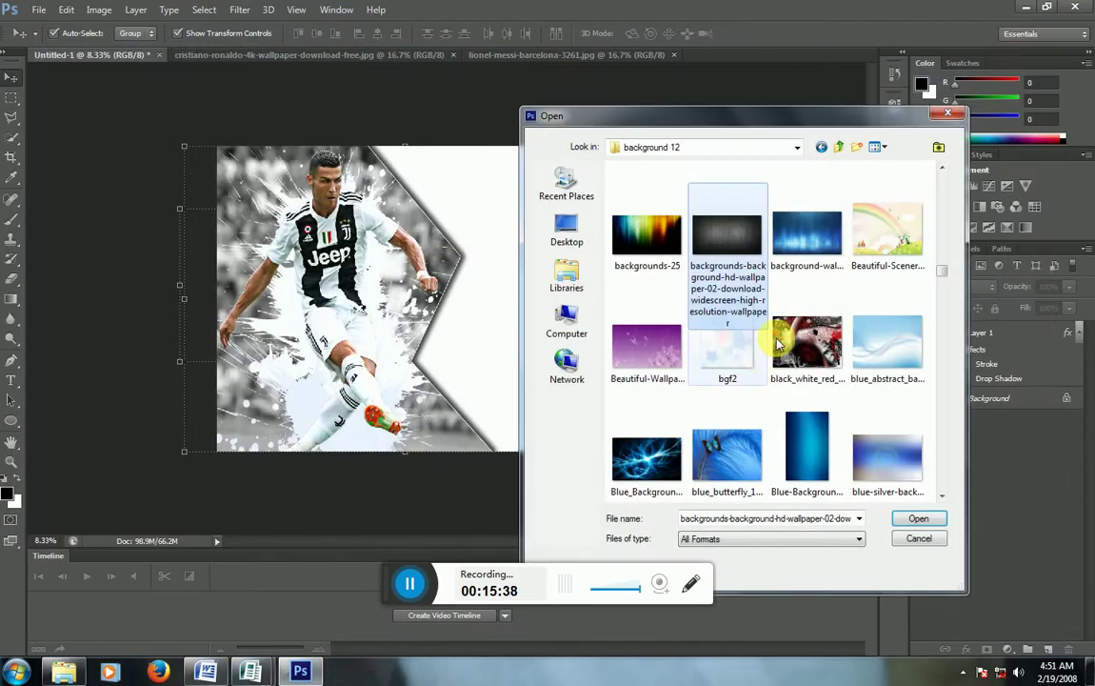
{"action": "scroll", "coordinate": [778, 345], "scroll_direction": "down", "scroll_amount": 1}
{"action": "scroll", "coordinate": [779, 345], "scroll_direction": "down", "scroll_amount": 1}
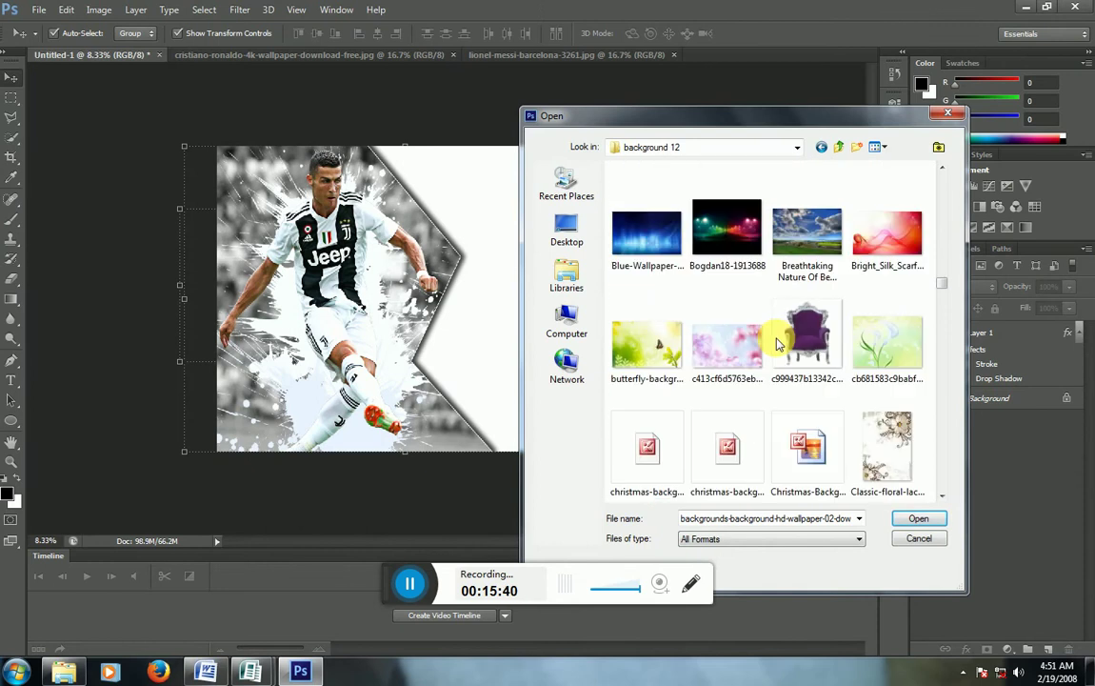
{"action": "scroll", "coordinate": [779, 345], "scroll_direction": "down", "scroll_amount": 2}
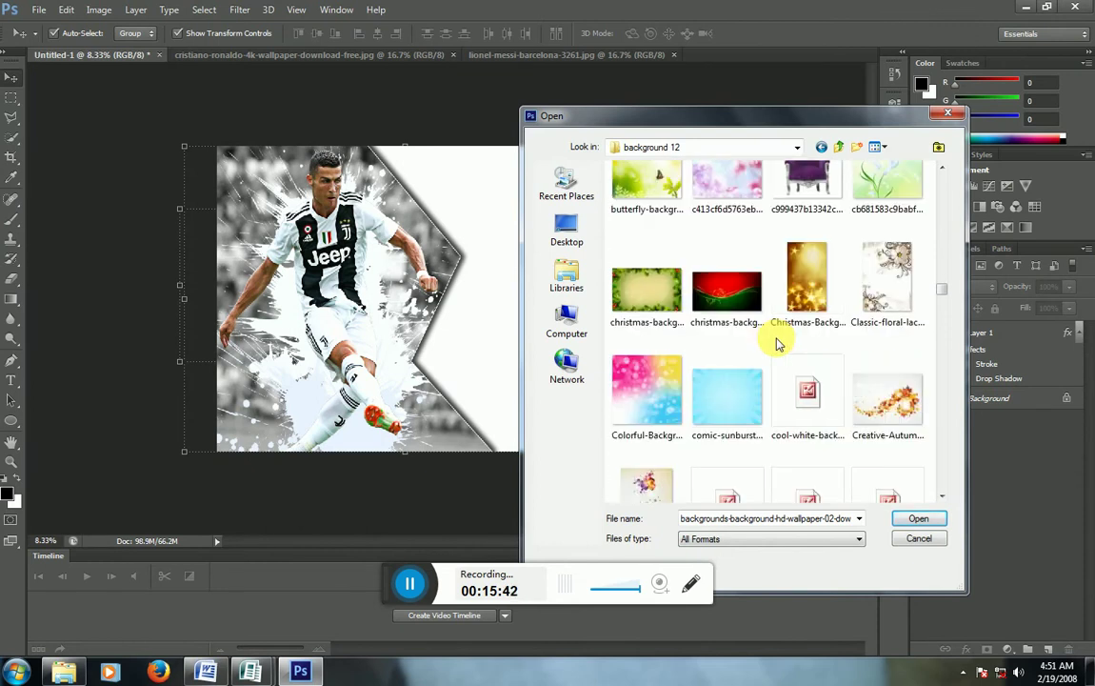
{"action": "scroll", "coordinate": [779, 345], "scroll_direction": "down", "scroll_amount": 2}
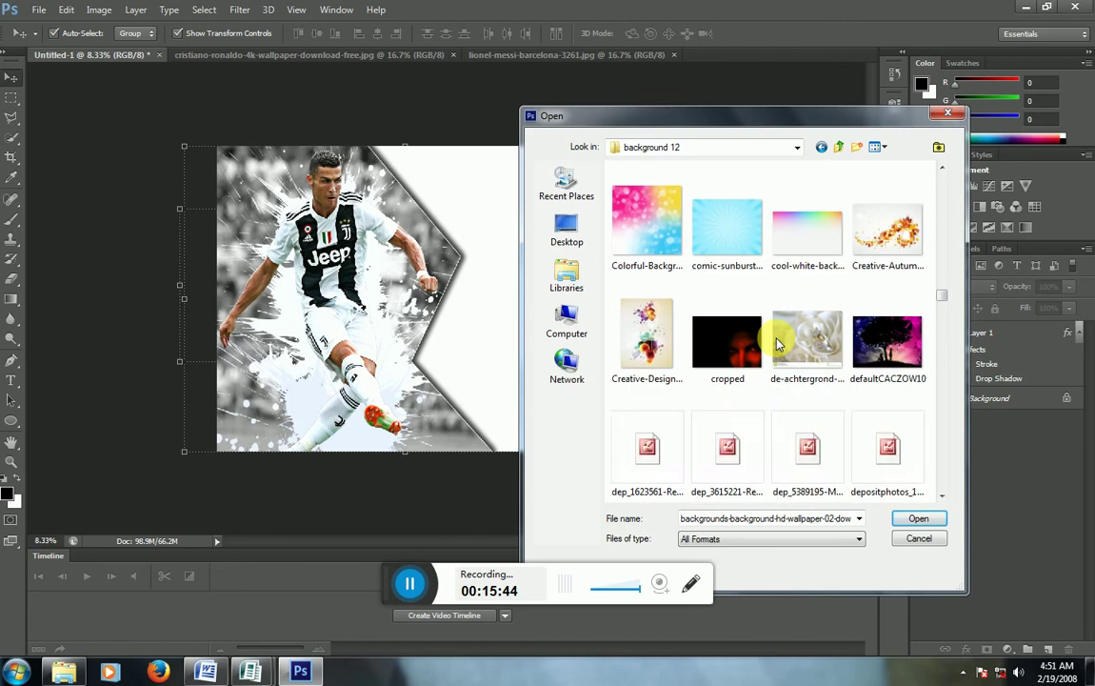
Preview cool-white-background-3 full size, then browse on to the light wallpaper
{"action": "left_click", "coordinate": [819, 245]}
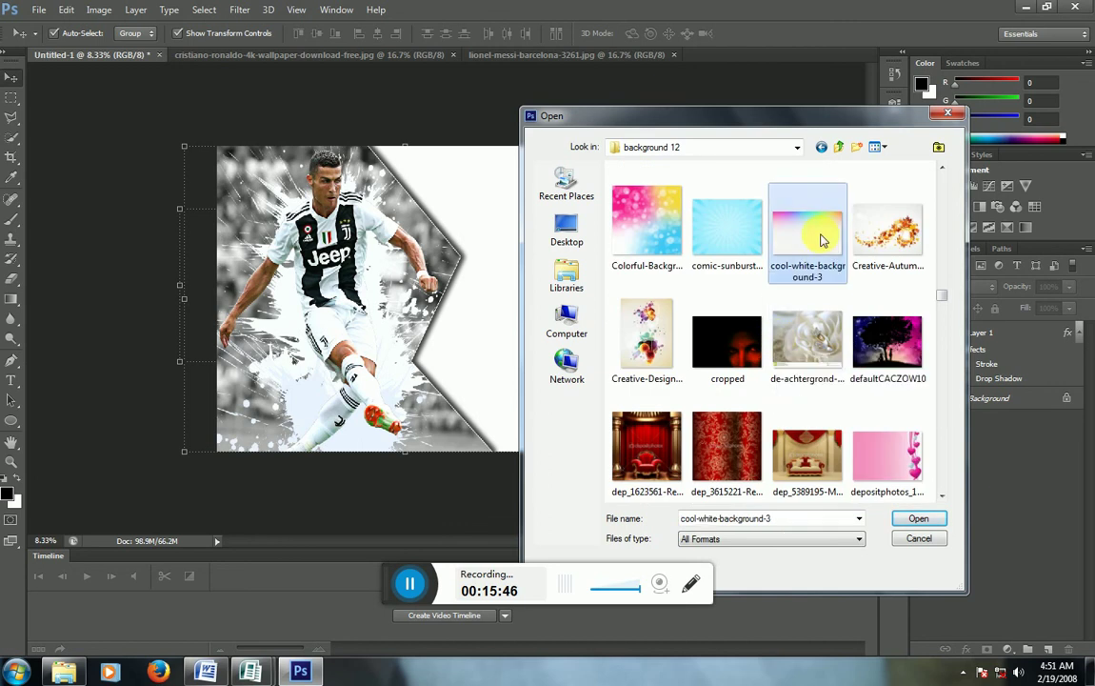
{"action": "right_click", "coordinate": [807, 234]}
{"action": "left_click", "coordinate": [847, 301]}
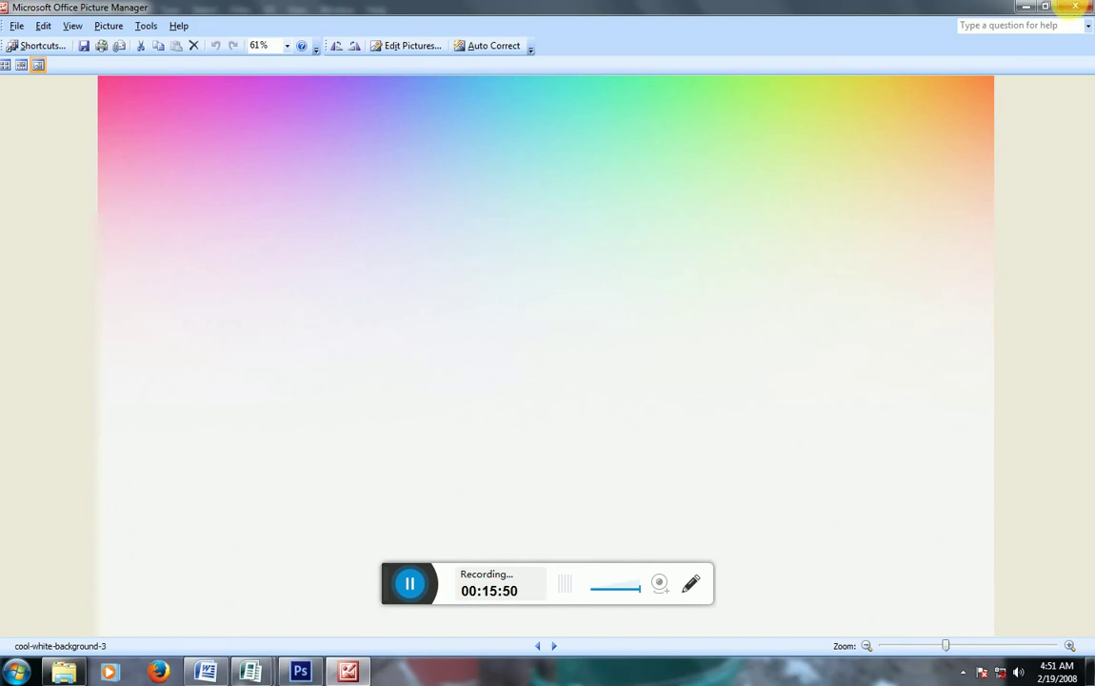
{"action": "left_click", "coordinate": [1073, 8]}
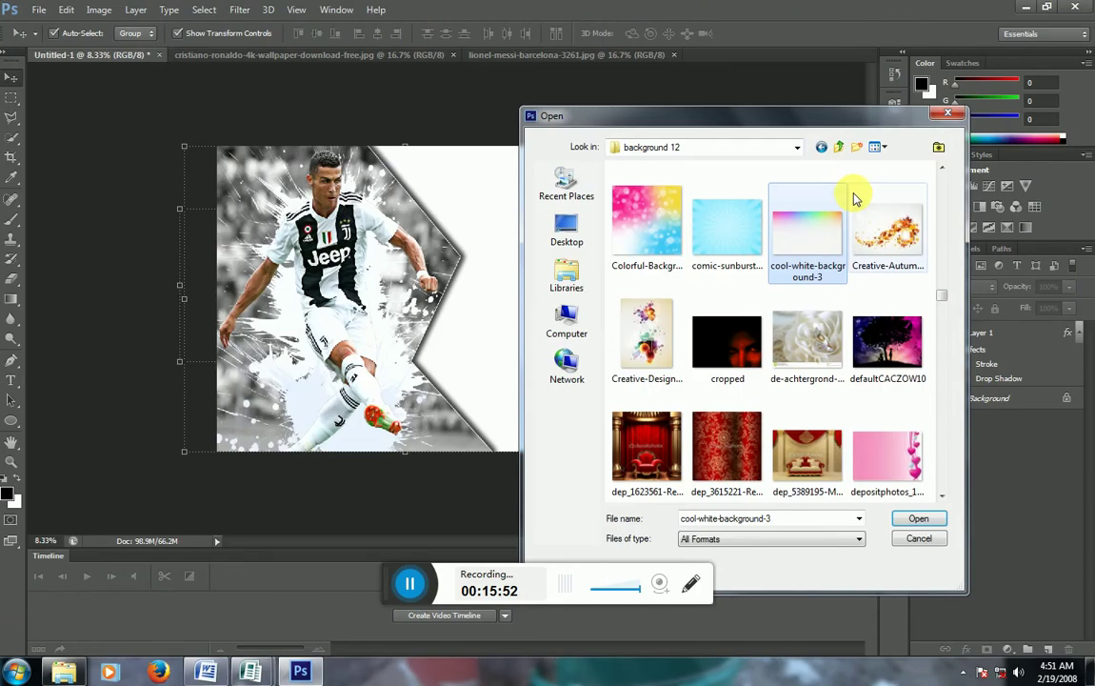
{"action": "mouse_move", "coordinate": [807, 238]}
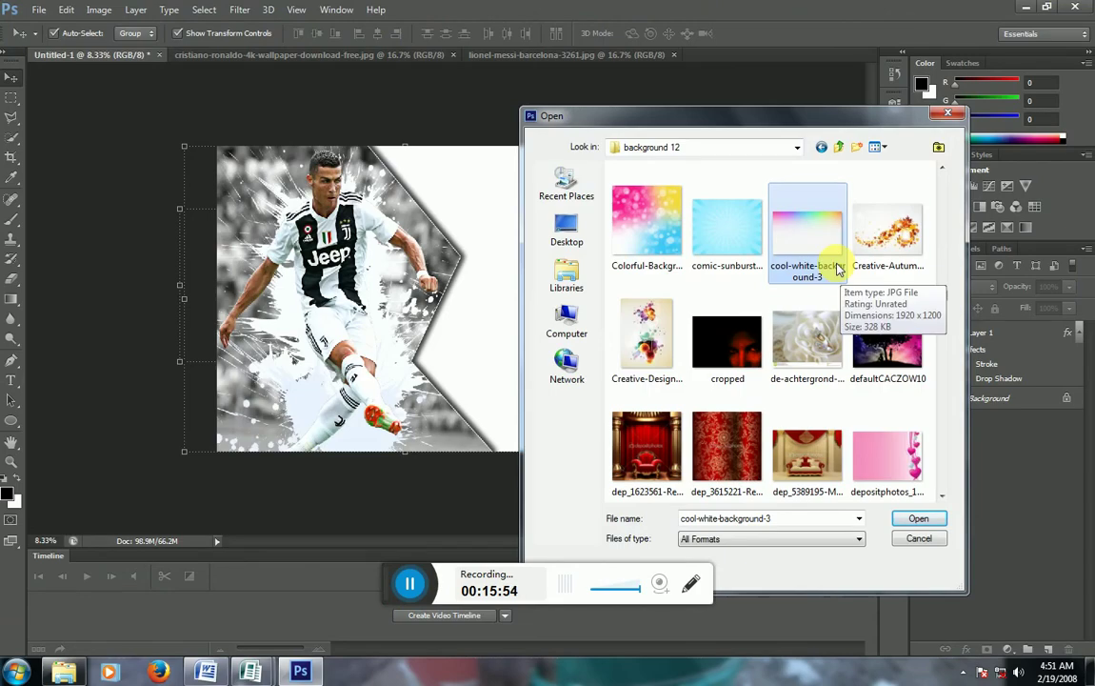
{"action": "scroll", "coordinate": [838, 269], "scroll_direction": "down", "scroll_amount": 3}
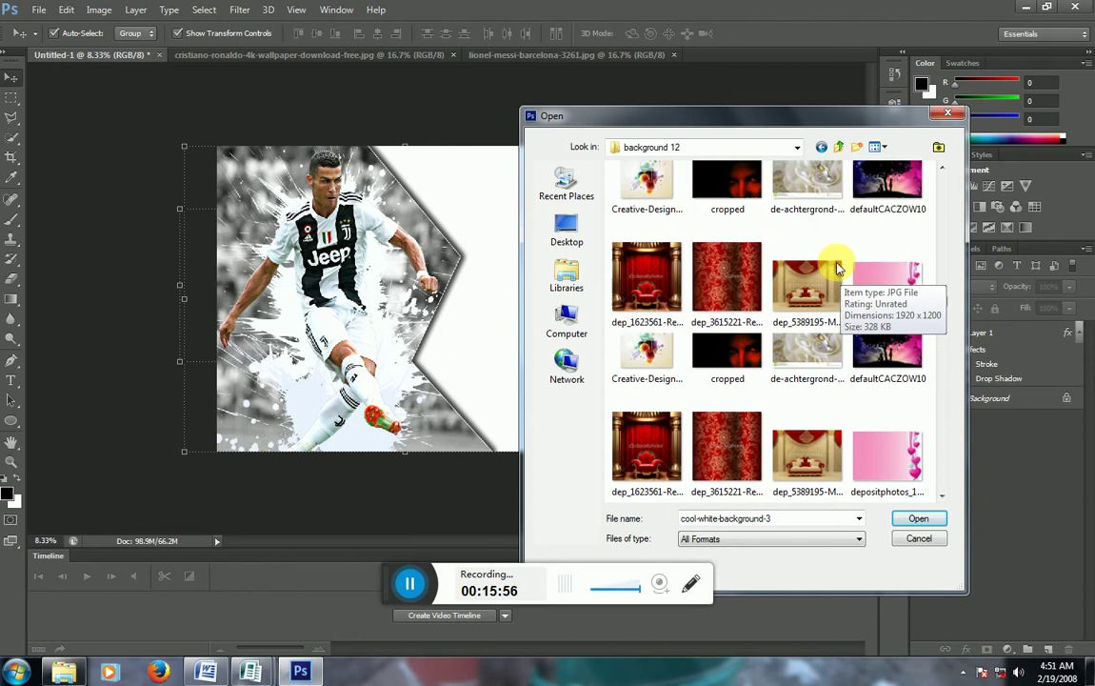
{"action": "scroll", "coordinate": [838, 270], "scroll_direction": "down", "scroll_amount": 3}
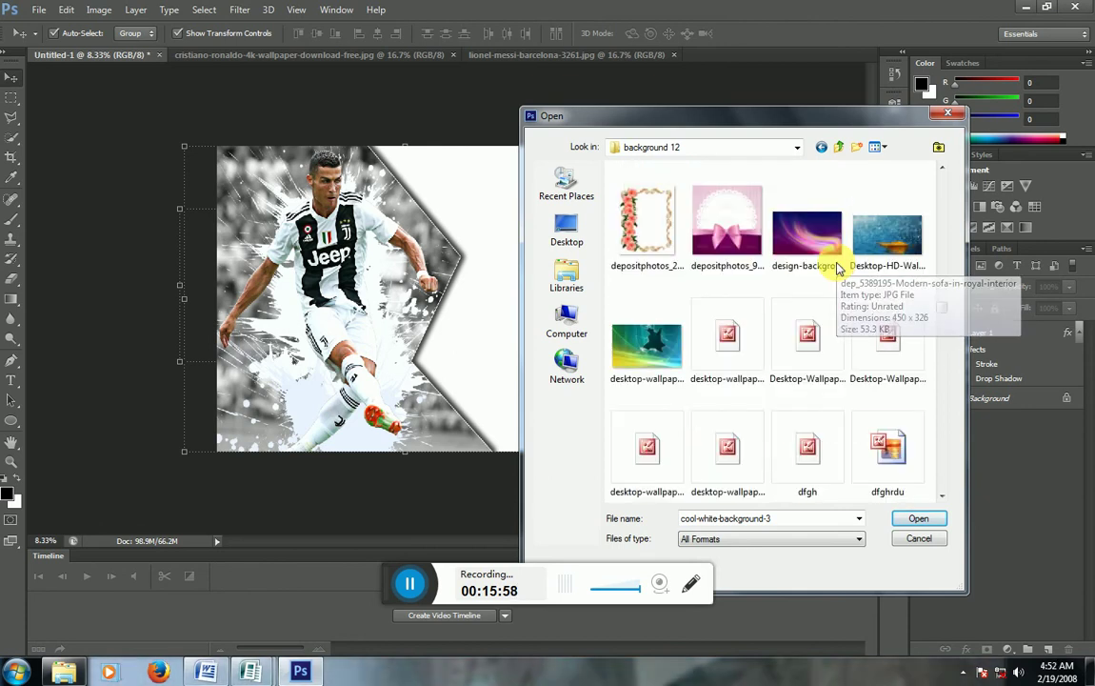
{"action": "scroll", "coordinate": [837, 270], "scroll_direction": "down", "scroll_amount": 3}
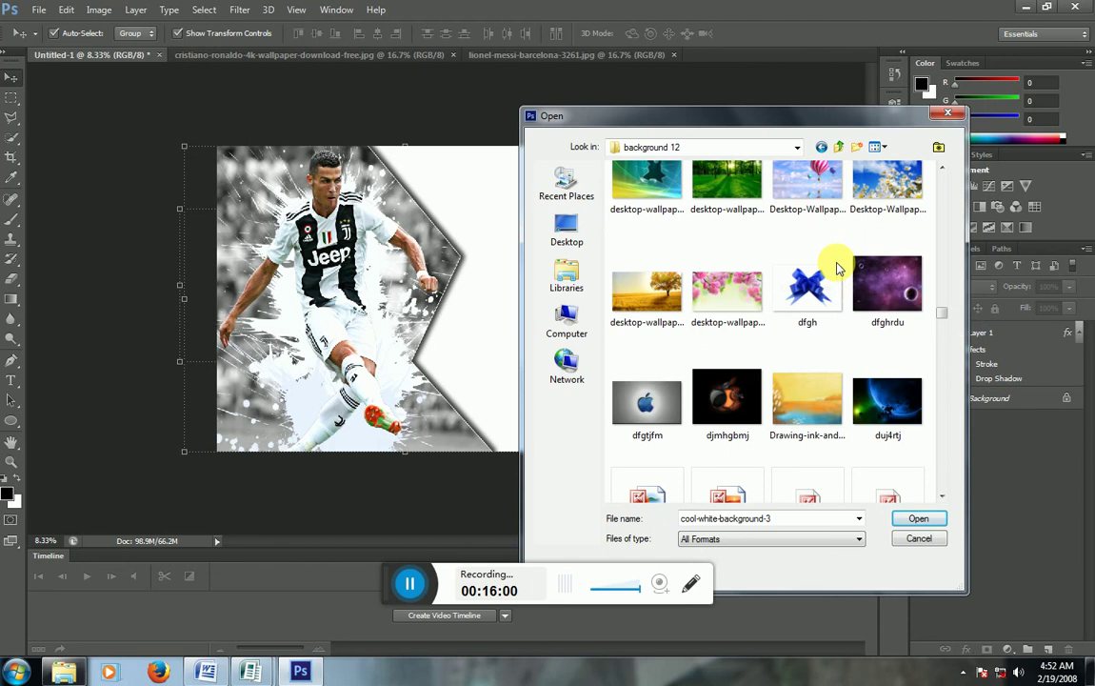
{"action": "scroll", "coordinate": [838, 269], "scroll_direction": "down", "scroll_amount": 3}
{"action": "scroll", "coordinate": [838, 270], "scroll_direction": "down", "scroll_amount": 2}
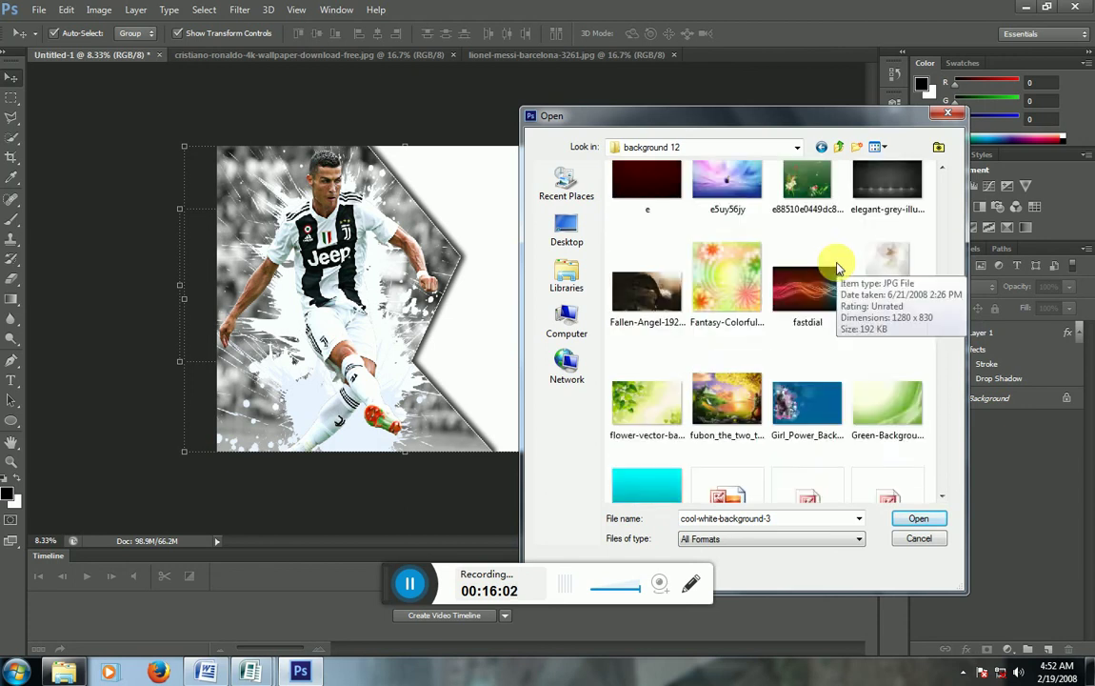
{"action": "scroll", "coordinate": [838, 270], "scroll_direction": "down", "scroll_amount": 4}
{"action": "scroll", "coordinate": [837, 269], "scroll_direction": "down", "scroll_amount": 2}
{"action": "scroll", "coordinate": [837, 270], "scroll_direction": "down", "scroll_amount": 2}
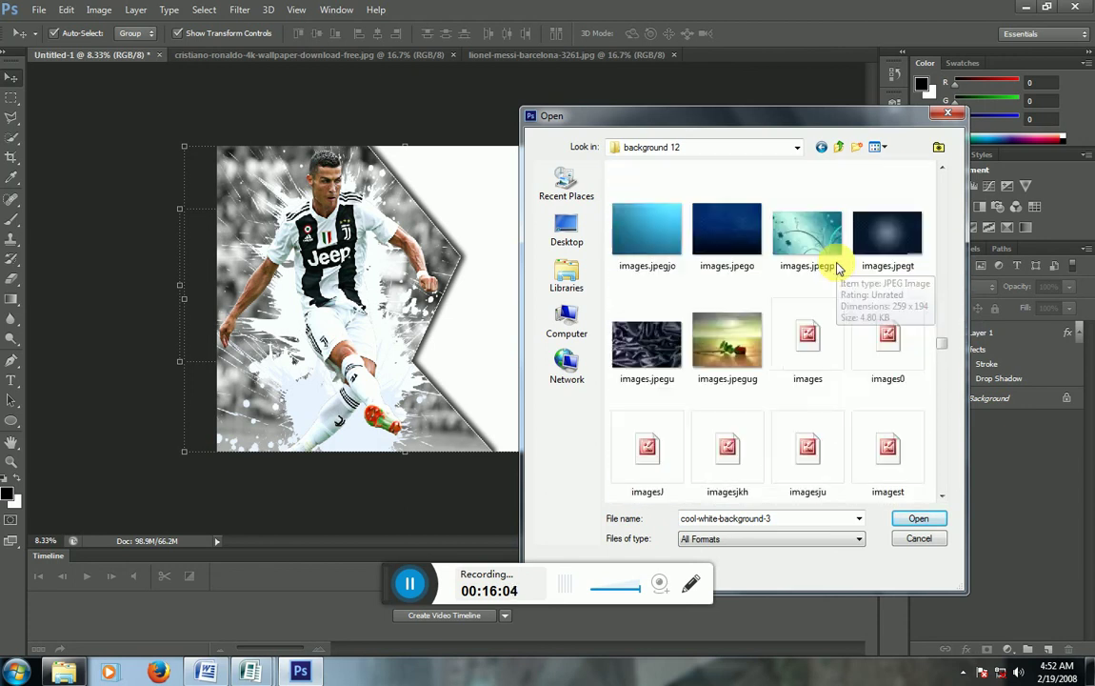
{"action": "scroll", "coordinate": [838, 269], "scroll_direction": "down", "scroll_amount": 1}
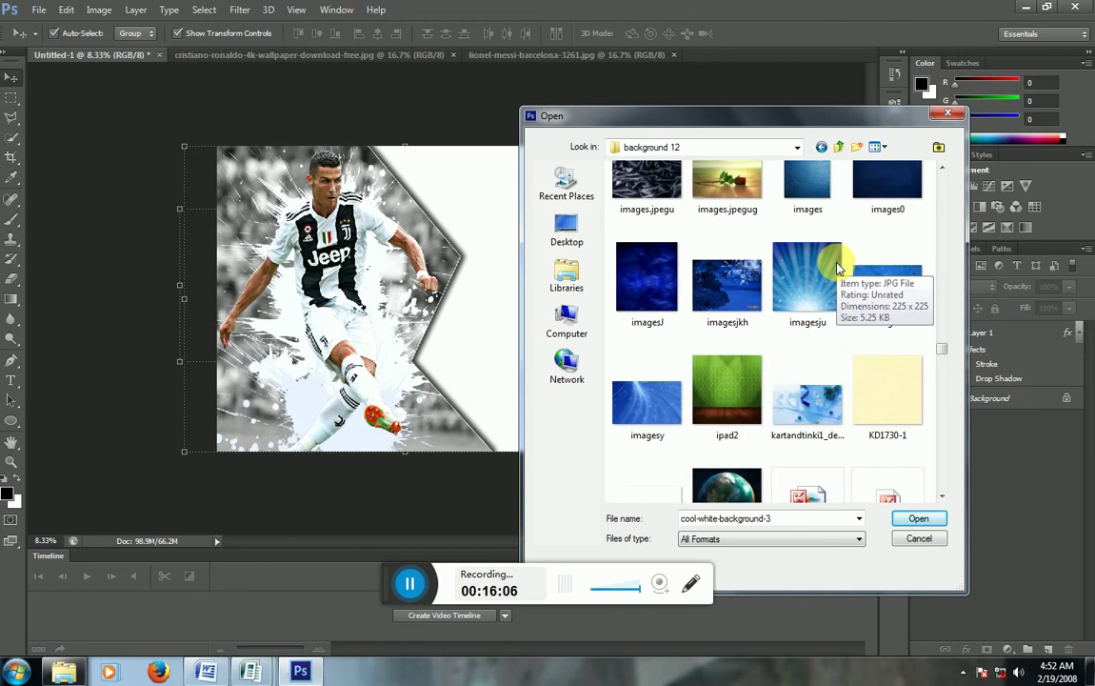
{"action": "scroll", "coordinate": [838, 270], "scroll_direction": "down", "scroll_amount": 2}
{"action": "scroll", "coordinate": [838, 270], "scroll_direction": "down", "scroll_amount": 2}
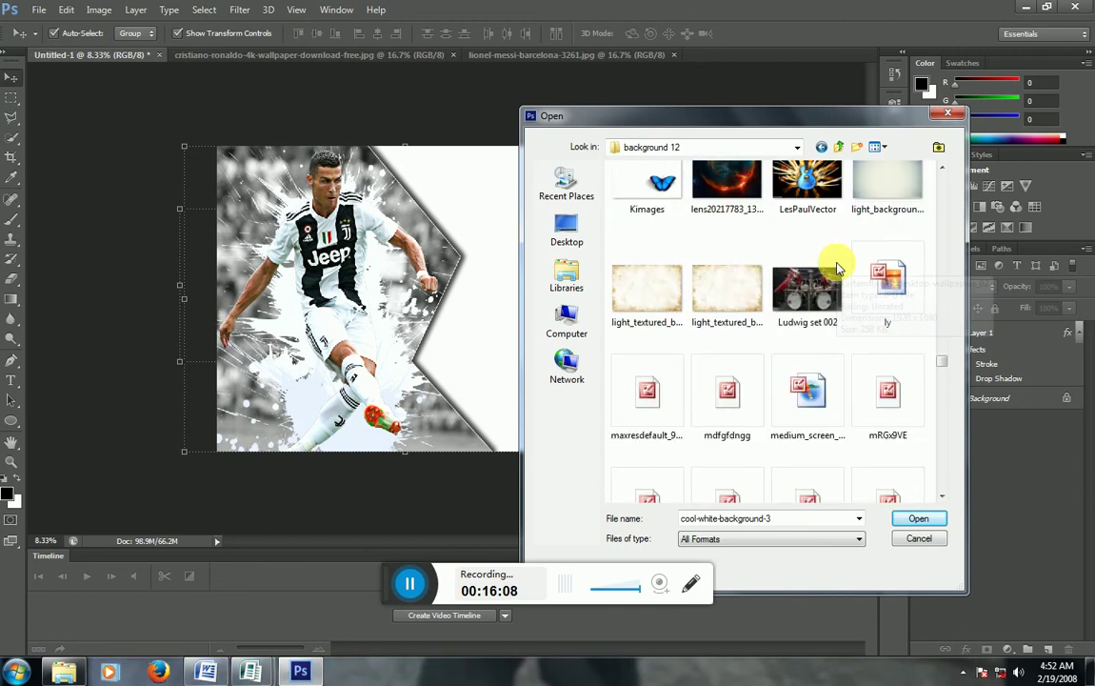
{"action": "scroll", "coordinate": [828, 270], "scroll_direction": "down", "scroll_amount": 3}
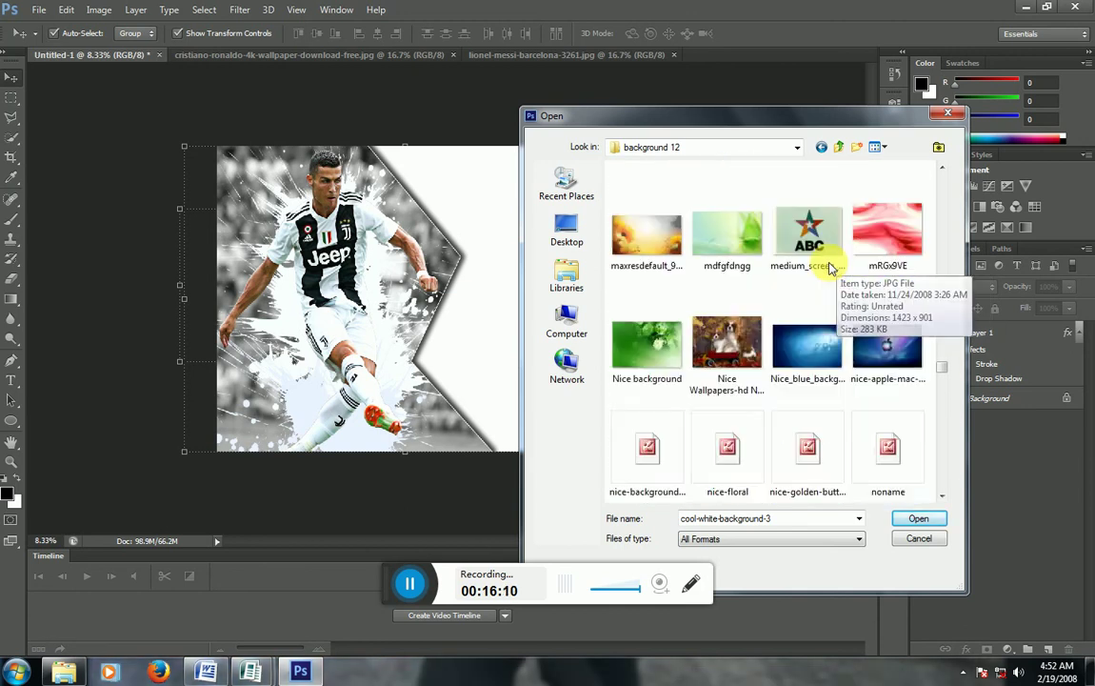
{"action": "scroll", "coordinate": [829, 270], "scroll_direction": "up", "scroll_amount": 3}
{"action": "scroll", "coordinate": [857, 286], "scroll_direction": "up", "scroll_amount": 2}
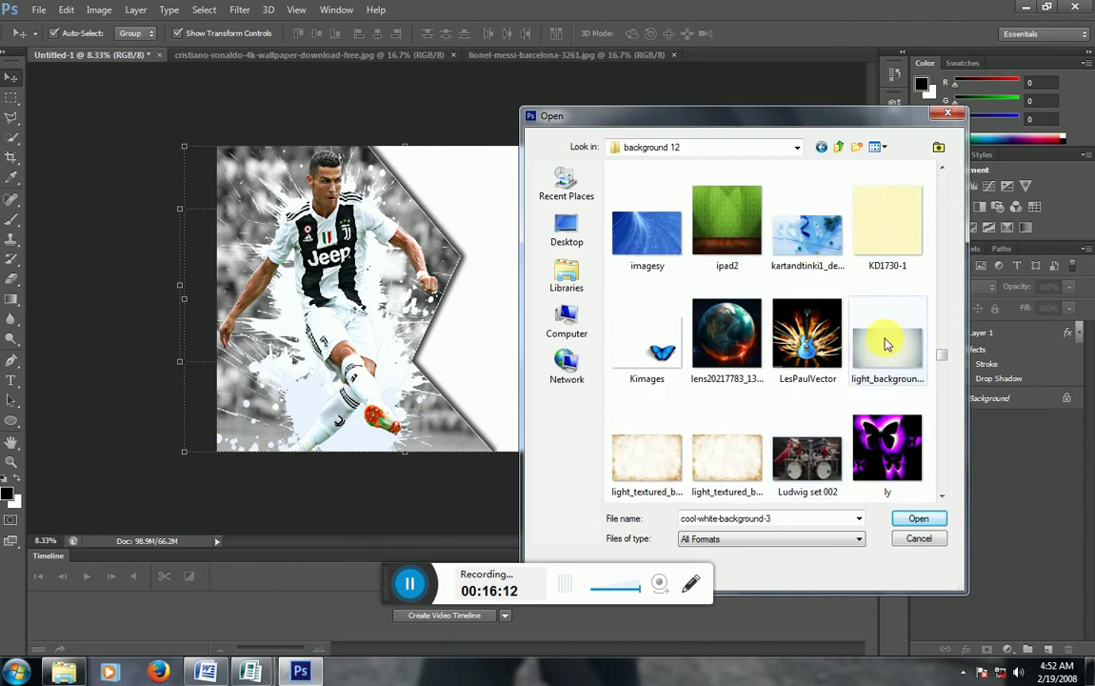
Preview light_background-wallpaper-1920x1080 and open it as a new document
{"action": "left_click", "coordinate": [884, 313]}
{"action": "right_click", "coordinate": [886, 341]}
{"action": "left_click", "coordinate": [816, 317]}
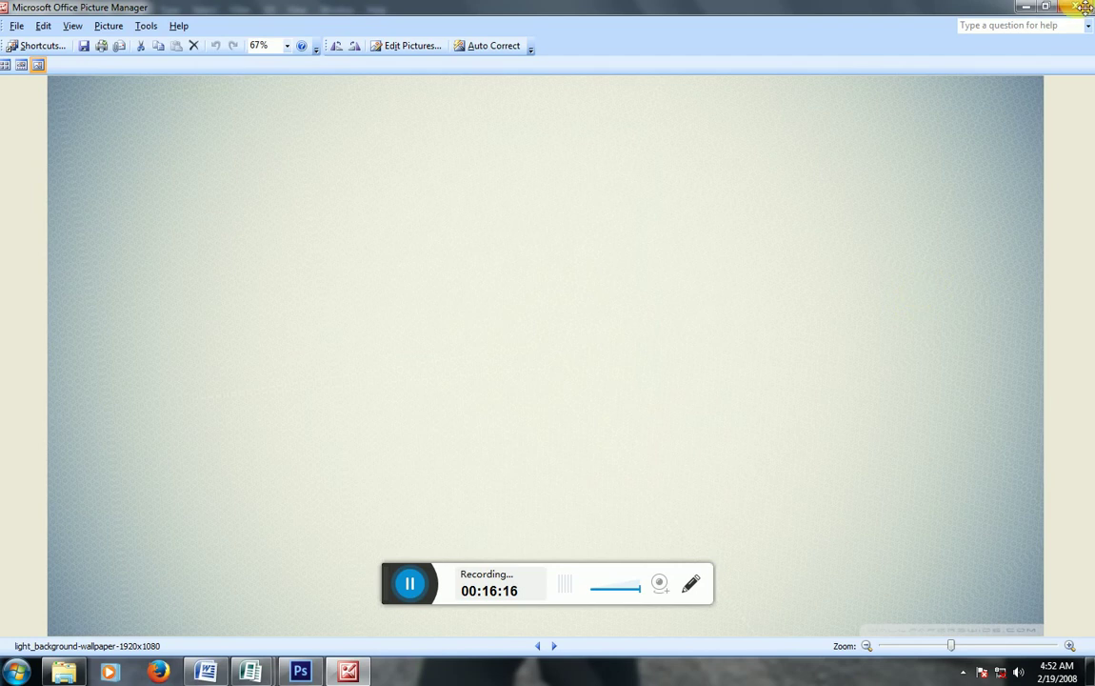
{"action": "left_click", "coordinate": [1076, 8]}
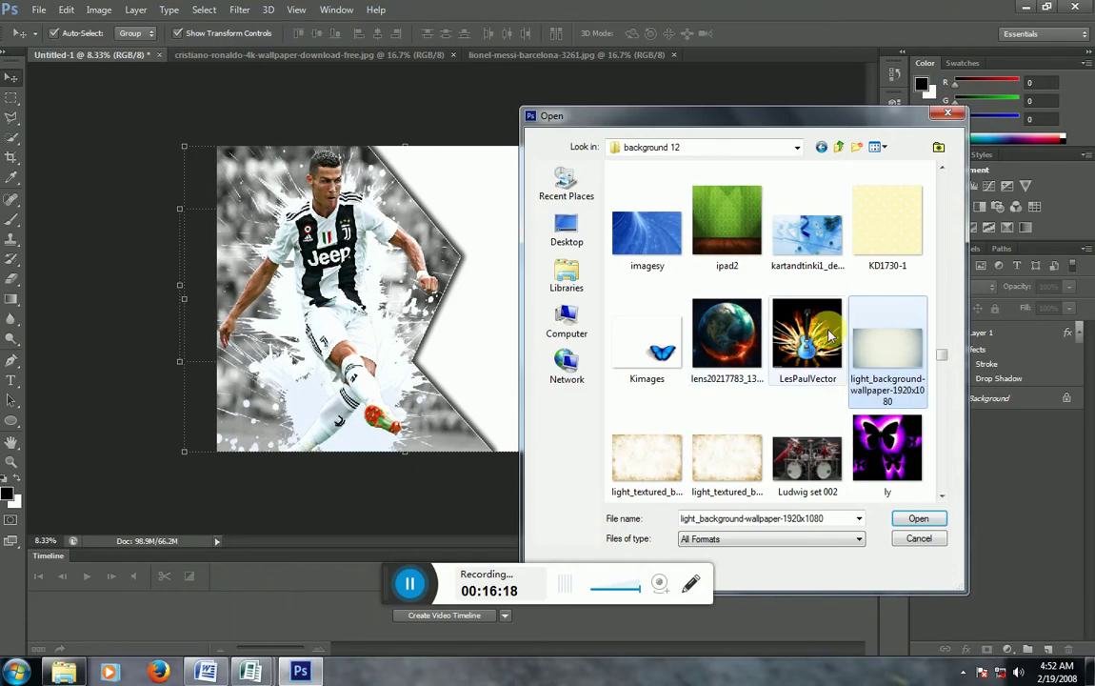
{"action": "double_click", "coordinate": [889, 351]}
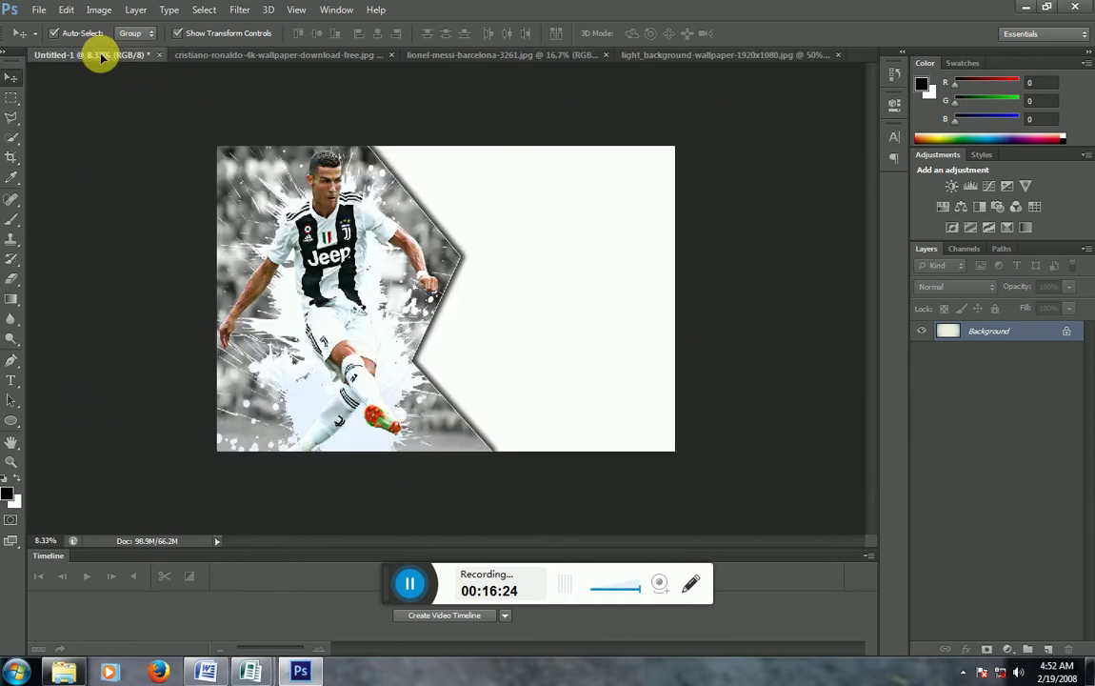
Place the light wallpaper as Layer 2, stretch it over the canvas, and move it beneath Layer 1
{"action": "left_click_drag", "start_coordinate": [102, 59], "coordinate": [493, 177]}
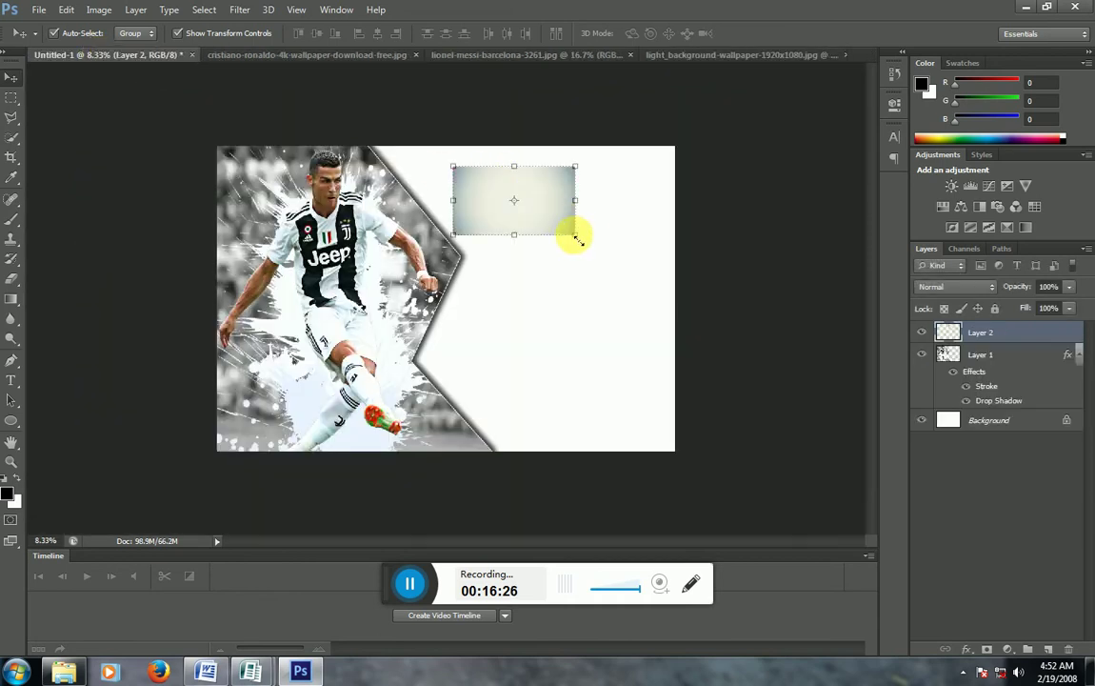
{"action": "left_click_drag", "start_coordinate": [575, 235], "coordinate": [675, 451]}
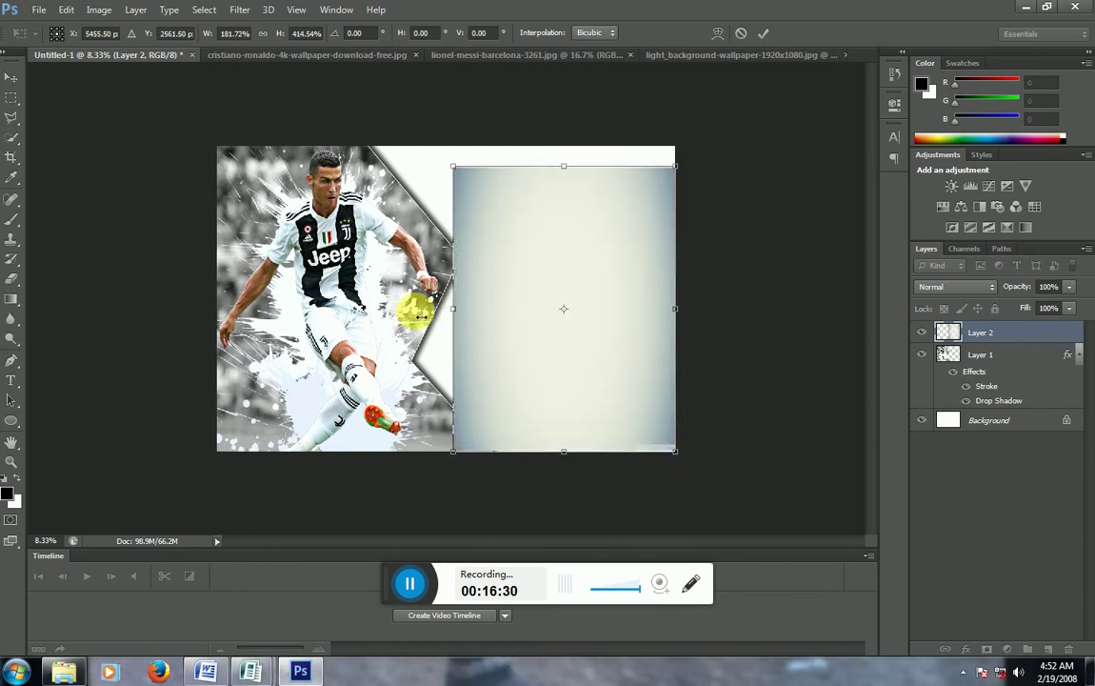
{"action": "left_click_drag", "start_coordinate": [456, 310], "coordinate": [223, 314]}
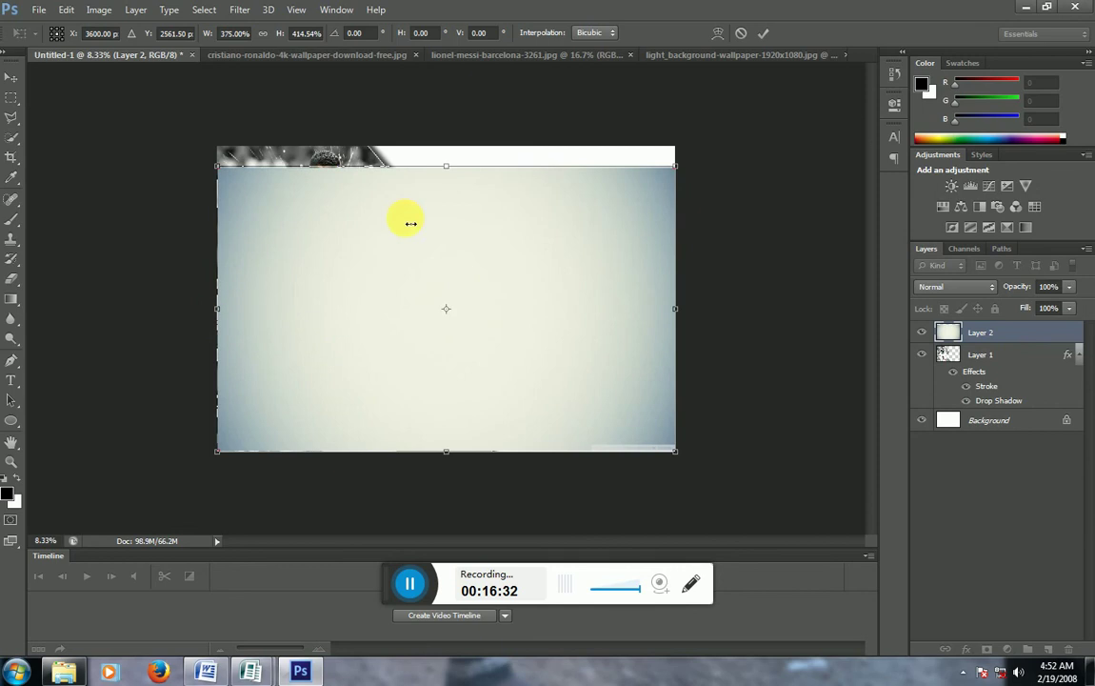
{"action": "left_click_drag", "start_coordinate": [445, 166], "coordinate": [443, 145]}
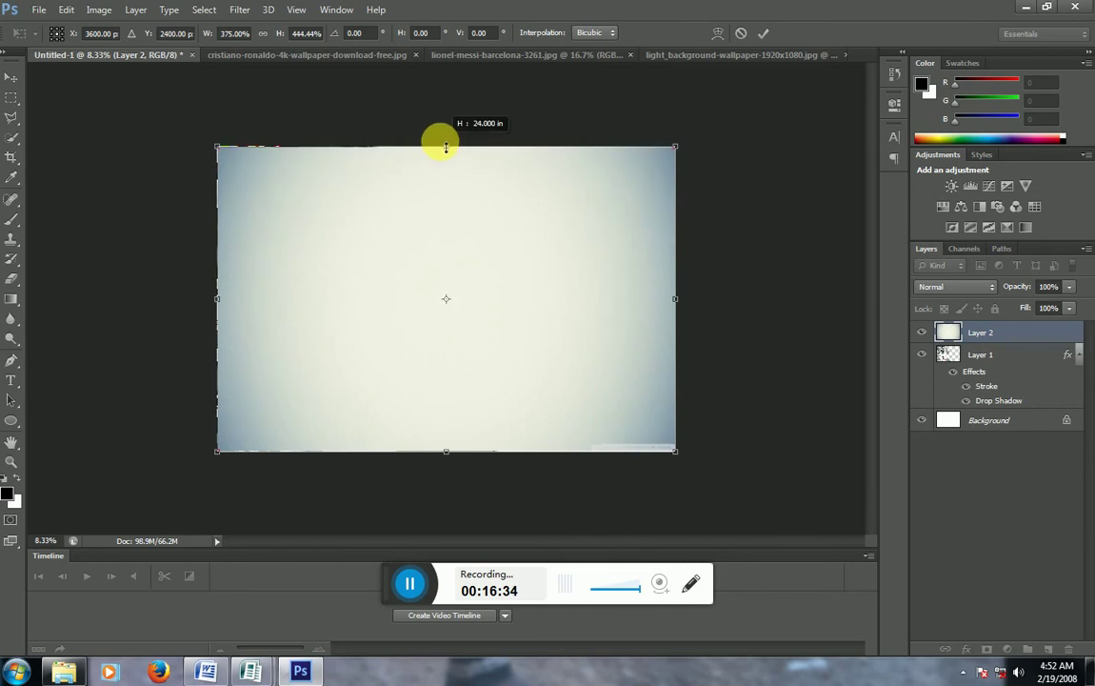
{"action": "left_click_drag", "start_coordinate": [446, 455], "coordinate": [448, 461]}
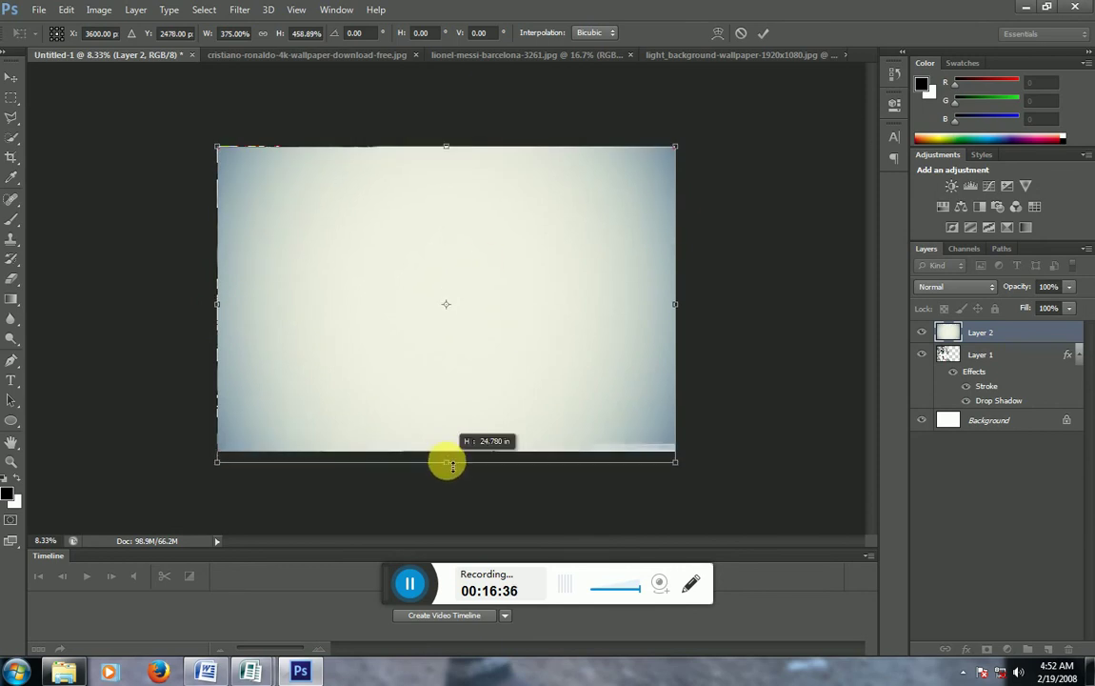
{"action": "left_click", "coordinate": [763, 36]}
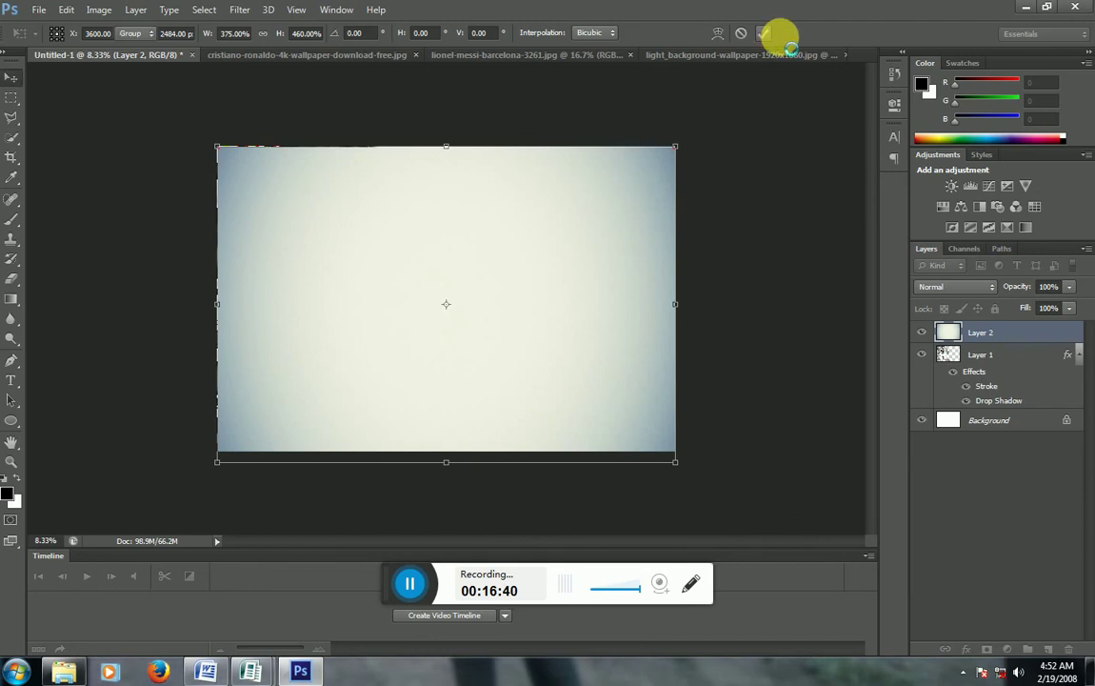
{"action": "left_click", "coordinate": [765, 33]}
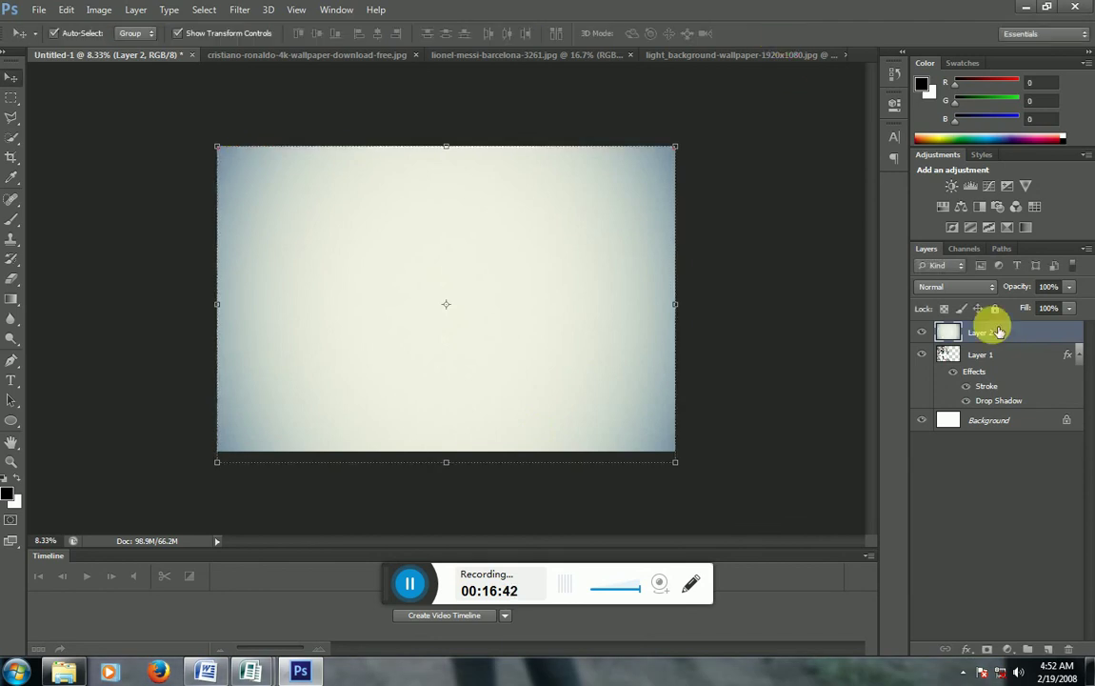
{"action": "left_click_drag", "start_coordinate": [997, 346], "coordinate": [987, 396]}
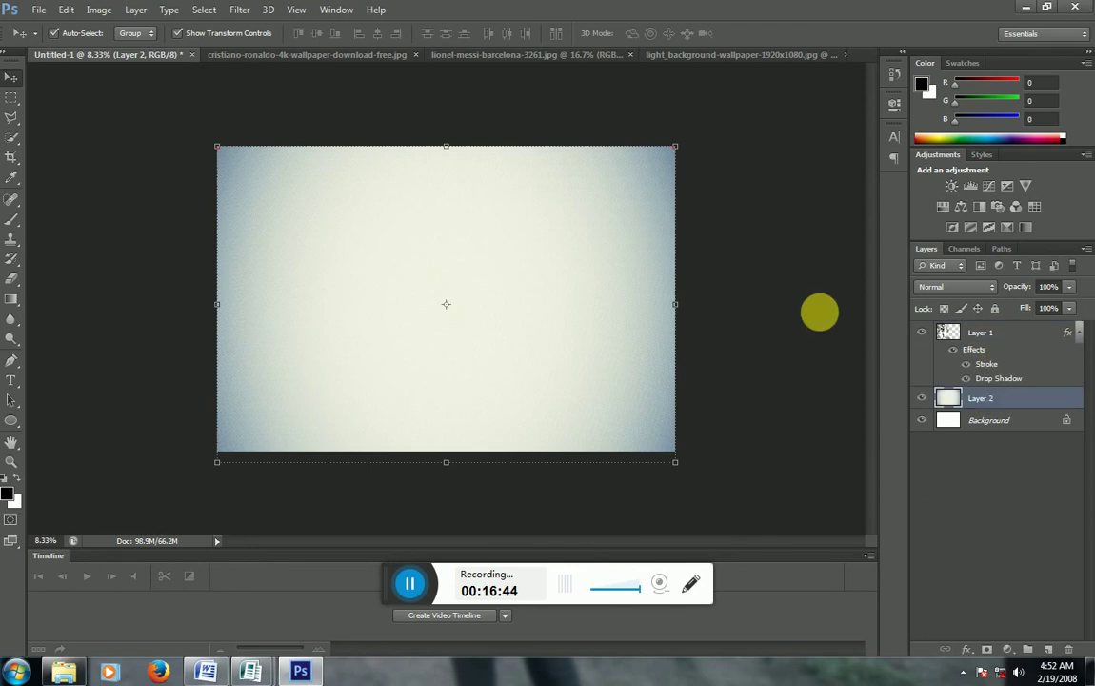
{"action": "left_click", "coordinate": [794, 268]}
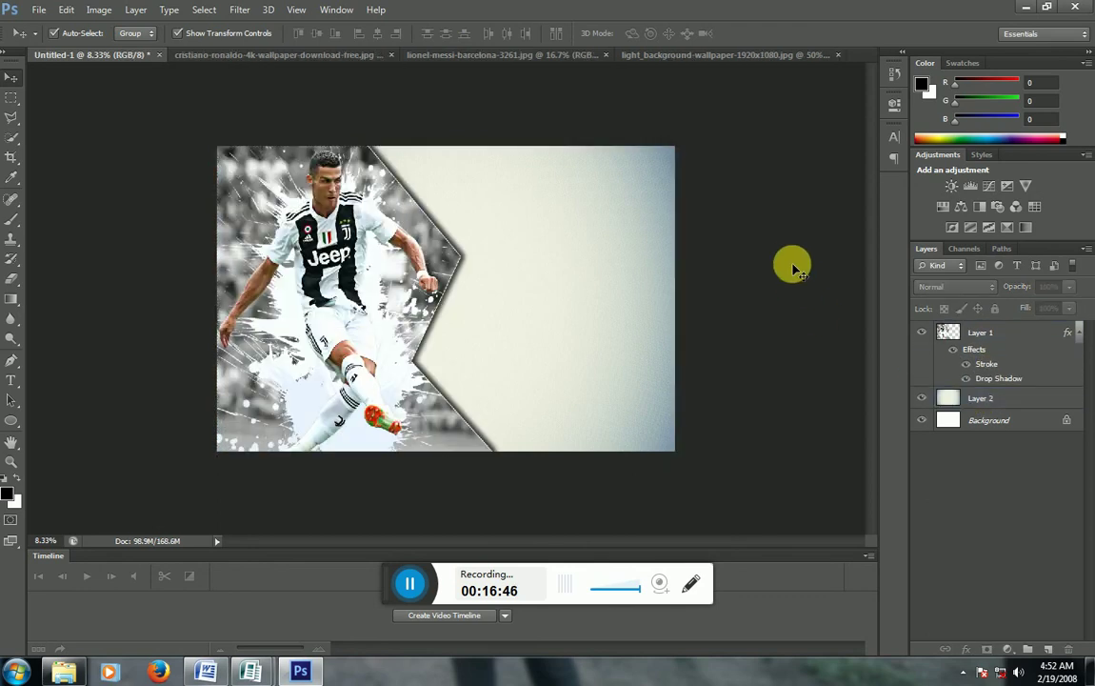
Add the text 'AKYEM-KROM' at 72 pt near the top of the light panel
{"action": "left_click", "coordinate": [13, 381]}
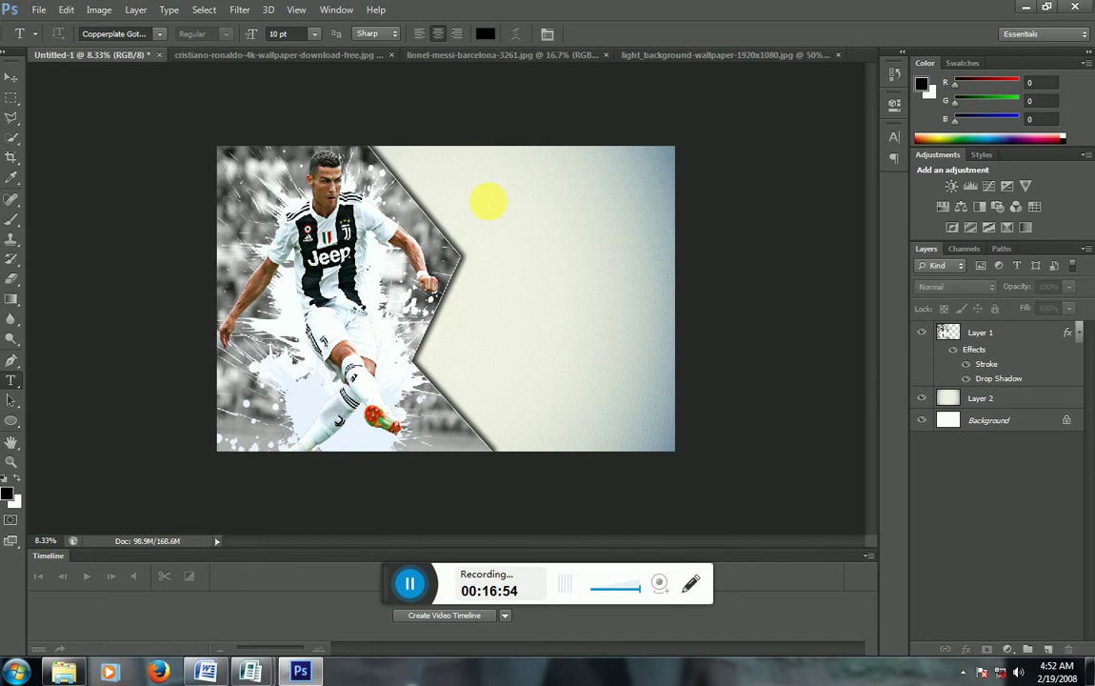
{"action": "left_click", "coordinate": [489, 204]}
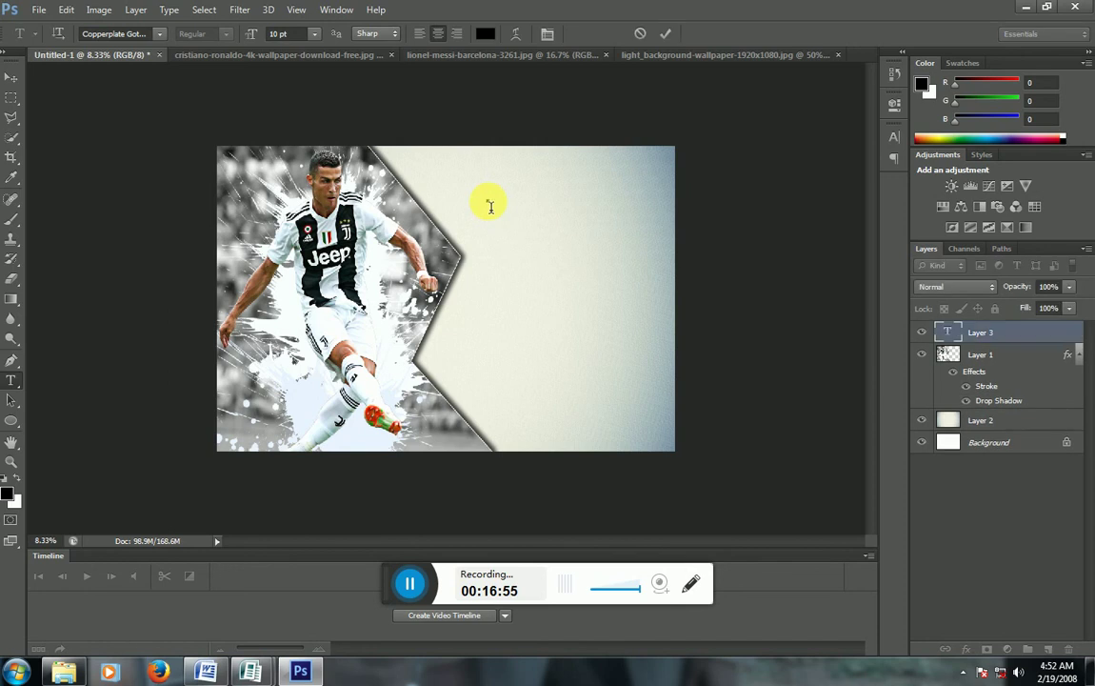
{"action": "left_click", "coordinate": [316, 35]}
{"action": "left_click", "coordinate": [318, 294]}
{"action": "type", "text": "AKYEM"}
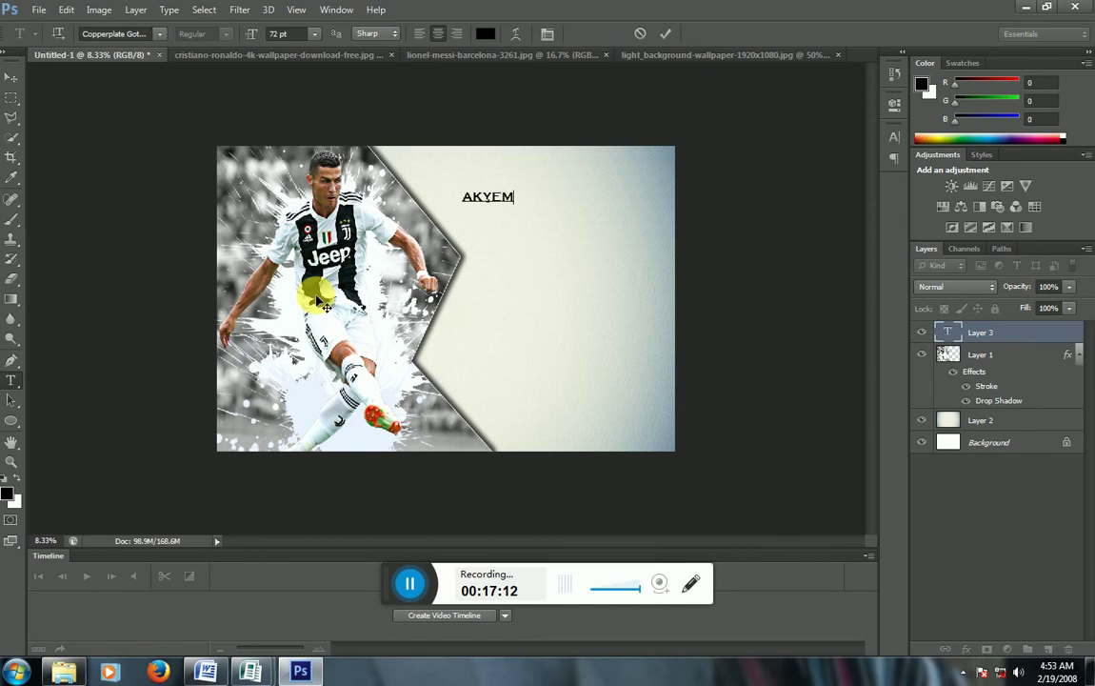
{"action": "type", "text": "-K"}
{"action": "type", "text": "ROM"}
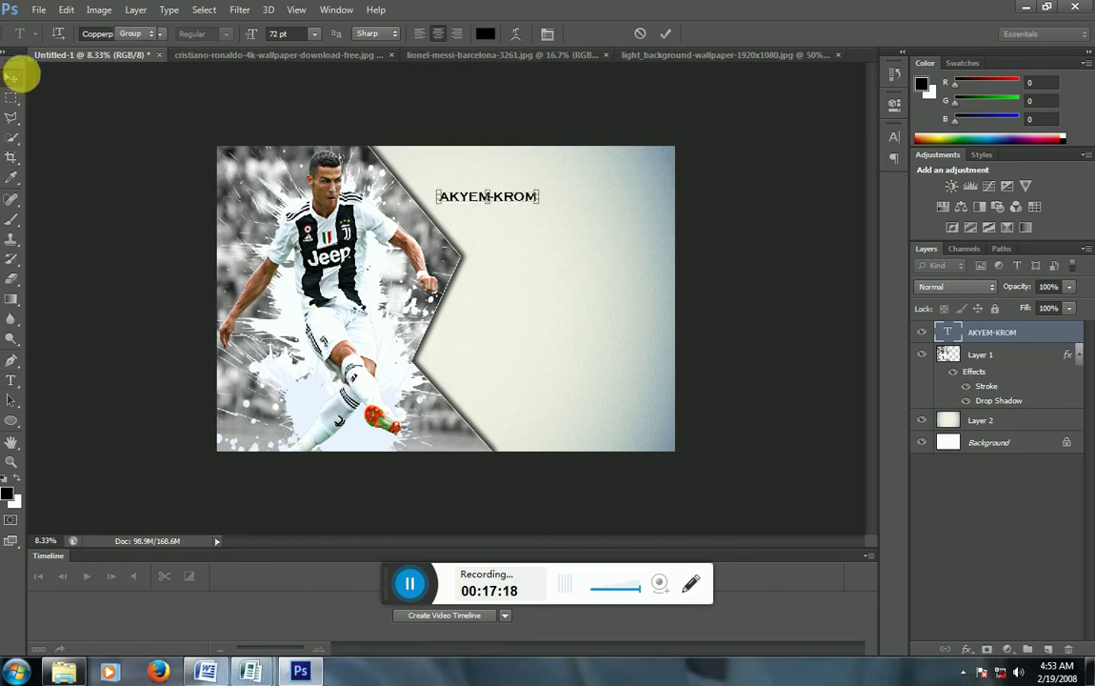
{"action": "left_click", "coordinate": [13, 82]}
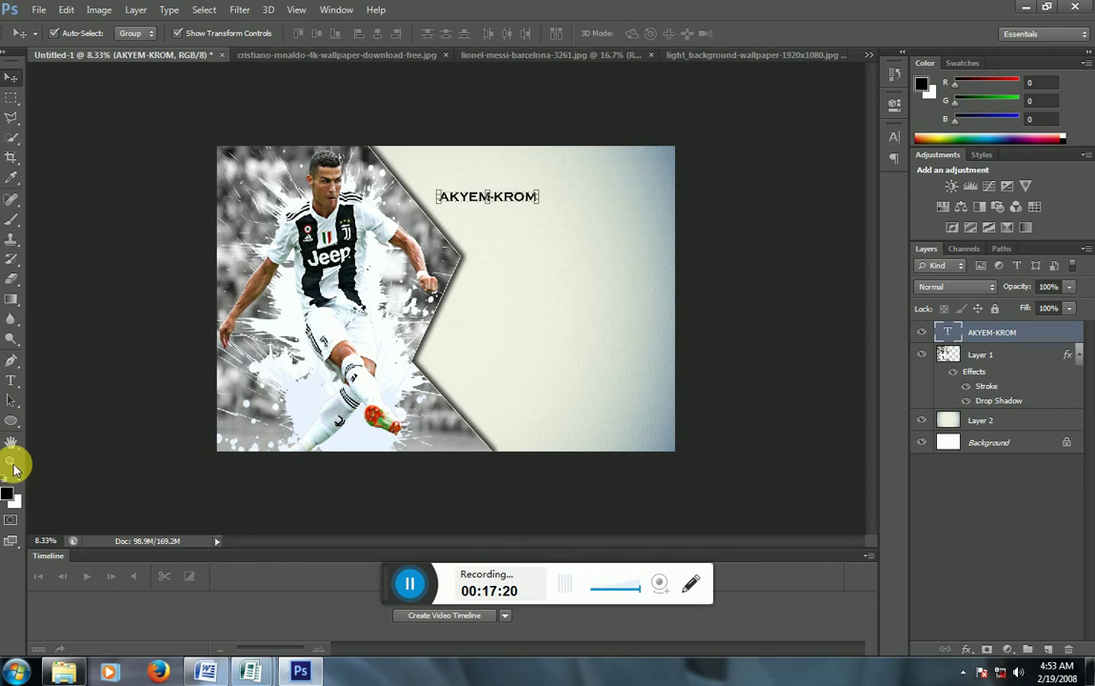
Zoom in on the poster around the title area
{"action": "left_click", "coordinate": [12, 464]}
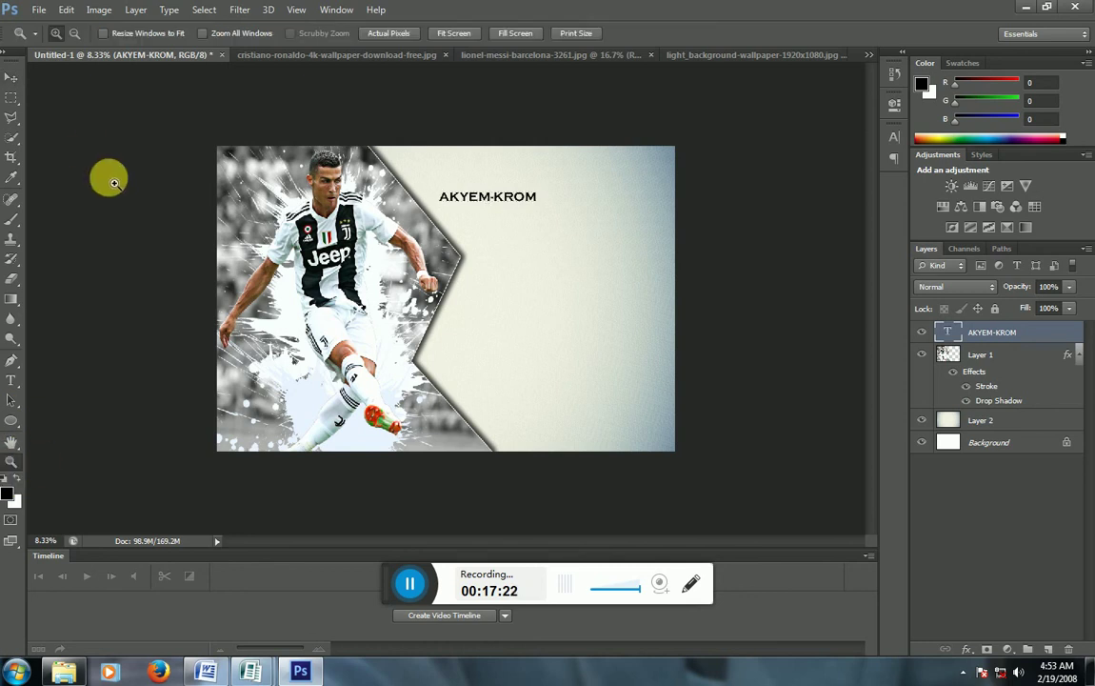
{"action": "left_click", "coordinate": [502, 212]}
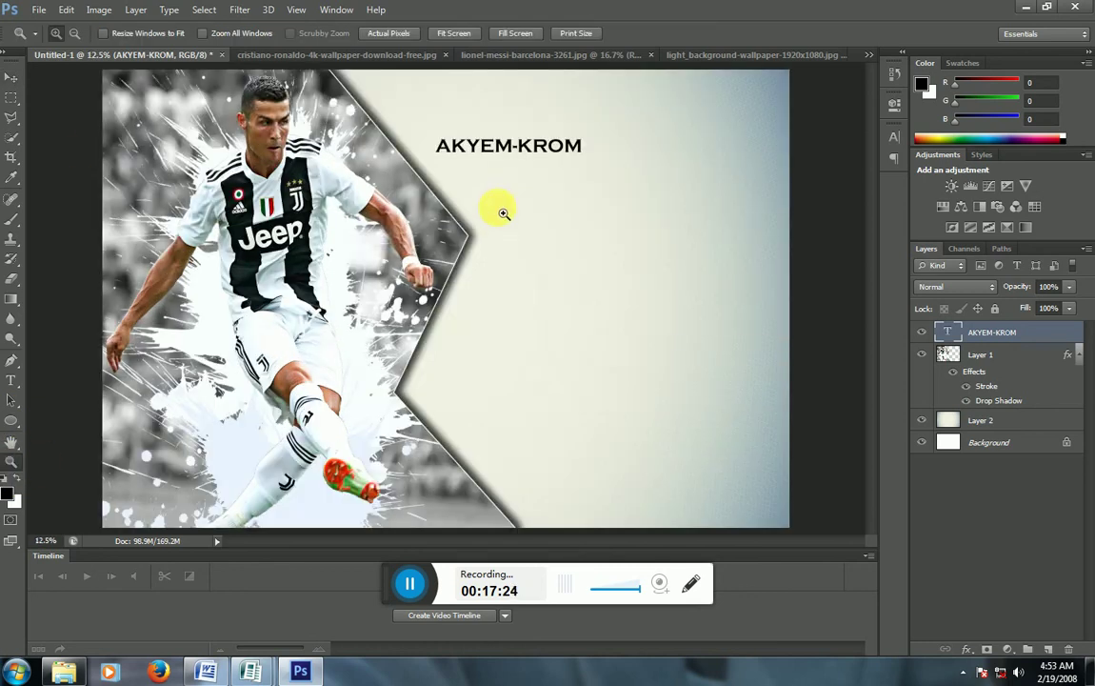
{"action": "left_click", "coordinate": [502, 212]}
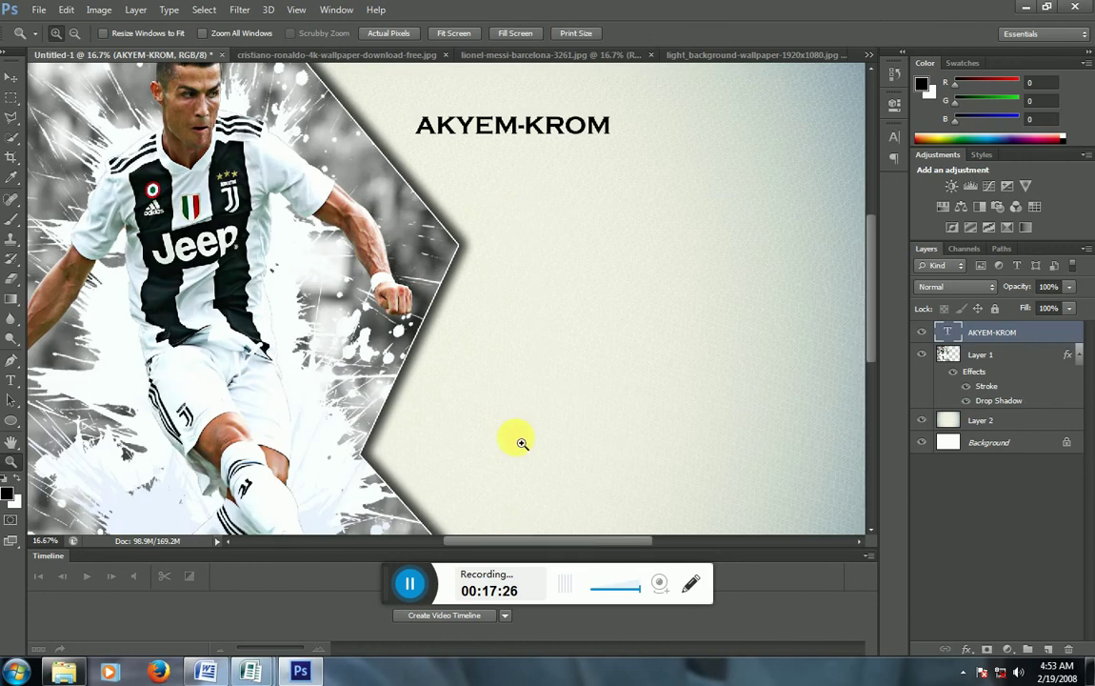
{"action": "left_click_drag", "start_coordinate": [502, 545], "coordinate": [546, 545]}
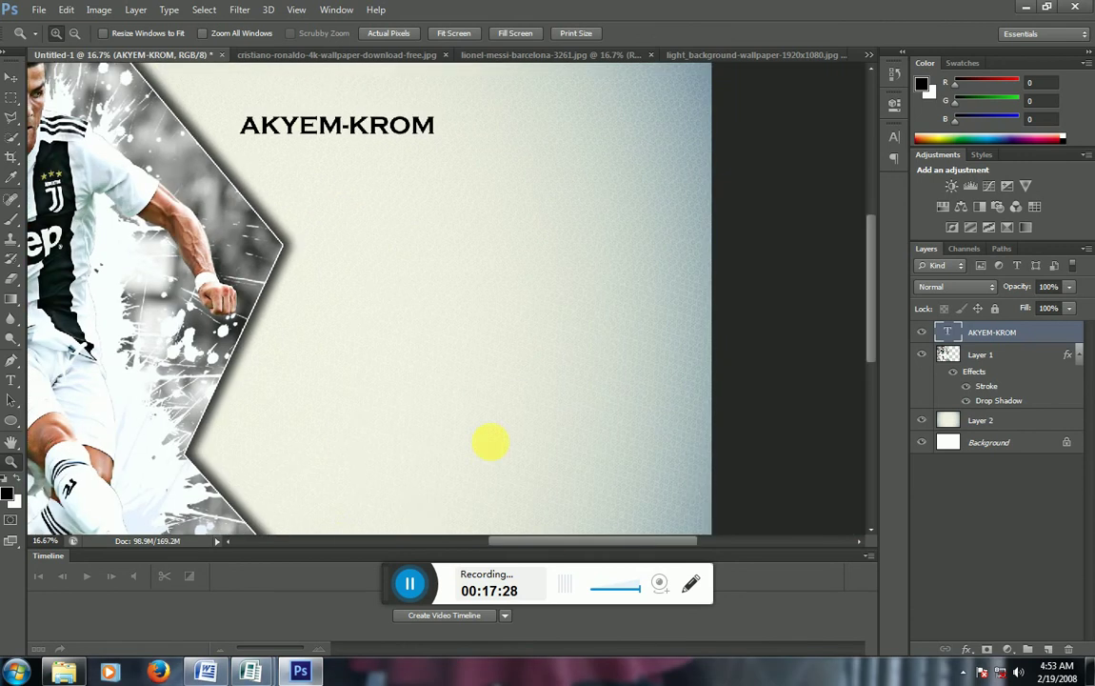
{"action": "scroll", "coordinate": [489, 429], "scroll_direction": "up", "scroll_amount": 3}
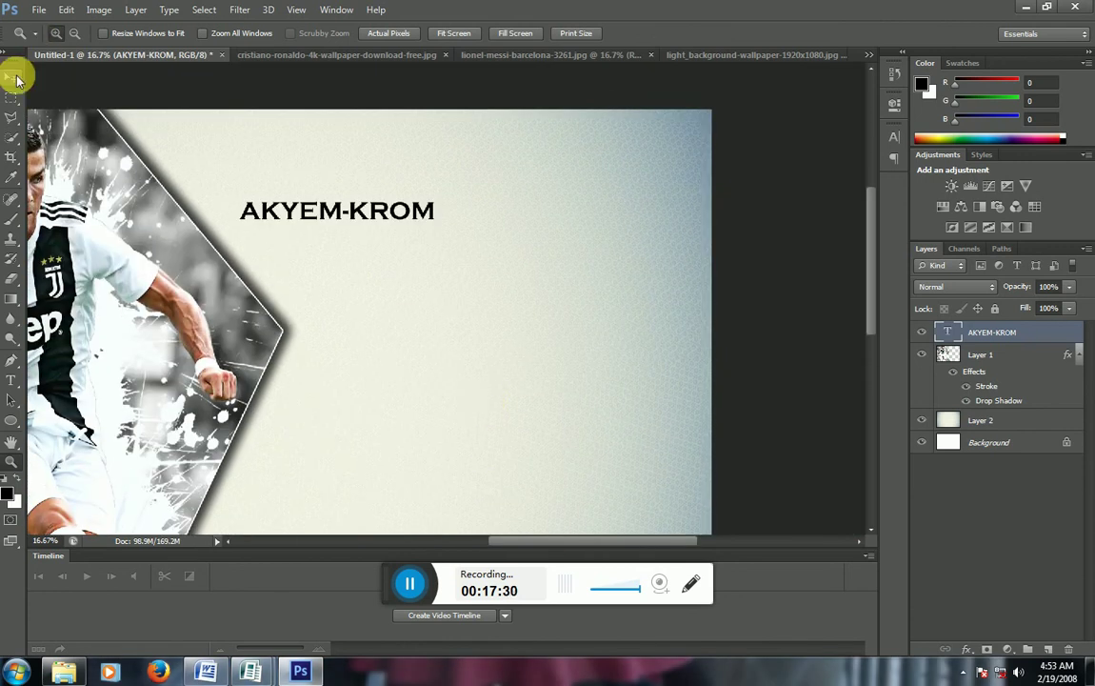
Scale the AKYEM-KROM title larger and wider and move it to the panel's top
{"action": "left_click", "coordinate": [11, 76]}
{"action": "left_click", "coordinate": [434, 219]}
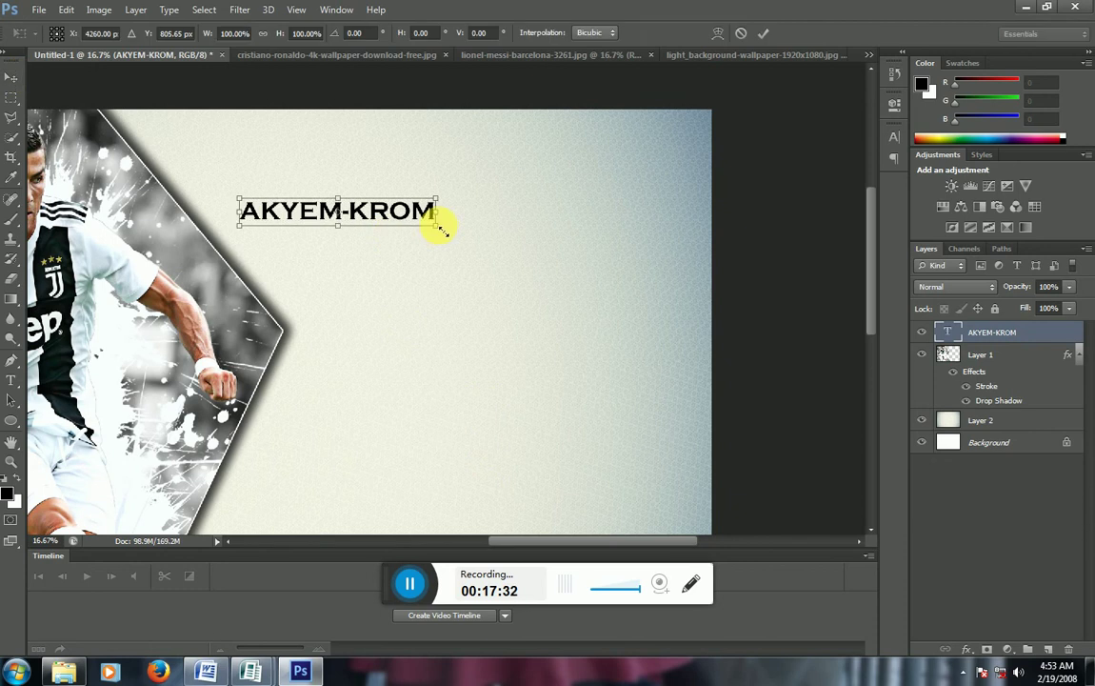
{"action": "left_click_drag", "start_coordinate": [466, 251], "coordinate": [505, 306]}
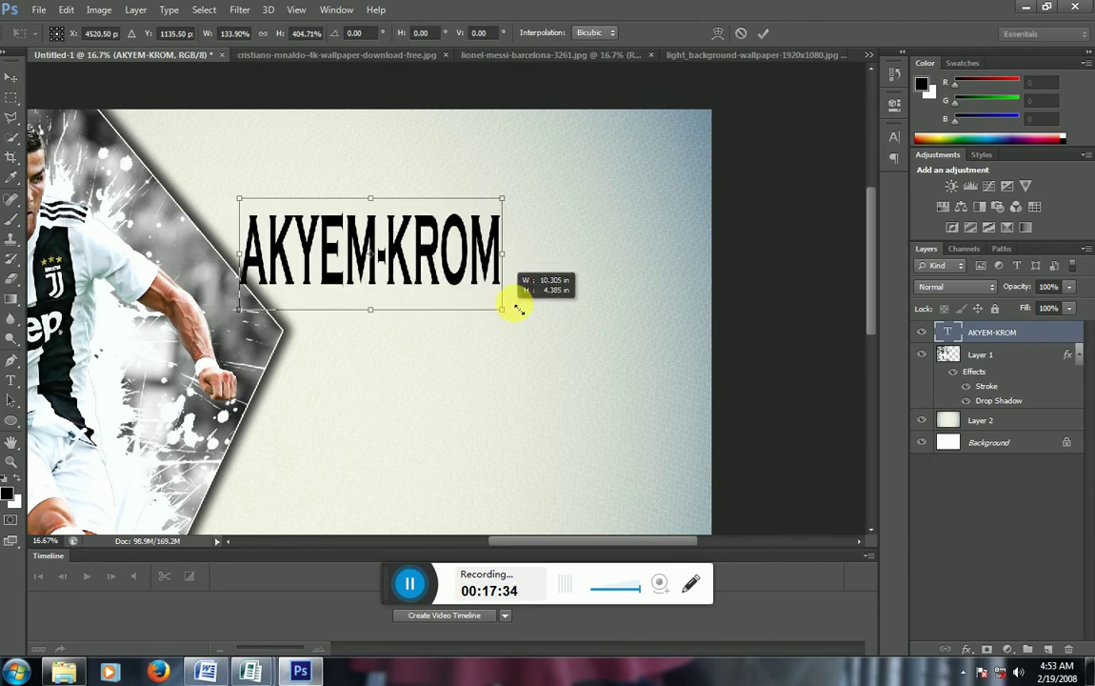
{"action": "mouse_move", "coordinate": [510, 257]}
{"action": "left_mouse_down"}
{"action": "mouse_move", "coordinate": [687, 259]}
{"action": "mouse_move", "coordinate": [677, 255]}
{"action": "left_mouse_up"}
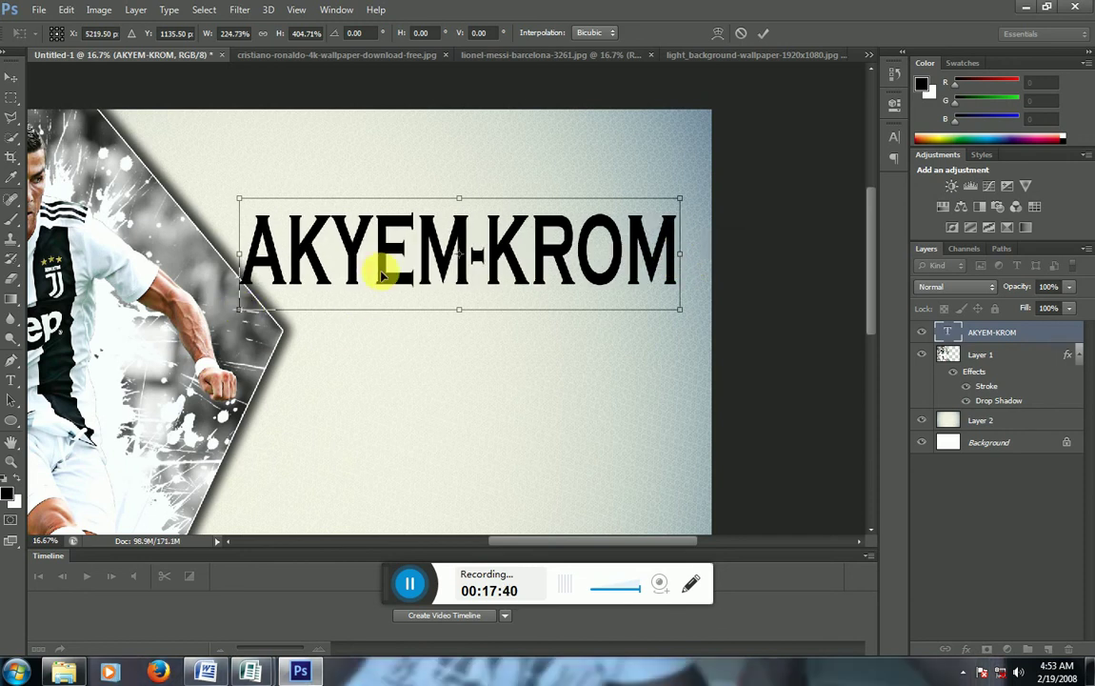
{"action": "left_click_drag", "start_coordinate": [380, 270], "coordinate": [378, 221]}
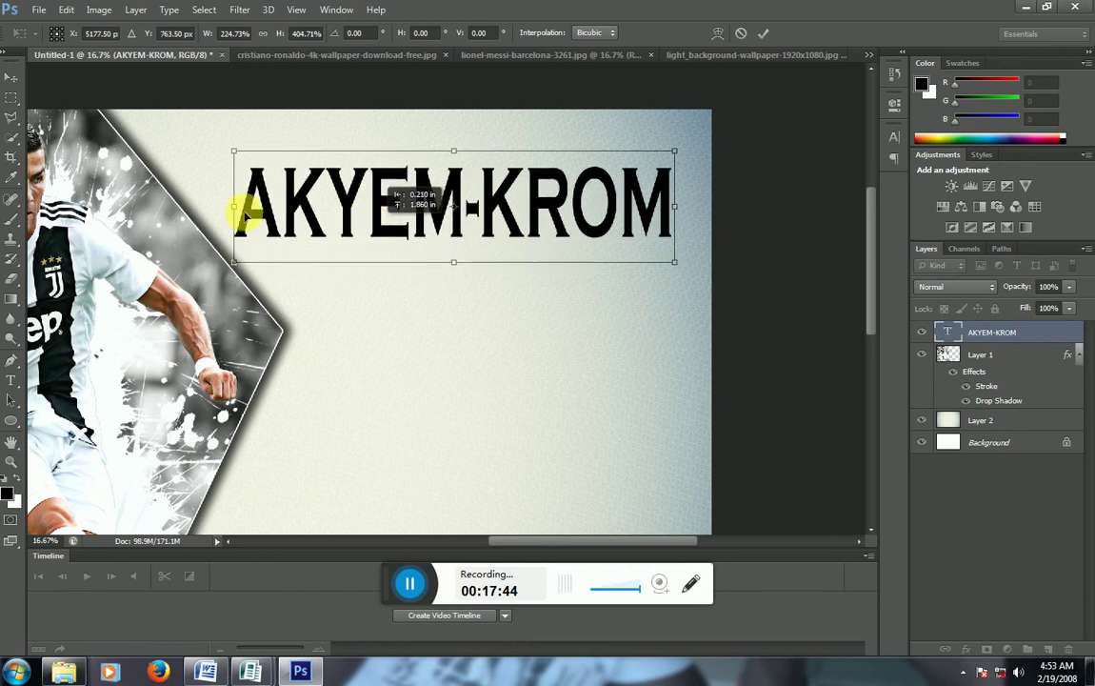
{"action": "left_click_drag", "start_coordinate": [233, 206], "coordinate": [219, 205]}
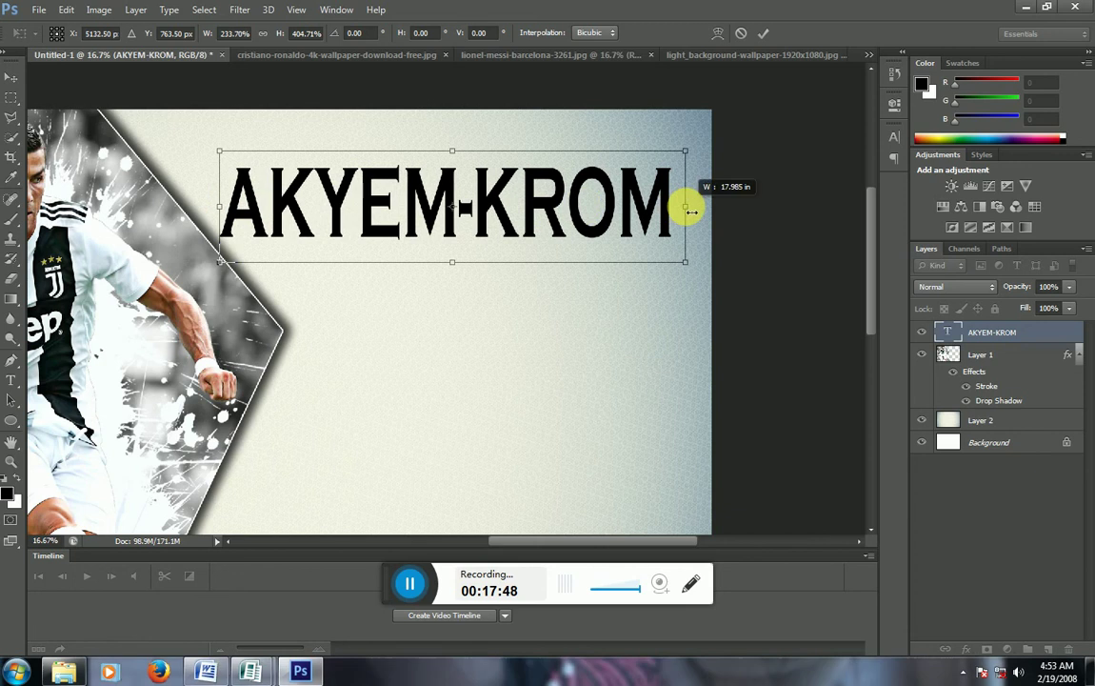
{"action": "left_click_drag", "start_coordinate": [675, 206], "coordinate": [691, 211]}
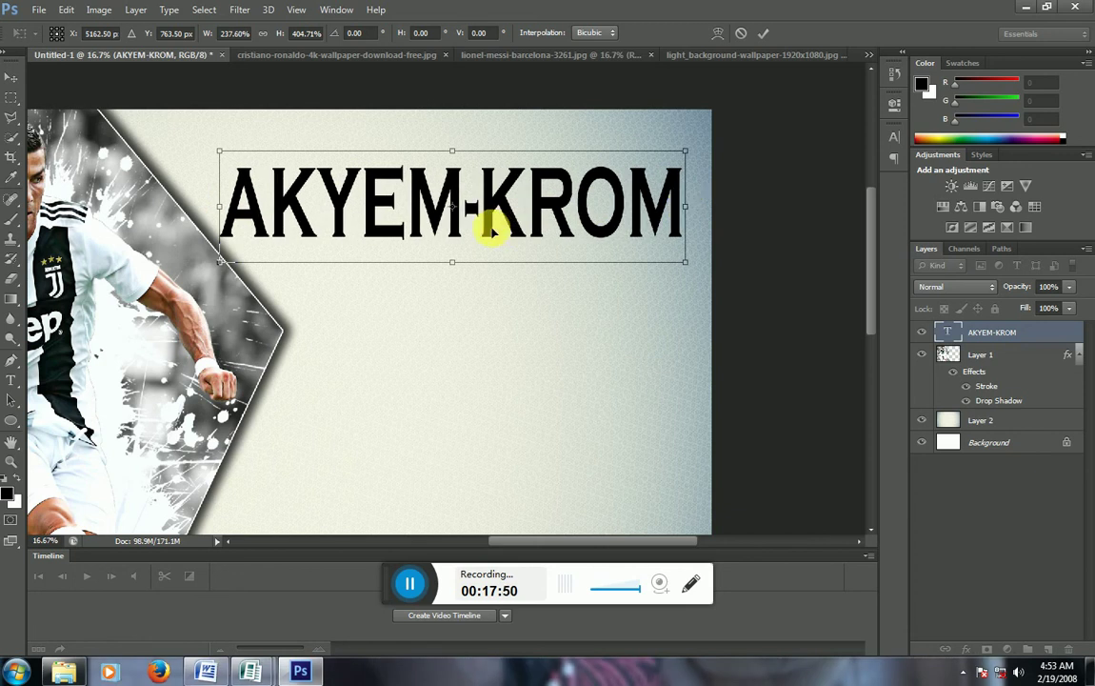
{"action": "left_click_drag", "start_coordinate": [489, 215], "coordinate": [645, 166]}
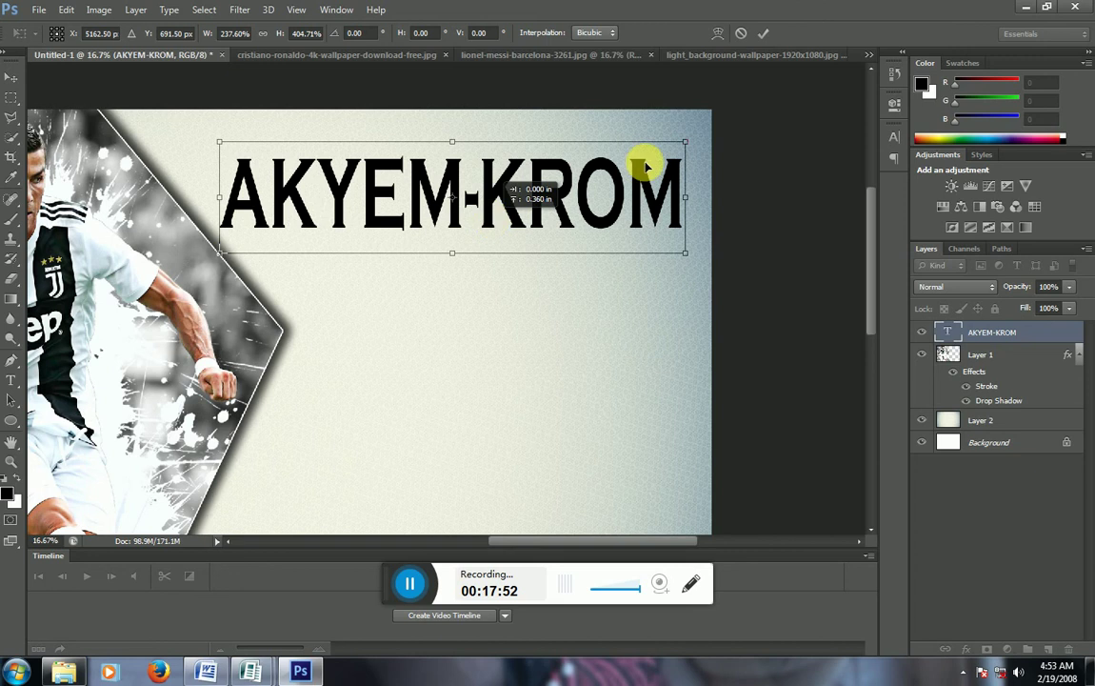
{"action": "left_click", "coordinate": [764, 36]}
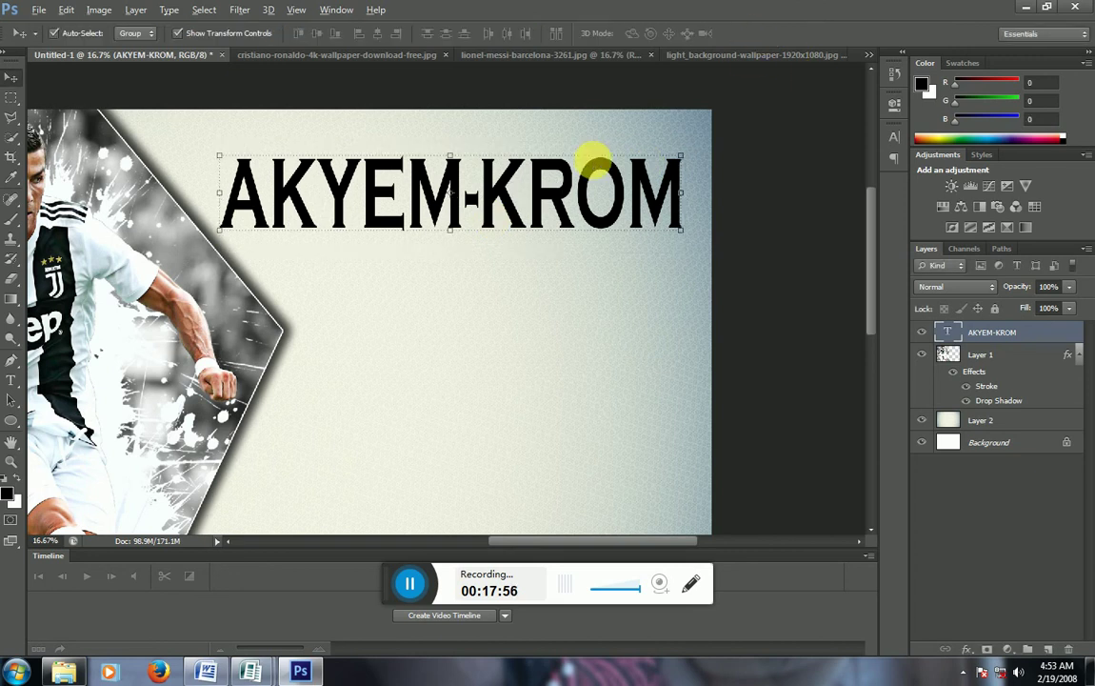
Duplicate the AKYEM-KROM title below and set the top copy's font to Impact
{"action": "left_click_drag", "start_coordinate": [593, 167], "coordinate": [545, 338]}
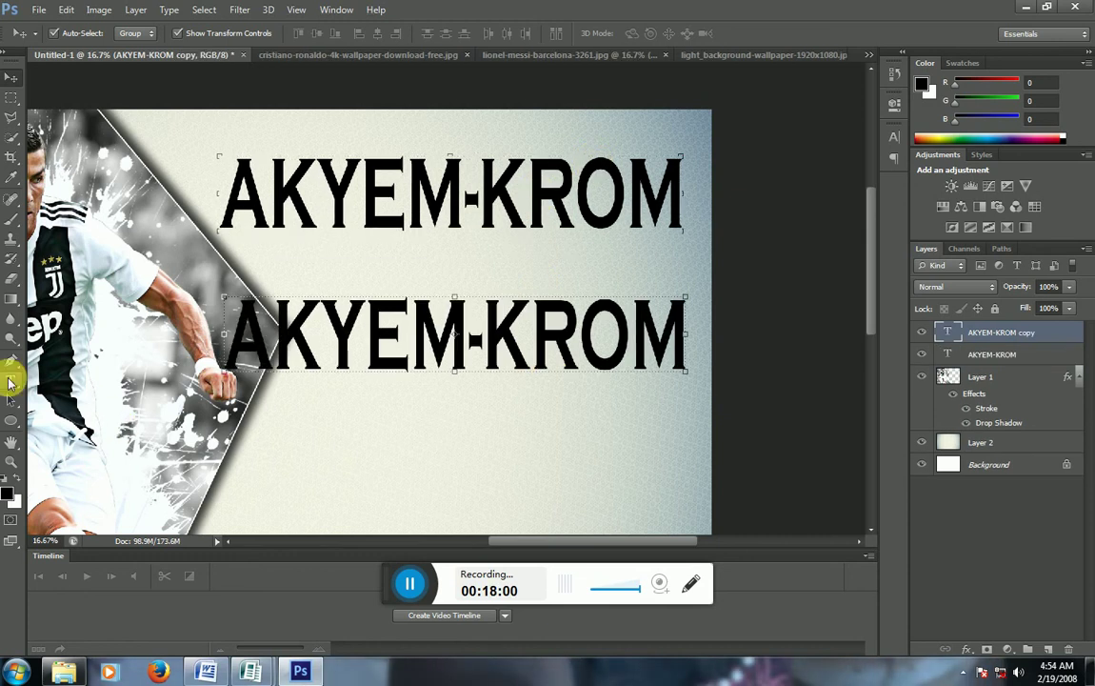
{"action": "left_click", "coordinate": [10, 380]}
{"action": "left_click", "coordinate": [391, 195]}
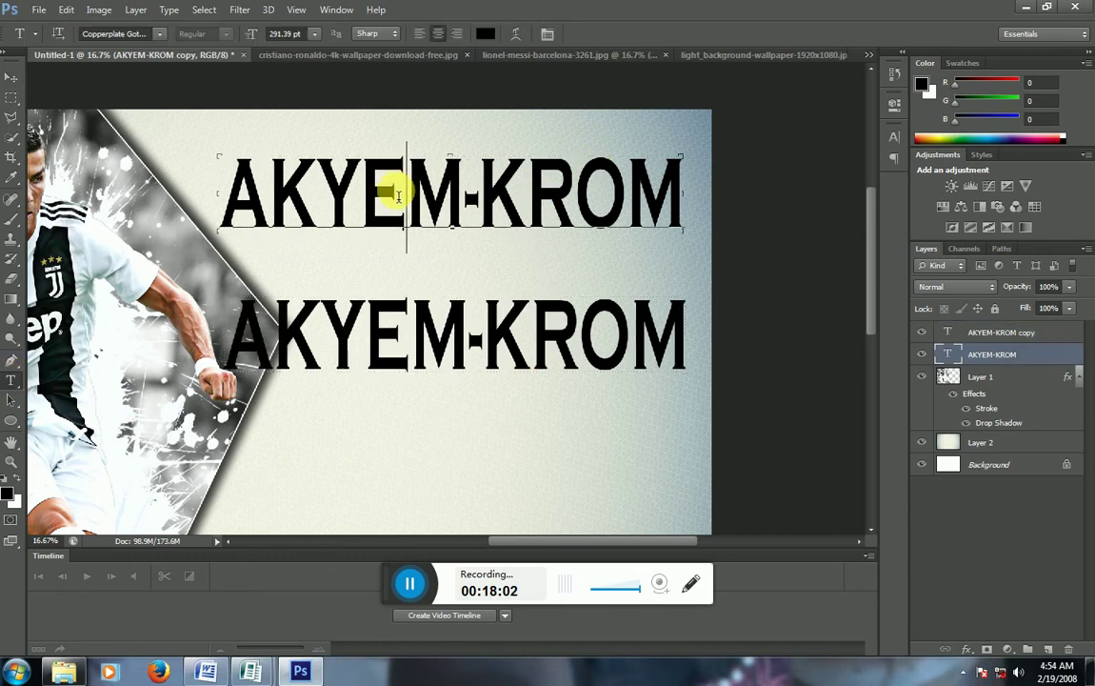
{"action": "key", "text": "ctrl+a"}
{"action": "left_click", "coordinate": [114, 33]}
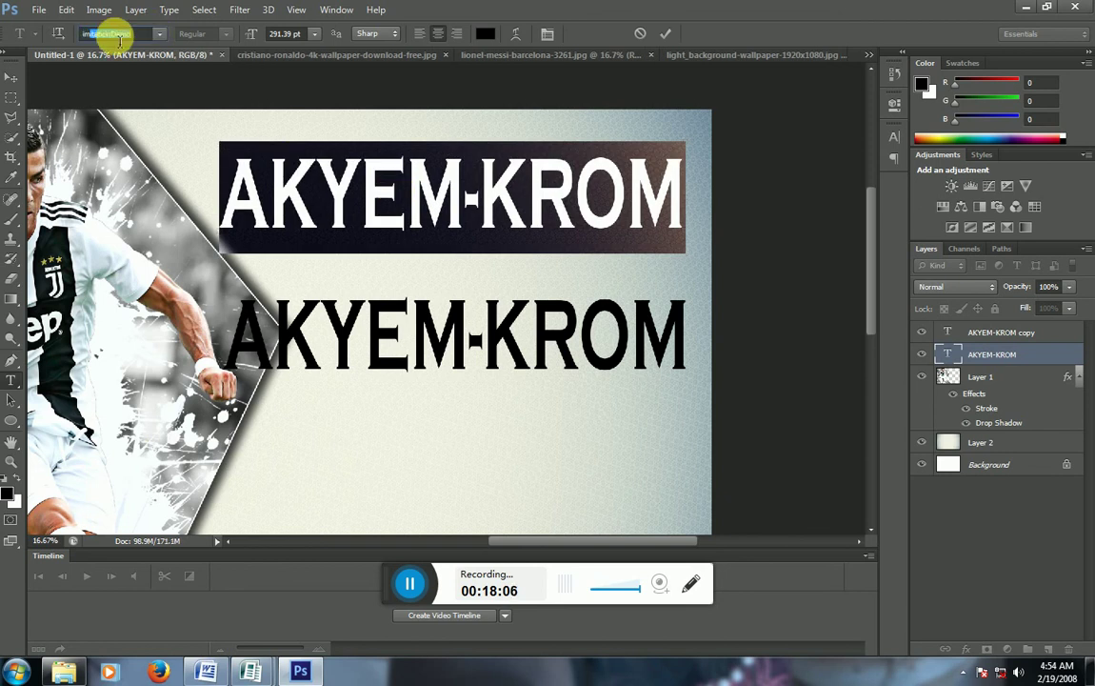
{"action": "key", "text": "Return"}
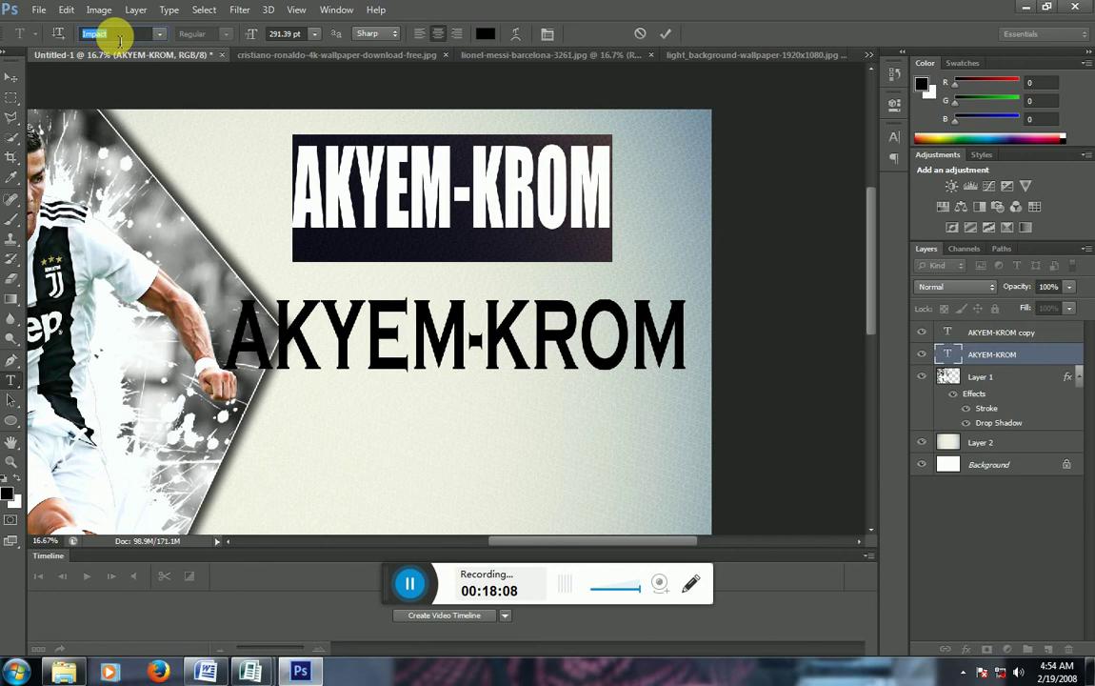
{"action": "left_click", "coordinate": [11, 74]}
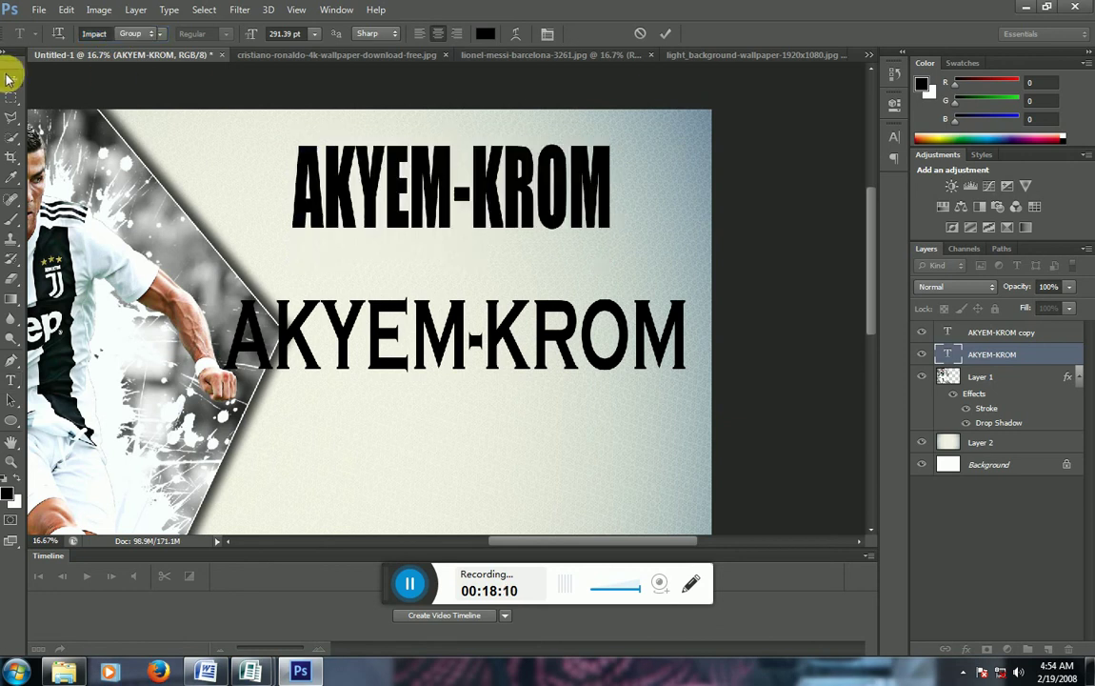
Stretch the top Impact title to about 145% width across the poster
{"action": "left_click", "coordinate": [617, 190]}
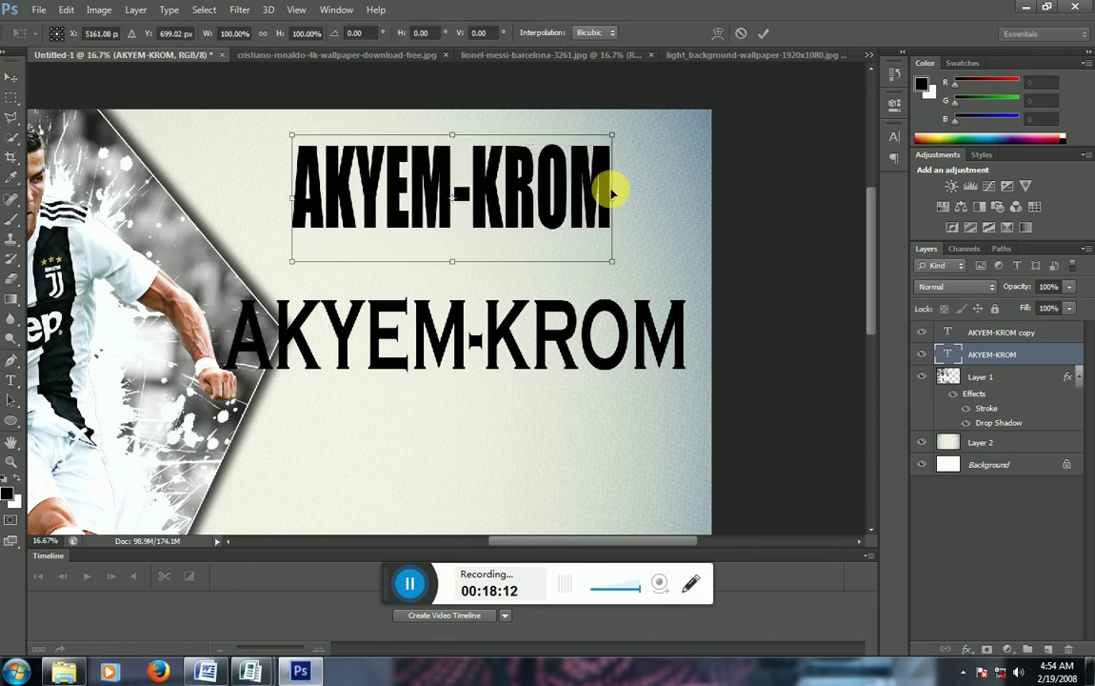
{"action": "left_click_drag", "start_coordinate": [614, 199], "coordinate": [686, 199]}
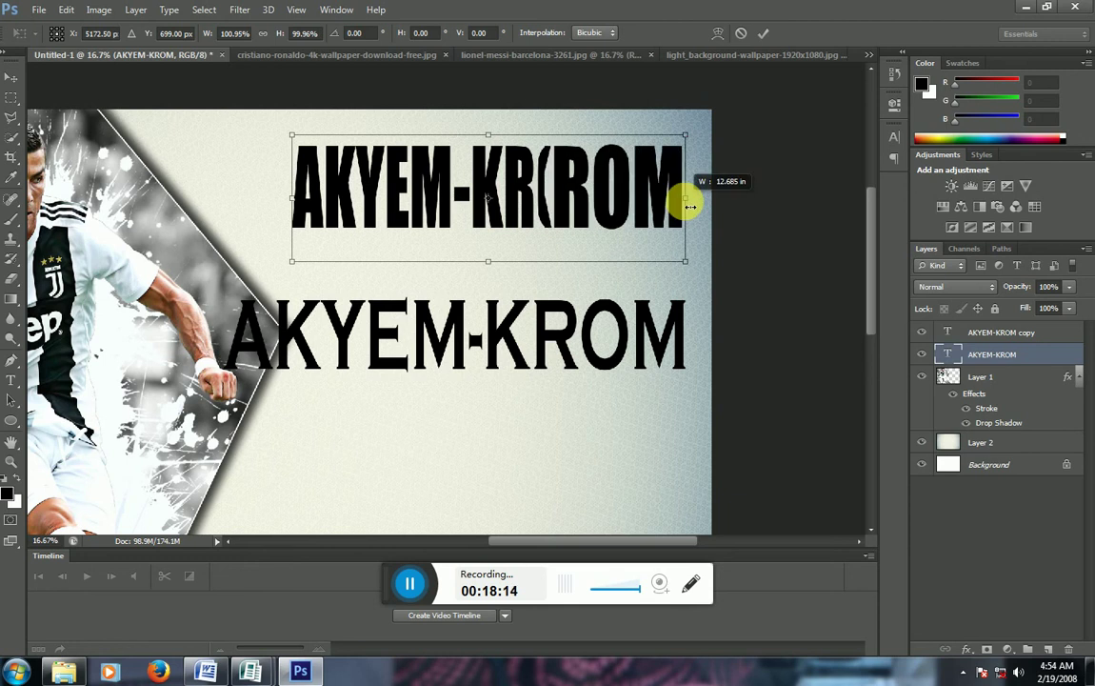
{"action": "left_click_drag", "start_coordinate": [290, 199], "coordinate": [236, 202]}
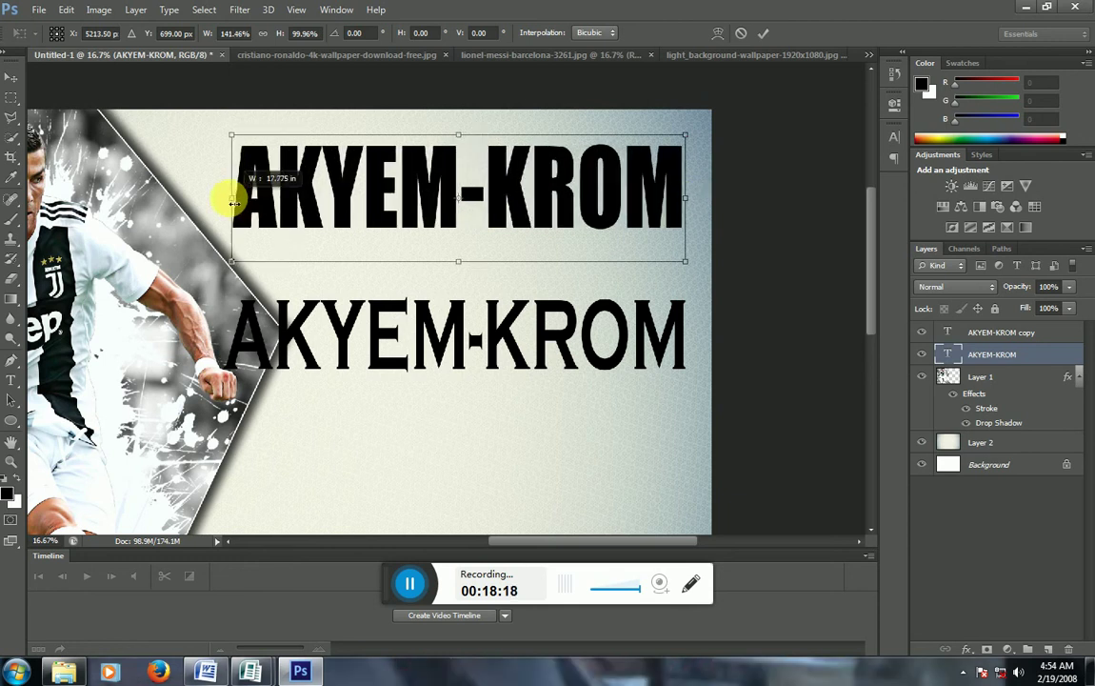
{"action": "left_click_drag", "start_coordinate": [237, 203], "coordinate": [231, 203]}
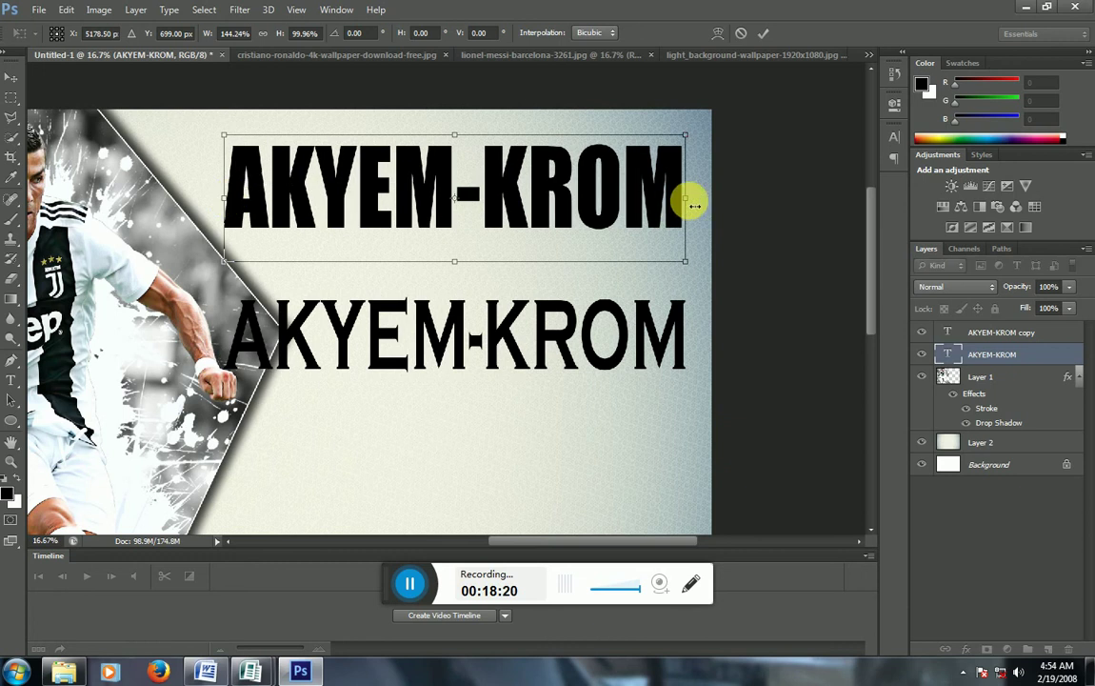
{"action": "left_click_drag", "start_coordinate": [696, 205], "coordinate": [699, 205]}
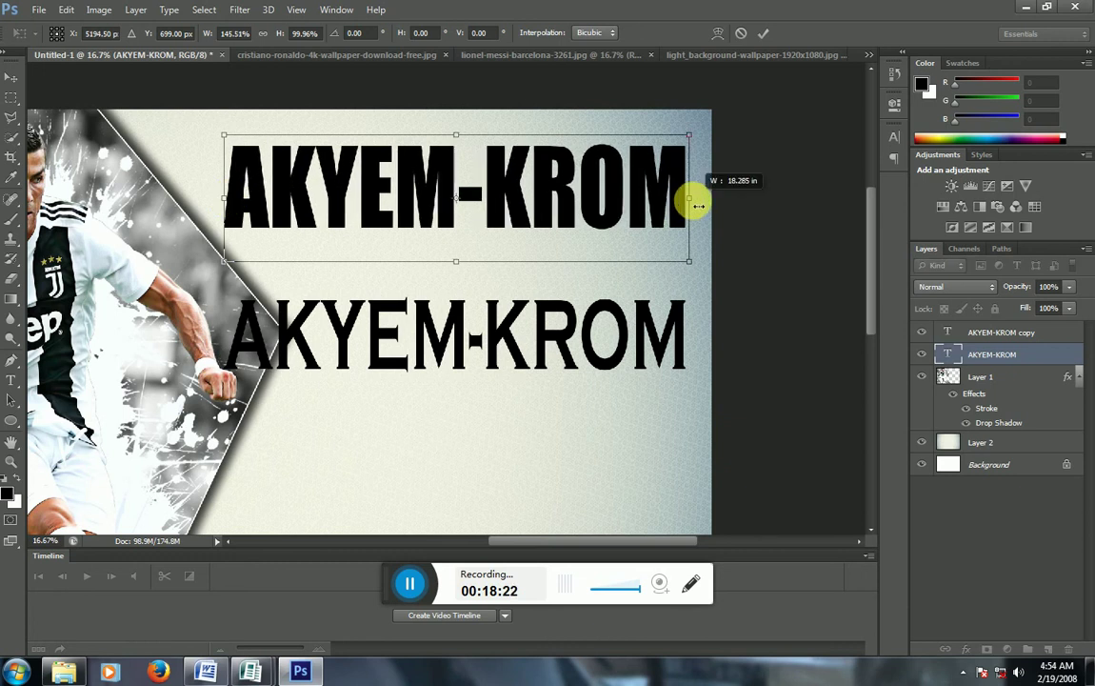
{"action": "left_click", "coordinate": [762, 32]}
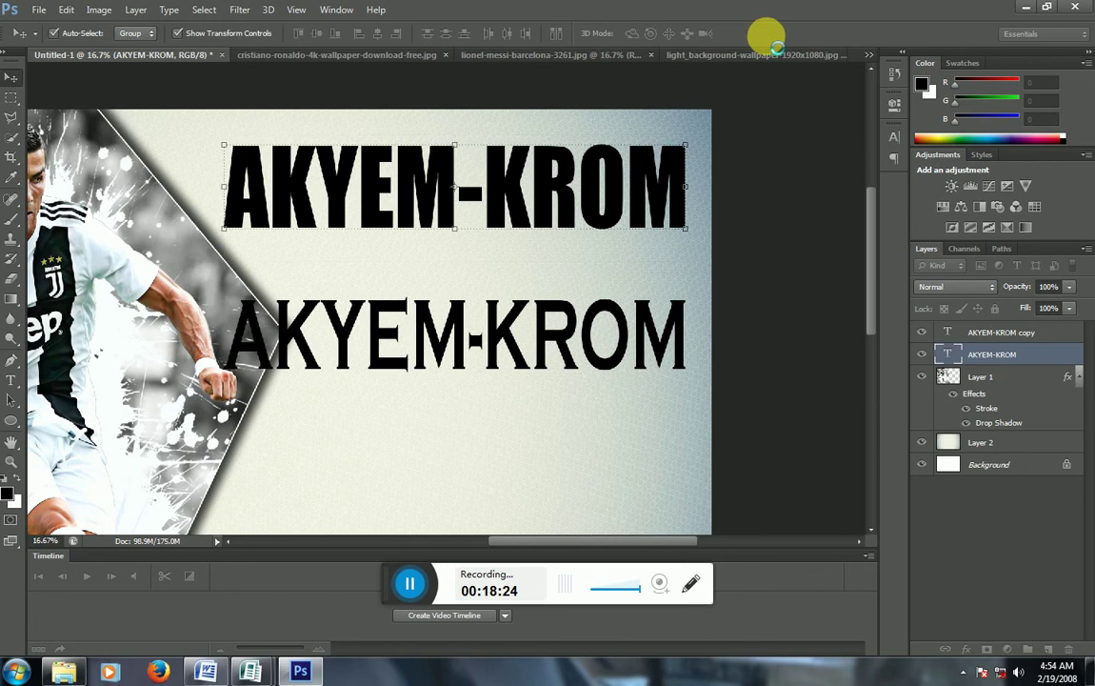
{"action": "left_click", "coordinate": [967, 649]}
{"action": "left_click", "coordinate": [1000, 585]}
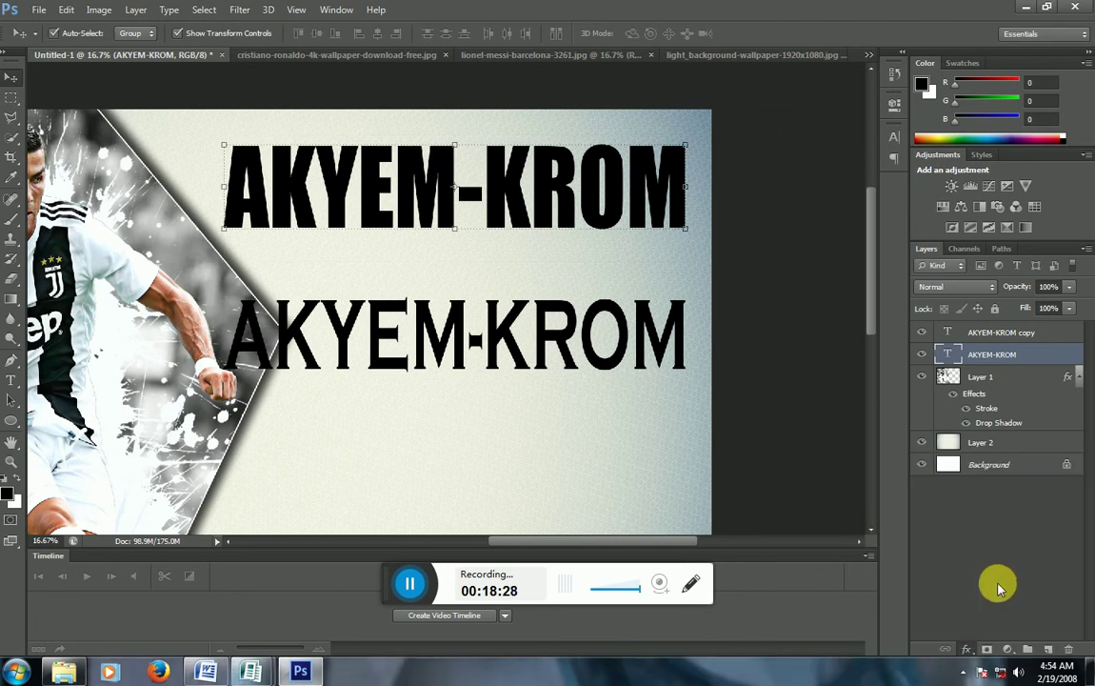
Replace the title's Gradient Overlay with a Color Overlay
{"action": "left_click", "coordinate": [973, 363]}
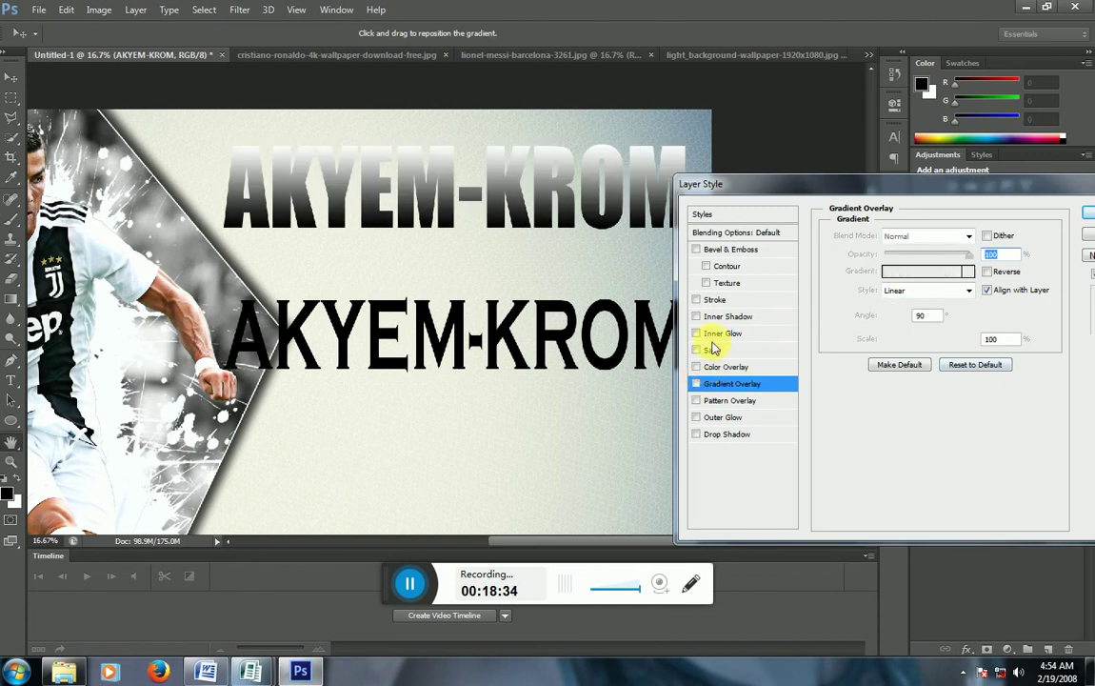
{"action": "left_click", "coordinate": [696, 384]}
{"action": "left_click", "coordinate": [732, 367]}
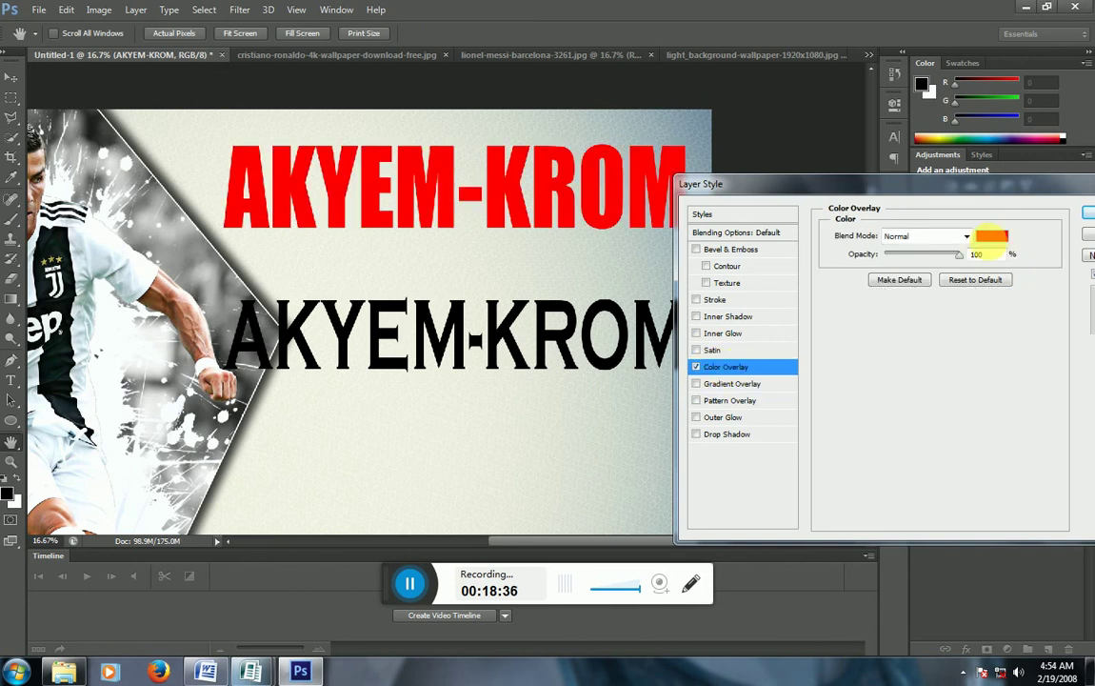
{"action": "left_click", "coordinate": [992, 236]}
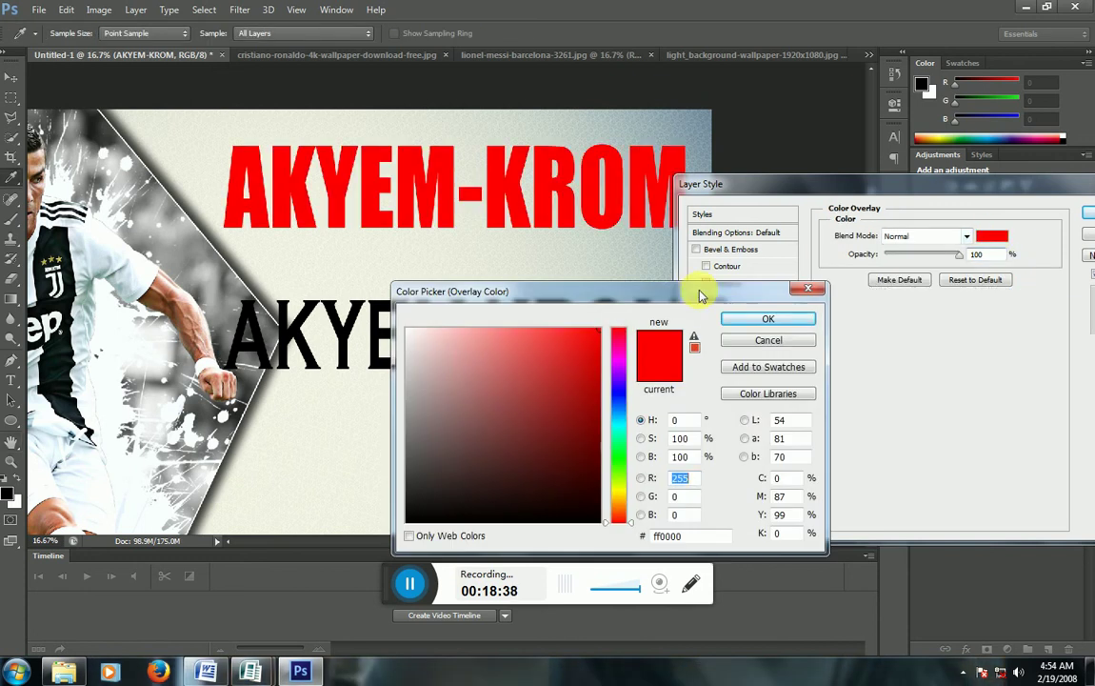
Sample dark green #031c15 from the player photo as the overlay colour
{"action": "left_click_drag", "start_coordinate": [681, 296], "coordinate": [818, 295]}
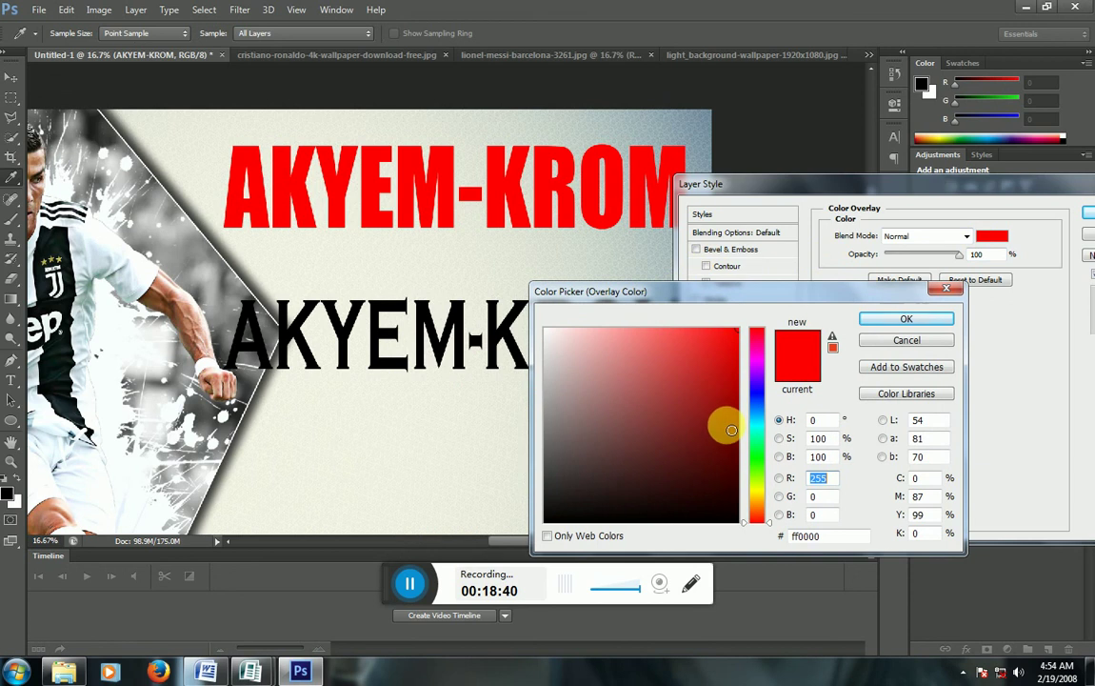
{"action": "left_click", "coordinate": [728, 431]}
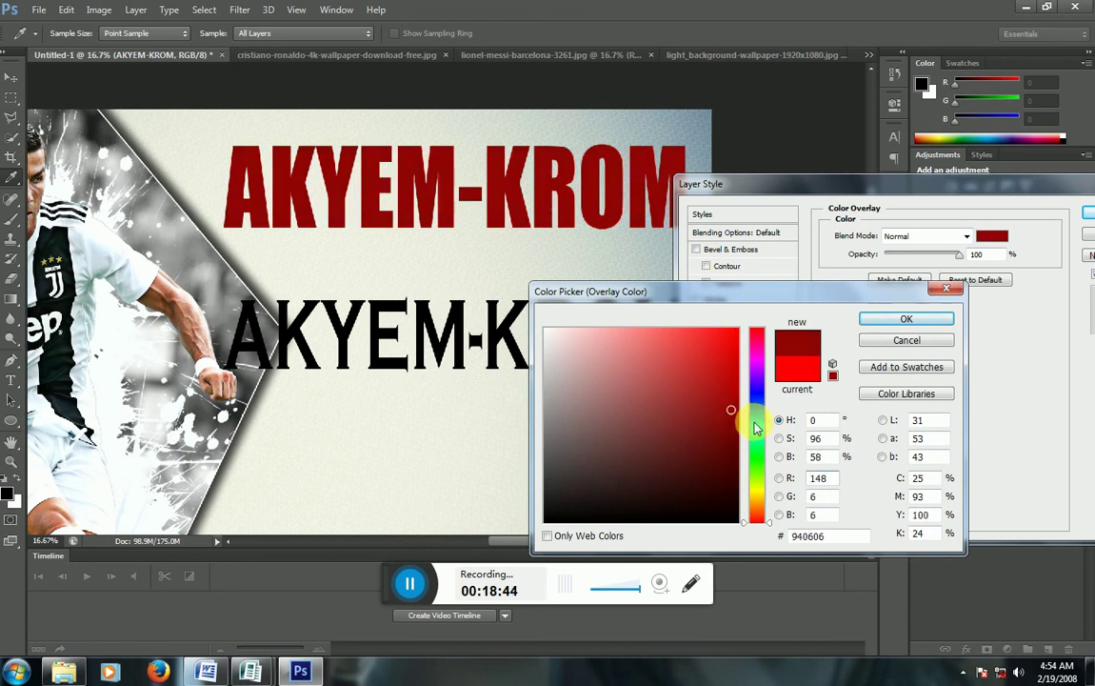
{"action": "left_click", "coordinate": [755, 426]}
{"action": "left_click", "coordinate": [755, 400]}
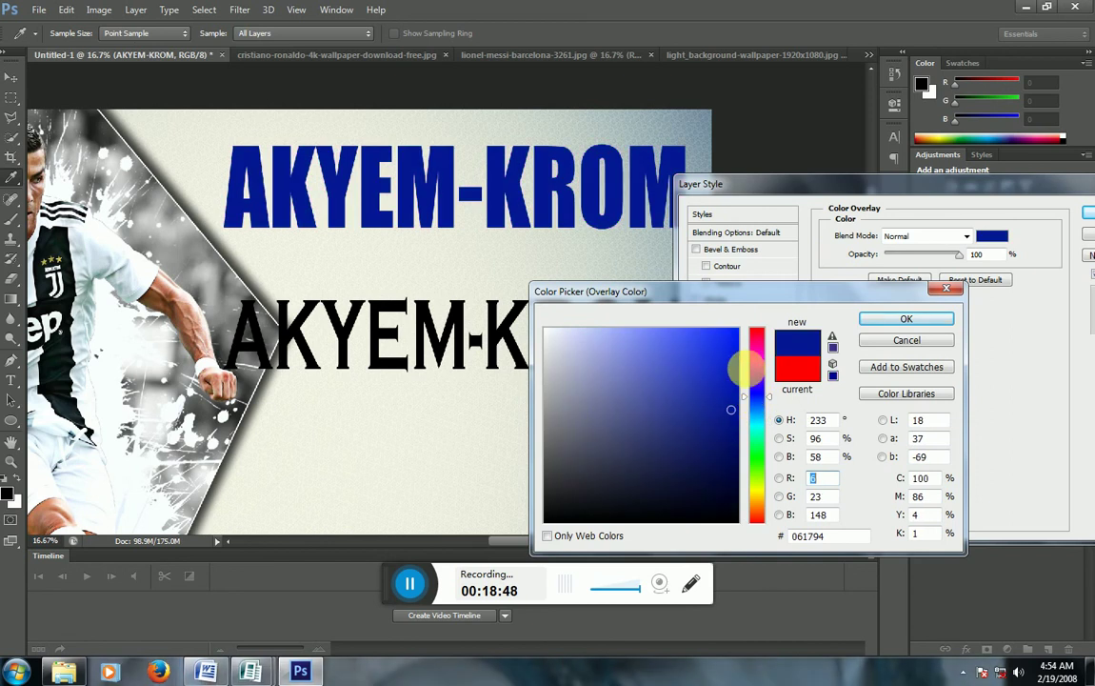
{"action": "left_click", "coordinate": [757, 362]}
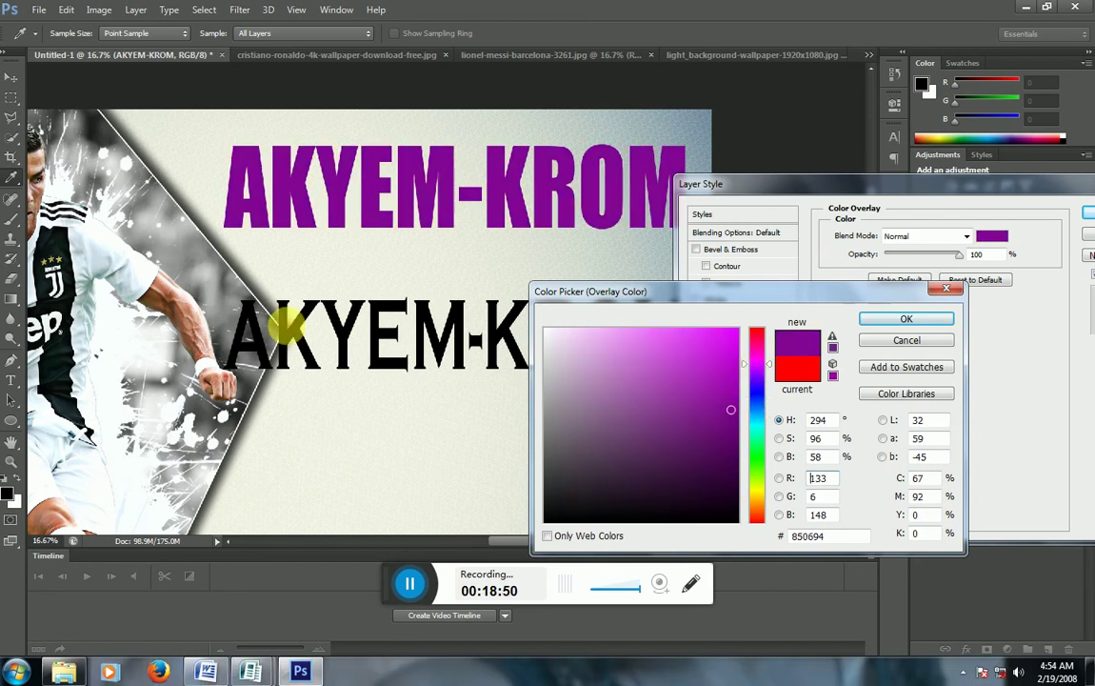
{"action": "left_click", "coordinate": [194, 254]}
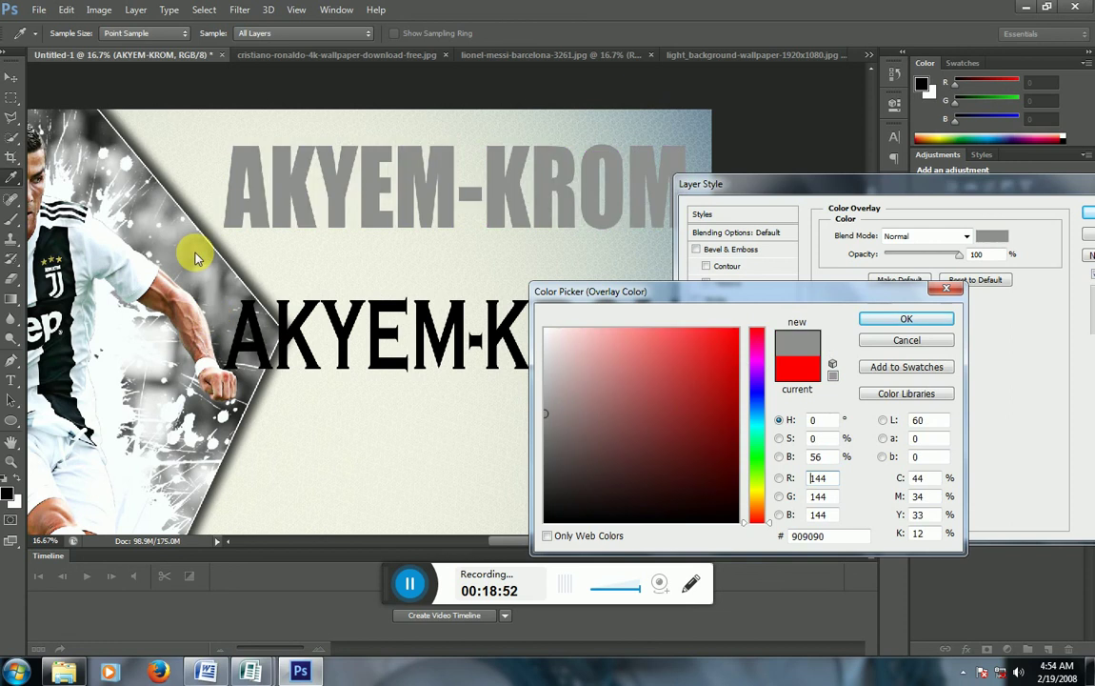
{"action": "left_click", "coordinate": [107, 136]}
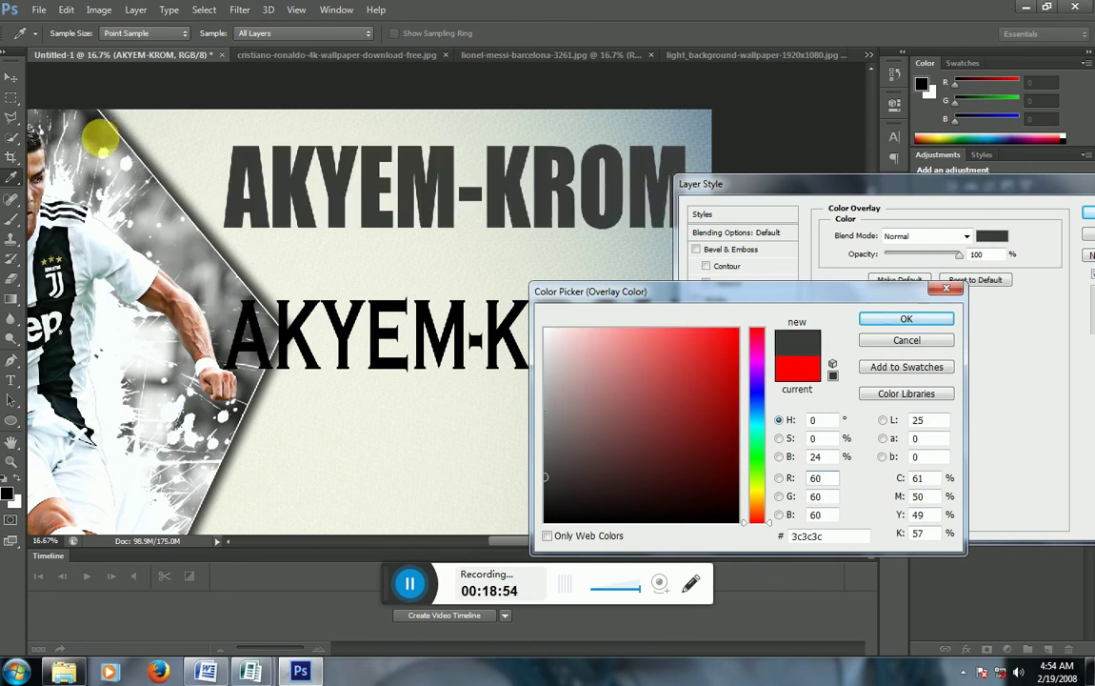
{"action": "left_click", "coordinate": [69, 253]}
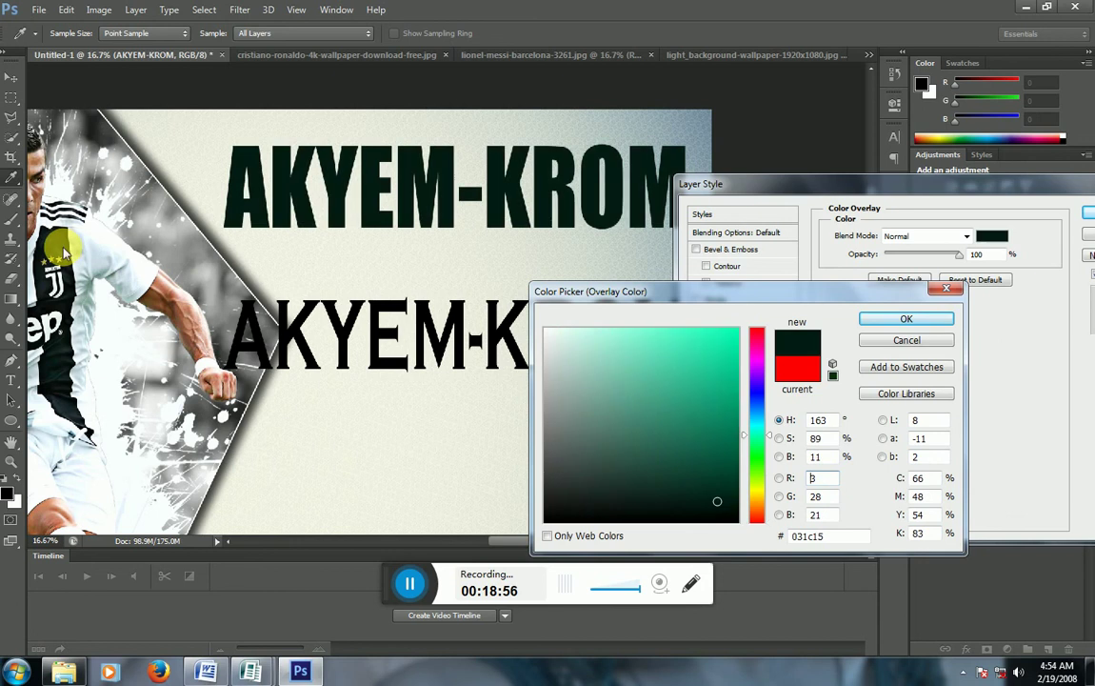
{"action": "left_click", "coordinate": [905, 320]}
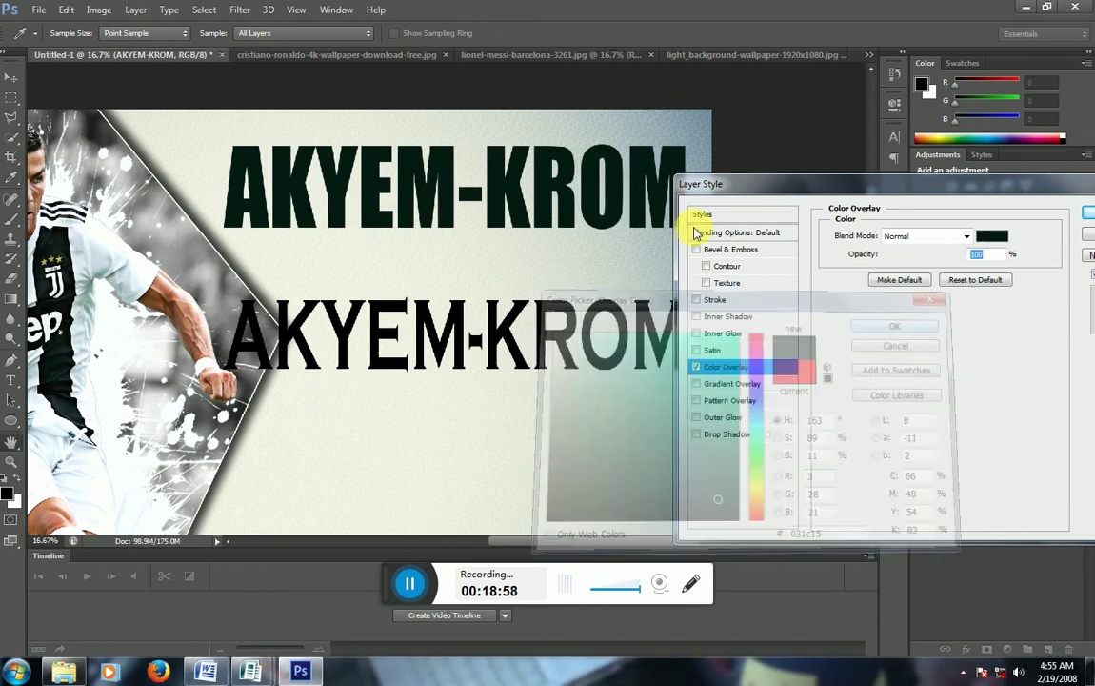
Give the title a smooth Inner Bevel emboss with a gloss contour, 409% depth and 29 px size
{"action": "left_click", "coordinate": [730, 250]}
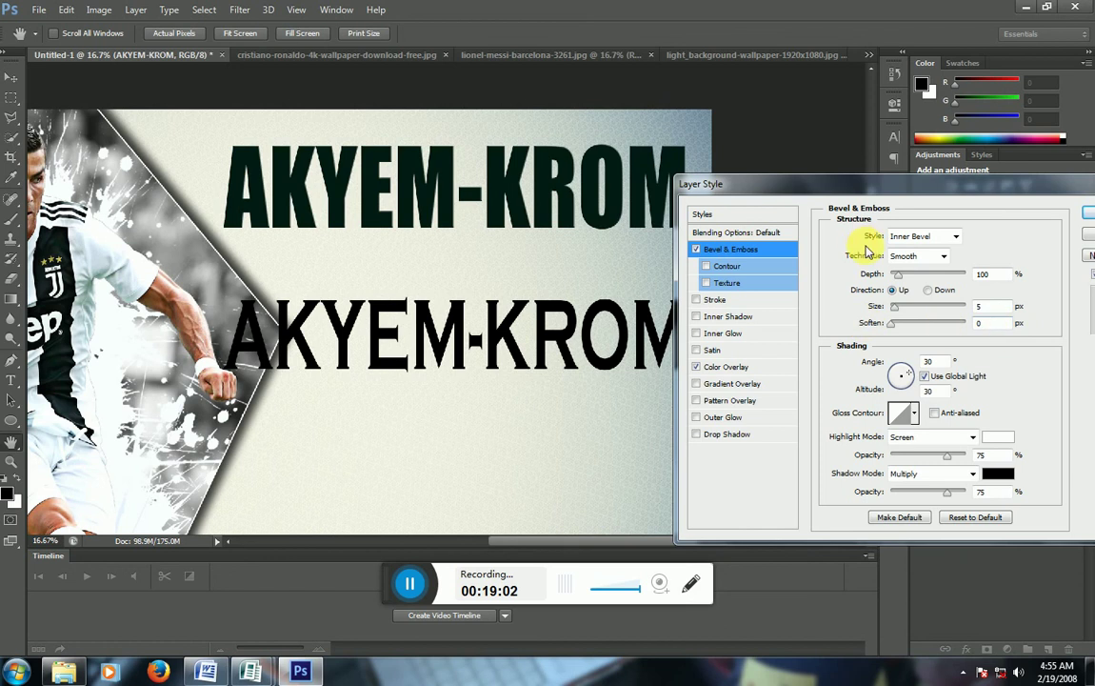
{"action": "left_click", "coordinate": [916, 416]}
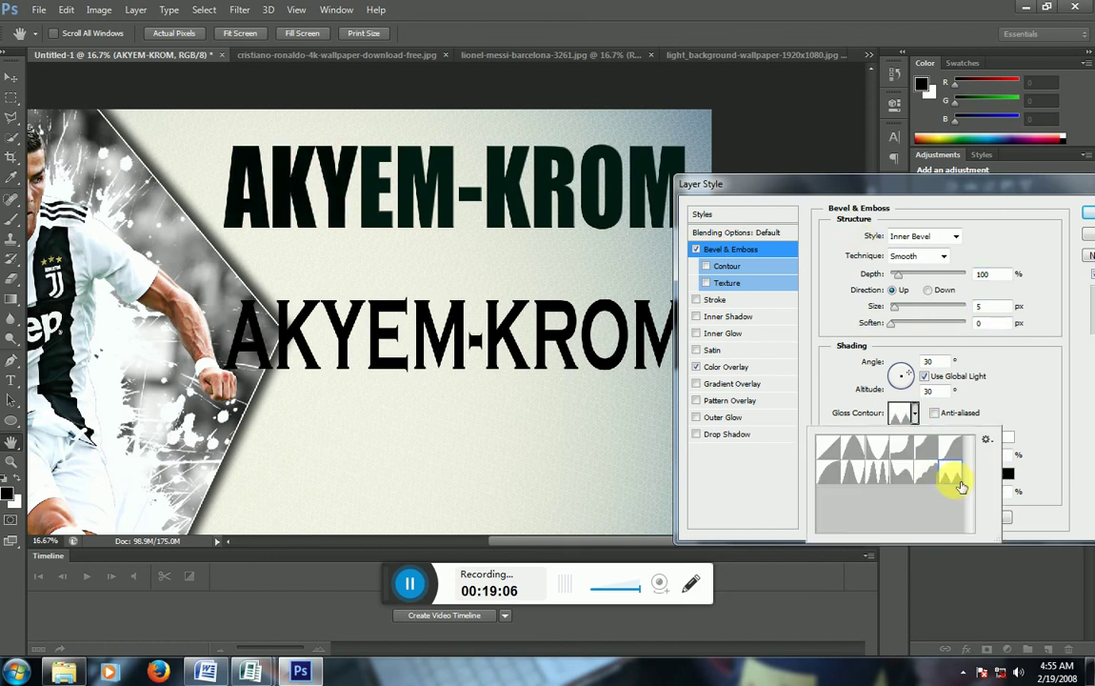
{"action": "left_click", "coordinate": [931, 484]}
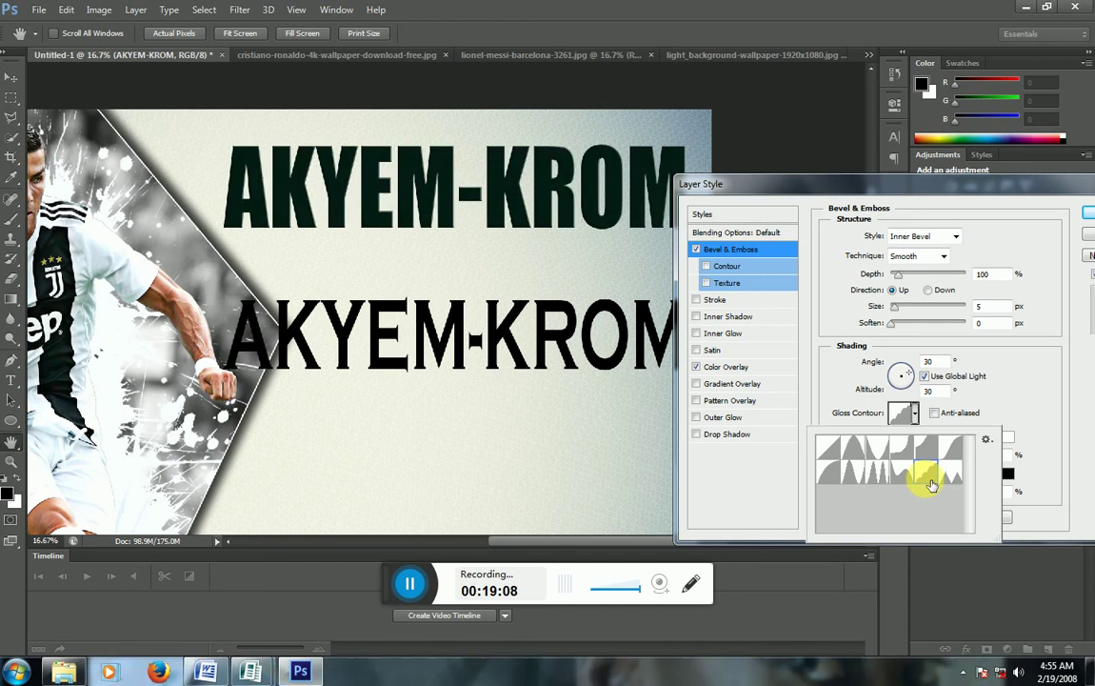
{"action": "left_click", "coordinate": [881, 481]}
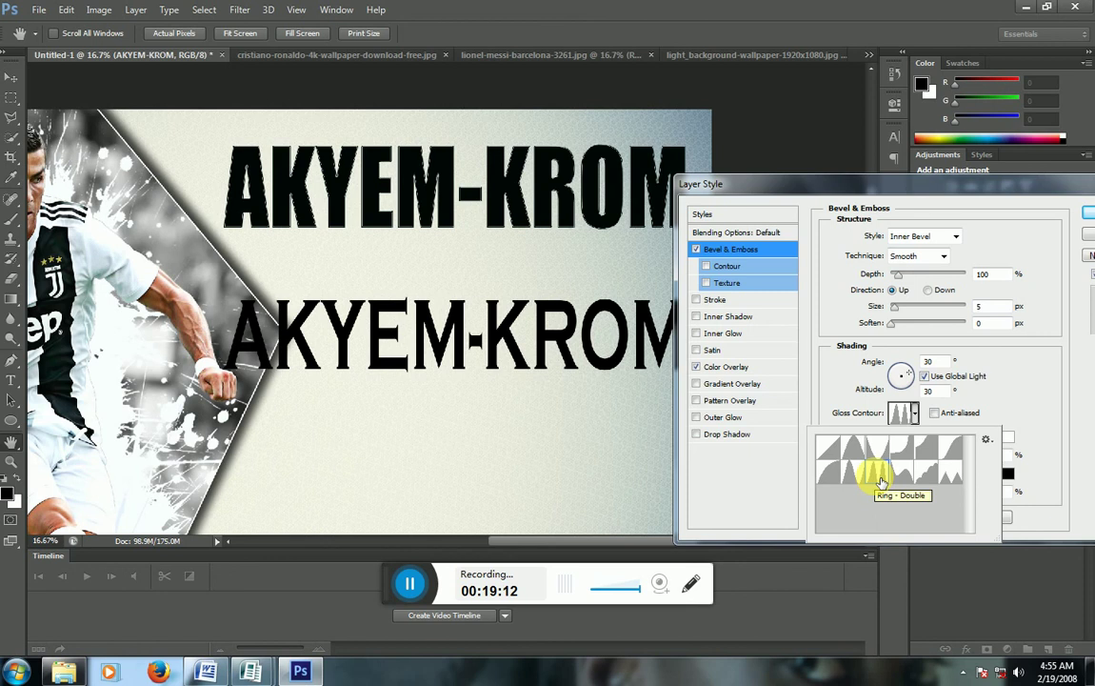
{"action": "left_click", "coordinate": [862, 481]}
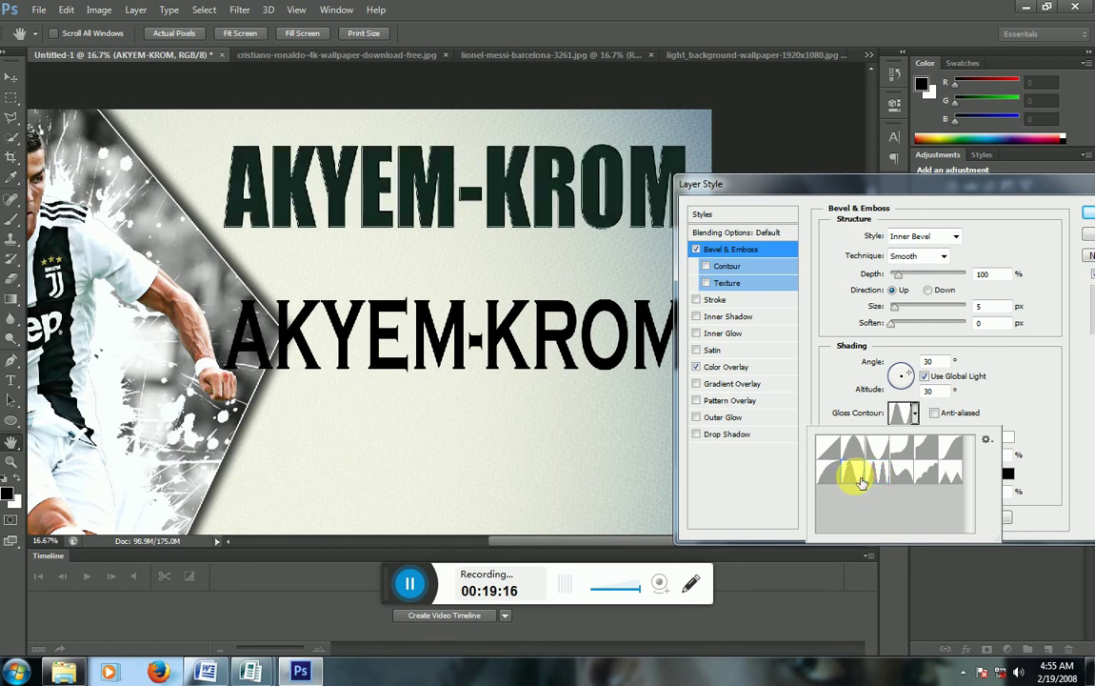
{"action": "left_click", "coordinate": [836, 472]}
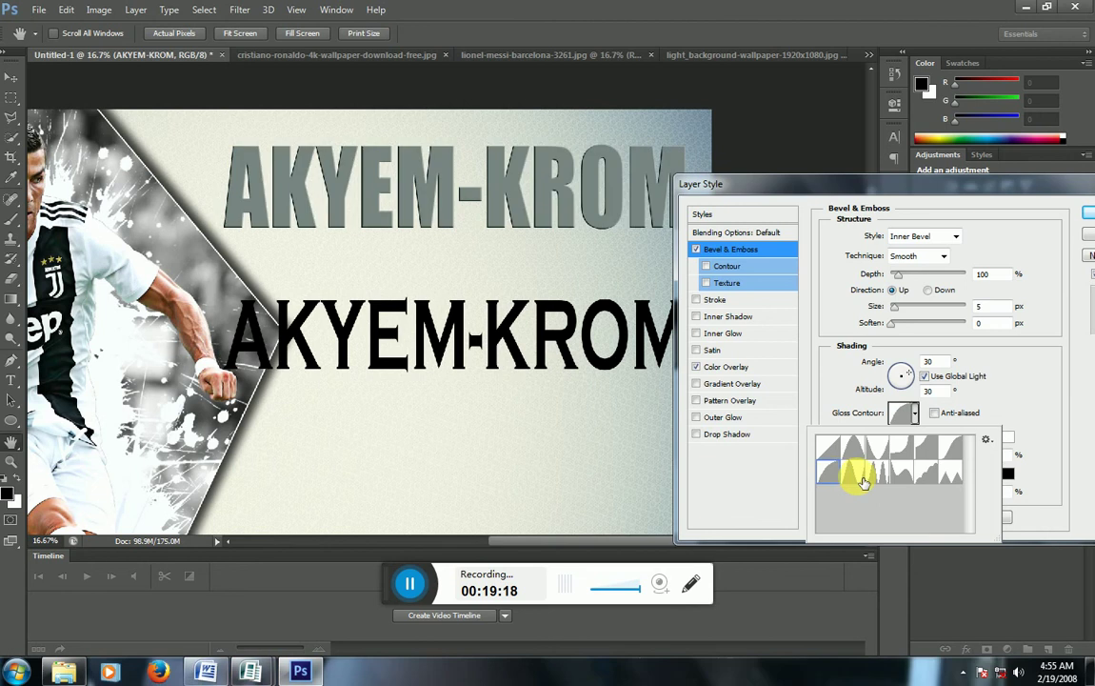
{"action": "left_click", "coordinate": [862, 481]}
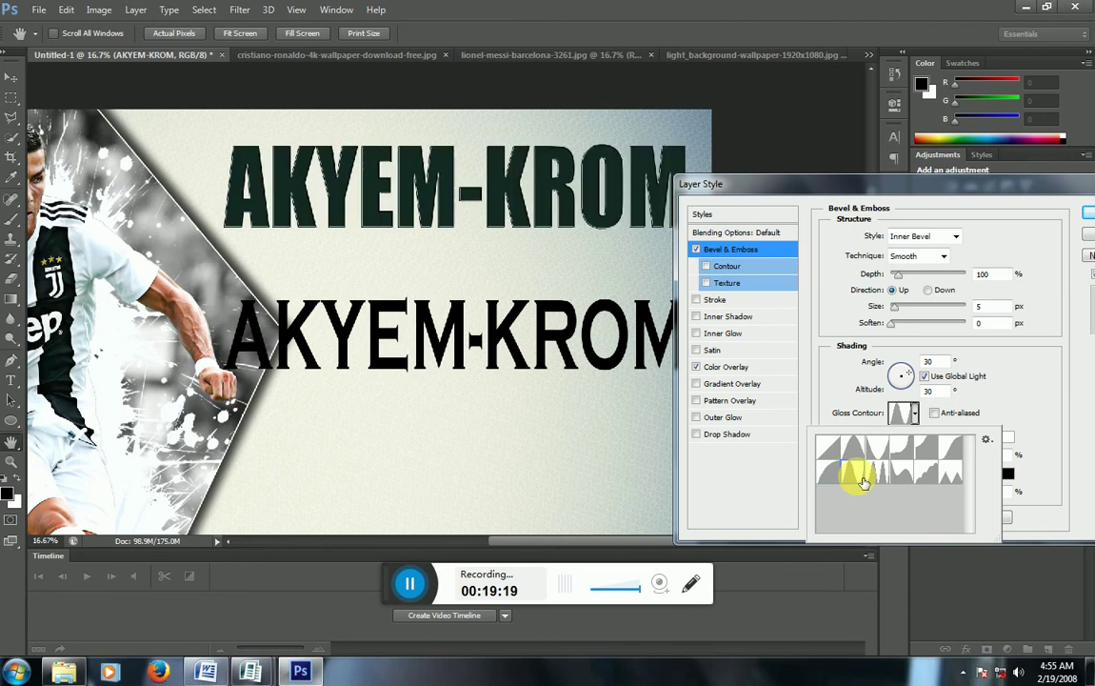
{"action": "left_click", "coordinate": [893, 326]}
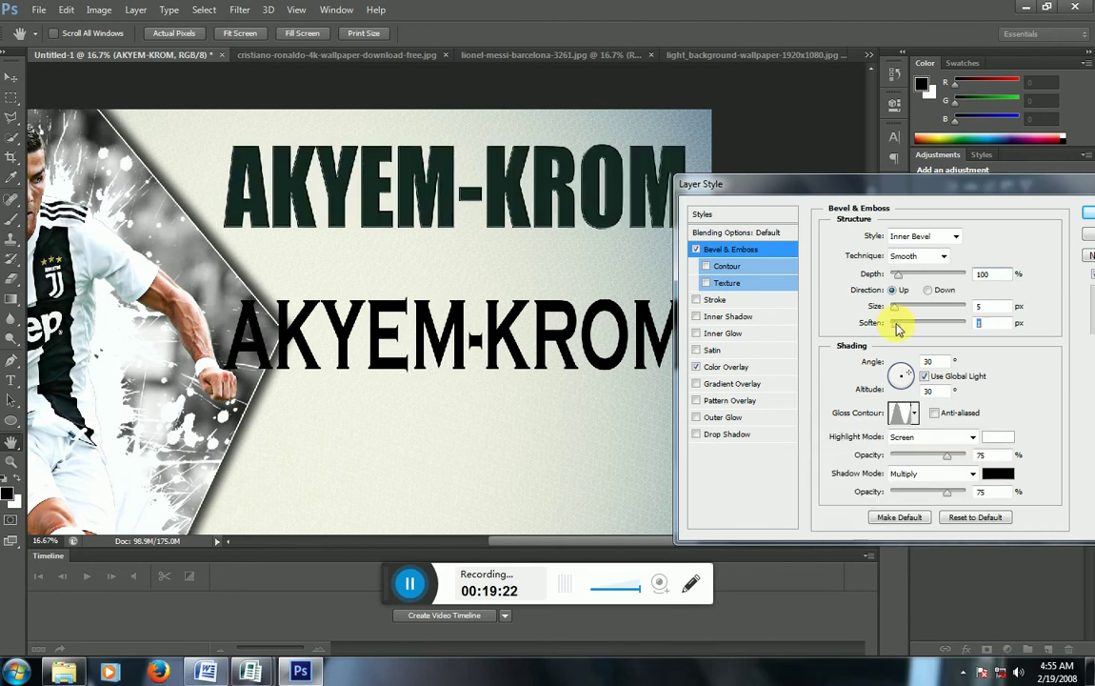
{"action": "left_click_drag", "start_coordinate": [897, 327], "coordinate": [903, 314]}
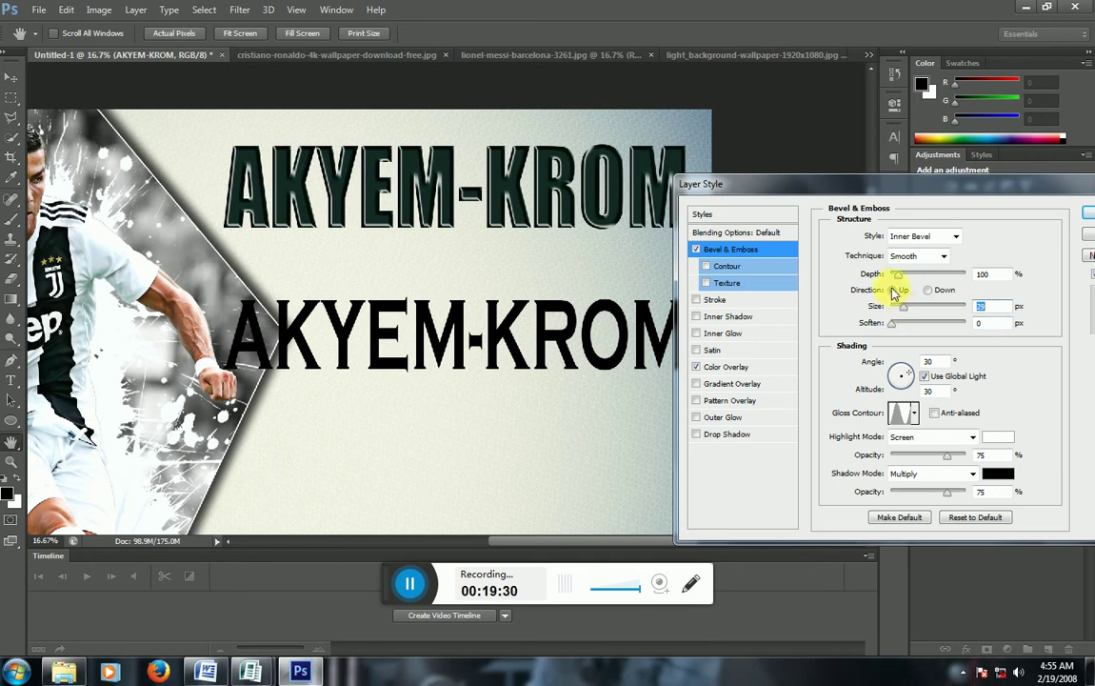
{"action": "mouse_move", "coordinate": [907, 278]}
{"action": "left_mouse_down"}
{"action": "mouse_move", "coordinate": [936, 278]}
{"action": "mouse_move", "coordinate": [921, 278]}
{"action": "left_mouse_up"}
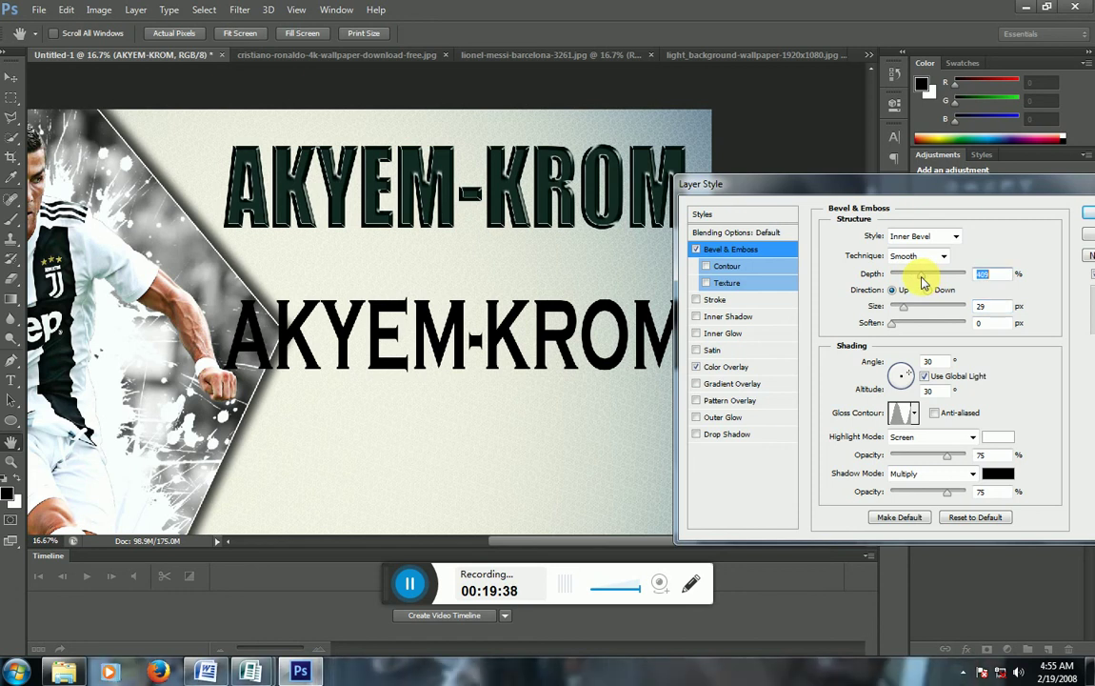
Turn on Color Overlay for the title and set it to bright red #e31303
{"action": "left_click", "coordinate": [746, 369]}
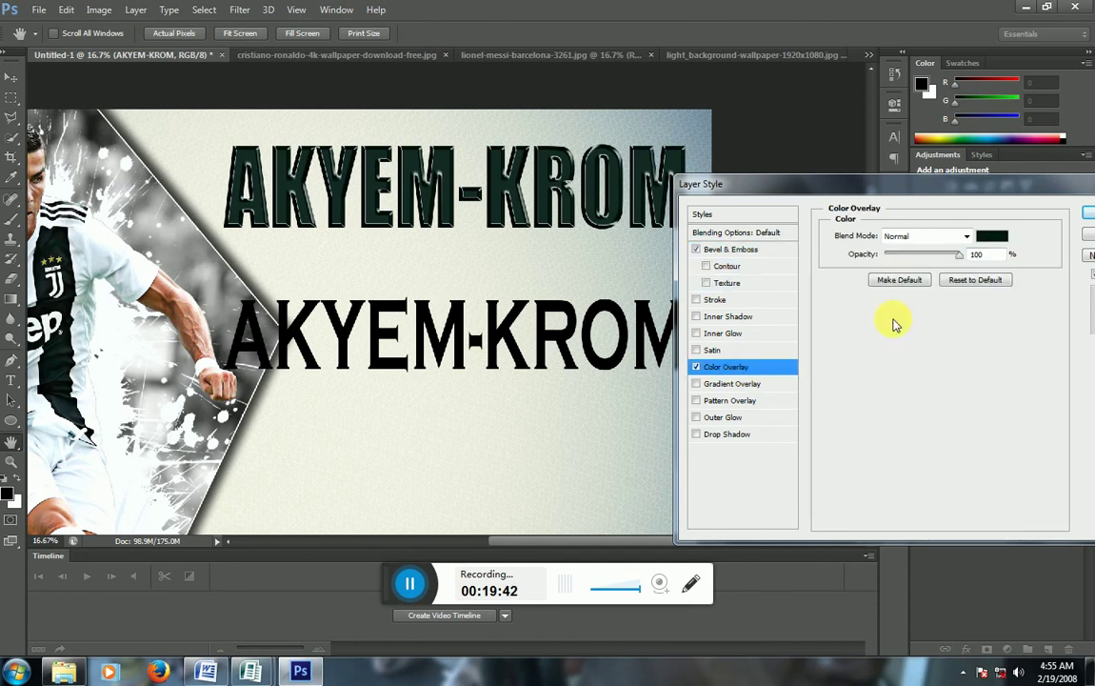
{"action": "left_click", "coordinate": [991, 236]}
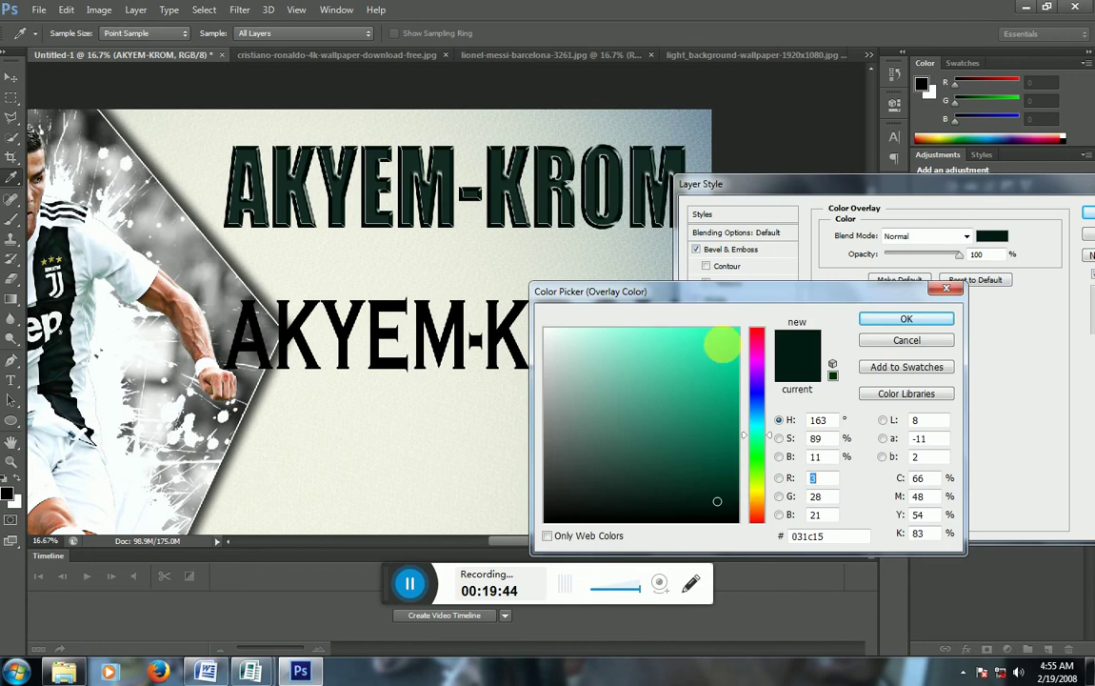
{"action": "left_click", "coordinate": [759, 494]}
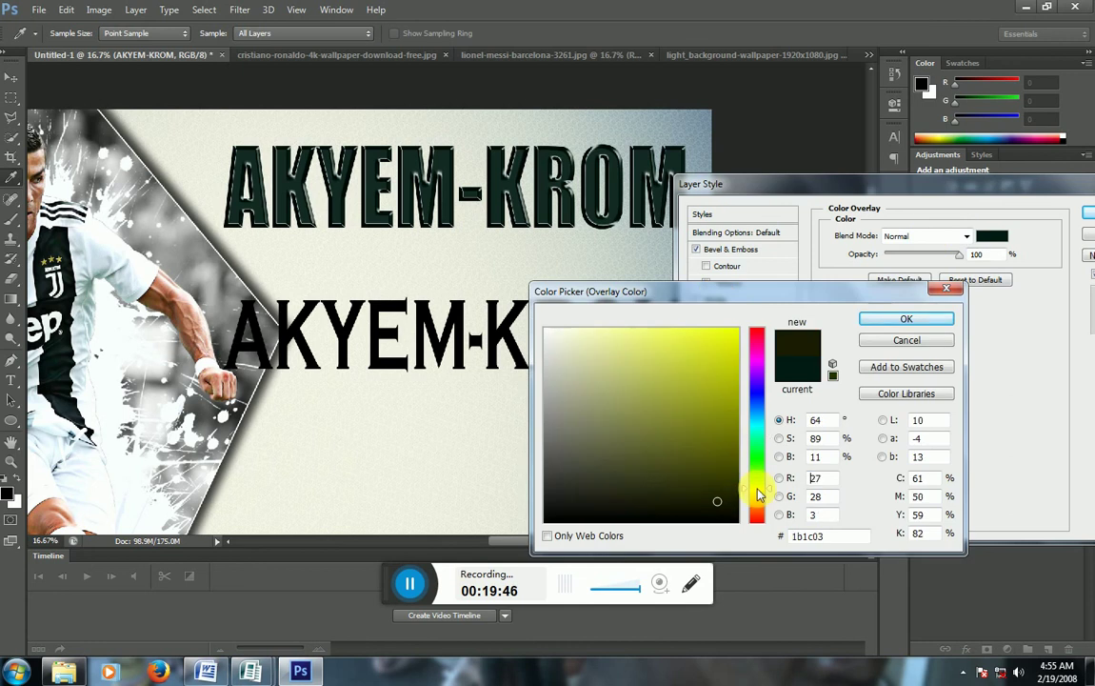
{"action": "left_click", "coordinate": [731, 406]}
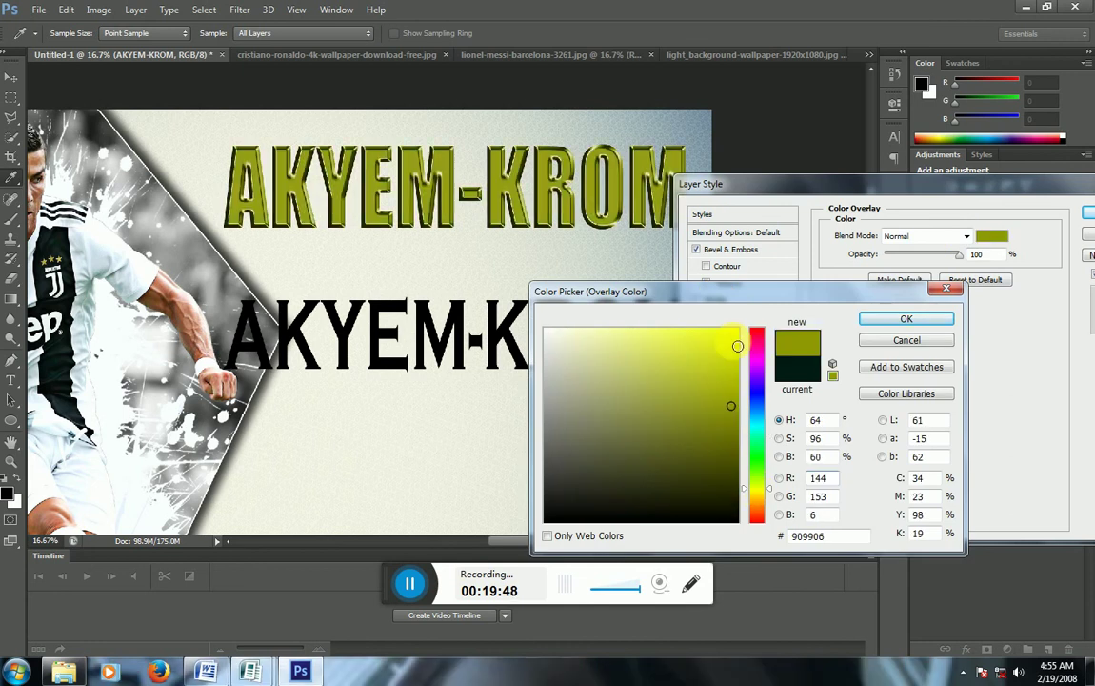
{"action": "left_click", "coordinate": [737, 332]}
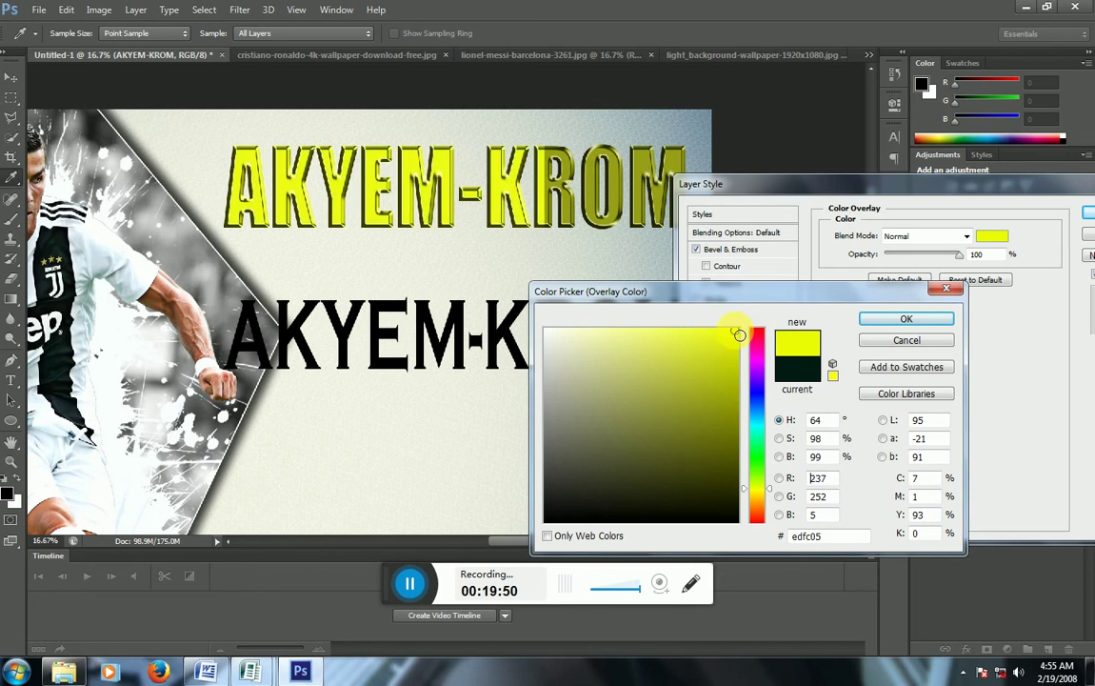
{"action": "left_click", "coordinate": [740, 391]}
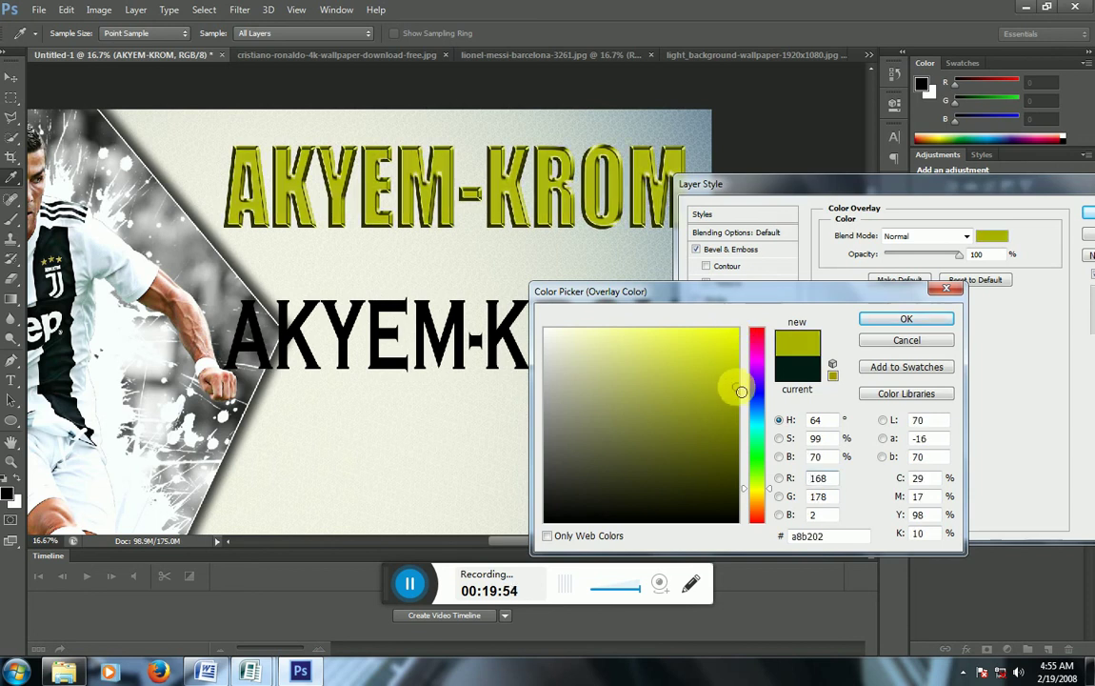
{"action": "left_click", "coordinate": [758, 330]}
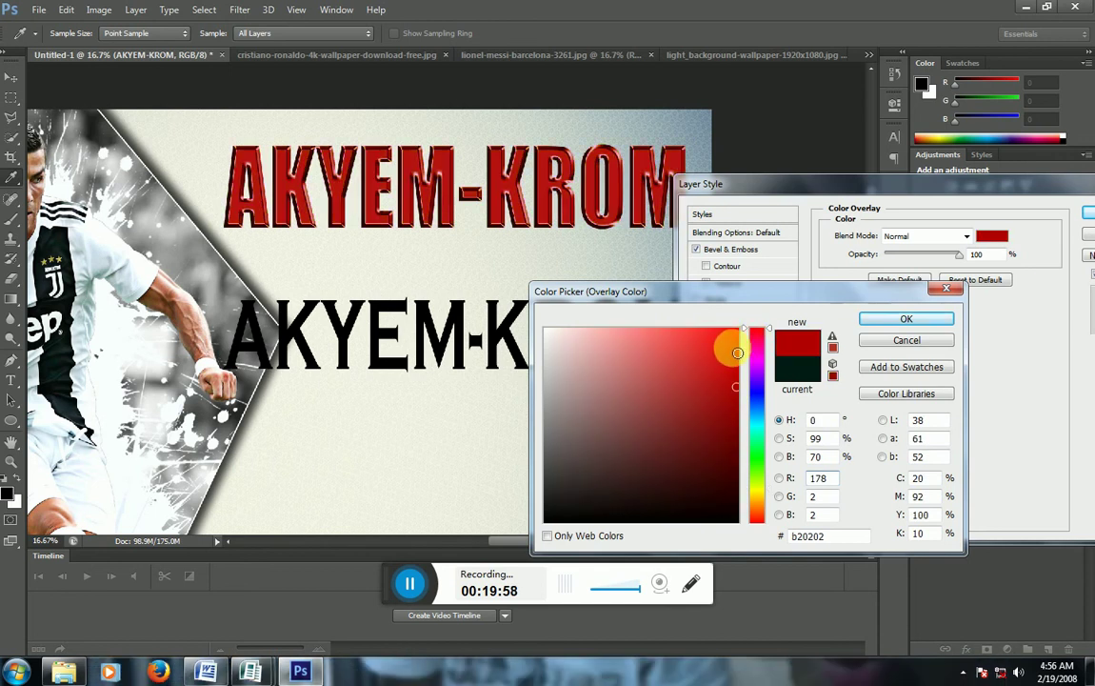
{"action": "key", "text": "Tab"}
{"action": "type", "text": "15"}
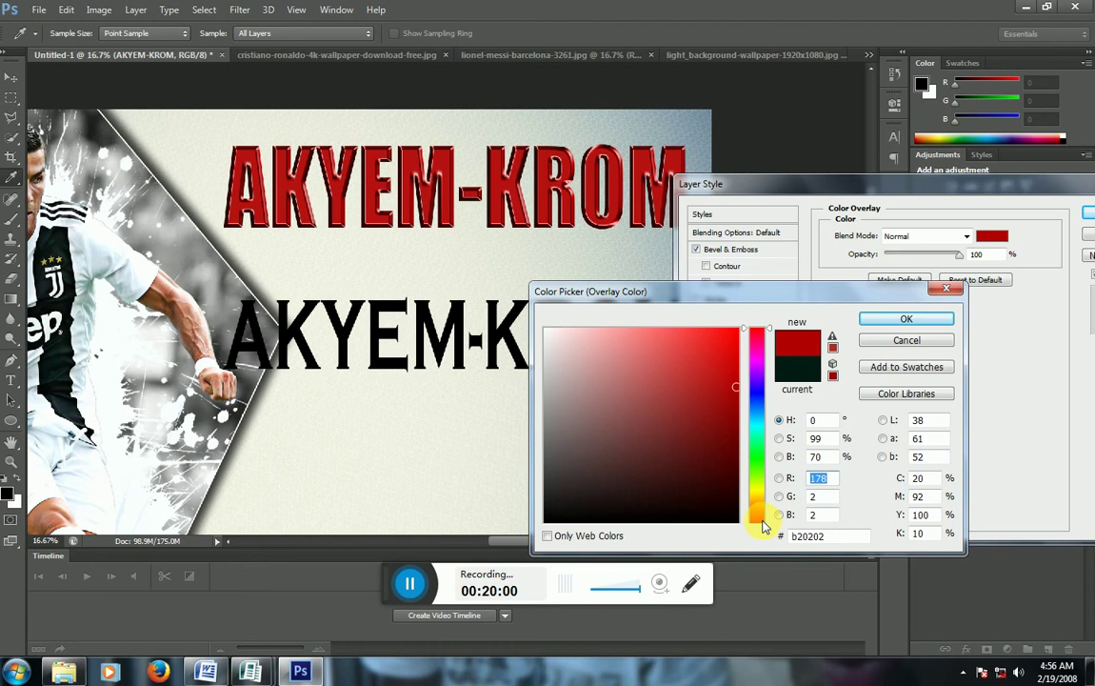
{"action": "key", "text": "shift+Tab"}
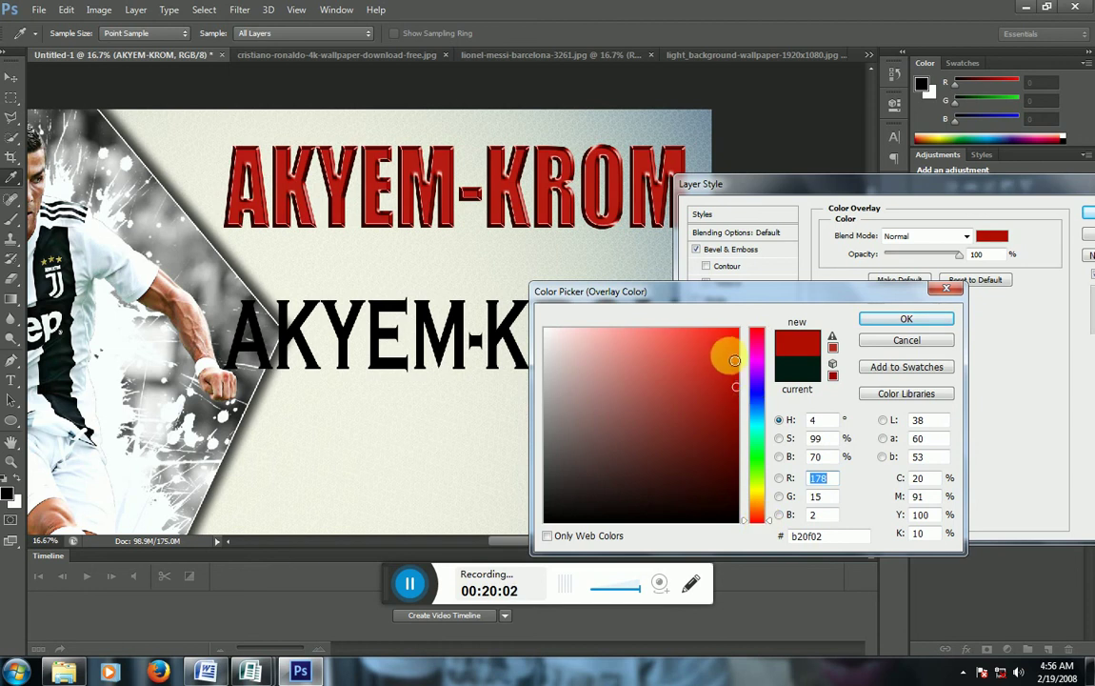
{"action": "left_click", "coordinate": [740, 353]}
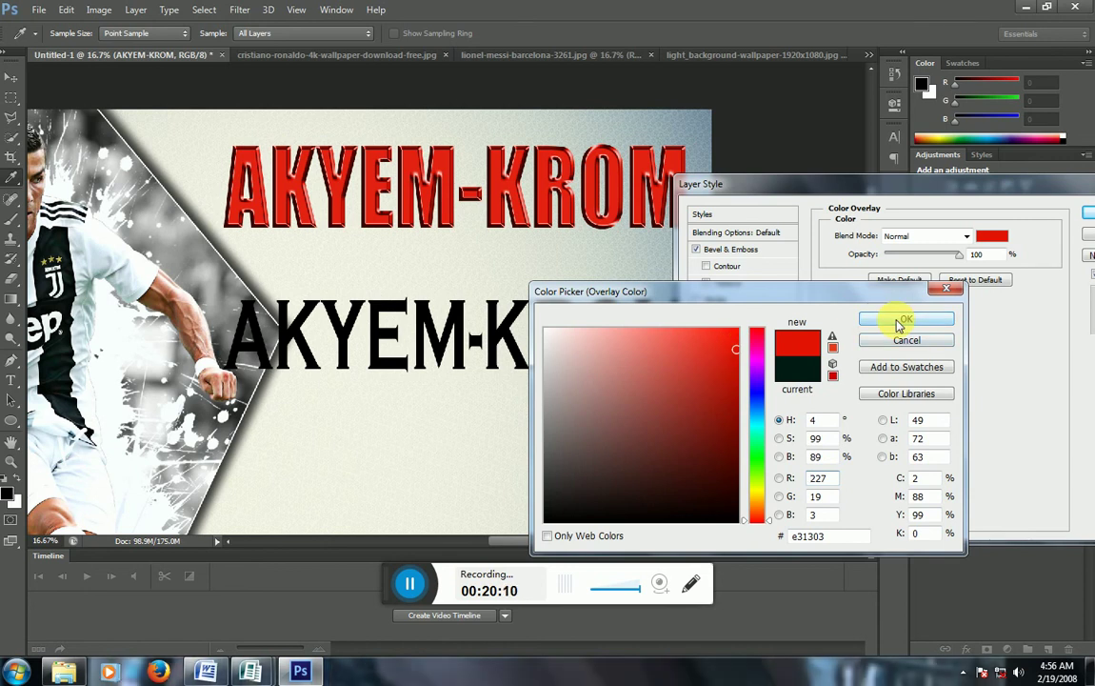
{"action": "left_click", "coordinate": [903, 321]}
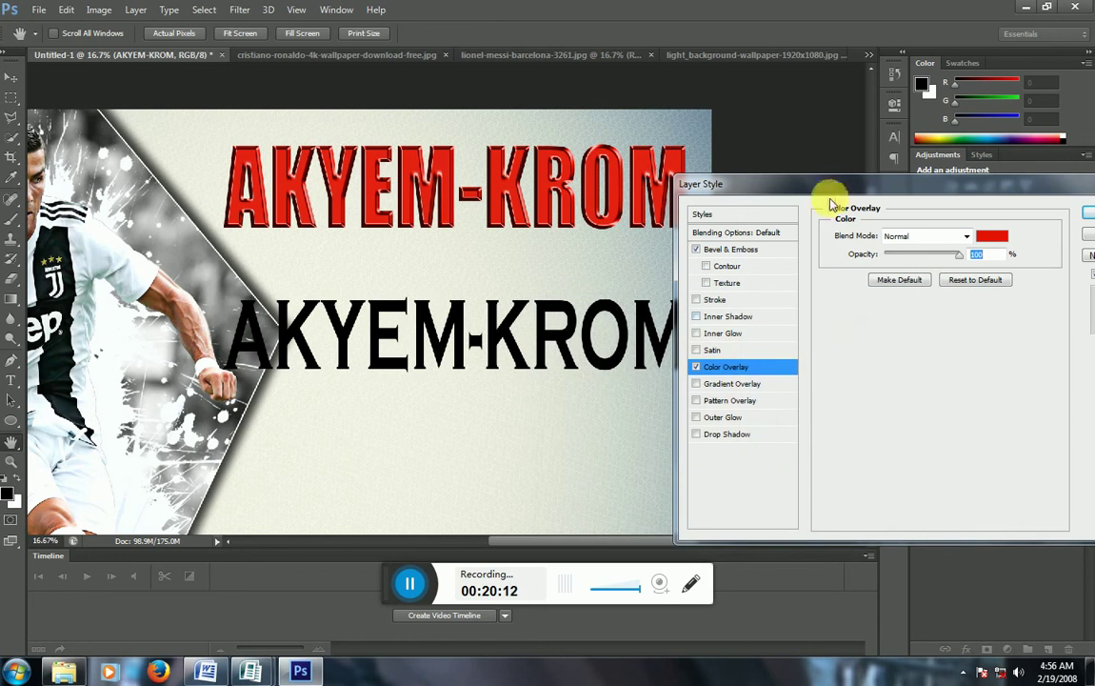
Add a drop shadow with distance 0 and size 35, then move the title slightly lower
{"action": "left_click_drag", "start_coordinate": [826, 192], "coordinate": [614, 181]}
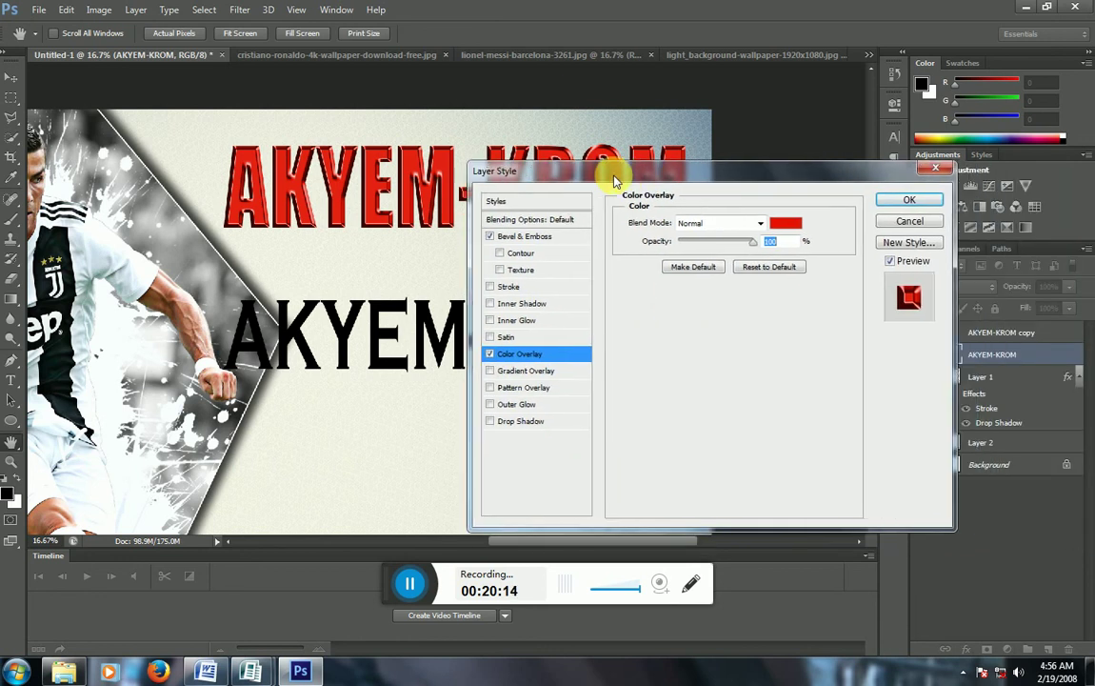
{"action": "left_click", "coordinate": [522, 422]}
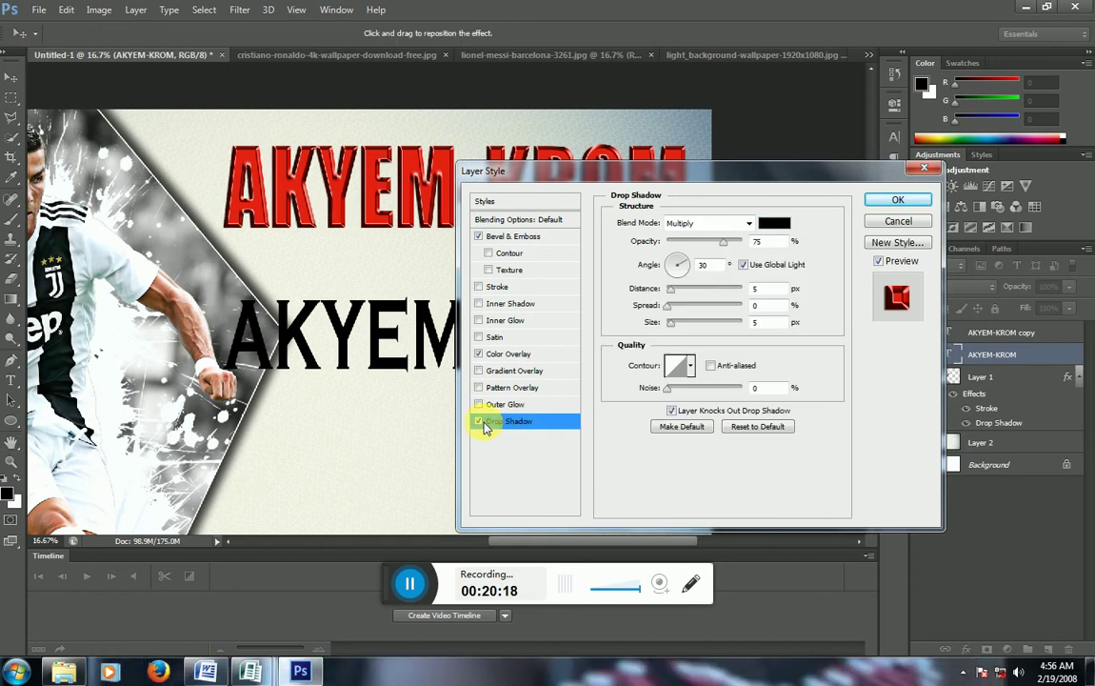
{"action": "left_click_drag", "start_coordinate": [669, 289], "coordinate": [655, 292]}
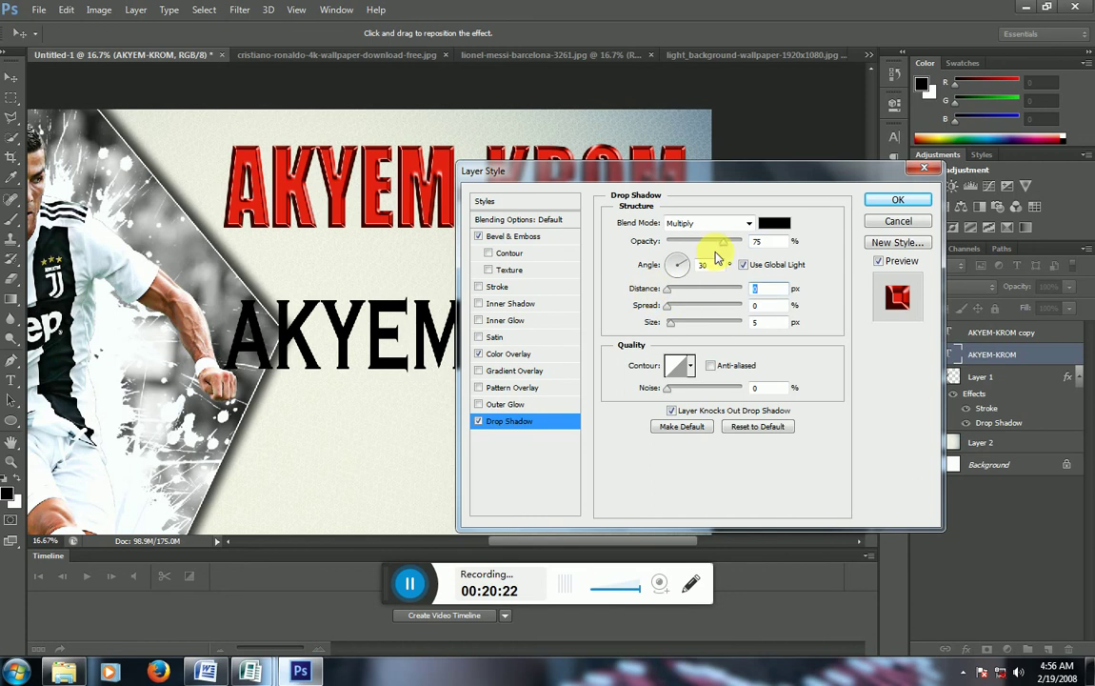
{"action": "left_click_drag", "start_coordinate": [673, 328], "coordinate": [677, 307]}
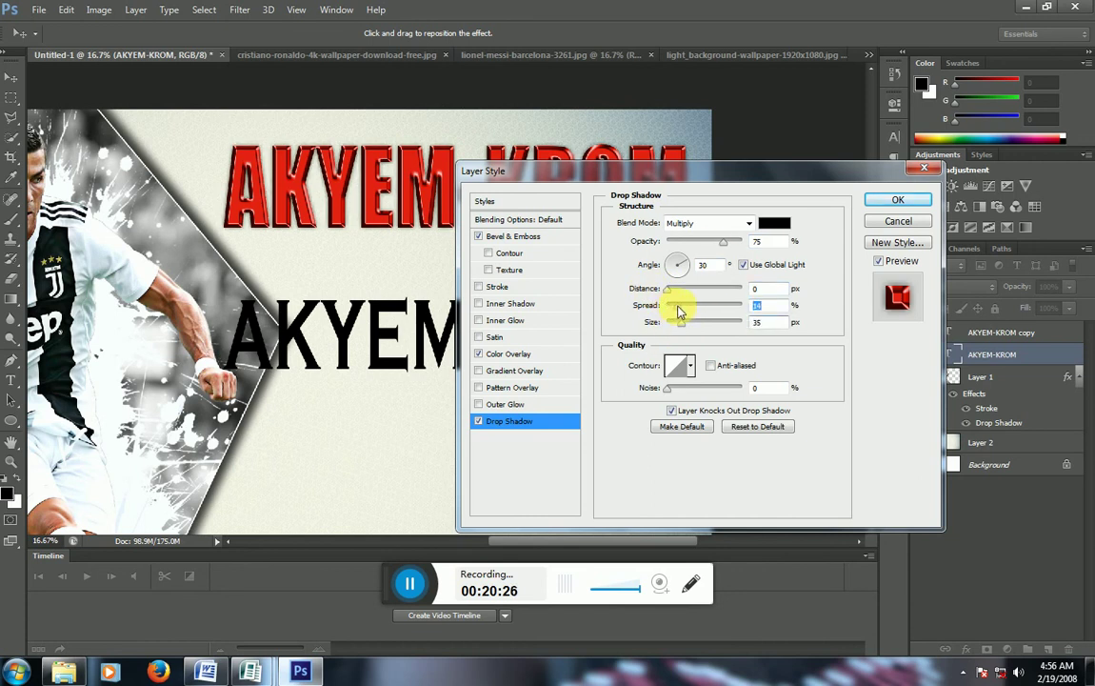
{"action": "left_click", "coordinate": [897, 202]}
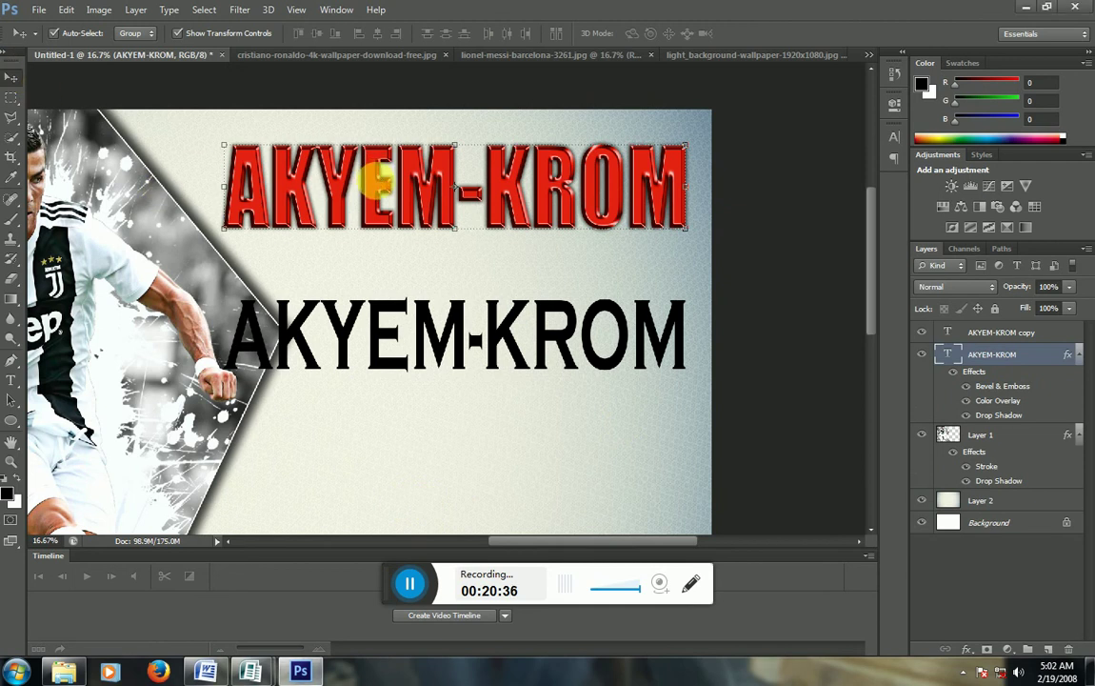
{"action": "left_click_drag", "start_coordinate": [376, 177], "coordinate": [379, 193]}
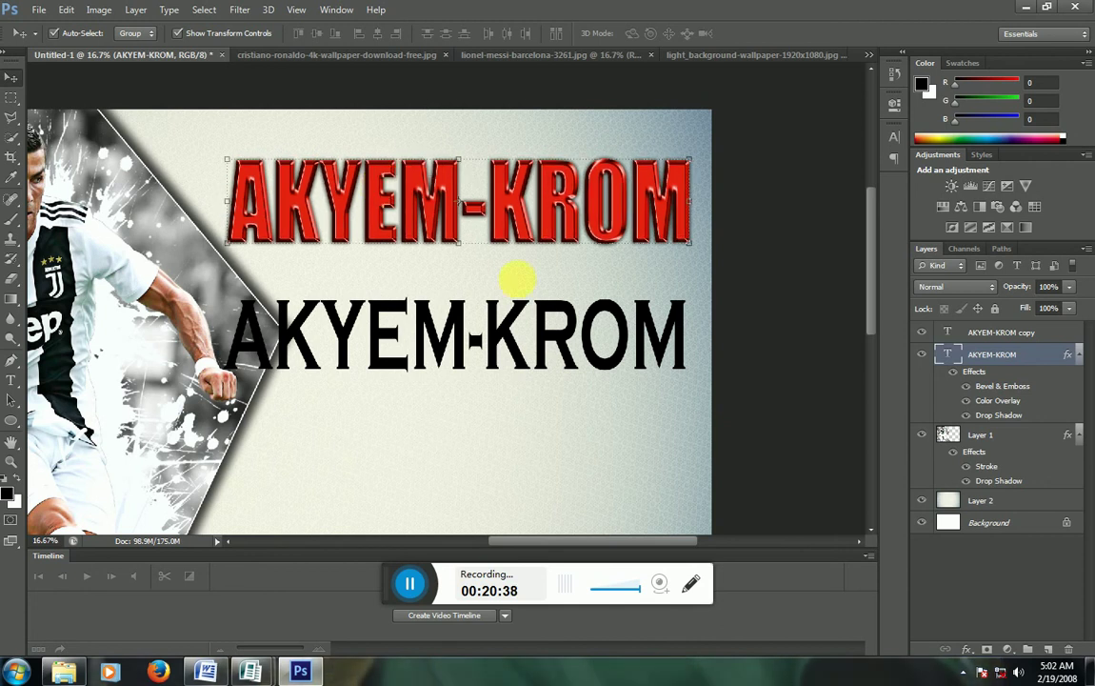
Add a 5 px near-white stroke sampled from the canvas to the title
{"action": "left_click", "coordinate": [968, 654]}
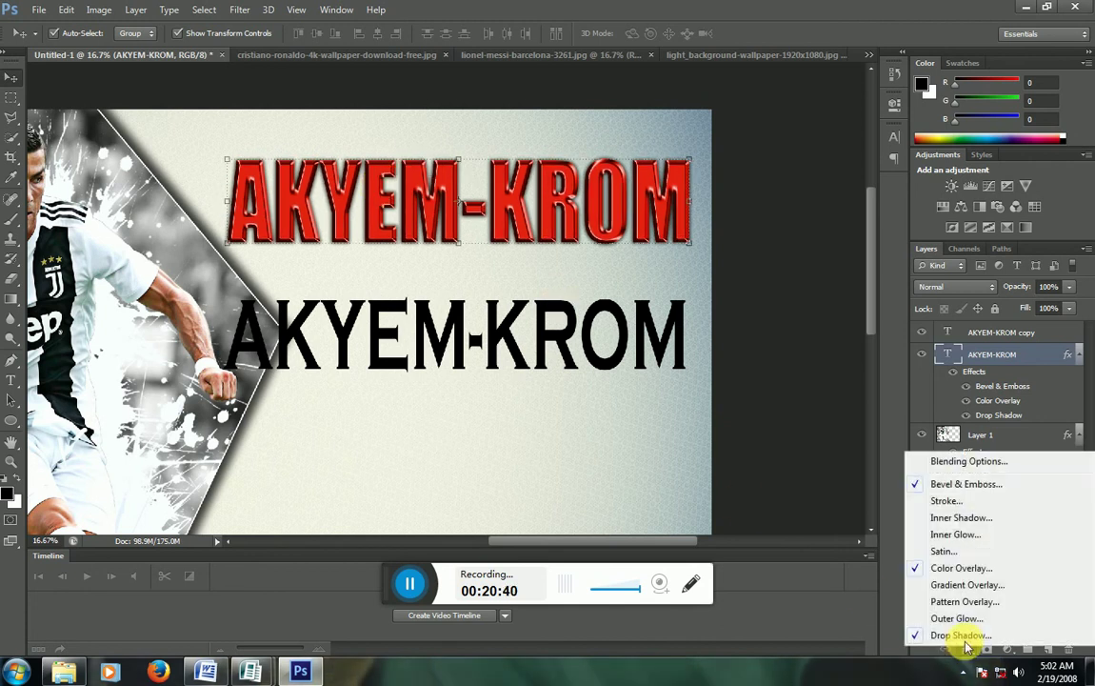
{"action": "left_click", "coordinate": [964, 504]}
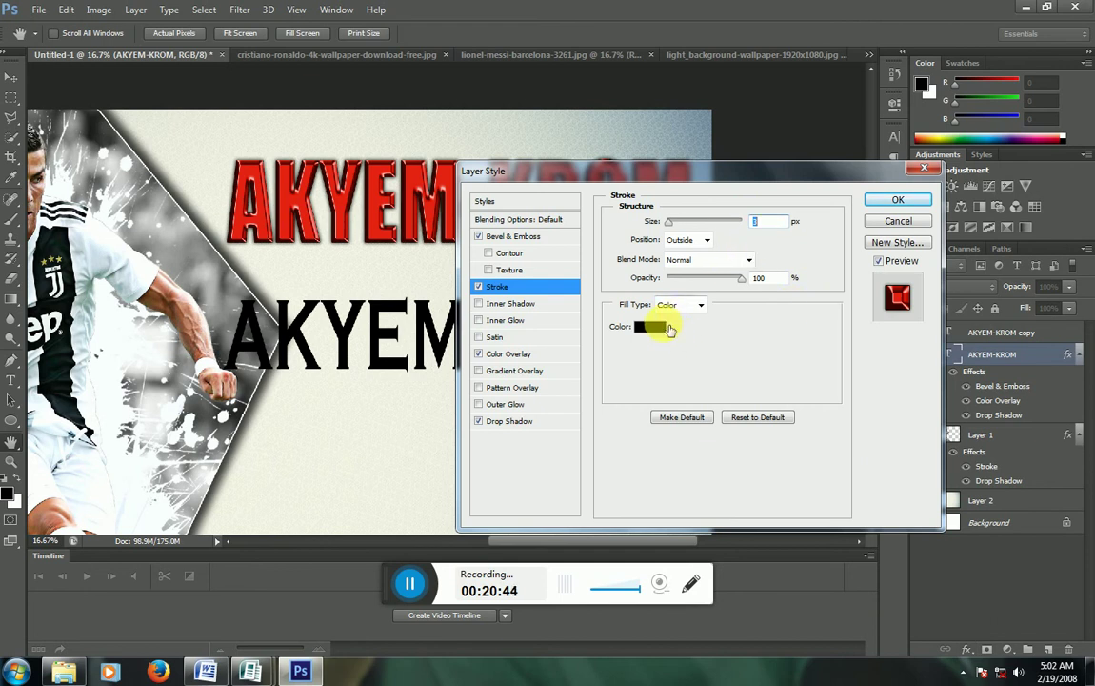
{"action": "left_click", "coordinate": [650, 327]}
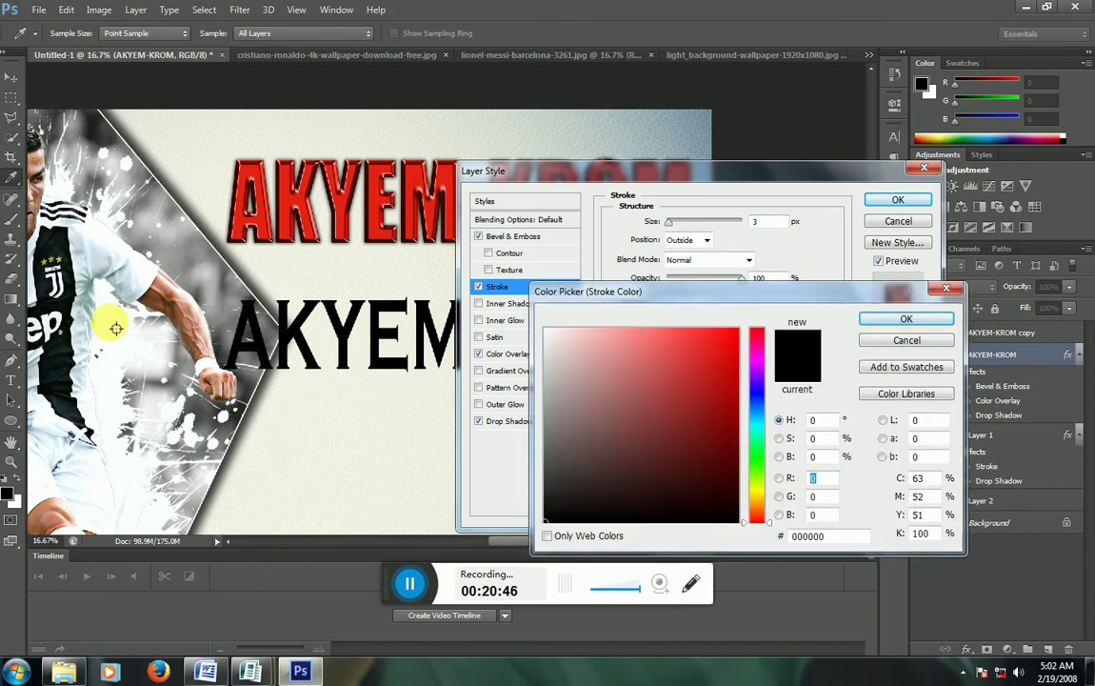
{"action": "left_click", "coordinate": [100, 288]}
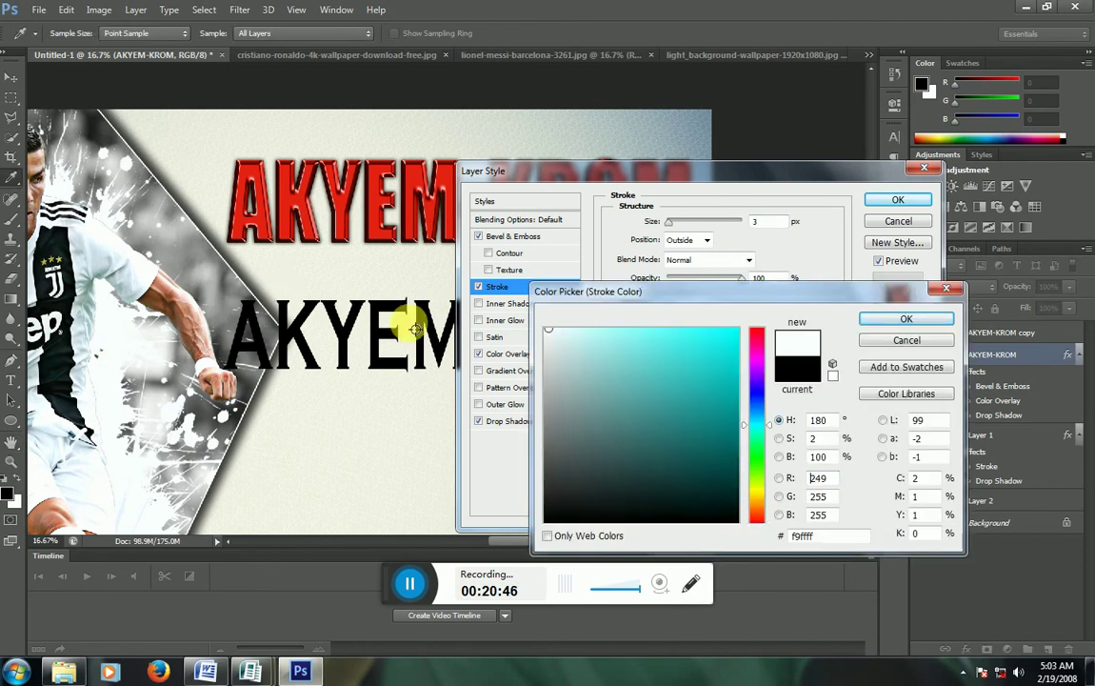
{"action": "left_click", "coordinate": [902, 320]}
{"action": "type", "text": "5"}
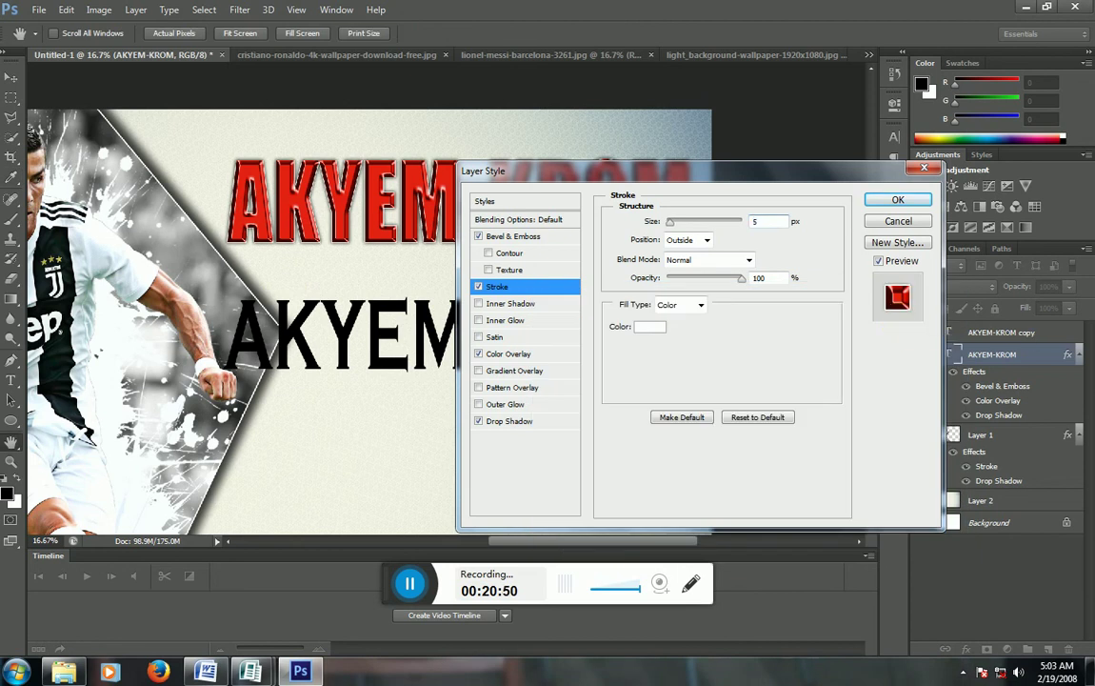
{"action": "left_click", "coordinate": [895, 199]}
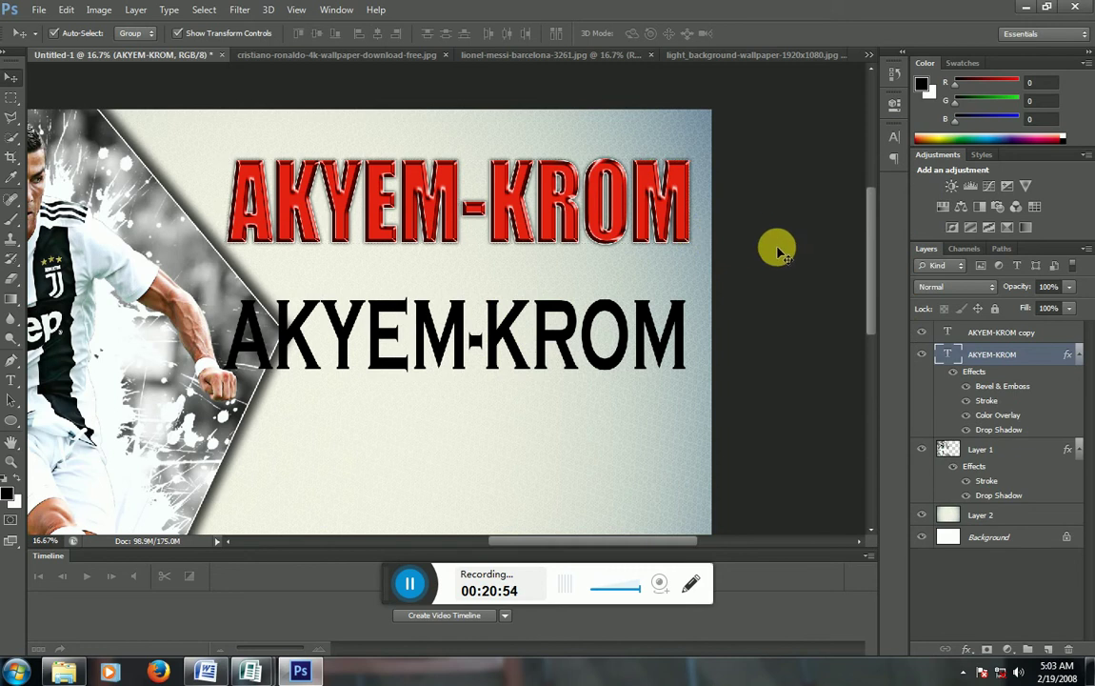
Deselect the title and start editing the black AKYEM-KROM text with the Type tool
{"action": "left_click", "coordinate": [777, 244]}
{"action": "left_click", "coordinate": [12, 378]}
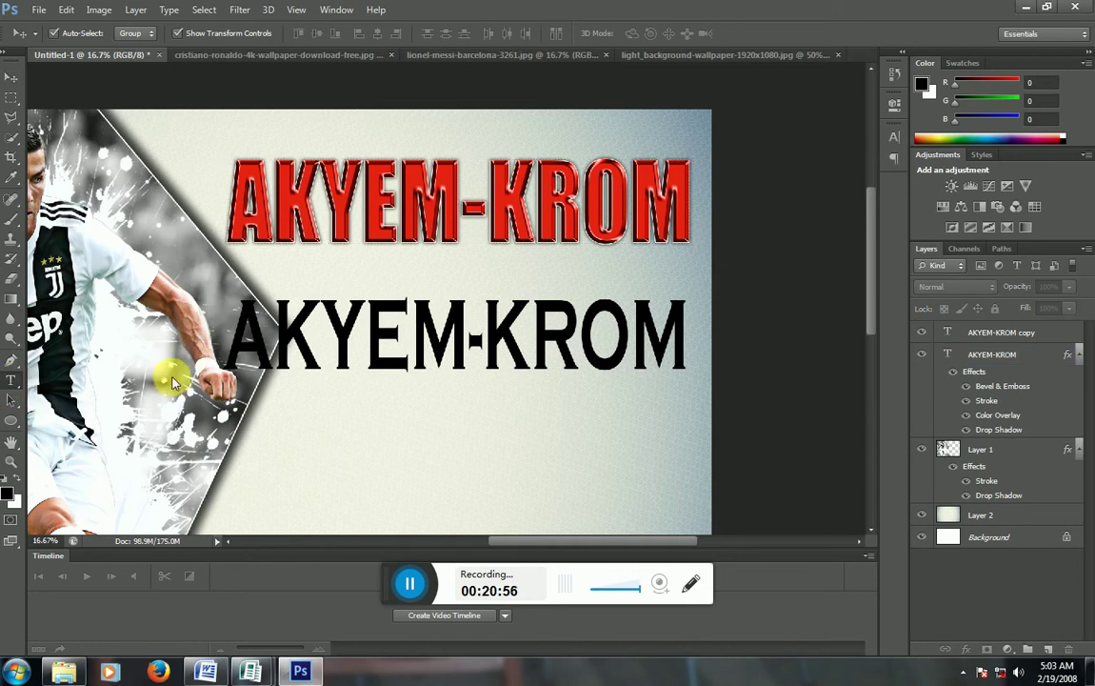
{"action": "left_click", "coordinate": [330, 342]}
Replace the black text with X'MAS and commit the edit
{"action": "key", "text": "ctrl+a"}
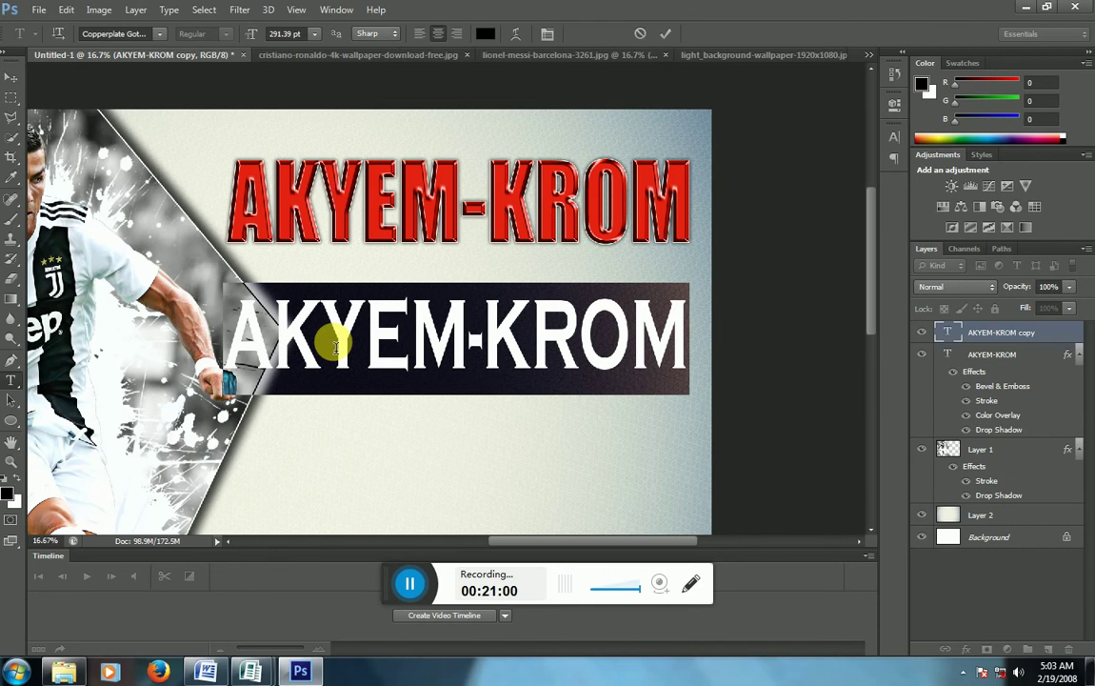
{"action": "type", "text": "CHRIS"}
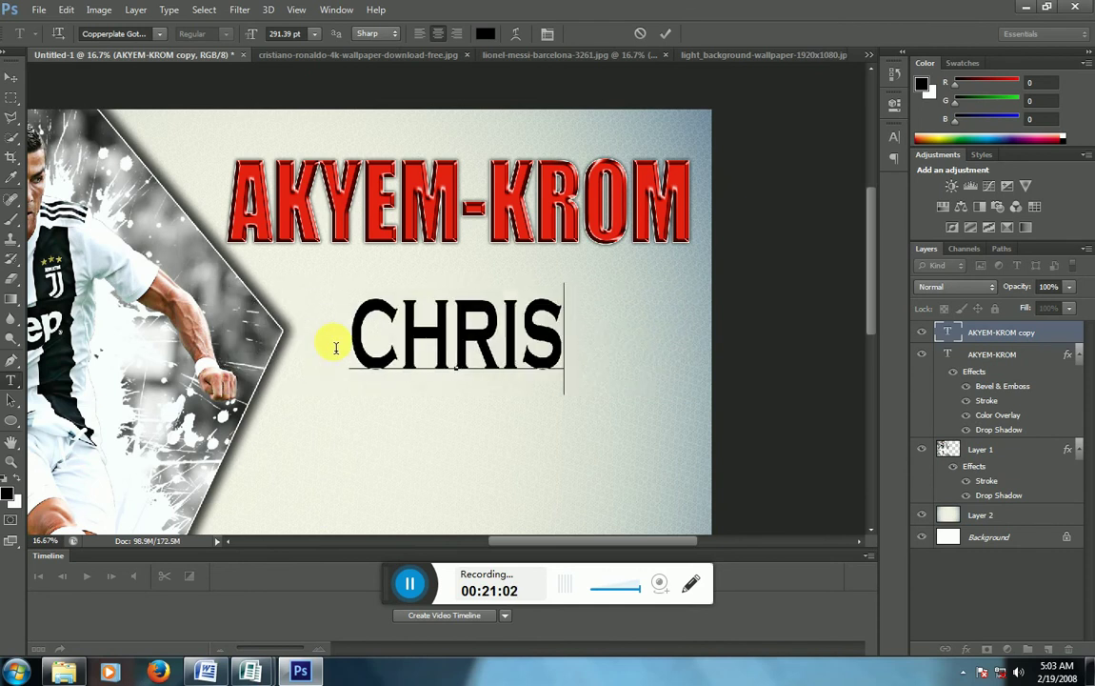
{"action": "type", "text": "TM"}
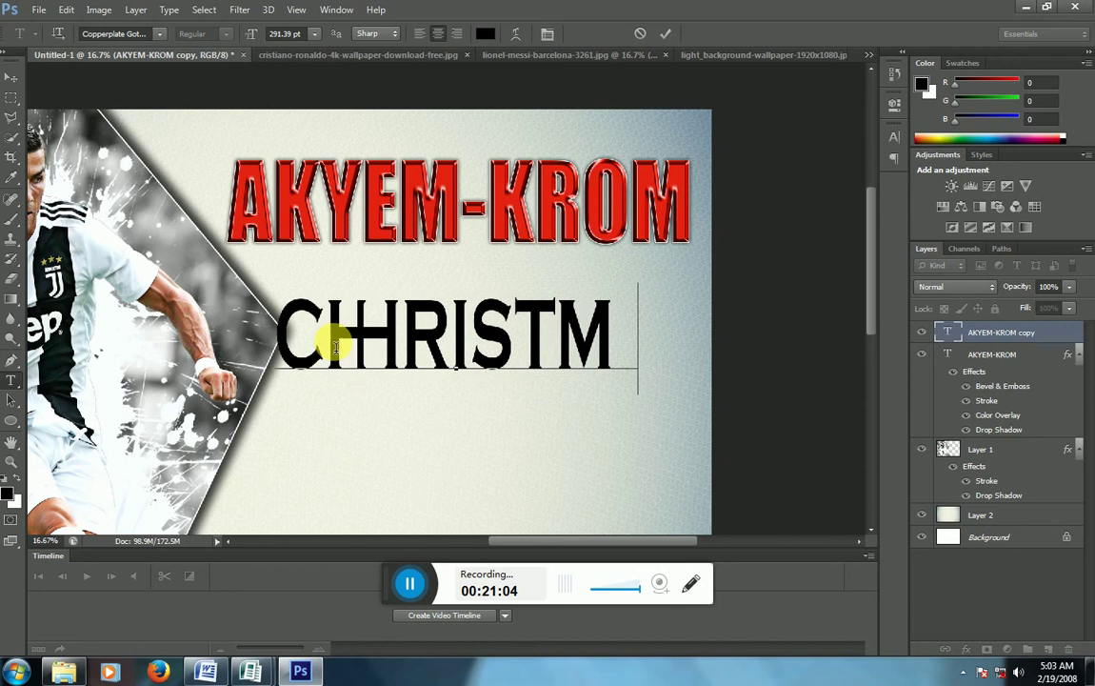
{"action": "type", "text": "AS"}
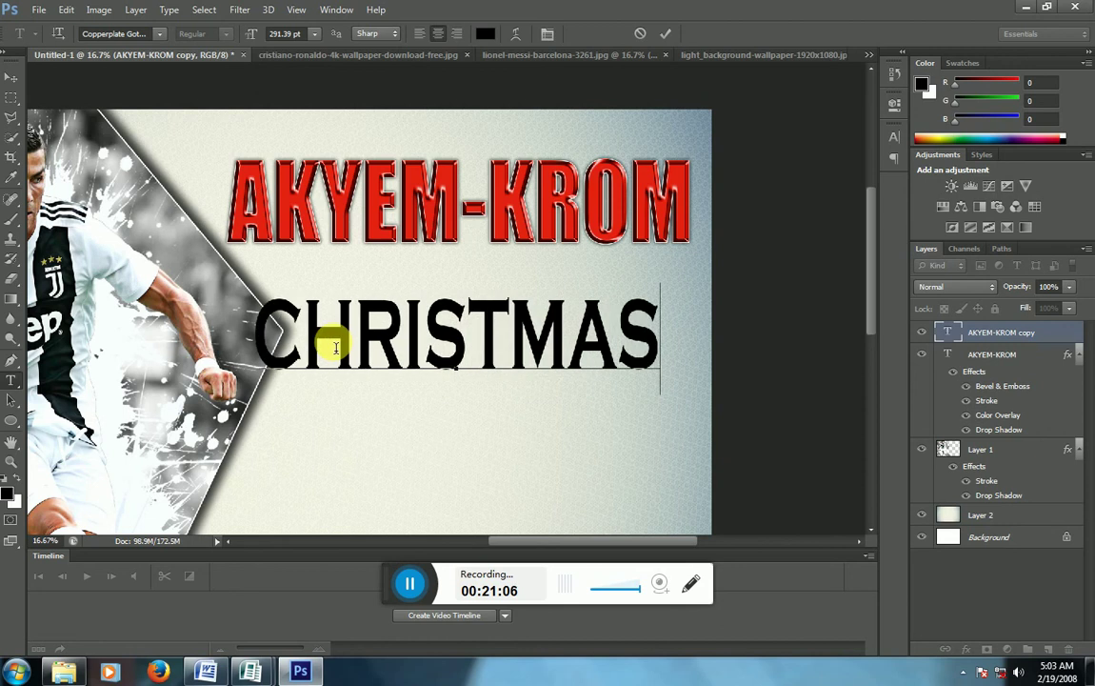
{"action": "key", "text": "Left"}
{"action": "key", "text": "Left"}
{"action": "key", "text": "Left"}
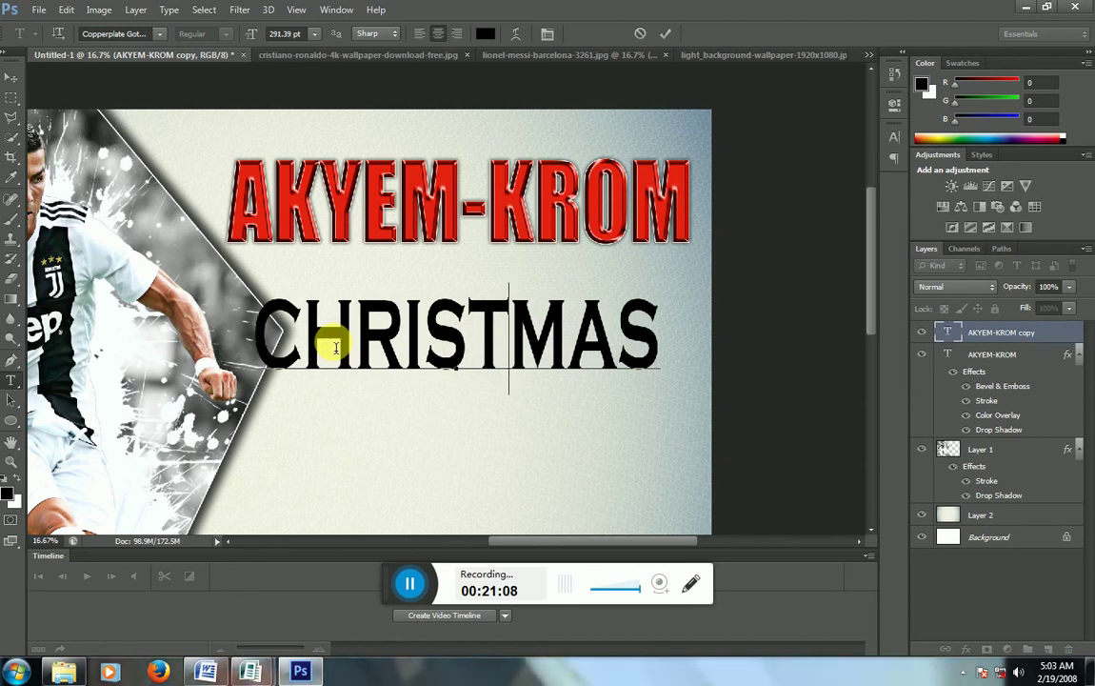
{"action": "key", "text": "BackSpace"}
{"action": "key", "text": "Left"}
{"action": "key", "text": "Left"}
{"action": "key", "text": "Left"}
{"action": "key", "text": "BackSpace"}
{"action": "key", "text": "Delete"}
{"action": "key", "text": "Delete"}
{"action": "key", "text": "Delete"}
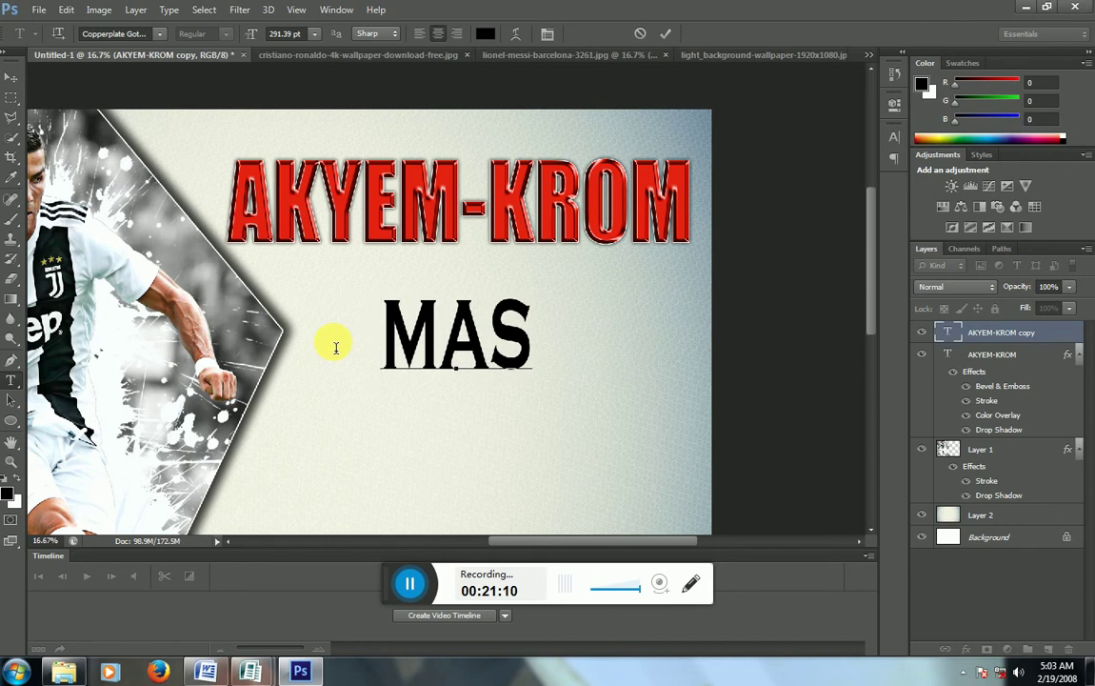
{"action": "type", "text": "X'"}
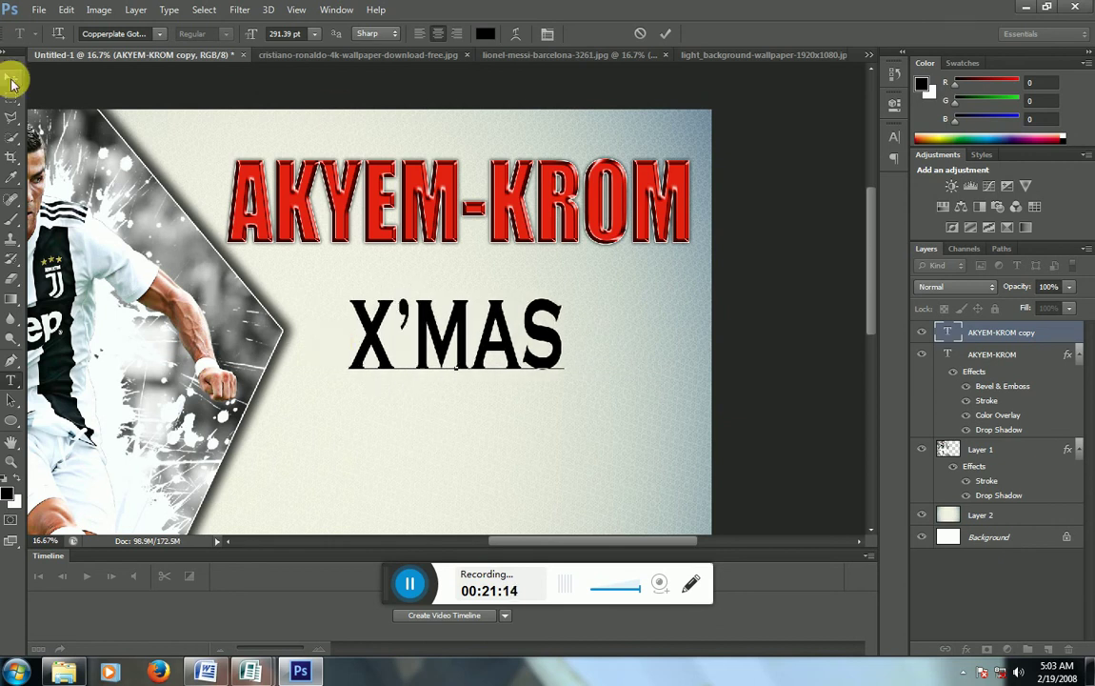
{"action": "left_click", "coordinate": [13, 75]}
Enlarge X'MAS to about 148% width and 128% height, shifted slightly left
{"action": "left_click_drag", "start_coordinate": [566, 379], "coordinate": [567, 395]}
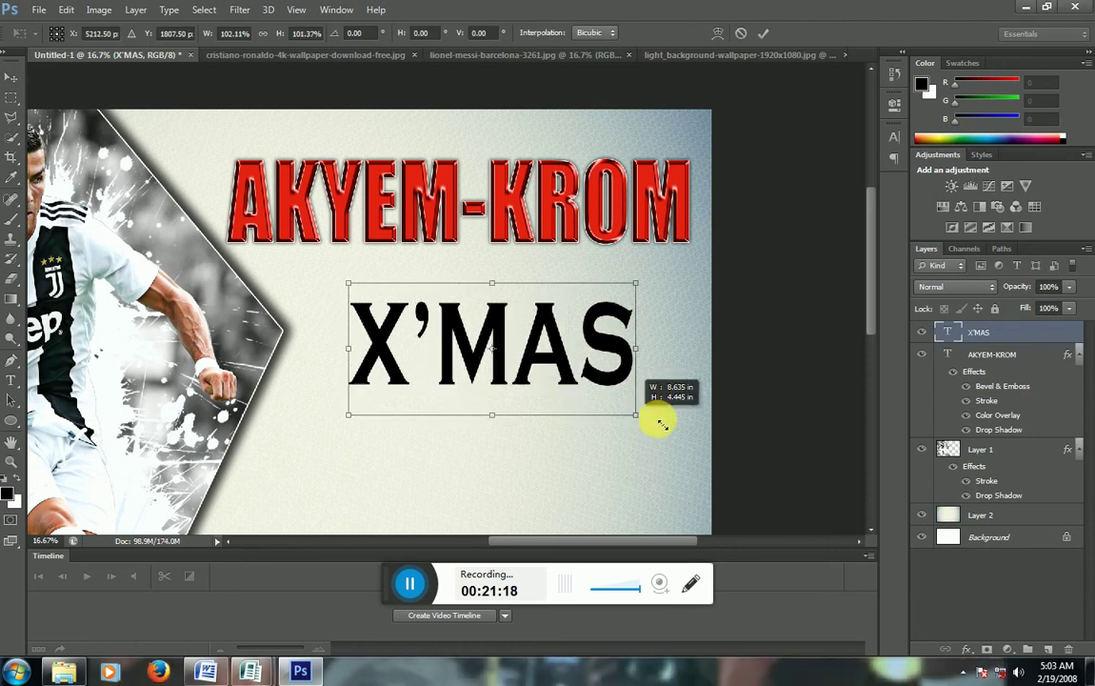
{"action": "left_click_drag", "start_coordinate": [566, 398], "coordinate": [667, 425]}
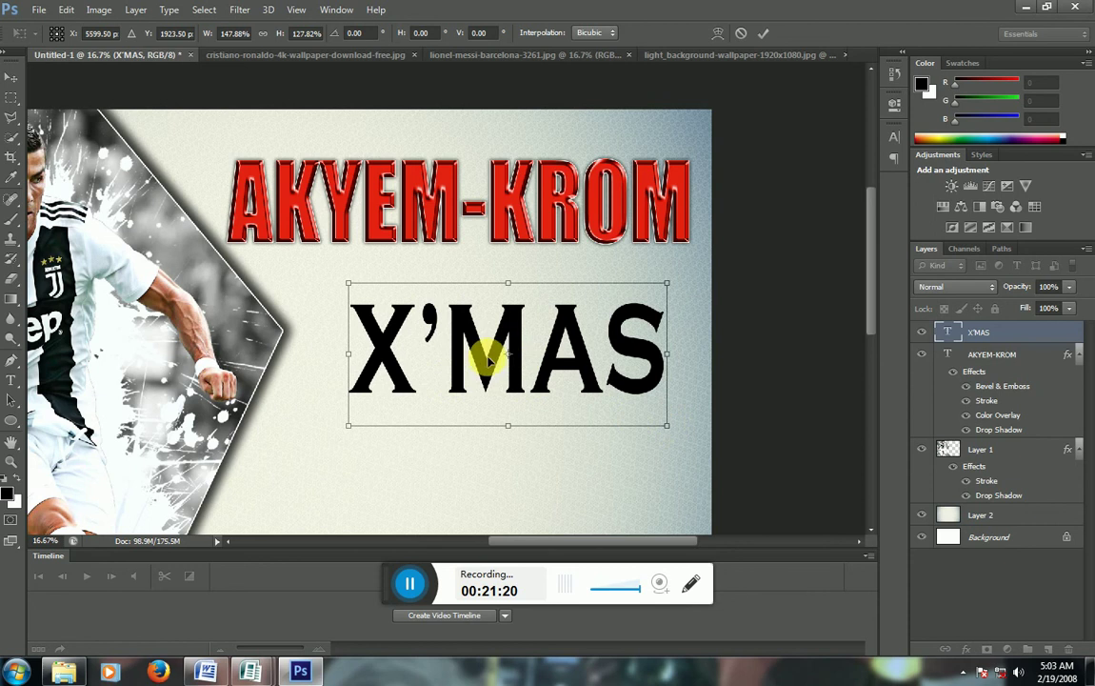
{"action": "left_click_drag", "start_coordinate": [486, 354], "coordinate": [476, 360]}
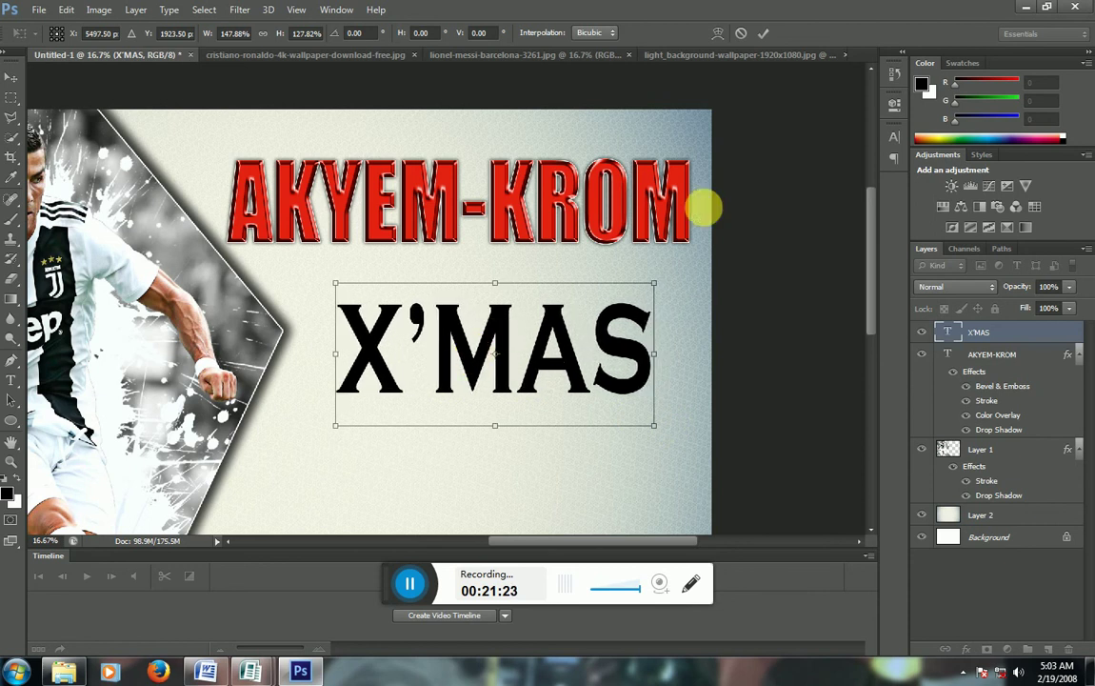
{"action": "left_click", "coordinate": [764, 33]}
Duplicate the X'MAS layer with Ctrl+J and move the copy further down
{"action": "scroll", "coordinate": [771, 169], "scroll_direction": "down", "scroll_amount": 3}
{"action": "scroll", "coordinate": [771, 169], "scroll_direction": "down", "scroll_amount": 3}
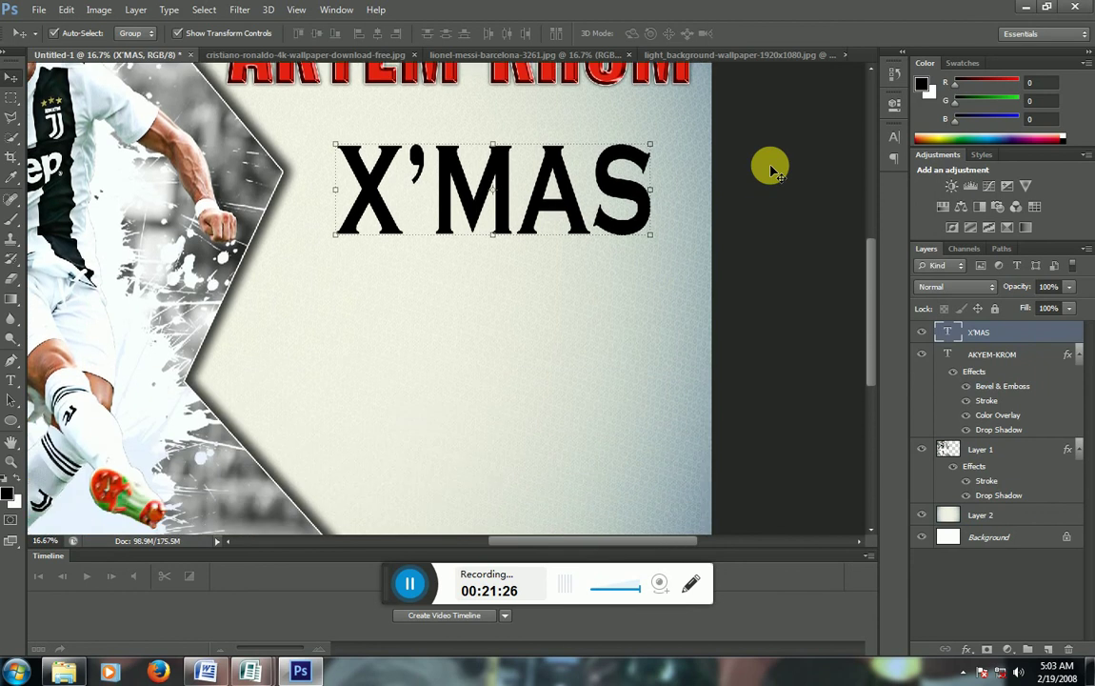
{"action": "scroll", "coordinate": [772, 170], "scroll_direction": "down", "scroll_amount": 2}
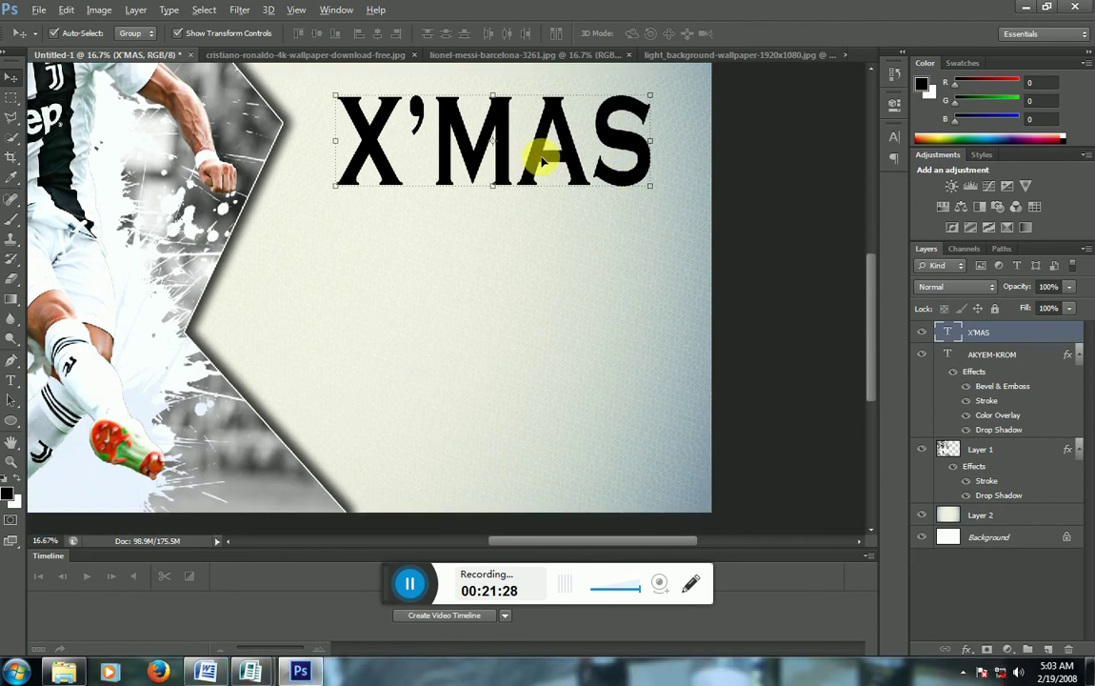
{"action": "key", "text": "ctrl+j"}
{"action": "mouse_move", "coordinate": [540, 162]}
{"action": "left_mouse_down"}
{"action": "mouse_move", "coordinate": [514, 366]}
{"action": "mouse_move", "coordinate": [506, 344]}
{"action": "left_mouse_up"}
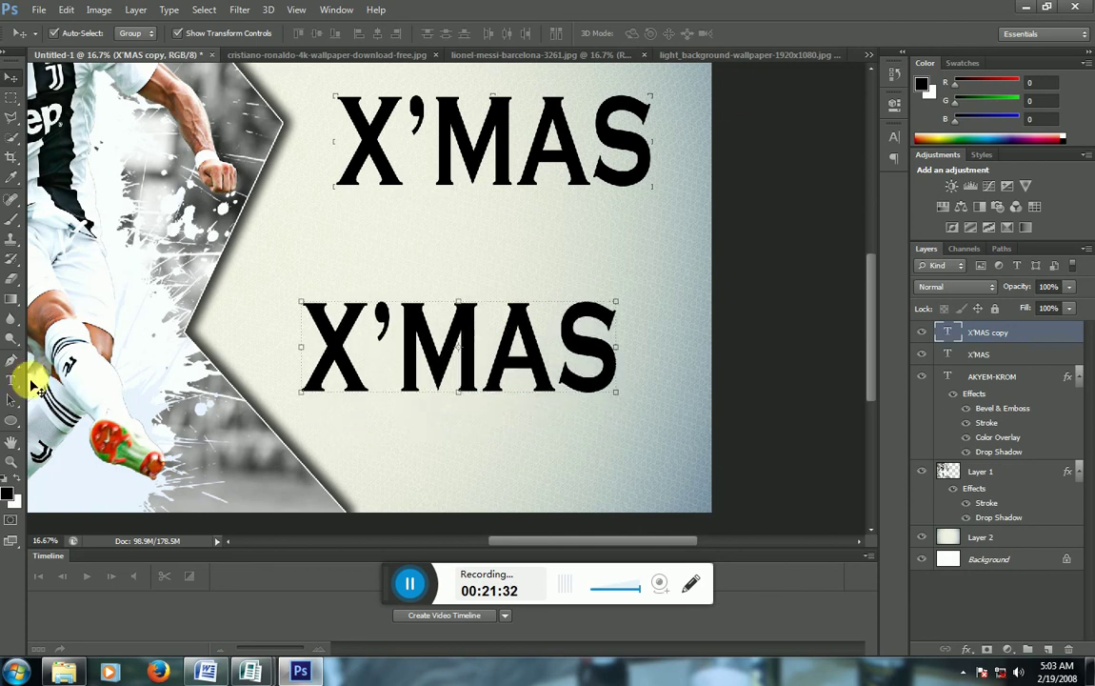
Retype the copy's text as FOOTBALL COMPETITION
{"action": "left_click", "coordinate": [11, 379]}
{"action": "left_click", "coordinate": [410, 370]}
{"action": "key", "text": "ctrl+a"}
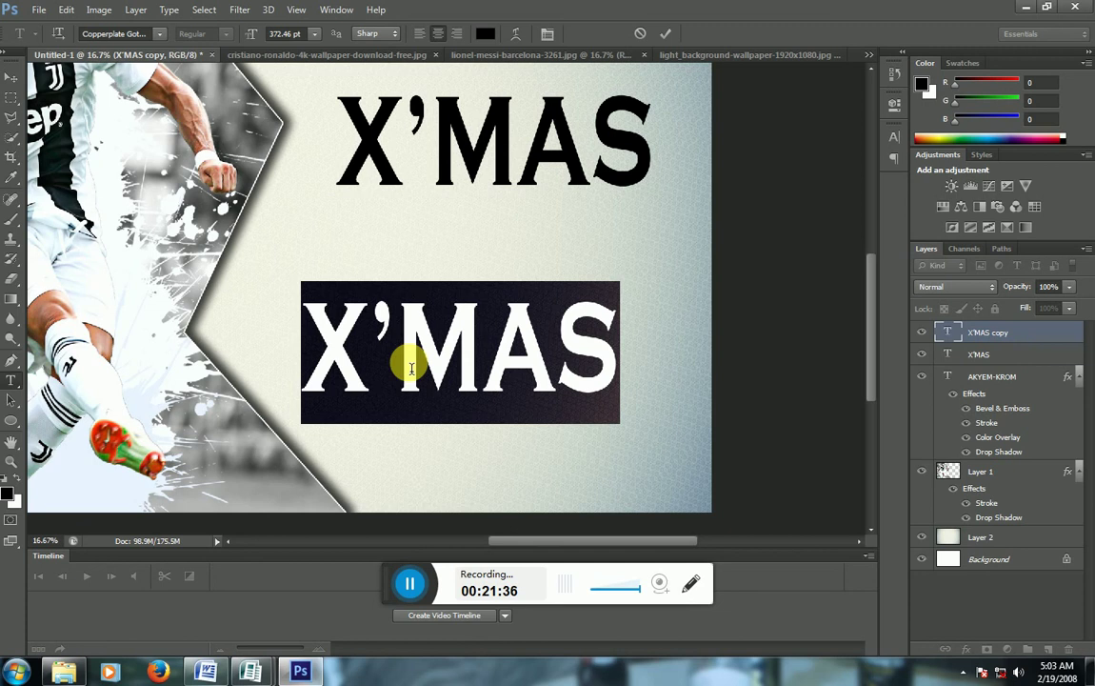
{"action": "type", "text": "FOOT"}
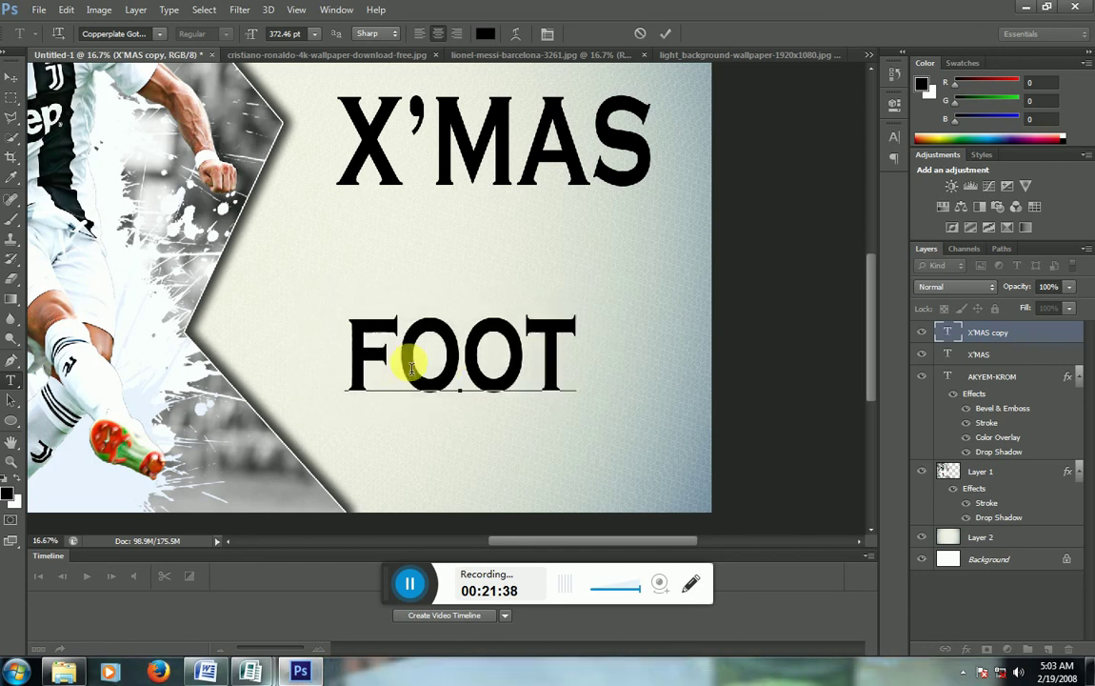
{"action": "type", "text": "BALL"}
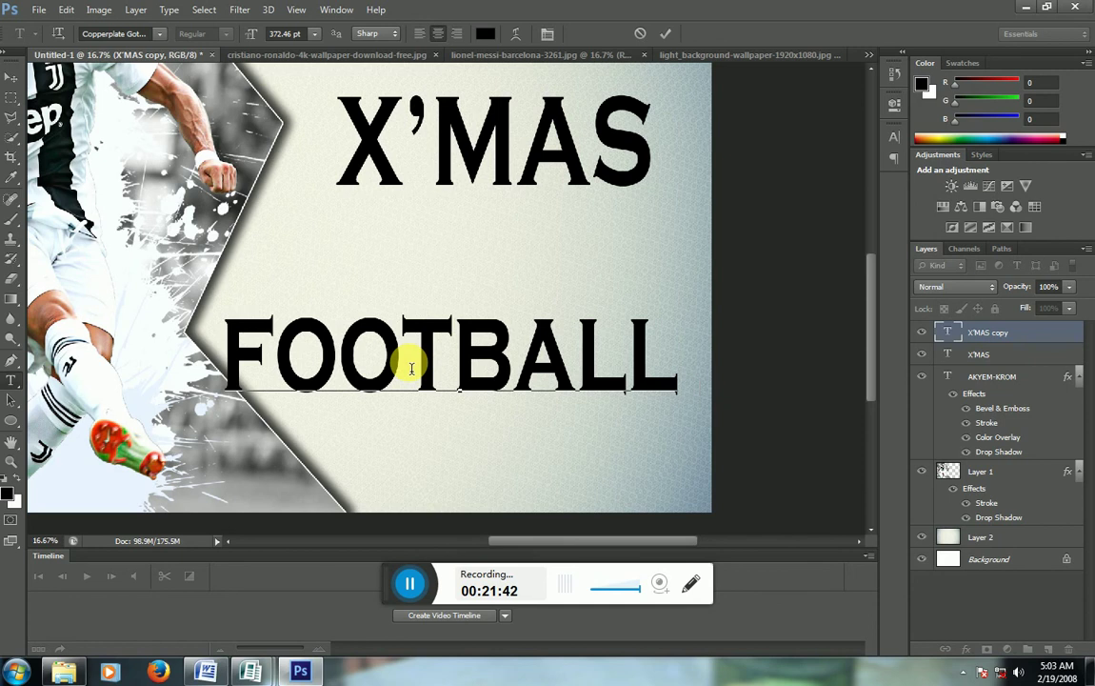
{"action": "type", "text": " GA"}
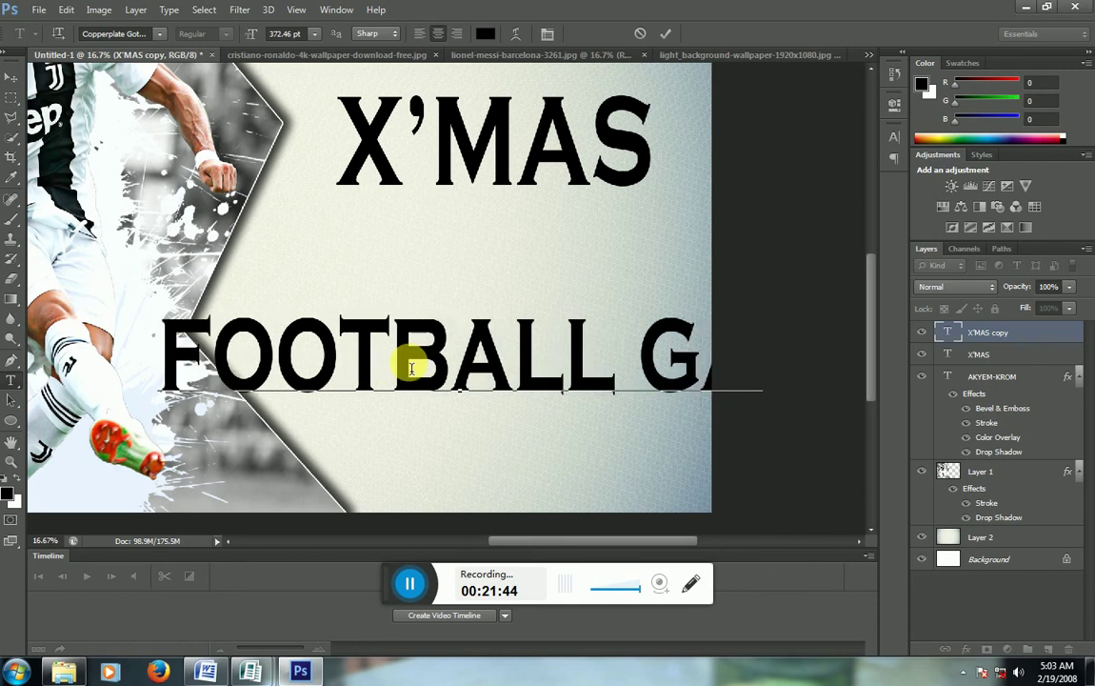
{"action": "key", "text": "BackSpace"}
{"action": "key", "text": "BackSpace"}
{"action": "key", "text": "BackSpace"}
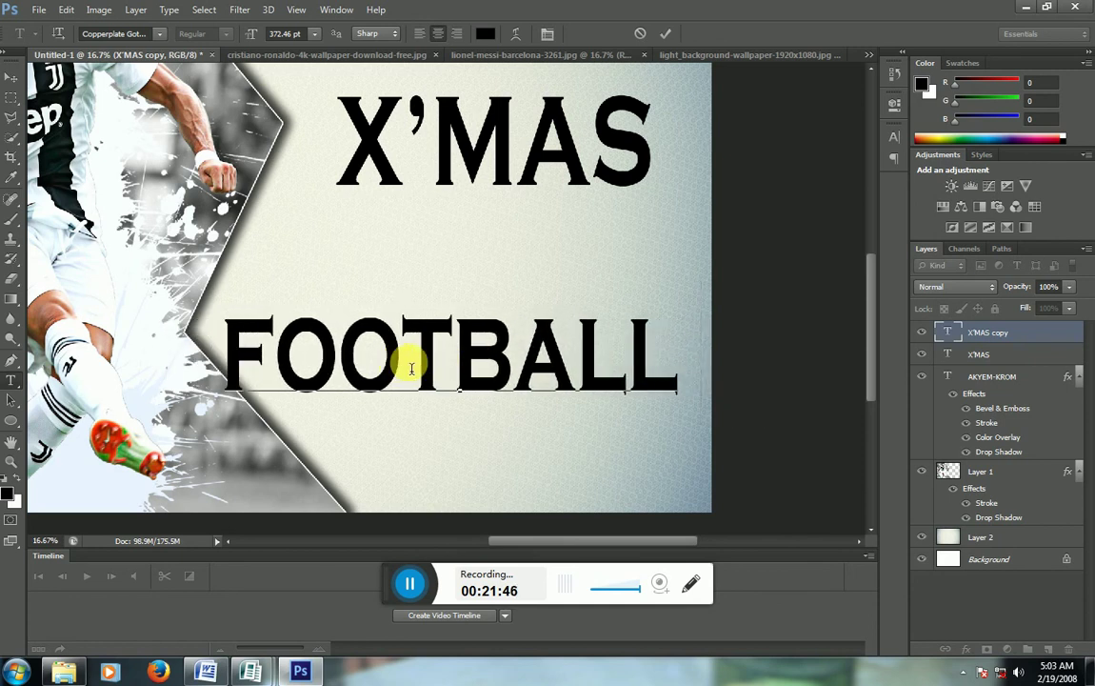
{"action": "type", "text": "COM"}
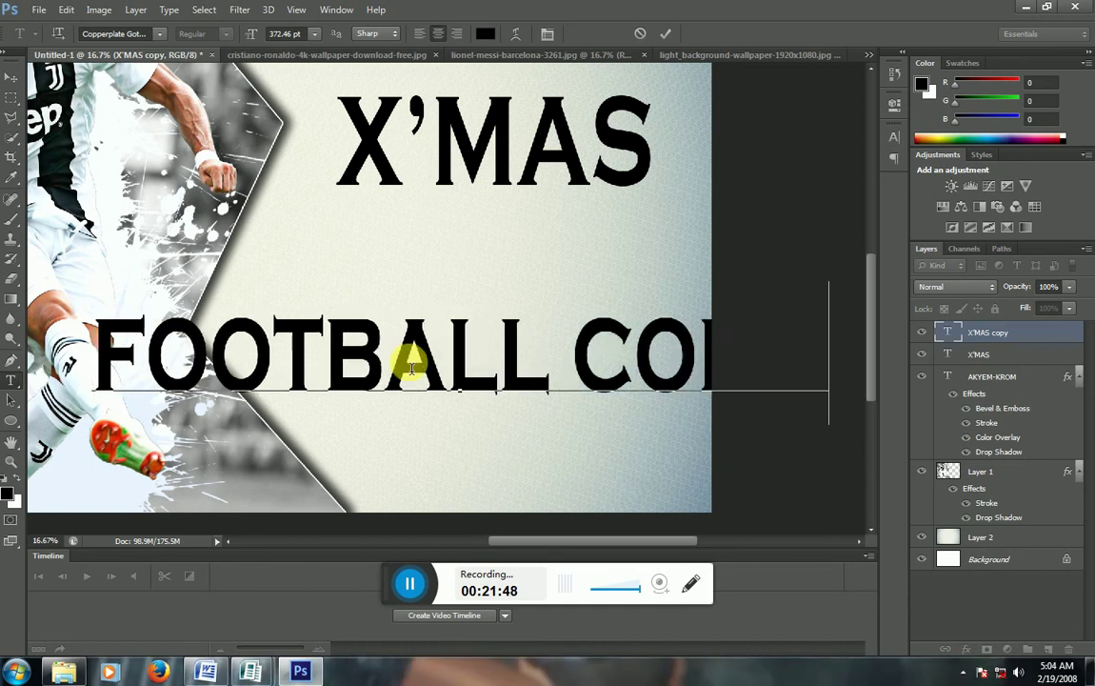
{"action": "type", "text": "PET"}
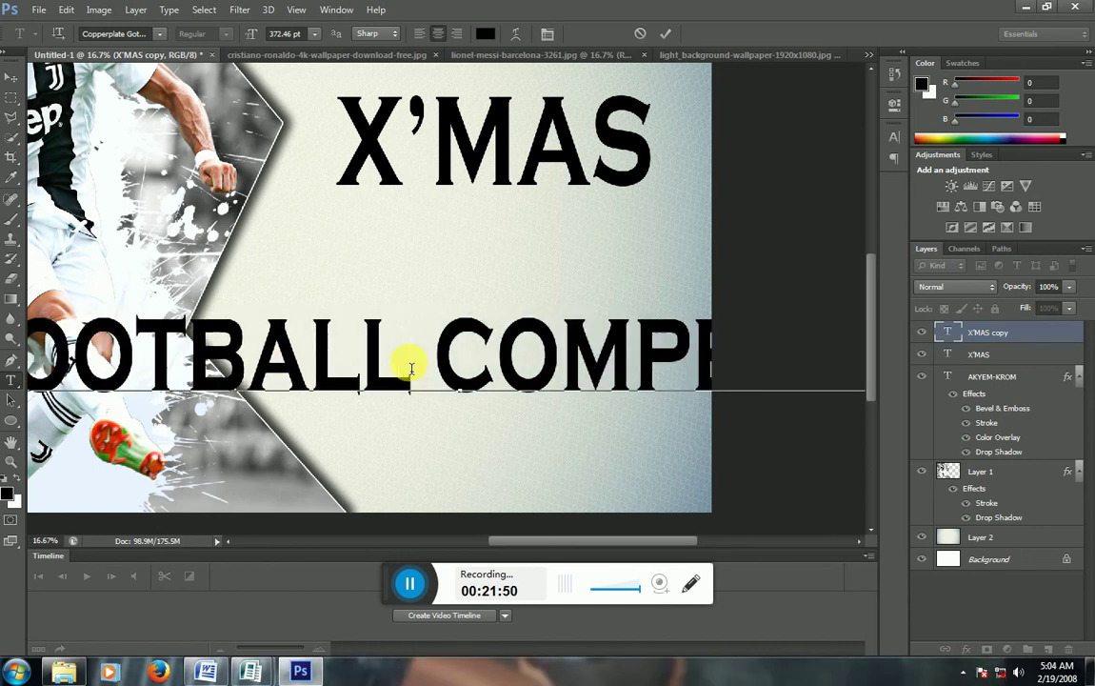
Set the FOOTBALL COMPETITION text to 72 pt and commit it
{"action": "key", "text": "ctrl+a"}
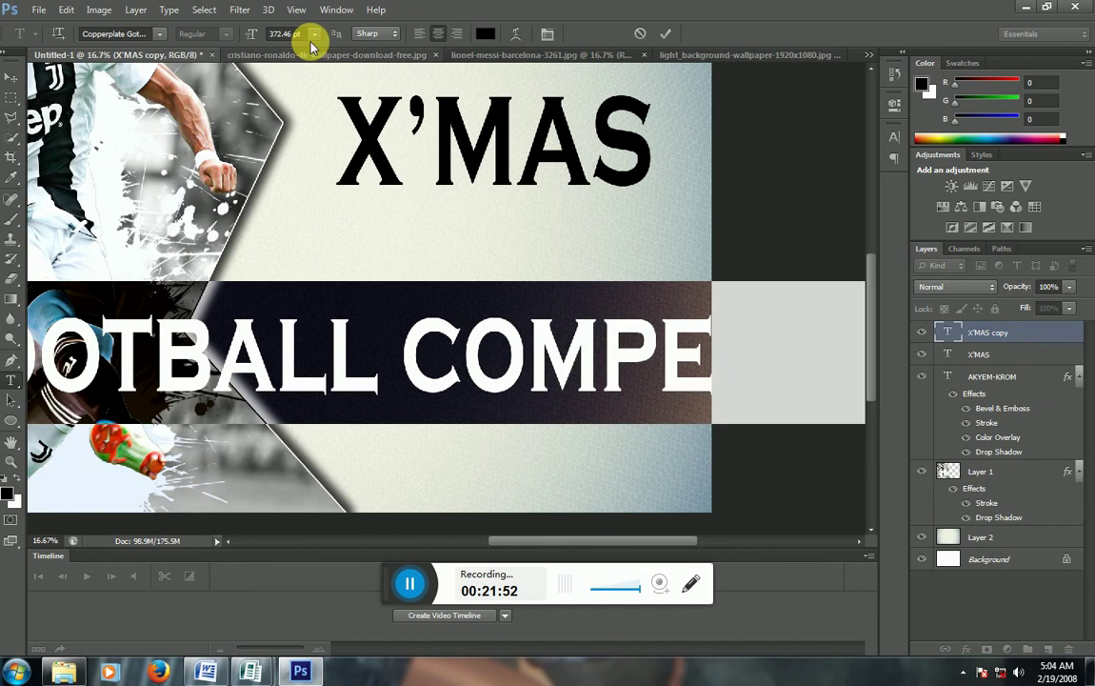
{"action": "left_click", "coordinate": [316, 34]}
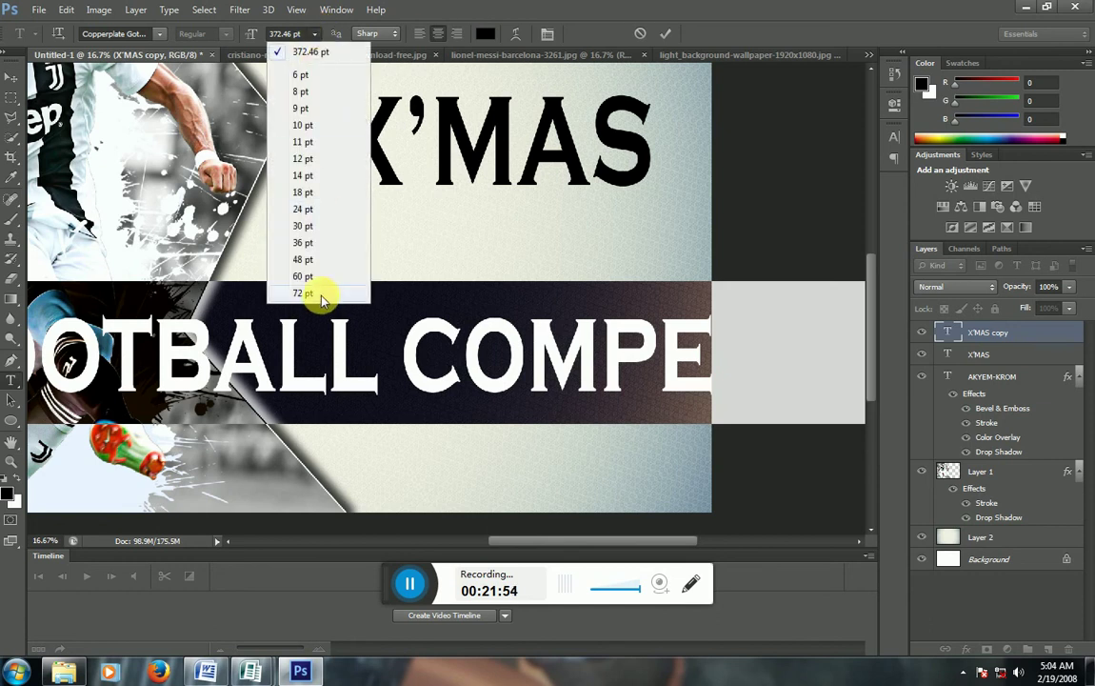
{"action": "left_click", "coordinate": [293, 285]}
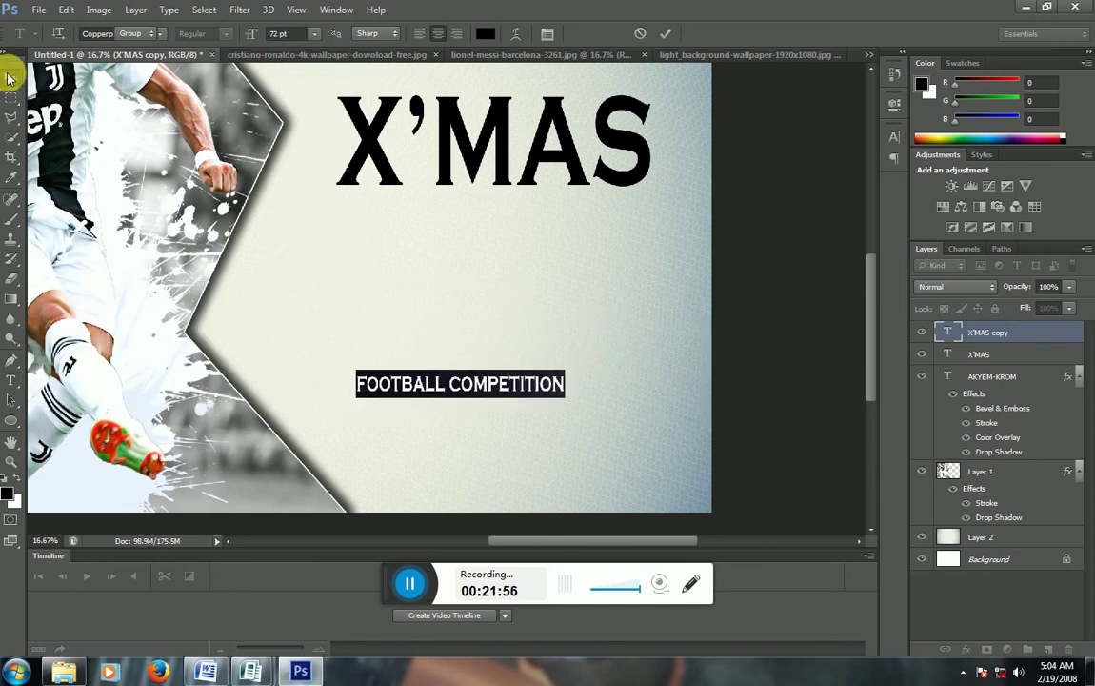
{"action": "left_click", "coordinate": [11, 76]}
Move FOOTBALL COMPETITION up under X'MAS and stretch it to nearly the heading's width
{"action": "left_click_drag", "start_coordinate": [530, 387], "coordinate": [467, 238]}
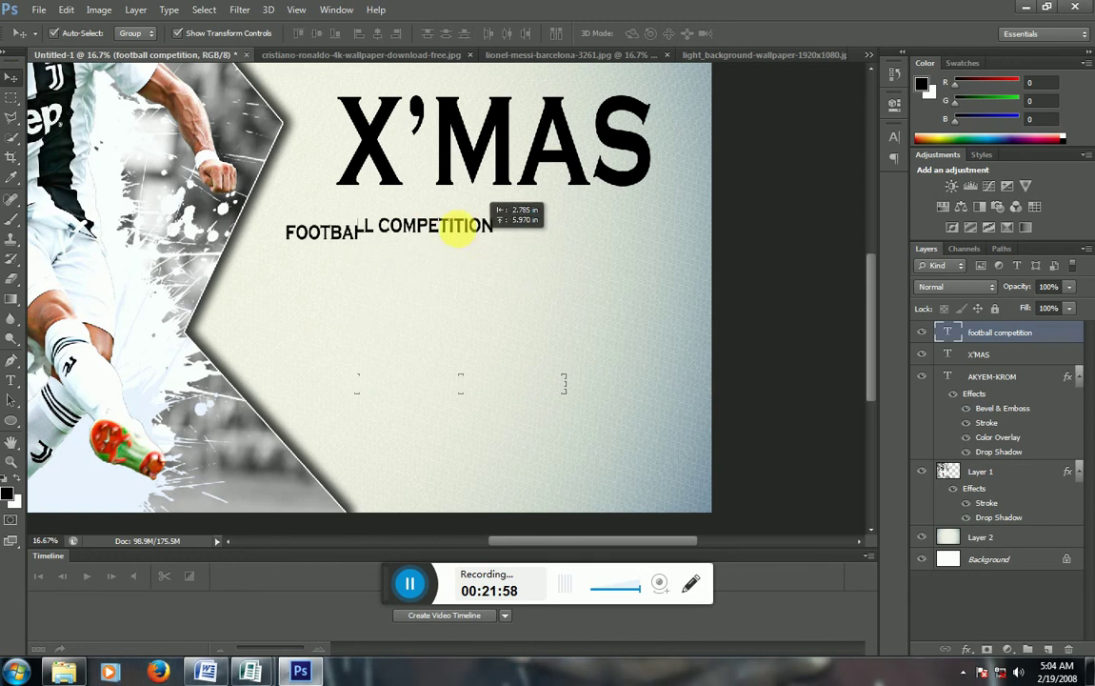
{"action": "key", "text": "ctrl+t"}
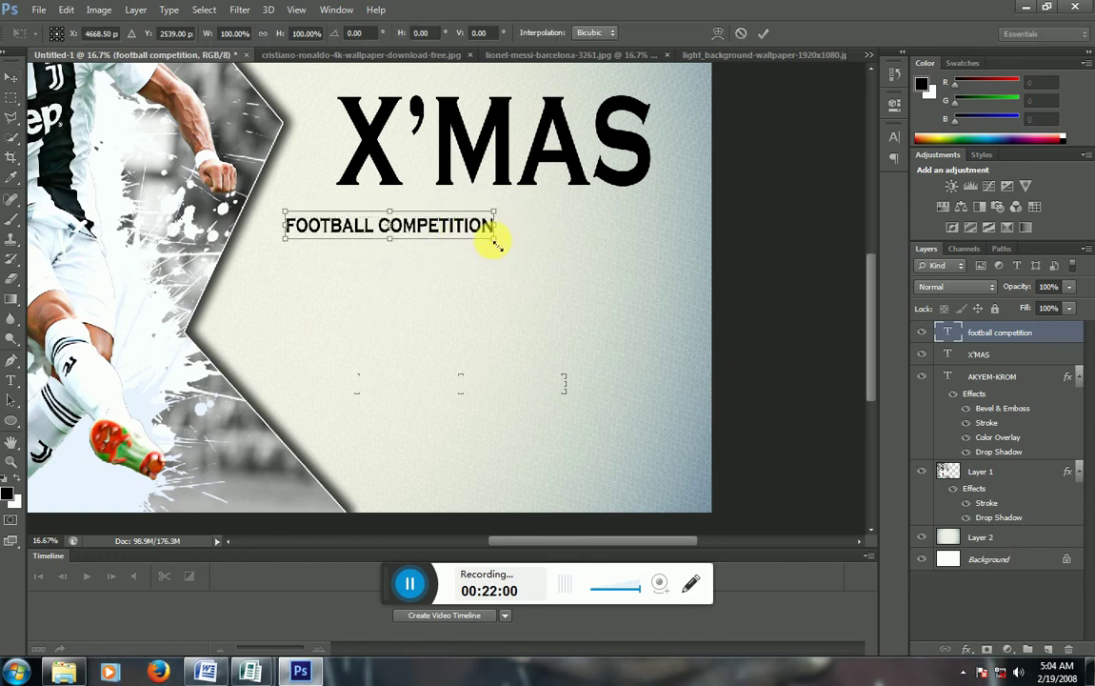
{"action": "left_click_drag", "start_coordinate": [501, 241], "coordinate": [693, 297]}
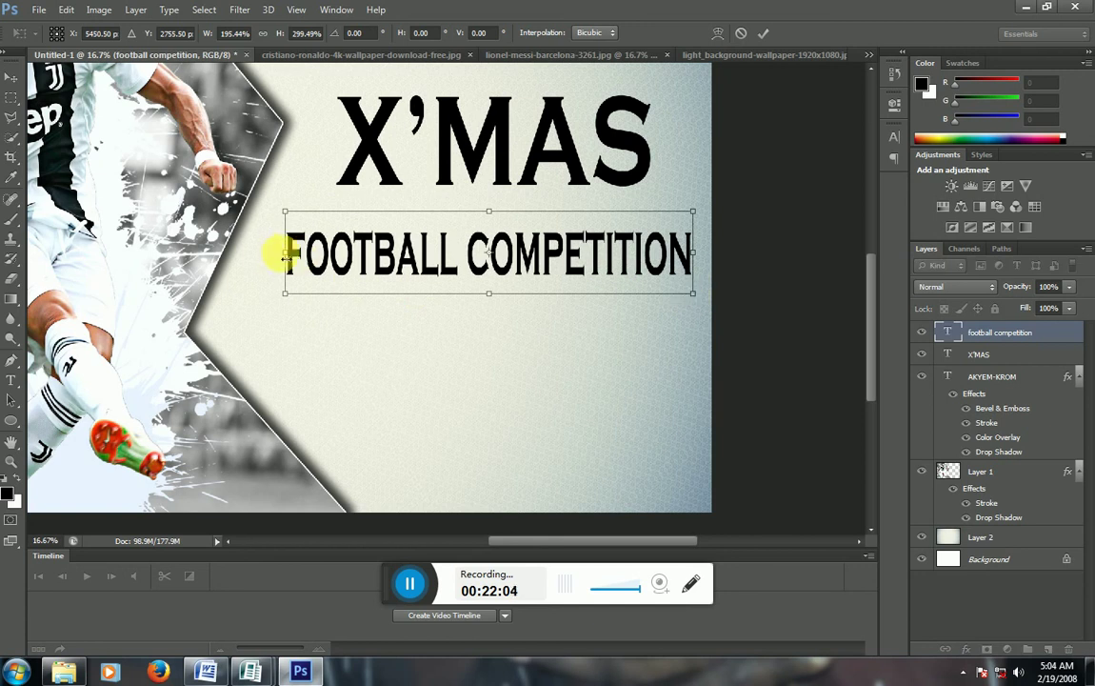
{"action": "left_click_drag", "start_coordinate": [285, 253], "coordinate": [249, 257]}
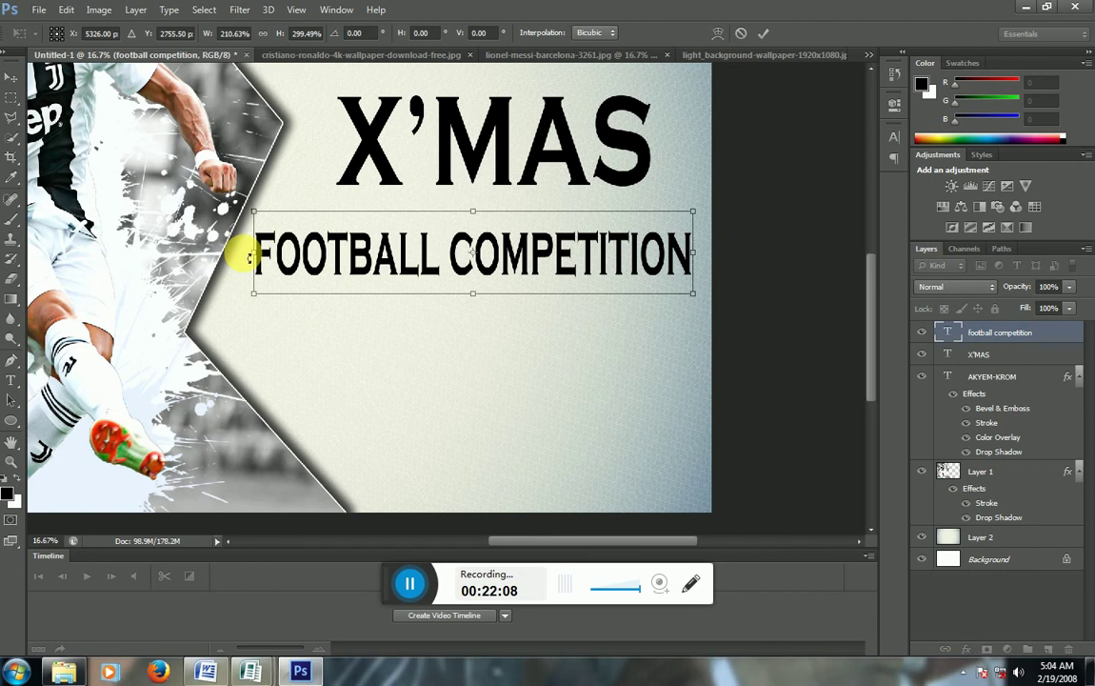
{"action": "key", "text": "Return"}
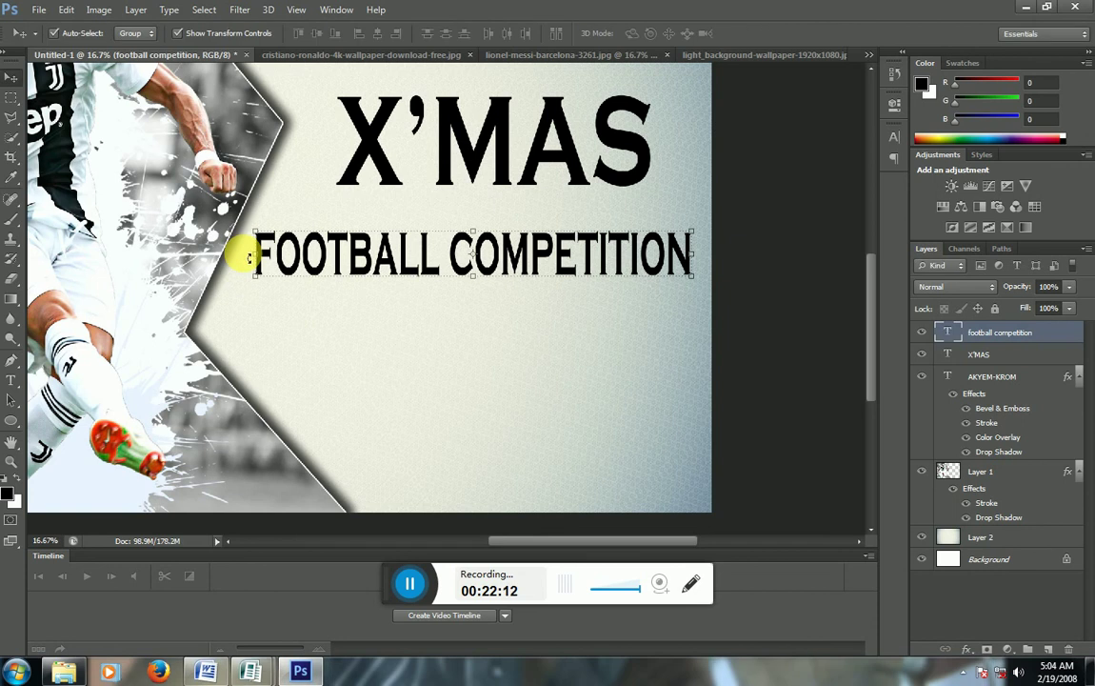
{"action": "key", "text": "shift+Down"}
{"action": "key", "text": "shift+Down"}
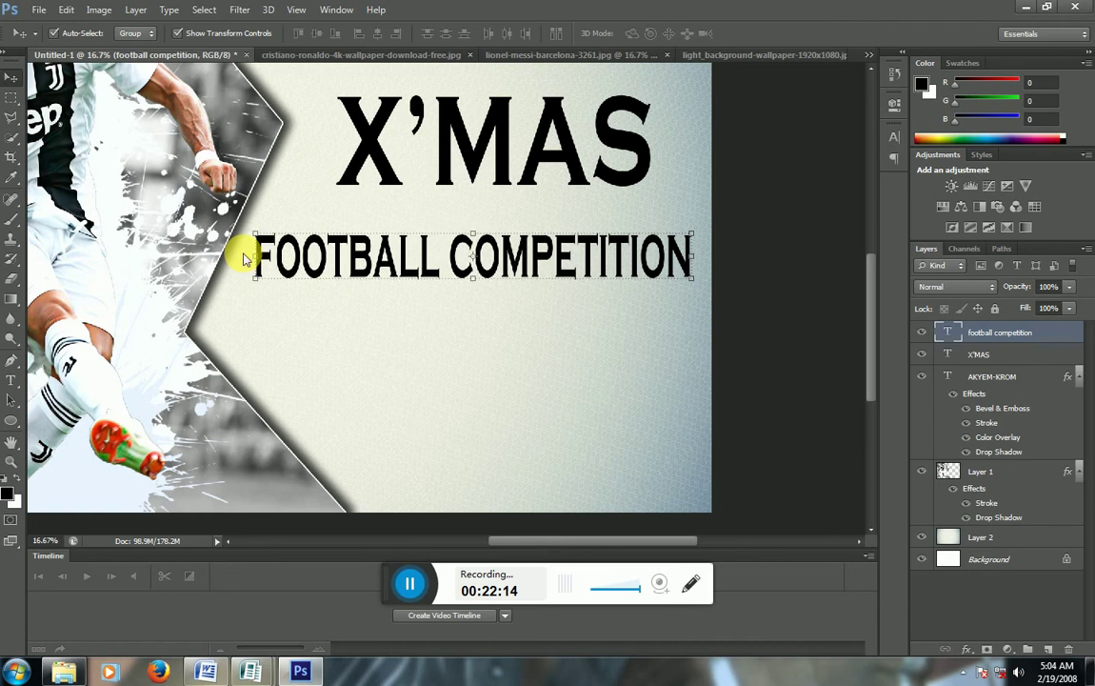
{"action": "key", "text": "shift+Down"}
{"action": "key", "text": "shift+Down"}
{"action": "key", "text": "shift+Down"}
{"action": "key", "text": "shift+Down"}
{"action": "key", "text": "shift+Down"}
{"action": "key", "text": "shift+Down"}
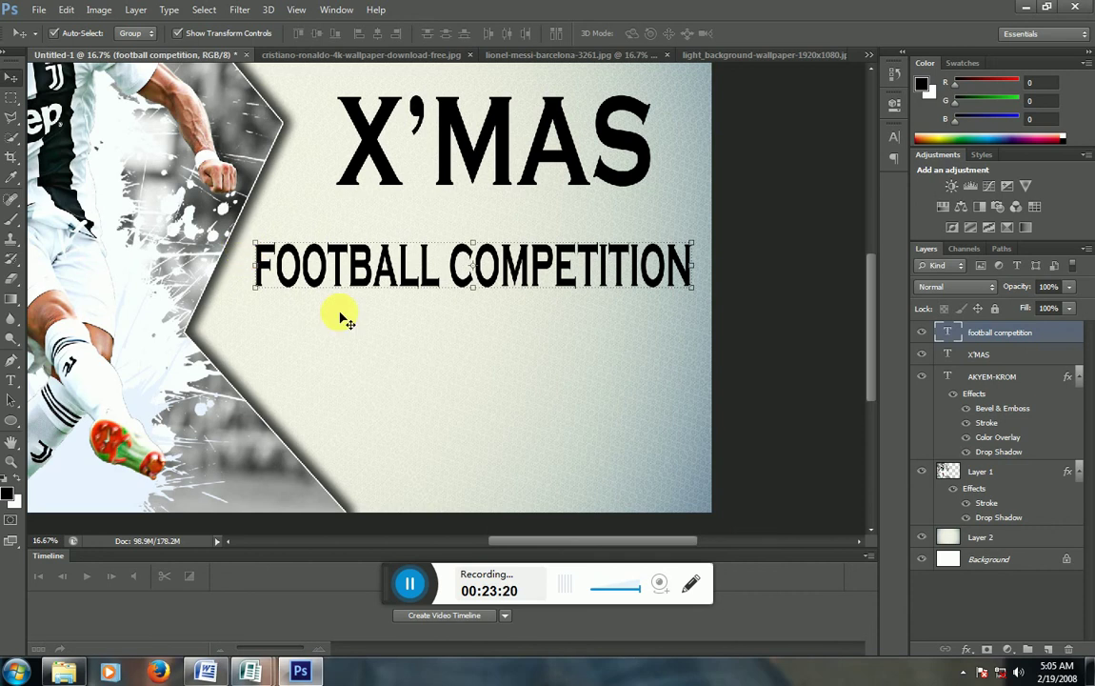
Nudge the X'MAS heading slightly lower
{"action": "scroll", "coordinate": [386, 284], "scroll_direction": "up", "scroll_amount": 1}
{"action": "scroll", "coordinate": [391, 276], "scroll_direction": "up", "scroll_amount": 2}
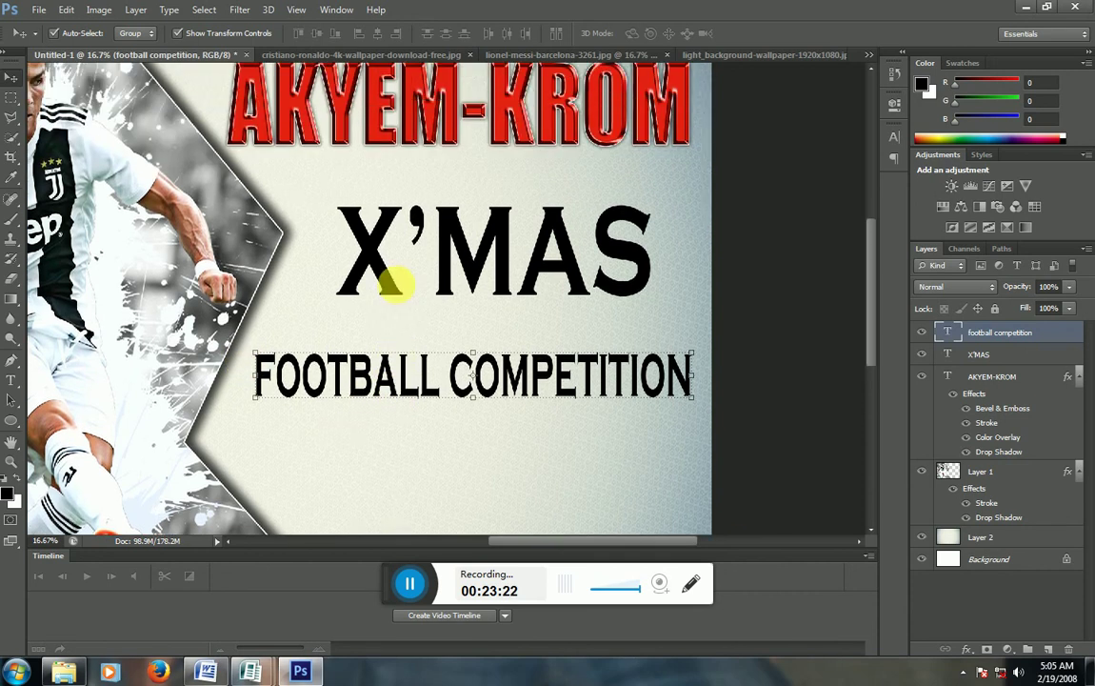
{"action": "left_click_drag", "start_coordinate": [470, 266], "coordinate": [469, 278]}
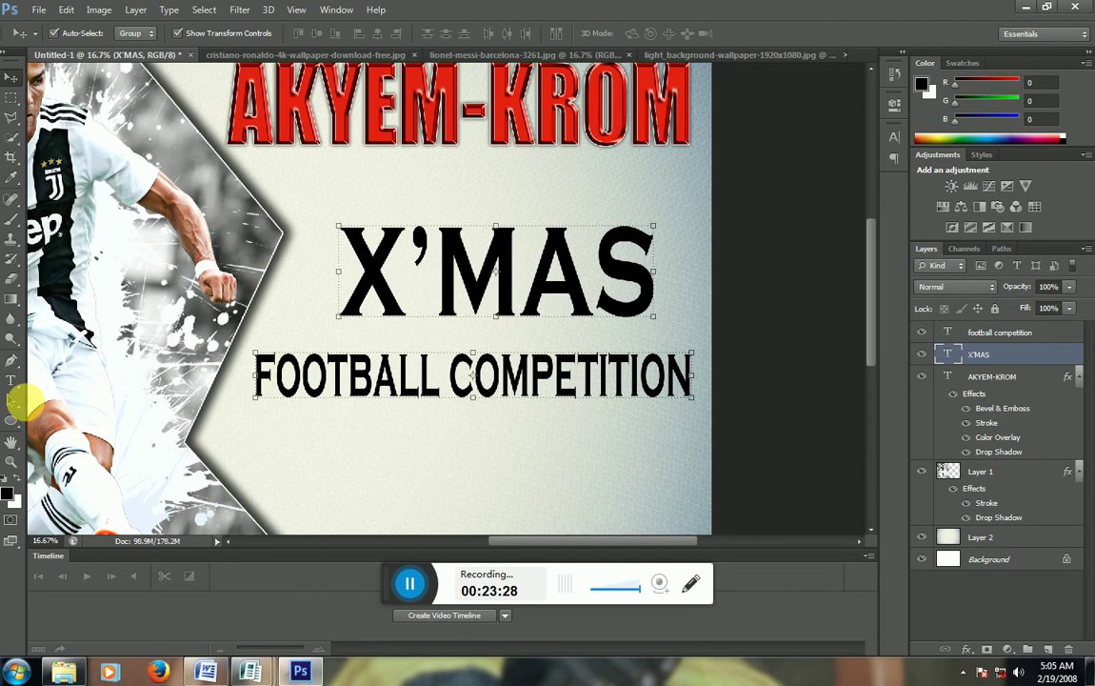
Set the FOOTBALL COMPETITION subtitle in the dripping Chilled font
{"action": "left_click", "coordinate": [11, 379]}
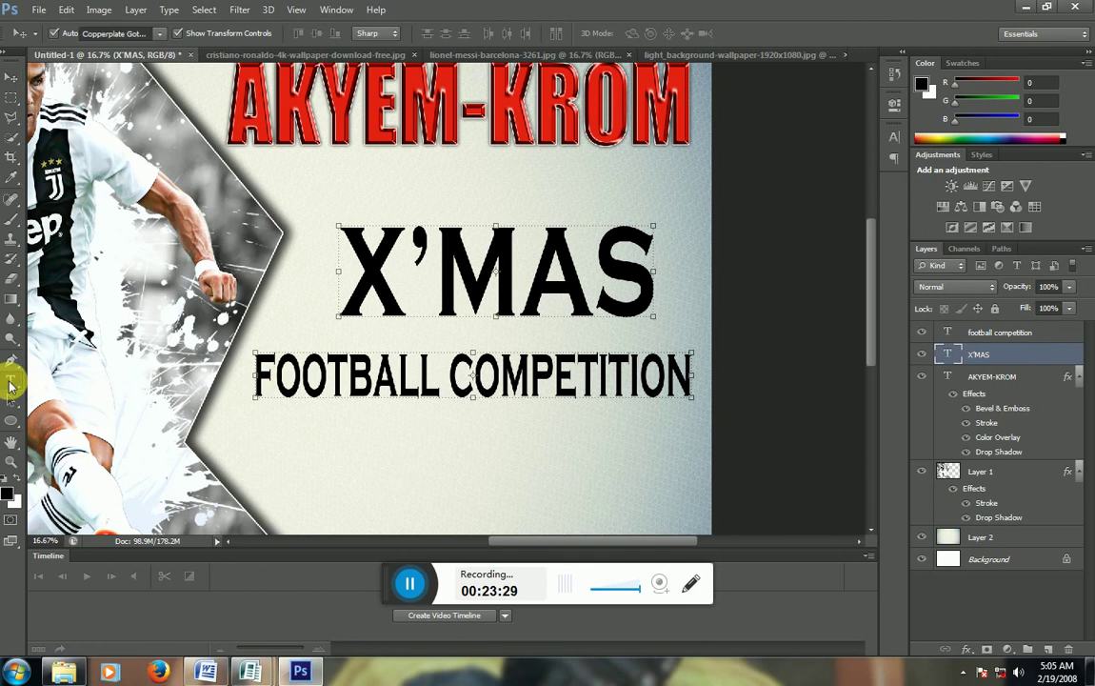
{"action": "left_click", "coordinate": [372, 398]}
{"action": "key", "text": "ctrl+a"}
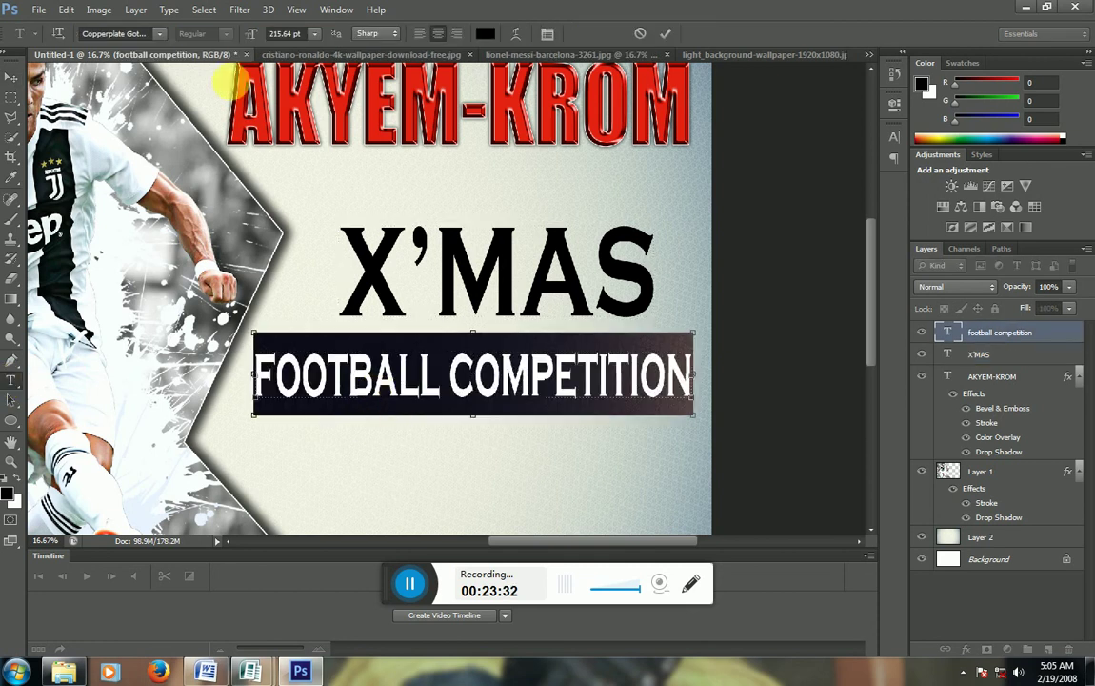
{"action": "left_click", "coordinate": [160, 34]}
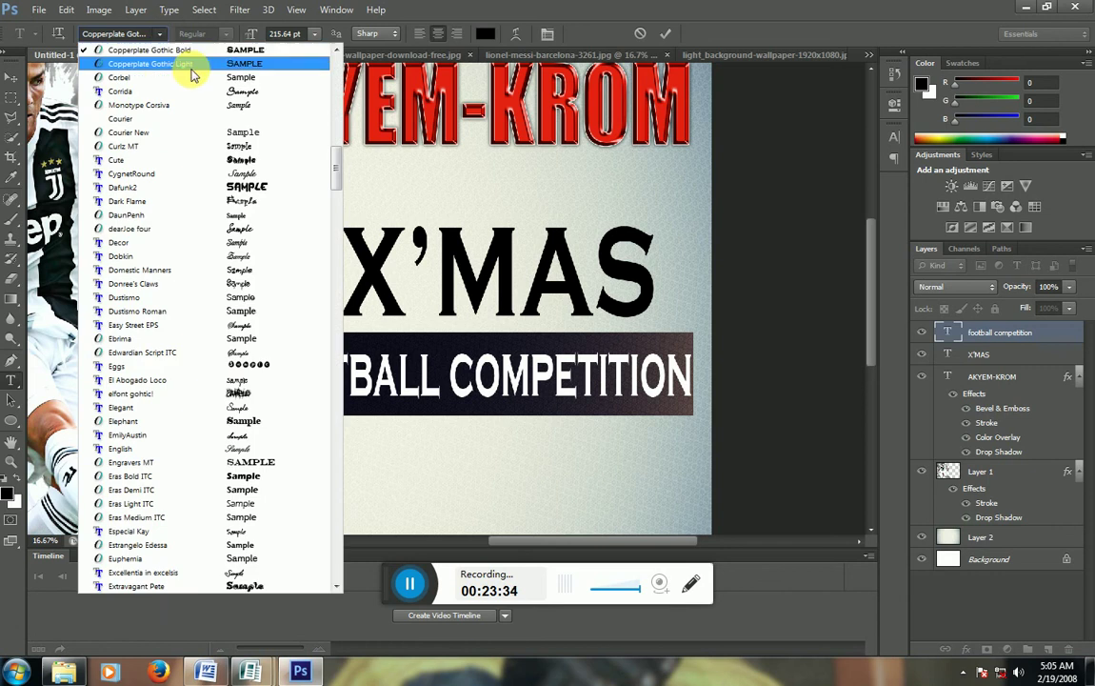
{"action": "scroll", "coordinate": [191, 75], "scroll_direction": "up", "scroll_amount": 2}
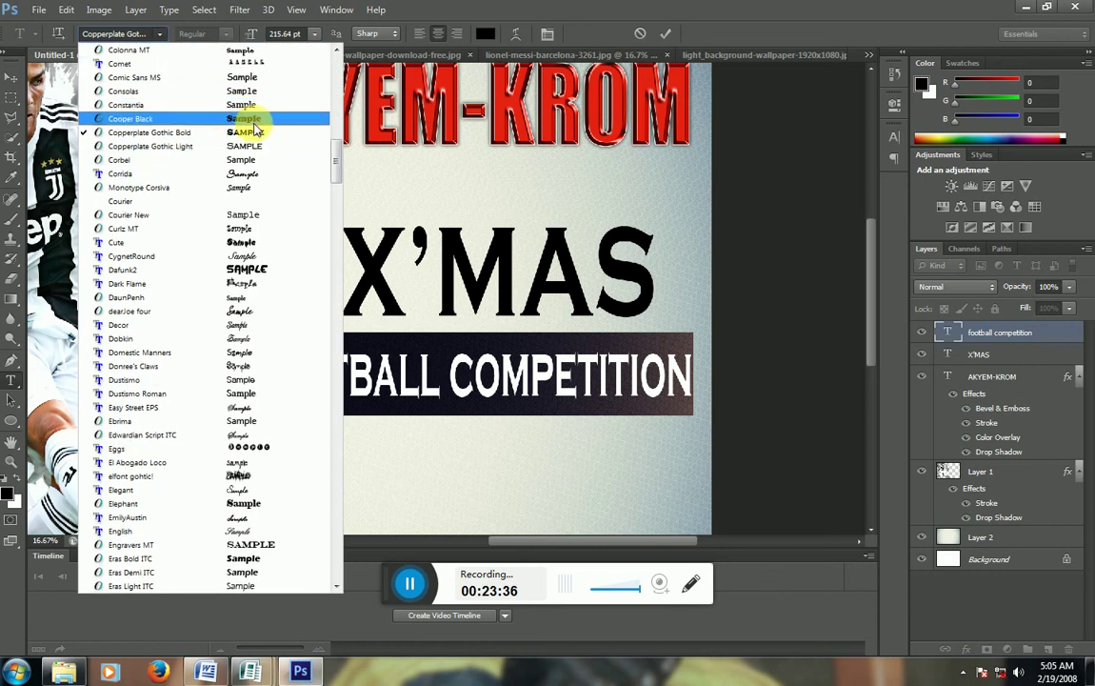
{"action": "left_click", "coordinate": [257, 133]}
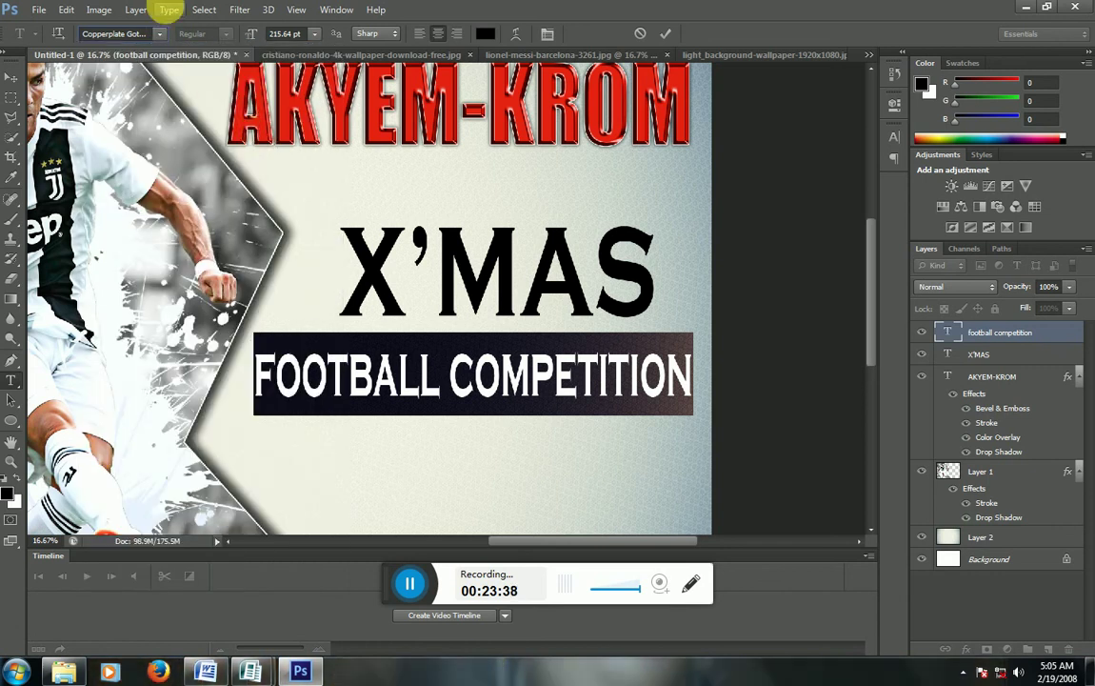
{"action": "left_click", "coordinate": [160, 33]}
{"action": "scroll", "coordinate": [189, 59], "scroll_direction": "up", "scroll_amount": 1}
{"action": "scroll", "coordinate": [188, 59], "scroll_direction": "up", "scroll_amount": 1}
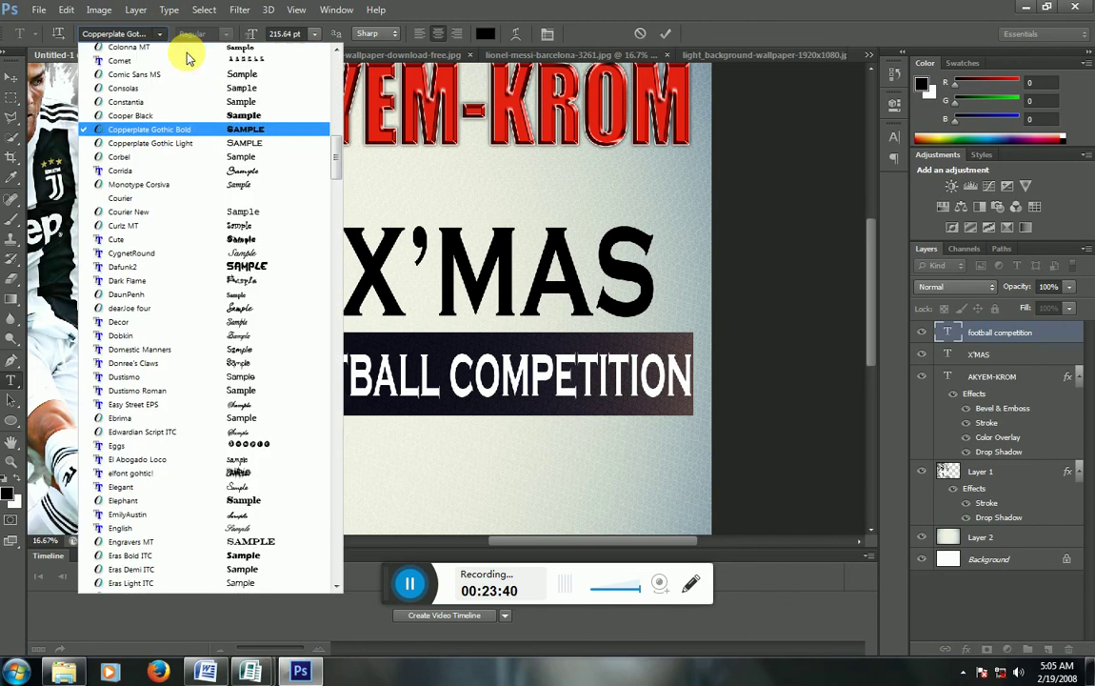
{"action": "scroll", "coordinate": [188, 59], "scroll_direction": "up", "scroll_amount": 2}
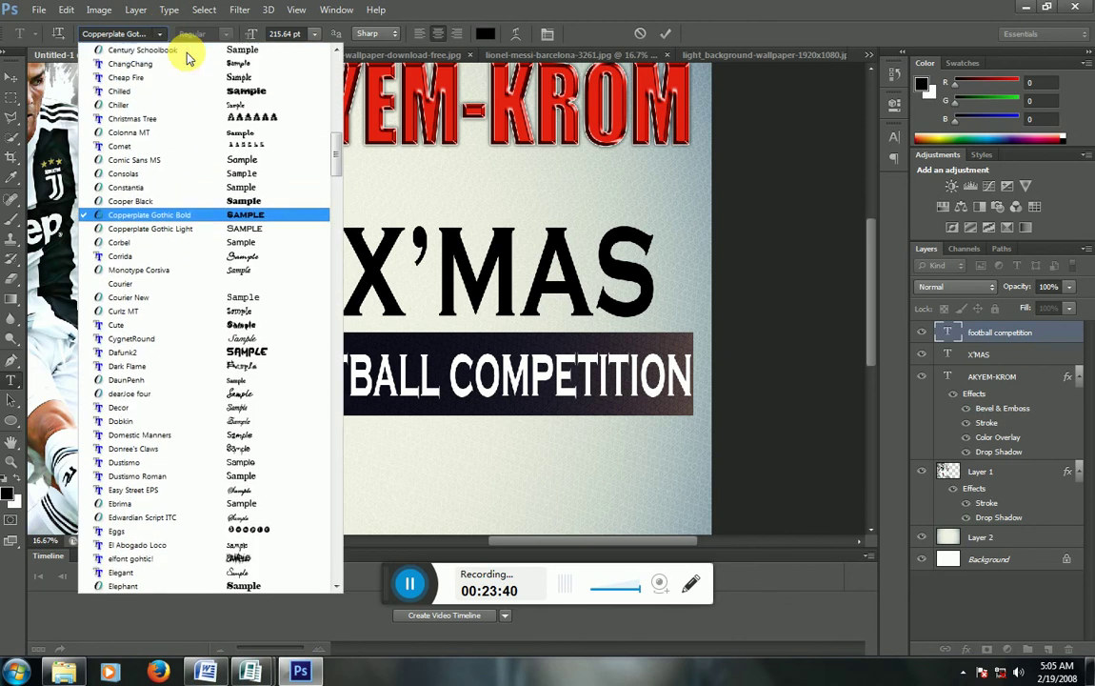
{"action": "left_click", "coordinate": [248, 119]}
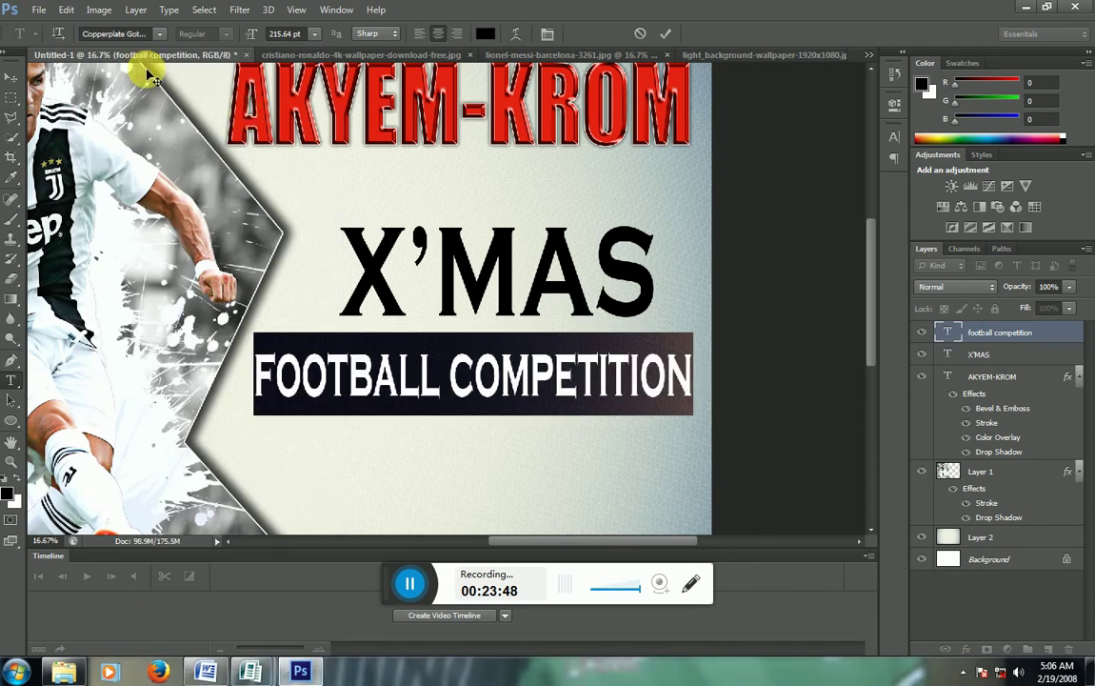
{"action": "scroll", "coordinate": [146, 67], "scroll_direction": "up", "scroll_amount": 1}
{"action": "left_click", "coordinate": [159, 36]}
{"action": "scroll", "coordinate": [160, 65], "scroll_direction": "up", "scroll_amount": 1}
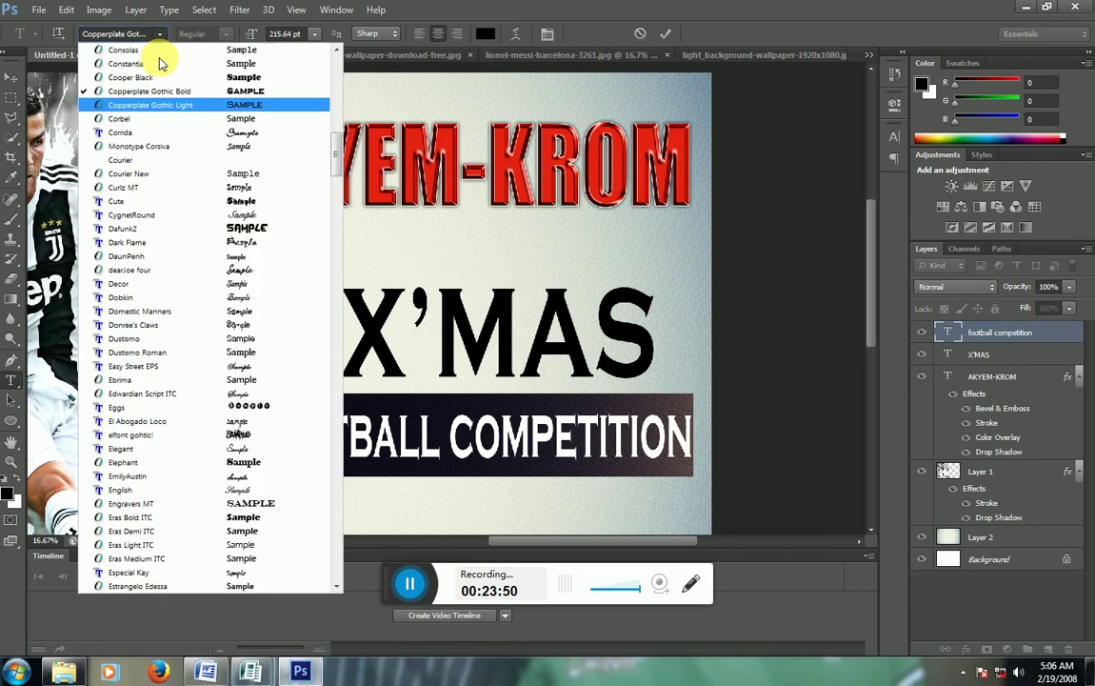
{"action": "scroll", "coordinate": [162, 69], "scroll_direction": "up", "scroll_amount": 2}
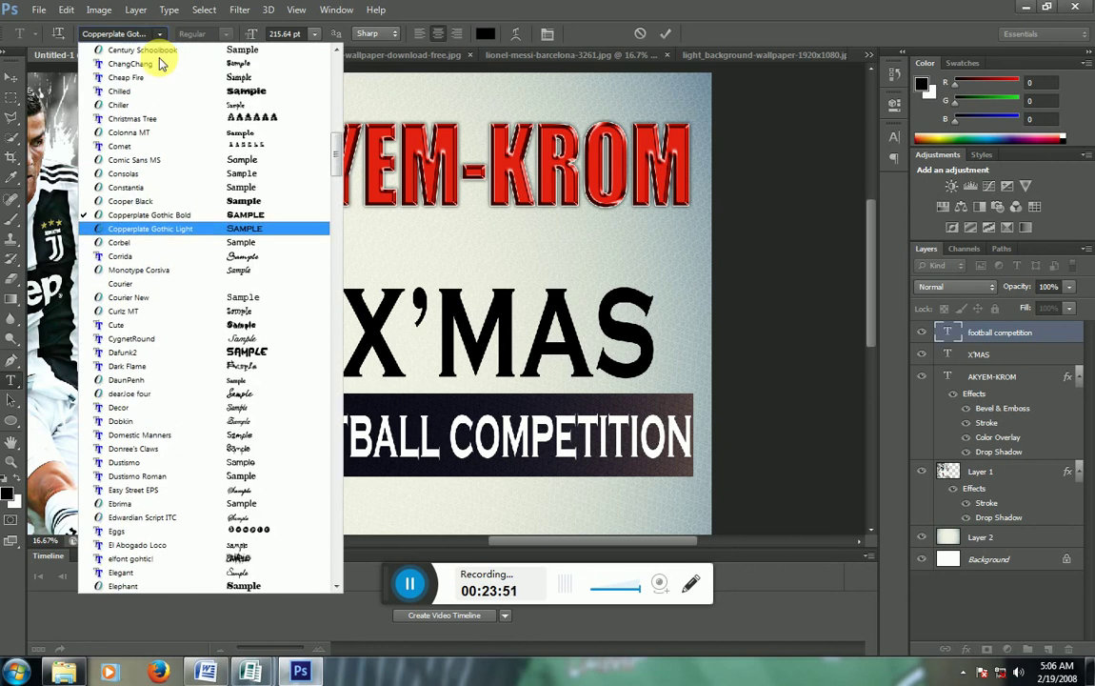
{"action": "left_click", "coordinate": [268, 201]}
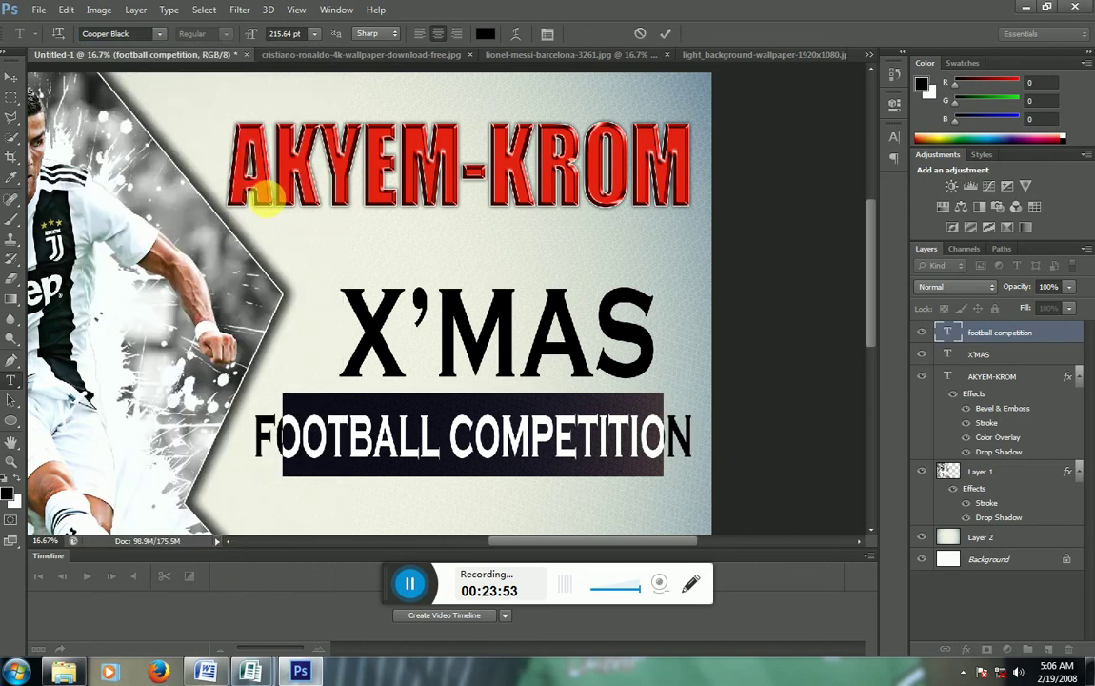
{"action": "left_click", "coordinate": [160, 34]}
{"action": "scroll", "coordinate": [185, 92], "scroll_direction": "up", "scroll_amount": 1}
{"action": "scroll", "coordinate": [185, 92], "scroll_direction": "up", "scroll_amount": 3}
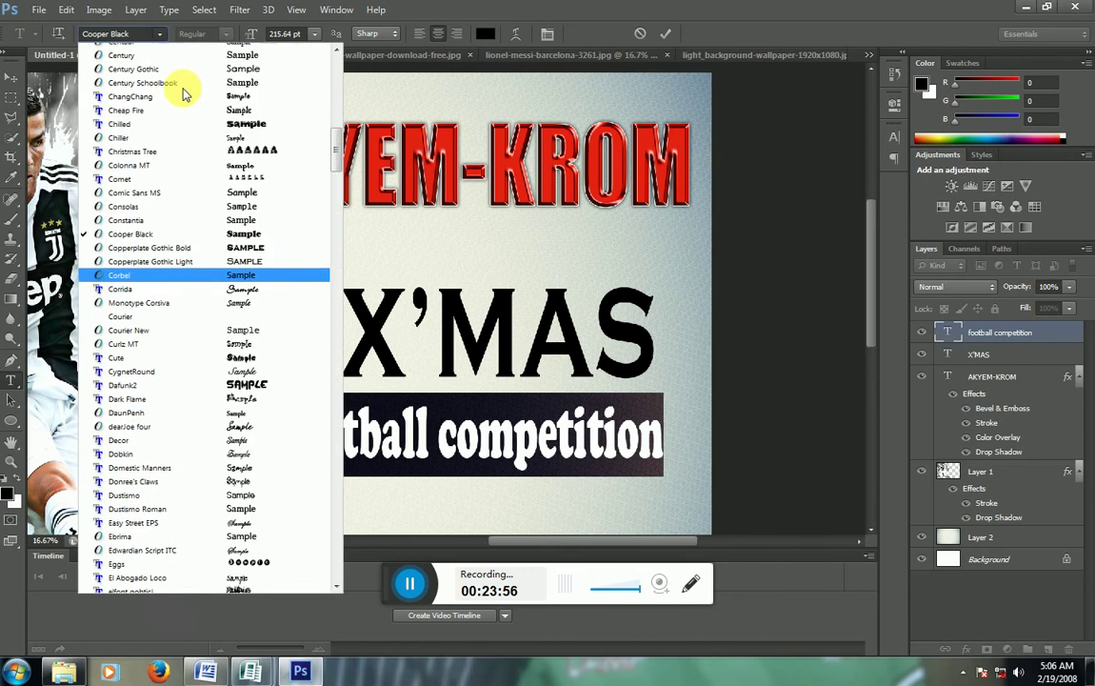
{"action": "scroll", "coordinate": [185, 92], "scroll_direction": "up", "scroll_amount": 1}
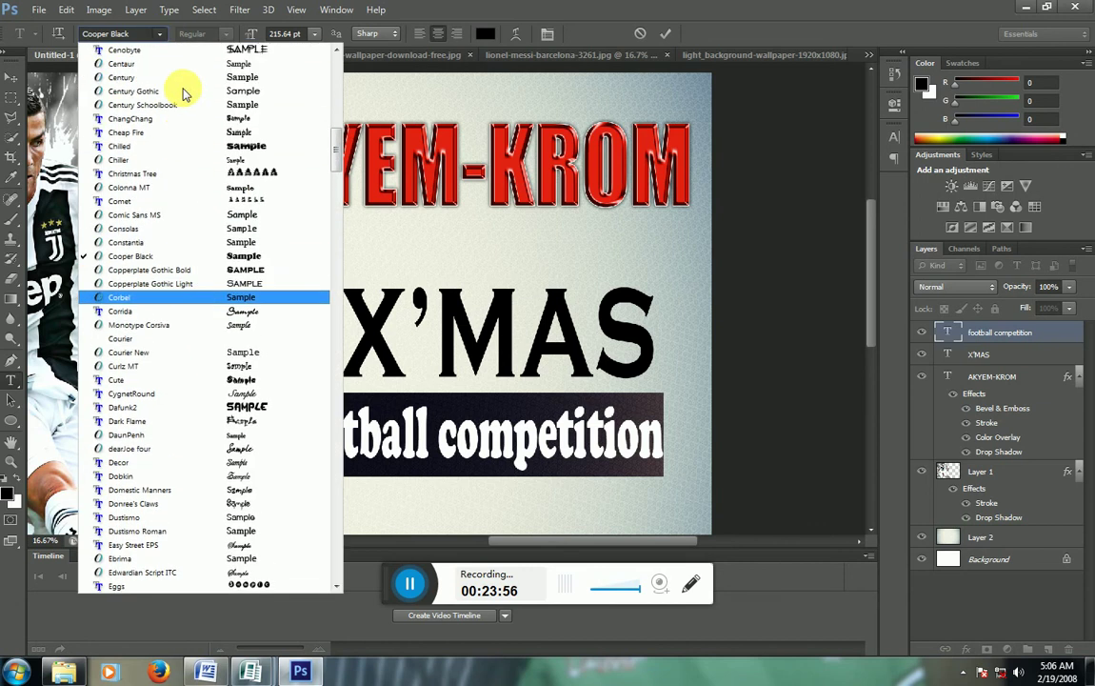
{"action": "left_click", "coordinate": [247, 145]}
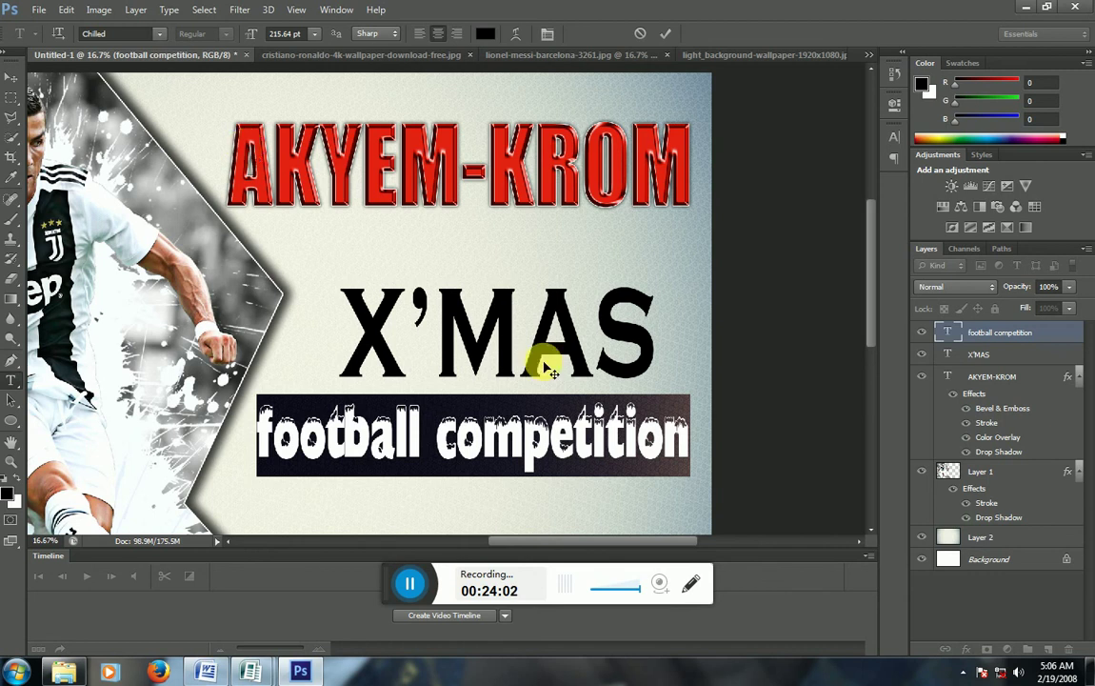
Capitalise the initial F and C so the subtitle reads Football Competition
{"action": "left_click", "coordinate": [458, 442]}
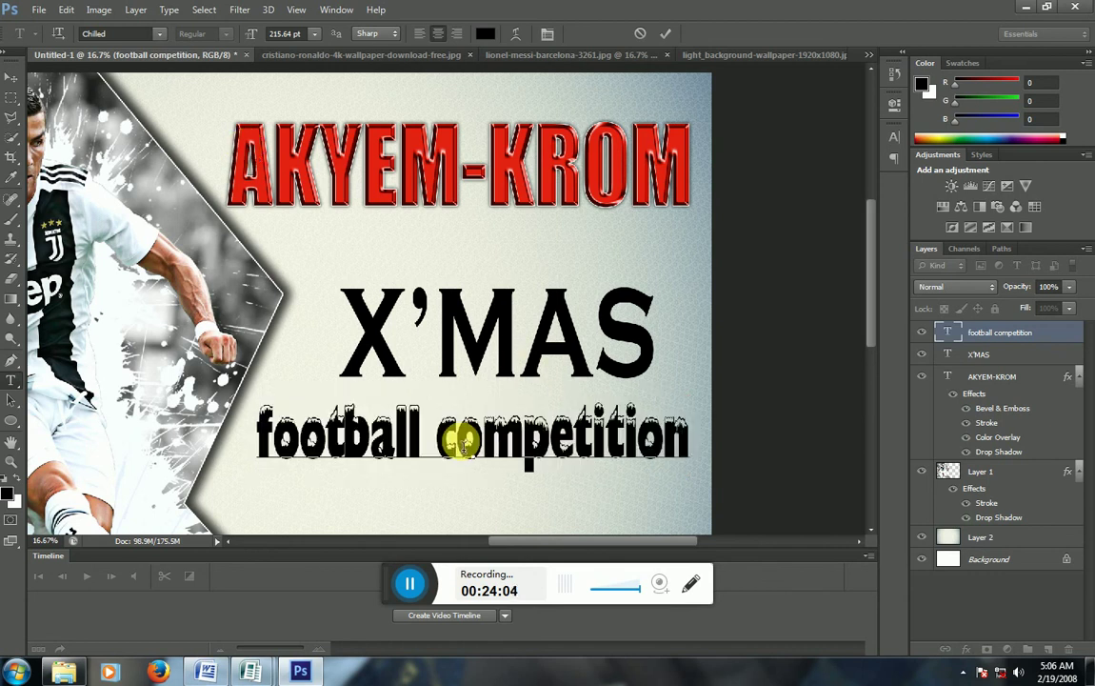
{"action": "key", "text": "BackSpace"}
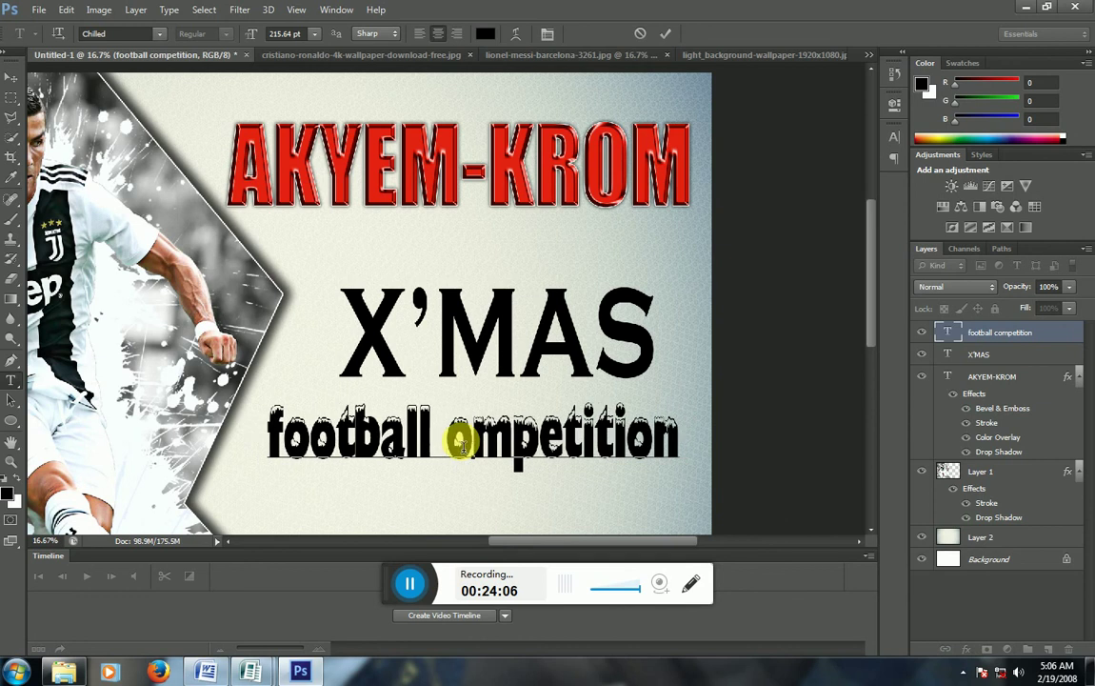
{"action": "type", "text": "C"}
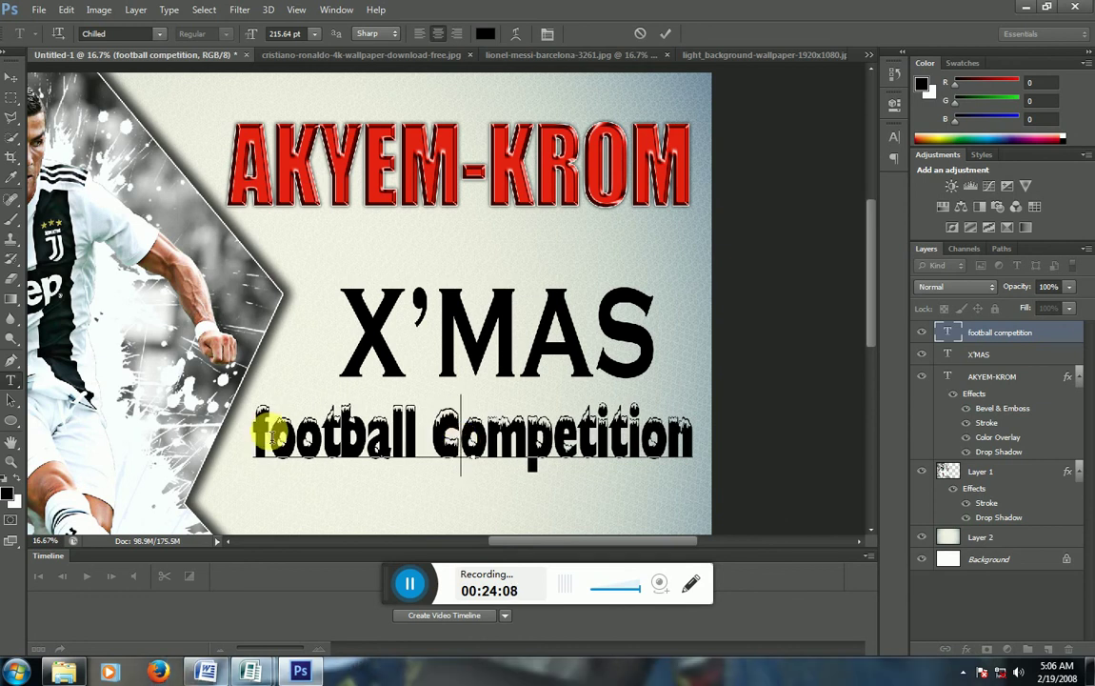
{"action": "left_click", "coordinate": [269, 436]}
{"action": "key", "text": "BackSpace"}
{"action": "type", "text": "F"}
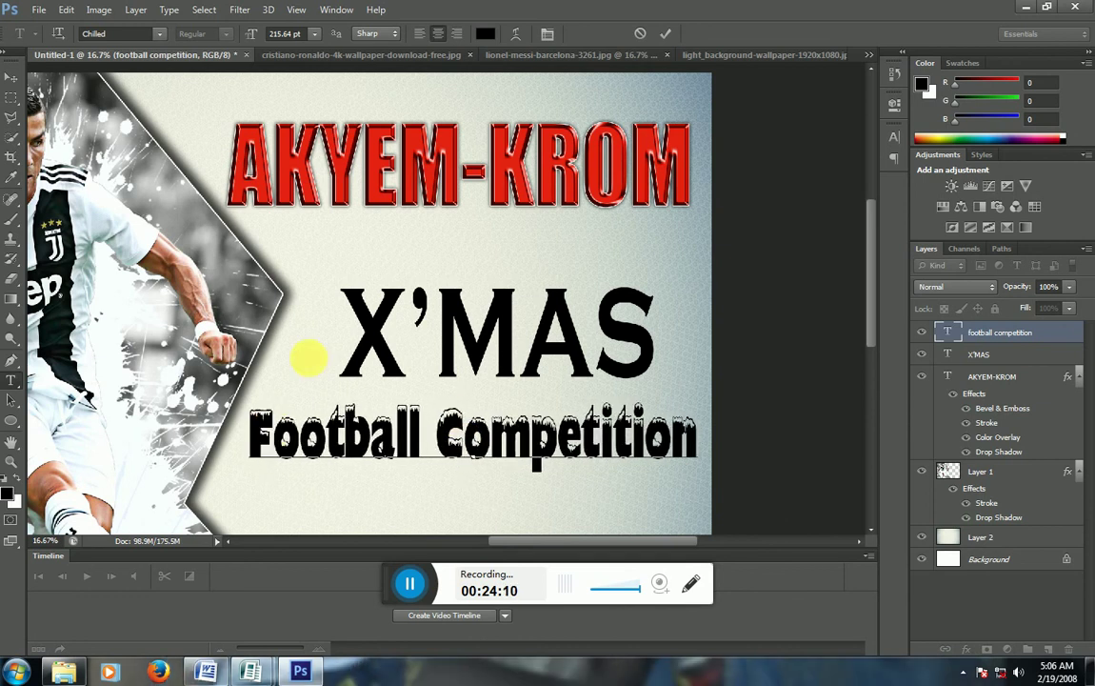
{"action": "left_click", "coordinate": [10, 75]}
{"action": "scroll", "coordinate": [361, 217], "scroll_direction": "down", "scroll_amount": 2}
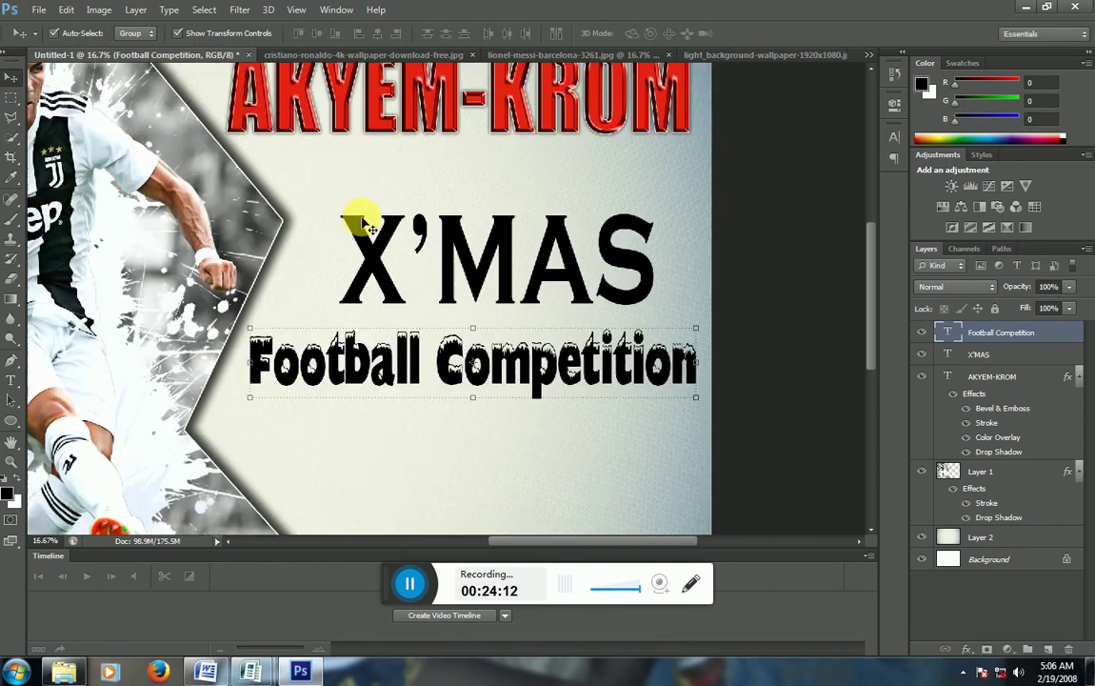
{"action": "scroll", "coordinate": [371, 221], "scroll_direction": "down", "scroll_amount": 1}
{"action": "scroll", "coordinate": [376, 228], "scroll_direction": "down", "scroll_amount": 2}
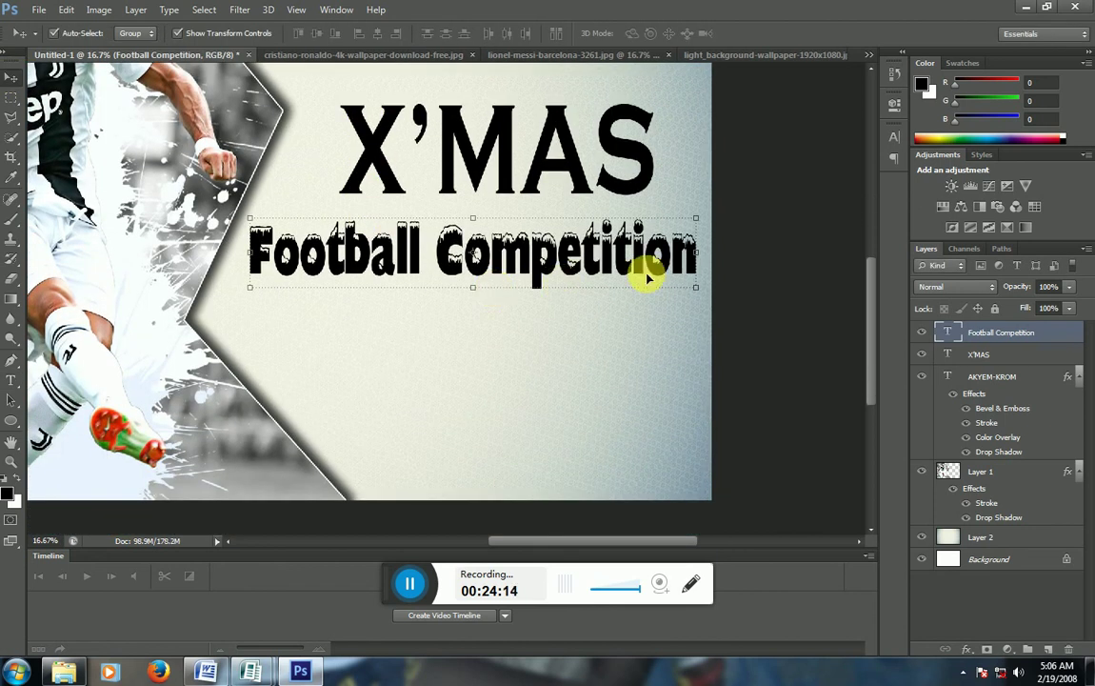
{"action": "scroll", "coordinate": [647, 275], "scroll_direction": "up", "scroll_amount": 2}
{"action": "scroll", "coordinate": [647, 275], "scroll_direction": "up", "scroll_amount": 1}
Select all the X'MAS text and set it in the Santa-hat Bonnet font
{"action": "left_click", "coordinate": [475, 222]}
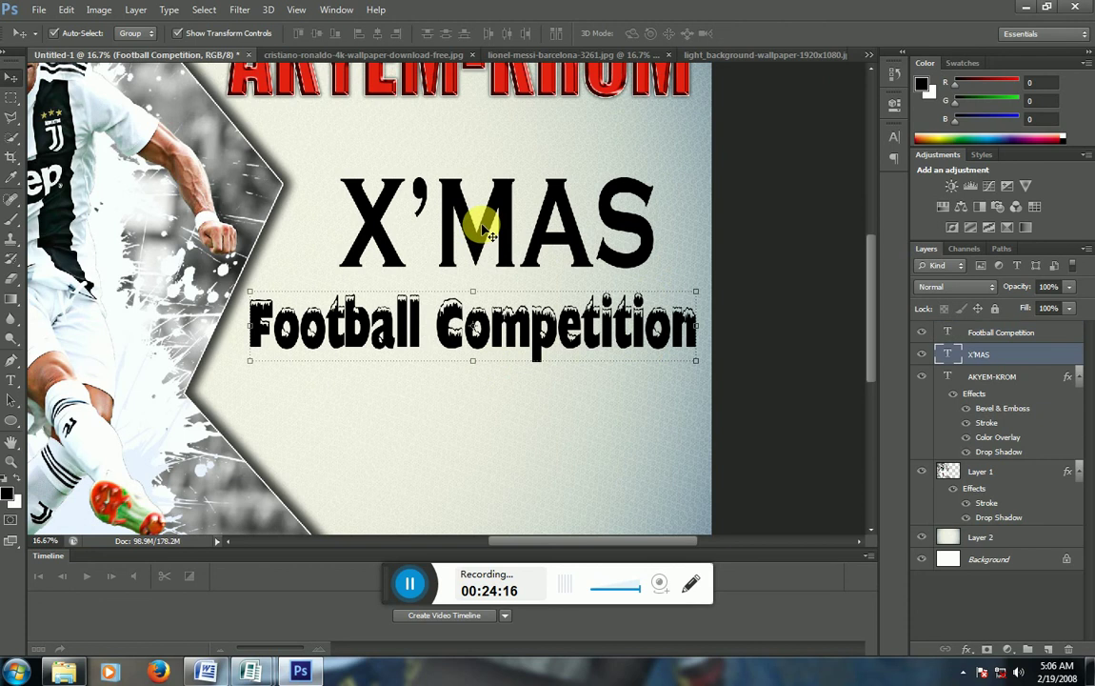
{"action": "left_click", "coordinate": [11, 380]}
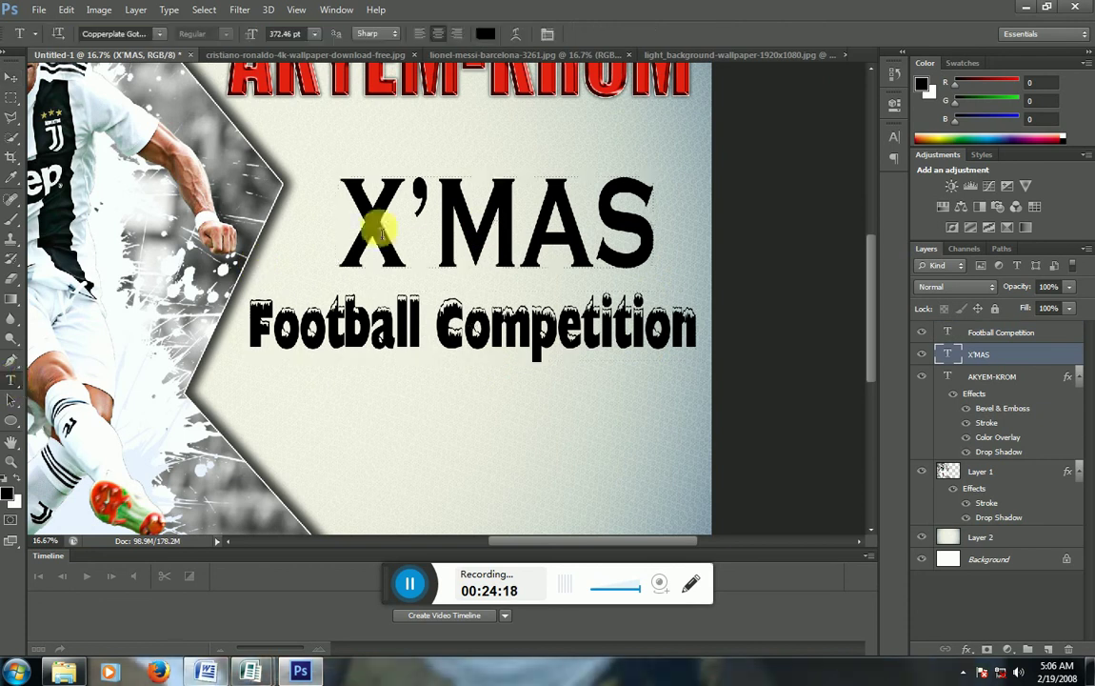
{"action": "left_click", "coordinate": [411, 213]}
{"action": "key", "text": "ctrl+a"}
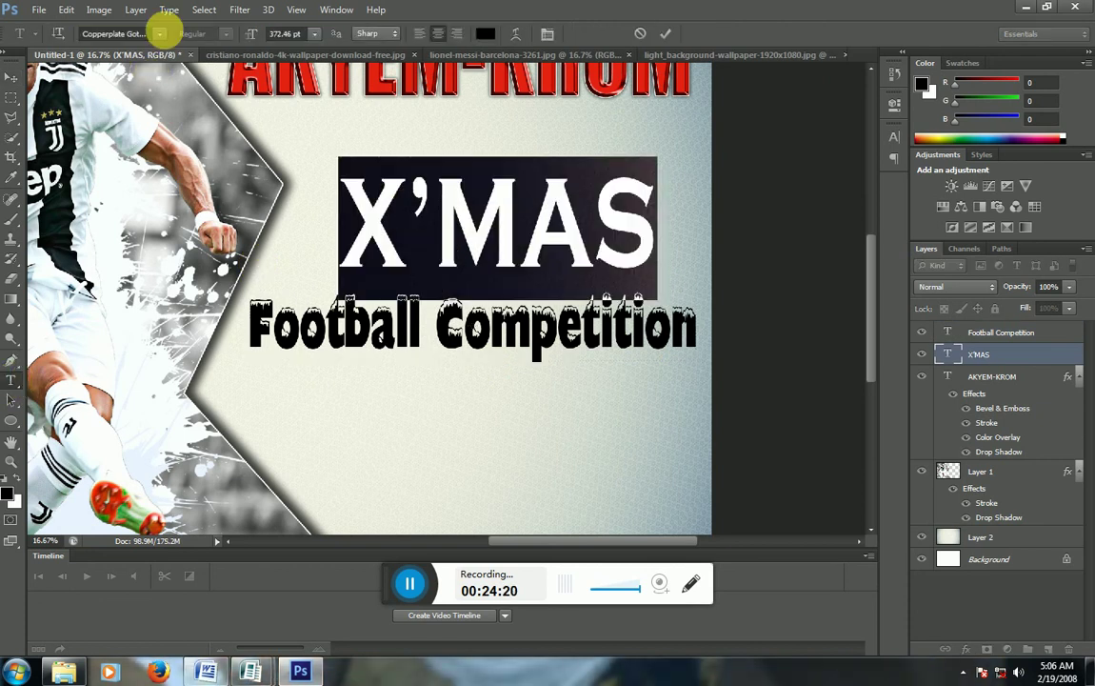
{"action": "left_click", "coordinate": [159, 34]}
{"action": "scroll", "coordinate": [195, 103], "scroll_direction": "up", "scroll_amount": 1}
{"action": "scroll", "coordinate": [195, 102], "scroll_direction": "up", "scroll_amount": 2}
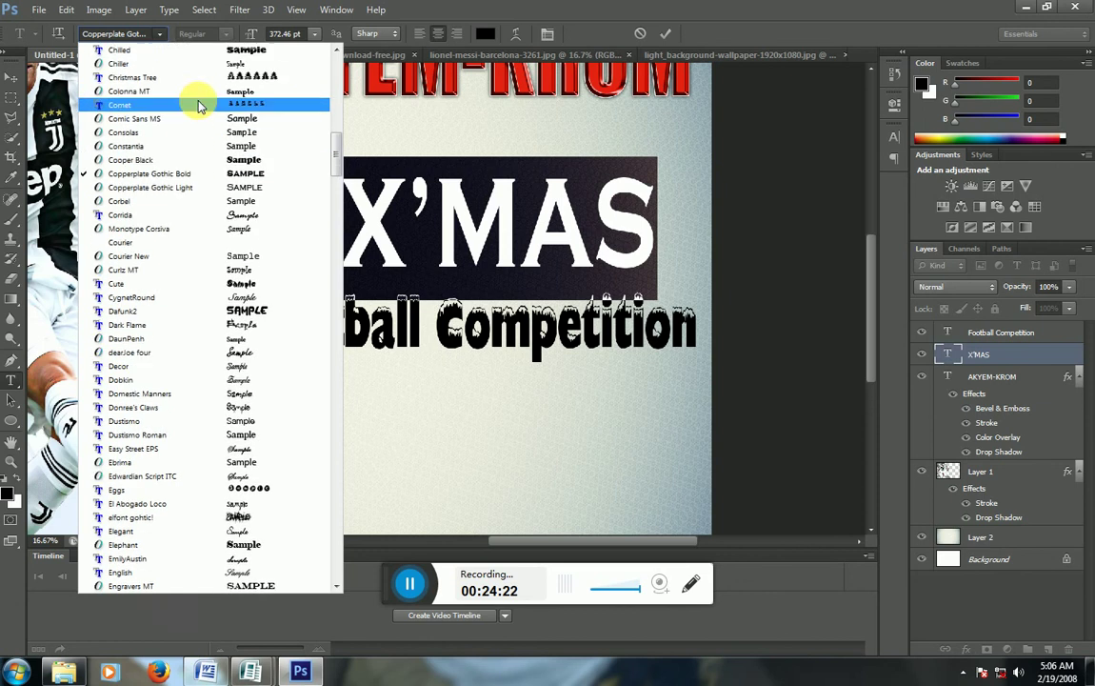
{"action": "scroll", "coordinate": [195, 103], "scroll_direction": "up", "scroll_amount": 1}
{"action": "left_click", "coordinate": [233, 351]}
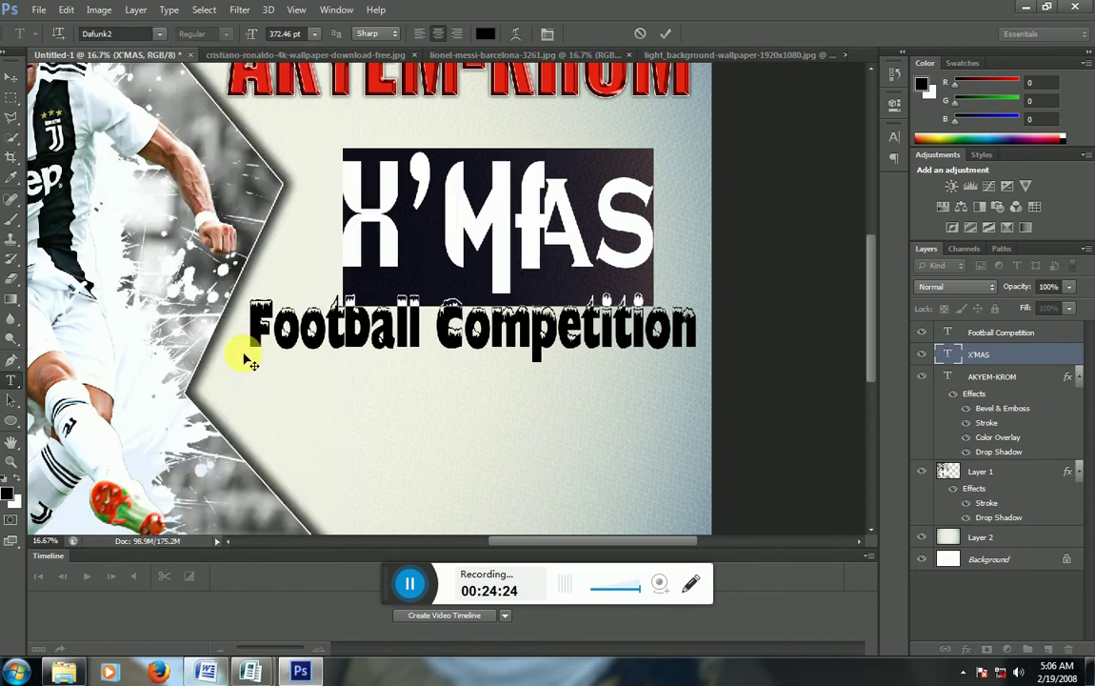
{"action": "left_click", "coordinate": [160, 34]}
{"action": "scroll", "coordinate": [228, 101], "scroll_direction": "up", "scroll_amount": 1}
{"action": "scroll", "coordinate": [229, 101], "scroll_direction": "up", "scroll_amount": 1}
{"action": "scroll", "coordinate": [229, 101], "scroll_direction": "up", "scroll_amount": 2}
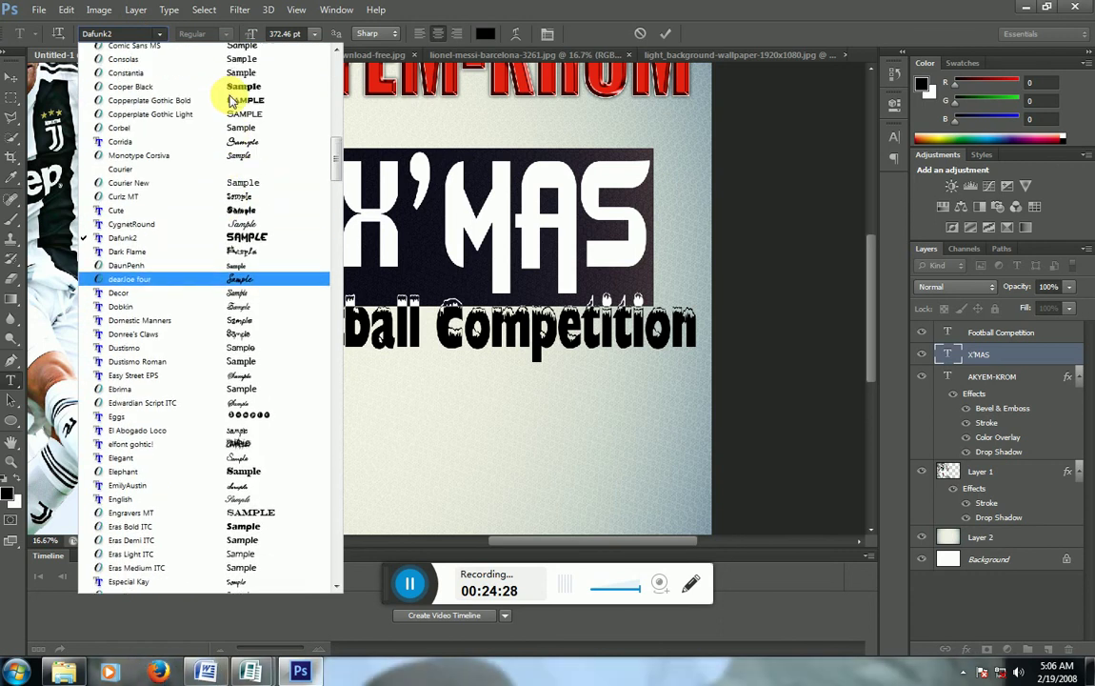
{"action": "scroll", "coordinate": [229, 101], "scroll_direction": "up", "scroll_amount": 1}
{"action": "scroll", "coordinate": [228, 100], "scroll_direction": "up", "scroll_amount": 1}
{"action": "scroll", "coordinate": [229, 101], "scroll_direction": "up", "scroll_amount": 3}
{"action": "scroll", "coordinate": [228, 101], "scroll_direction": "up", "scroll_amount": 1}
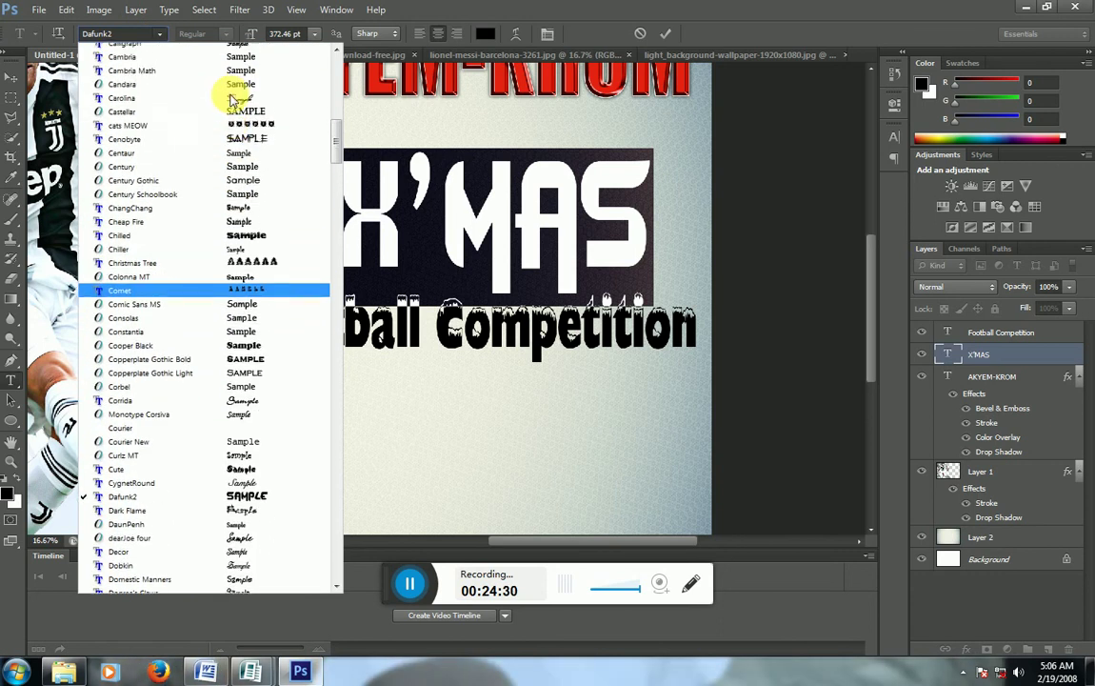
{"action": "scroll", "coordinate": [228, 101], "scroll_direction": "up", "scroll_amount": 1}
{"action": "scroll", "coordinate": [229, 96], "scroll_direction": "up", "scroll_amount": 4}
{"action": "scroll", "coordinate": [224, 87], "scroll_direction": "up", "scroll_amount": 1}
{"action": "scroll", "coordinate": [230, 93], "scroll_direction": "up", "scroll_amount": 1}
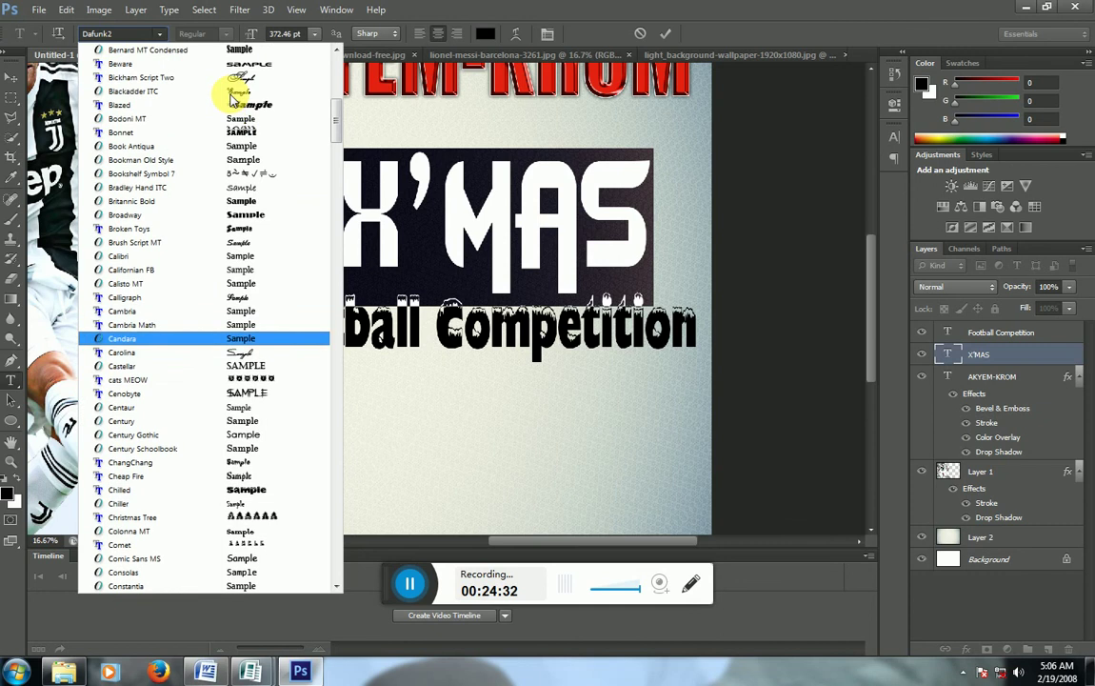
{"action": "left_click", "coordinate": [252, 133]}
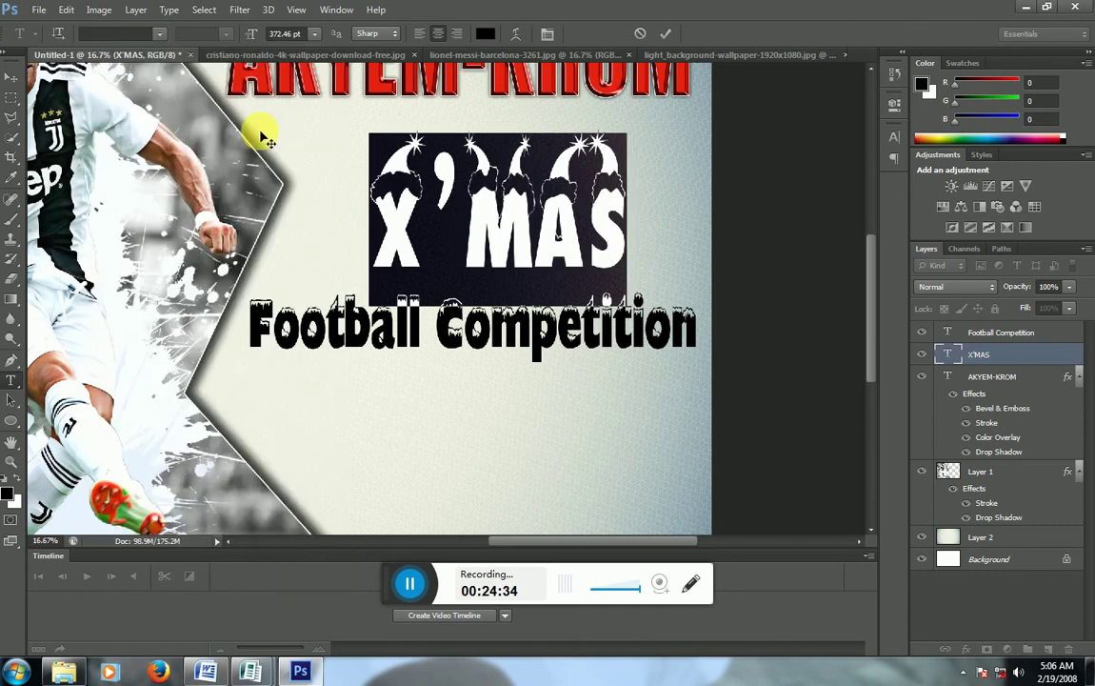
Widen the Santa-hat X'MAS heading to about 129% width and apply the transform
{"action": "left_click", "coordinate": [12, 75]}
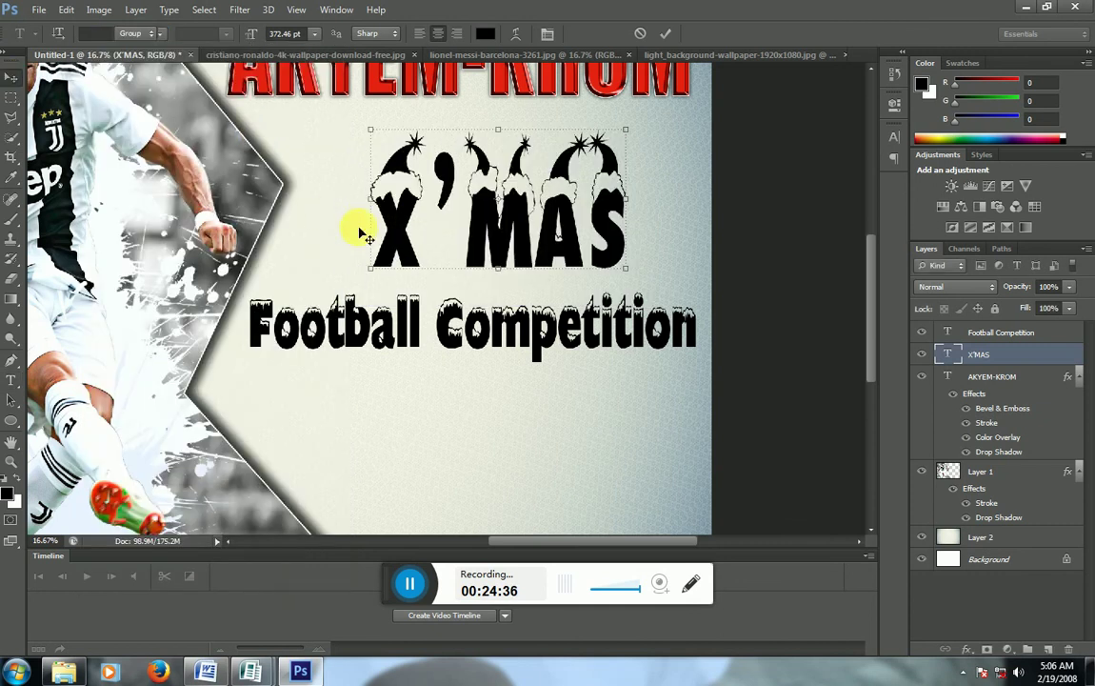
{"action": "left_click_drag", "start_coordinate": [372, 205], "coordinate": [316, 206]}
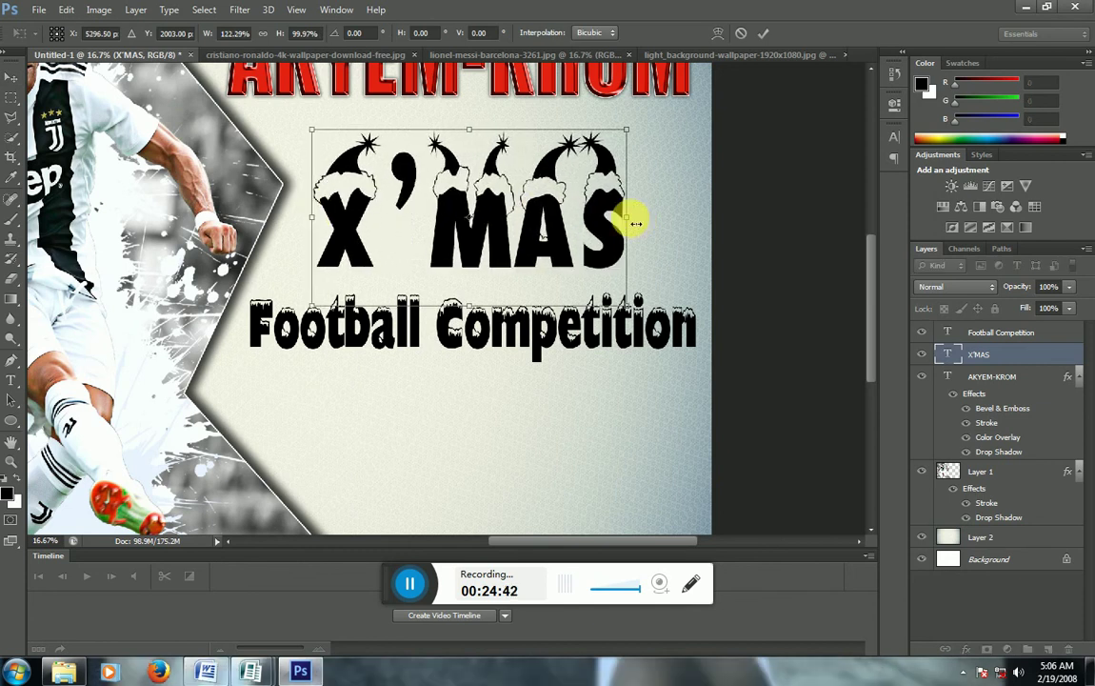
{"action": "left_click_drag", "start_coordinate": [630, 220], "coordinate": [652, 220]}
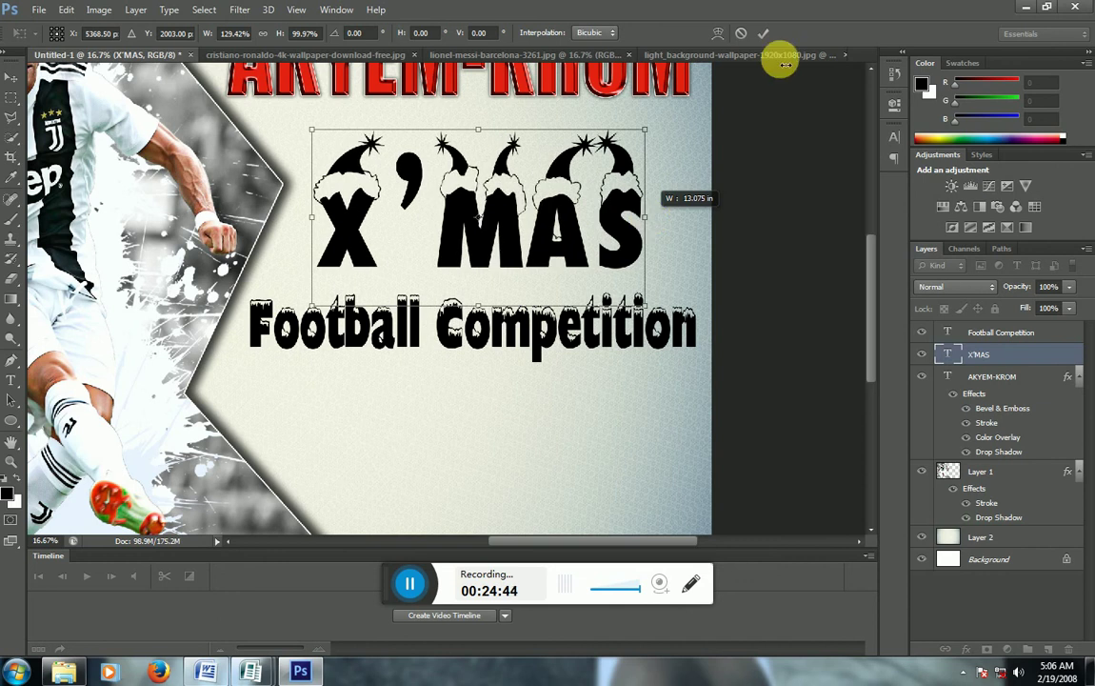
{"action": "left_click", "coordinate": [763, 34]}
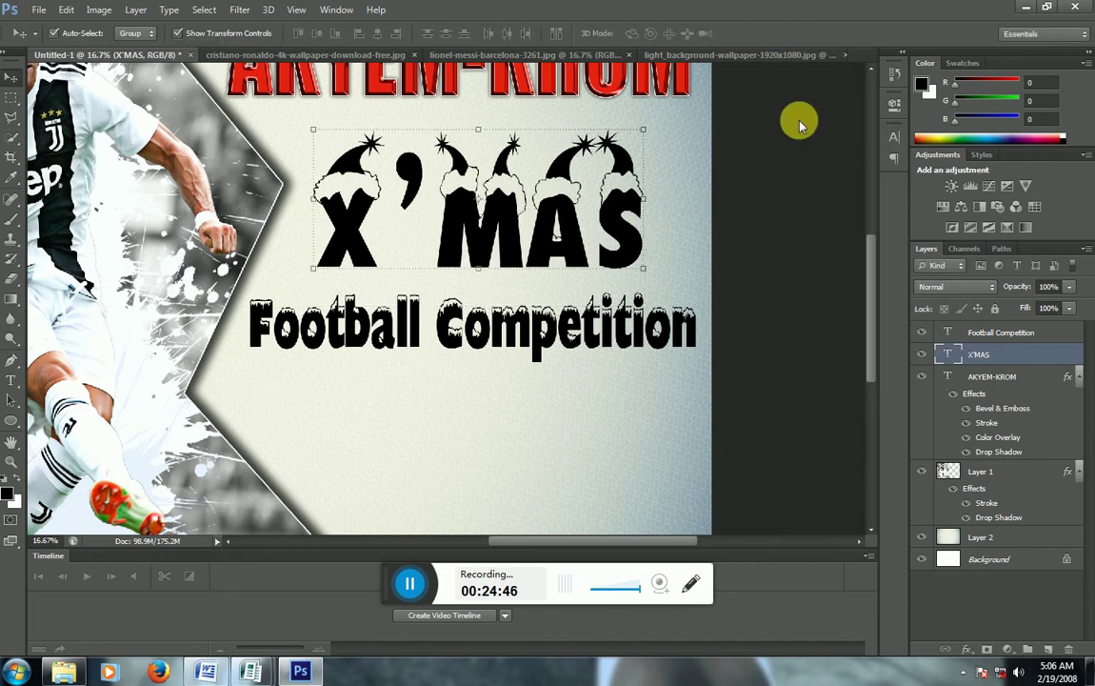
Add a Color Overlay effect to the X'MAS heading layer
{"action": "left_click", "coordinate": [966, 649]}
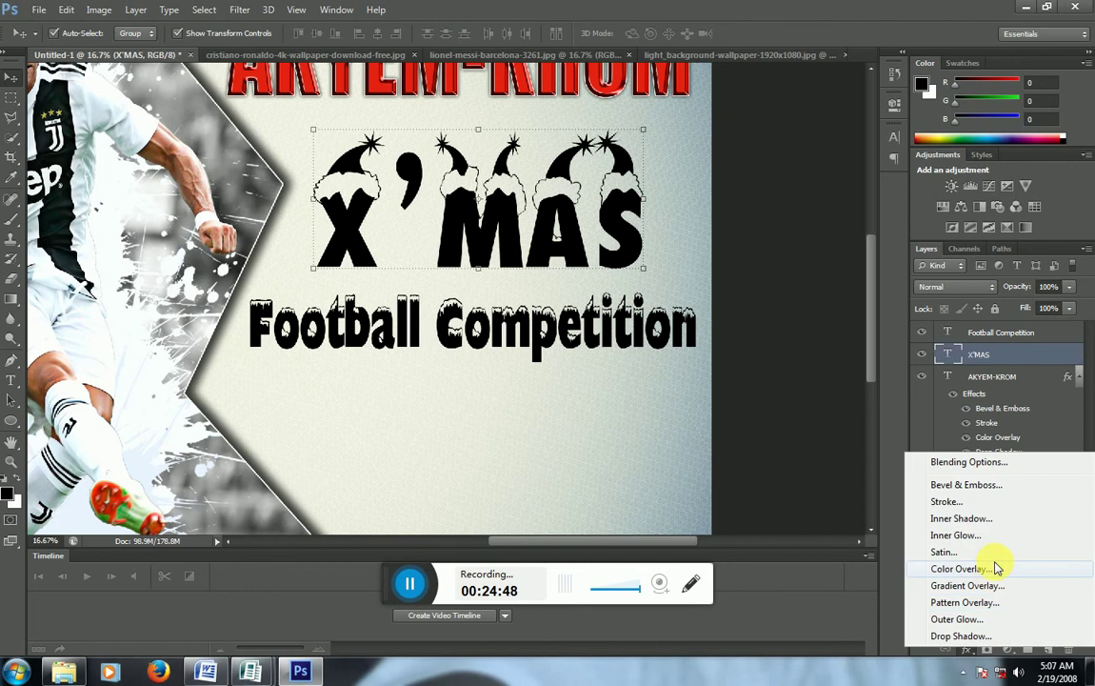
{"action": "left_click", "coordinate": [995, 569]}
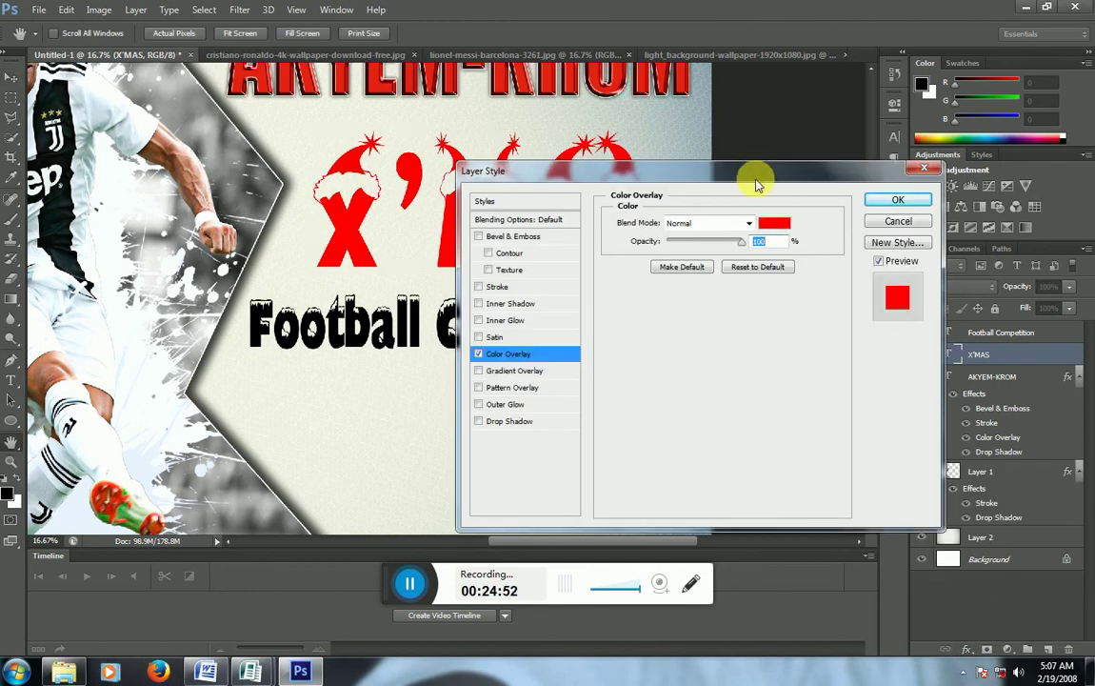
{"action": "left_click_drag", "start_coordinate": [754, 184], "coordinate": [738, 259]}
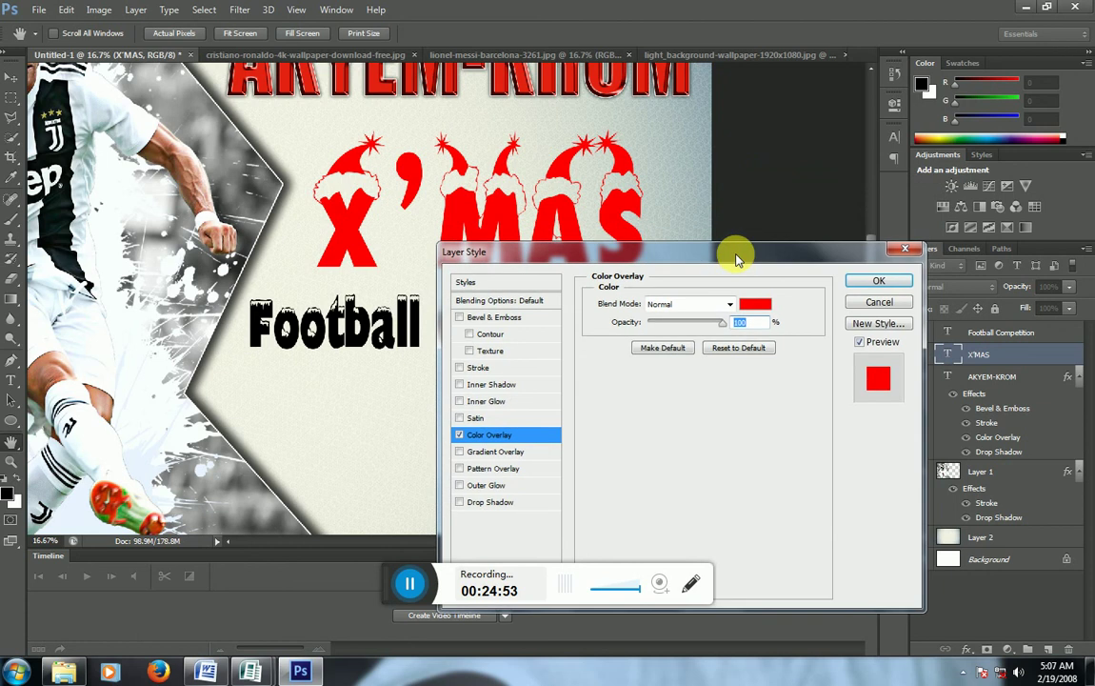
Enable Drop Shadow on X'MAS with Spread 9 and Size 29
{"action": "left_click", "coordinate": [511, 504]}
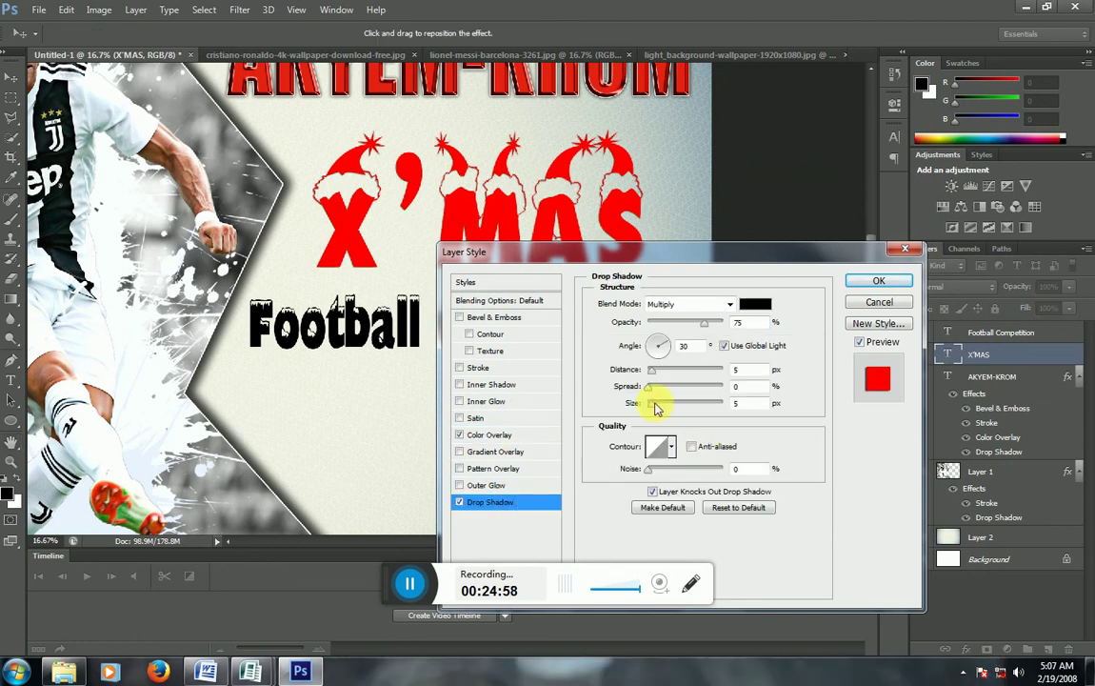
{"action": "left_click_drag", "start_coordinate": [654, 402], "coordinate": [664, 410]}
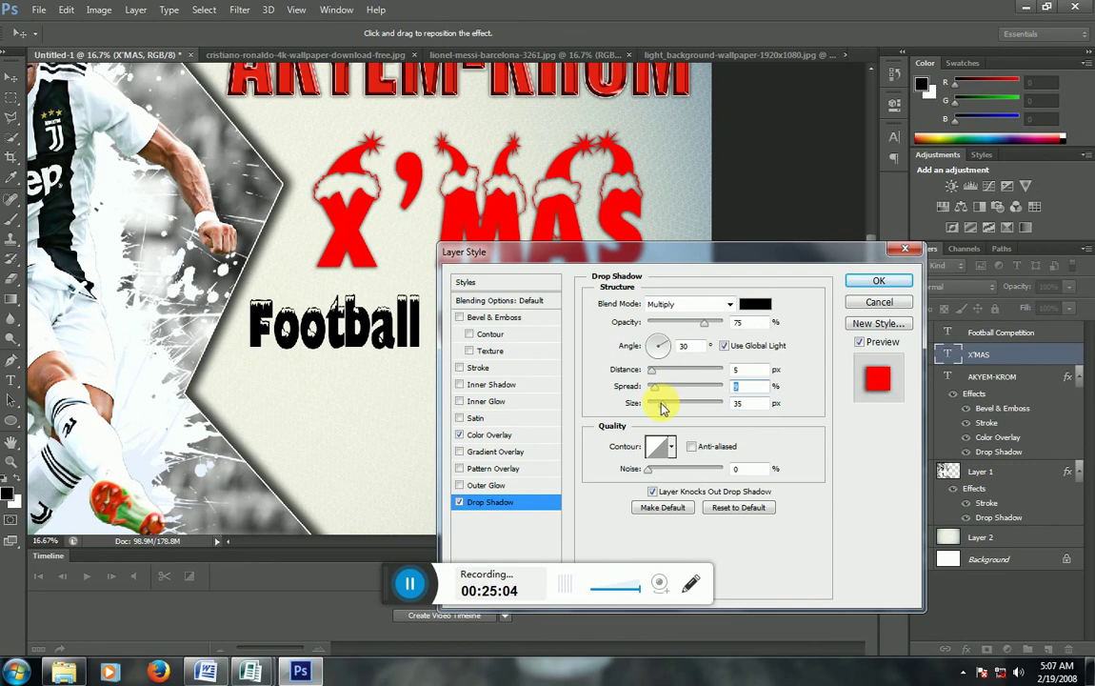
{"action": "type", "text": "9"}
{"action": "key", "text": "Tab"}
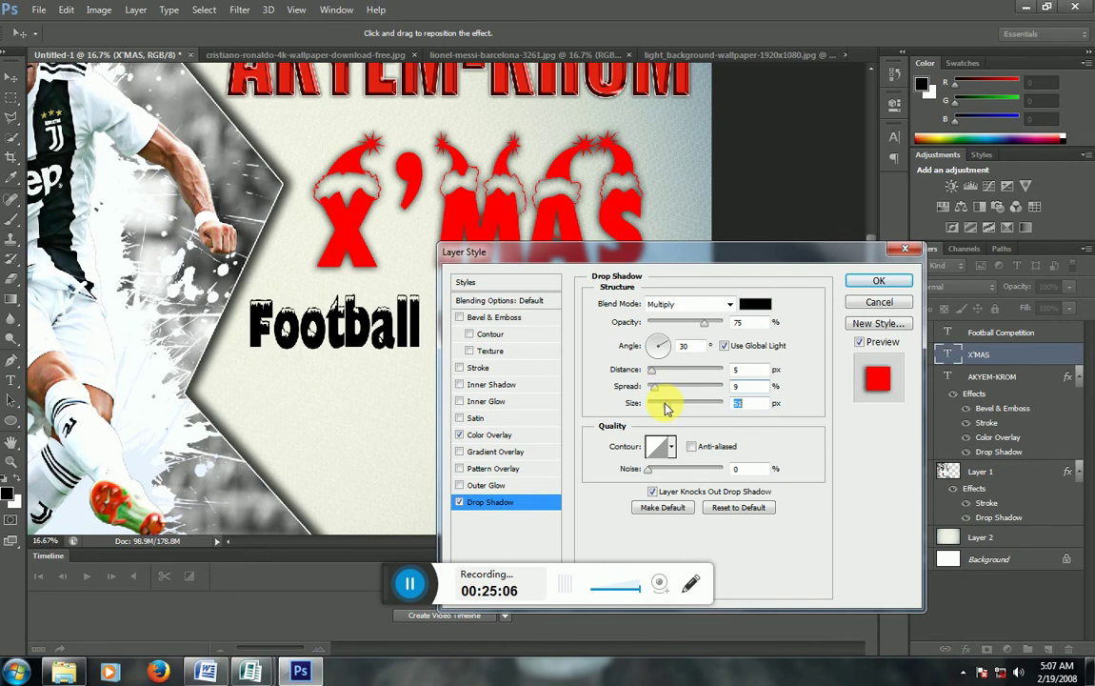
{"action": "type", "text": "29"}
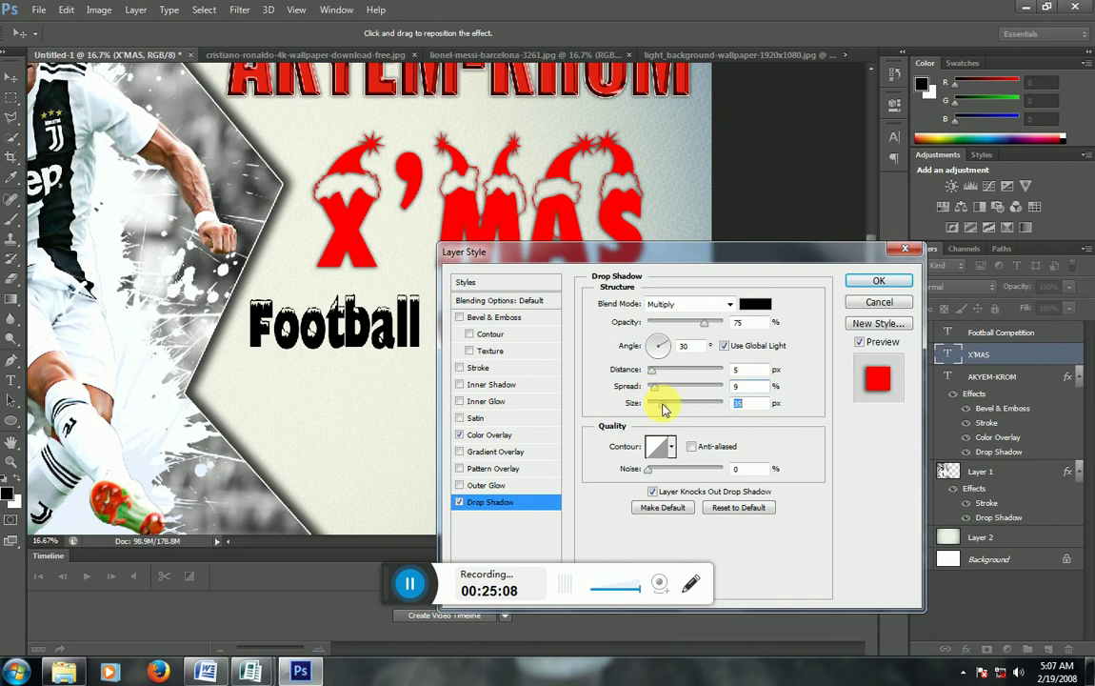
Enable a 3 px outside Stroke on X'MAS coloured bright red #fd0606
{"action": "left_click", "coordinate": [479, 369]}
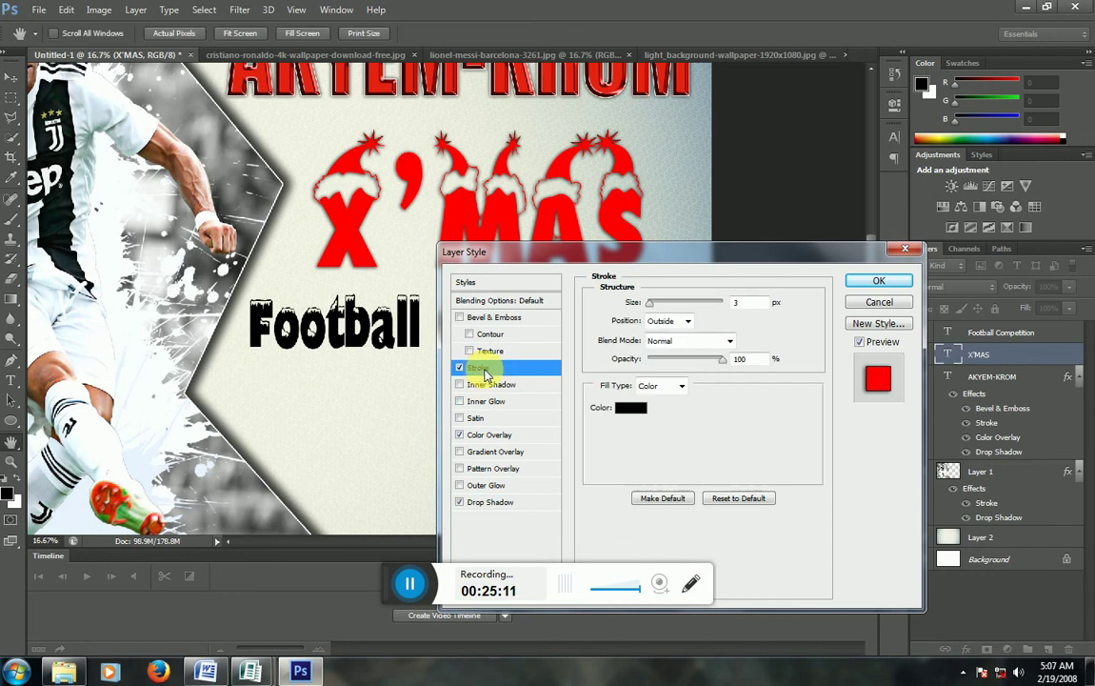
{"action": "left_click", "coordinate": [631, 408]}
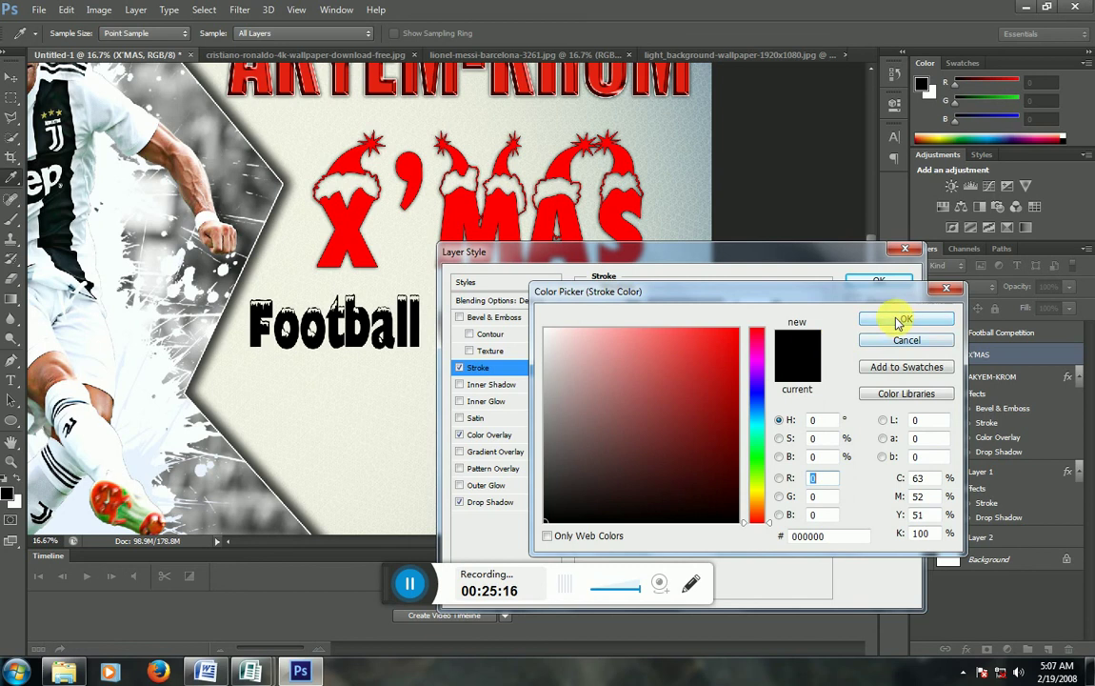
{"action": "left_click", "coordinate": [736, 331]}
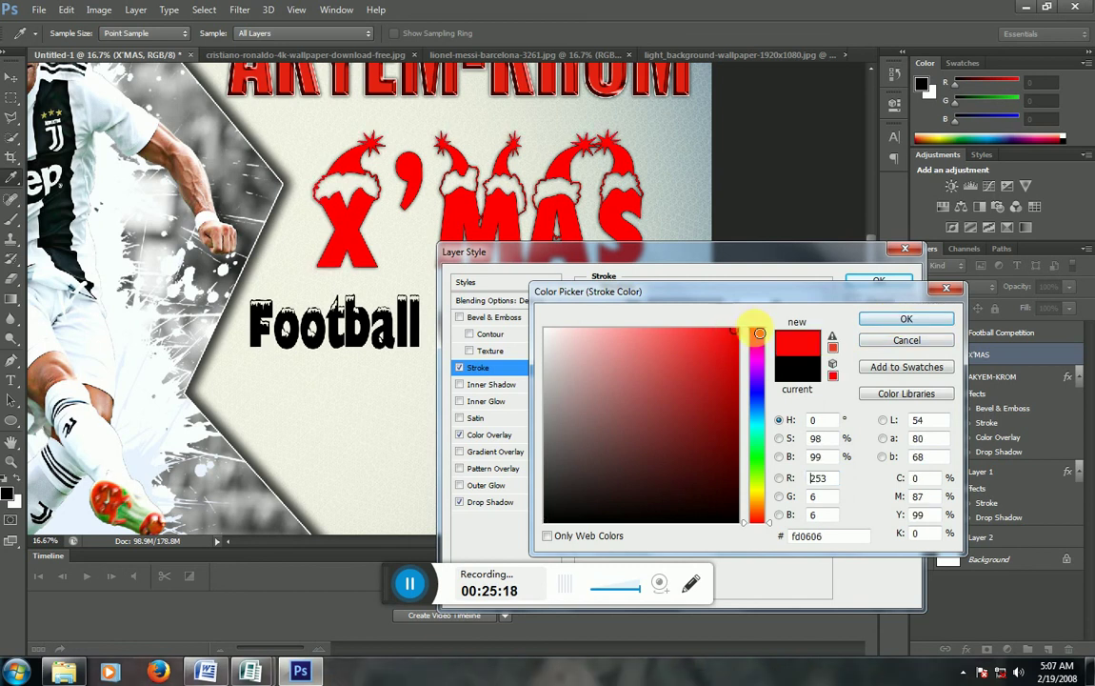
{"action": "left_click", "coordinate": [897, 324]}
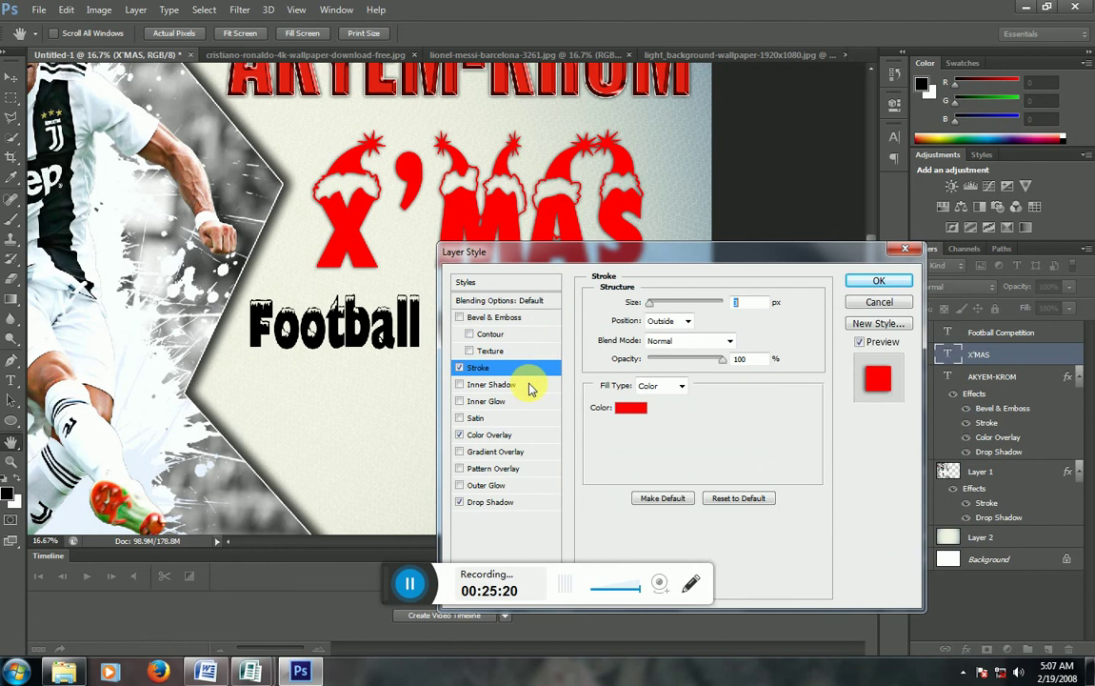
Change the X'MAS Color Overlay to a deep red, #a71005
{"action": "left_click", "coordinate": [494, 436]}
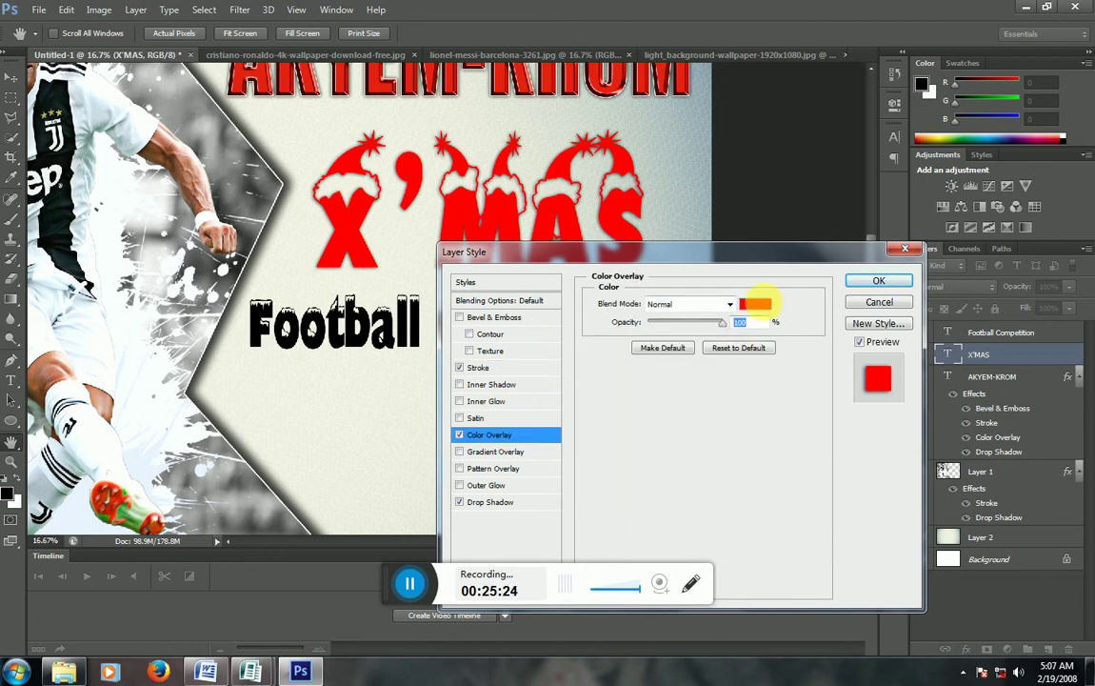
{"action": "left_click", "coordinate": [757, 302]}
{"action": "left_click", "coordinate": [552, 90]}
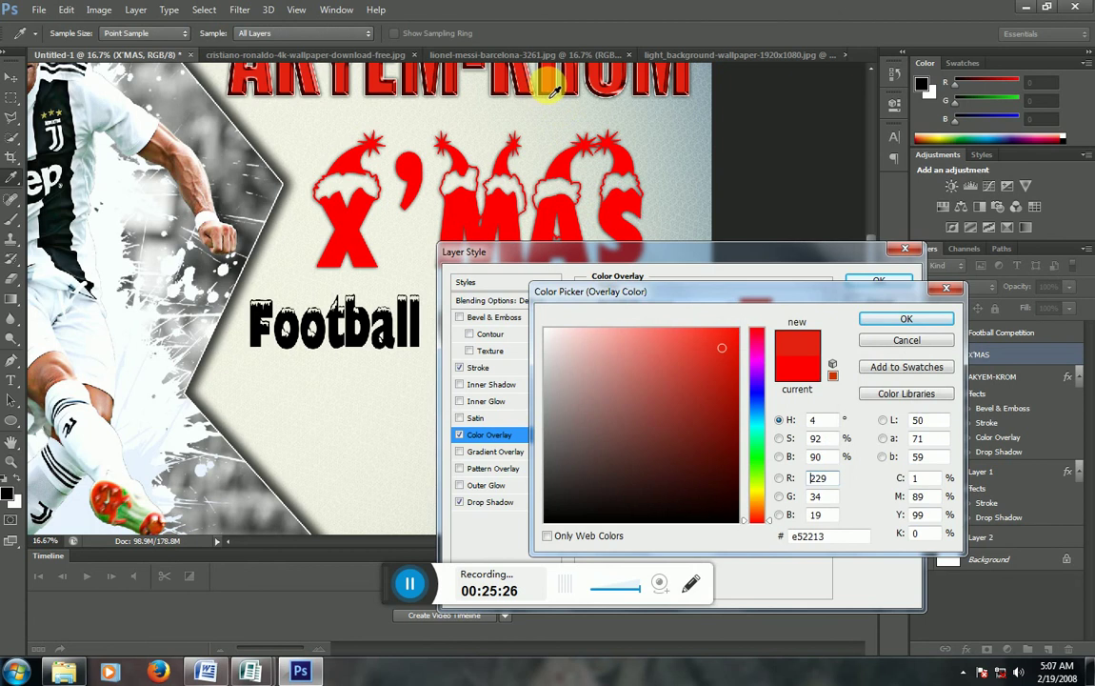
{"action": "left_click", "coordinate": [734, 396]}
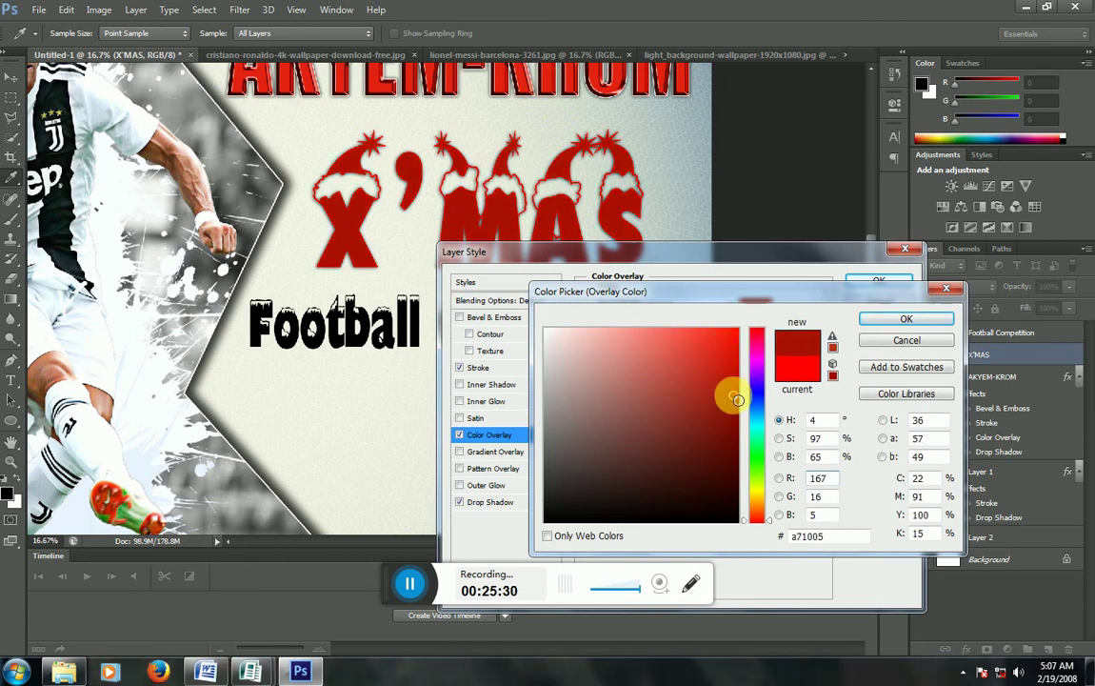
{"action": "left_click", "coordinate": [893, 324]}
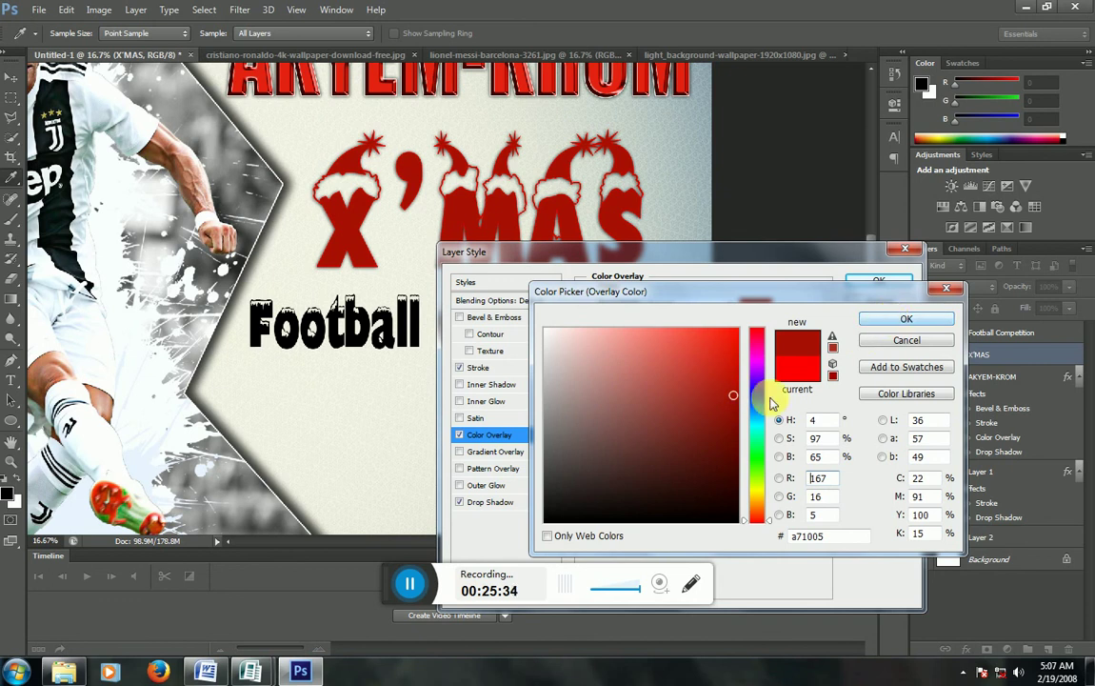
{"action": "left_click", "coordinate": [885, 325]}
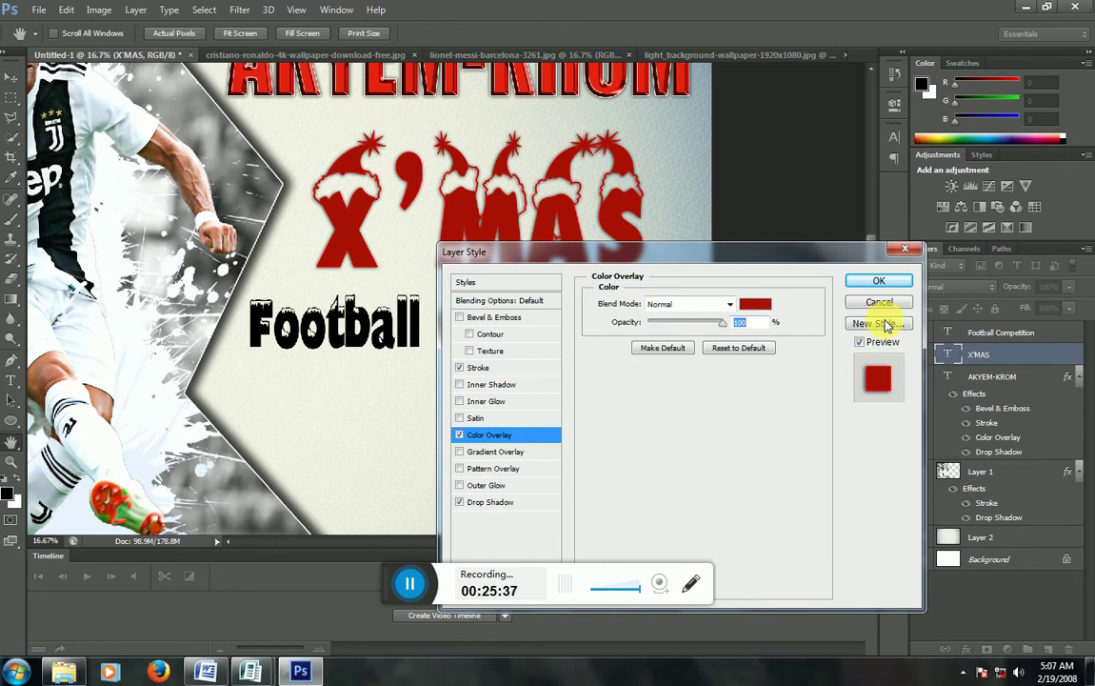
Set the X'MAS stroke colour to near-white #f9ffff and apply the layer style
{"action": "left_click", "coordinate": [522, 367]}
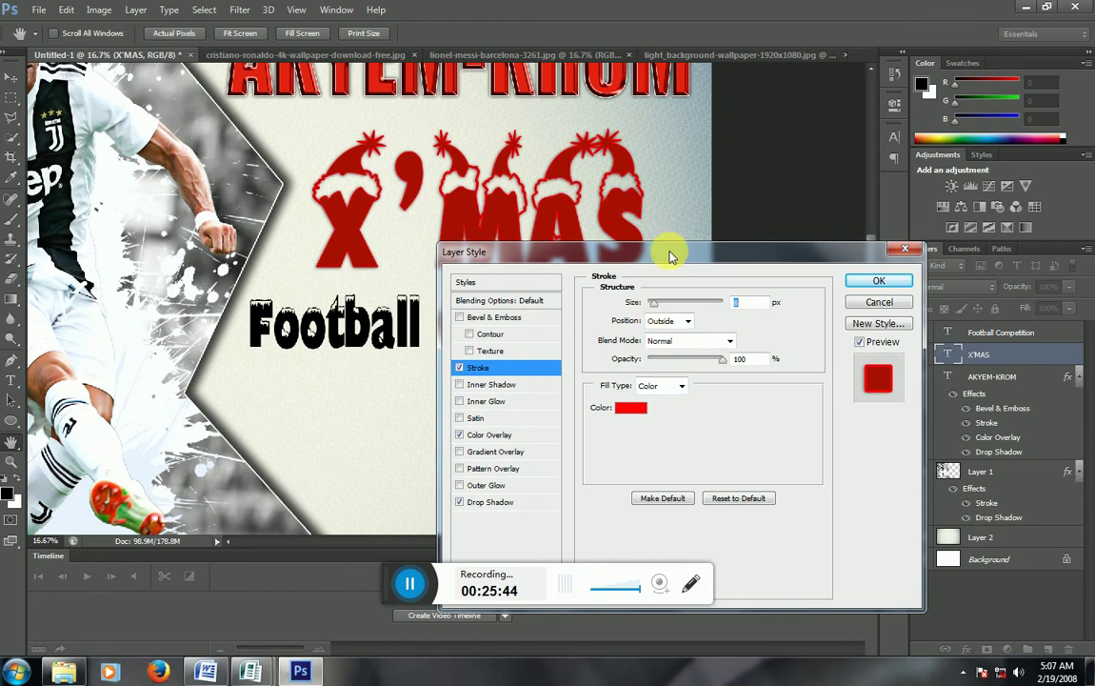
{"action": "left_click_drag", "start_coordinate": [671, 260], "coordinate": [667, 276]}
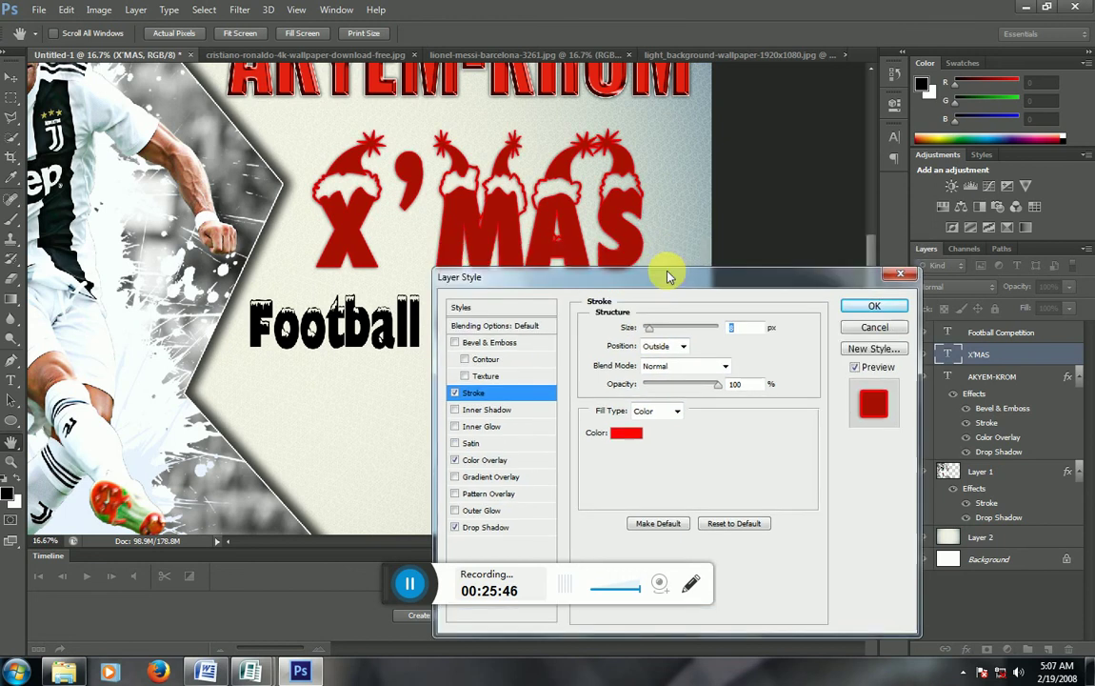
{"action": "left_click", "coordinate": [626, 433]}
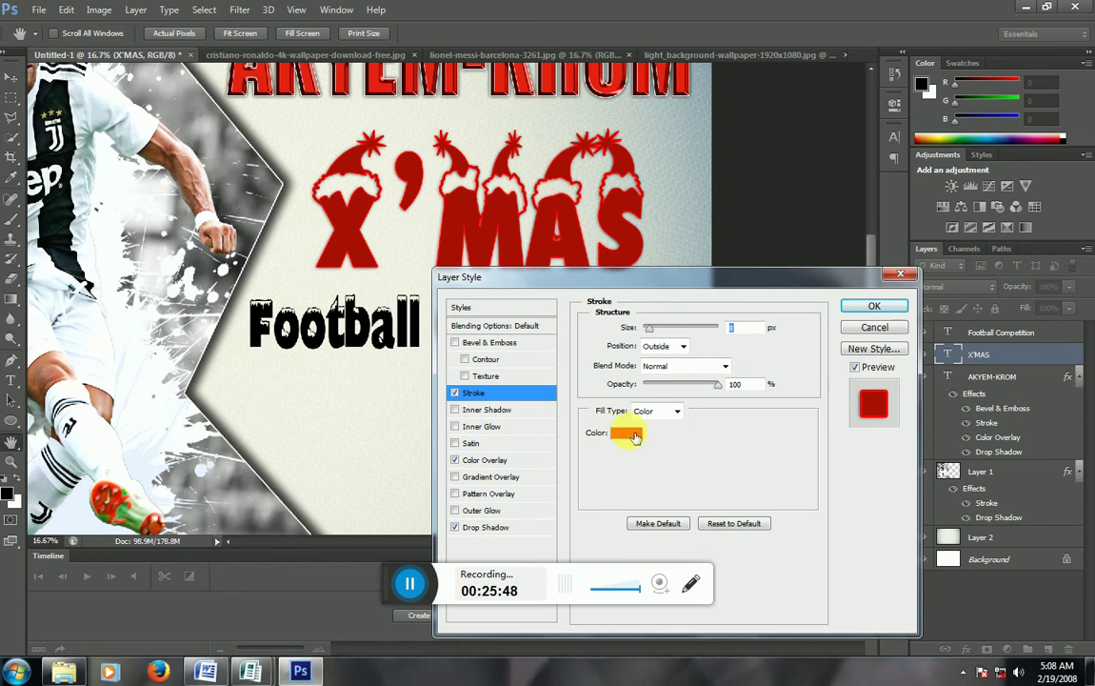
{"action": "left_click", "coordinate": [133, 329]}
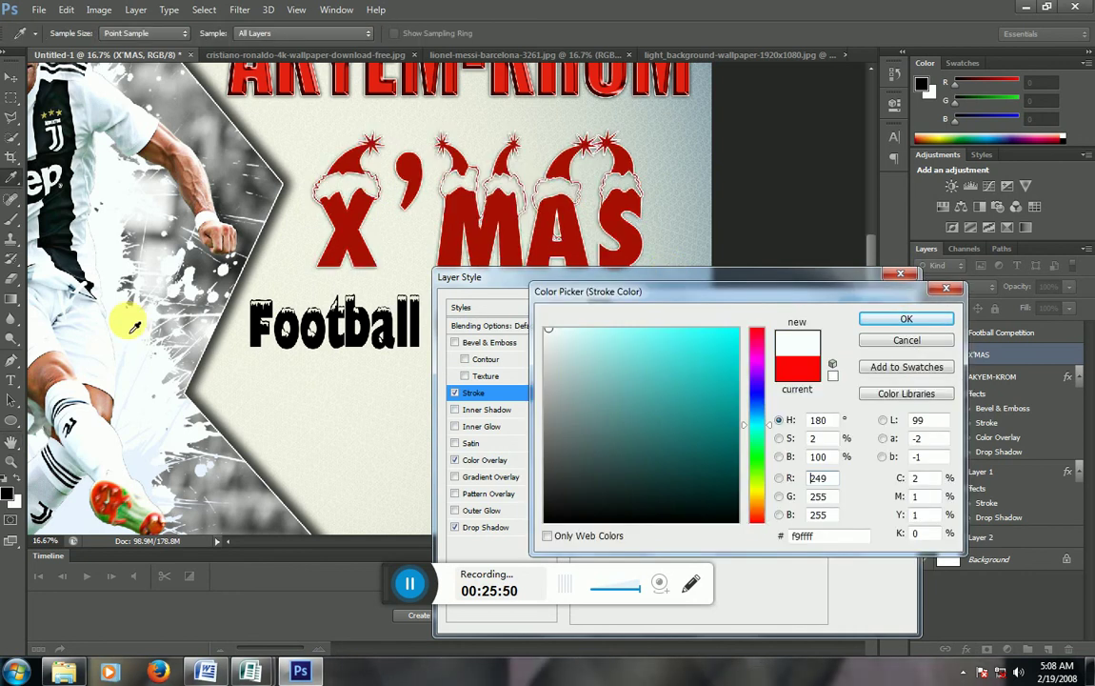
{"action": "left_click", "coordinate": [883, 322]}
{"action": "left_click", "coordinate": [886, 307]}
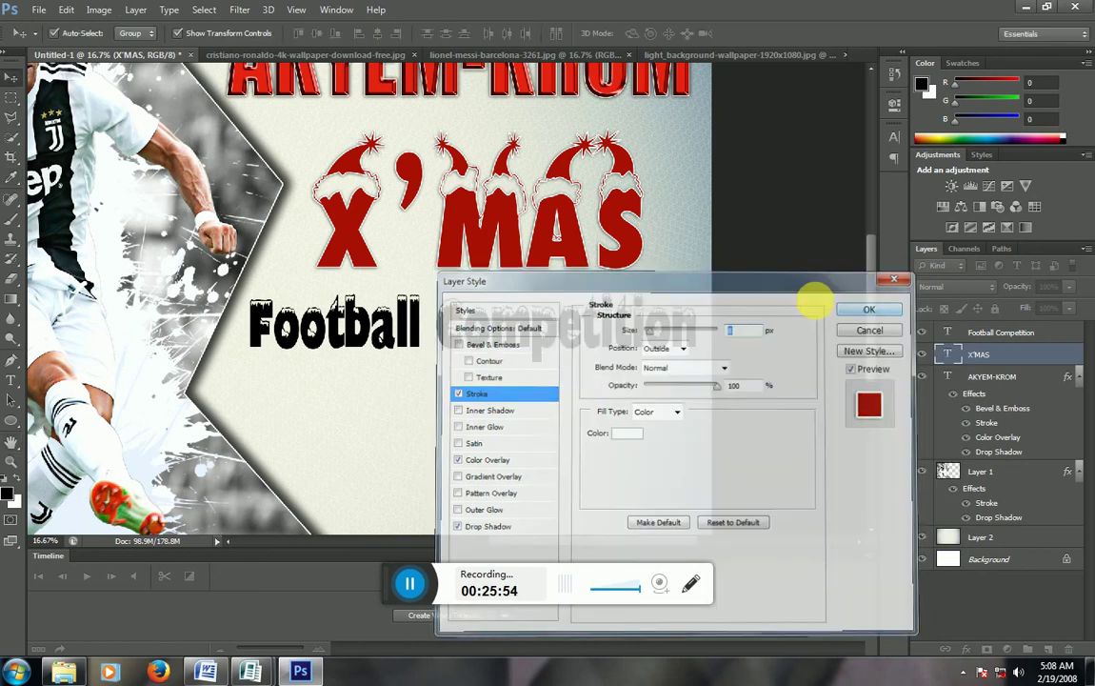
Select the Football Competition subtitle layer
{"action": "left_click", "coordinate": [547, 341]}
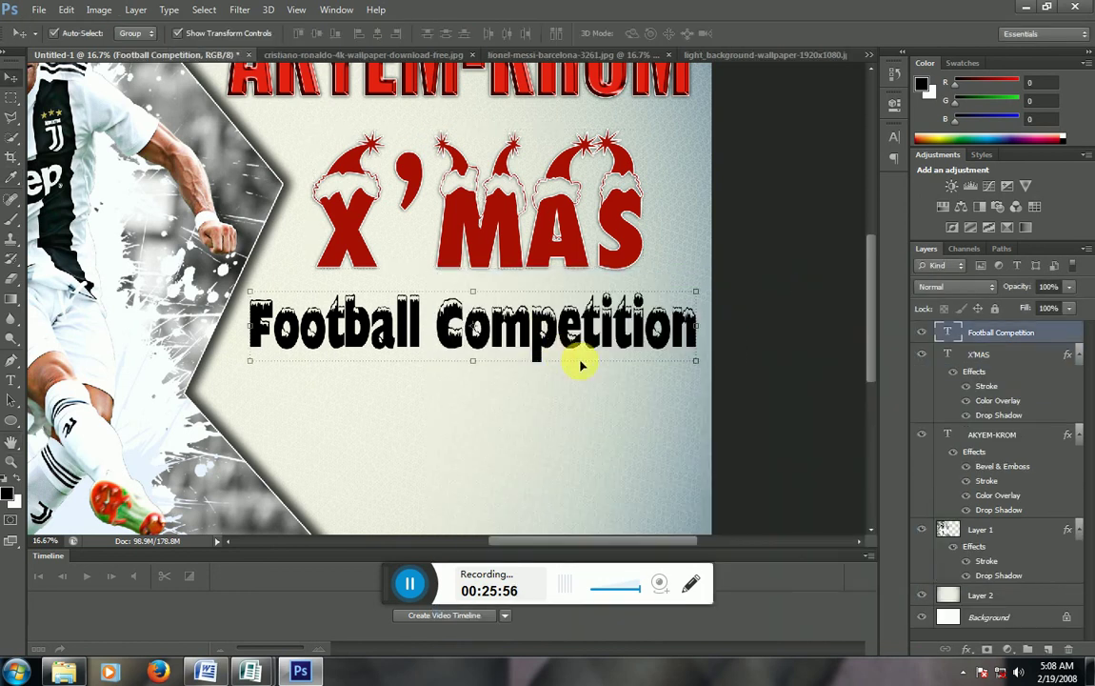
{"action": "scroll", "coordinate": [609, 347], "scroll_direction": "down", "scroll_amount": 2}
{"action": "scroll", "coordinate": [606, 343], "scroll_direction": "down", "scroll_amount": 2}
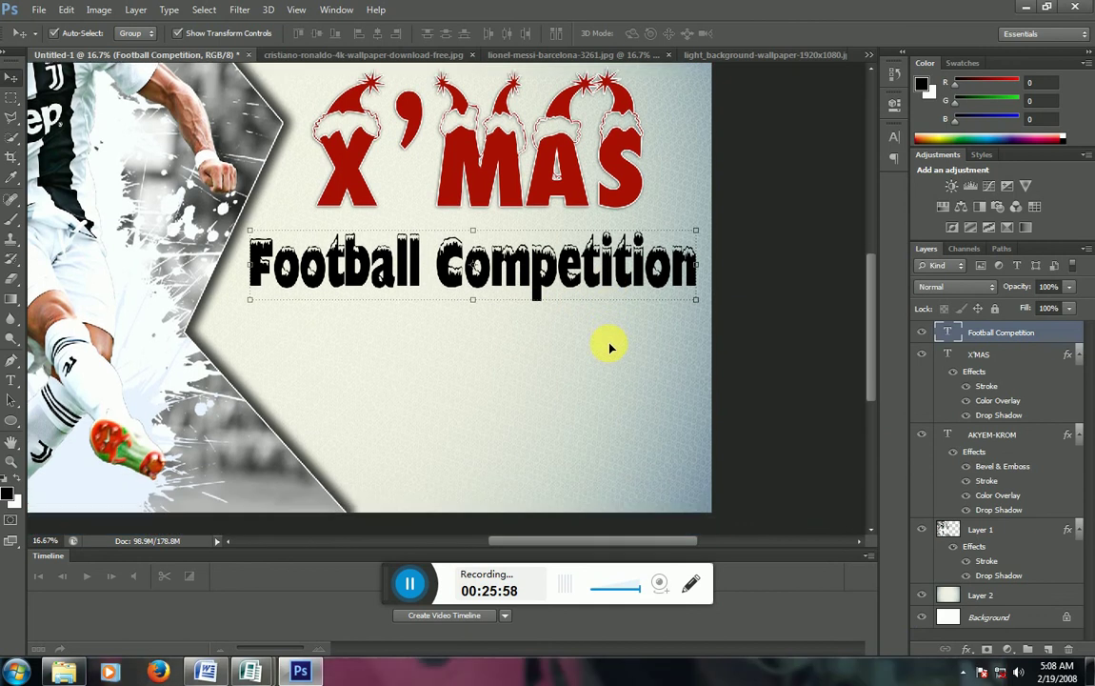
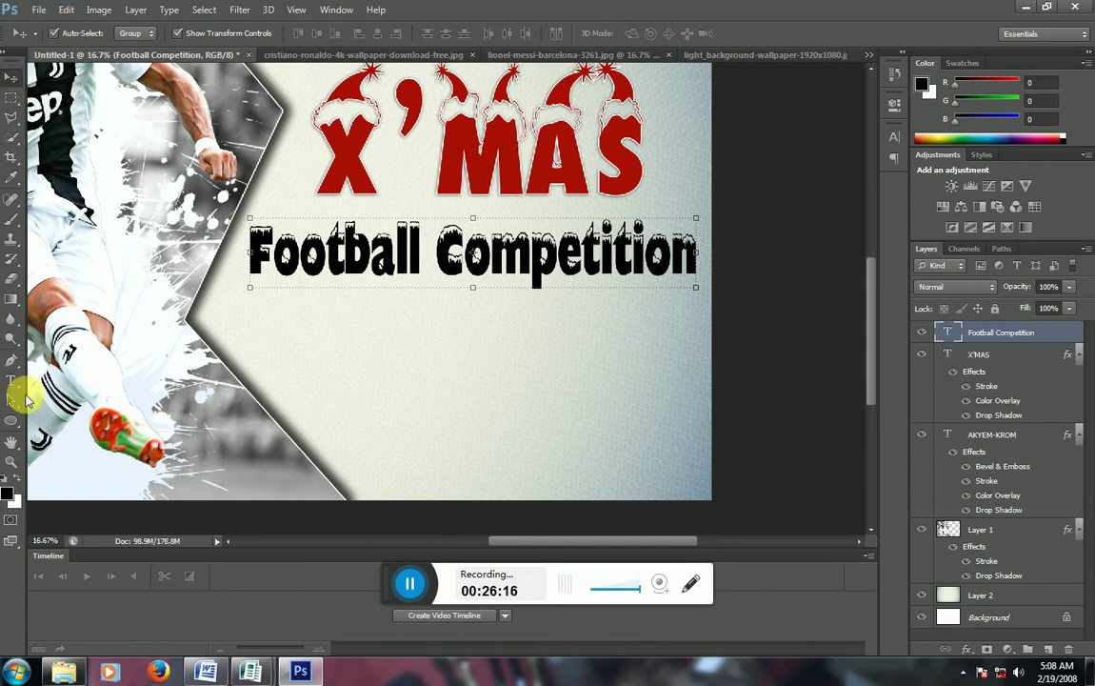
Select the Custom Shape tool and close the Messi, light background and Ronaldo image tabs
{"action": "right_click", "coordinate": [13, 427]}
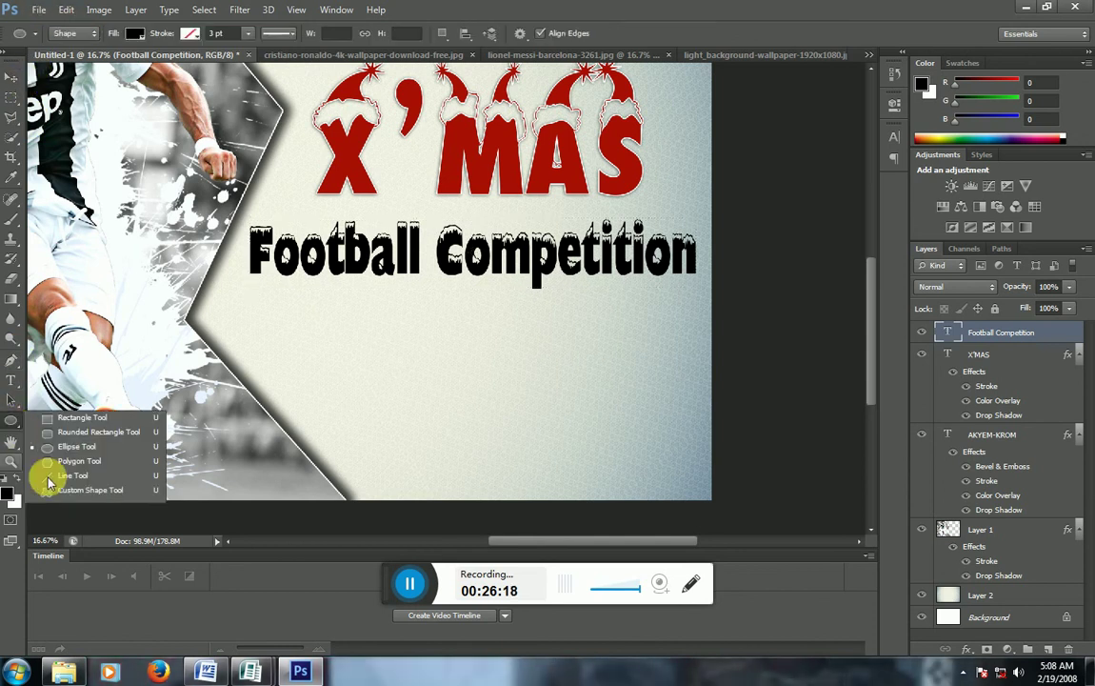
{"action": "left_click", "coordinate": [55, 490]}
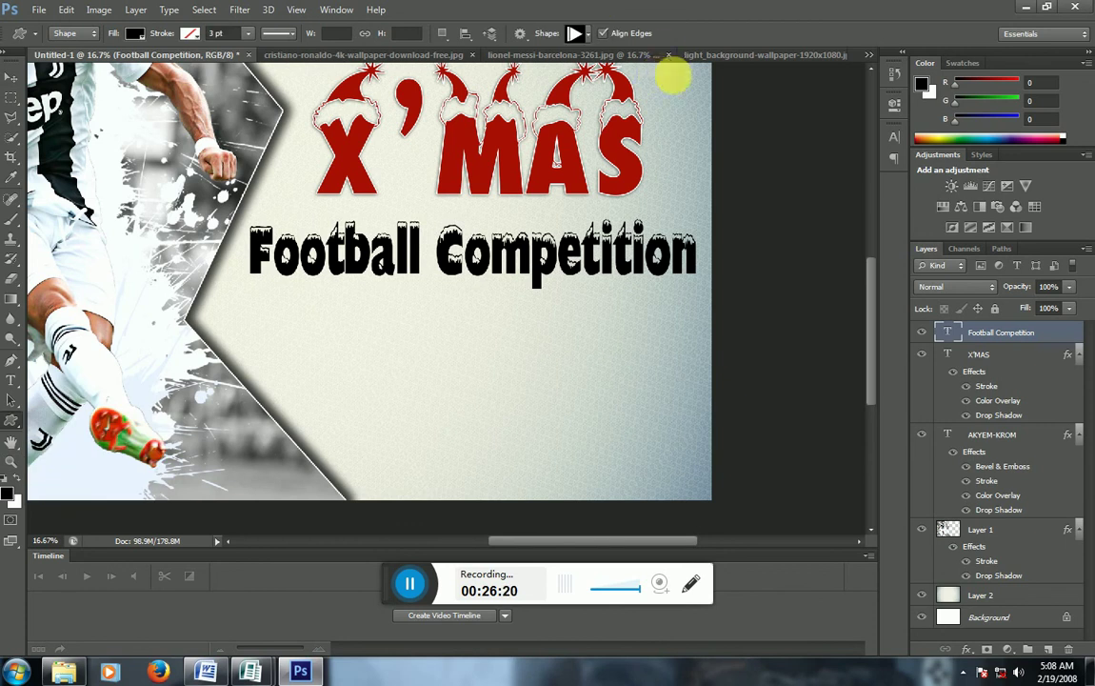
{"action": "left_click", "coordinate": [667, 56]}
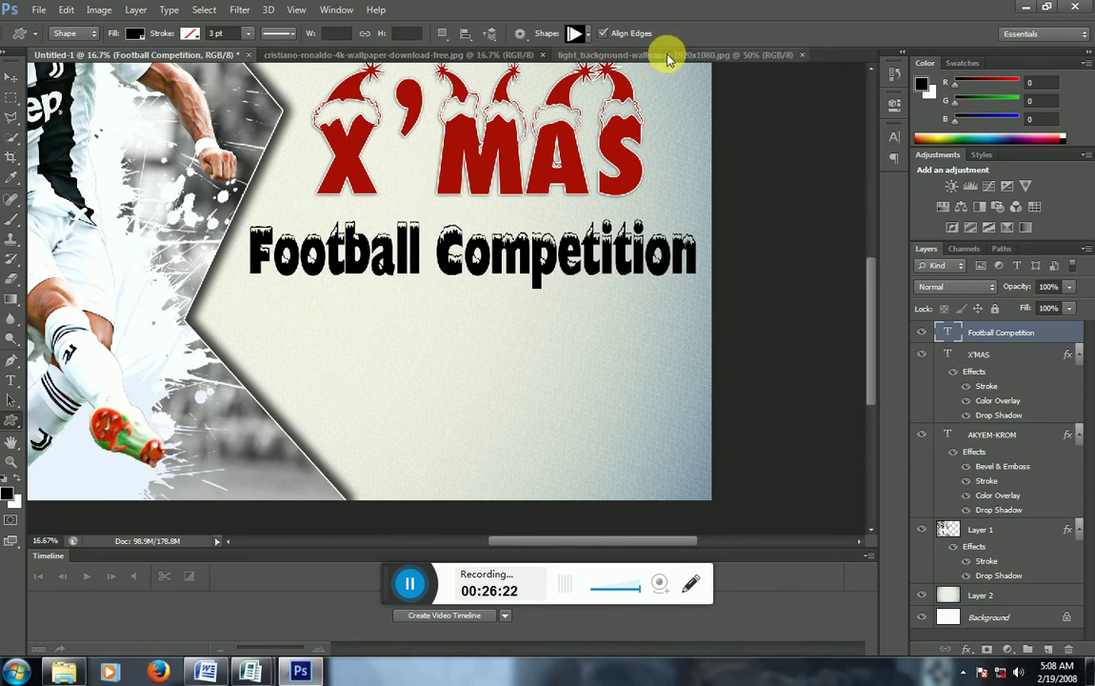
{"action": "left_click", "coordinate": [800, 55]}
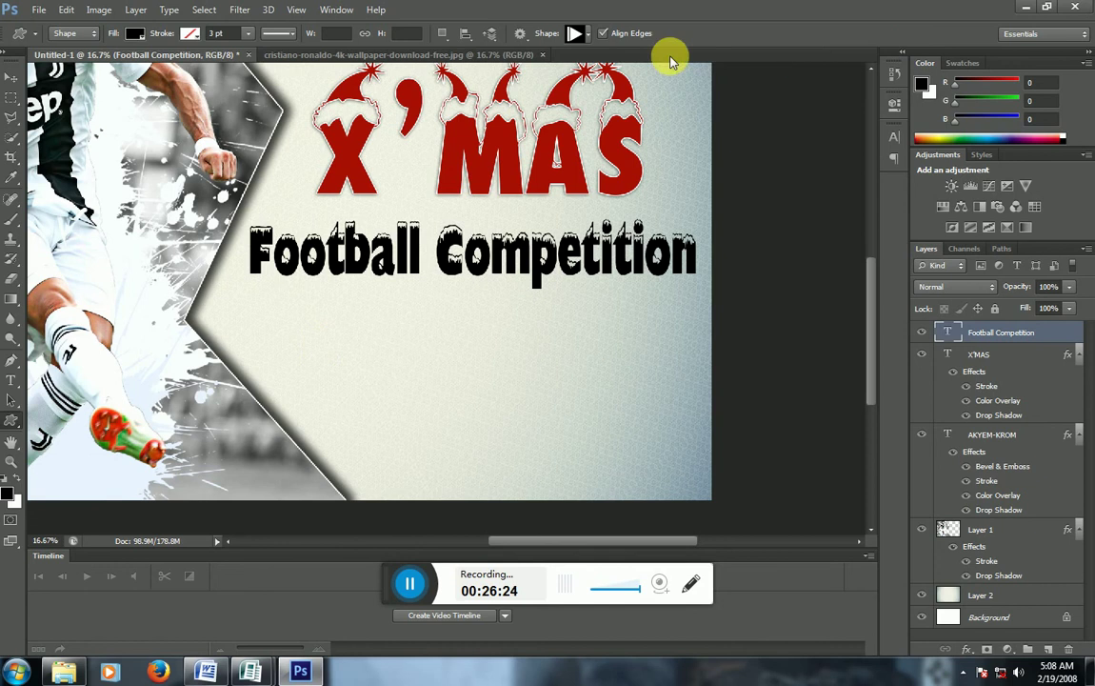
{"action": "left_click", "coordinate": [542, 55]}
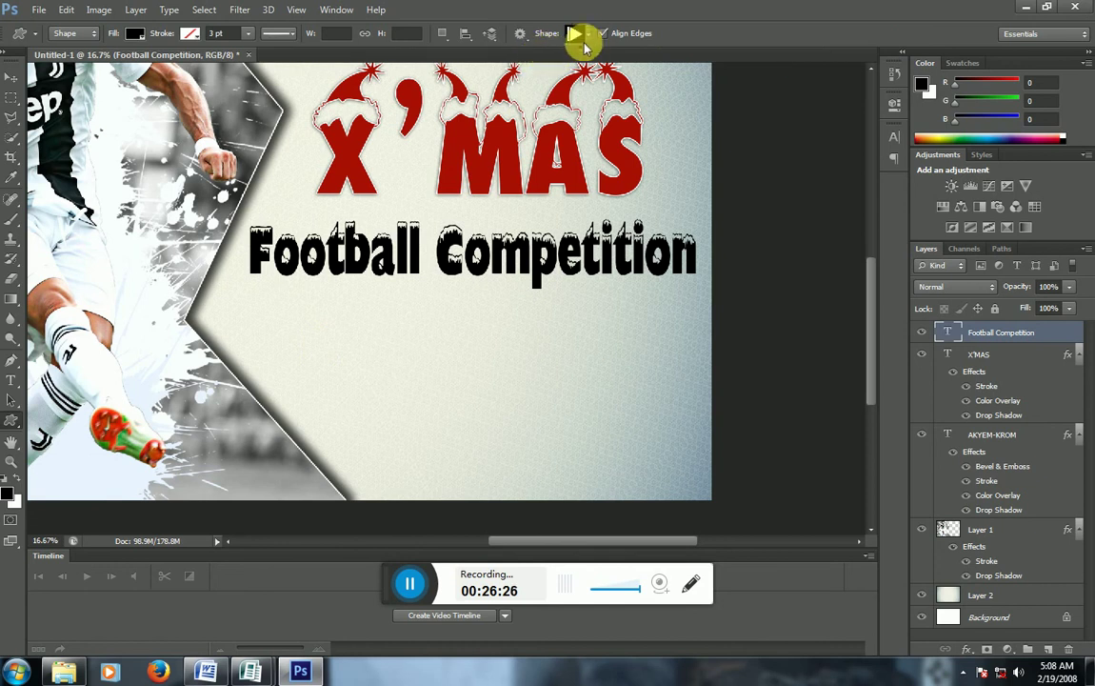
Pick the pushpin custom shape and draw it just below the Football Competition title
{"action": "left_click", "coordinate": [587, 37]}
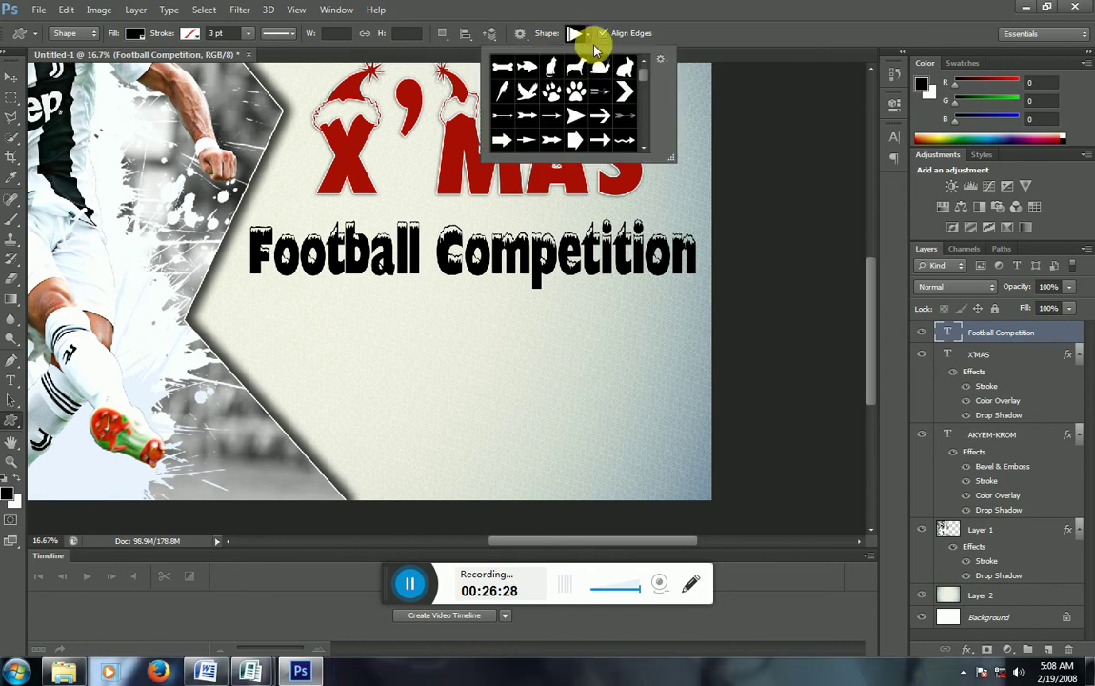
{"action": "scroll", "coordinate": [599, 109], "scroll_direction": "down", "scroll_amount": 2}
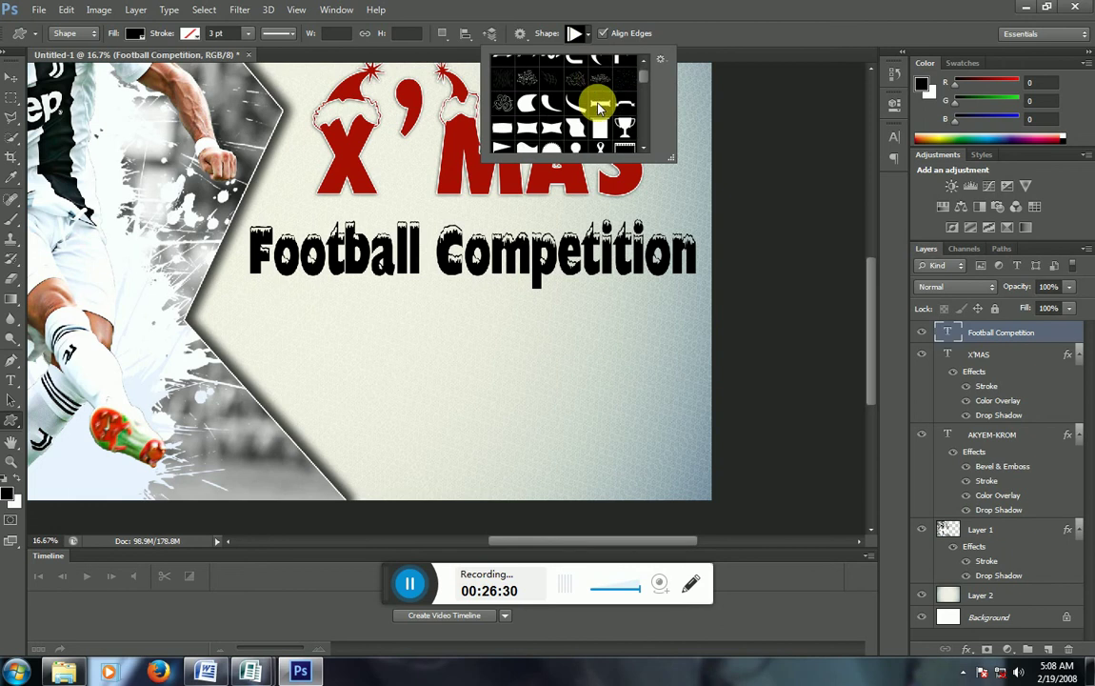
{"action": "scroll", "coordinate": [599, 110], "scroll_direction": "down", "scroll_amount": 2}
{"action": "scroll", "coordinate": [599, 109], "scroll_direction": "down", "scroll_amount": 2}
{"action": "scroll", "coordinate": [599, 109], "scroll_direction": "down", "scroll_amount": 2}
{"action": "scroll", "coordinate": [599, 110], "scroll_direction": "down", "scroll_amount": 2}
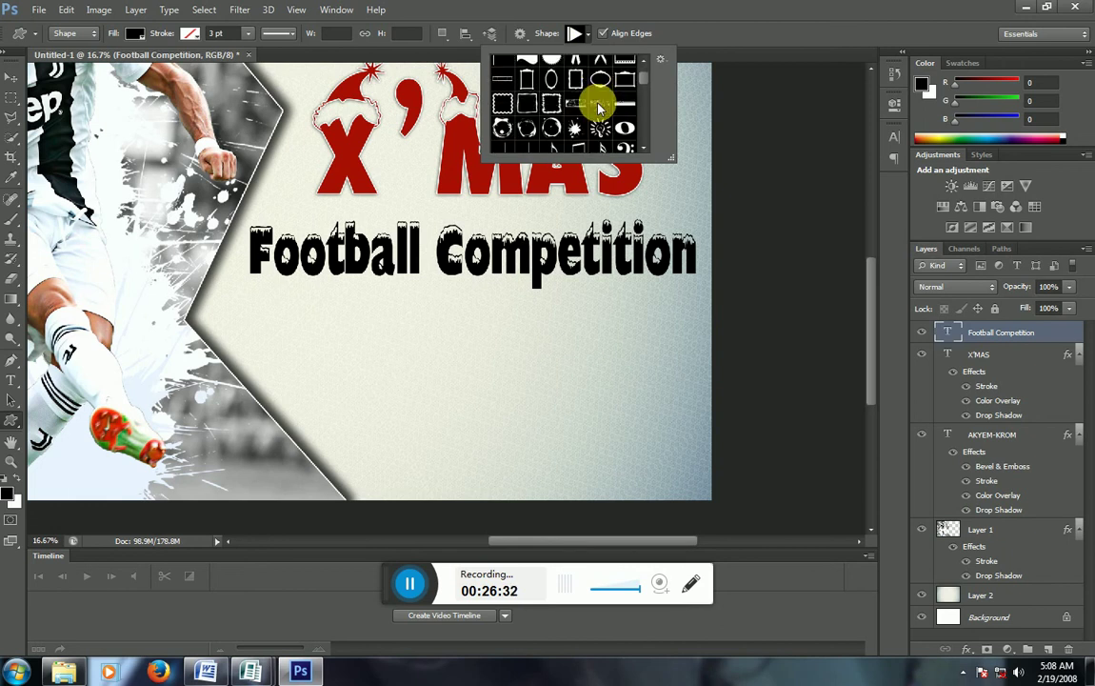
{"action": "scroll", "coordinate": [599, 110], "scroll_direction": "down", "scroll_amount": 2}
{"action": "scroll", "coordinate": [599, 109], "scroll_direction": "down", "scroll_amount": 2}
{"action": "scroll", "coordinate": [598, 110], "scroll_direction": "down", "scroll_amount": 2}
{"action": "scroll", "coordinate": [599, 110], "scroll_direction": "down", "scroll_amount": 2}
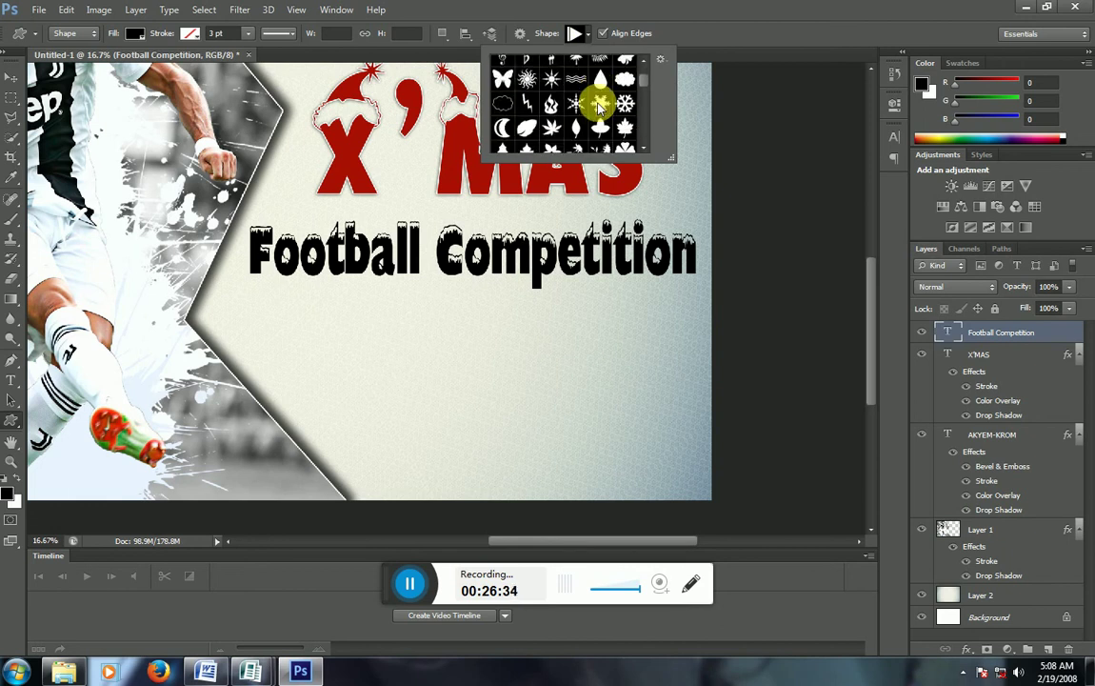
{"action": "scroll", "coordinate": [599, 109], "scroll_direction": "down", "scroll_amount": 2}
{"action": "scroll", "coordinate": [599, 110], "scroll_direction": "down", "scroll_amount": 2}
{"action": "scroll", "coordinate": [599, 110], "scroll_direction": "down", "scroll_amount": 2}
{"action": "scroll", "coordinate": [599, 110], "scroll_direction": "down", "scroll_amount": 1}
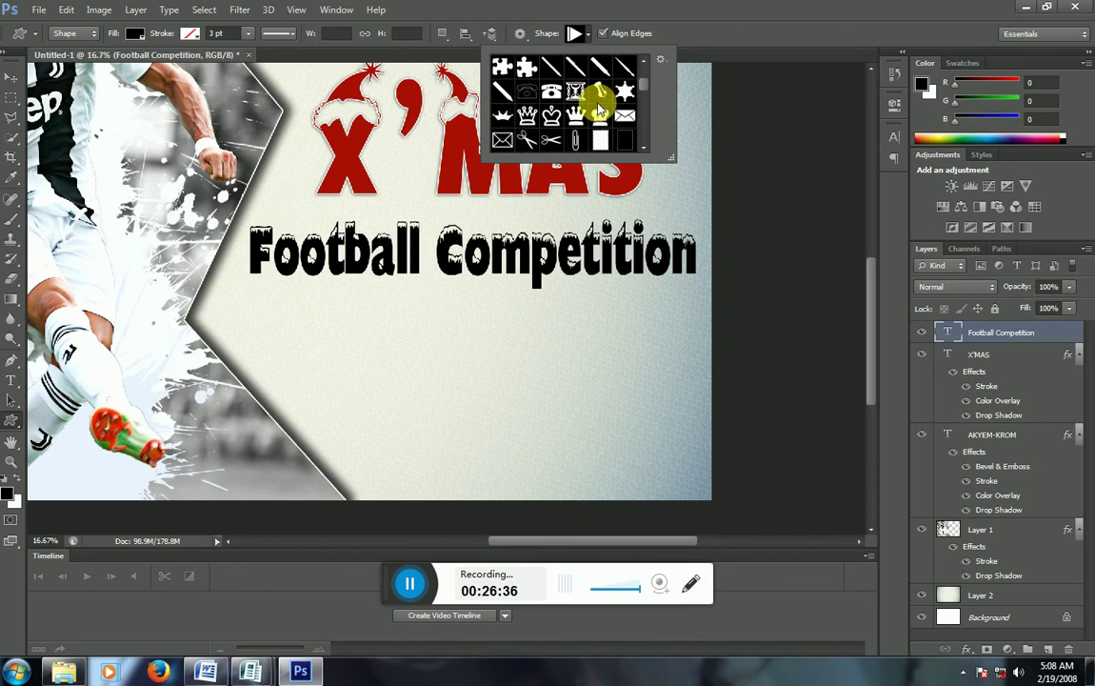
{"action": "scroll", "coordinate": [599, 110], "scroll_direction": "down", "scroll_amount": 2}
{"action": "scroll", "coordinate": [599, 107], "scroll_direction": "down", "scroll_amount": 1}
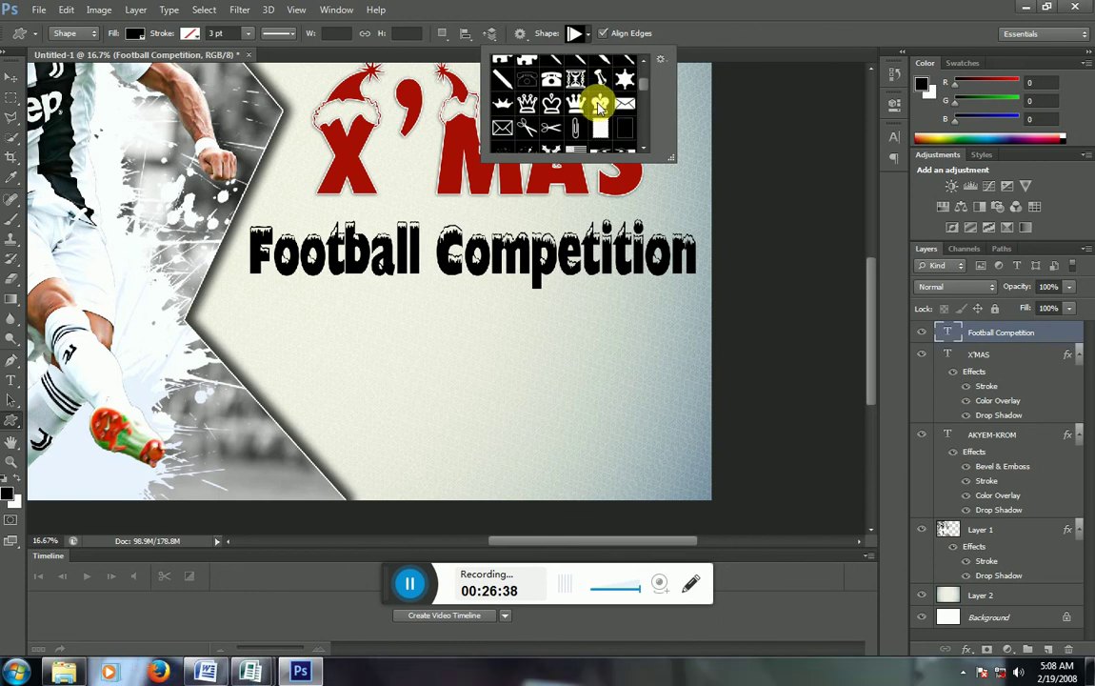
{"action": "scroll", "coordinate": [599, 110], "scroll_direction": "down", "scroll_amount": 1}
{"action": "scroll", "coordinate": [598, 106], "scroll_direction": "up", "scroll_amount": 1}
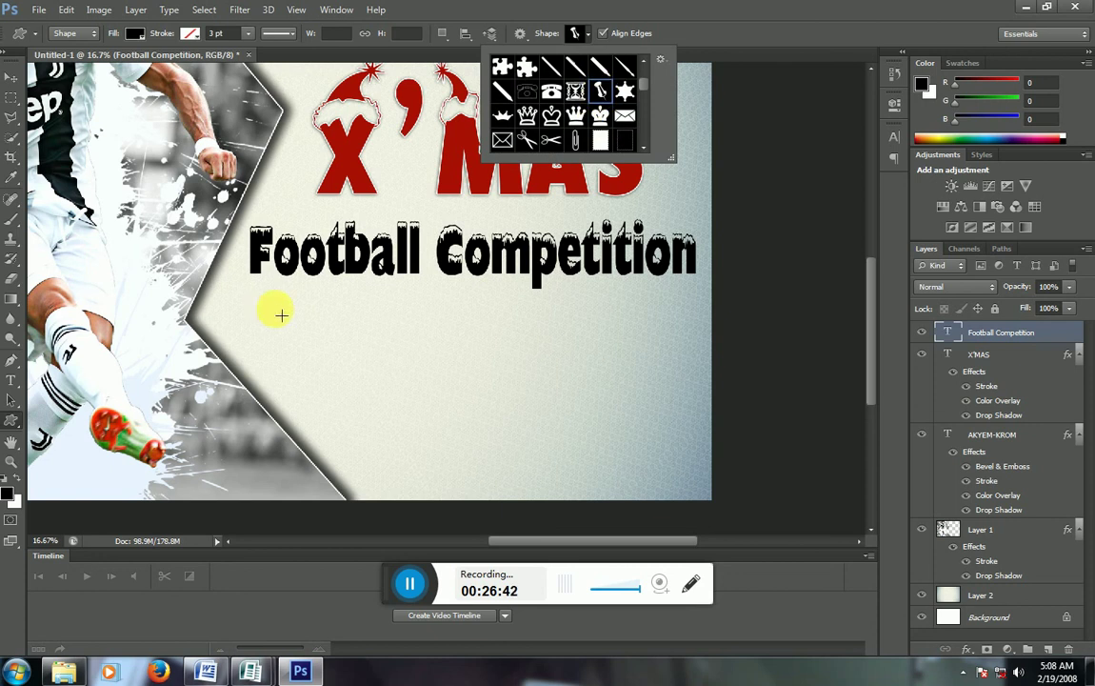
{"action": "left_click_drag", "start_coordinate": [297, 307], "coordinate": [311, 335]}
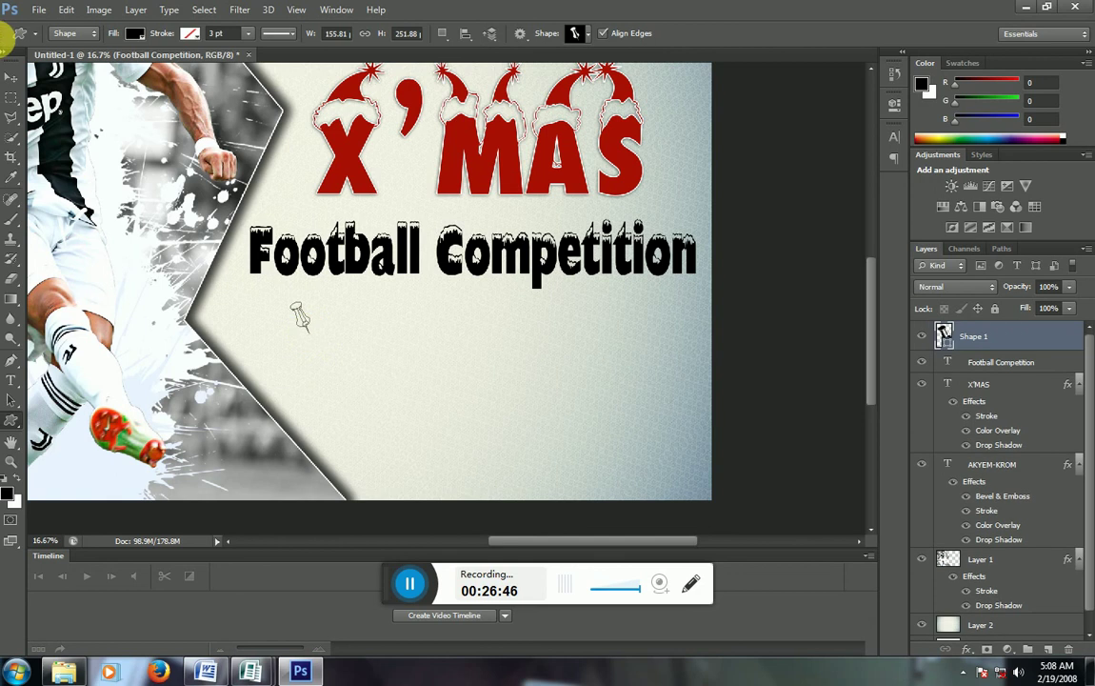
{"action": "left_click", "coordinate": [12, 82]}
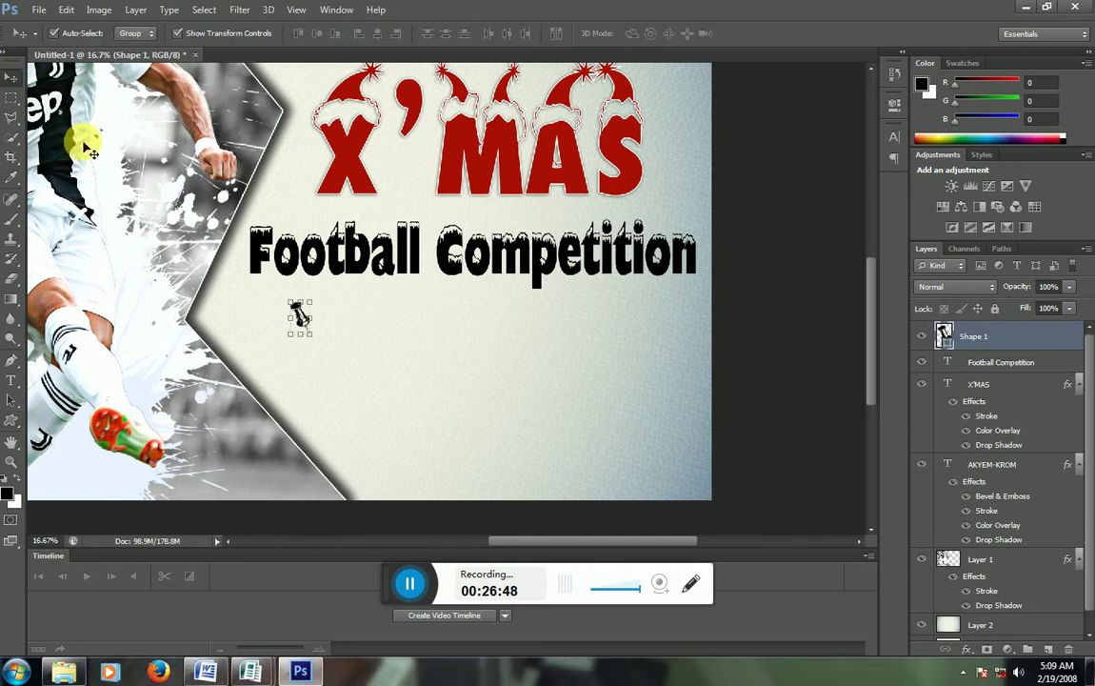
Save the flyer as AKYEMKROM.psd in the BABSON DESIGNS folder on Local Disk (D:)
{"action": "key", "text": "ctrl+s"}
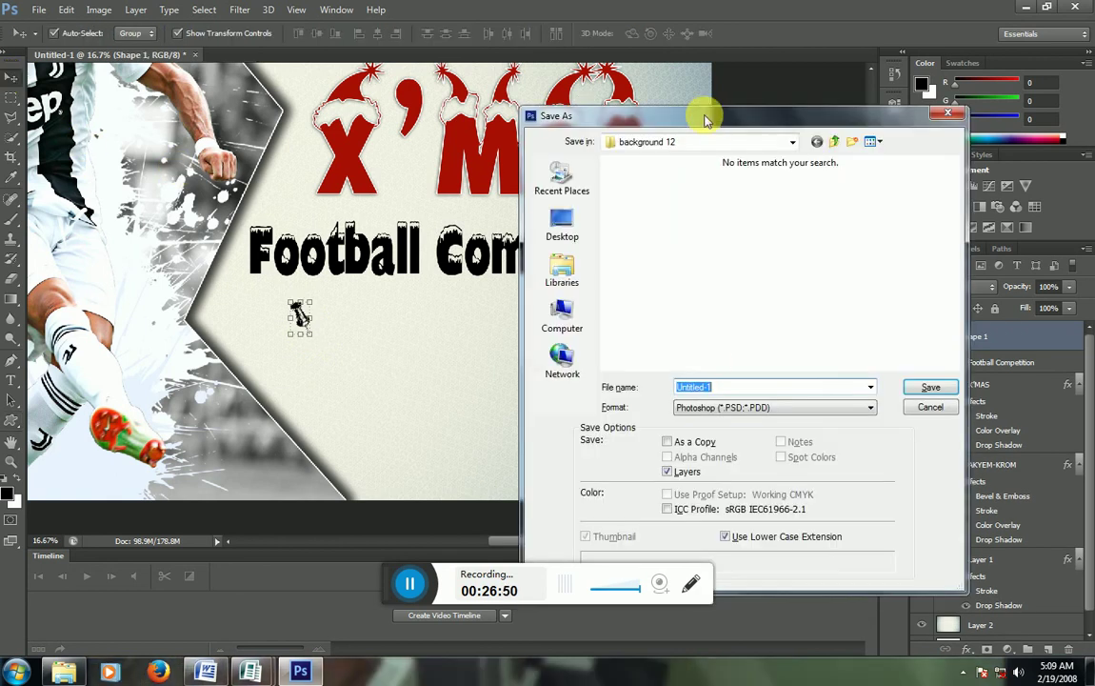
{"action": "left_click", "coordinate": [702, 143]}
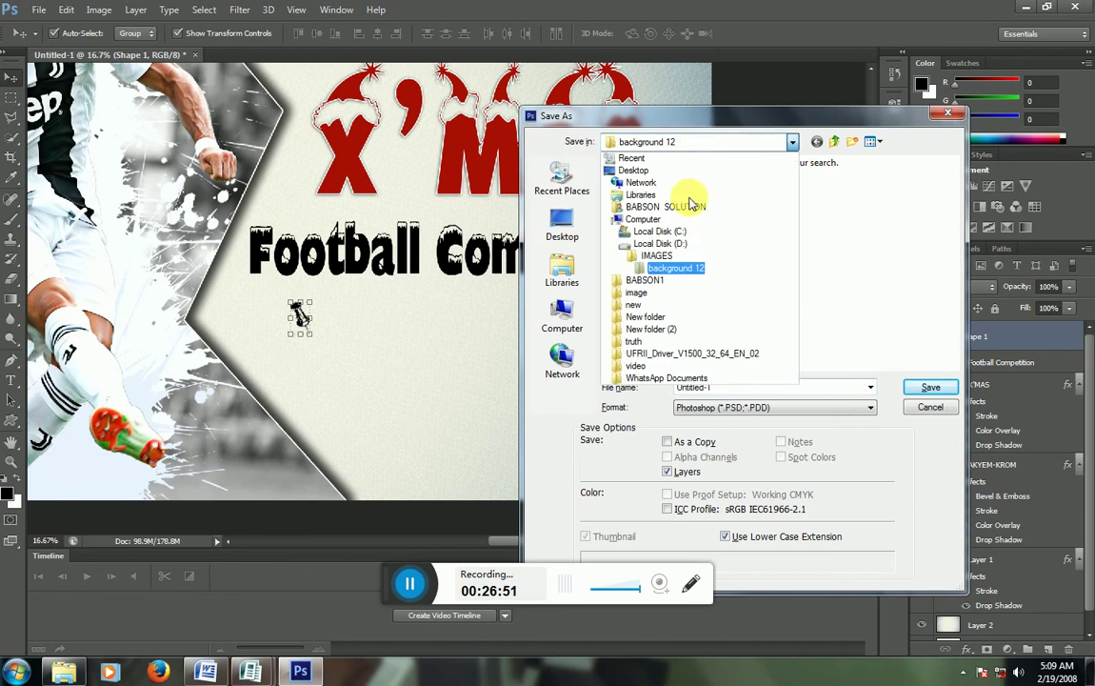
{"action": "left_click", "coordinate": [666, 245]}
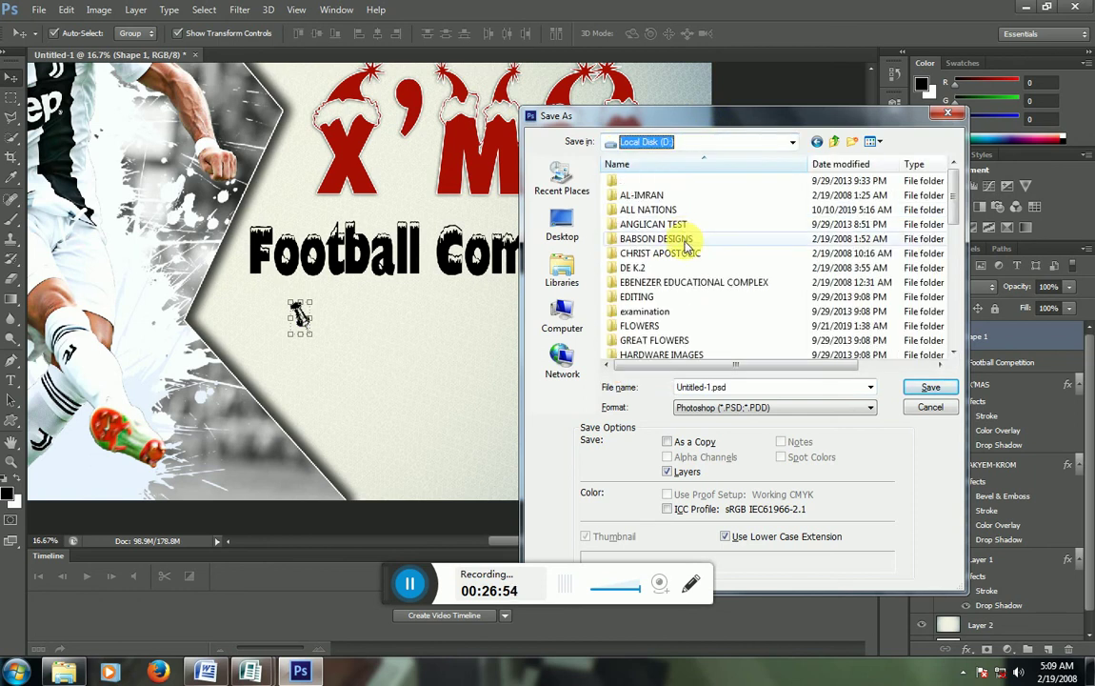
{"action": "double_click", "coordinate": [685, 240]}
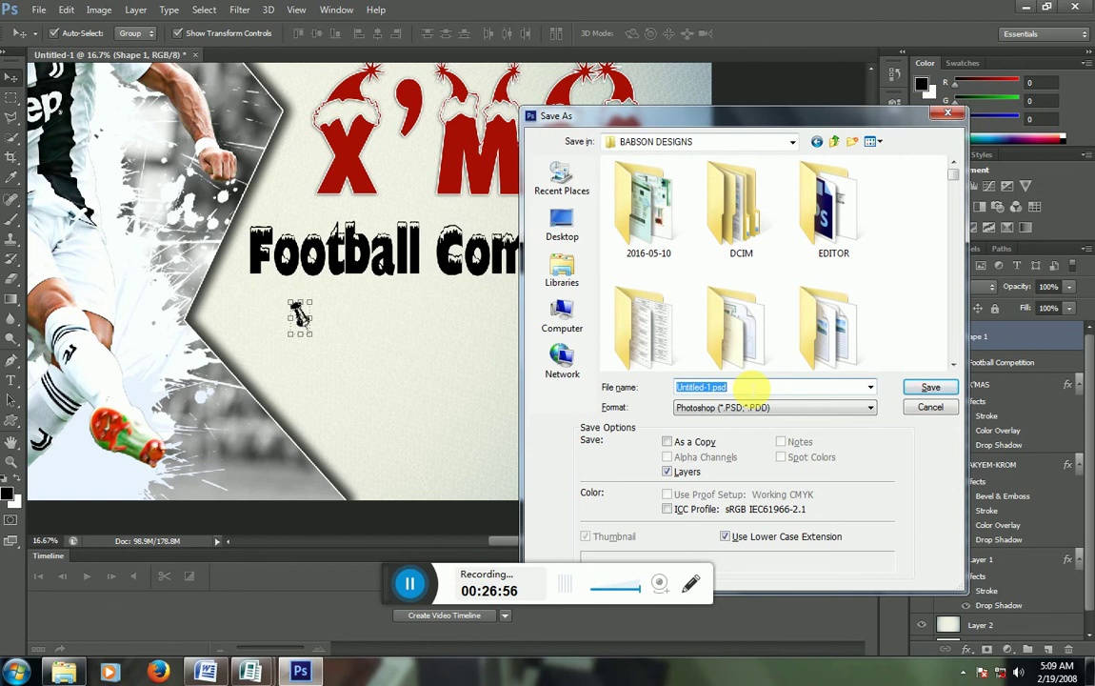
{"action": "type", "text": "A"}
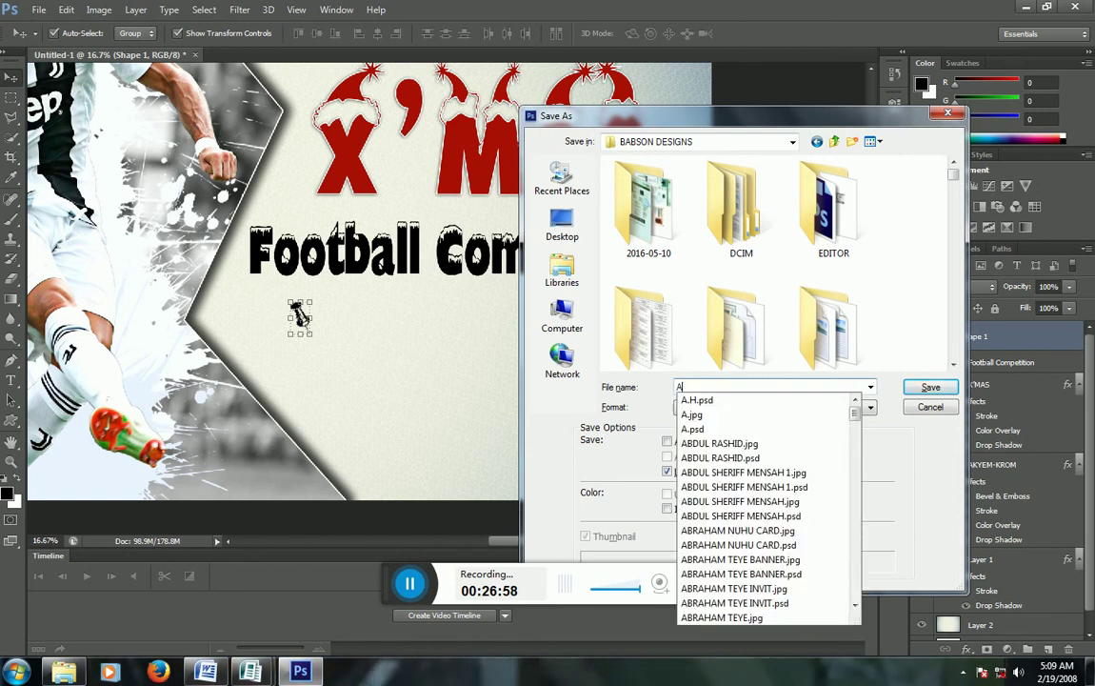
{"action": "type", "text": "KYEMKROM"}
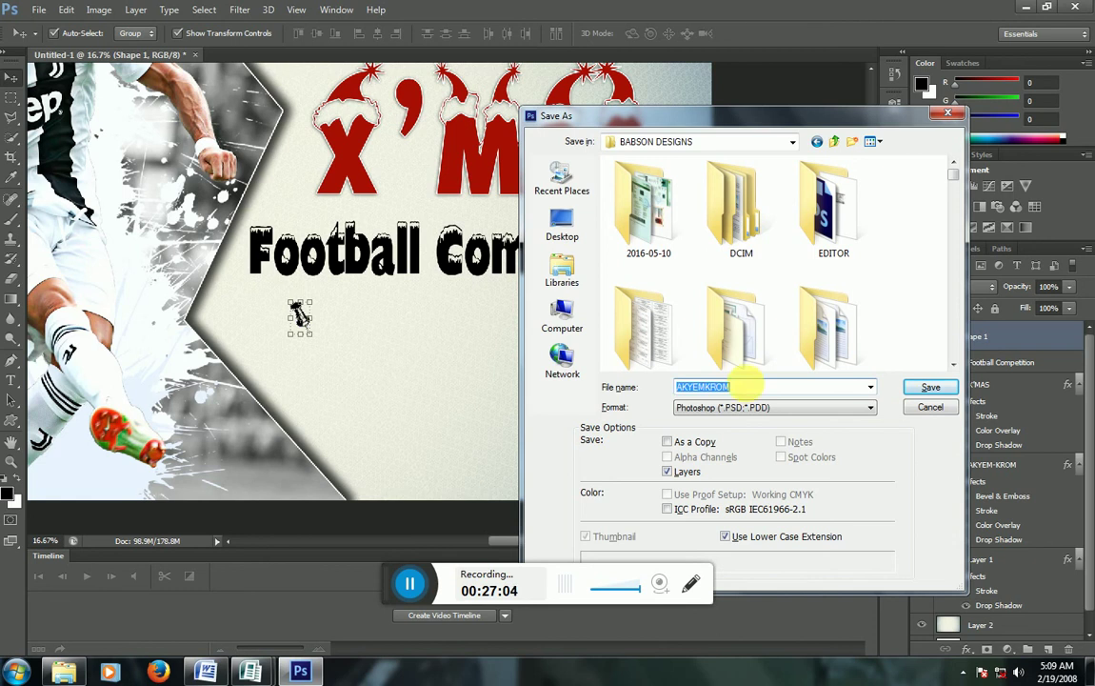
{"action": "key", "text": "Return"}
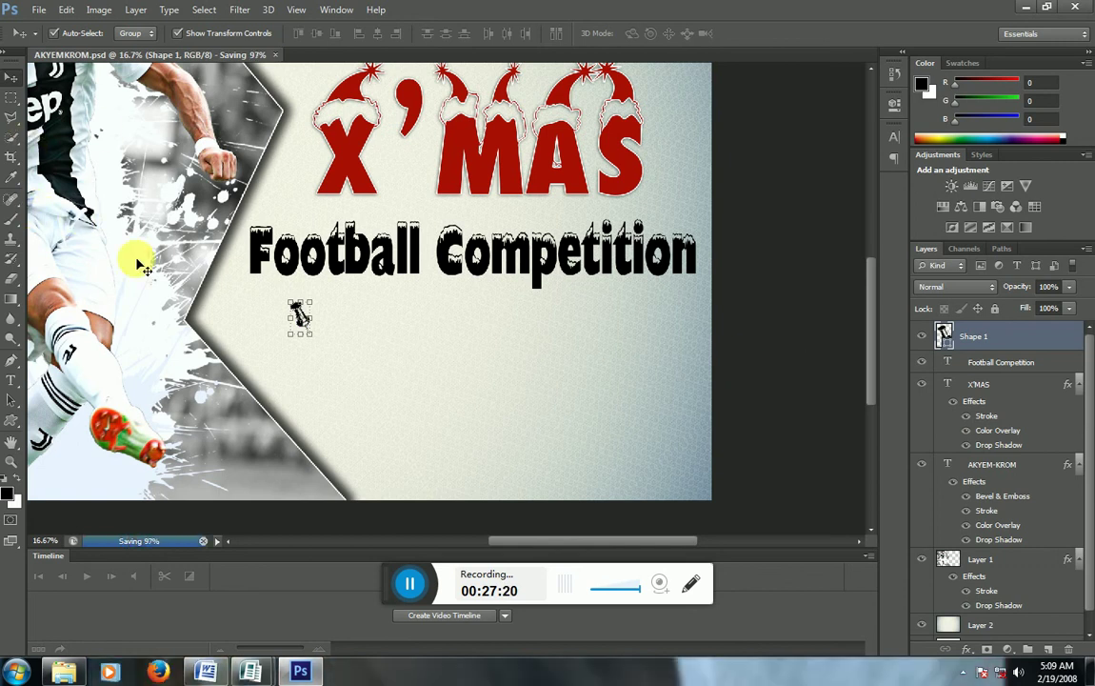
Free-transform the pin icon slightly left so it sits under the start of the title
{"action": "key", "text": "ctrl+t"}
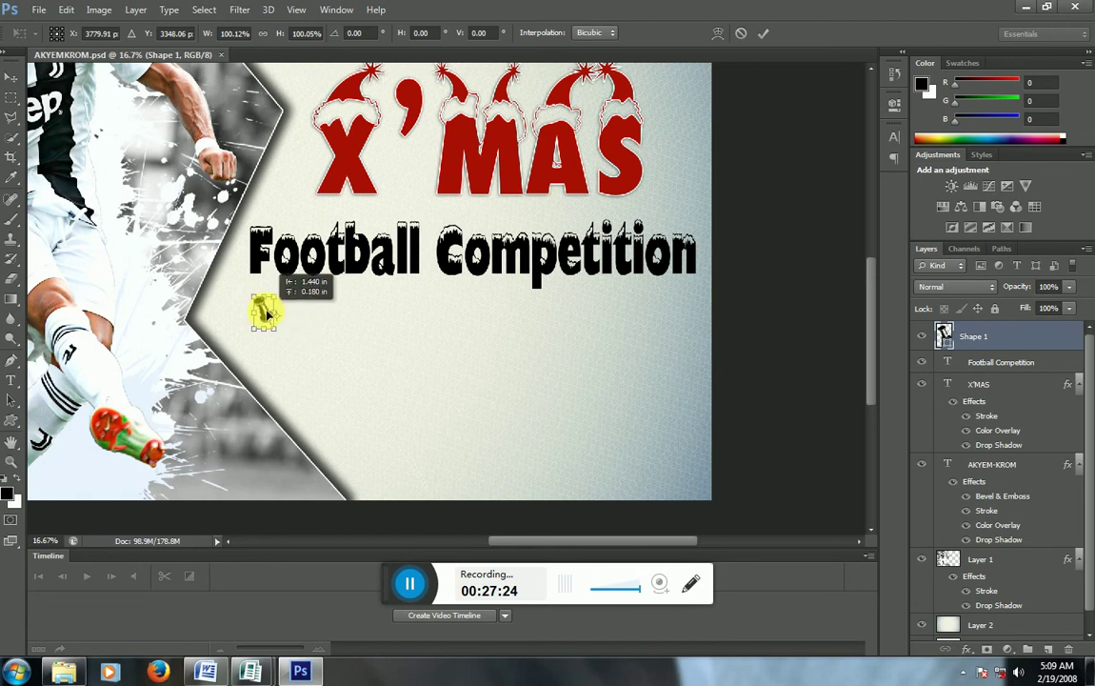
{"action": "left_click_drag", "start_coordinate": [303, 322], "coordinate": [267, 315]}
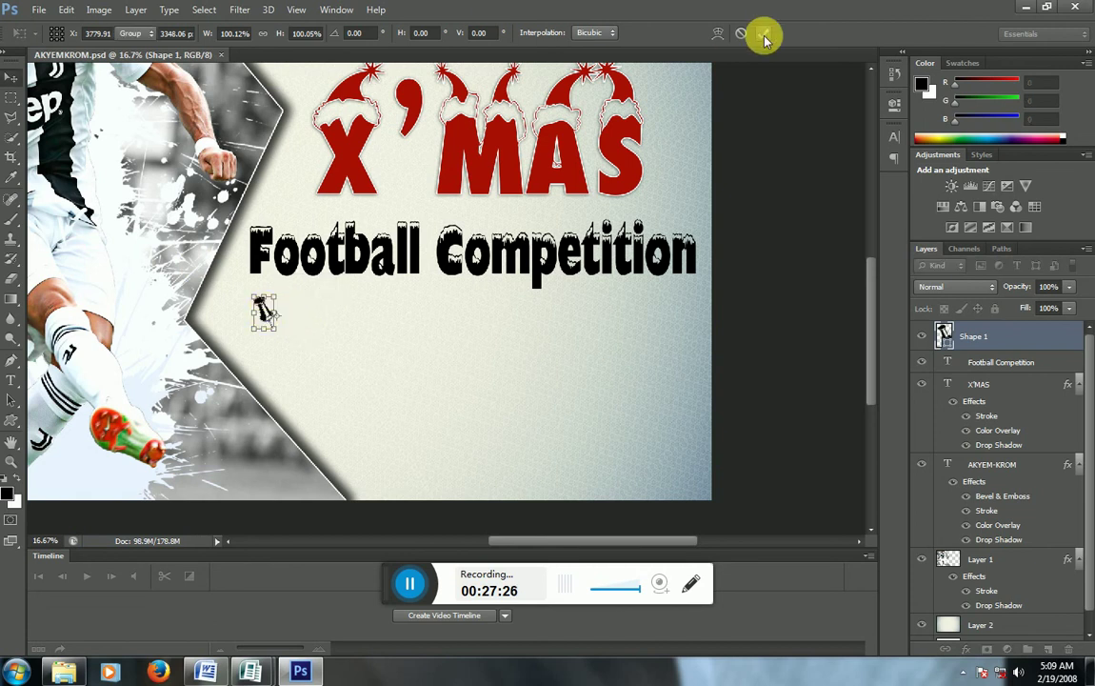
{"action": "left_click", "coordinate": [763, 33]}
{"action": "left_click", "coordinate": [38, 9]}
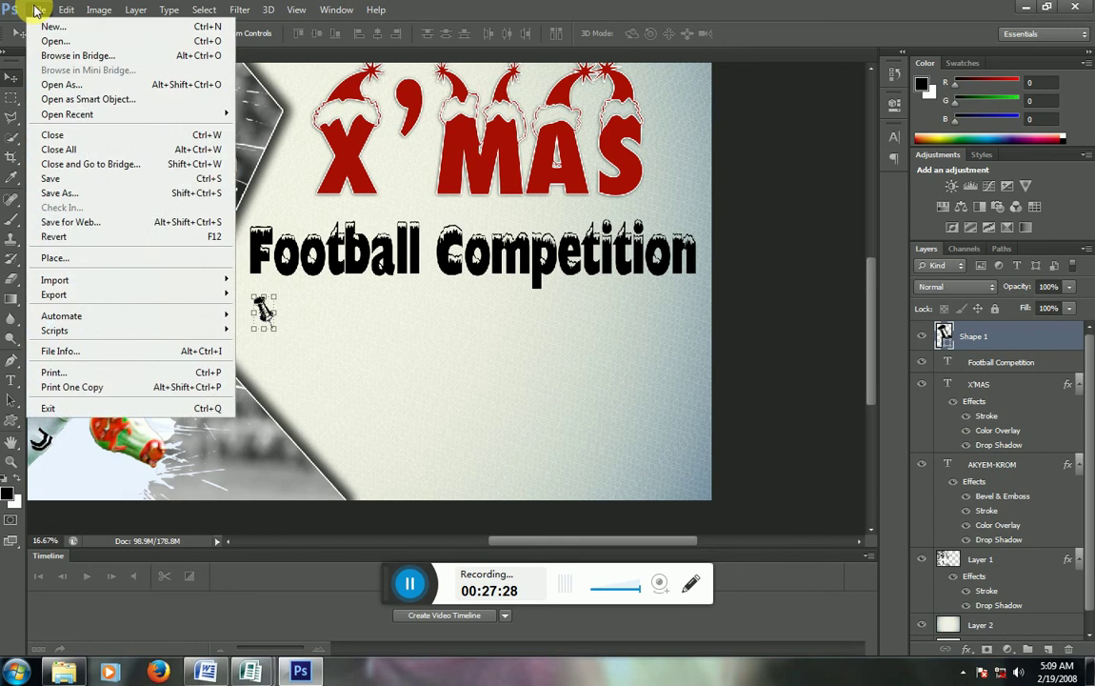
Browse File > Place to D:\PROGAMMES\design brushes and shapes, shown as medium thumbnails
{"action": "left_click", "coordinate": [116, 265]}
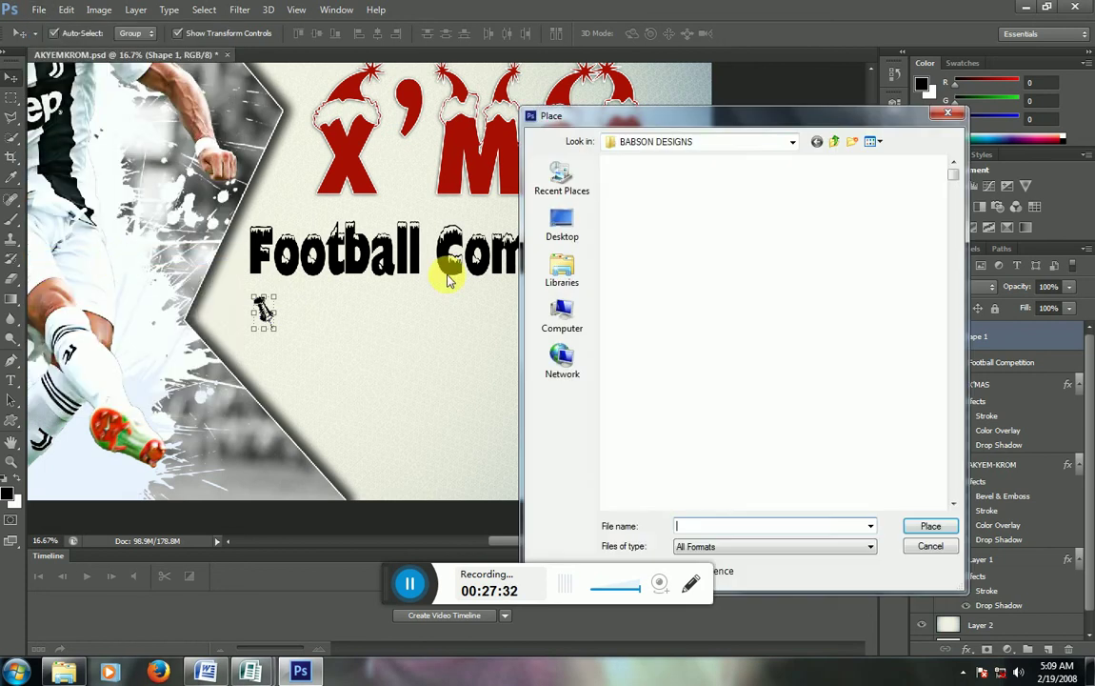
{"action": "left_click", "coordinate": [664, 141]}
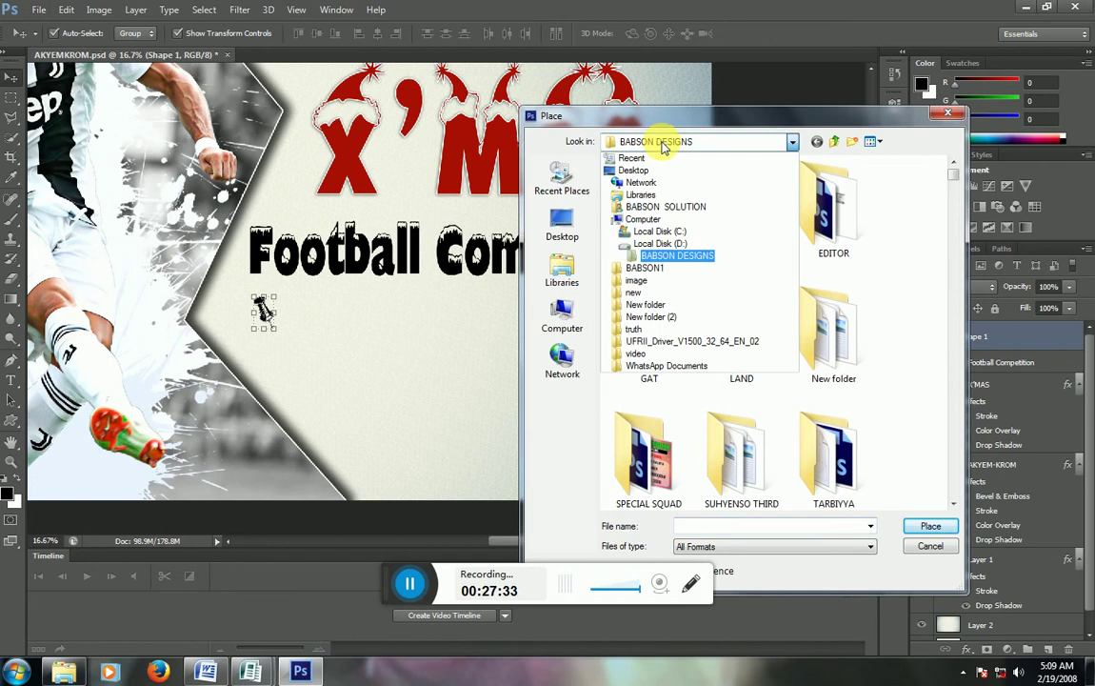
{"action": "left_click", "coordinate": [655, 238]}
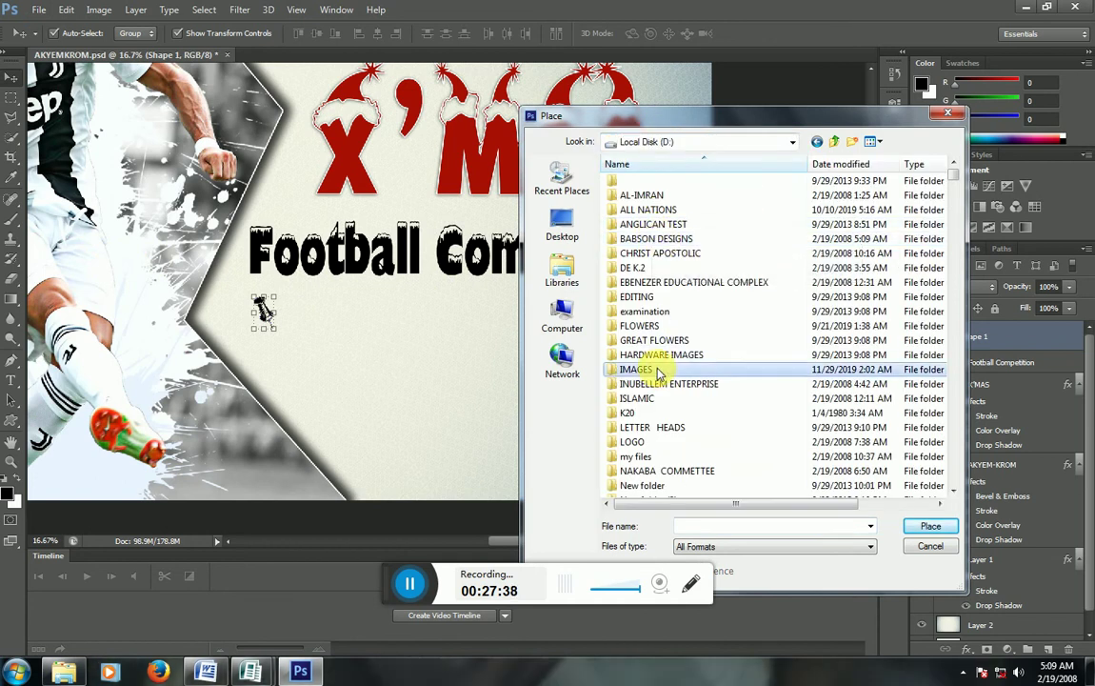
{"action": "scroll", "coordinate": [676, 322], "scroll_direction": "down", "scroll_amount": 1}
{"action": "scroll", "coordinate": [674, 326], "scroll_direction": "down", "scroll_amount": 1}
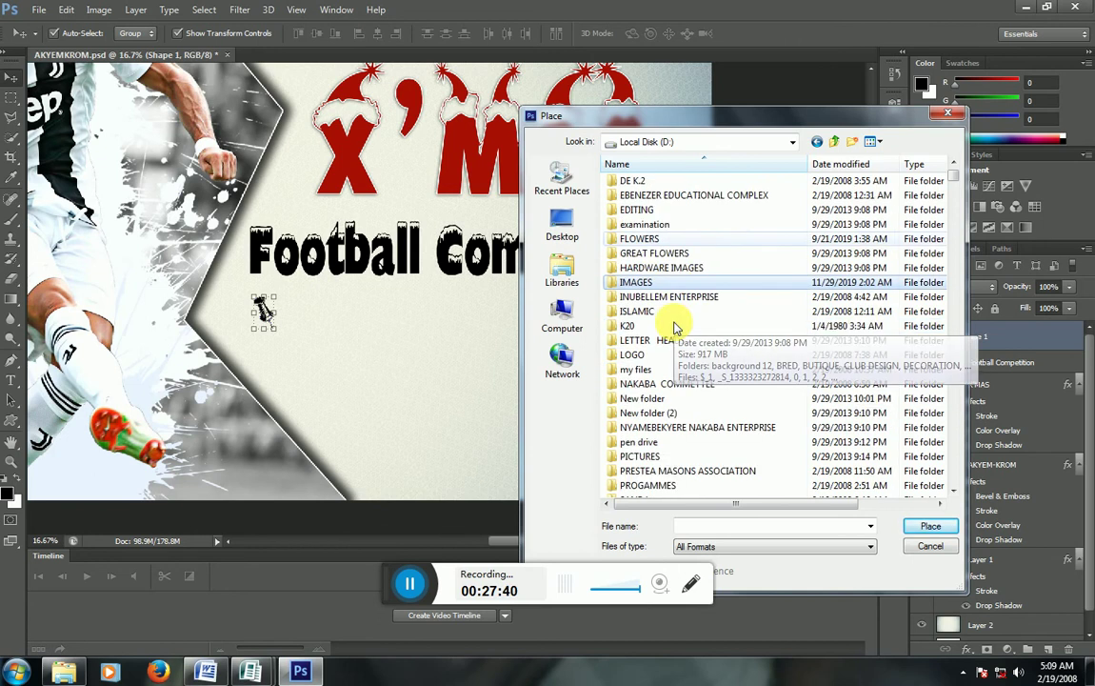
{"action": "scroll", "coordinate": [675, 327], "scroll_direction": "down", "scroll_amount": 3}
{"action": "scroll", "coordinate": [673, 325], "scroll_direction": "down", "scroll_amount": 2}
{"action": "scroll", "coordinate": [653, 320], "scroll_direction": "down", "scroll_amount": 1}
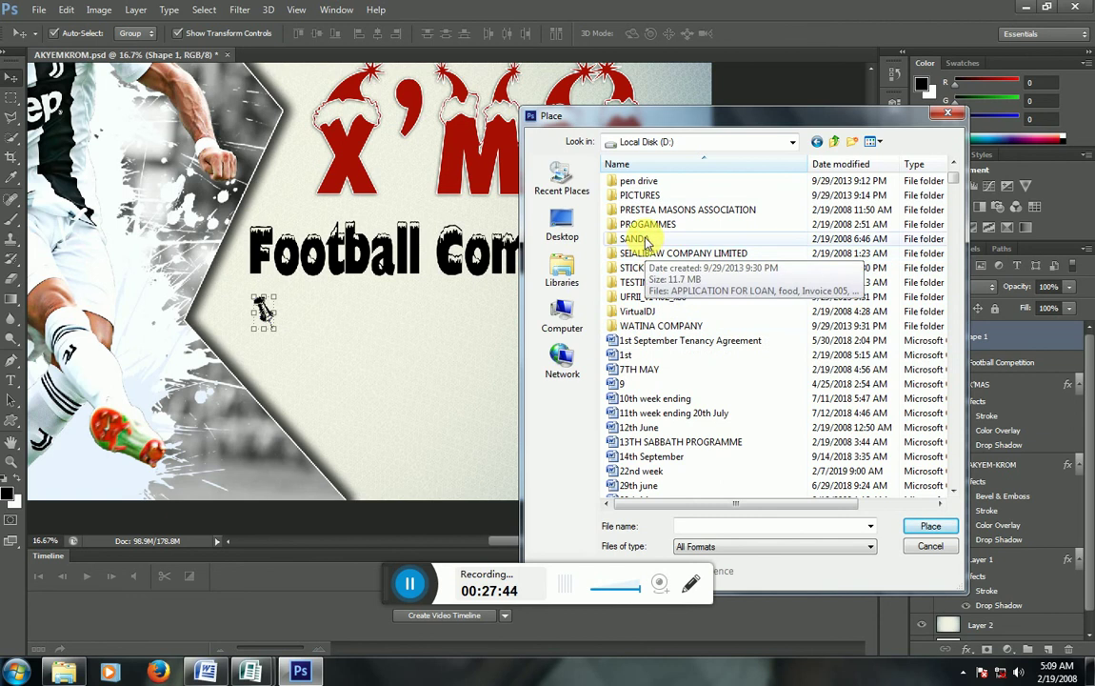
{"action": "double_click", "coordinate": [647, 224]}
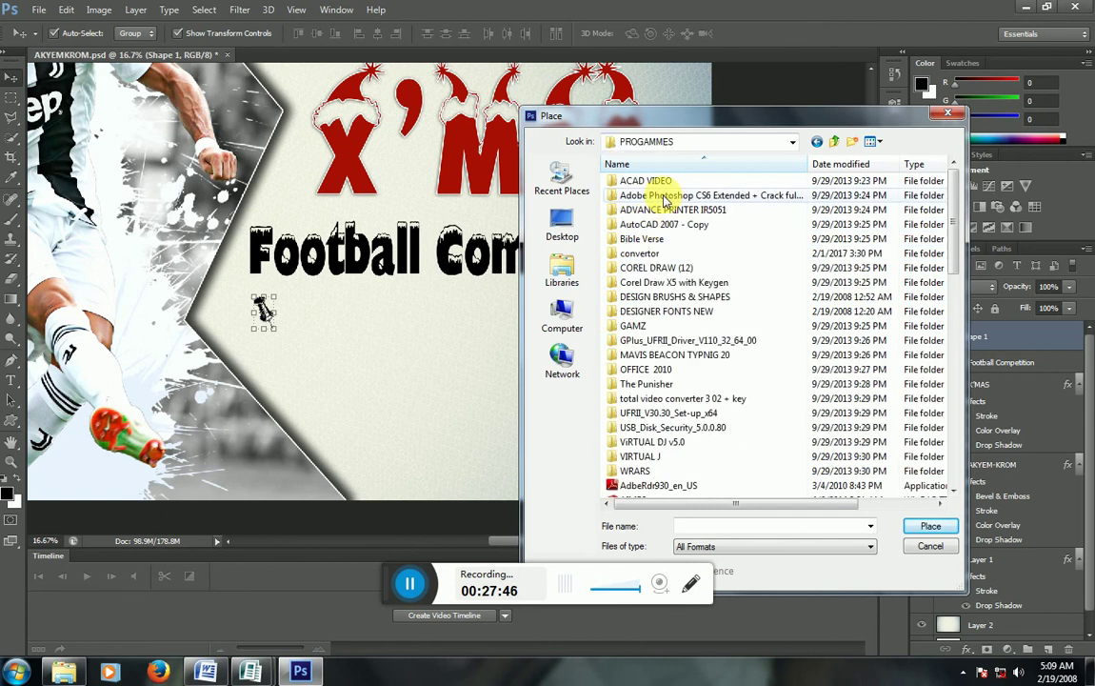
{"action": "double_click", "coordinate": [719, 301]}
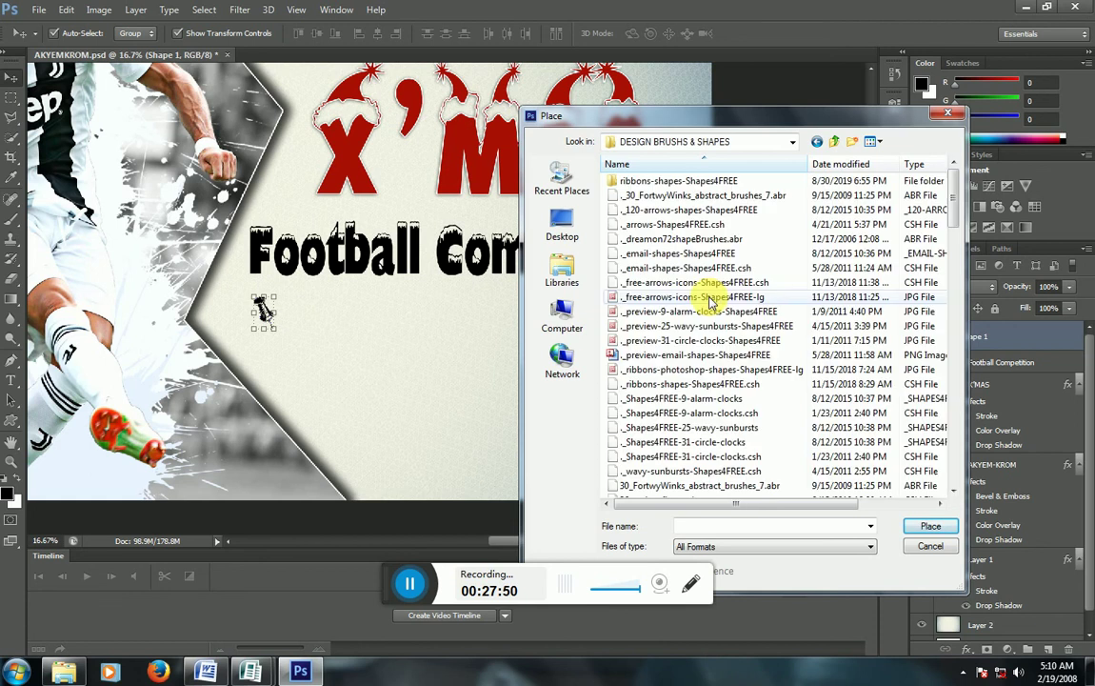
{"action": "left_click", "coordinate": [876, 143]}
{"action": "left_click", "coordinate": [901, 196]}
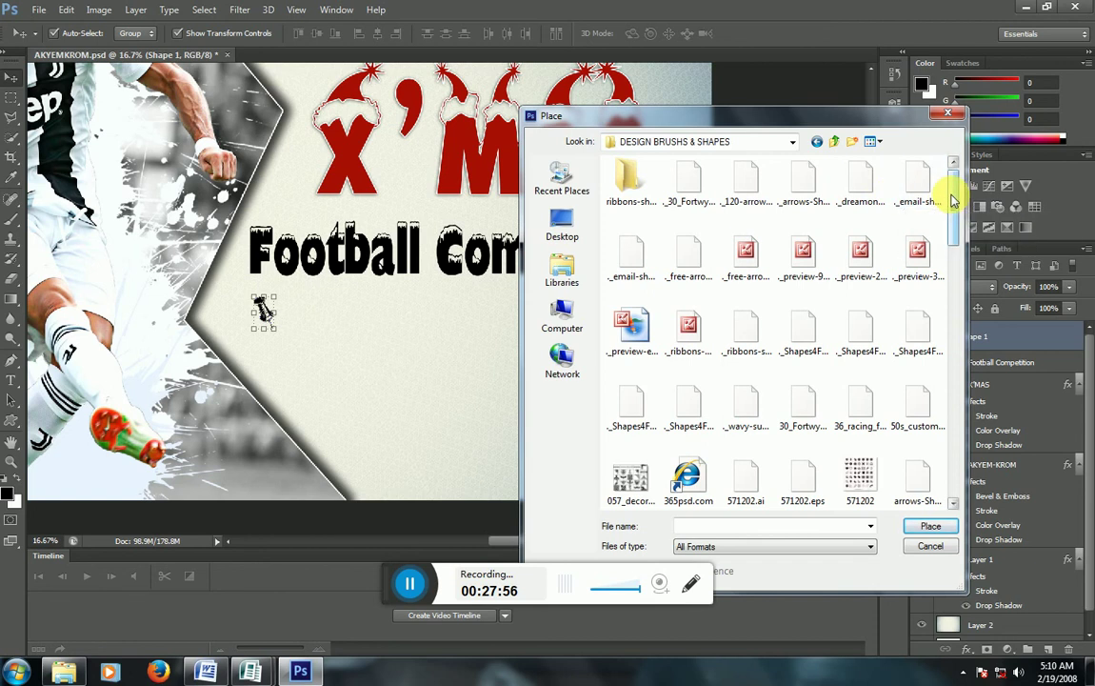
{"action": "left_click_drag", "start_coordinate": [953, 200], "coordinate": [958, 301]}
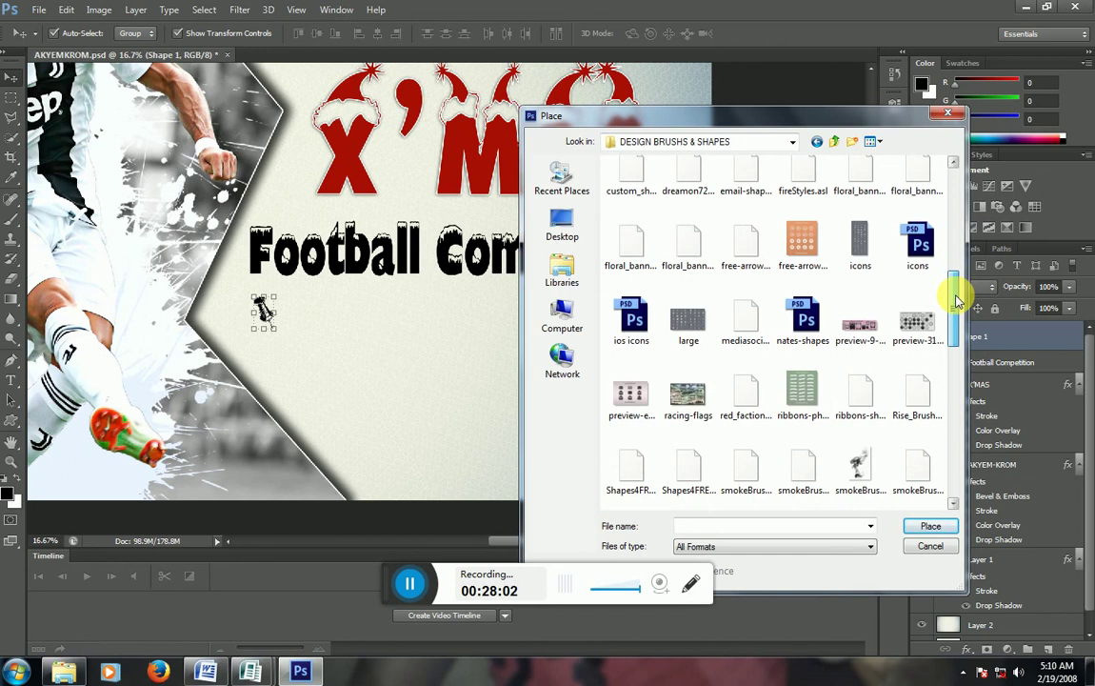
{"action": "left_click_drag", "start_coordinate": [958, 301], "coordinate": [957, 449]}
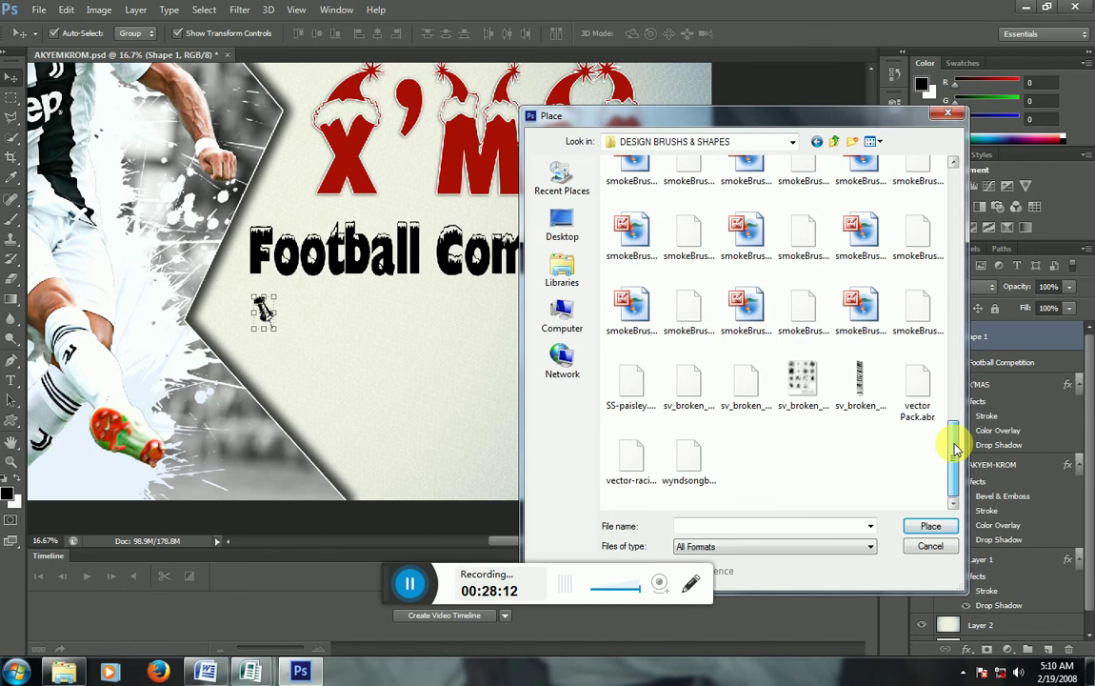
{"action": "left_click_drag", "start_coordinate": [956, 437], "coordinate": [954, 363]}
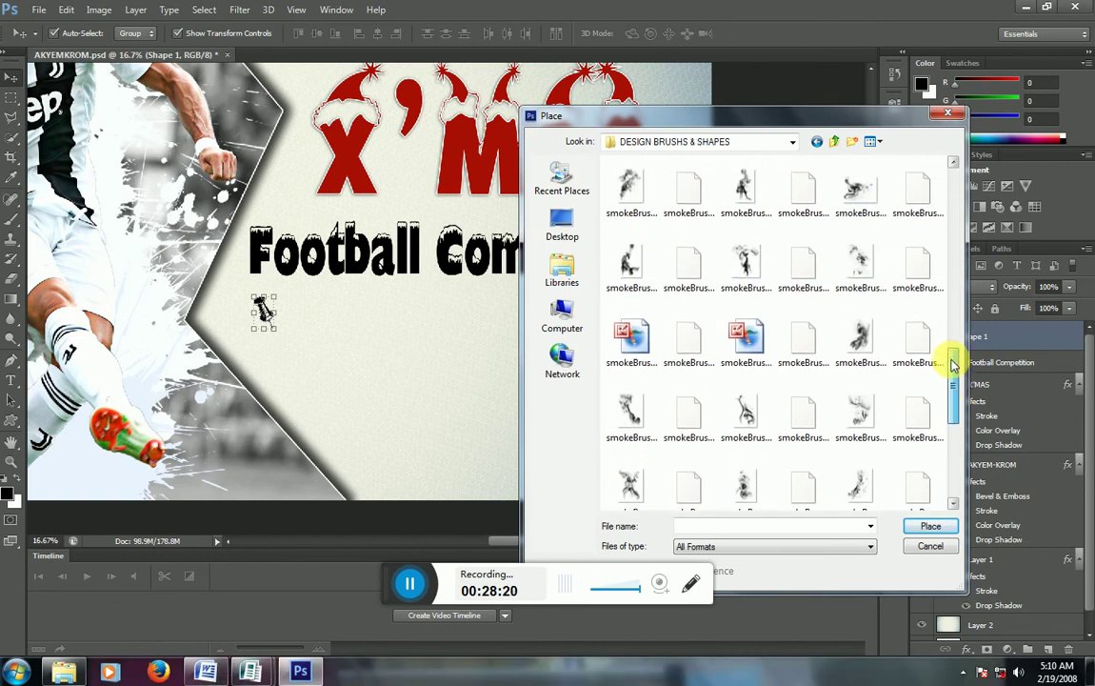
{"action": "left_click_drag", "start_coordinate": [954, 364], "coordinate": [954, 181]}
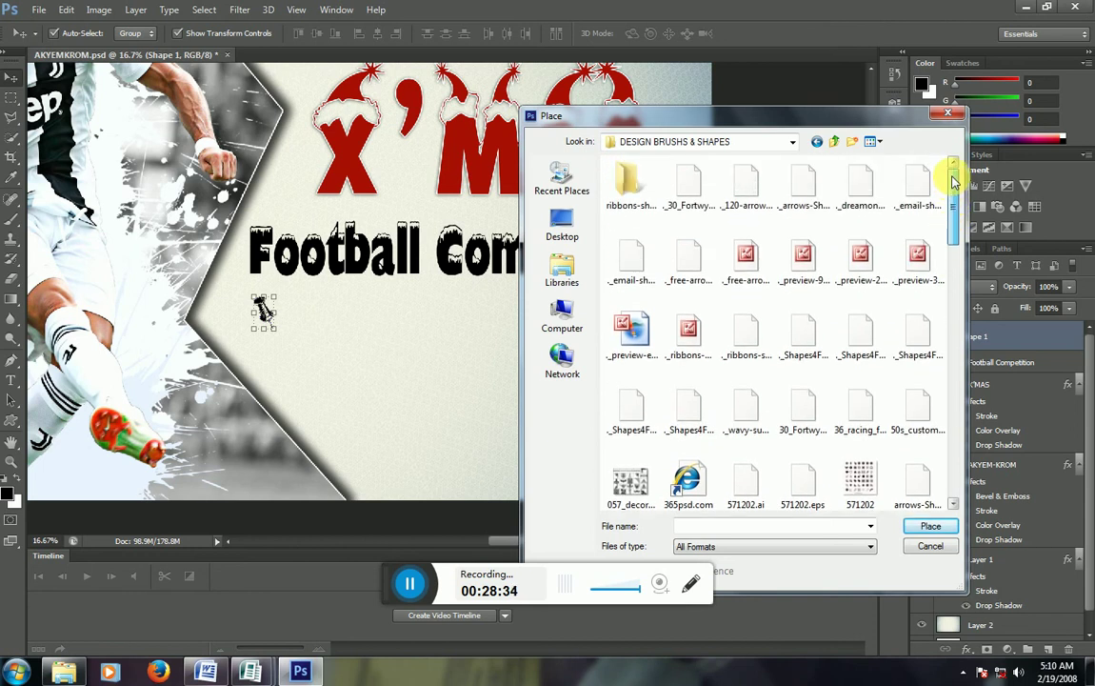
Look through the ribbons subfolder, back out to BABSON DESIGNS and cancel without placing anything
{"action": "double_click", "coordinate": [629, 181]}
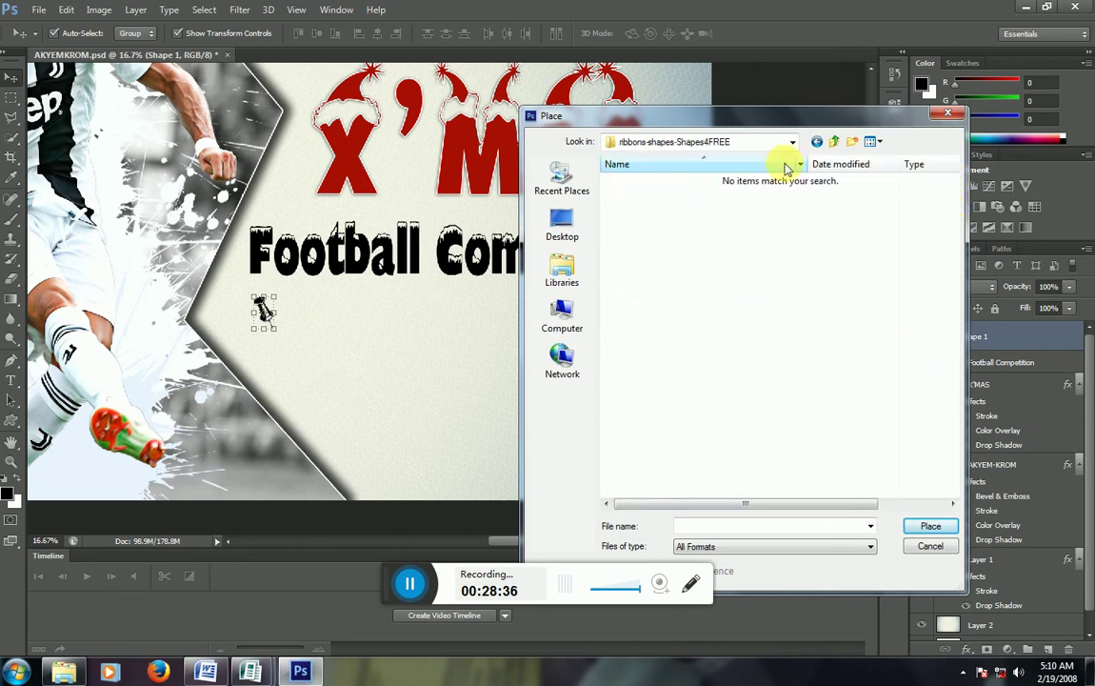
{"action": "left_click", "coordinate": [816, 141]}
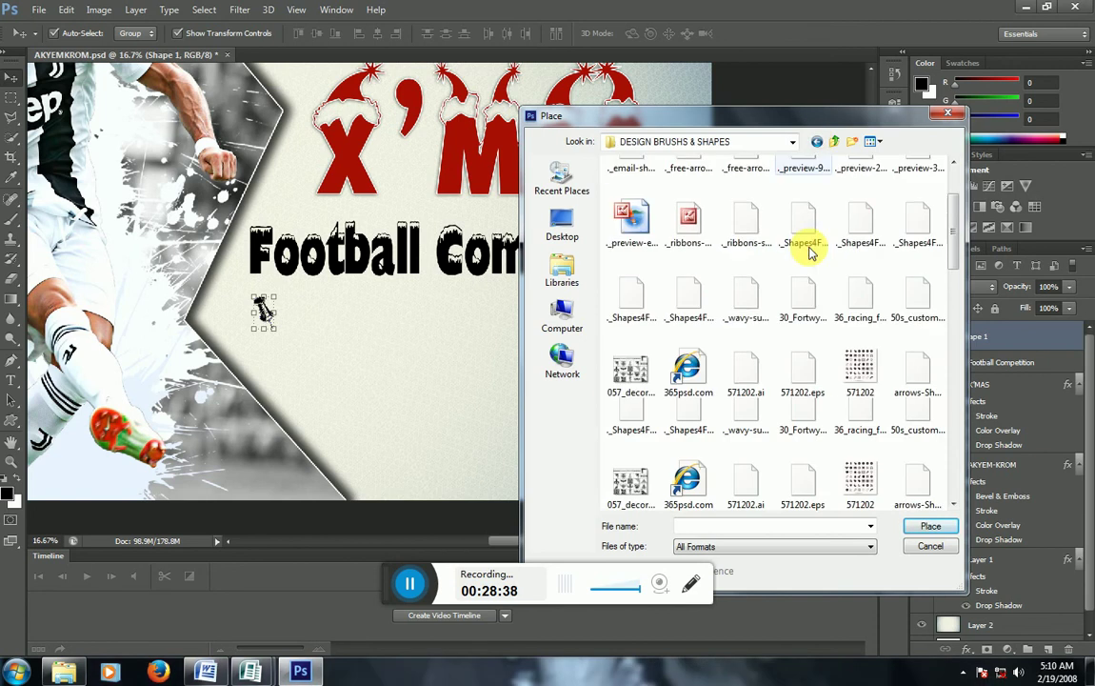
{"action": "scroll", "coordinate": [810, 252], "scroll_direction": "down", "scroll_amount": 2}
{"action": "scroll", "coordinate": [810, 252], "scroll_direction": "down", "scroll_amount": 2}
{"action": "scroll", "coordinate": [810, 253], "scroll_direction": "down", "scroll_amount": 2}
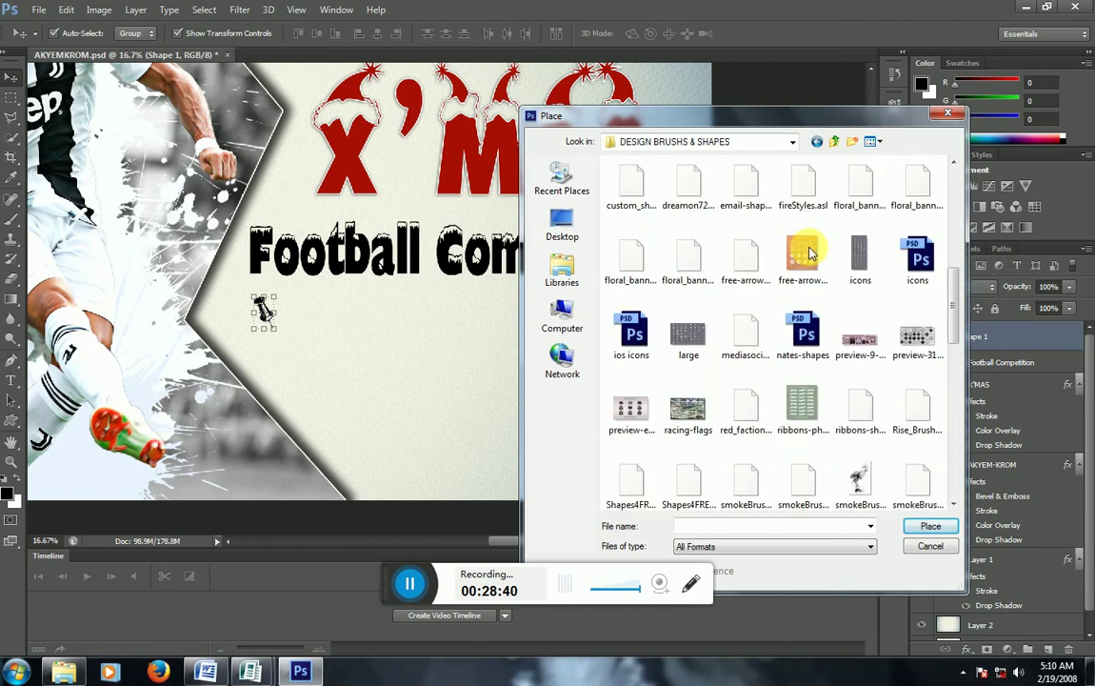
{"action": "scroll", "coordinate": [810, 253], "scroll_direction": "down", "scroll_amount": 2}
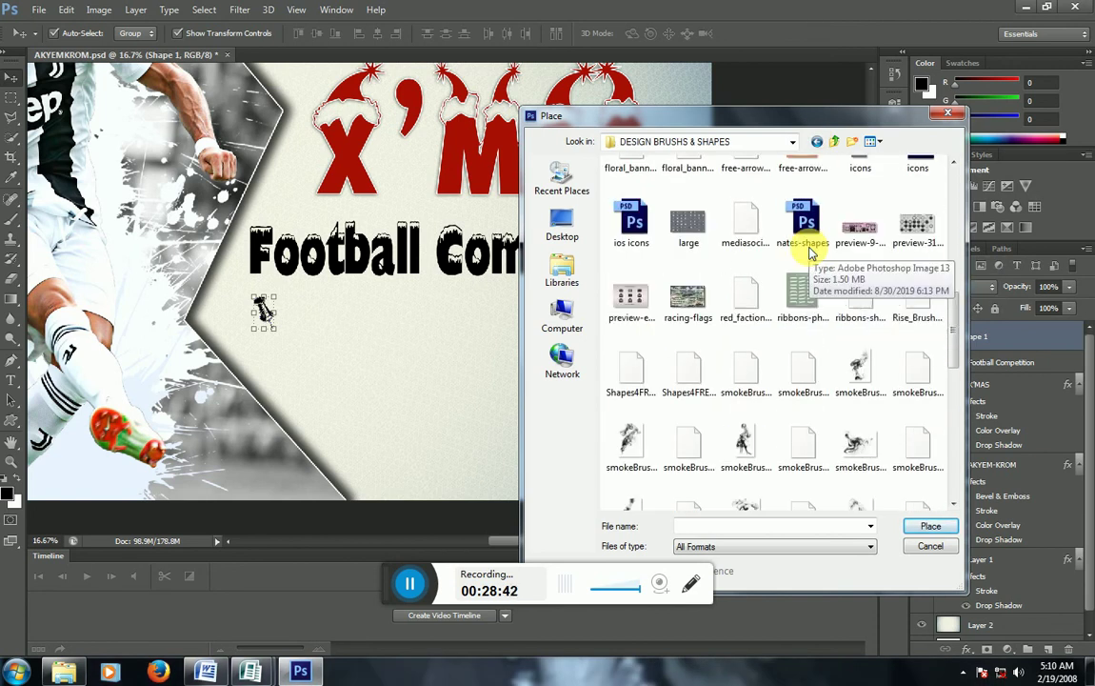
{"action": "scroll", "coordinate": [809, 252], "scroll_direction": "down", "scroll_amount": 2}
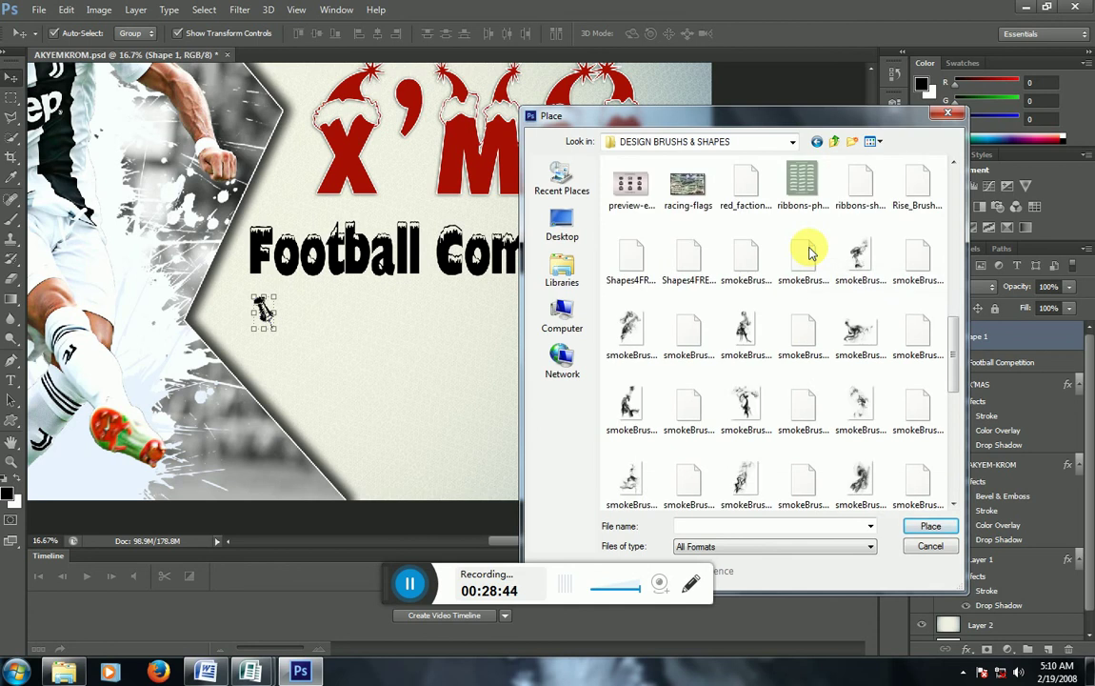
{"action": "scroll", "coordinate": [809, 253], "scroll_direction": "down", "scroll_amount": 2}
{"action": "scroll", "coordinate": [809, 253], "scroll_direction": "down", "scroll_amount": 2}
{"action": "scroll", "coordinate": [810, 252], "scroll_direction": "down", "scroll_amount": 2}
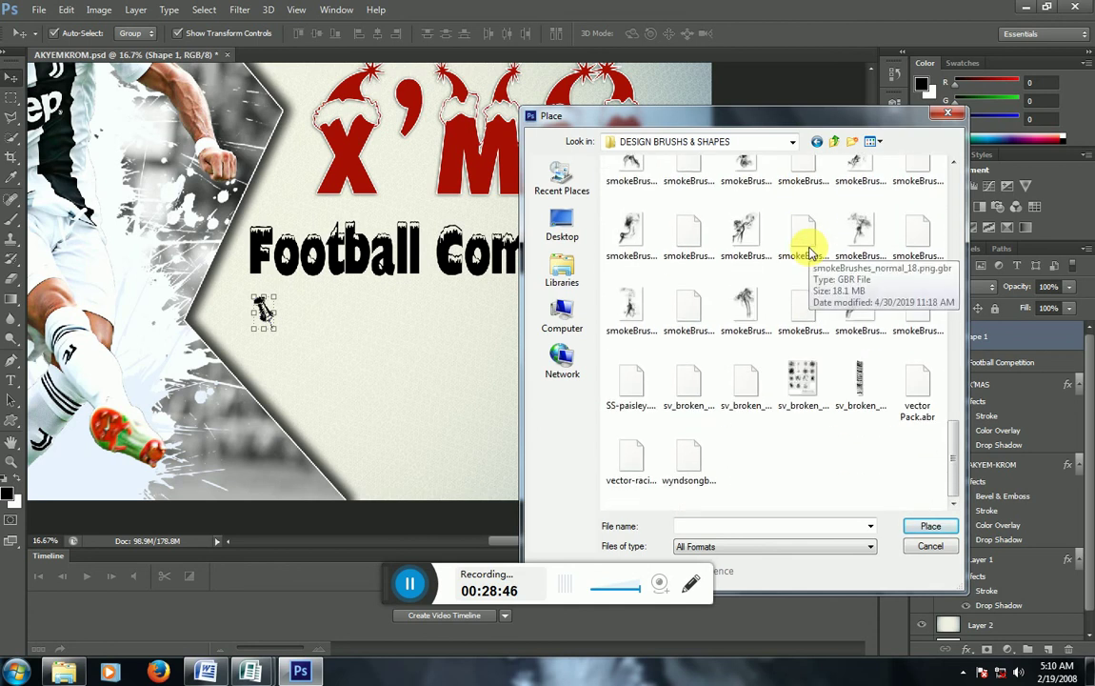
{"action": "left_click", "coordinate": [816, 141]}
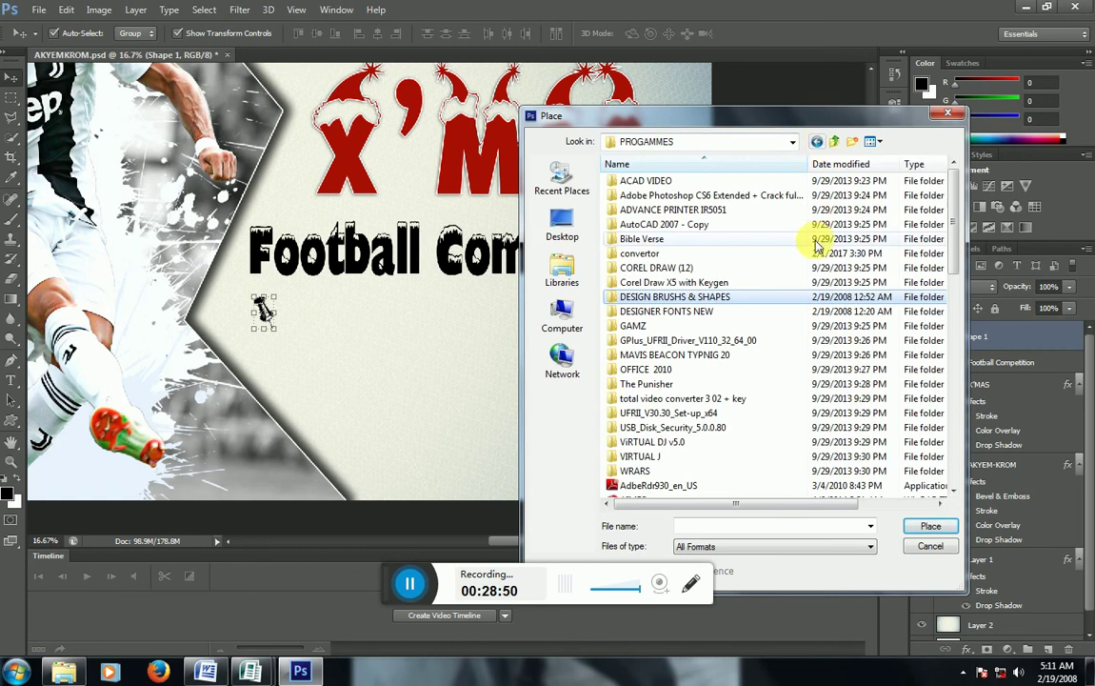
{"action": "scroll", "coordinate": [773, 279], "scroll_direction": "down", "scroll_amount": 3}
{"action": "scroll", "coordinate": [772, 281], "scroll_direction": "down", "scroll_amount": 1}
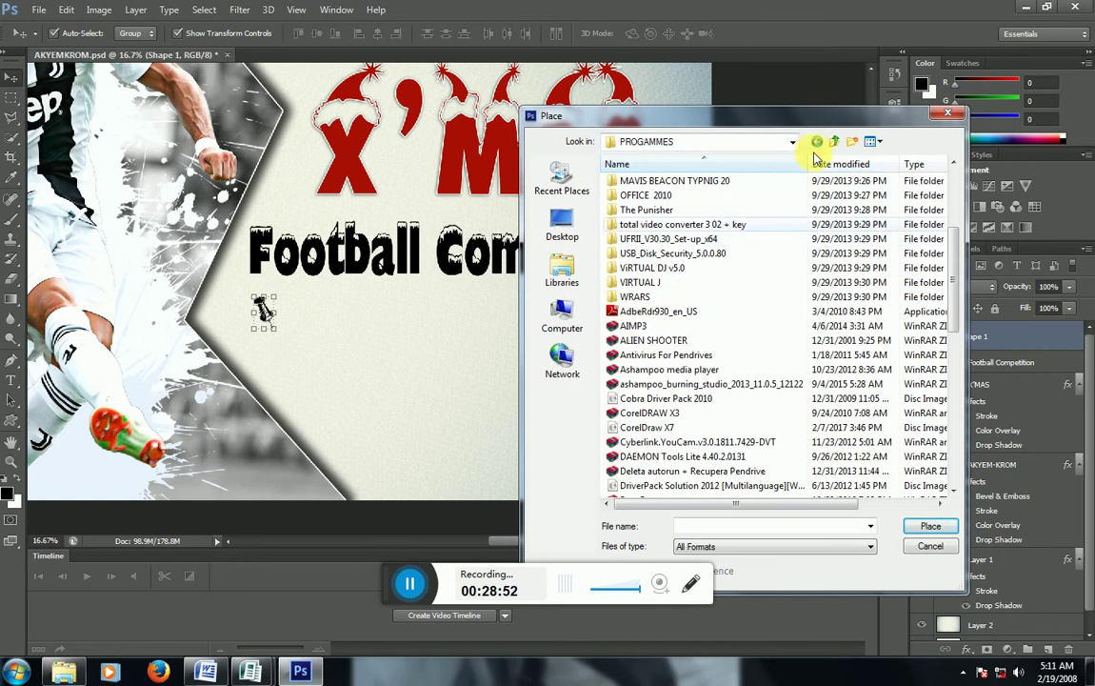
{"action": "left_click", "coordinate": [816, 142]}
{"action": "left_click", "coordinate": [816, 142]}
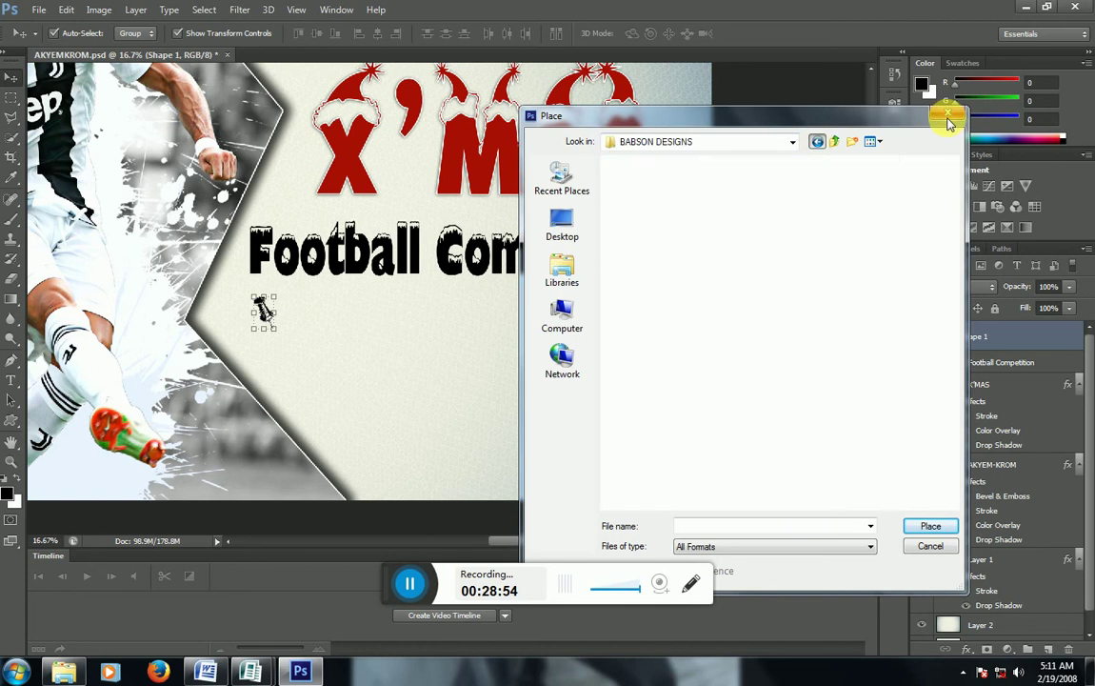
{"action": "left_click", "coordinate": [947, 113]}
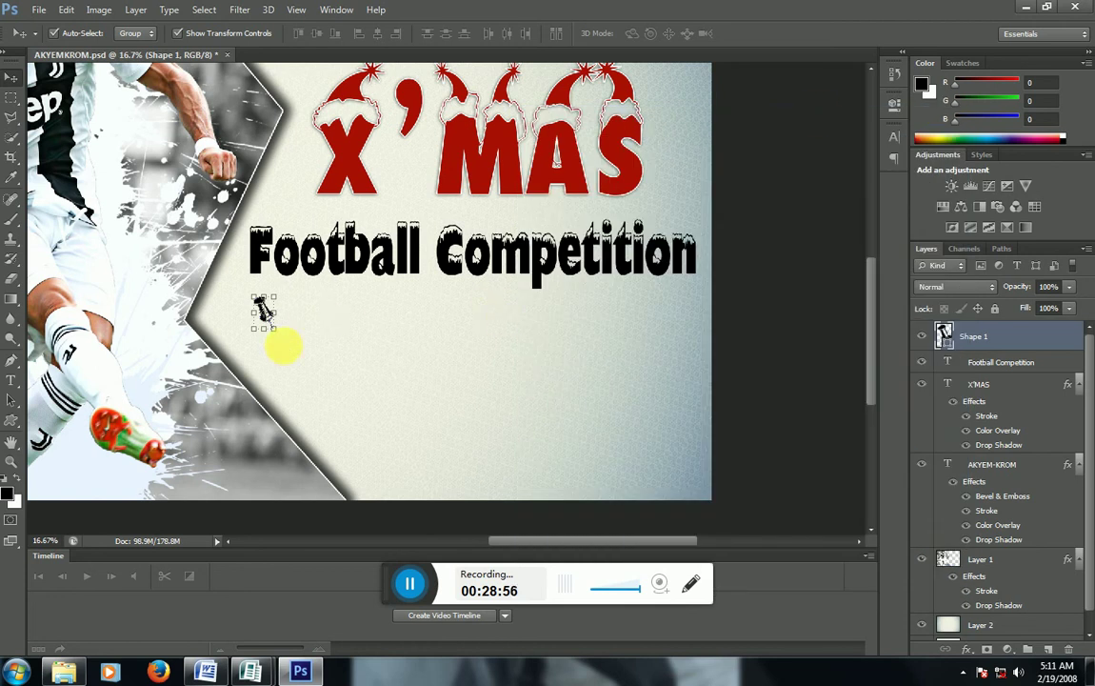
Enlarge the pushpin icon to about 150% width and commit the transform
{"action": "left_click_drag", "start_coordinate": [275, 330], "coordinate": [286, 337]}
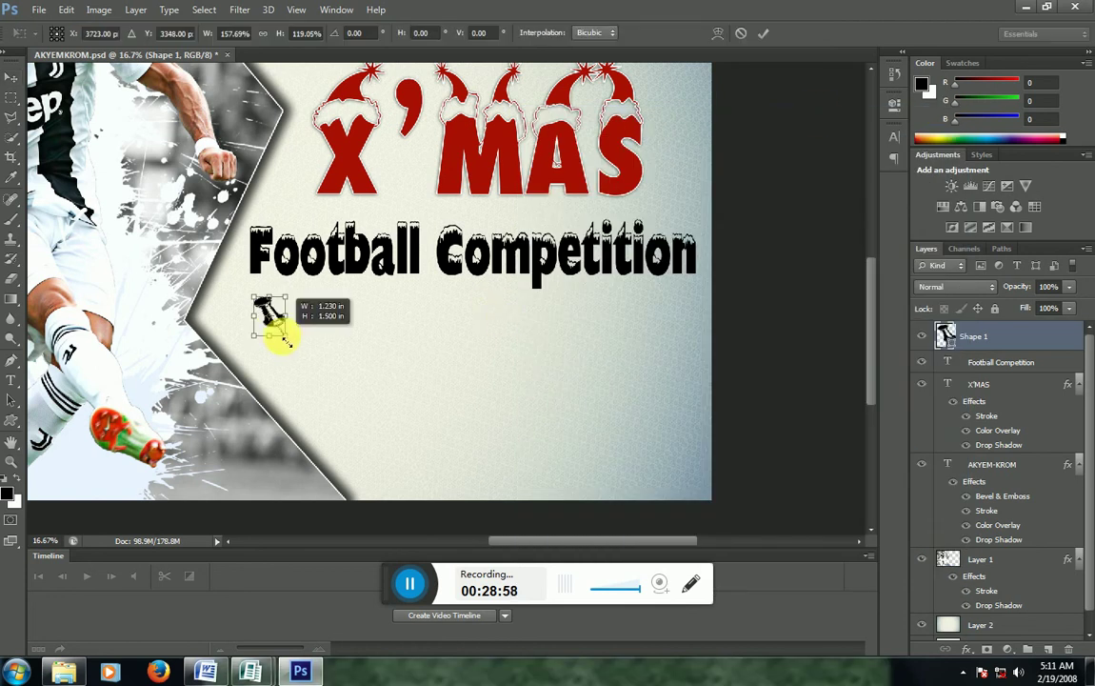
{"action": "left_click", "coordinate": [763, 33]}
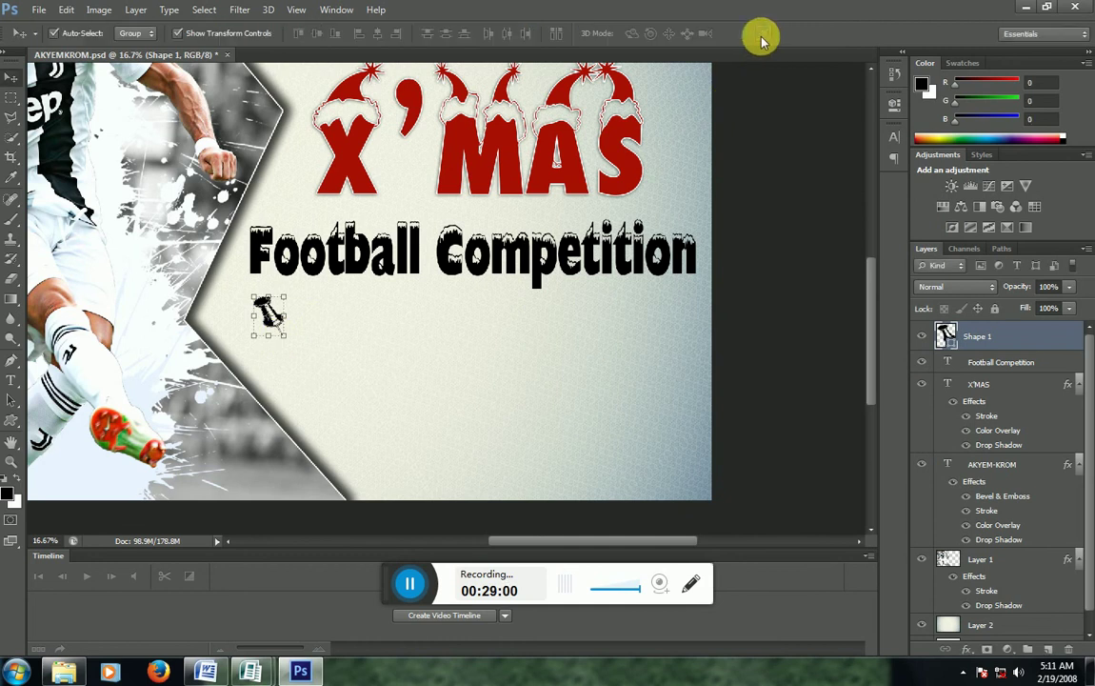
{"action": "left_click", "coordinate": [12, 383]}
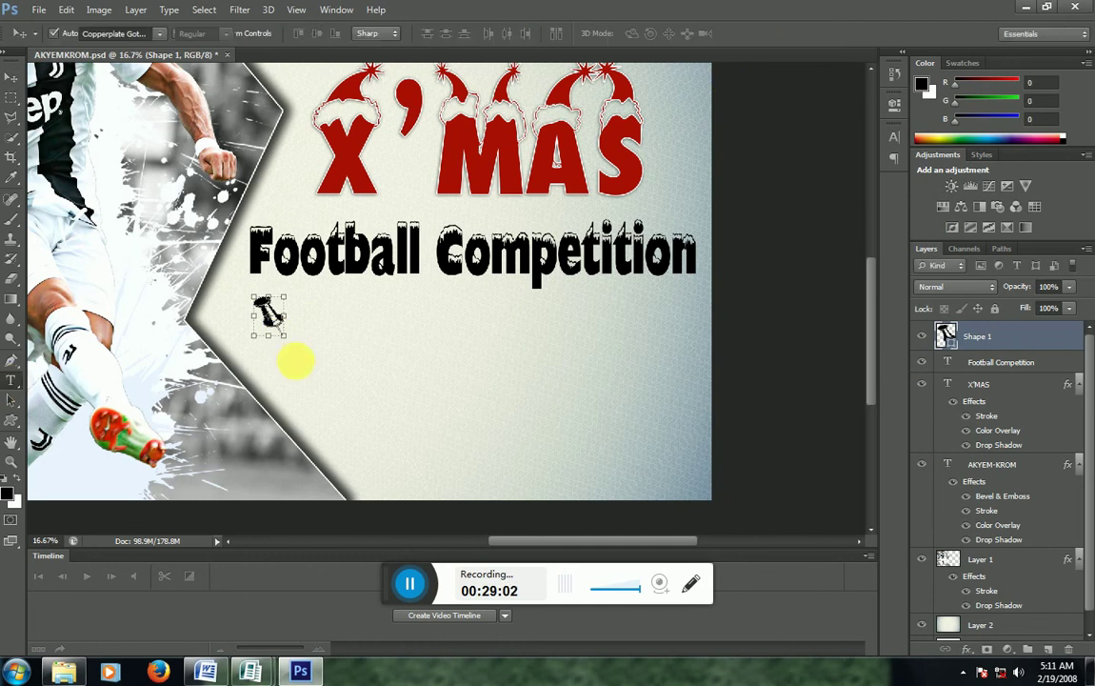
Type the date line 'On 24th to 27th December, 2019' beside the pushpin
{"action": "left_click", "coordinate": [318, 326]}
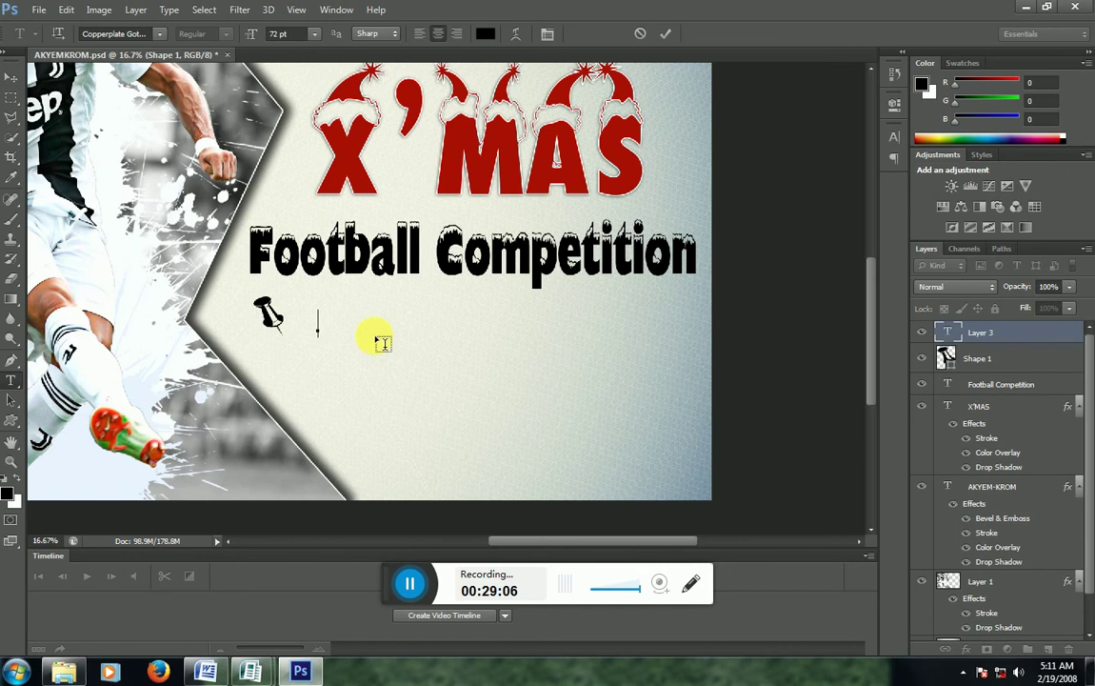
{"action": "type", "text": "oN"}
{"action": "key", "text": "BackSpace"}
{"action": "key", "text": "BackSpace"}
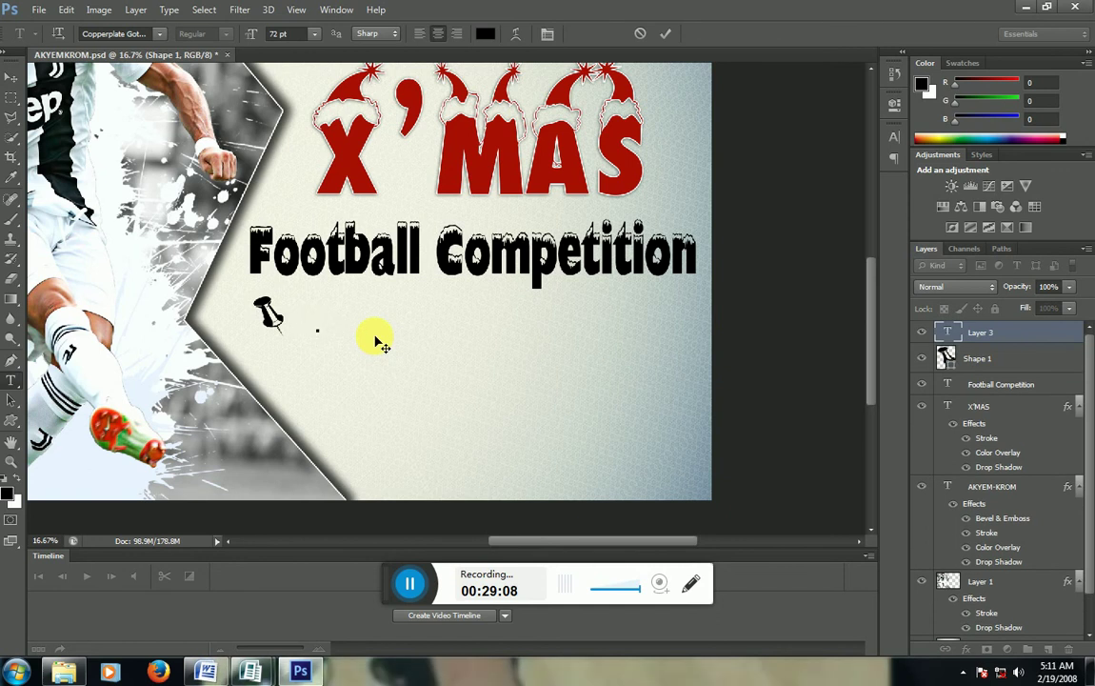
{"action": "type", "text": "QN"}
{"action": "type", "text": " 24"}
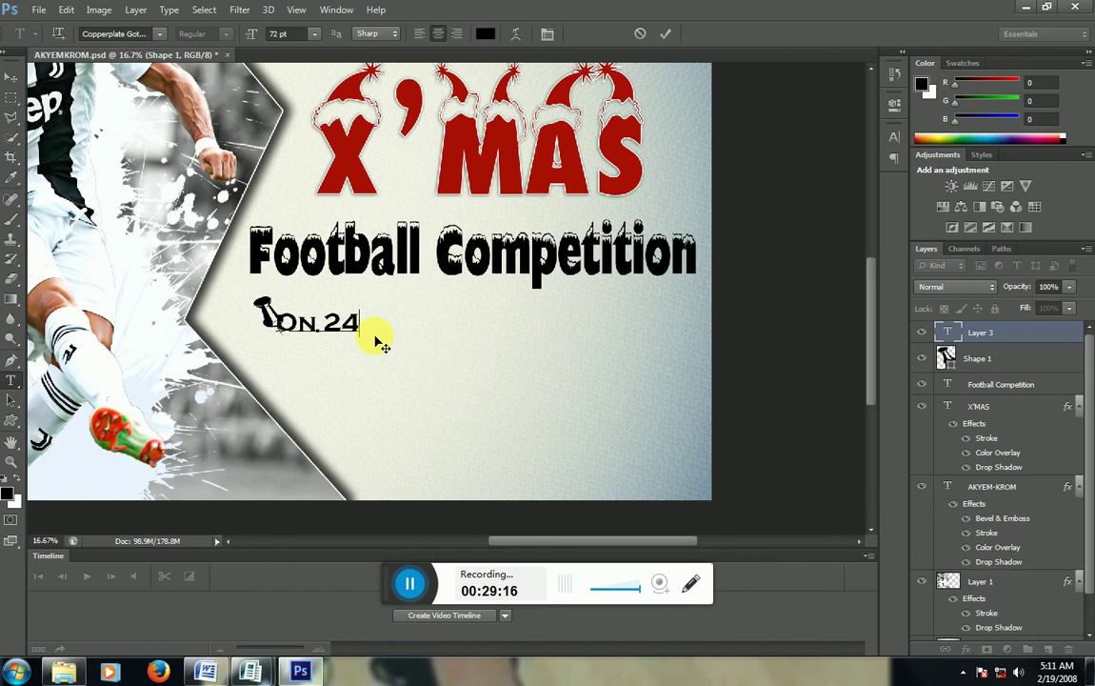
{"action": "type", "text": "th"}
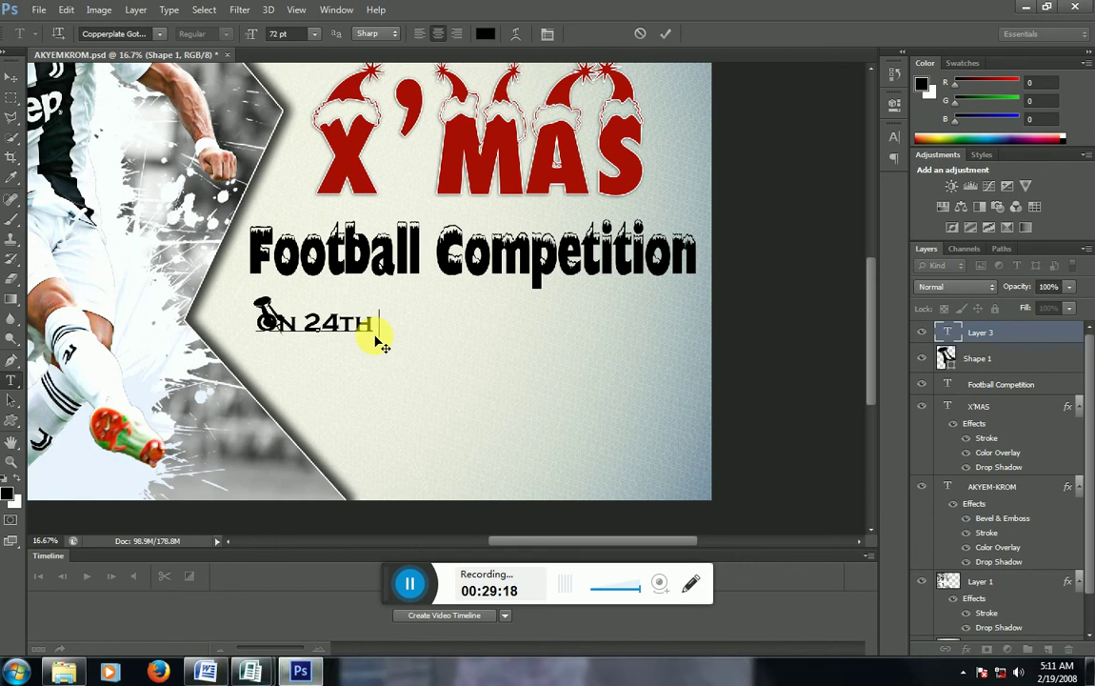
{"action": "type", "text": " To"}
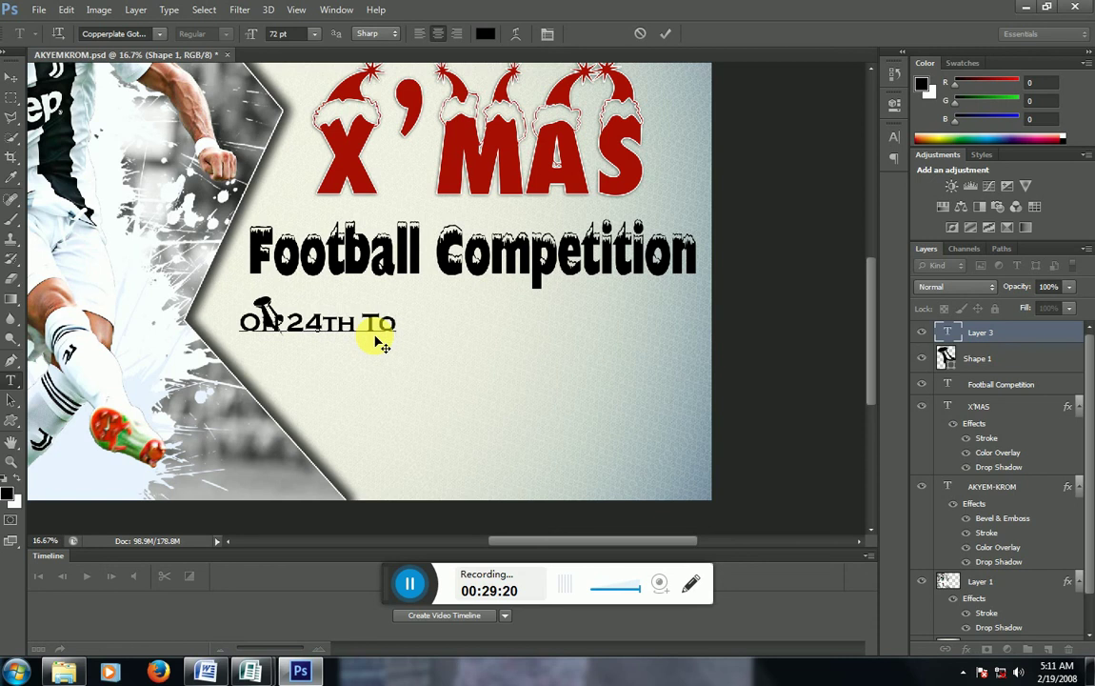
{"action": "key", "text": "BackSpace"}
{"action": "type", "text": "o"}
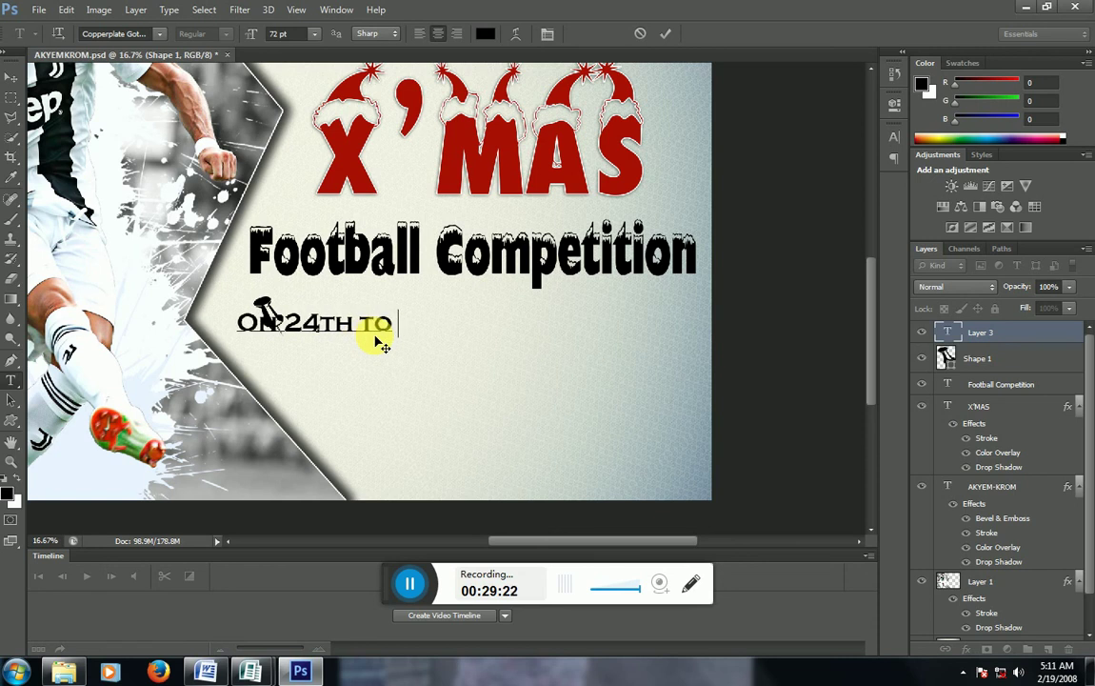
{"action": "type", "text": " 27"}
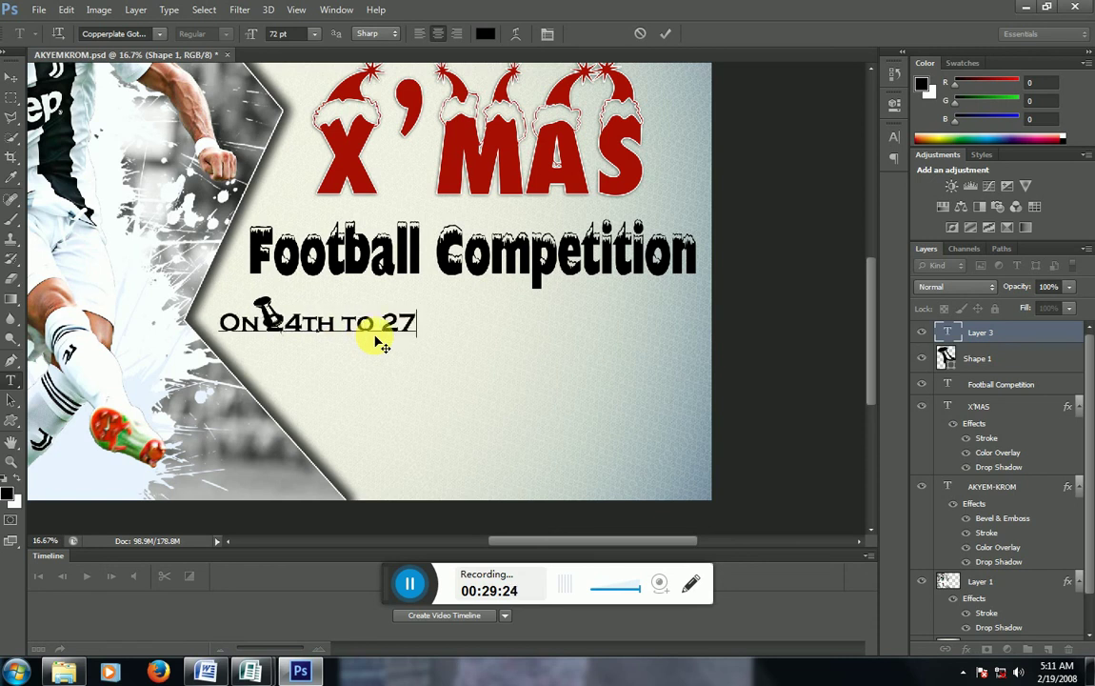
{"action": "type", "text": "th Dece"}
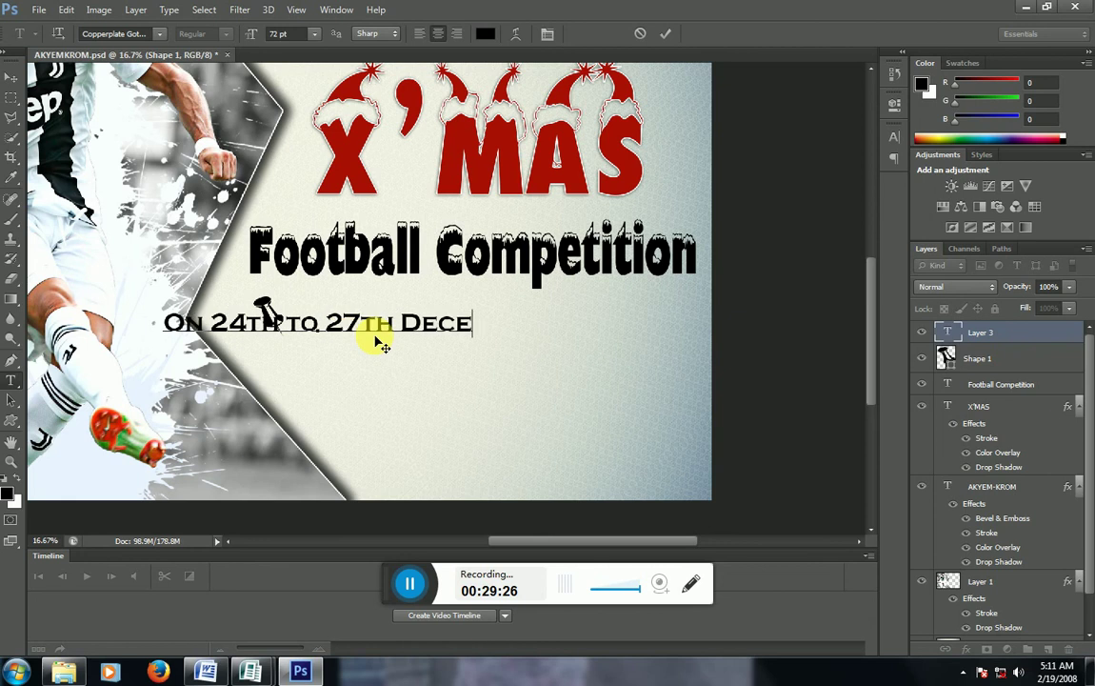
{"action": "type", "text": "mber, "}
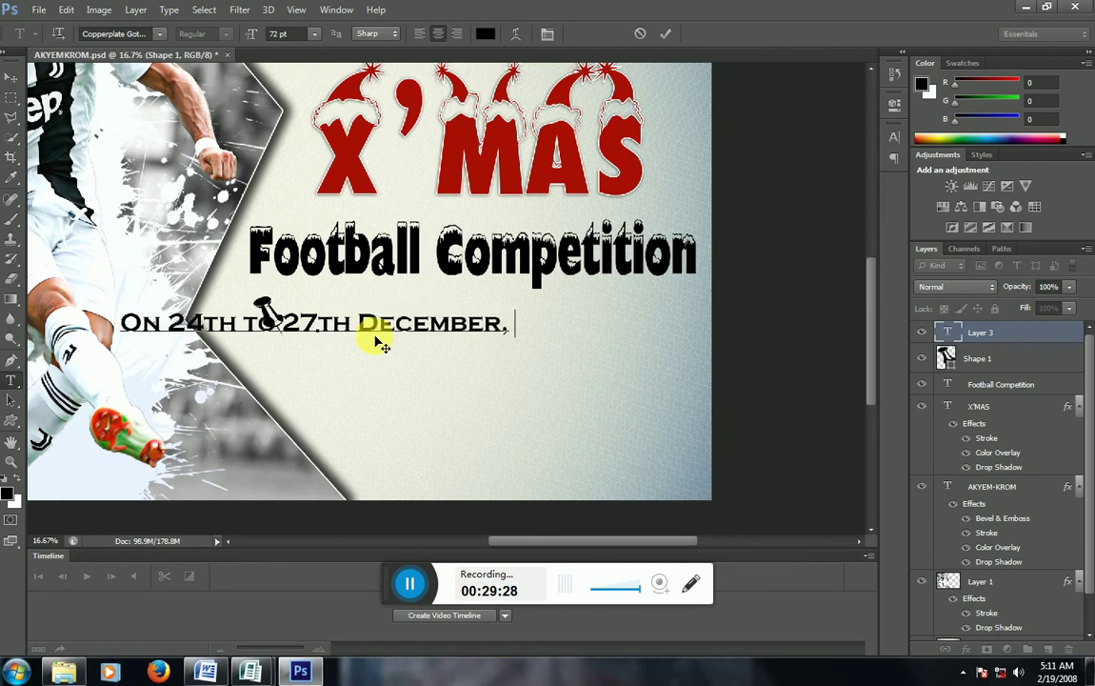
{"action": "type", "text": "2019"}
Select the whole date line and set its font to Calibri
{"action": "key", "text": "ctrl+a"}
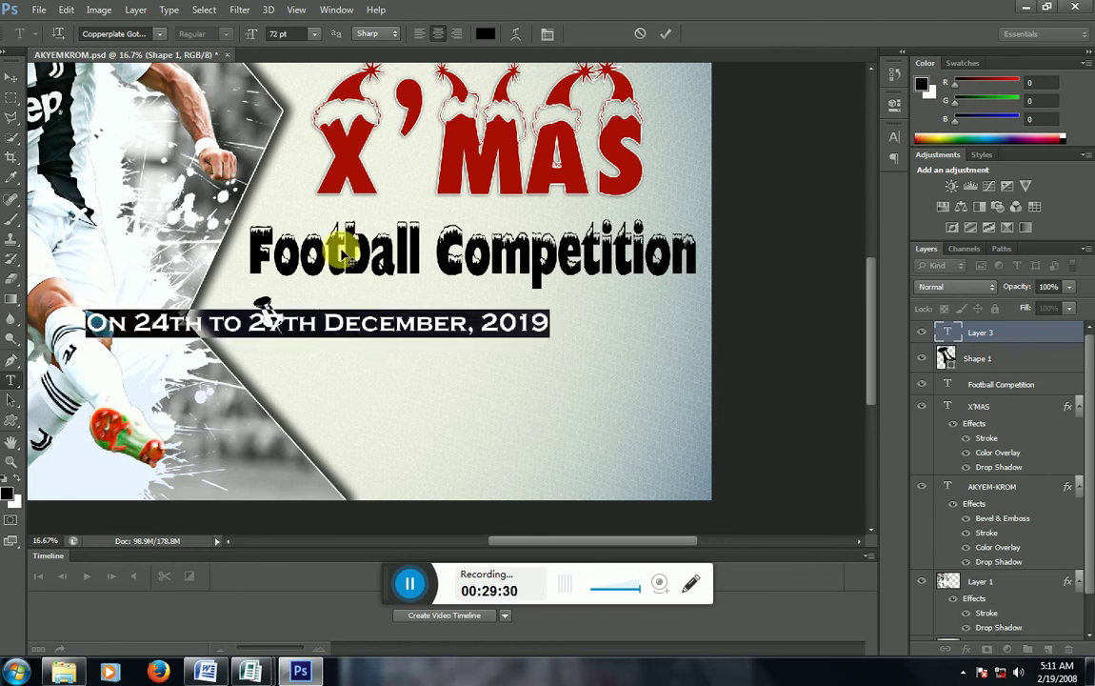
{"action": "left_click", "coordinate": [103, 33]}
{"action": "type", "text": "c"}
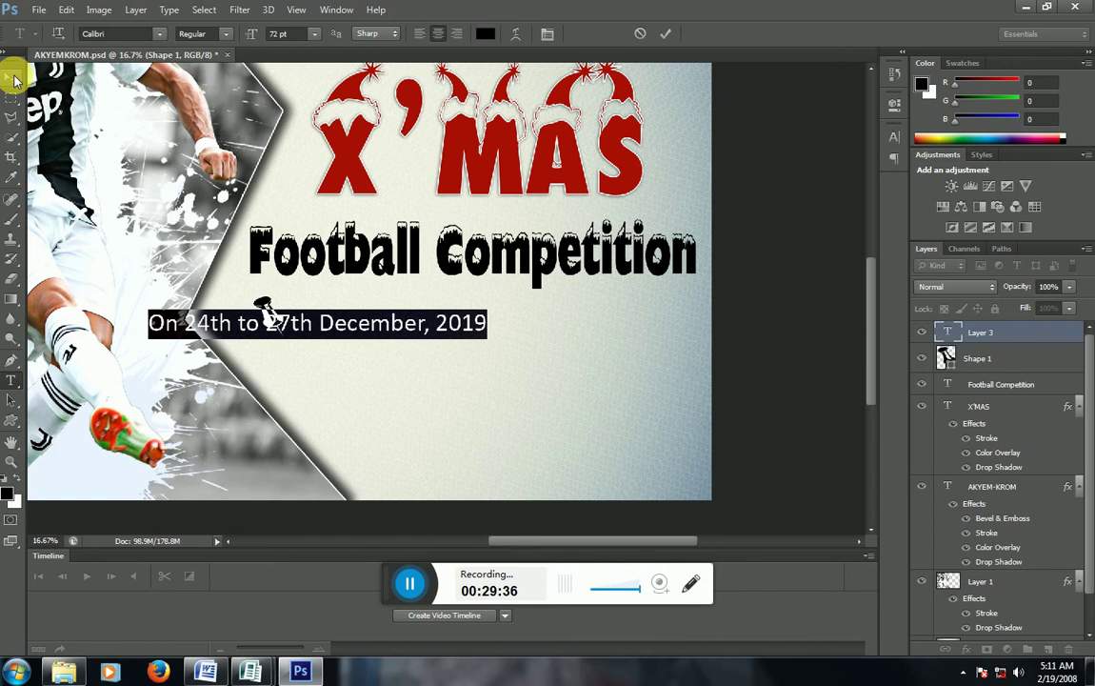
Commit the date text, move it right of the pushpin, and nudge the pin down-left
{"action": "left_click", "coordinate": [14, 80]}
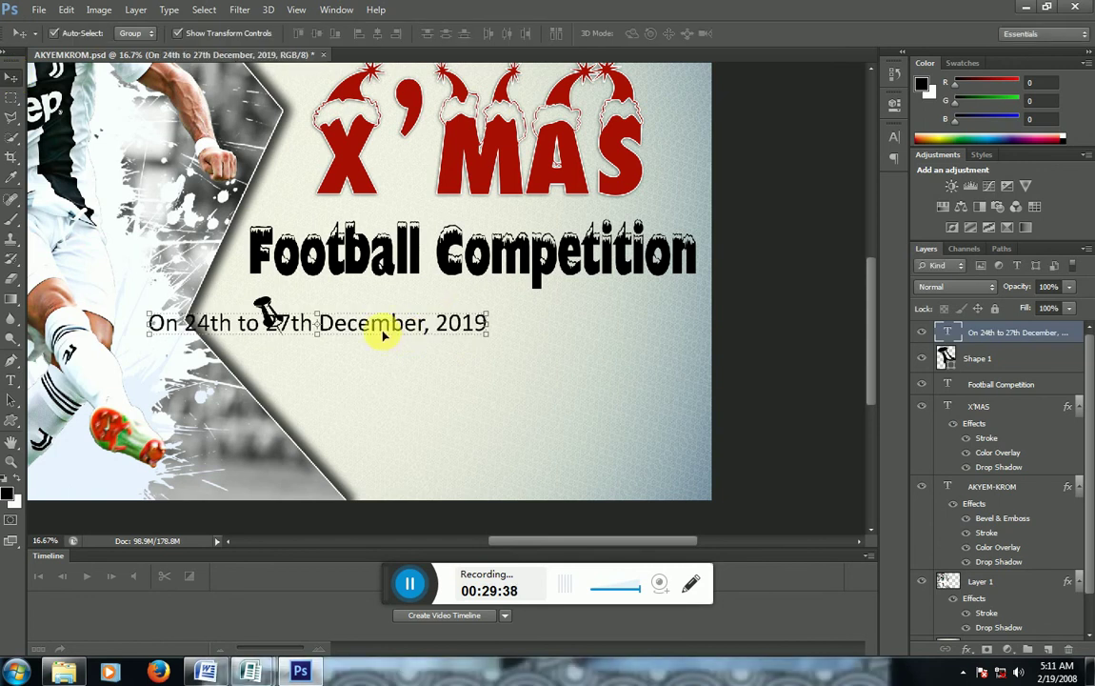
{"action": "left_click_drag", "start_coordinate": [504, 334], "coordinate": [531, 335]}
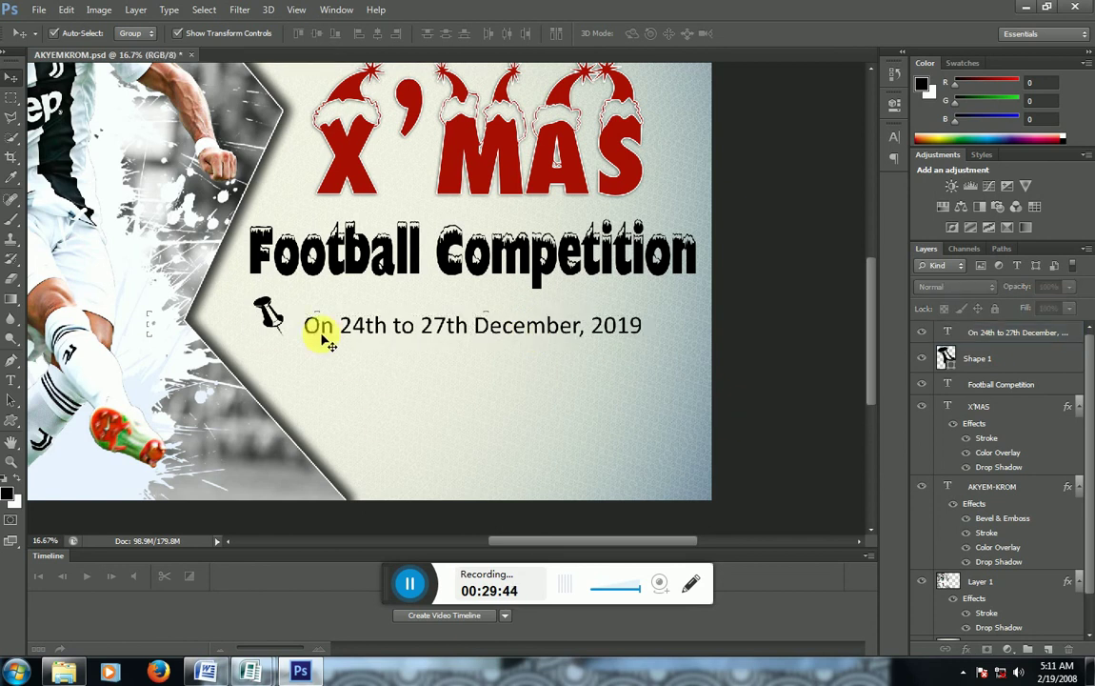
{"action": "left_click", "coordinate": [271, 320]}
{"action": "left_click_drag", "start_coordinate": [271, 320], "coordinate": [266, 326]}
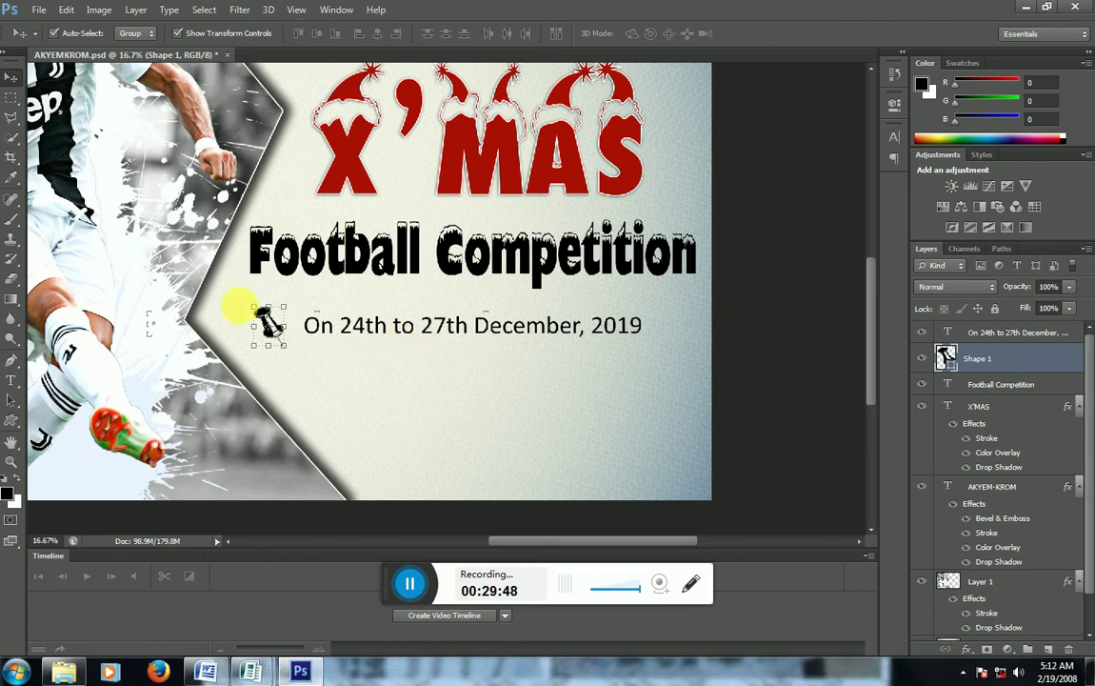
{"action": "left_click", "coordinate": [9, 423]}
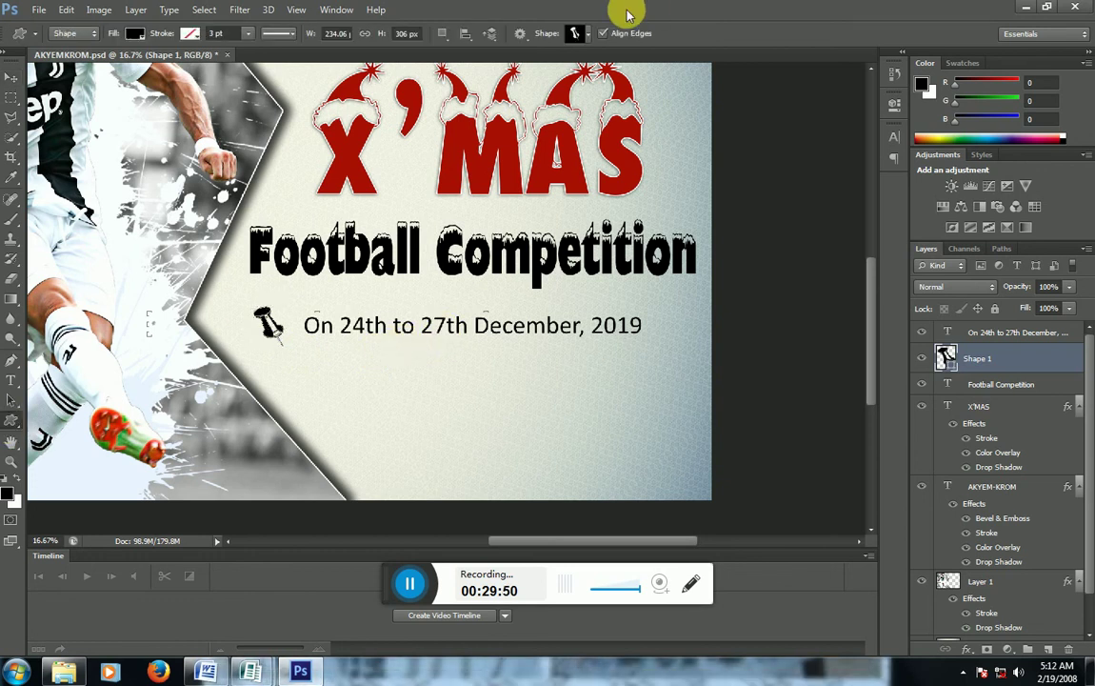
Find the circled-arrow custom shape and draw it just below the pushpin icon
{"action": "left_click", "coordinate": [588, 34]}
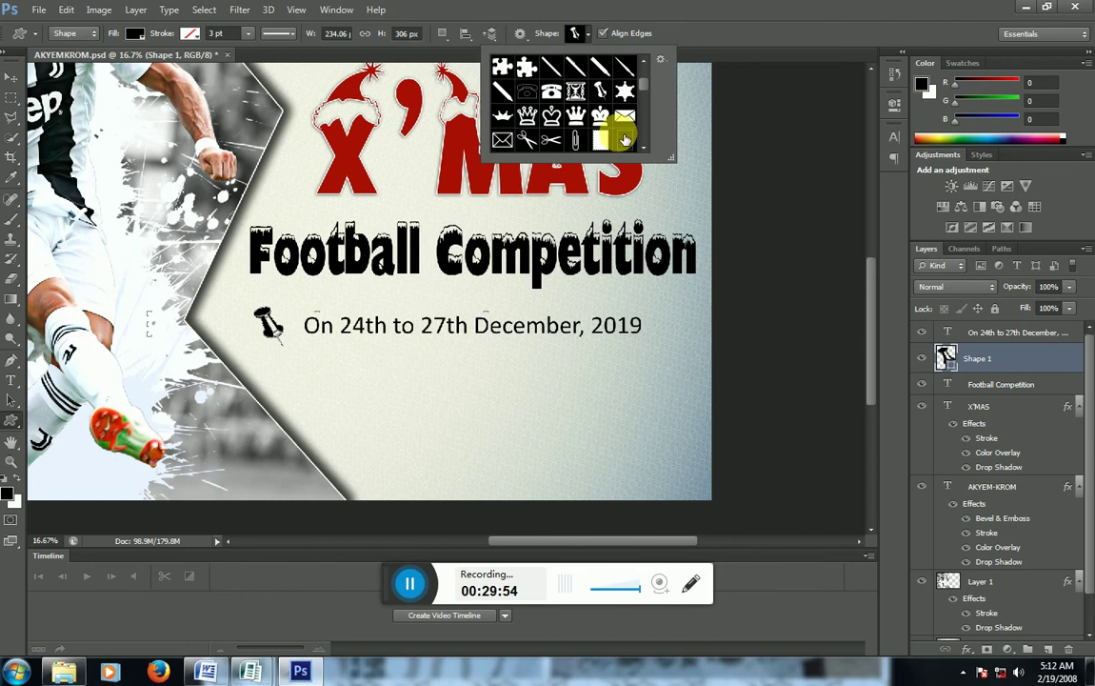
{"action": "scroll", "coordinate": [624, 140], "scroll_direction": "down", "scroll_amount": 2}
{"action": "scroll", "coordinate": [624, 138], "scroll_direction": "down", "scroll_amount": 2}
{"action": "scroll", "coordinate": [622, 136], "scroll_direction": "down", "scroll_amount": 2}
{"action": "scroll", "coordinate": [620, 134], "scroll_direction": "down", "scroll_amount": 2}
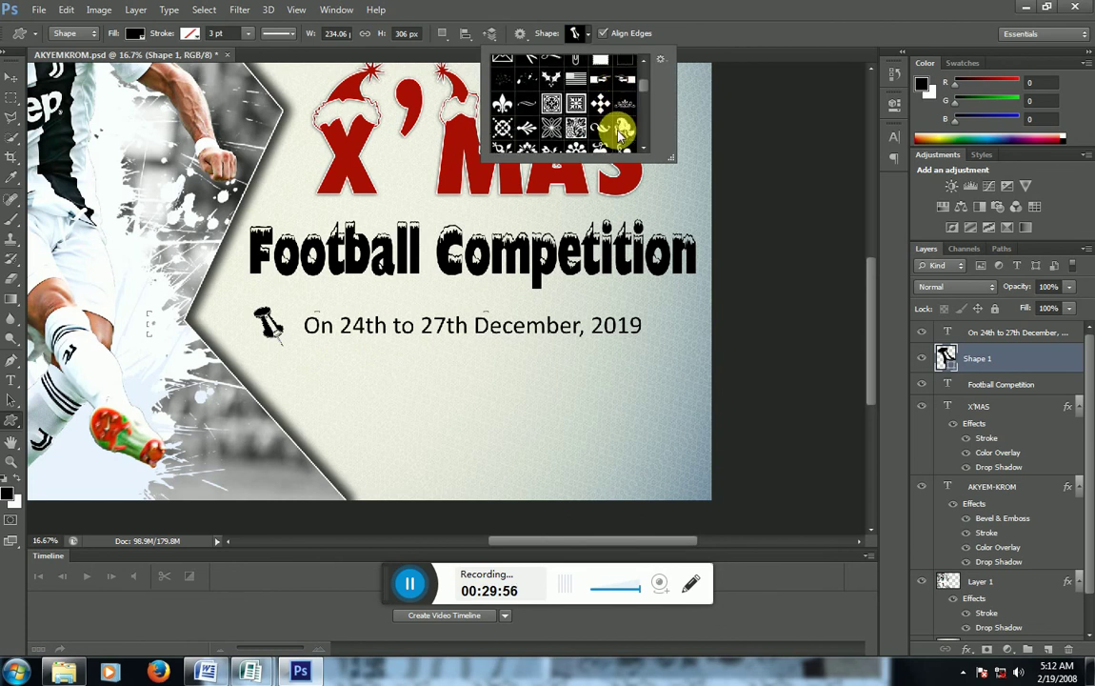
{"action": "scroll", "coordinate": [619, 137], "scroll_direction": "down", "scroll_amount": 2}
{"action": "scroll", "coordinate": [619, 136], "scroll_direction": "down", "scroll_amount": 2}
{"action": "scroll", "coordinate": [619, 136], "scroll_direction": "down", "scroll_amount": 2}
{"action": "scroll", "coordinate": [619, 136], "scroll_direction": "down", "scroll_amount": 2}
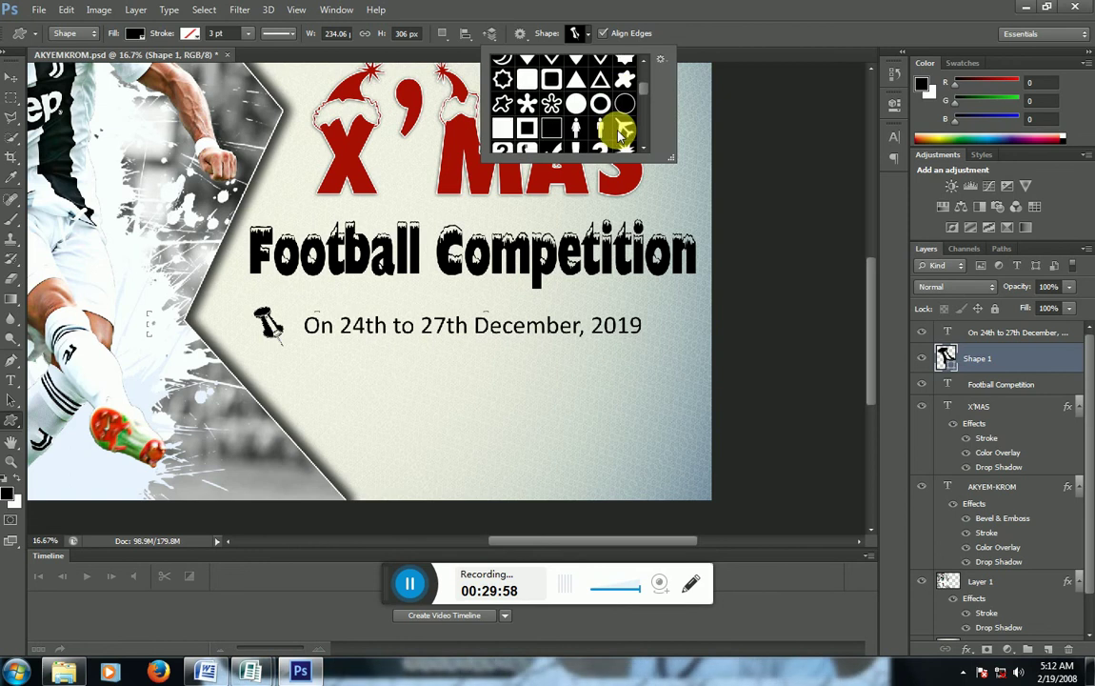
{"action": "scroll", "coordinate": [619, 136], "scroll_direction": "down", "scroll_amount": 2}
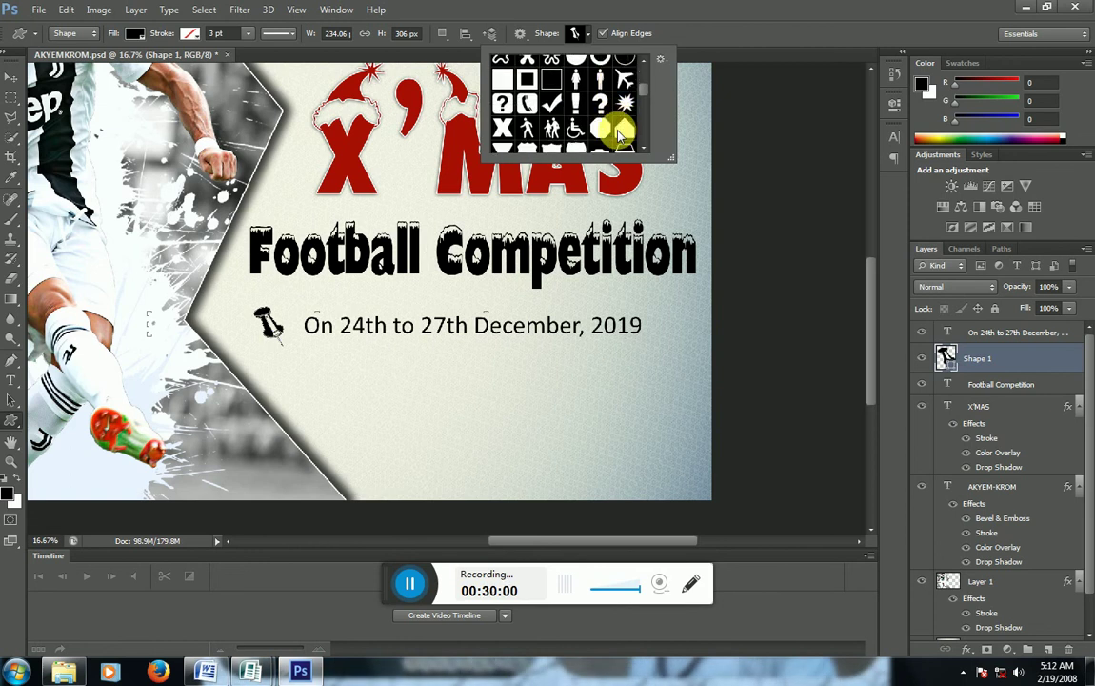
{"action": "scroll", "coordinate": [621, 133], "scroll_direction": "down", "scroll_amount": 1}
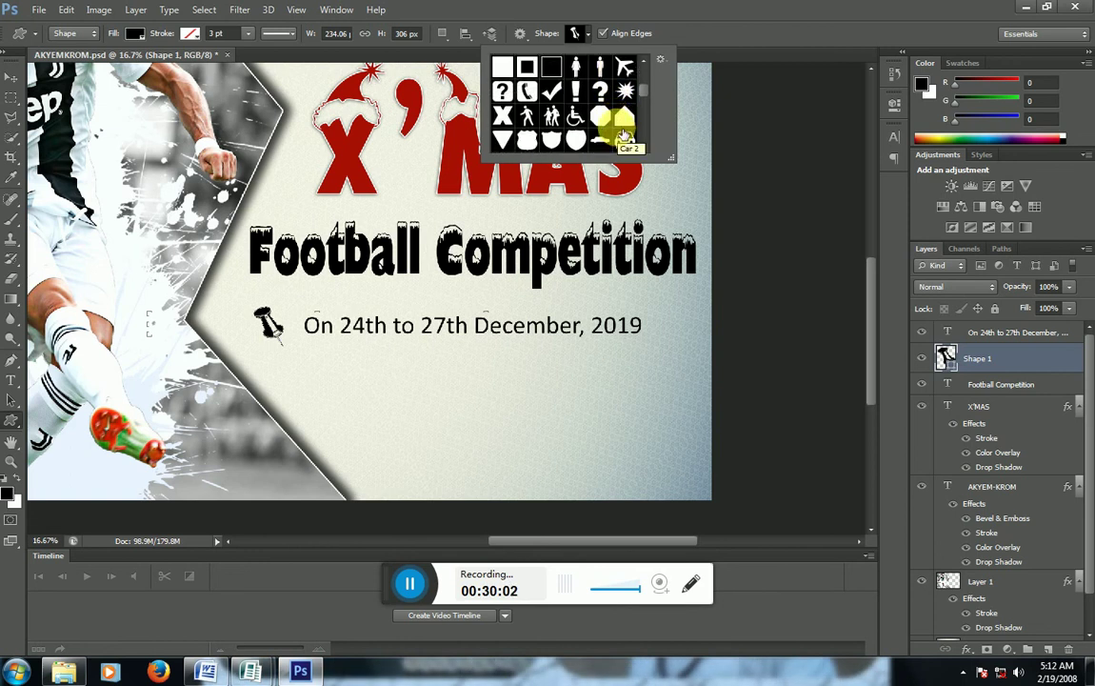
{"action": "scroll", "coordinate": [622, 133], "scroll_direction": "down", "scroll_amount": 1}
{"action": "scroll", "coordinate": [620, 134], "scroll_direction": "down", "scroll_amount": 1}
{"action": "scroll", "coordinate": [620, 134], "scroll_direction": "down", "scroll_amount": 1}
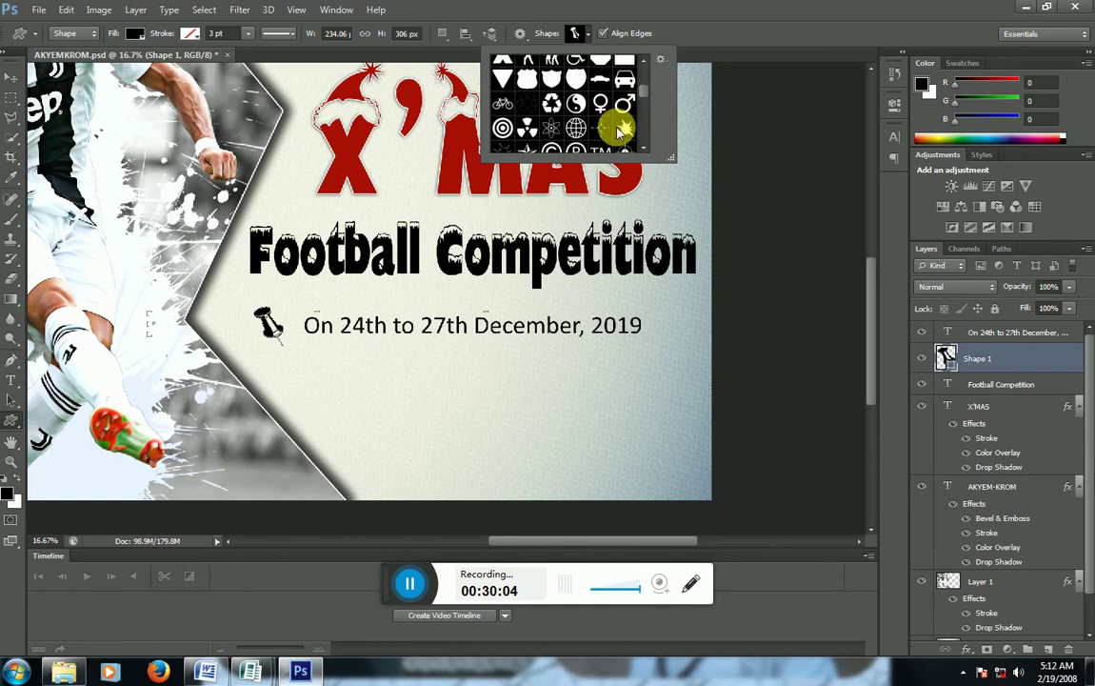
{"action": "scroll", "coordinate": [619, 134], "scroll_direction": "down", "scroll_amount": 1}
{"action": "scroll", "coordinate": [619, 133], "scroll_direction": "down", "scroll_amount": 2}
{"action": "scroll", "coordinate": [619, 133], "scroll_direction": "down", "scroll_amount": 1}
{"action": "scroll", "coordinate": [619, 133], "scroll_direction": "down", "scroll_amount": 2}
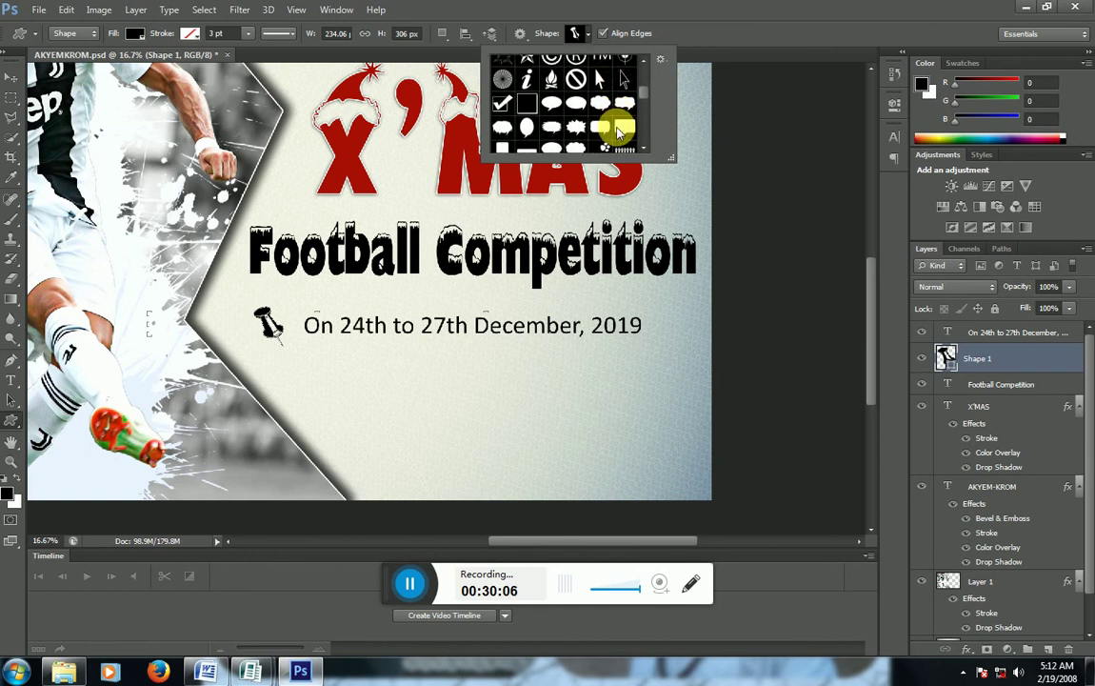
{"action": "scroll", "coordinate": [619, 134], "scroll_direction": "down", "scroll_amount": 1}
{"action": "scroll", "coordinate": [619, 133], "scroll_direction": "down", "scroll_amount": 2}
{"action": "scroll", "coordinate": [618, 133], "scroll_direction": "down", "scroll_amount": 1}
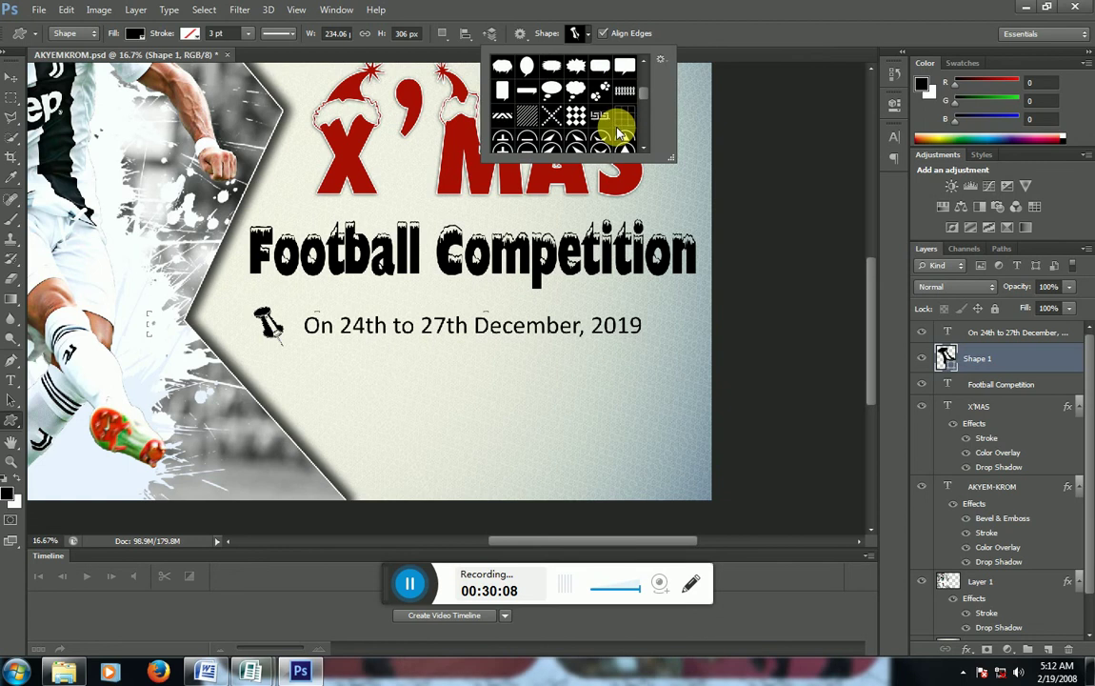
{"action": "scroll", "coordinate": [620, 134], "scroll_direction": "down", "scroll_amount": 1}
{"action": "scroll", "coordinate": [621, 136], "scroll_direction": "down", "scroll_amount": 1}
{"action": "scroll", "coordinate": [620, 135], "scroll_direction": "down", "scroll_amount": 1}
{"action": "scroll", "coordinate": [622, 133], "scroll_direction": "down", "scroll_amount": 1}
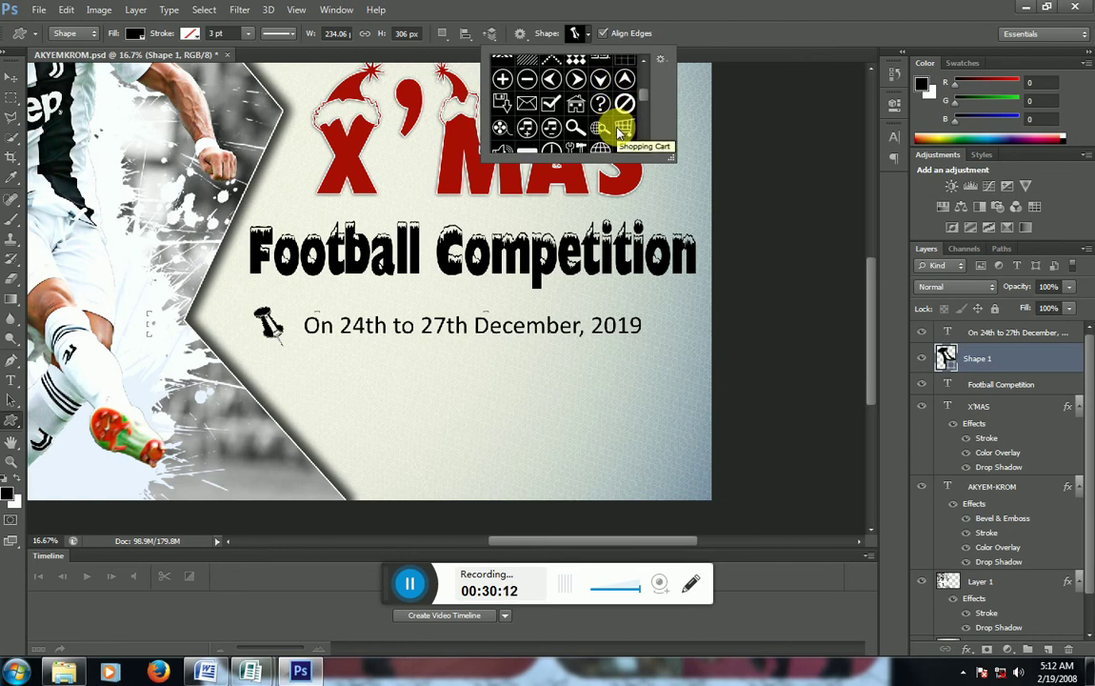
{"action": "scroll", "coordinate": [618, 132], "scroll_direction": "down", "scroll_amount": 1}
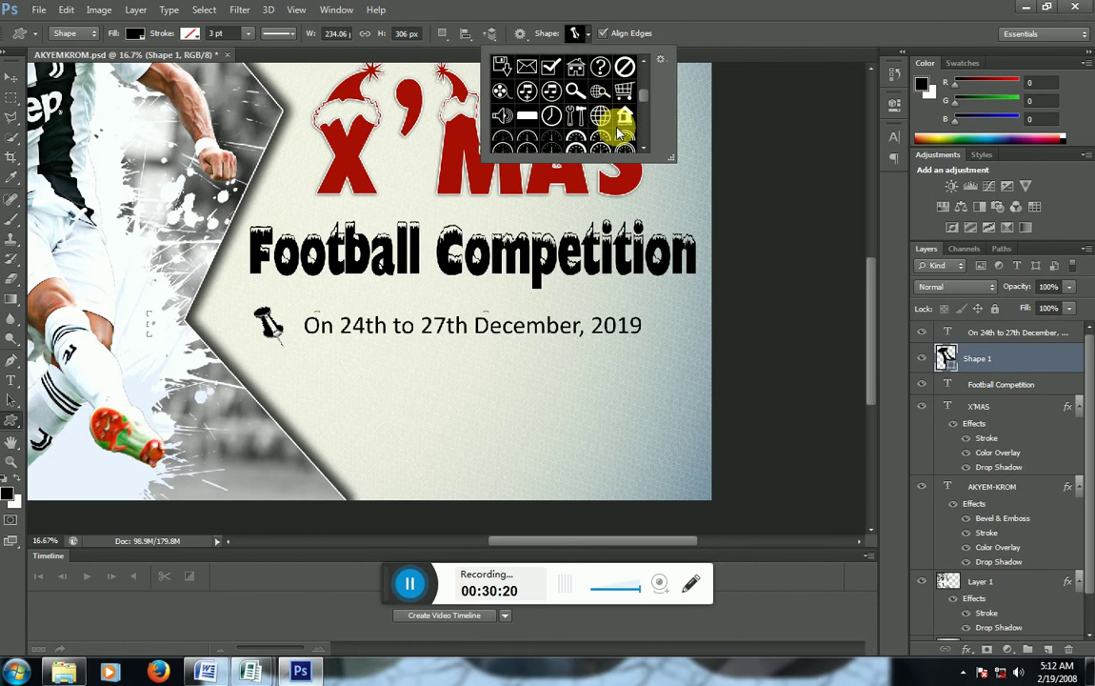
{"action": "scroll", "coordinate": [619, 133], "scroll_direction": "down", "scroll_amount": 1}
{"action": "scroll", "coordinate": [620, 134], "scroll_direction": "down", "scroll_amount": 2}
{"action": "scroll", "coordinate": [620, 134], "scroll_direction": "up", "scroll_amount": 1}
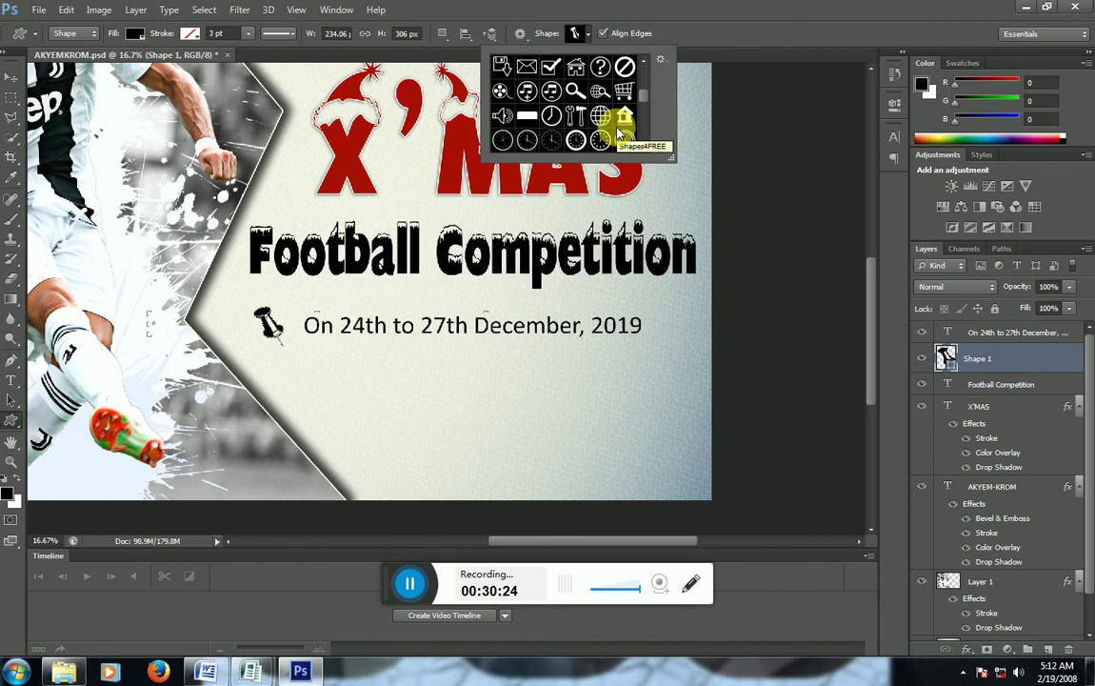
{"action": "scroll", "coordinate": [620, 134], "scroll_direction": "down", "scroll_amount": 2}
{"action": "scroll", "coordinate": [620, 133], "scroll_direction": "down", "scroll_amount": 1}
{"action": "scroll", "coordinate": [620, 134], "scroll_direction": "down", "scroll_amount": 2}
{"action": "scroll", "coordinate": [620, 133], "scroll_direction": "down", "scroll_amount": 2}
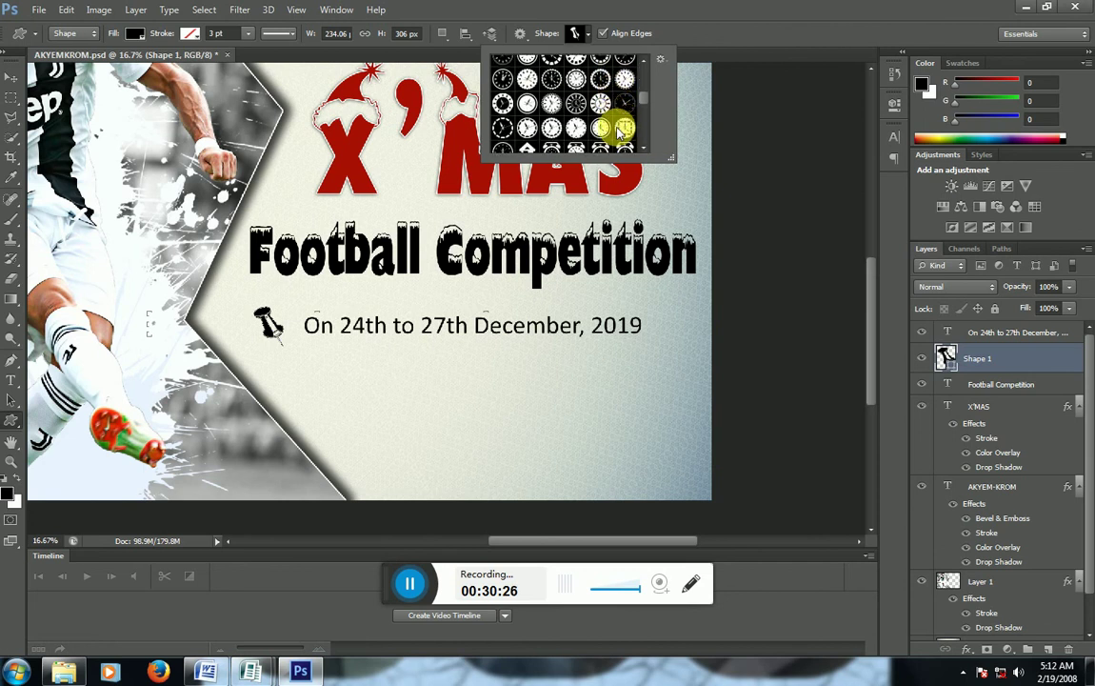
{"action": "scroll", "coordinate": [620, 133], "scroll_direction": "down", "scroll_amount": 1}
{"action": "scroll", "coordinate": [620, 133], "scroll_direction": "down", "scroll_amount": 2}
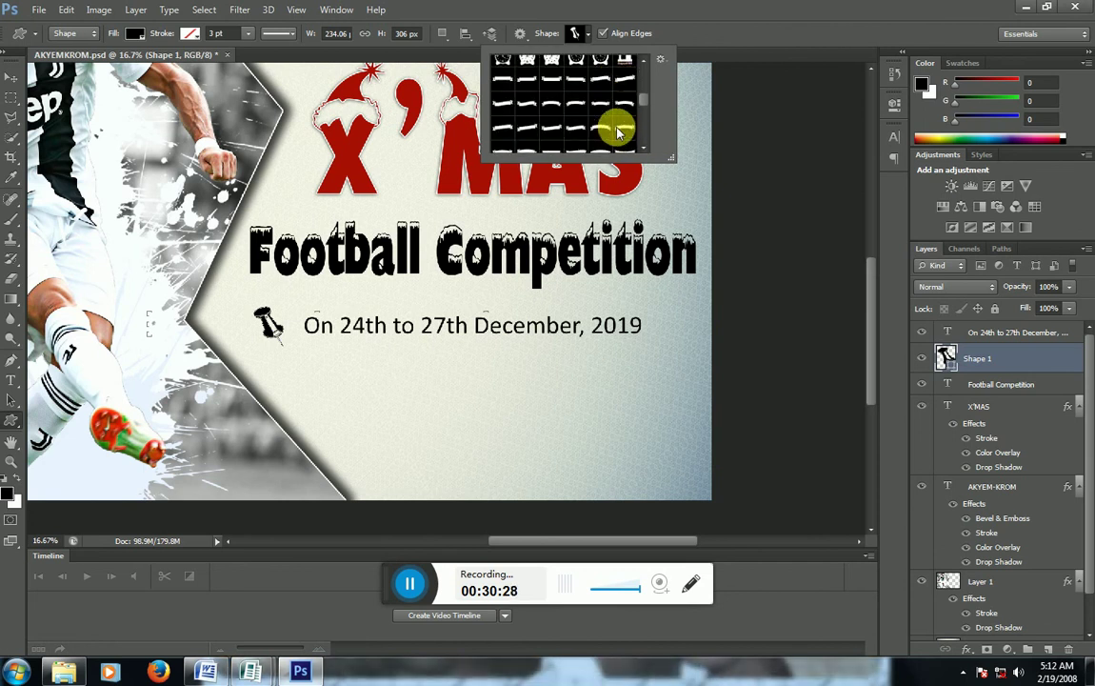
{"action": "scroll", "coordinate": [620, 134], "scroll_direction": "down", "scroll_amount": 1}
{"action": "scroll", "coordinate": [620, 133], "scroll_direction": "down", "scroll_amount": 2}
{"action": "scroll", "coordinate": [620, 133], "scroll_direction": "down", "scroll_amount": 2}
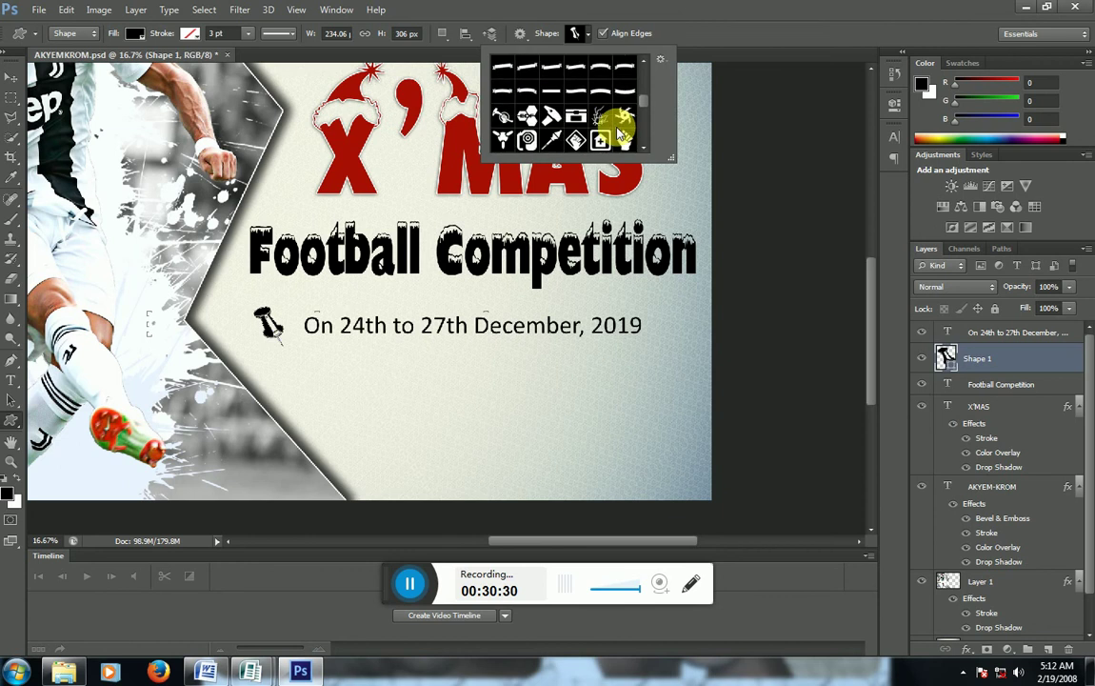
{"action": "scroll", "coordinate": [620, 133], "scroll_direction": "down", "scroll_amount": 1}
{"action": "scroll", "coordinate": [619, 134], "scroll_direction": "down", "scroll_amount": 2}
{"action": "scroll", "coordinate": [620, 134], "scroll_direction": "down", "scroll_amount": 1}
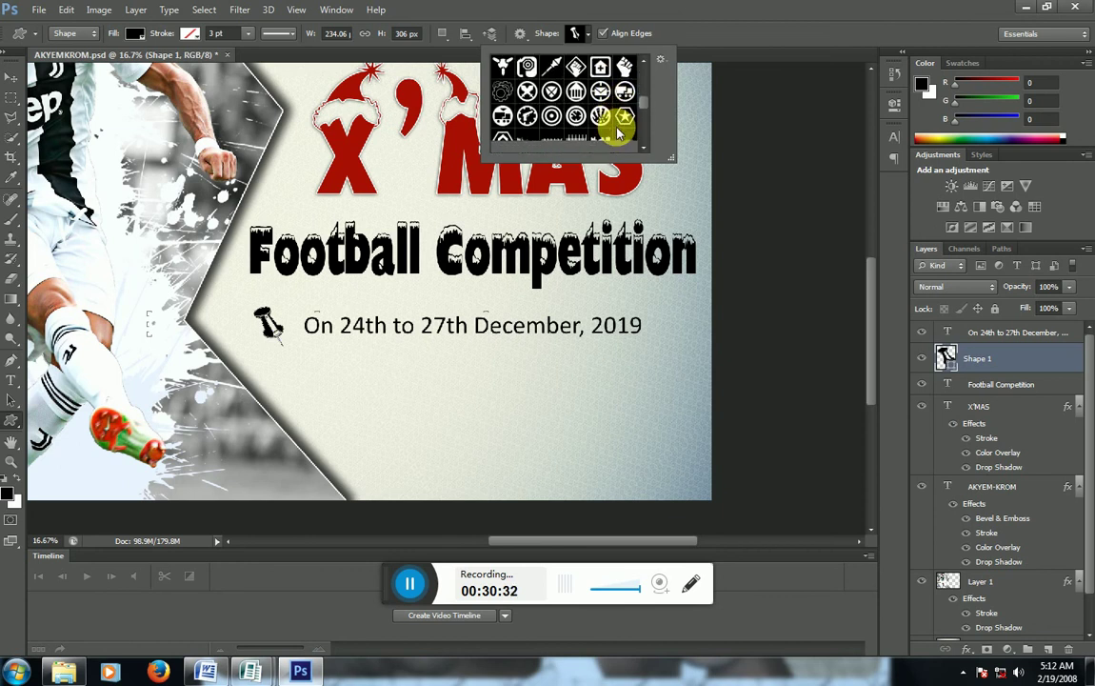
{"action": "scroll", "coordinate": [619, 133], "scroll_direction": "down", "scroll_amount": 1}
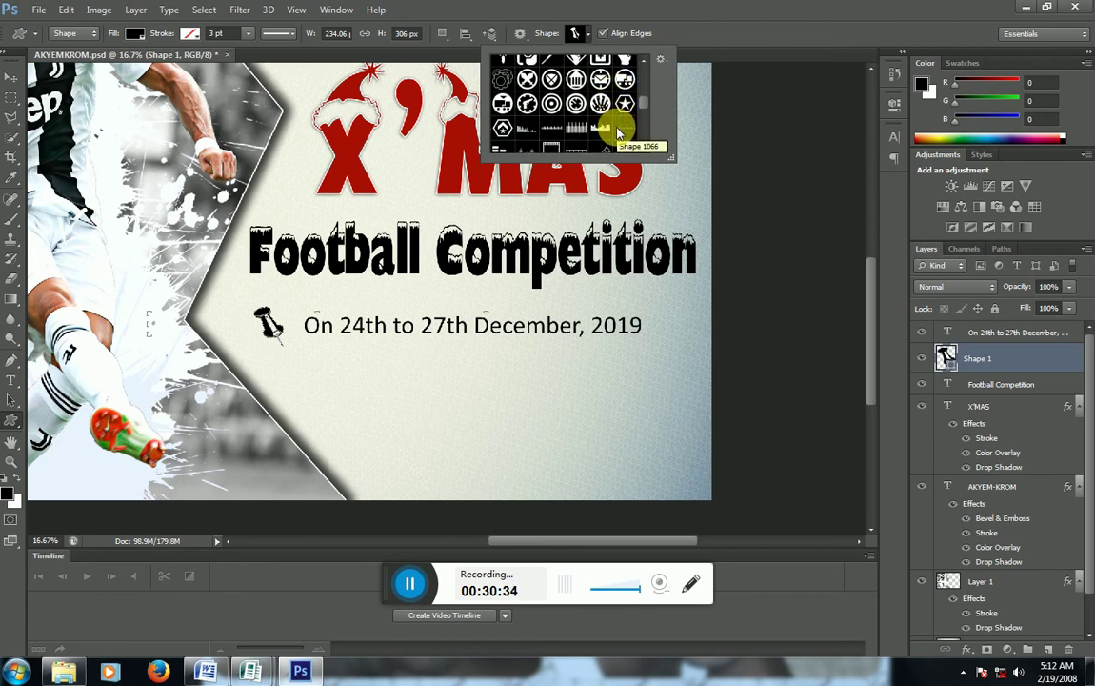
{"action": "scroll", "coordinate": [620, 133], "scroll_direction": "down", "scroll_amount": 1}
{"action": "scroll", "coordinate": [619, 134], "scroll_direction": "down", "scroll_amount": 2}
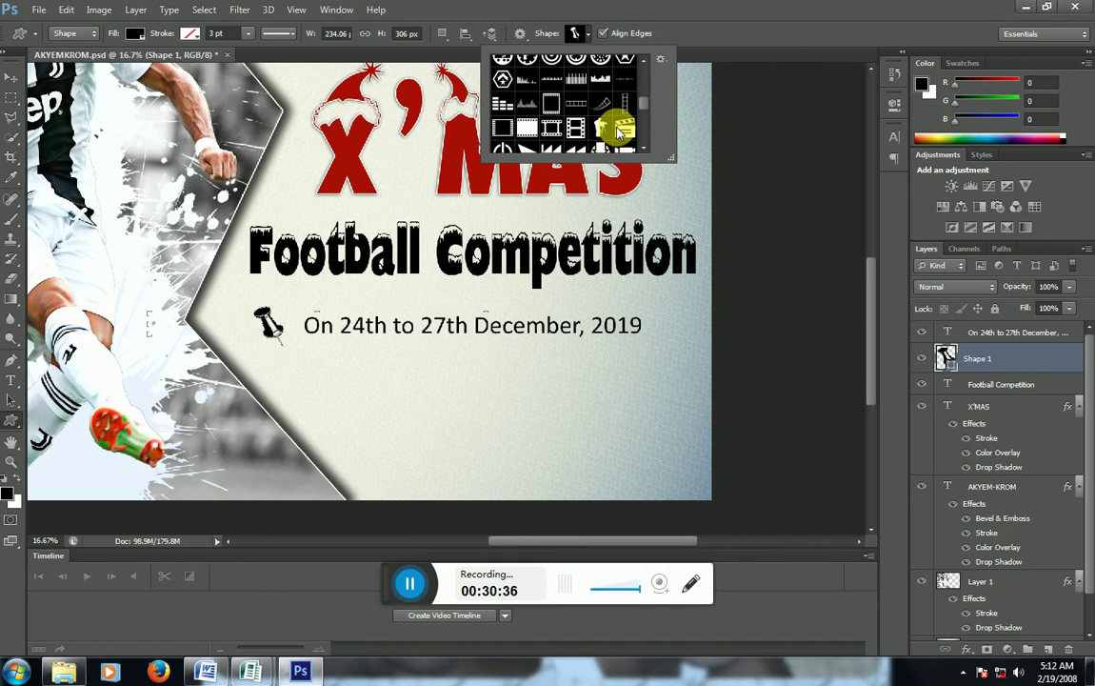
{"action": "scroll", "coordinate": [619, 133], "scroll_direction": "down", "scroll_amount": 1}
{"action": "scroll", "coordinate": [620, 133], "scroll_direction": "down", "scroll_amount": 2}
{"action": "scroll", "coordinate": [620, 133], "scroll_direction": "down", "scroll_amount": 1}
{"action": "scroll", "coordinate": [620, 134], "scroll_direction": "down", "scroll_amount": 1}
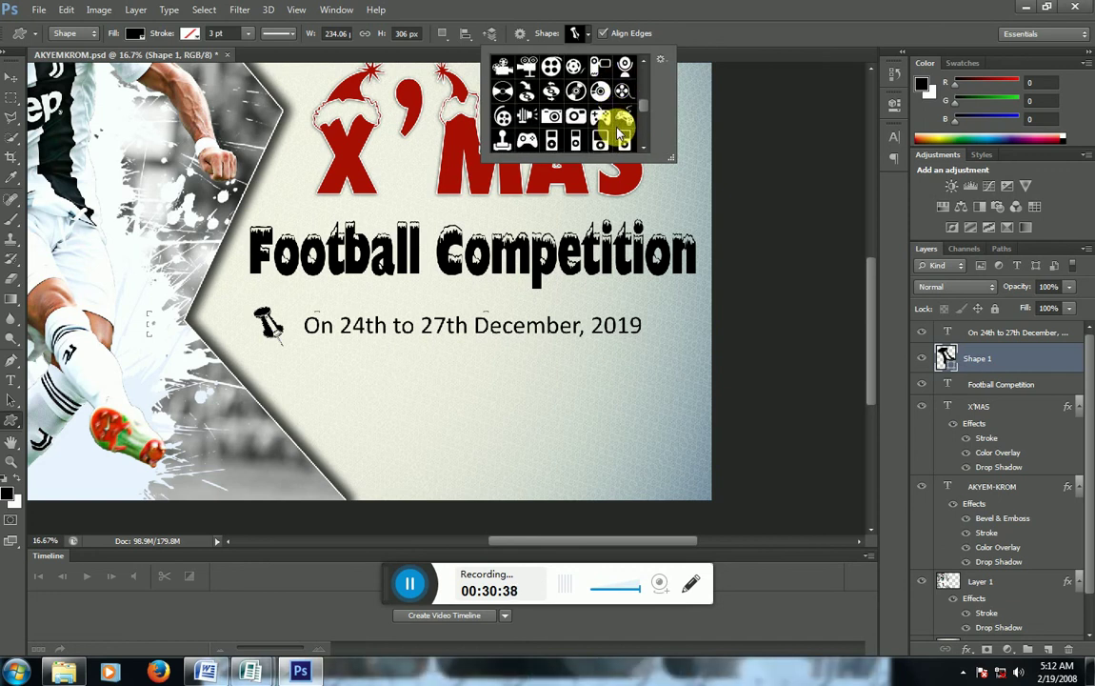
{"action": "scroll", "coordinate": [620, 133], "scroll_direction": "down", "scroll_amount": 1}
{"action": "scroll", "coordinate": [620, 133], "scroll_direction": "down", "scroll_amount": 1}
{"action": "scroll", "coordinate": [620, 133], "scroll_direction": "down", "scroll_amount": 1}
{"action": "scroll", "coordinate": [620, 133], "scroll_direction": "down", "scroll_amount": 1}
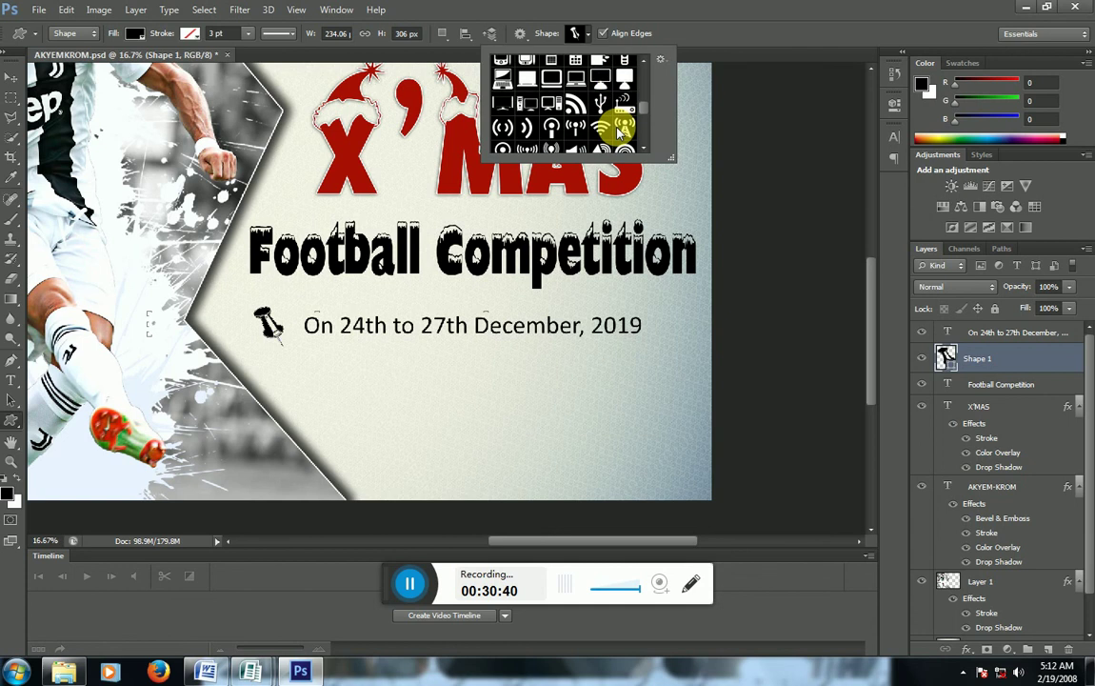
{"action": "scroll", "coordinate": [620, 134], "scroll_direction": "down", "scroll_amount": 1}
{"action": "scroll", "coordinate": [619, 133], "scroll_direction": "down", "scroll_amount": 1}
{"action": "scroll", "coordinate": [620, 133], "scroll_direction": "down", "scroll_amount": 1}
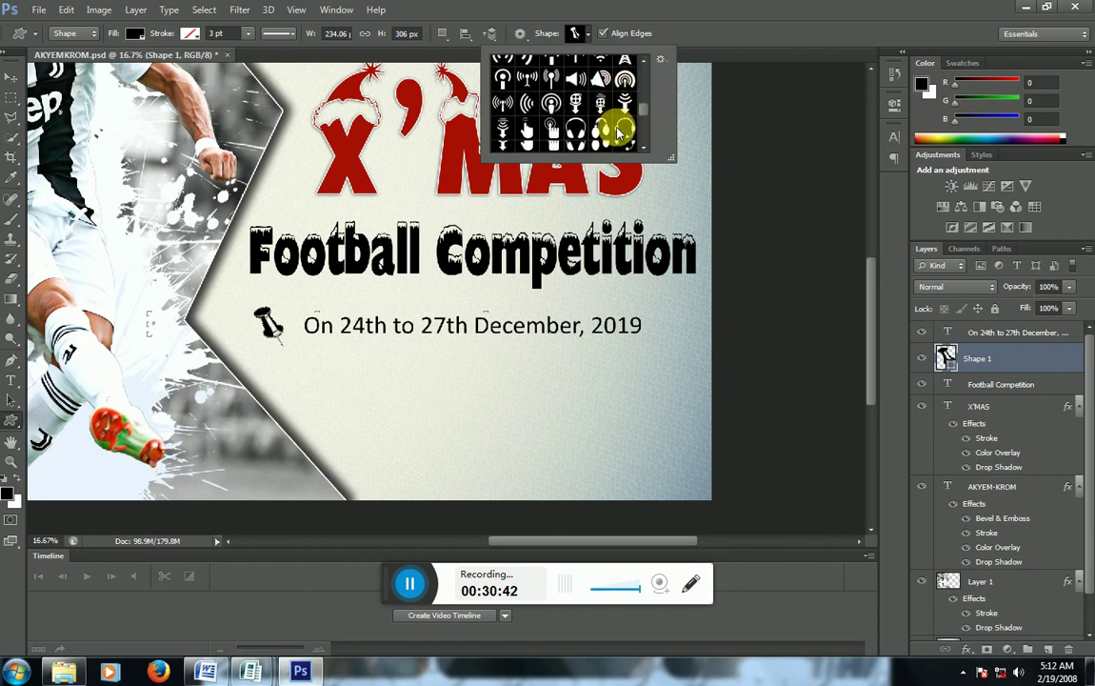
{"action": "scroll", "coordinate": [620, 134], "scroll_direction": "down", "scroll_amount": 1}
{"action": "scroll", "coordinate": [620, 134], "scroll_direction": "down", "scroll_amount": 1}
{"action": "scroll", "coordinate": [620, 134], "scroll_direction": "down", "scroll_amount": 1}
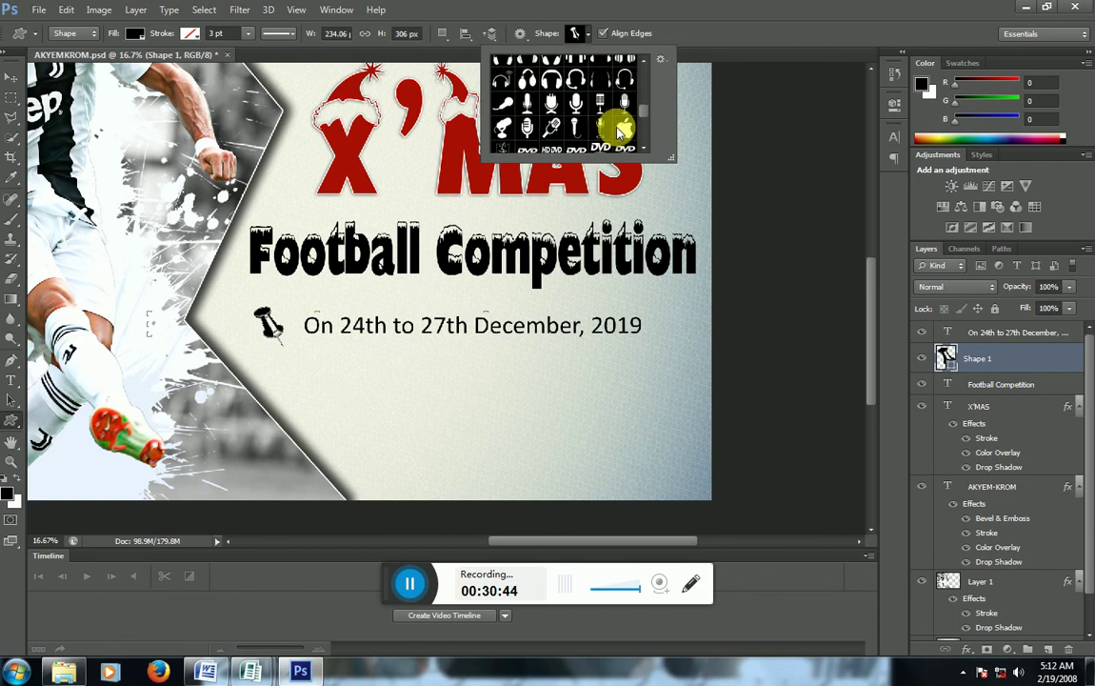
{"action": "scroll", "coordinate": [620, 134], "scroll_direction": "down", "scroll_amount": 1}
{"action": "scroll", "coordinate": [620, 133], "scroll_direction": "down", "scroll_amount": 1}
{"action": "scroll", "coordinate": [620, 134], "scroll_direction": "down", "scroll_amount": 1}
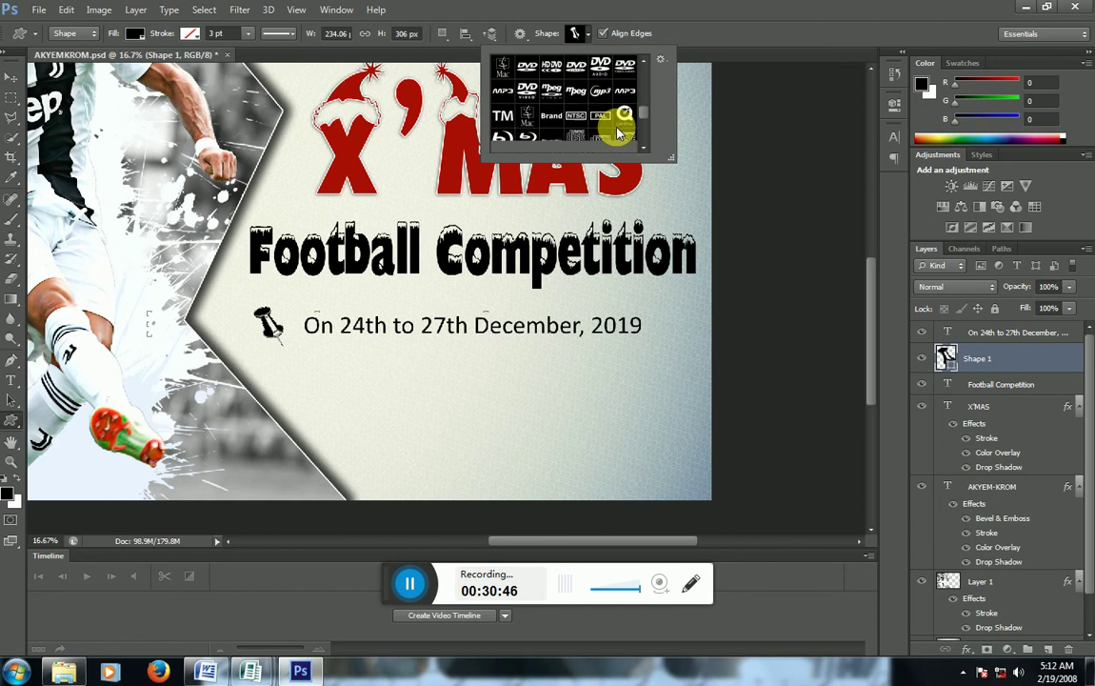
{"action": "scroll", "coordinate": [620, 133], "scroll_direction": "down", "scroll_amount": 1}
{"action": "scroll", "coordinate": [620, 133], "scroll_direction": "down", "scroll_amount": 1}
{"action": "scroll", "coordinate": [620, 134], "scroll_direction": "down", "scroll_amount": 2}
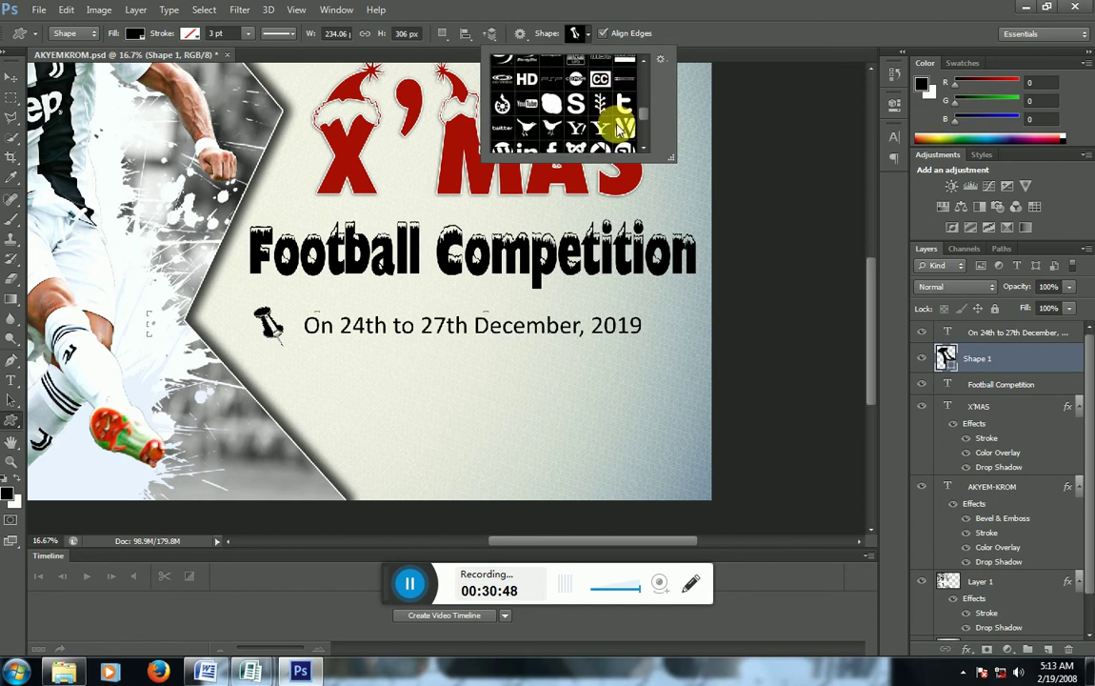
{"action": "scroll", "coordinate": [620, 133], "scroll_direction": "down", "scroll_amount": 2}
{"action": "scroll", "coordinate": [619, 131], "scroll_direction": "down", "scroll_amount": 1}
{"action": "scroll", "coordinate": [620, 132], "scroll_direction": "down", "scroll_amount": 1}
{"action": "scroll", "coordinate": [620, 132], "scroll_direction": "down", "scroll_amount": 1}
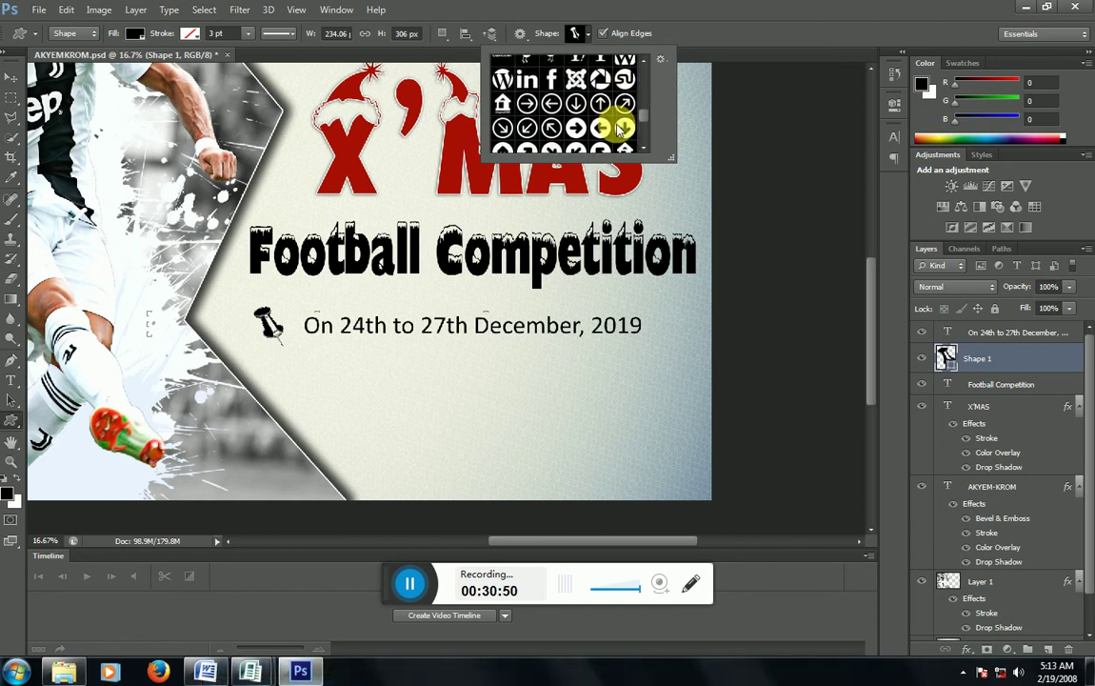
{"action": "scroll", "coordinate": [620, 130], "scroll_direction": "down", "scroll_amount": 1}
{"action": "scroll", "coordinate": [620, 130], "scroll_direction": "down", "scroll_amount": 1}
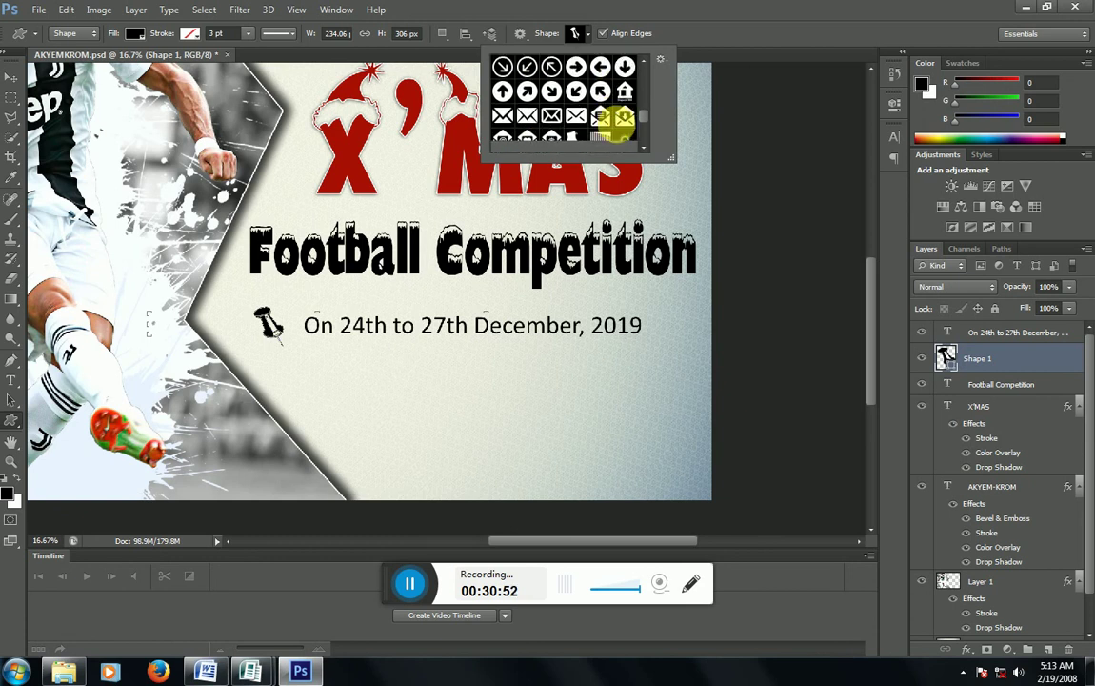
{"action": "scroll", "coordinate": [620, 130], "scroll_direction": "down", "scroll_amount": 1}
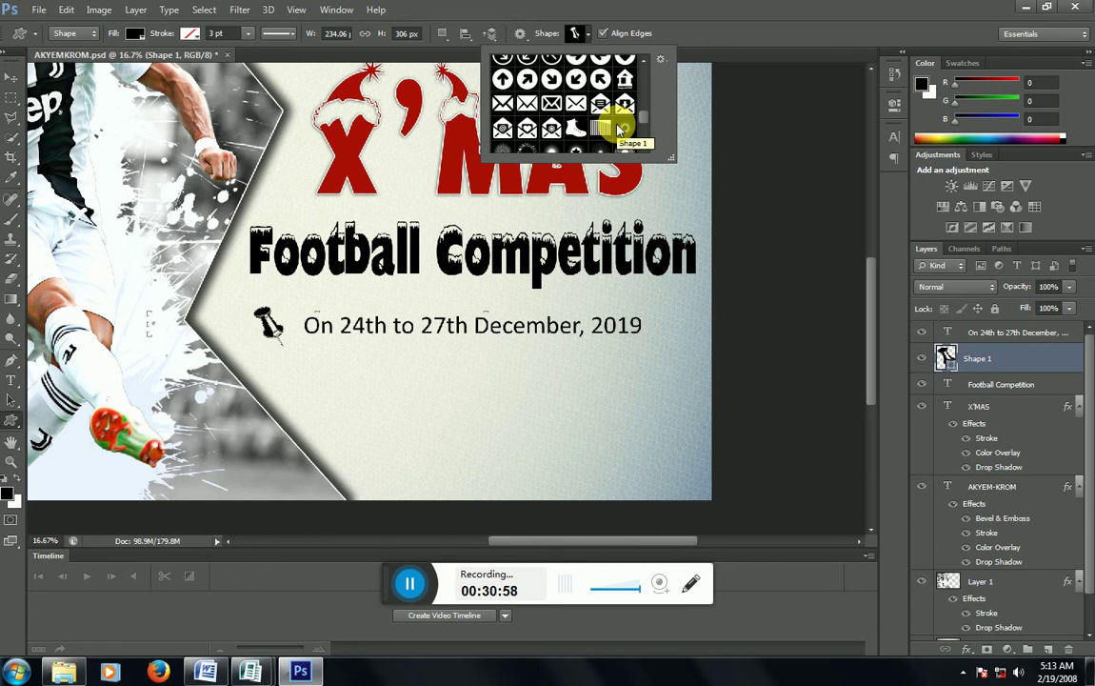
{"action": "left_click", "coordinate": [551, 78]}
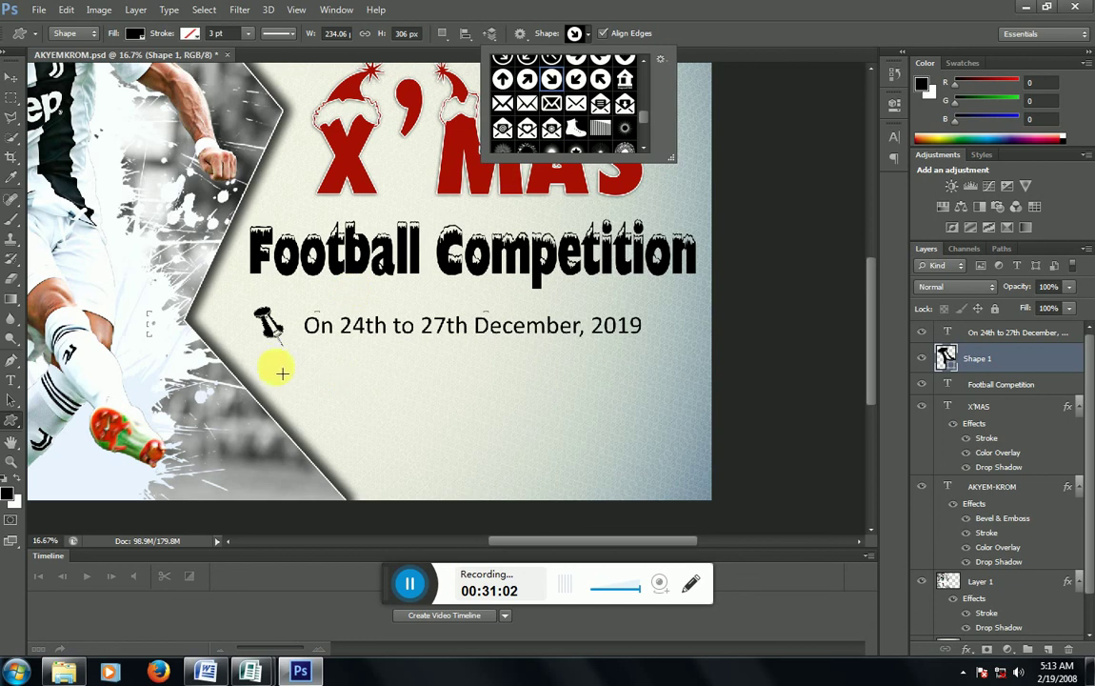
{"action": "left_click_drag", "start_coordinate": [286, 377], "coordinate": [331, 419]}
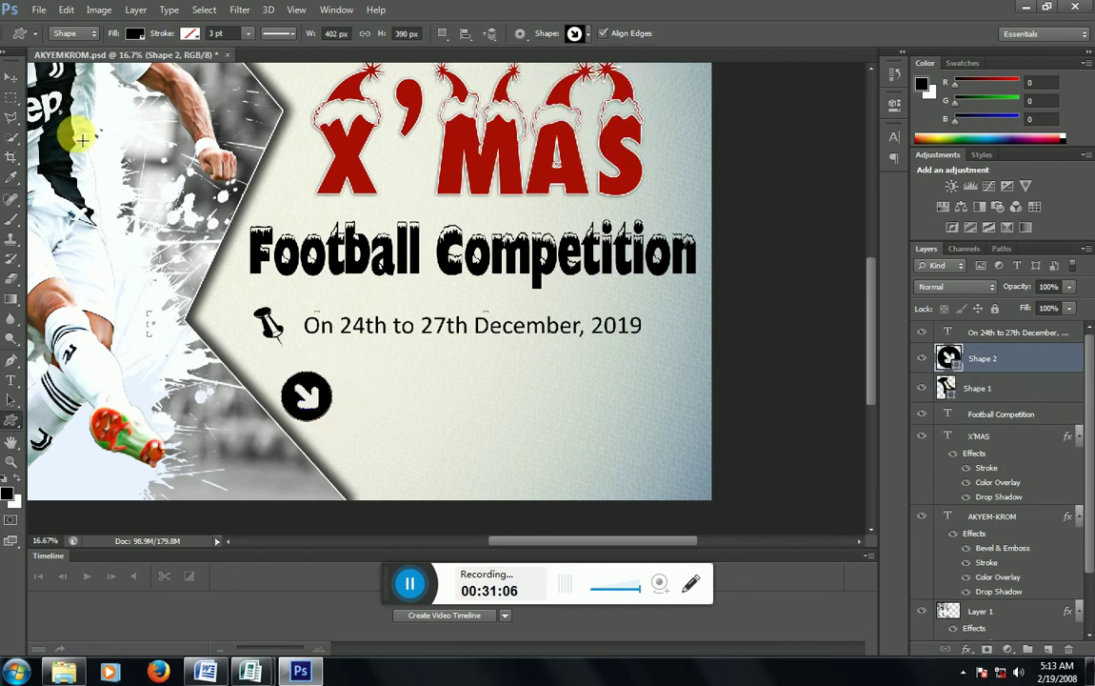
Duplicate the date text line and place the copy beside the arrow icon
{"action": "left_click", "coordinate": [11, 76]}
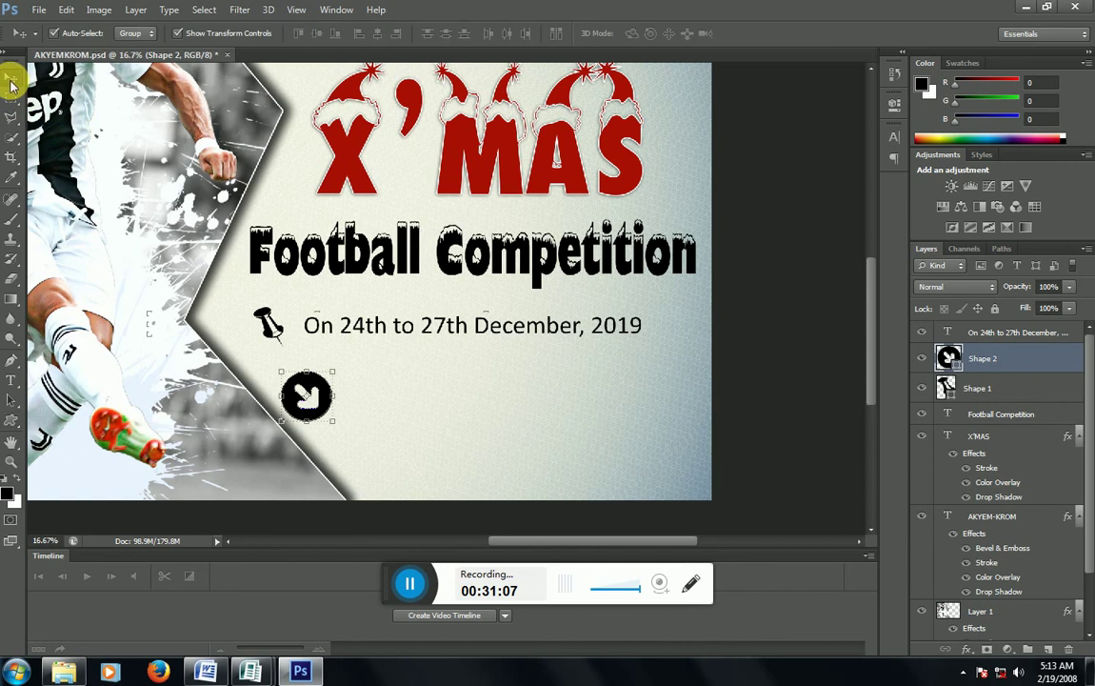
{"action": "left_click", "coordinate": [456, 326]}
{"action": "key", "text": "ctrl+j"}
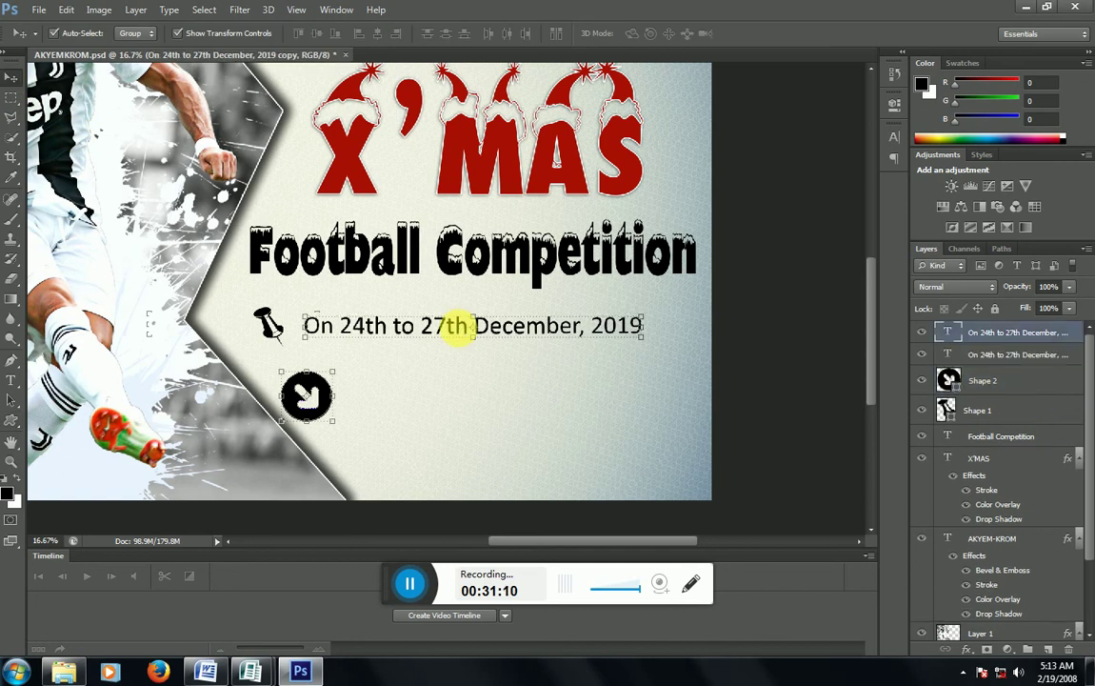
{"action": "left_click_drag", "start_coordinate": [505, 326], "coordinate": [560, 396]}
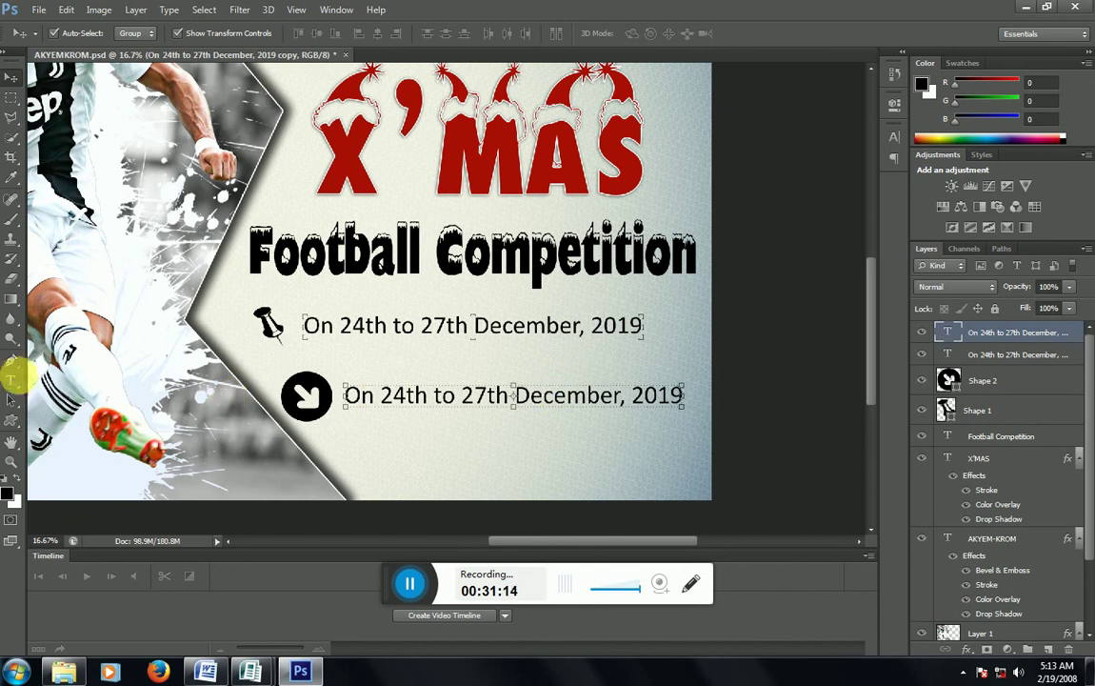
Replace the copied line's wording with 'At Akyem-Krom Football Park'
{"action": "left_click", "coordinate": [12, 377]}
{"action": "left_click", "coordinate": [393, 396]}
{"action": "triple_click", "coordinate": [394, 396]}
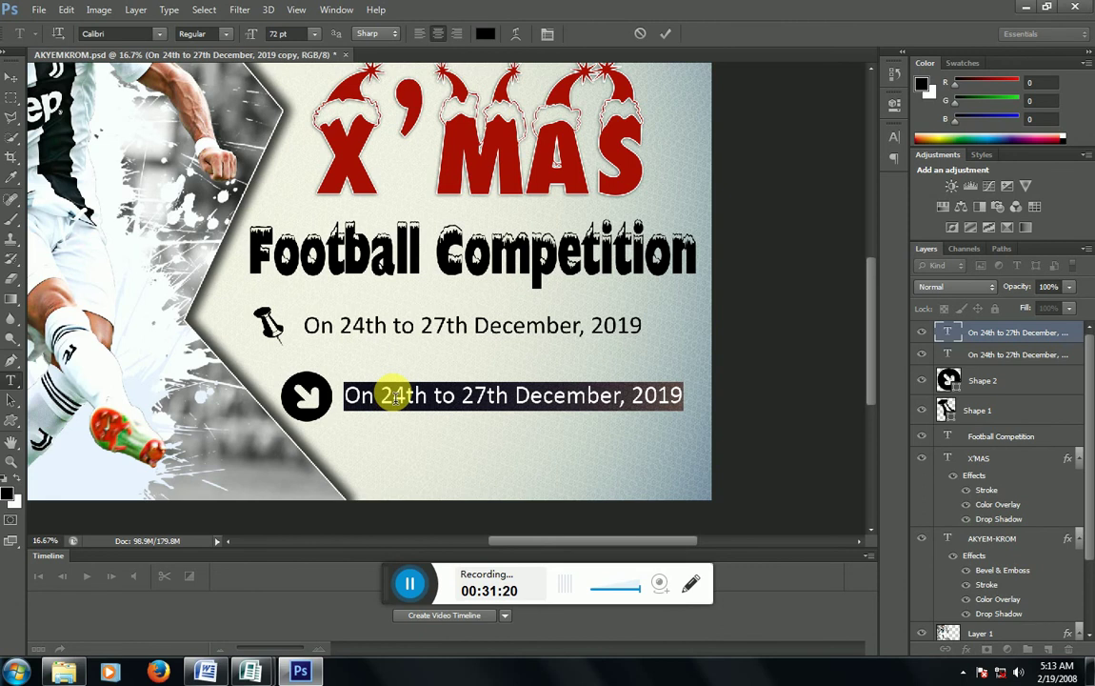
{"action": "key", "text": "BackSpace"}
{"action": "type", "text": "t"}
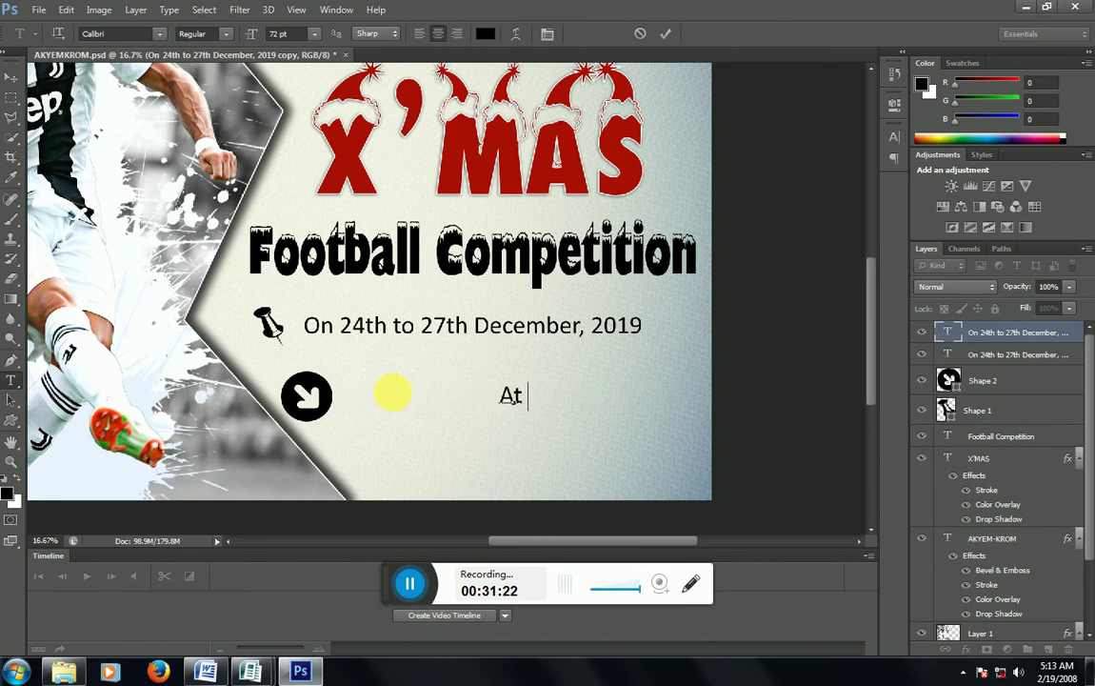
{"action": "type", "text": " Akyem"}
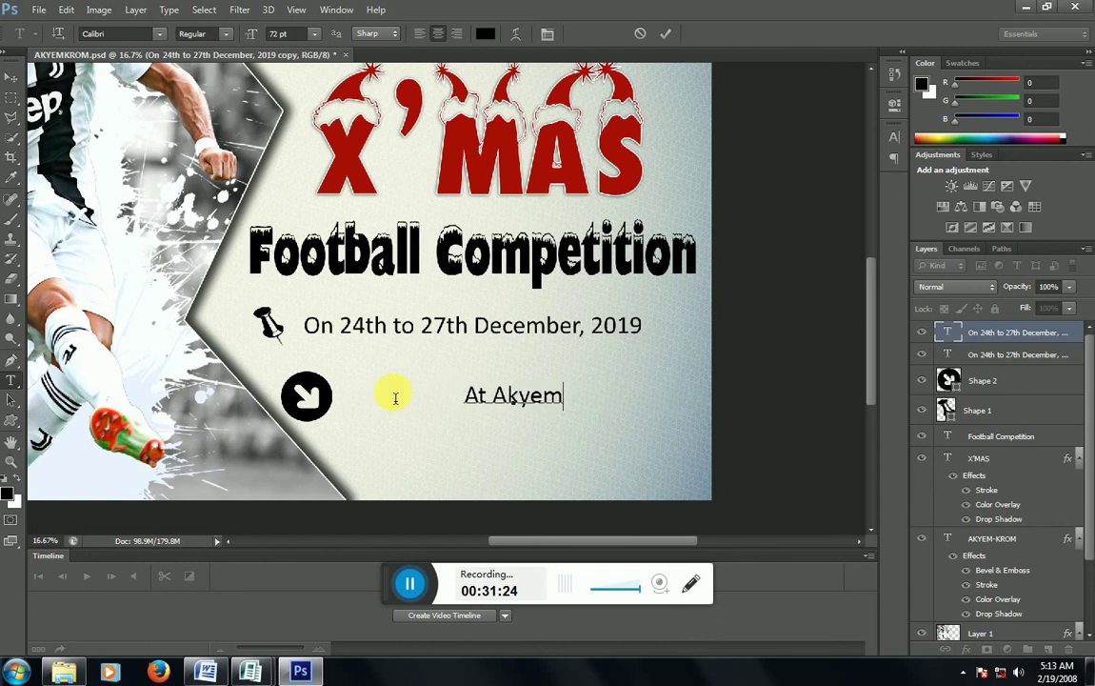
{"action": "type", "text": "-Krom "}
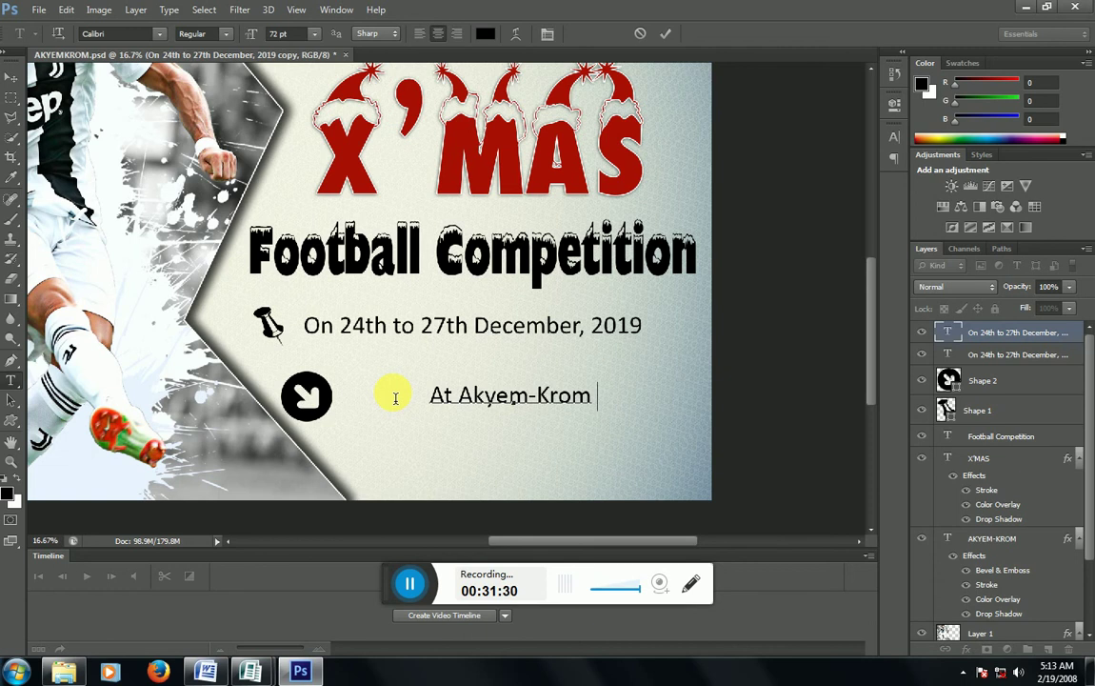
{"action": "type", "text": "Foo"}
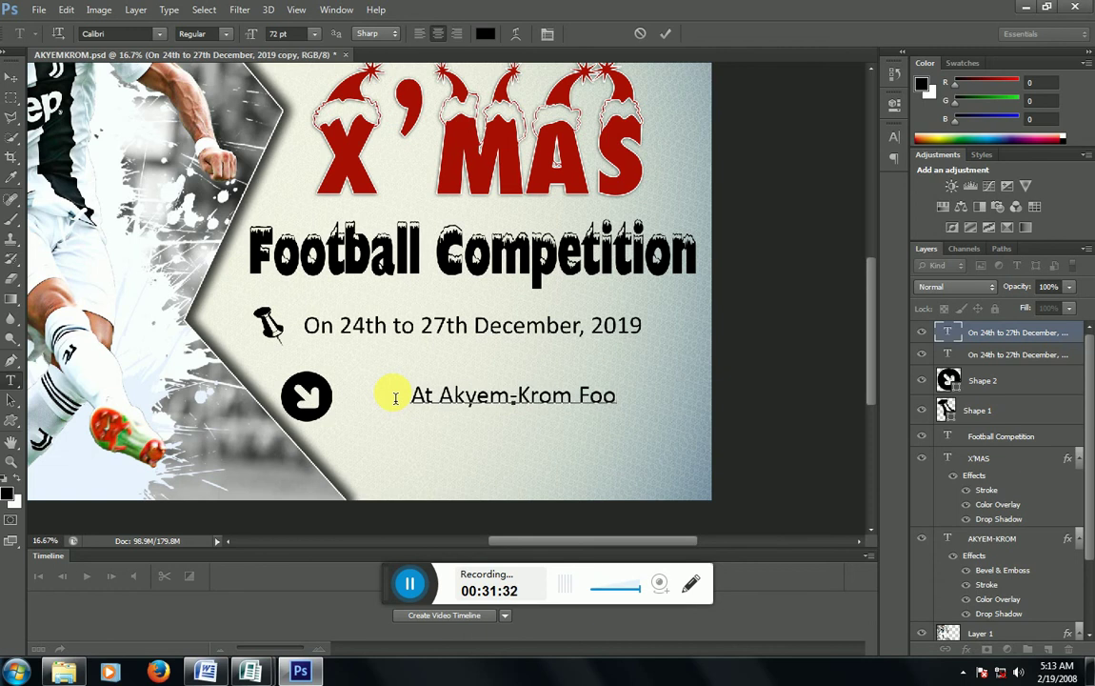
{"action": "type", "text": "tball"}
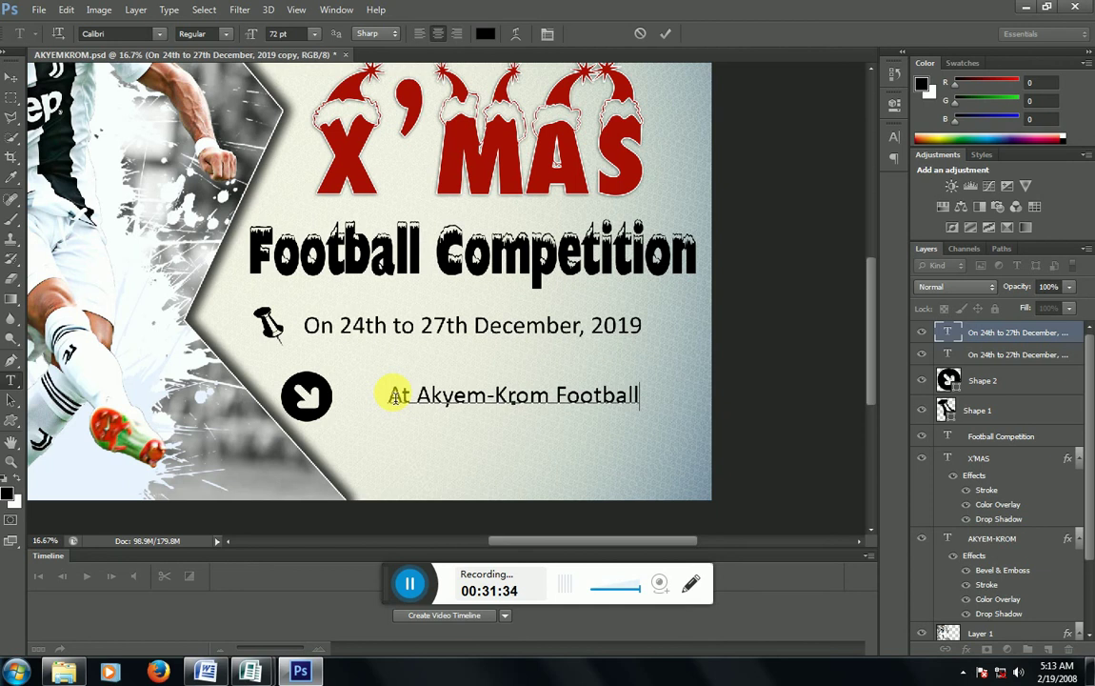
{"action": "type", "text": " Par"}
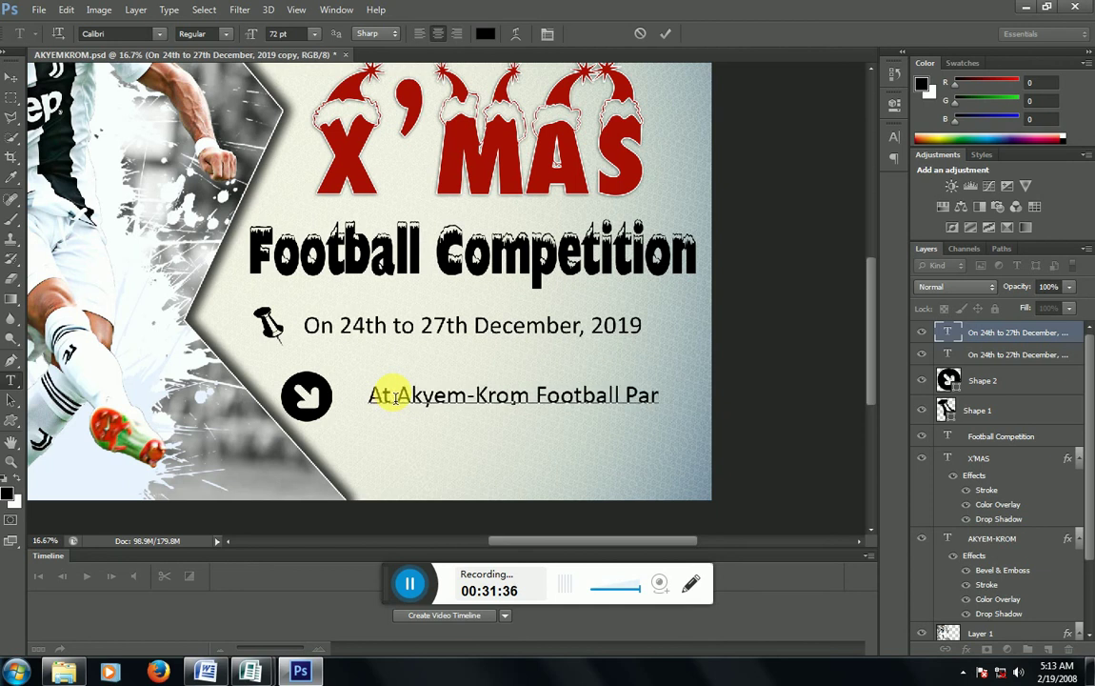
{"action": "type", "text": "k"}
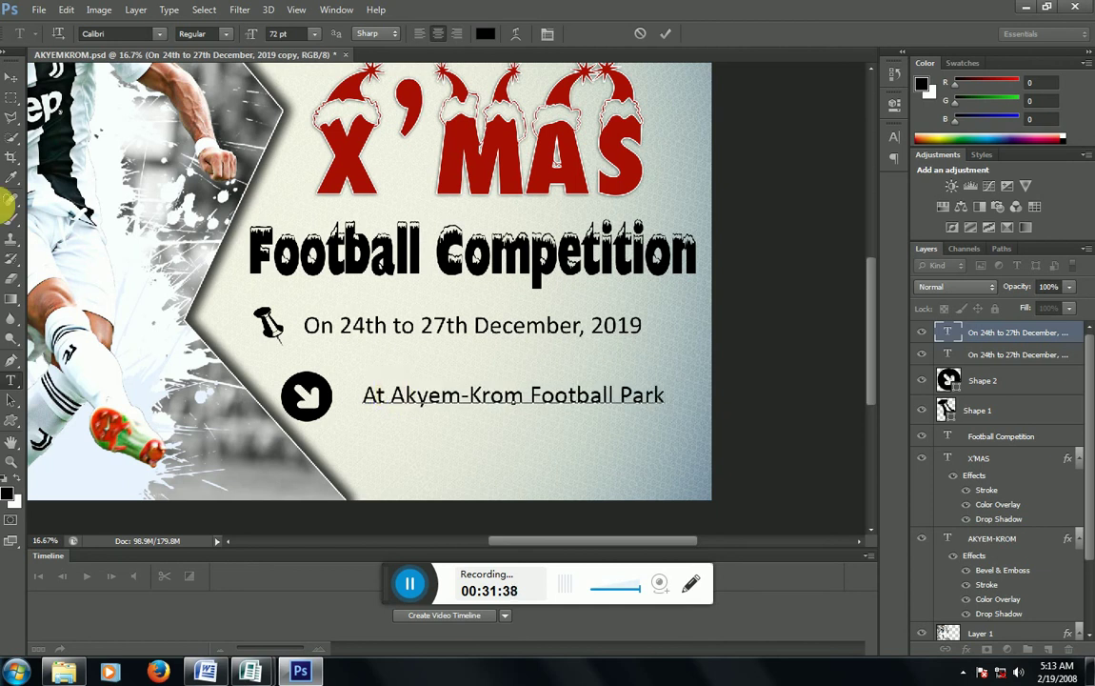
Commit the venue text and shift it slightly left toward the arrow
{"action": "left_click", "coordinate": [11, 75]}
{"action": "left_click", "coordinate": [587, 404]}
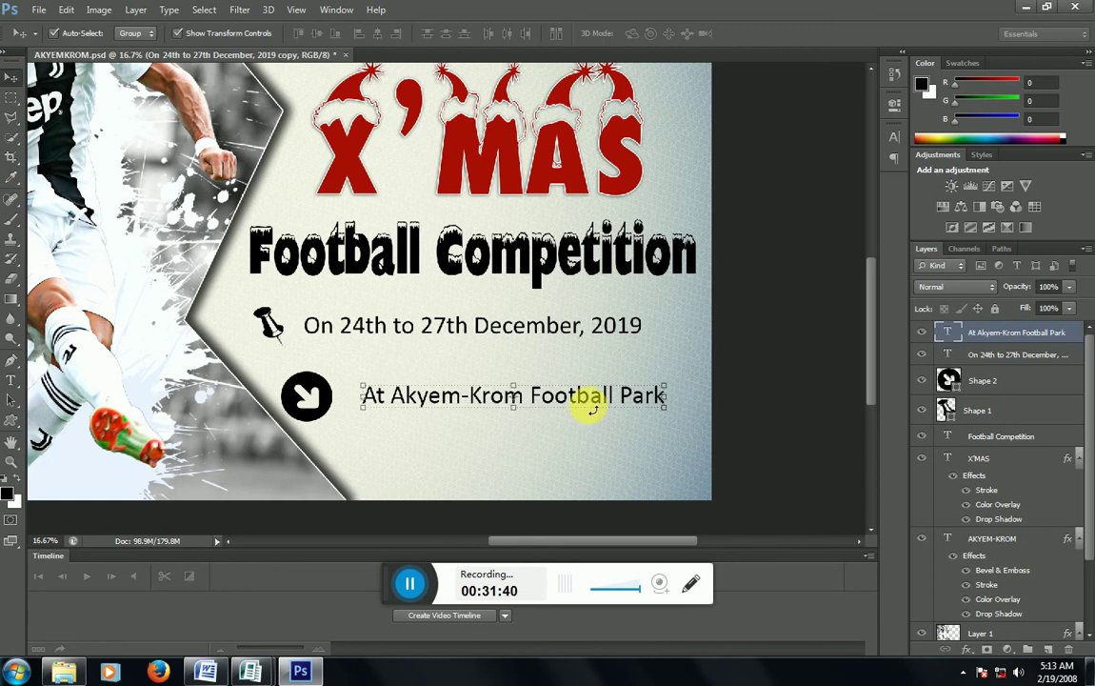
{"action": "left_click_drag", "start_coordinate": [576, 406], "coordinate": [564, 407]}
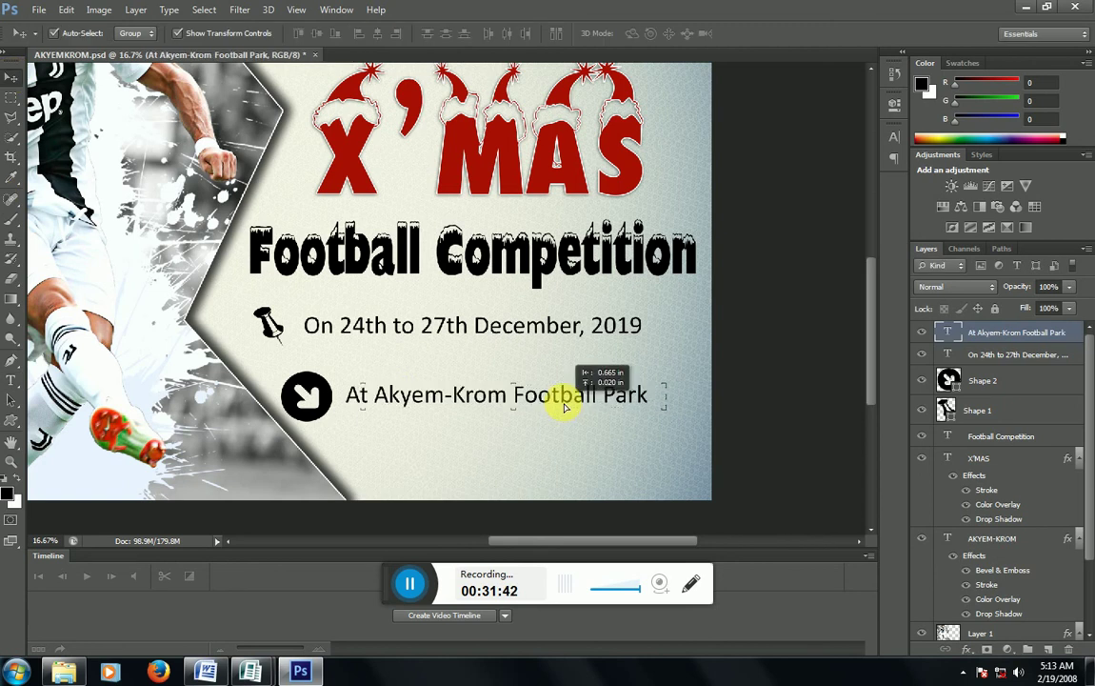
Scale the circled-arrow icon down to match the pushpin's size
{"action": "left_click", "coordinate": [310, 404]}
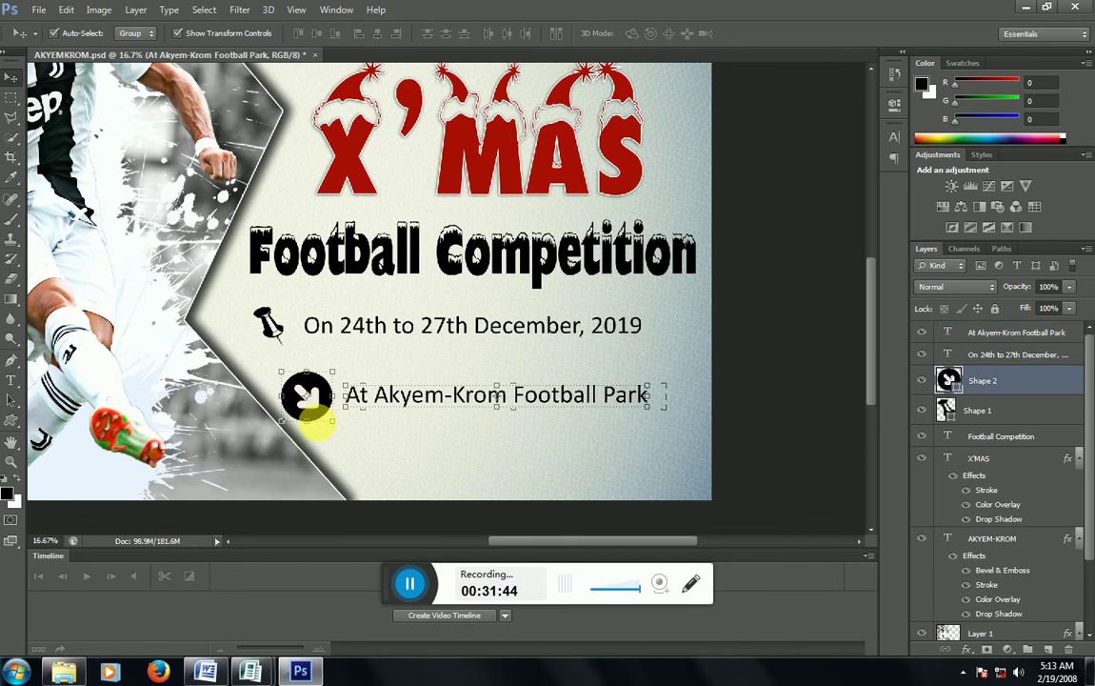
{"action": "key", "text": "ctrl+t"}
{"action": "left_click_drag", "start_coordinate": [281, 420], "coordinate": [290, 413]}
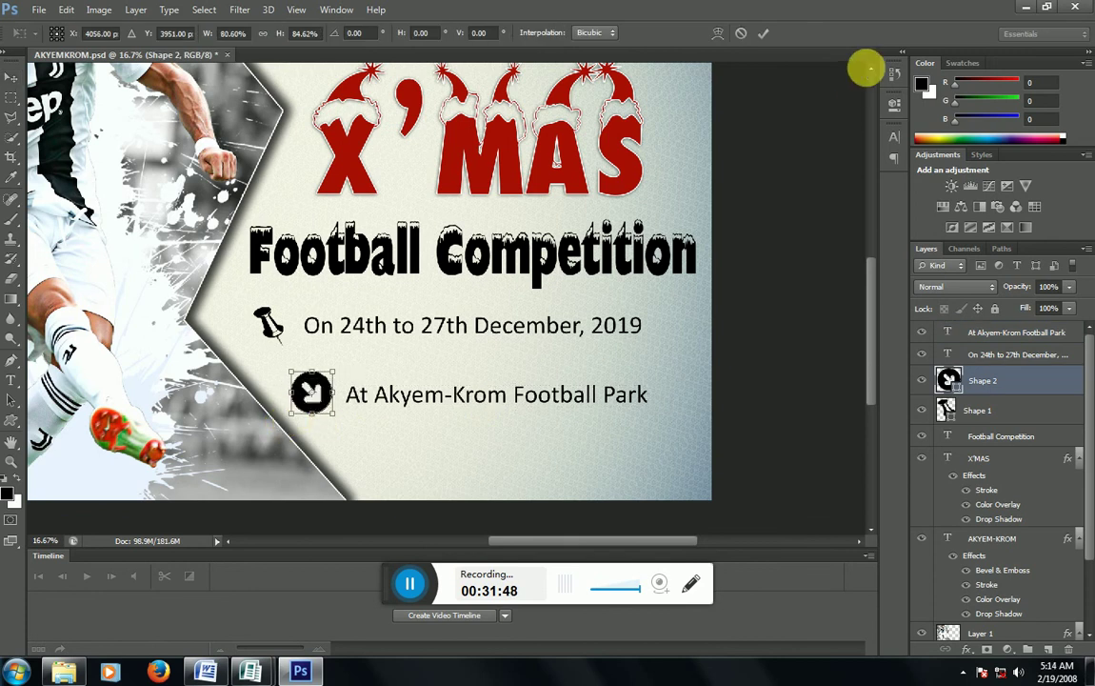
{"action": "left_click", "coordinate": [762, 36]}
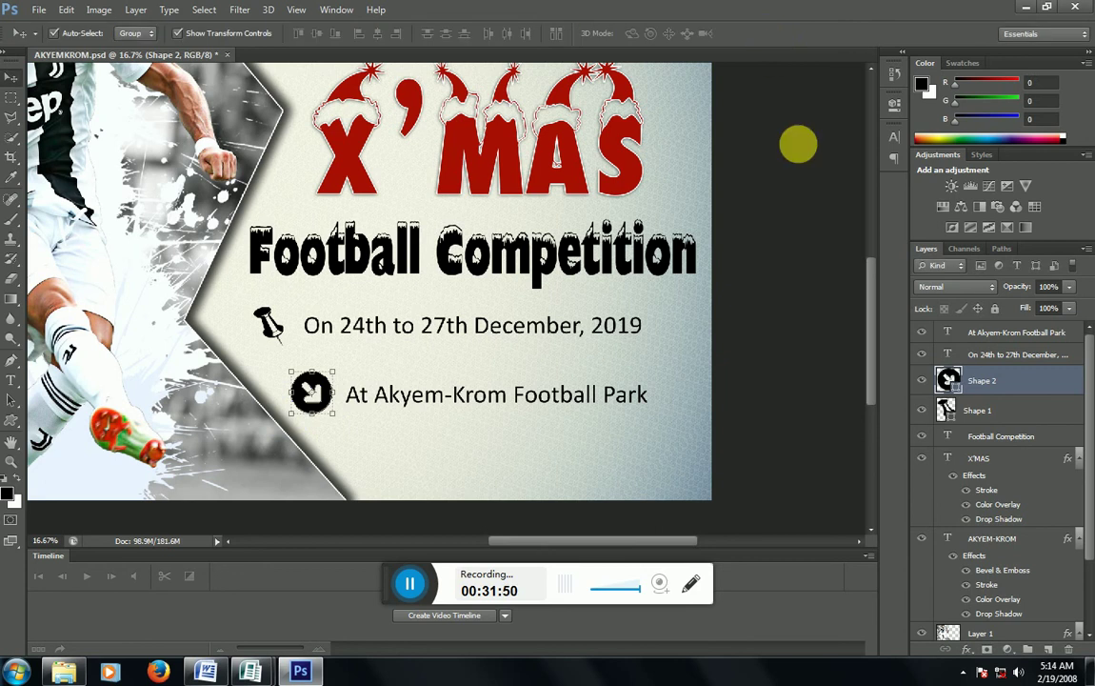
Nudge the venue text up slightly so it lines up with the arrow
{"action": "left_click", "coordinate": [800, 148]}
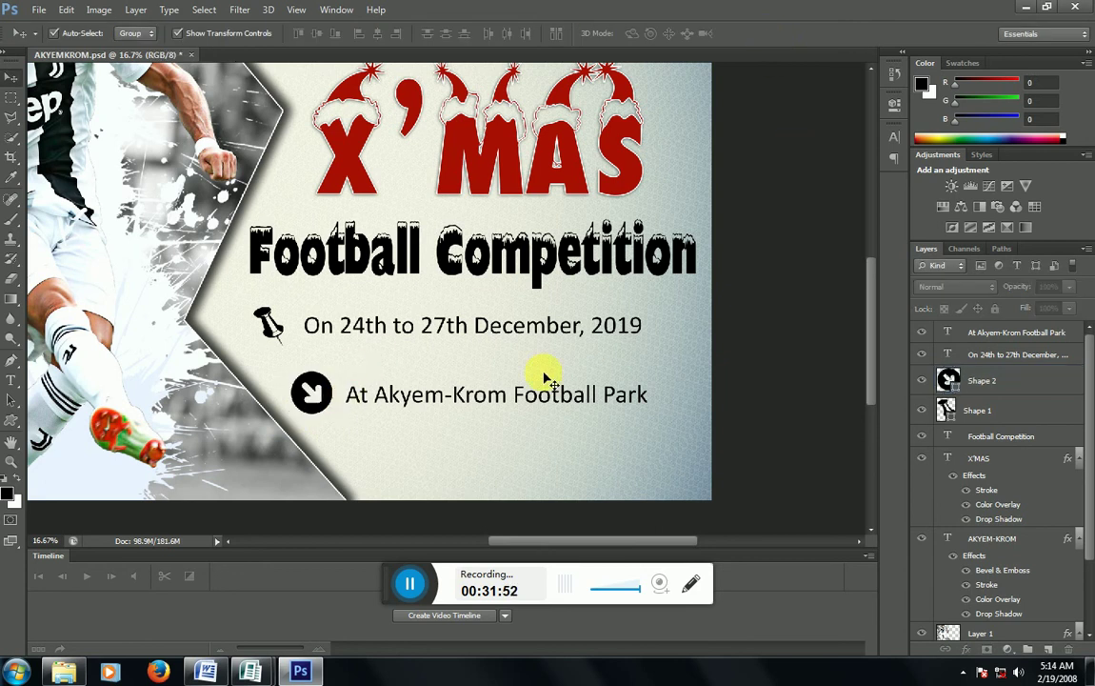
{"action": "left_click_drag", "start_coordinate": [540, 401], "coordinate": [540, 398]}
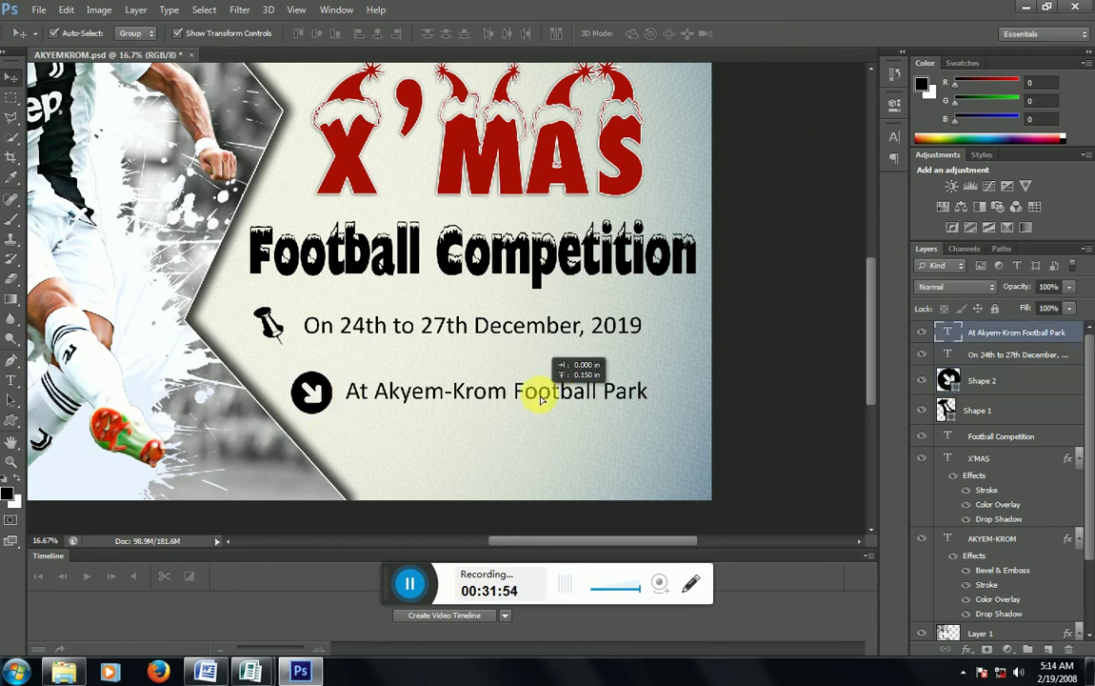
{"action": "left_click", "coordinate": [567, 323]}
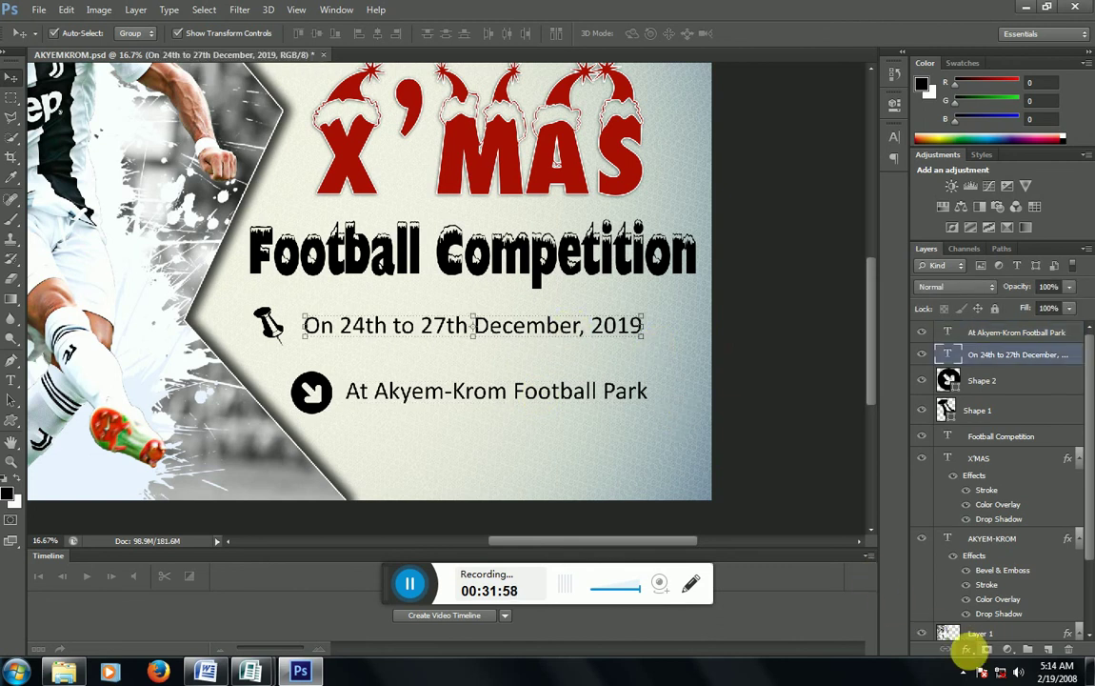
Give the date line a Color Overlay using the dark red sampled from the X'MAS title
{"action": "left_click", "coordinate": [966, 649]}
{"action": "left_click", "coordinate": [1010, 574]}
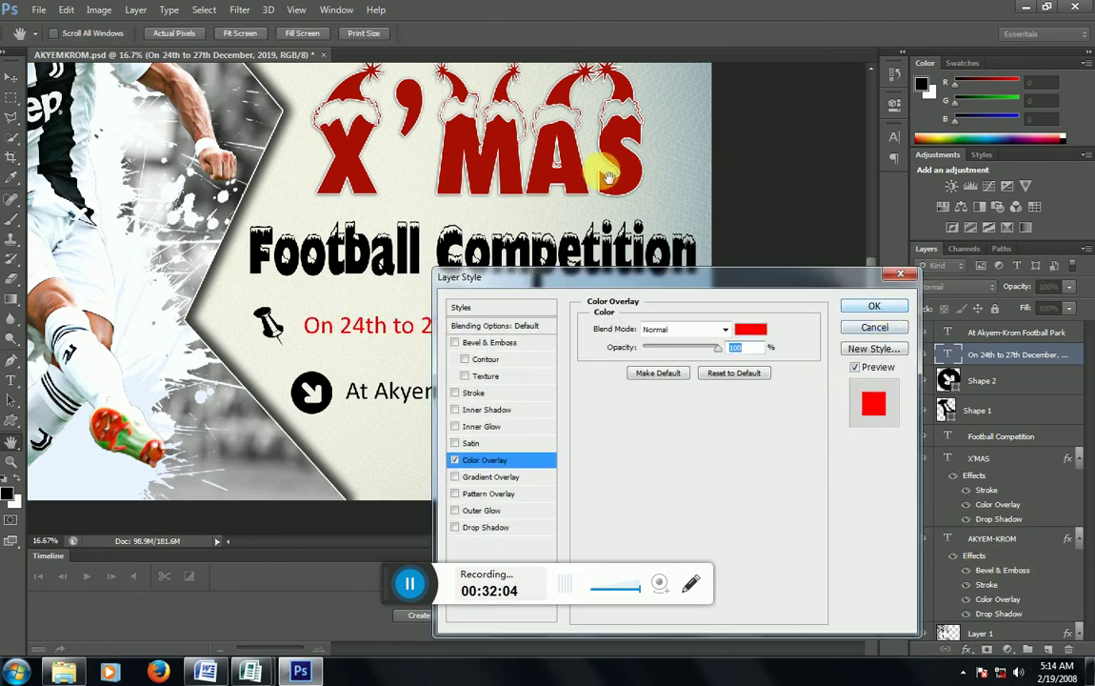
{"action": "left_click", "coordinate": [751, 329]}
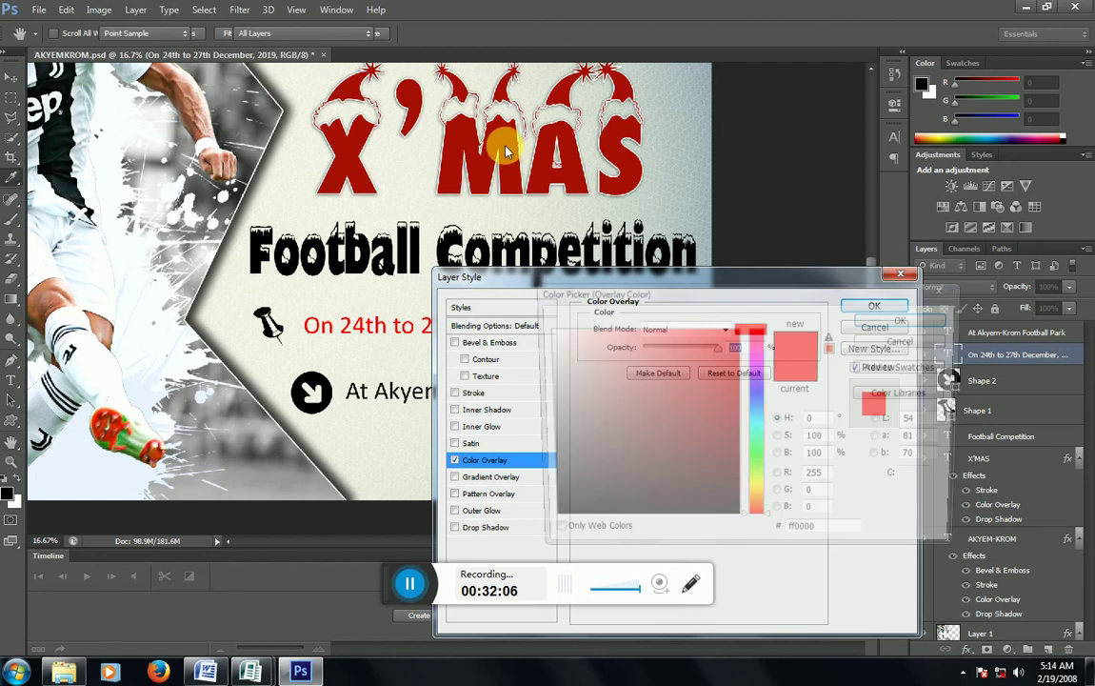
{"action": "left_click", "coordinate": [508, 143]}
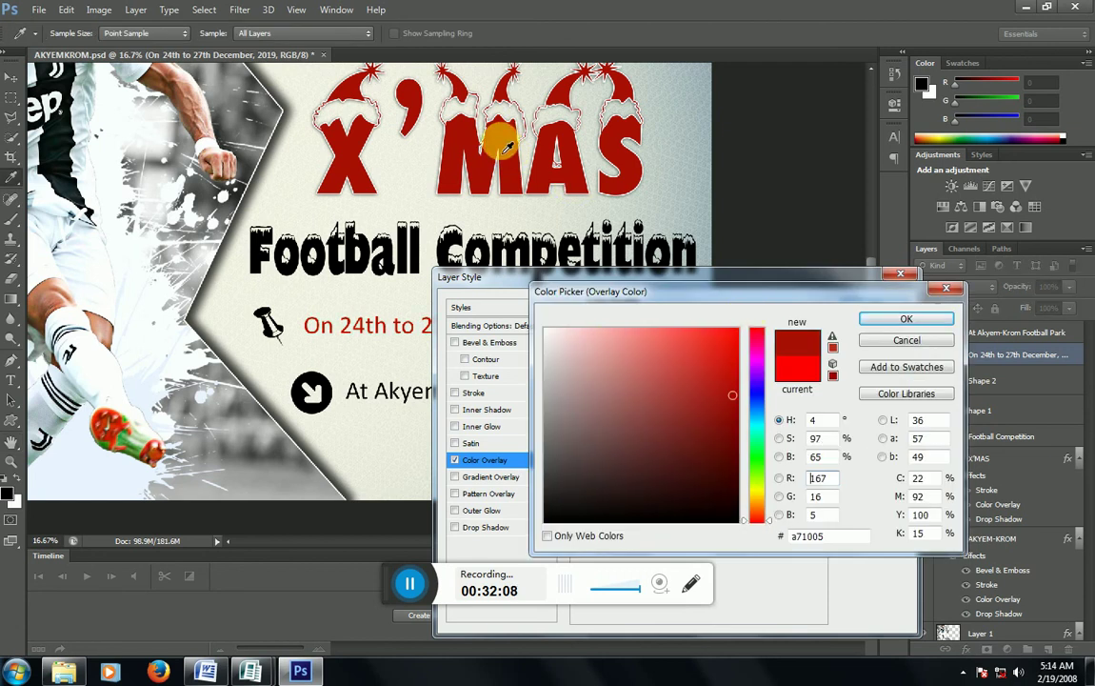
{"action": "left_click", "coordinate": [895, 318]}
{"action": "left_click", "coordinate": [895, 311]}
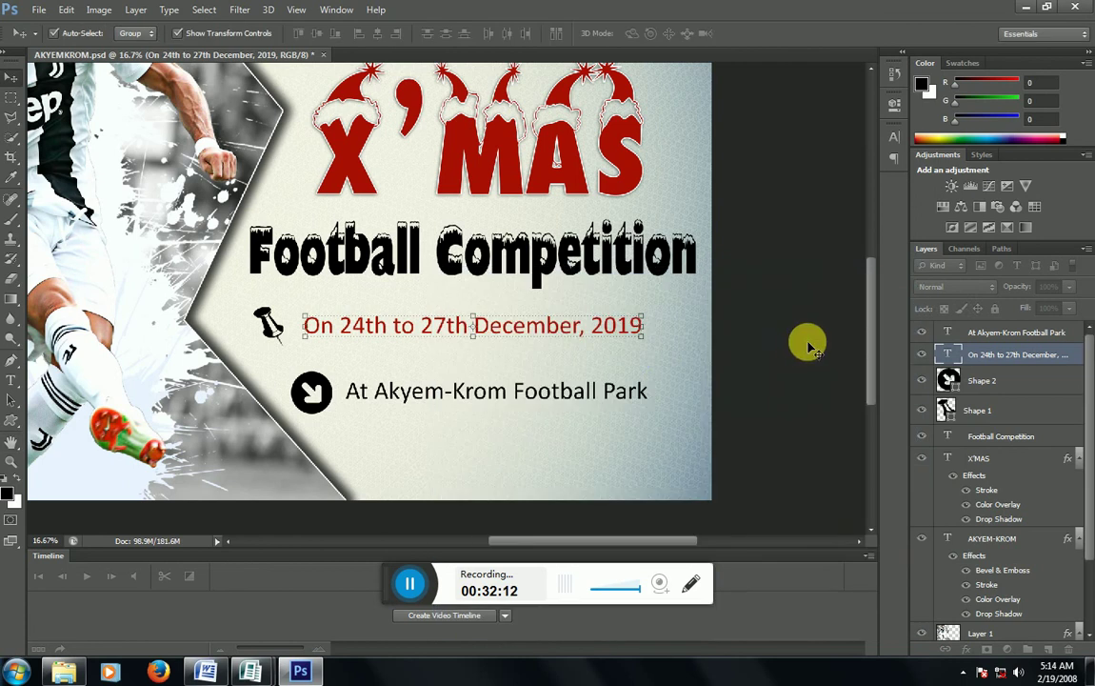
Add the same dark red #a71005 Color Overlay to the venue line
{"action": "left_click", "coordinate": [612, 400]}
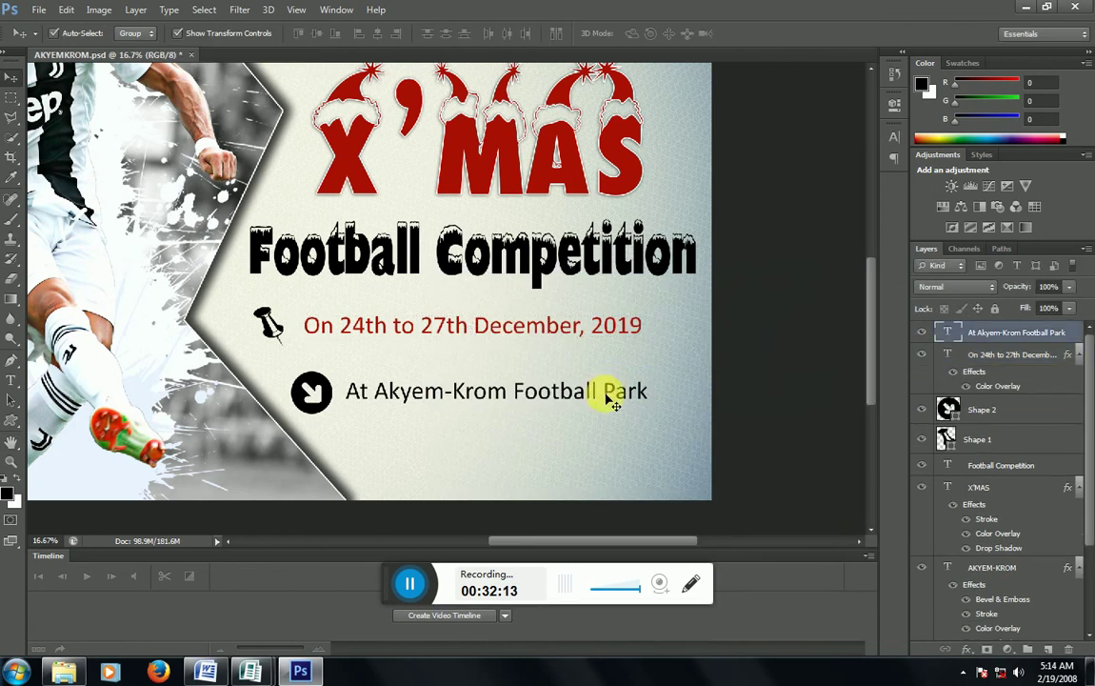
{"action": "left_click", "coordinate": [970, 651]}
{"action": "left_click", "coordinate": [995, 566]}
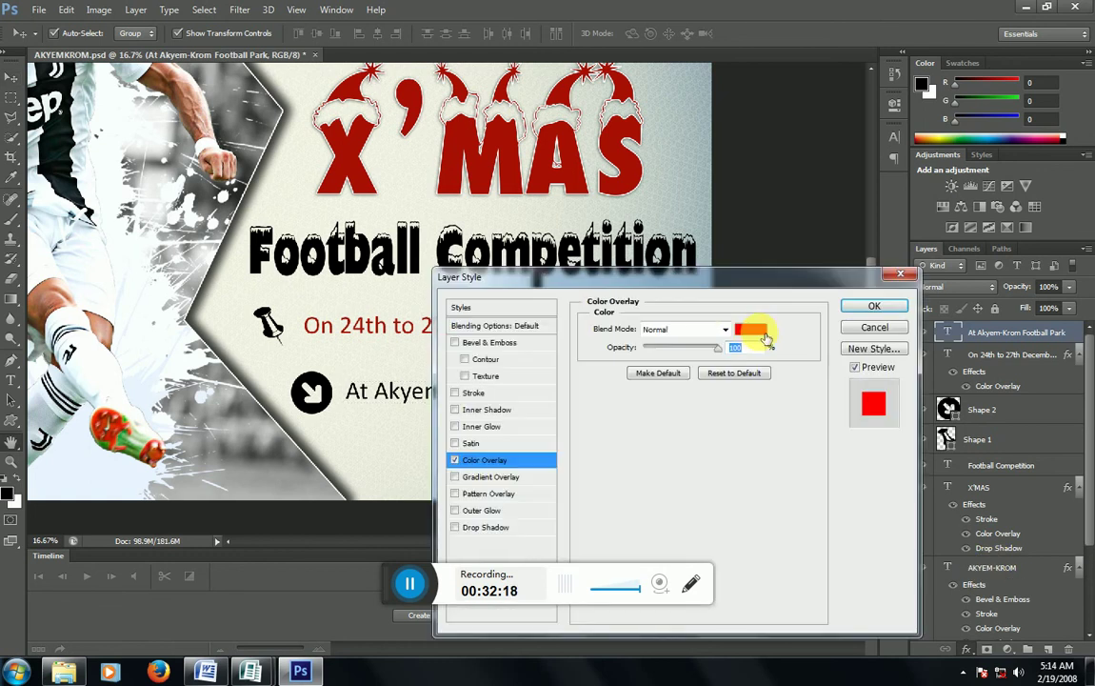
{"action": "left_click", "coordinate": [766, 338]}
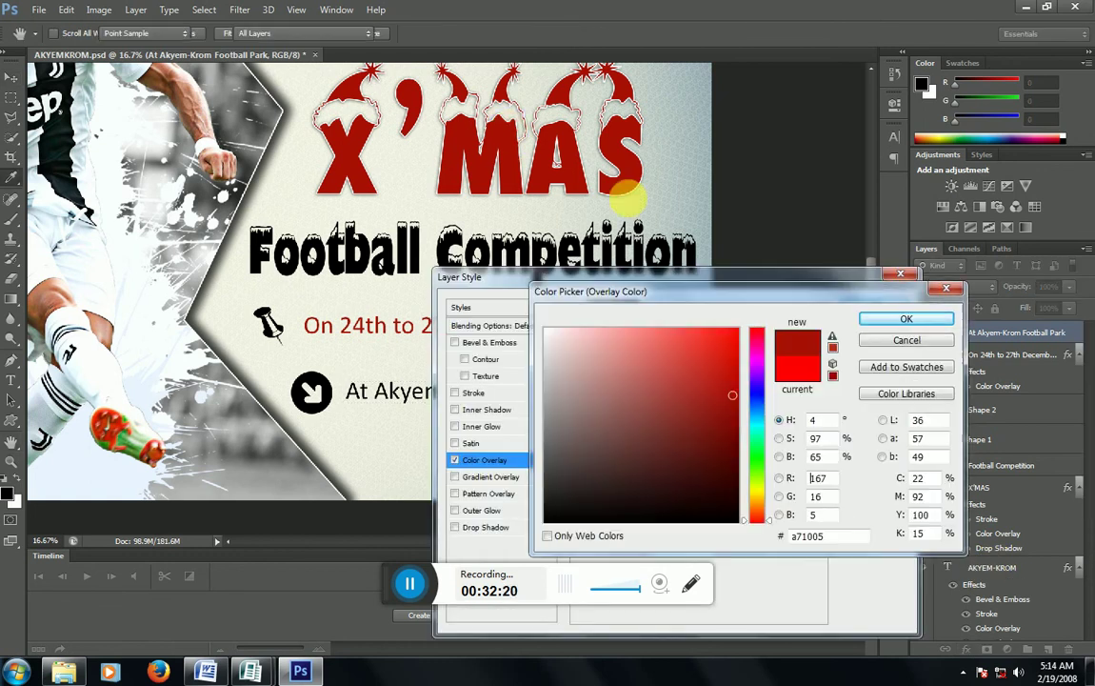
{"action": "left_click", "coordinate": [905, 320]}
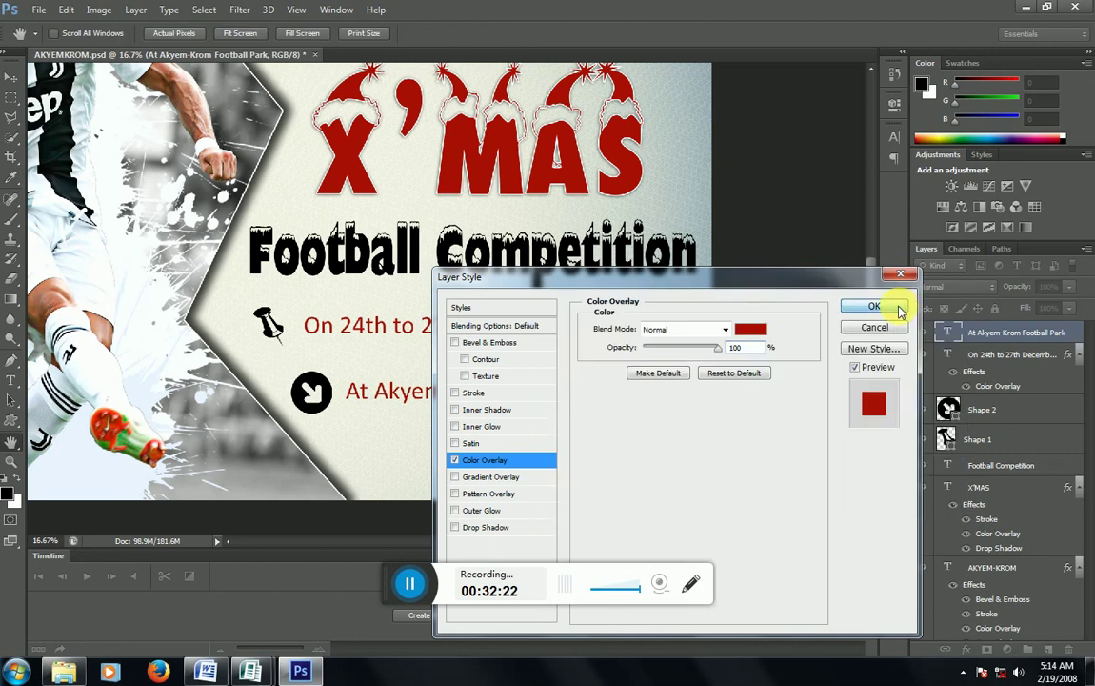
{"action": "left_click", "coordinate": [898, 308]}
Deselect the venue layer and zoom out to 12.5% to see the whole flyer
{"action": "left_click", "coordinate": [805, 313]}
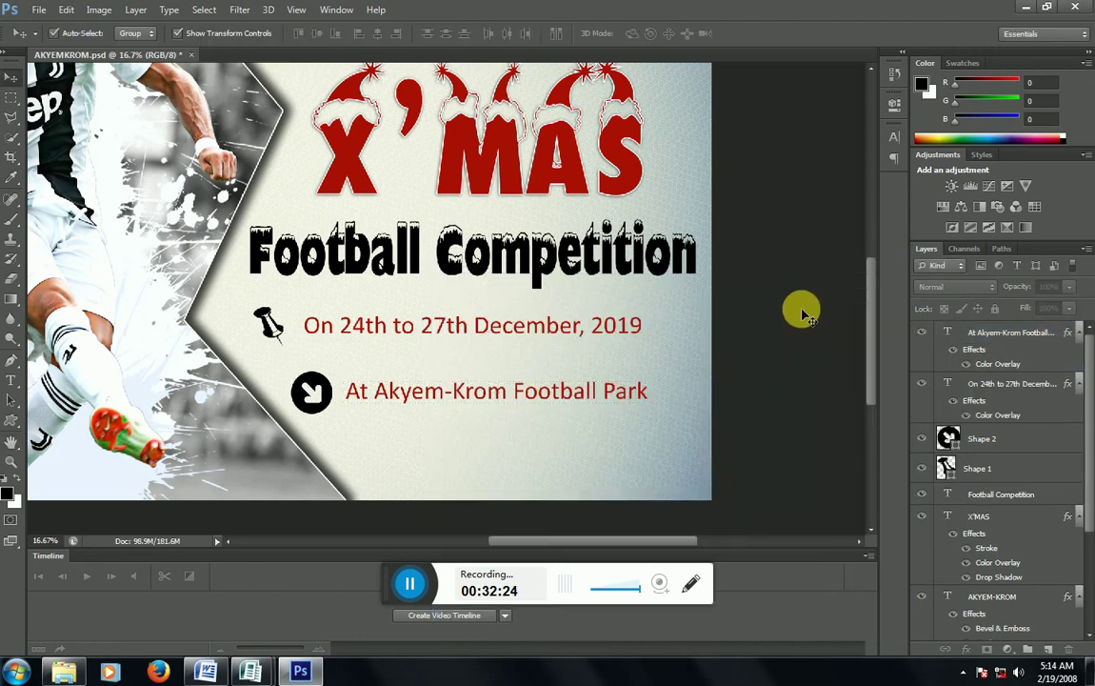
{"action": "key", "text": "ctrl+z"}
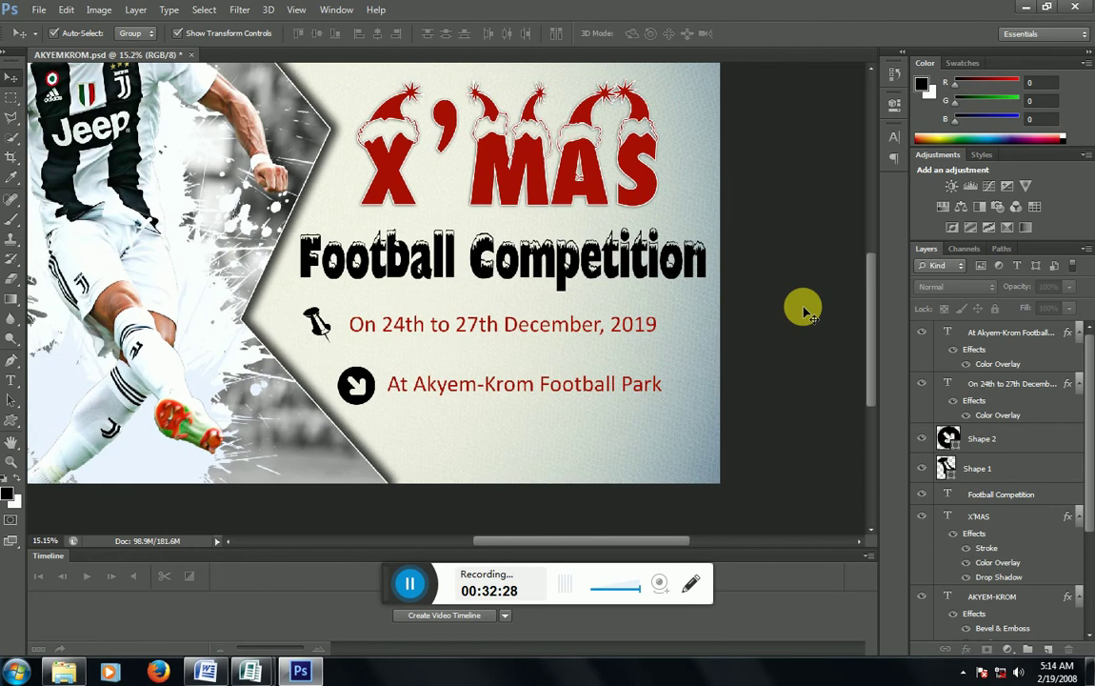
{"action": "scroll", "coordinate": [806, 313], "scroll_direction": "up", "scroll_amount": 2}
{"action": "scroll", "coordinate": [805, 313], "scroll_direction": "down", "scroll_amount": 1}
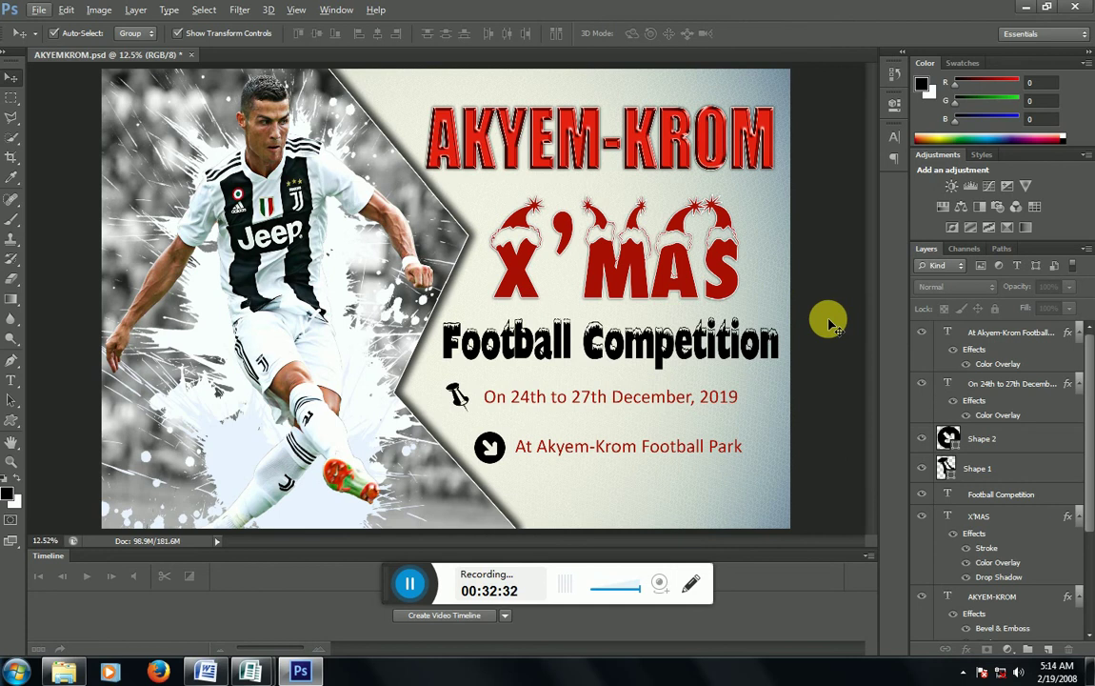
Bring up the File menu
{"action": "left_click", "coordinate": [43, 13]}
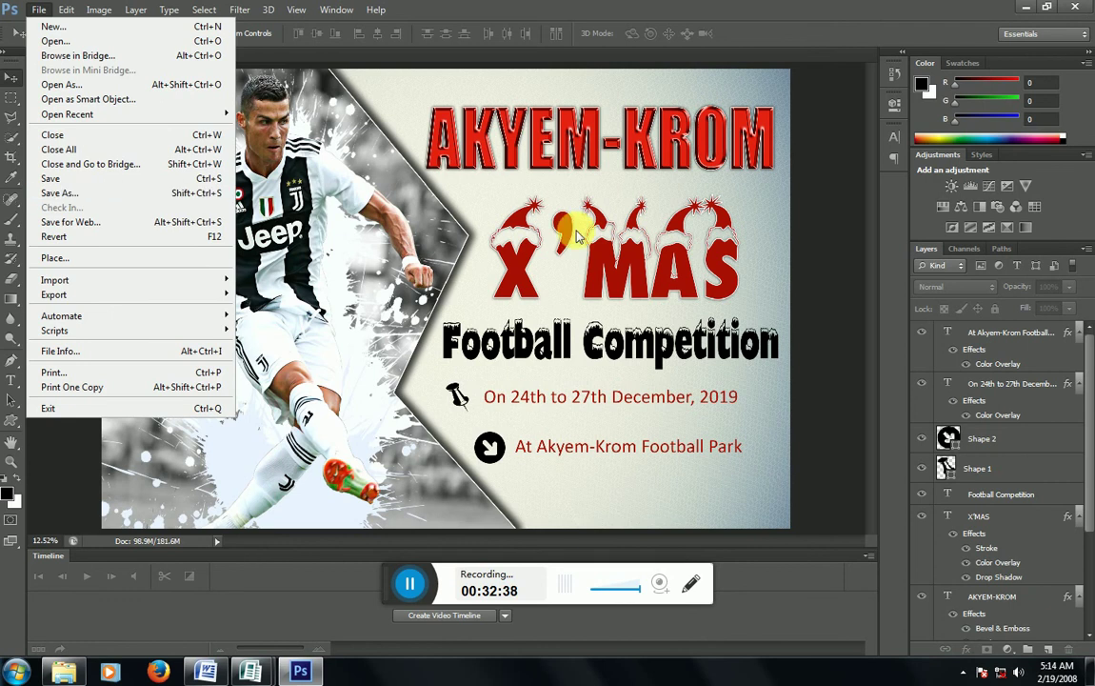
{"action": "left_click", "coordinate": [836, 202]}
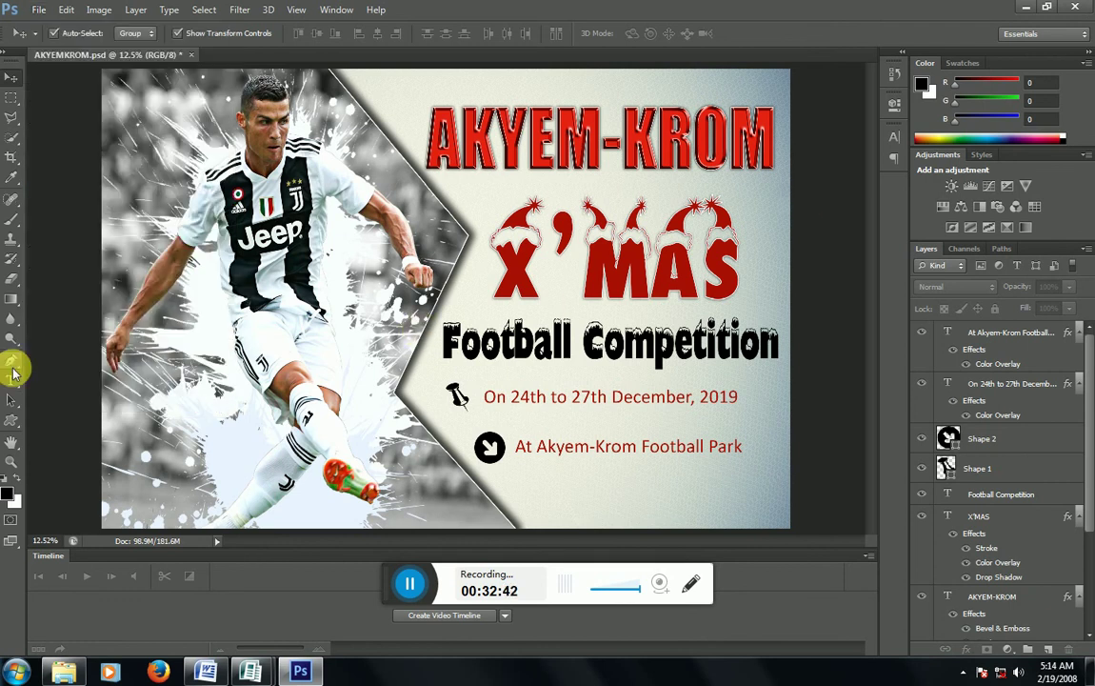
{"action": "left_click", "coordinate": [39, 9]}
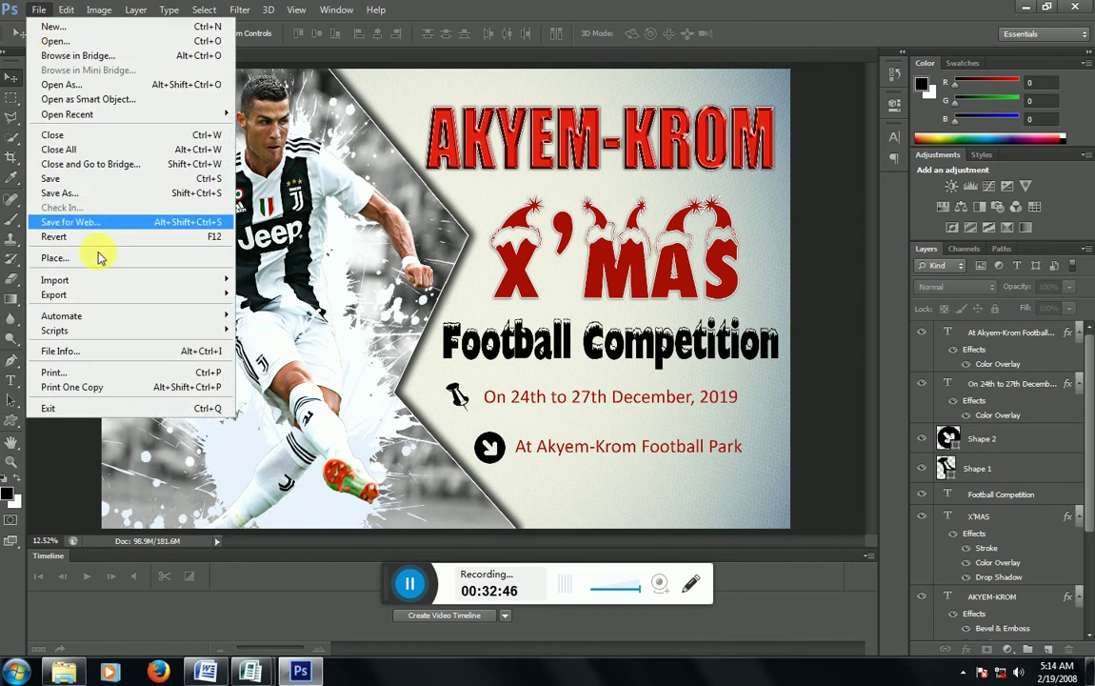
With the Custom Shape tool, scroll the shape picker until the clock shapes appear
{"action": "left_click", "coordinate": [13, 421]}
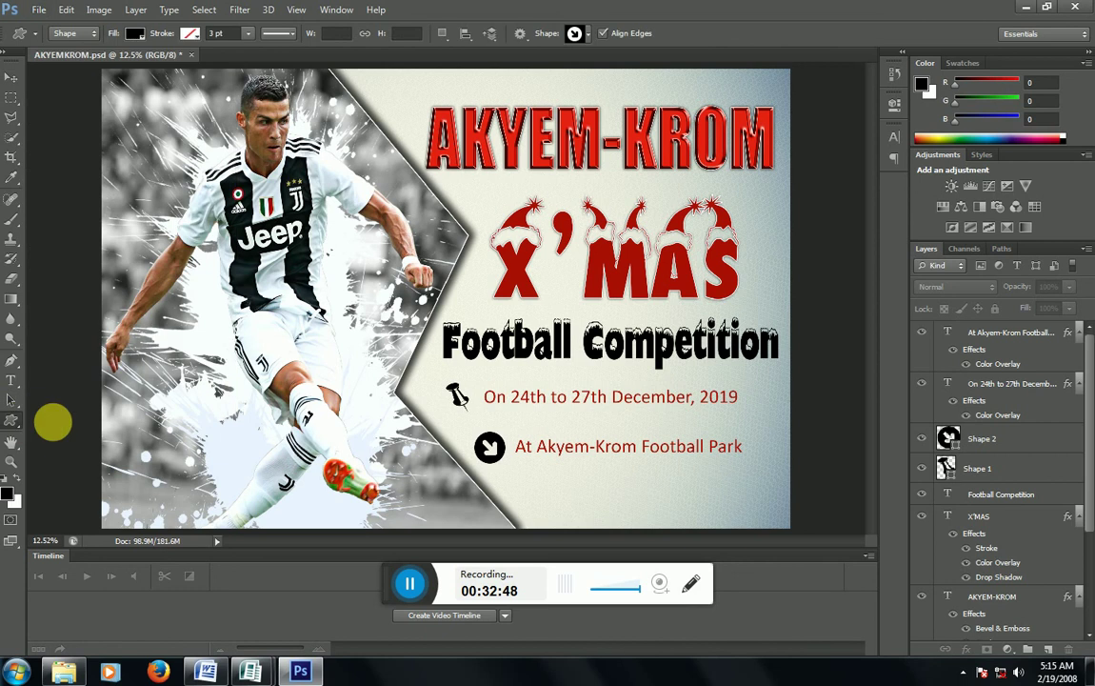
{"action": "left_click", "coordinate": [583, 34]}
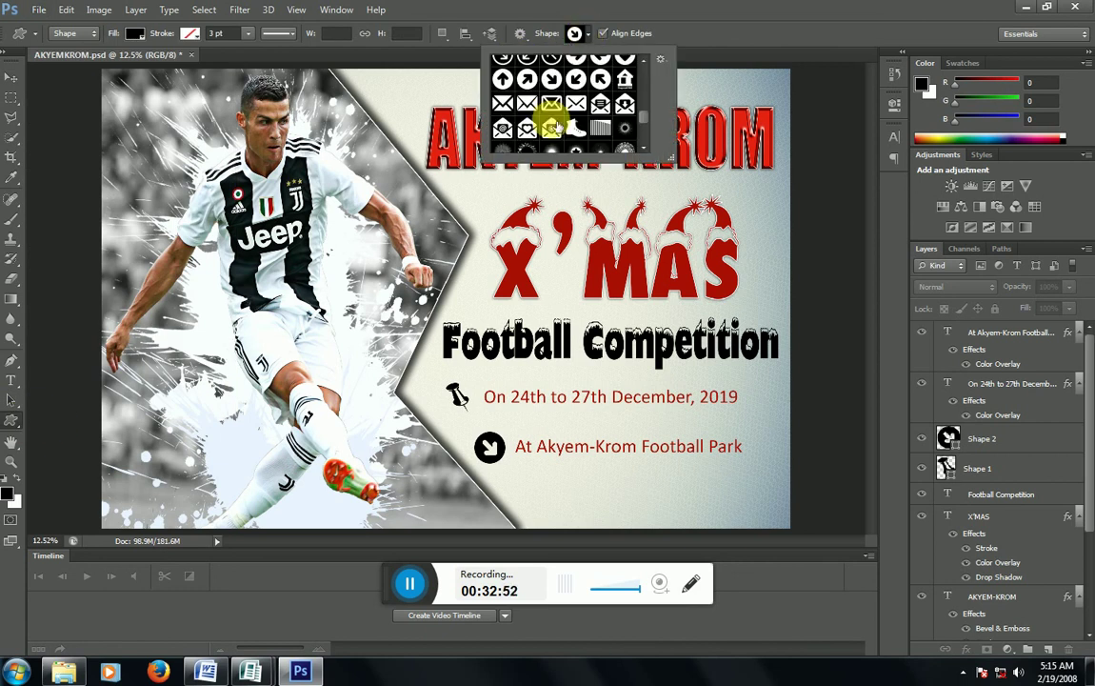
{"action": "scroll", "coordinate": [551, 124], "scroll_direction": "down", "scroll_amount": 1}
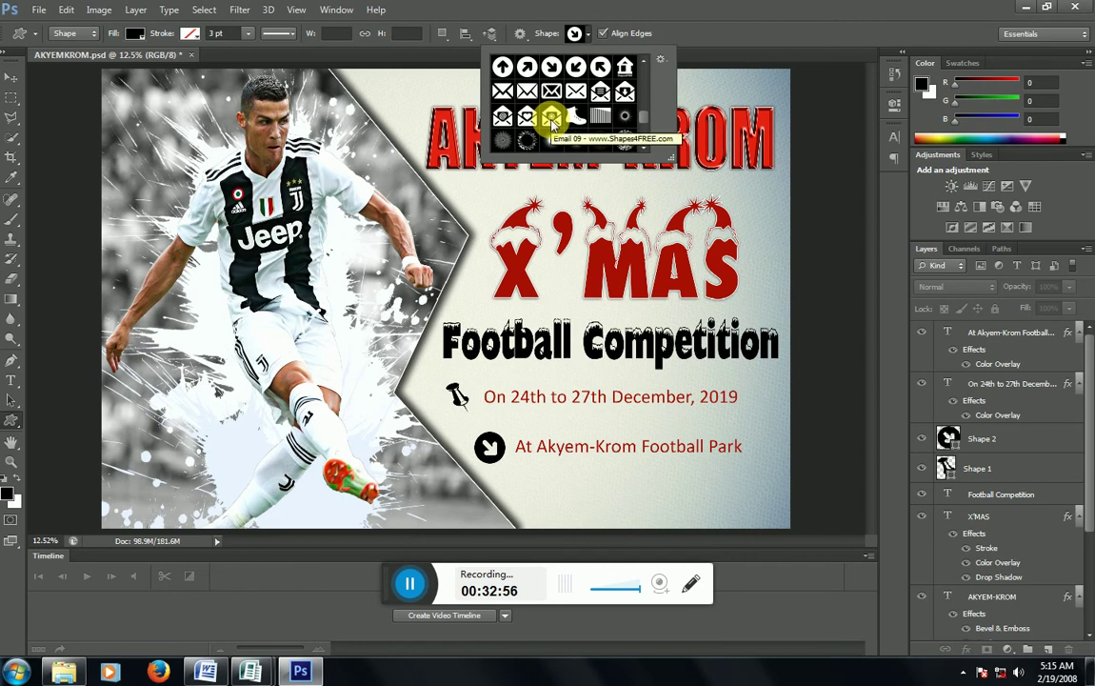
{"action": "scroll", "coordinate": [551, 122], "scroll_direction": "down", "scroll_amount": 2}
{"action": "scroll", "coordinate": [550, 119], "scroll_direction": "down", "scroll_amount": 1}
{"action": "scroll", "coordinate": [549, 116], "scroll_direction": "down", "scroll_amount": 2}
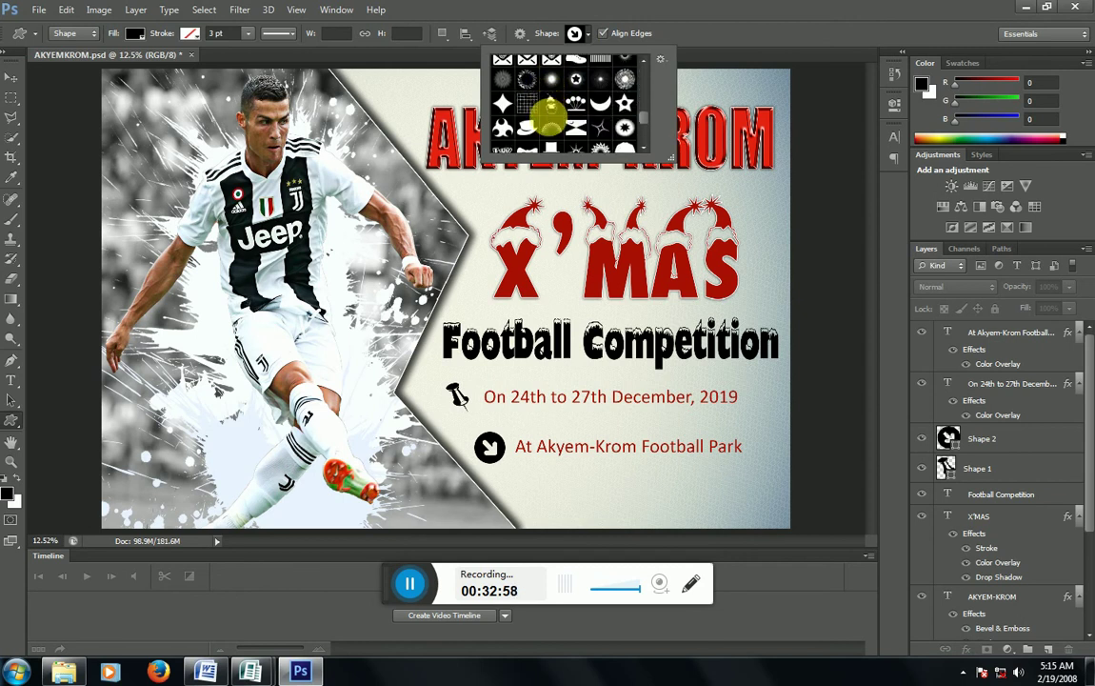
{"action": "scroll", "coordinate": [550, 116], "scroll_direction": "down", "scroll_amount": 1}
{"action": "scroll", "coordinate": [550, 119], "scroll_direction": "down", "scroll_amount": 2}
{"action": "scroll", "coordinate": [550, 122], "scroll_direction": "down", "scroll_amount": 1}
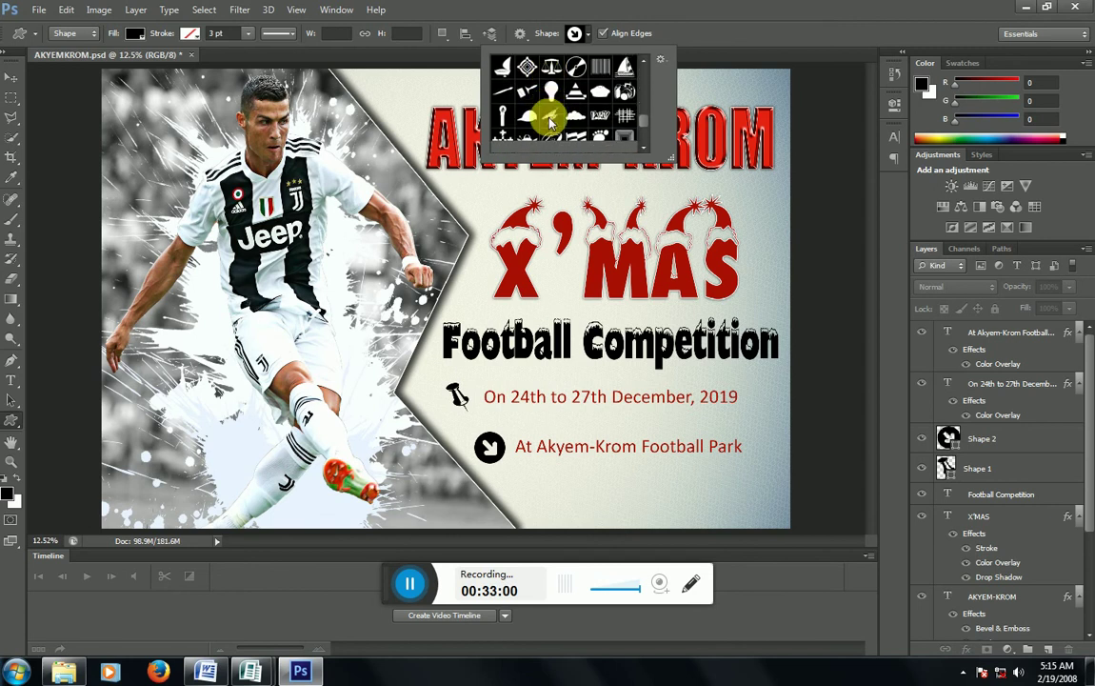
{"action": "scroll", "coordinate": [550, 122], "scroll_direction": "down", "scroll_amount": 2}
{"action": "scroll", "coordinate": [551, 121], "scroll_direction": "down", "scroll_amount": 2}
{"action": "scroll", "coordinate": [552, 120], "scroll_direction": "down", "scroll_amount": 1}
{"action": "scroll", "coordinate": [555, 119], "scroll_direction": "down", "scroll_amount": 1}
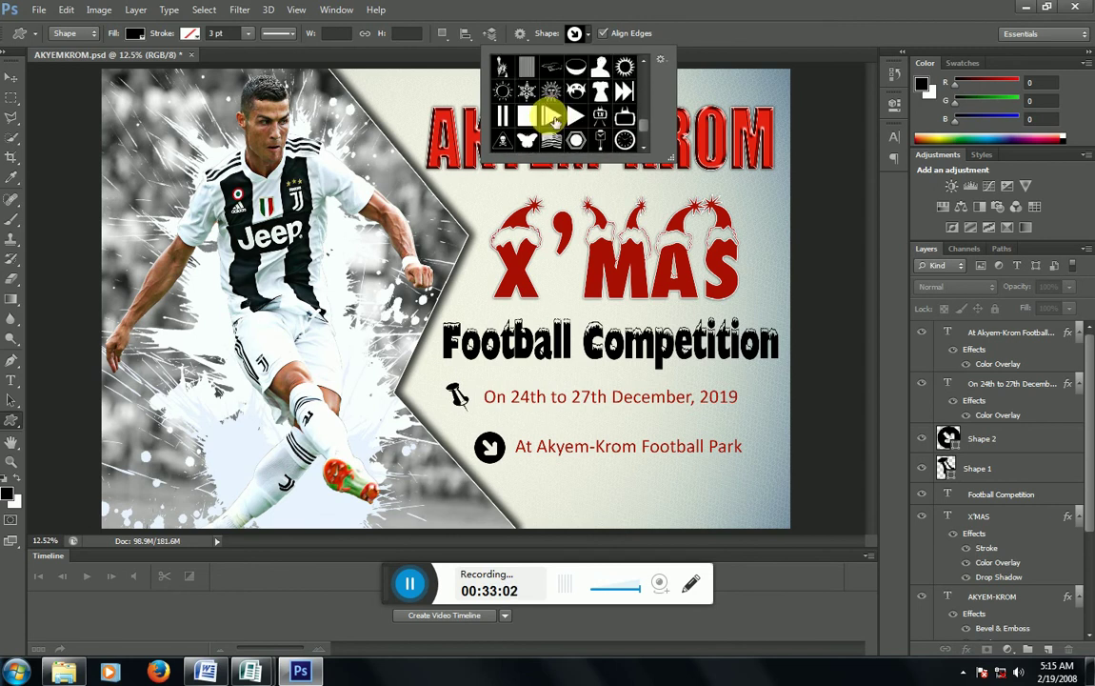
{"action": "scroll", "coordinate": [554, 119], "scroll_direction": "down", "scroll_amount": 2}
{"action": "scroll", "coordinate": [552, 118], "scroll_direction": "down", "scroll_amount": 1}
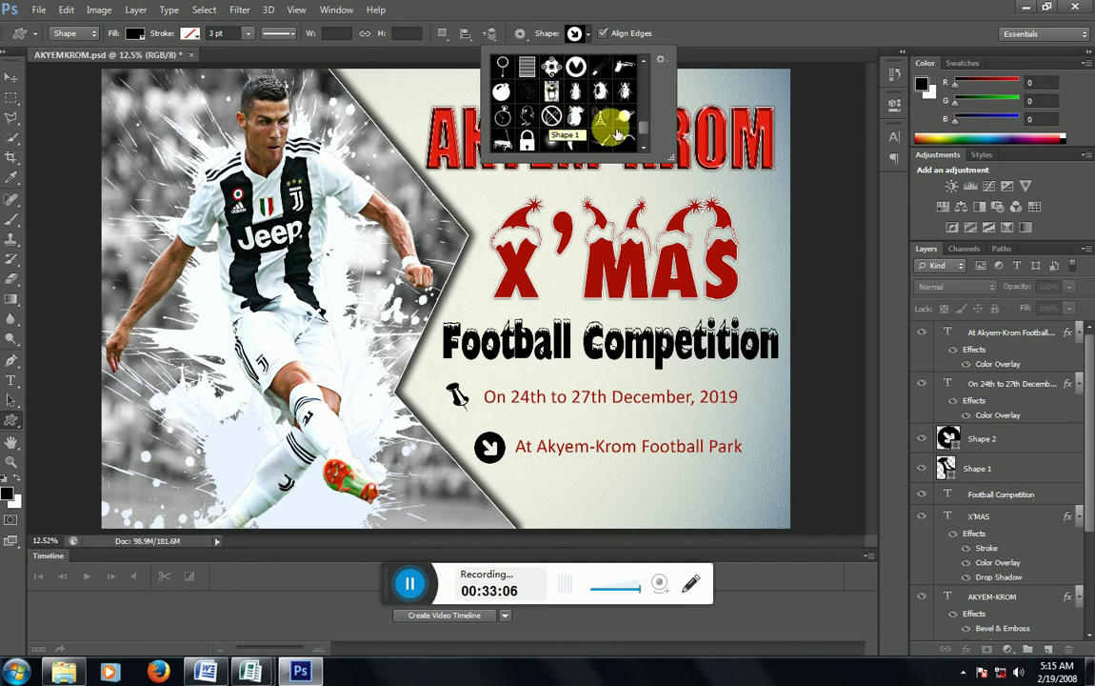
{"action": "scroll", "coordinate": [600, 114], "scroll_direction": "up", "scroll_amount": 1}
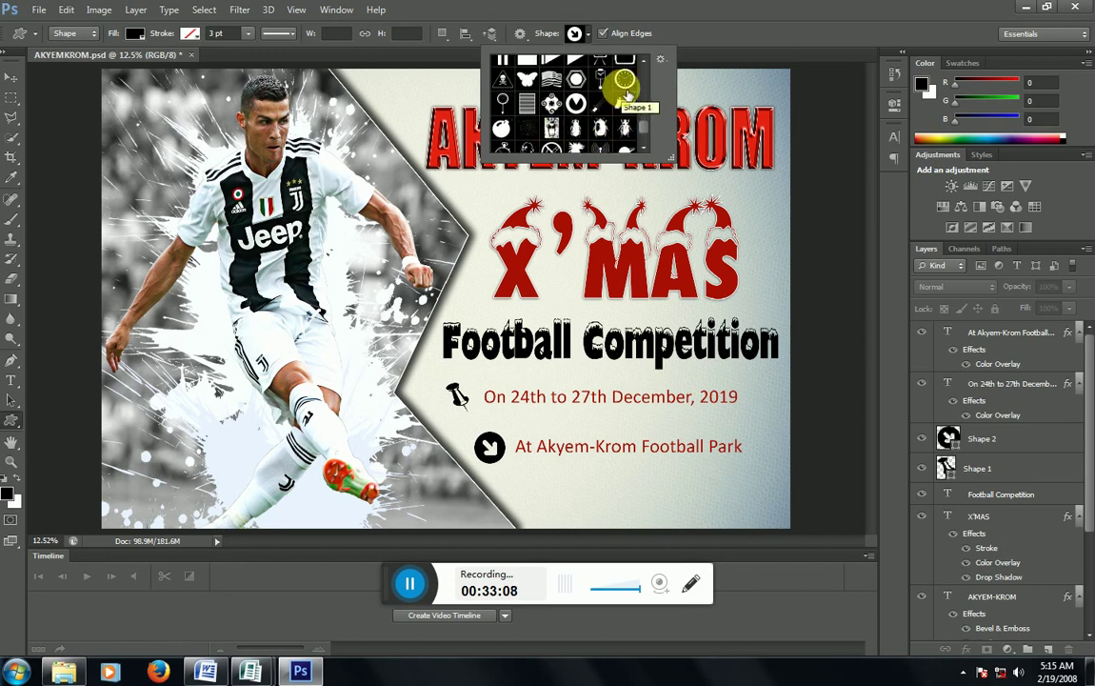
{"action": "scroll", "coordinate": [624, 92], "scroll_direction": "down", "scroll_amount": 2}
{"action": "scroll", "coordinate": [623, 93], "scroll_direction": "down", "scroll_amount": 2}
{"action": "scroll", "coordinate": [623, 93], "scroll_direction": "down", "scroll_amount": 2}
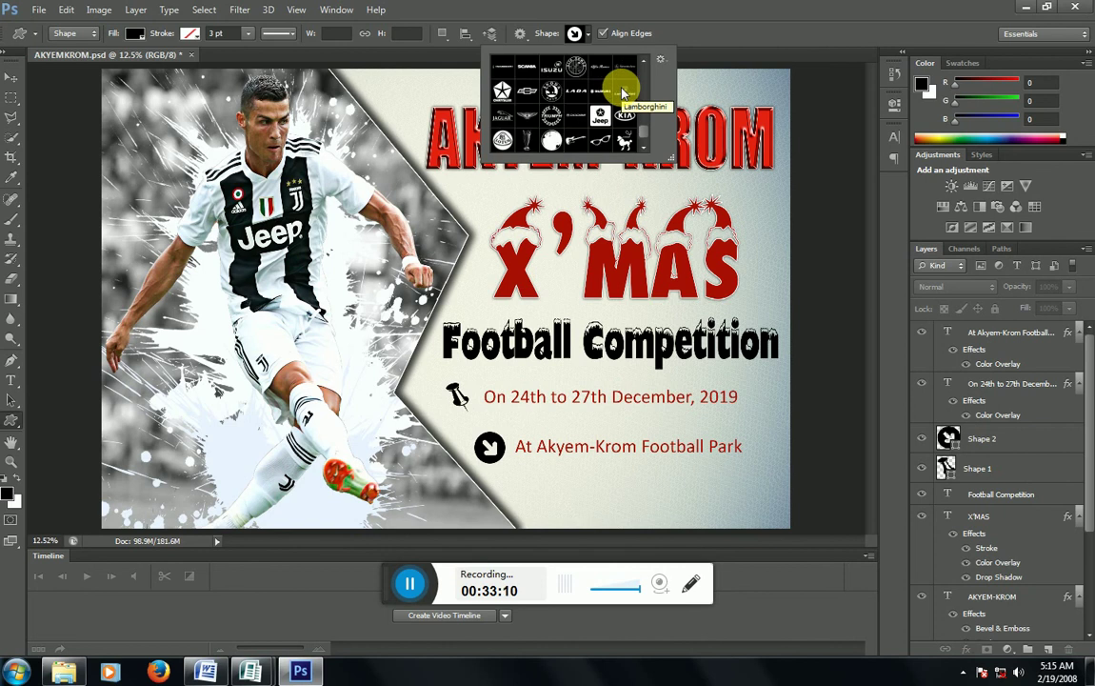
{"action": "scroll", "coordinate": [624, 92], "scroll_direction": "down", "scroll_amount": 2}
{"action": "scroll", "coordinate": [623, 92], "scroll_direction": "down", "scroll_amount": 1}
{"action": "scroll", "coordinate": [624, 93], "scroll_direction": "up", "scroll_amount": 1}
{"action": "scroll", "coordinate": [621, 93], "scroll_direction": "up", "scroll_amount": 1}
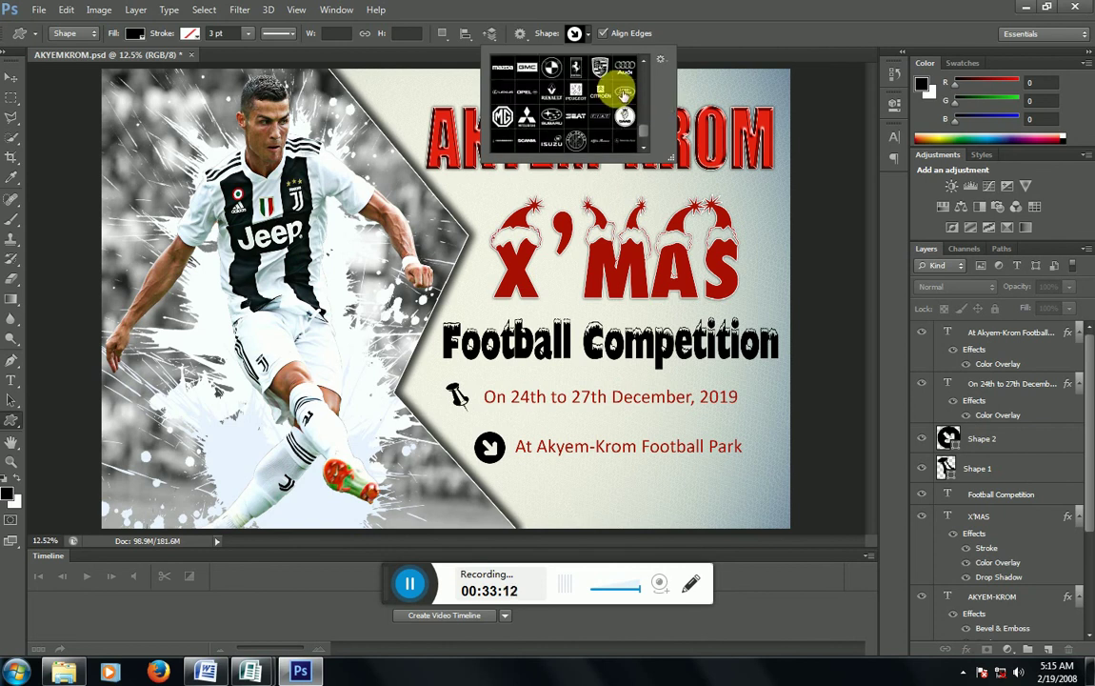
{"action": "scroll", "coordinate": [617, 93], "scroll_direction": "up", "scroll_amount": 1}
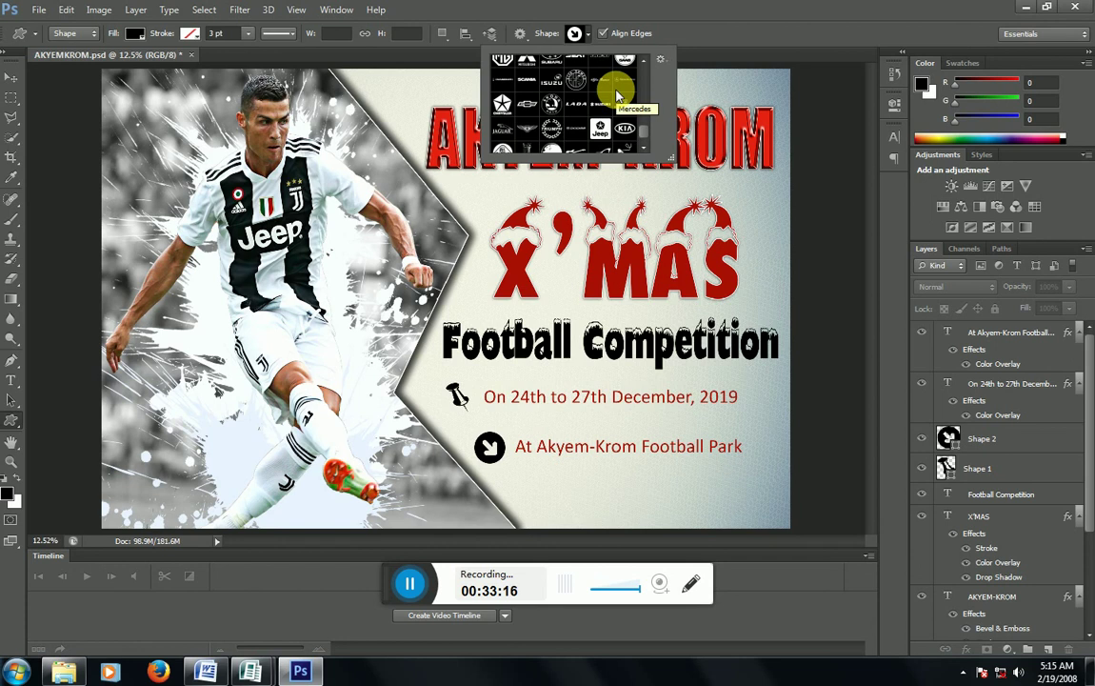
{"action": "scroll", "coordinate": [617, 93], "scroll_direction": "up", "scroll_amount": 1}
{"action": "scroll", "coordinate": [619, 93], "scroll_direction": "up", "scroll_amount": 1}
{"action": "scroll", "coordinate": [620, 93], "scroll_direction": "up", "scroll_amount": 1}
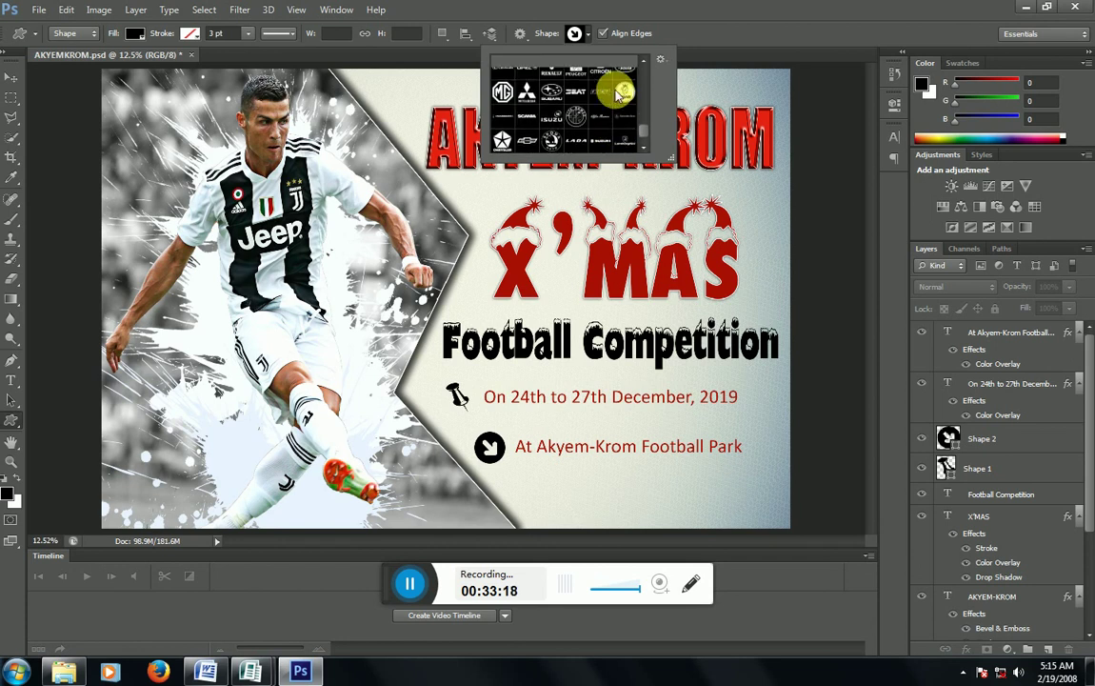
{"action": "scroll", "coordinate": [622, 92], "scroll_direction": "up", "scroll_amount": 1}
{"action": "scroll", "coordinate": [621, 92], "scroll_direction": "up", "scroll_amount": 2}
{"action": "scroll", "coordinate": [617, 92], "scroll_direction": "up", "scroll_amount": 2}
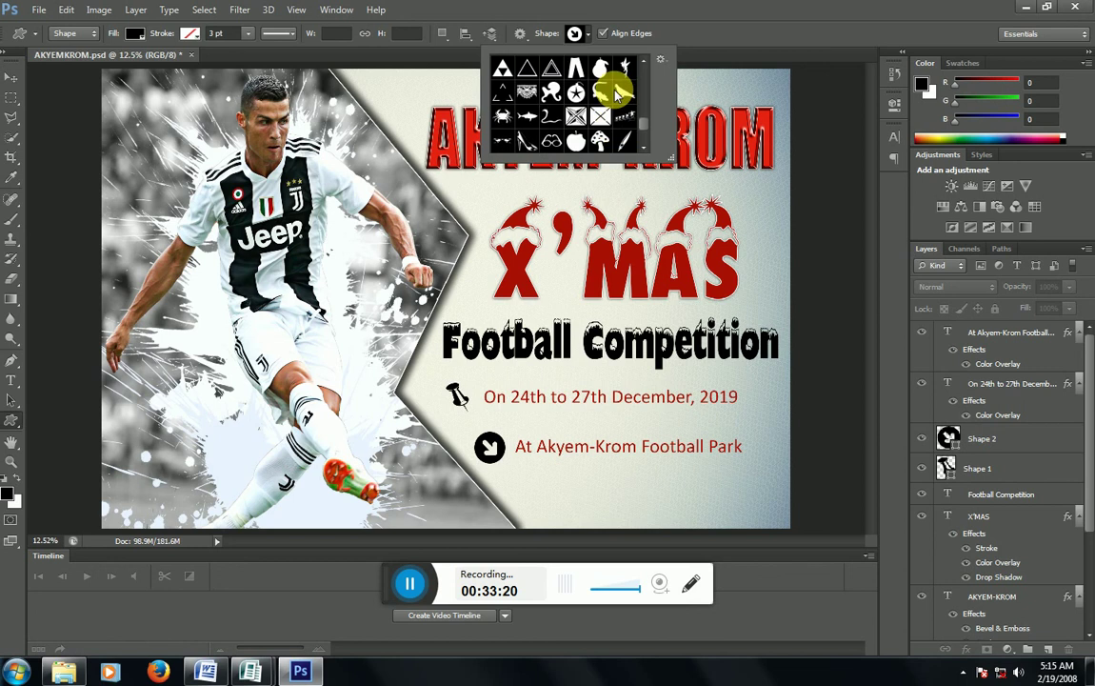
{"action": "scroll", "coordinate": [617, 93], "scroll_direction": "up", "scroll_amount": 2}
{"action": "scroll", "coordinate": [617, 93], "scroll_direction": "up", "scroll_amount": 2}
{"action": "scroll", "coordinate": [617, 95], "scroll_direction": "up", "scroll_amount": 2}
{"action": "scroll", "coordinate": [617, 93], "scroll_direction": "up", "scroll_amount": 2}
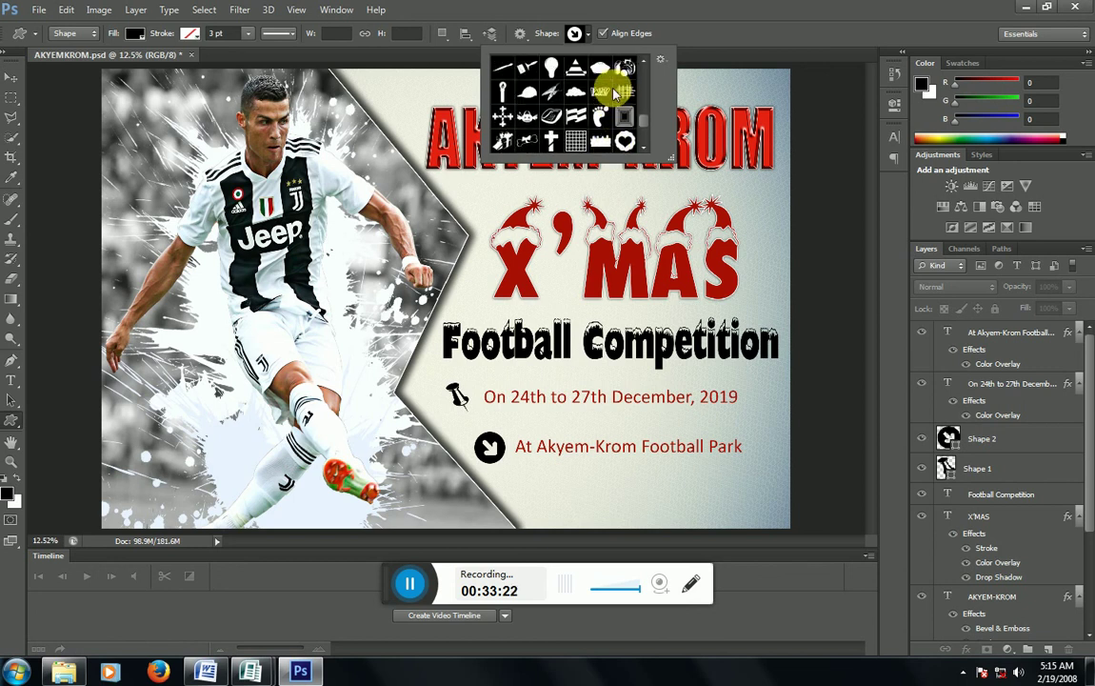
{"action": "scroll", "coordinate": [617, 92], "scroll_direction": "up", "scroll_amount": 2}
{"action": "scroll", "coordinate": [617, 93], "scroll_direction": "up", "scroll_amount": 2}
{"action": "scroll", "coordinate": [617, 92], "scroll_direction": "up", "scroll_amount": 2}
{"action": "scroll", "coordinate": [617, 92], "scroll_direction": "up", "scroll_amount": 2}
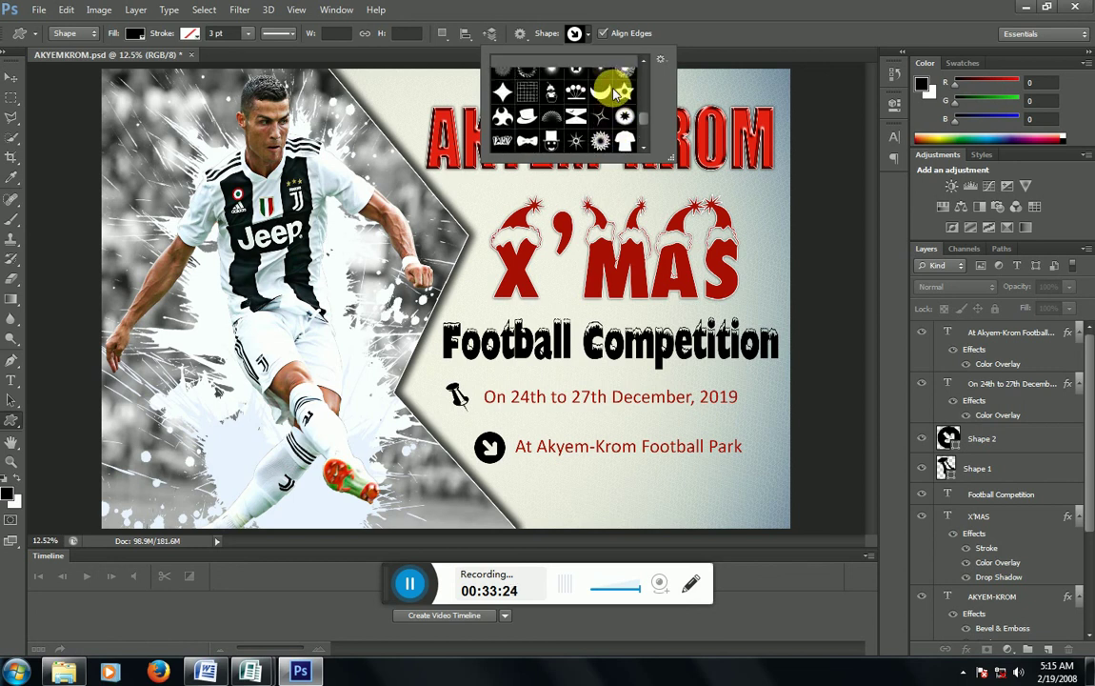
{"action": "scroll", "coordinate": [614, 88], "scroll_direction": "up", "scroll_amount": 2}
{"action": "scroll", "coordinate": [608, 84], "scroll_direction": "up", "scroll_amount": 2}
{"action": "scroll", "coordinate": [604, 85], "scroll_direction": "up", "scroll_amount": 2}
{"action": "scroll", "coordinate": [601, 91], "scroll_direction": "up", "scroll_amount": 2}
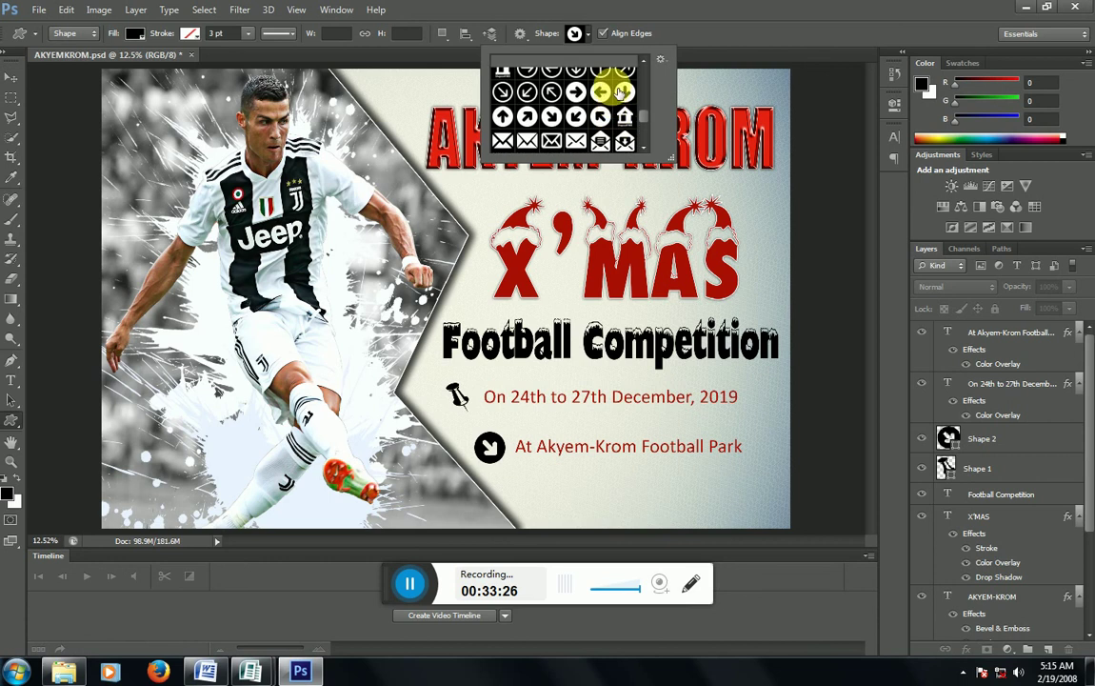
{"action": "scroll", "coordinate": [610, 89], "scroll_direction": "up", "scroll_amount": 1}
{"action": "scroll", "coordinate": [619, 86], "scroll_direction": "up", "scroll_amount": 2}
{"action": "scroll", "coordinate": [614, 90], "scroll_direction": "up", "scroll_amount": 1}
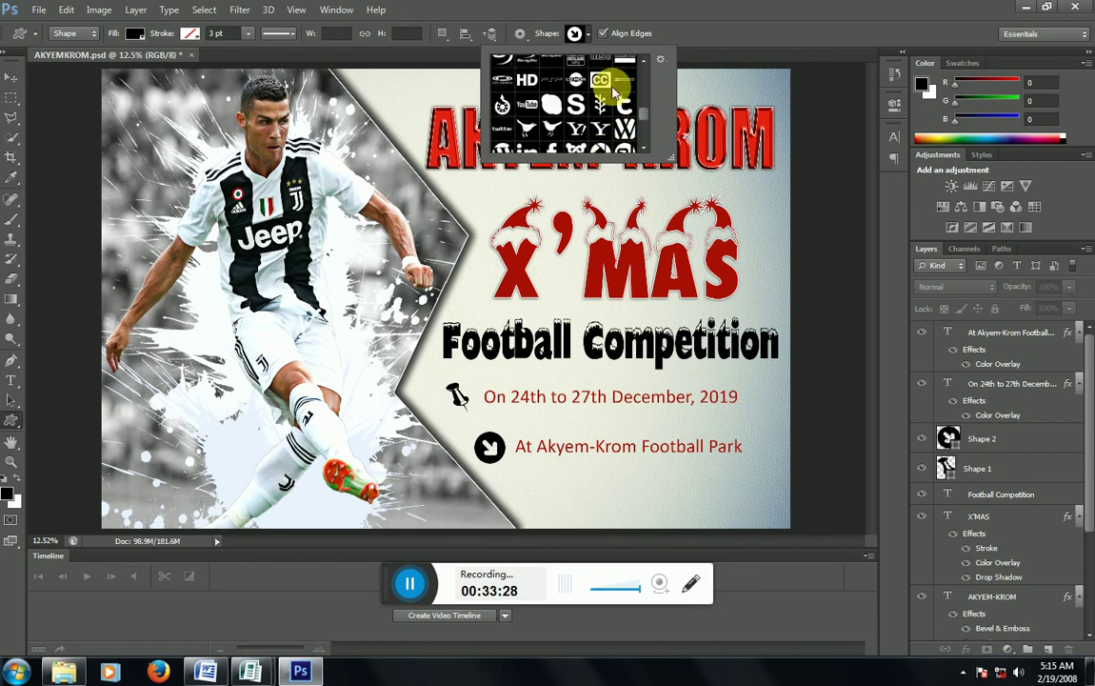
{"action": "scroll", "coordinate": [606, 119], "scroll_direction": "up", "scroll_amount": 2}
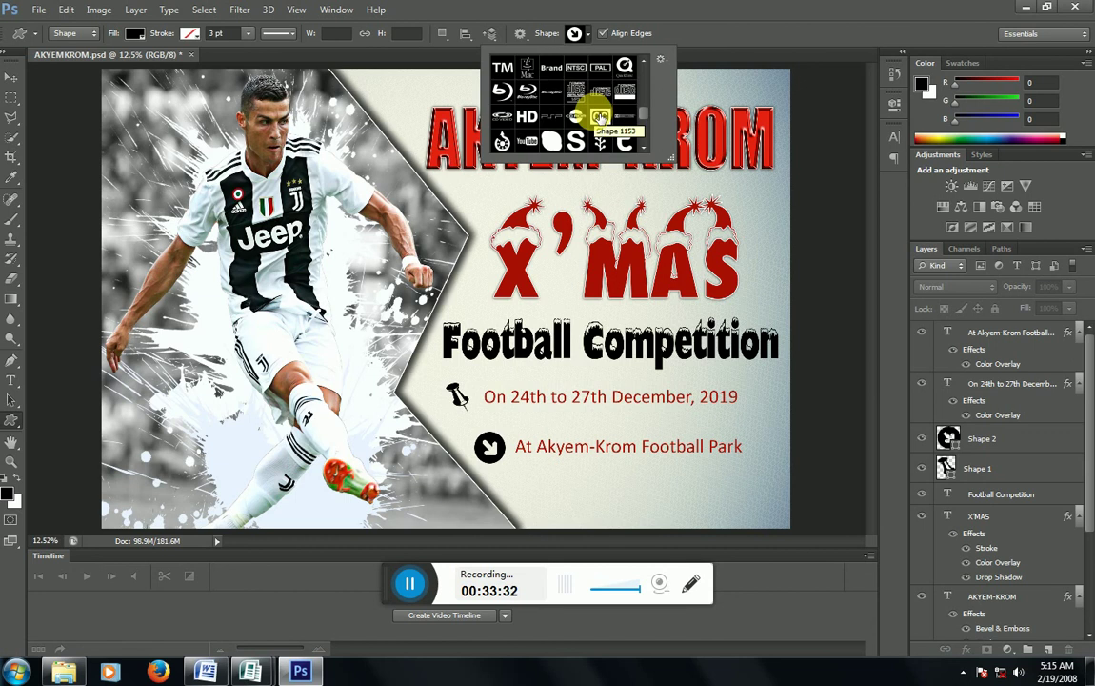
{"action": "scroll", "coordinate": [598, 116], "scroll_direction": "up", "scroll_amount": 1}
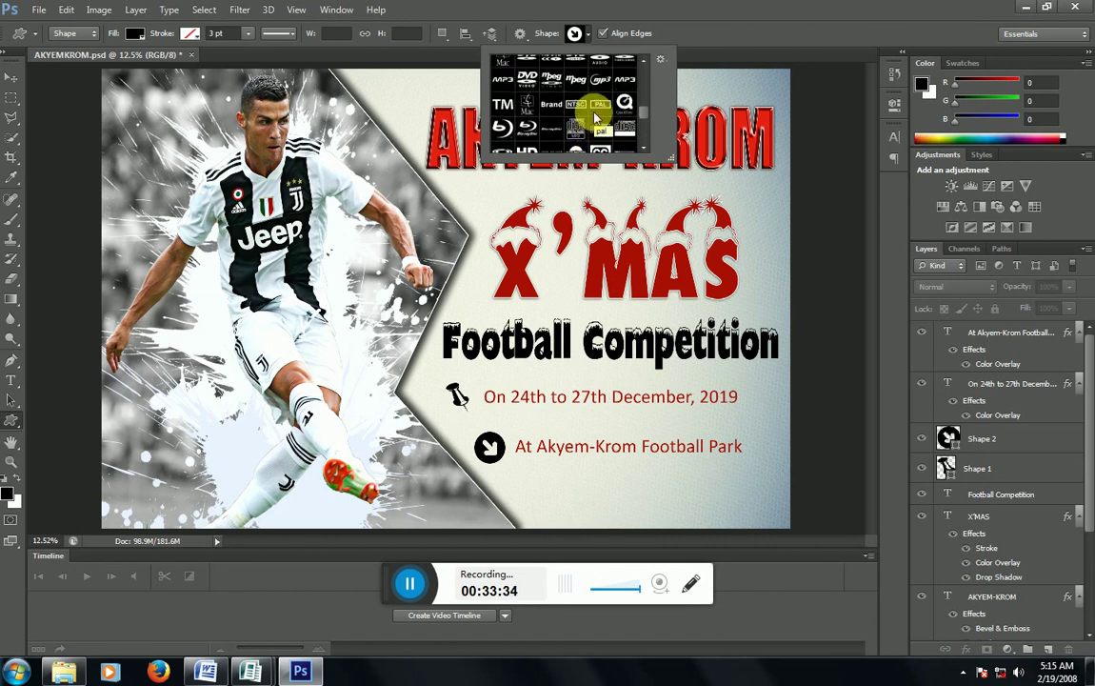
{"action": "scroll", "coordinate": [596, 116], "scroll_direction": "up", "scroll_amount": 2}
{"action": "scroll", "coordinate": [597, 116], "scroll_direction": "up", "scroll_amount": 2}
{"action": "scroll", "coordinate": [596, 117], "scroll_direction": "up", "scroll_amount": 1}
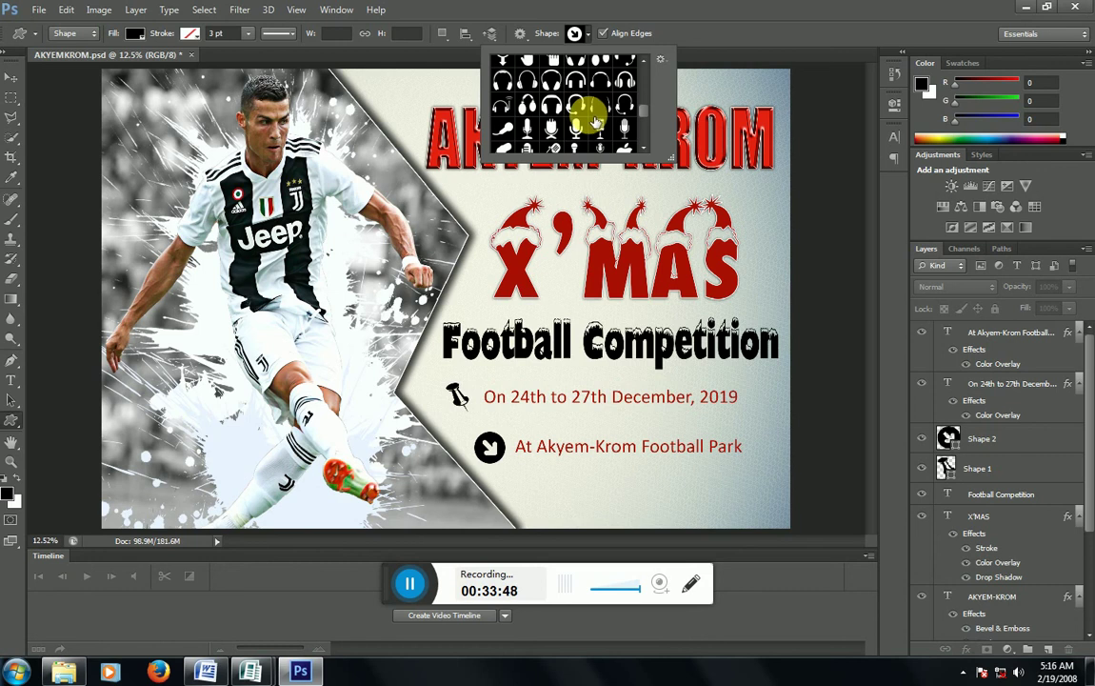
{"action": "scroll", "coordinate": [593, 119], "scroll_direction": "up", "scroll_amount": 1}
{"action": "scroll", "coordinate": [590, 119], "scroll_direction": "up", "scroll_amount": 1}
{"action": "scroll", "coordinate": [591, 119], "scroll_direction": "up", "scroll_amount": 1}
{"action": "scroll", "coordinate": [590, 119], "scroll_direction": "up", "scroll_amount": 1}
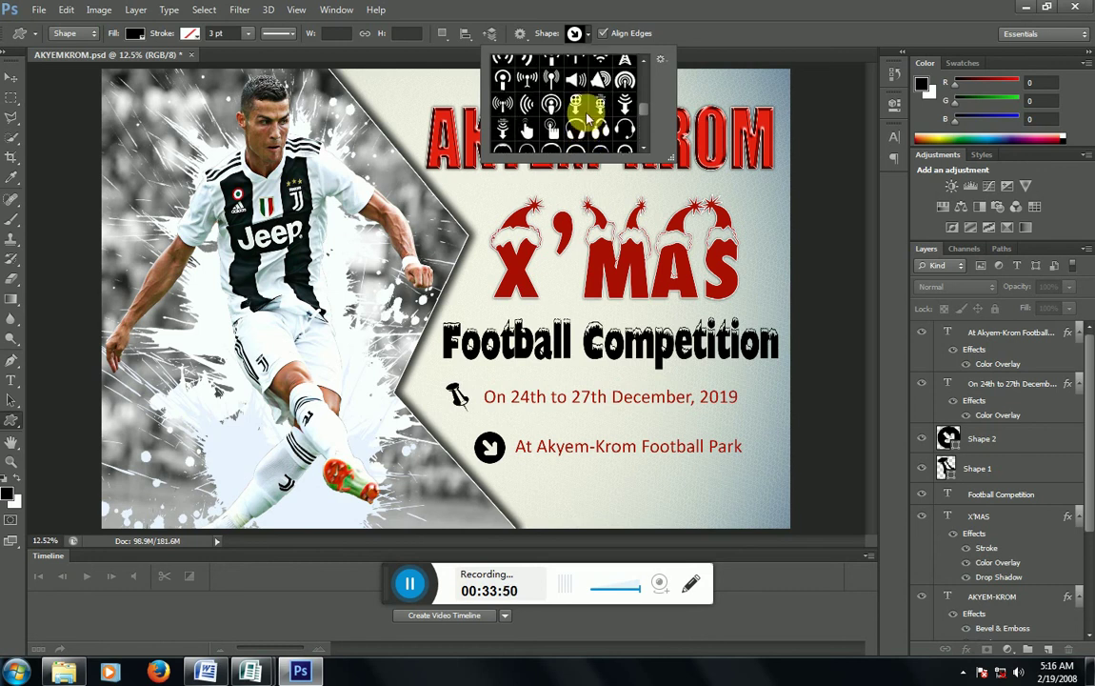
{"action": "scroll", "coordinate": [592, 120], "scroll_direction": "up", "scroll_amount": 1}
{"action": "scroll", "coordinate": [592, 118], "scroll_direction": "up", "scroll_amount": 1}
{"action": "scroll", "coordinate": [590, 117], "scroll_direction": "up", "scroll_amount": 1}
{"action": "scroll", "coordinate": [590, 117], "scroll_direction": "up", "scroll_amount": 1}
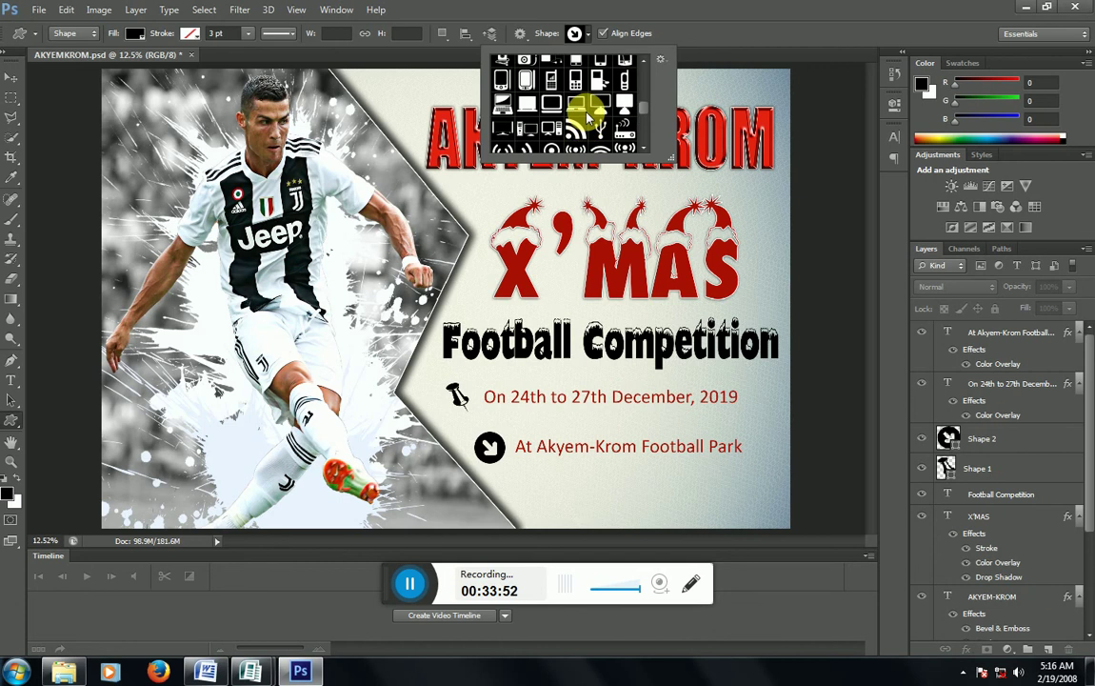
{"action": "scroll", "coordinate": [590, 117], "scroll_direction": "up", "scroll_amount": 1}
{"action": "scroll", "coordinate": [590, 117], "scroll_direction": "up", "scroll_amount": 2}
{"action": "scroll", "coordinate": [588, 115], "scroll_direction": "up", "scroll_amount": 1}
{"action": "scroll", "coordinate": [589, 115], "scroll_direction": "up", "scroll_amount": 1}
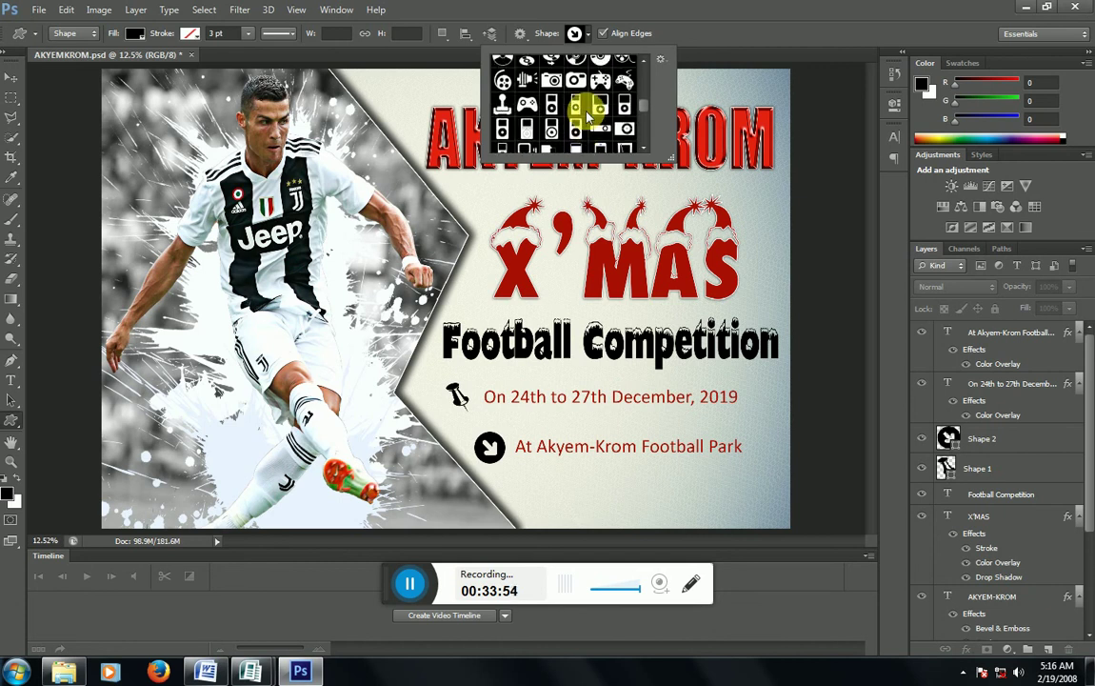
{"action": "scroll", "coordinate": [589, 115], "scroll_direction": "up", "scroll_amount": 1}
{"action": "scroll", "coordinate": [588, 115], "scroll_direction": "up", "scroll_amount": 1}
{"action": "scroll", "coordinate": [589, 115], "scroll_direction": "up", "scroll_amount": 2}
{"action": "scroll", "coordinate": [592, 115], "scroll_direction": "up", "scroll_amount": 1}
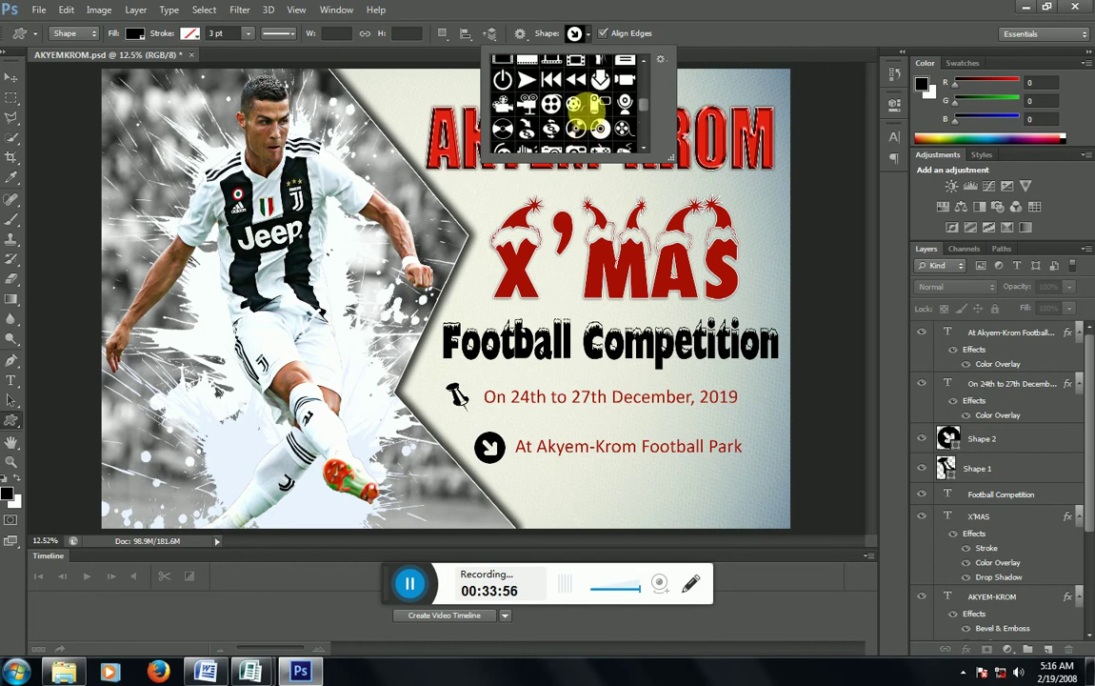
{"action": "scroll", "coordinate": [597, 116], "scroll_direction": "up", "scroll_amount": 2}
{"action": "scroll", "coordinate": [603, 117], "scroll_direction": "up", "scroll_amount": 2}
{"action": "scroll", "coordinate": [603, 116], "scroll_direction": "up", "scroll_amount": 2}
{"action": "scroll", "coordinate": [603, 117], "scroll_direction": "up", "scroll_amount": 1}
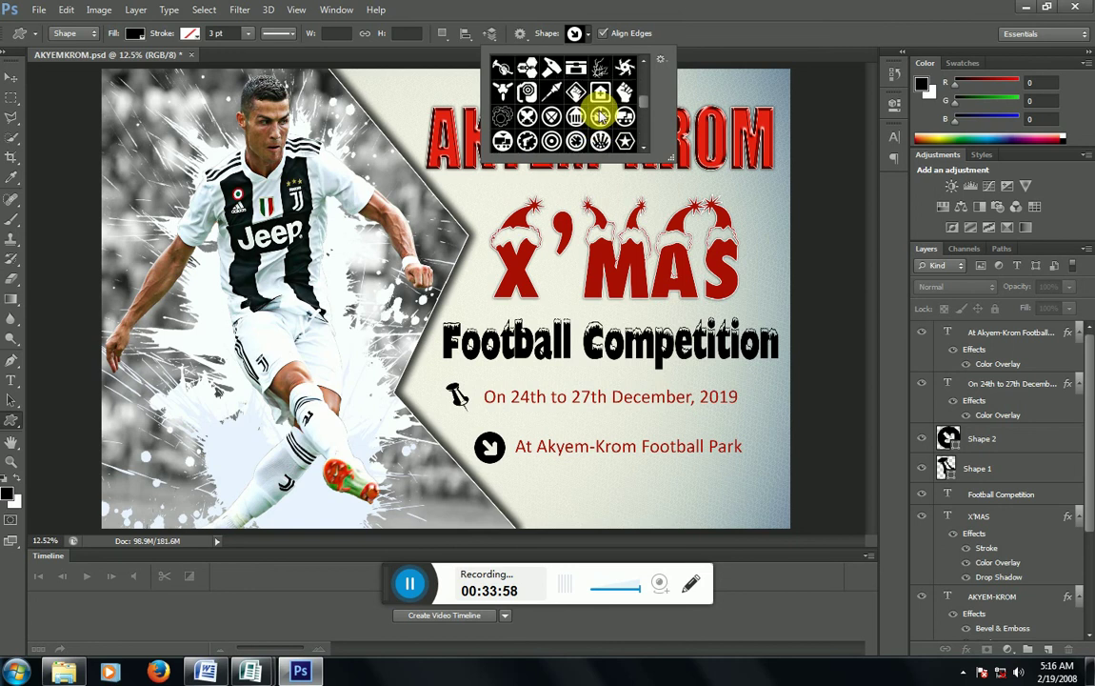
{"action": "scroll", "coordinate": [601, 116], "scroll_direction": "up", "scroll_amount": 2}
{"action": "scroll", "coordinate": [601, 115], "scroll_direction": "up", "scroll_amount": 2}
{"action": "scroll", "coordinate": [601, 115], "scroll_direction": "down", "scroll_amount": 1}
{"action": "scroll", "coordinate": [601, 115], "scroll_direction": "down", "scroll_amount": 1}
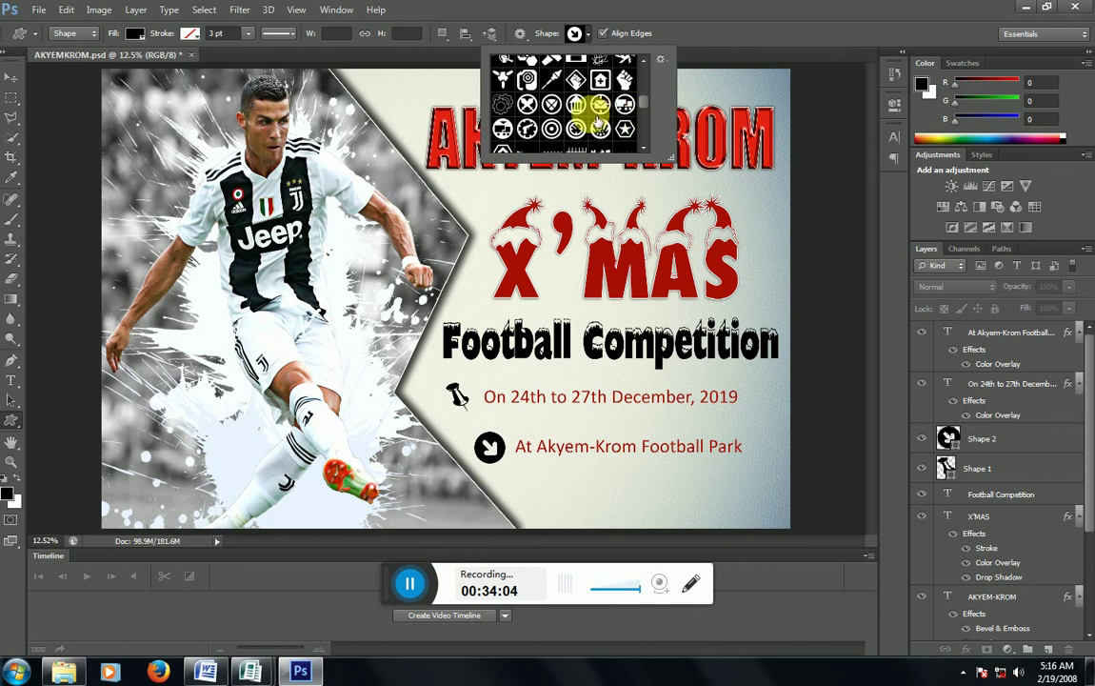
{"action": "scroll", "coordinate": [598, 113], "scroll_direction": "up", "scroll_amount": 1}
{"action": "scroll", "coordinate": [596, 115], "scroll_direction": "up", "scroll_amount": 1}
{"action": "scroll", "coordinate": [595, 116], "scroll_direction": "up", "scroll_amount": 1}
{"action": "scroll", "coordinate": [593, 120], "scroll_direction": "up", "scroll_amount": 1}
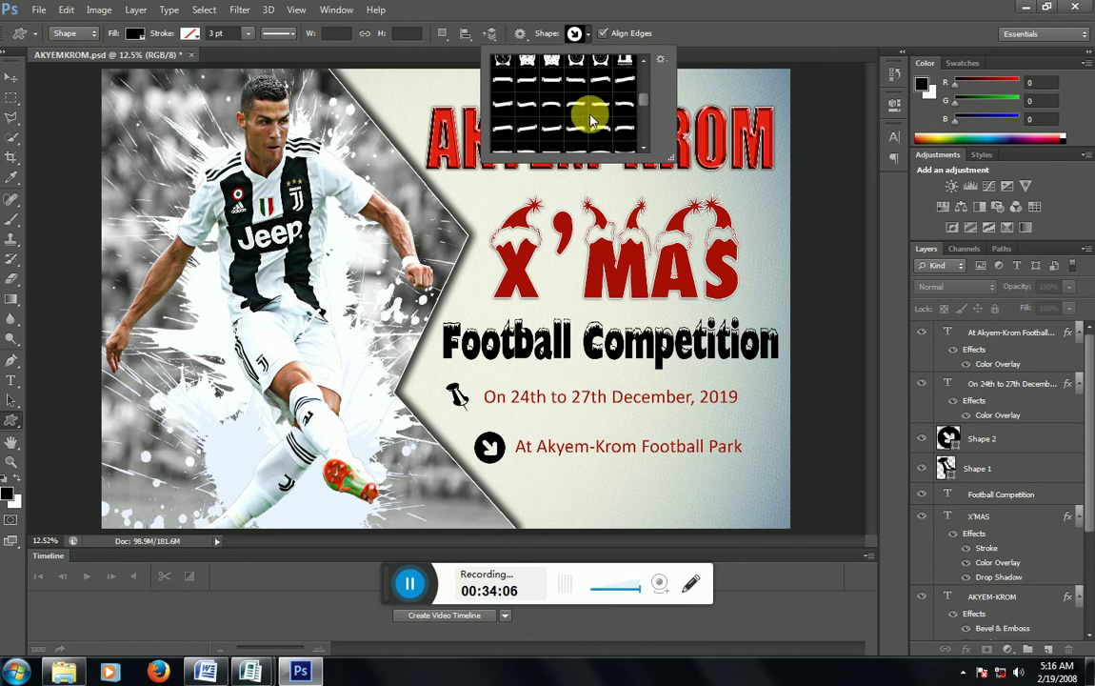
{"action": "scroll", "coordinate": [592, 120], "scroll_direction": "up", "scroll_amount": 1}
{"action": "scroll", "coordinate": [595, 119], "scroll_direction": "up", "scroll_amount": 1}
{"action": "scroll", "coordinate": [596, 118], "scroll_direction": "up", "scroll_amount": 1}
{"action": "scroll", "coordinate": [598, 118], "scroll_direction": "up", "scroll_amount": 1}
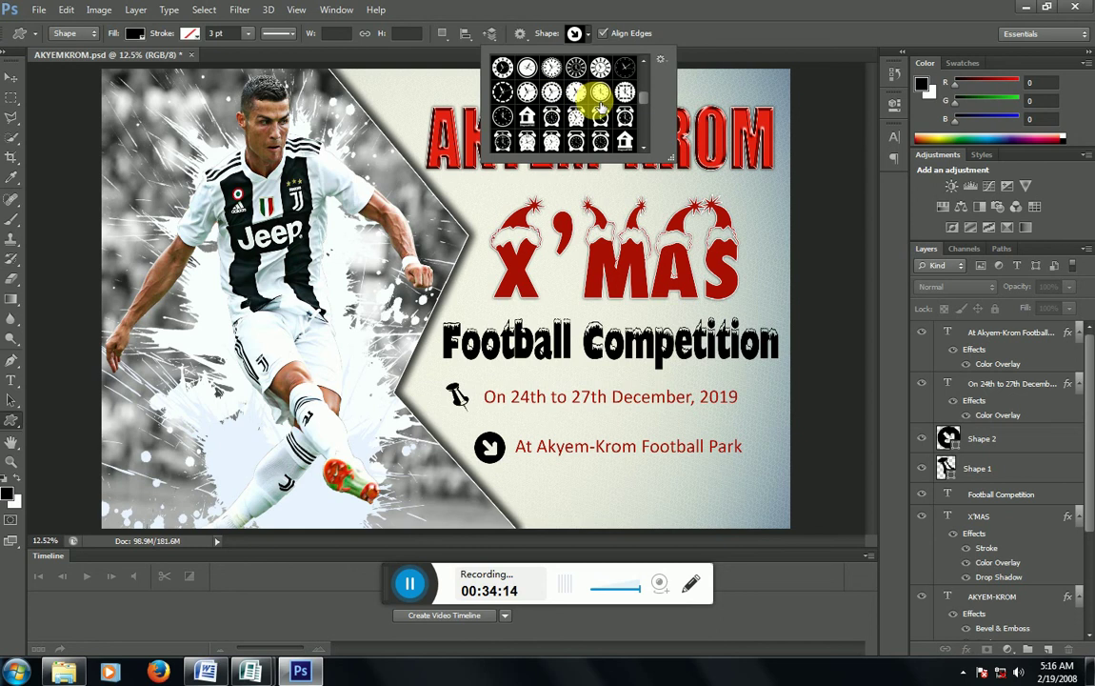
{"action": "scroll", "coordinate": [600, 105], "scroll_direction": "down", "scroll_amount": 1}
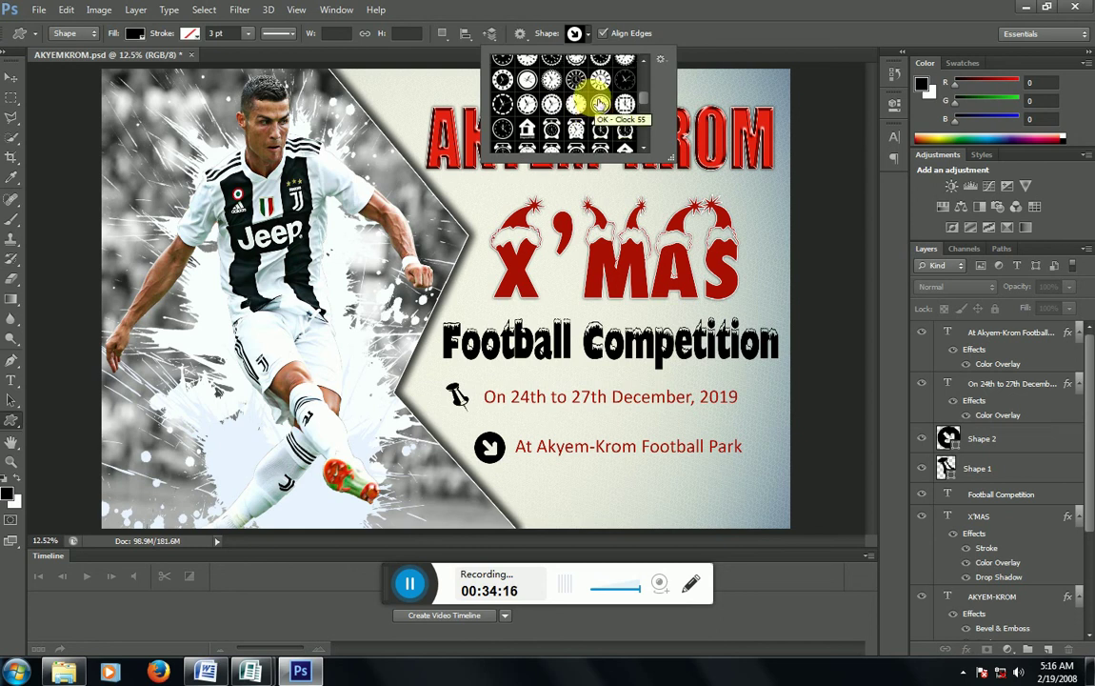
{"action": "scroll", "coordinate": [601, 110], "scroll_direction": "up", "scroll_amount": 1}
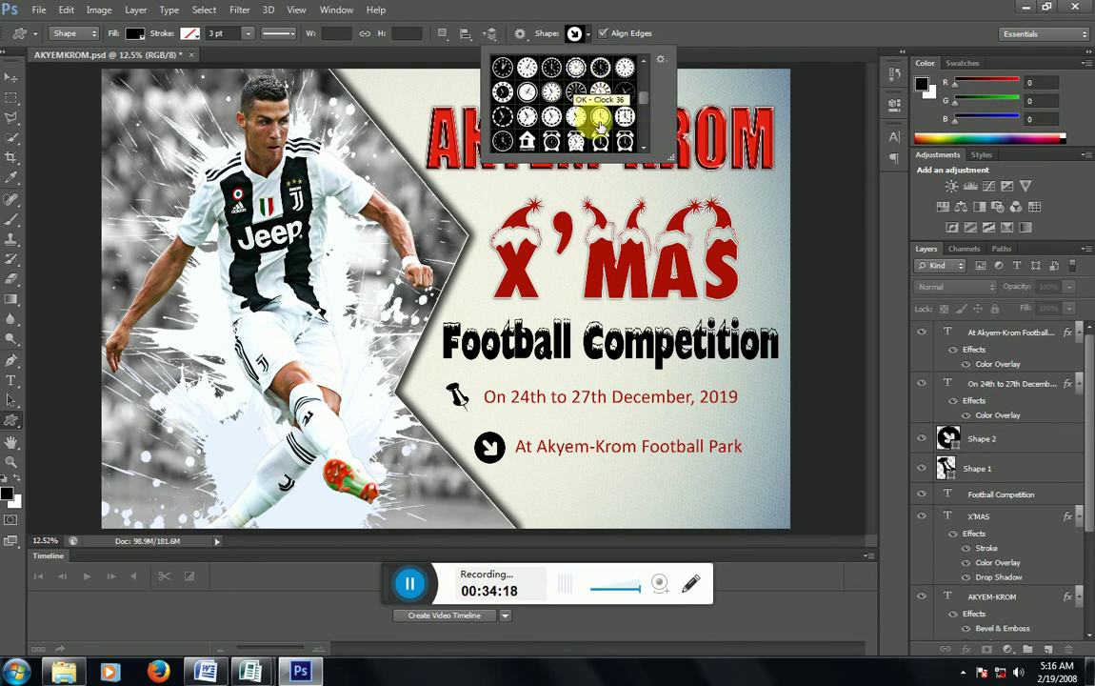
Draw a black clock shape on layer Shape 3 below the arrow icon
{"action": "left_click", "coordinate": [599, 92]}
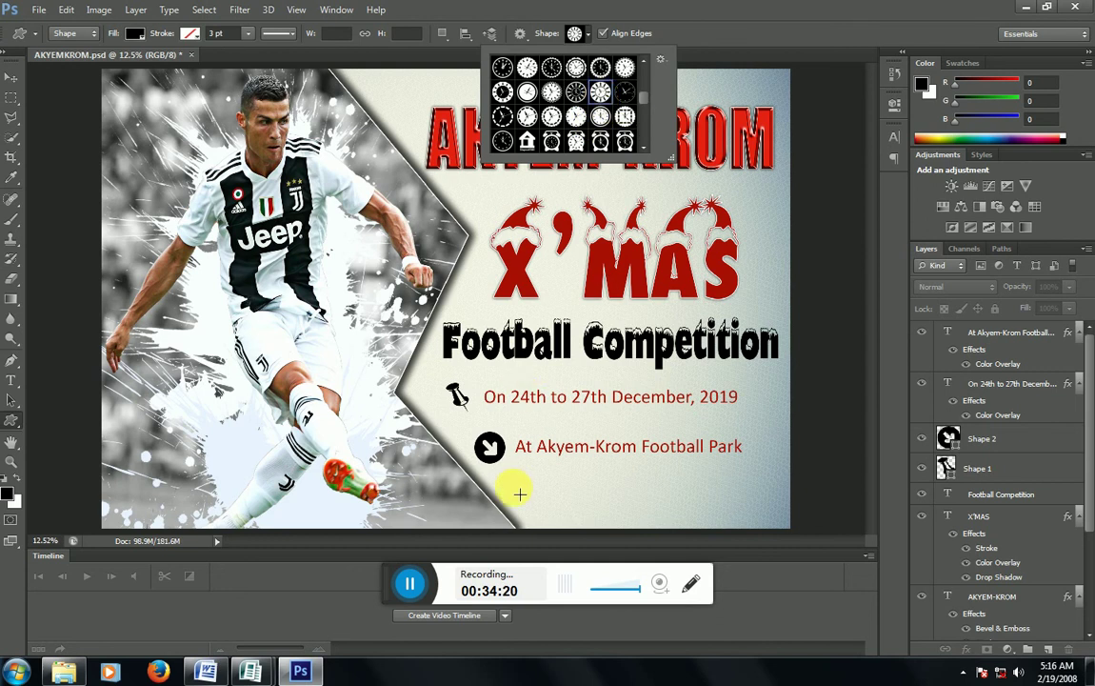
{"action": "left_click_drag", "start_coordinate": [515, 479], "coordinate": [554, 521]}
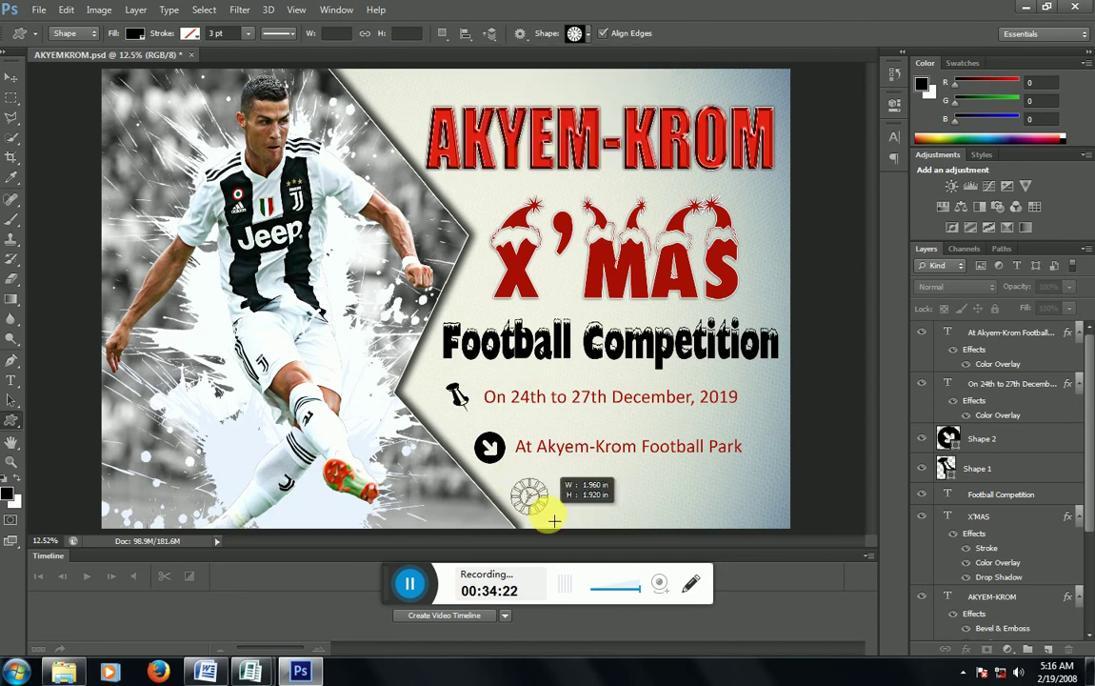
{"action": "left_click_drag", "start_coordinate": [554, 521], "coordinate": [547, 514]}
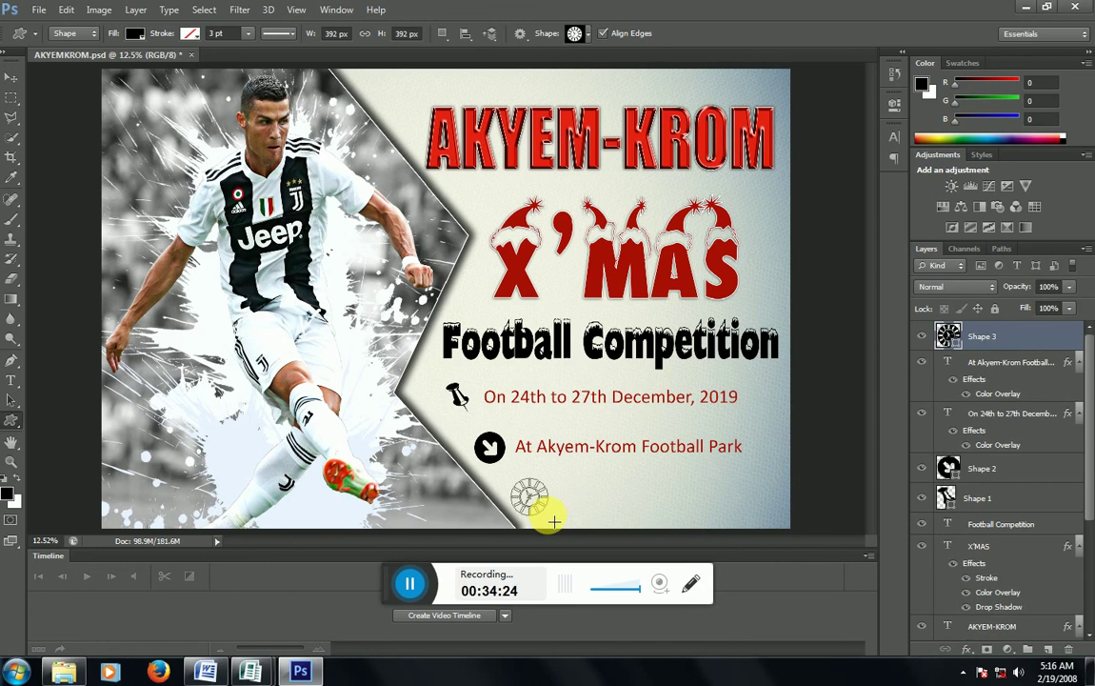
{"action": "left_click", "coordinate": [11, 75]}
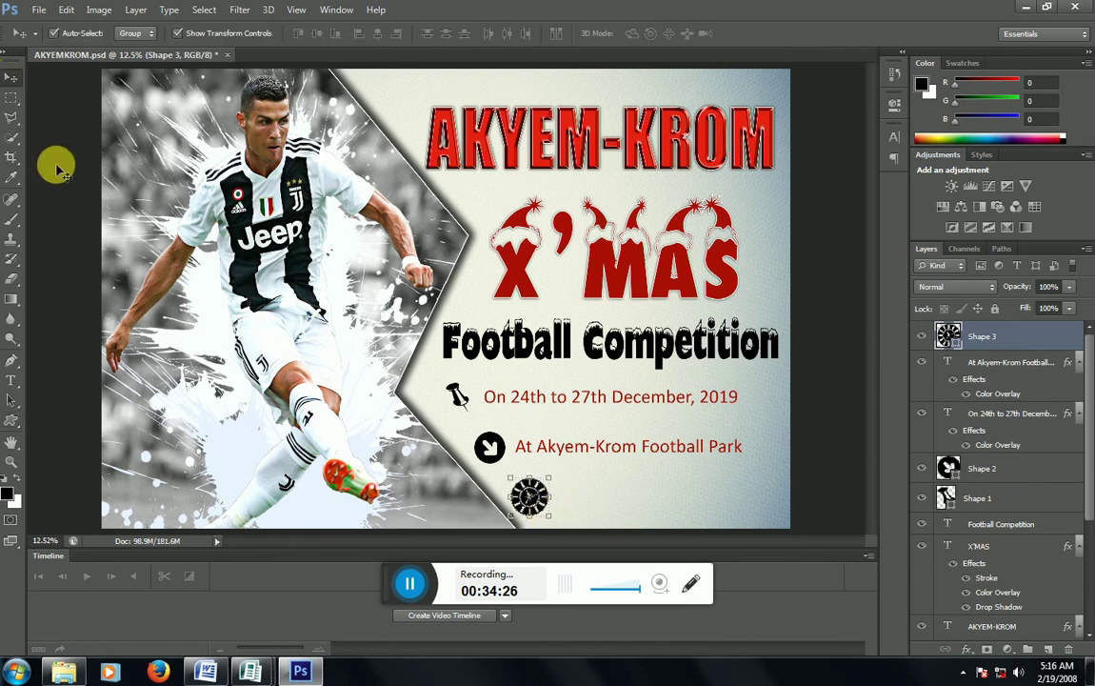
{"action": "left_click", "coordinate": [547, 449]}
Duplicate the 'At Akyem-Krom Football Park' line beside the clock and select its text
{"action": "left_click", "coordinate": [587, 447]}
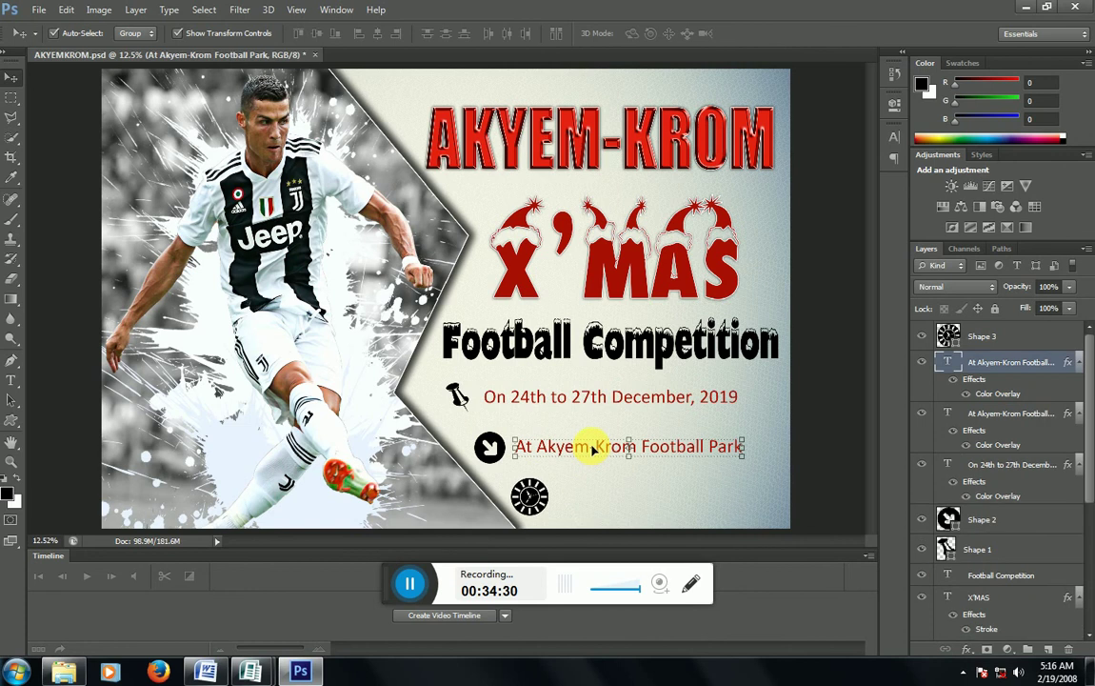
{"action": "key", "text": "ctrl+j"}
{"action": "left_click_drag", "start_coordinate": [589, 449], "coordinate": [636, 496]}
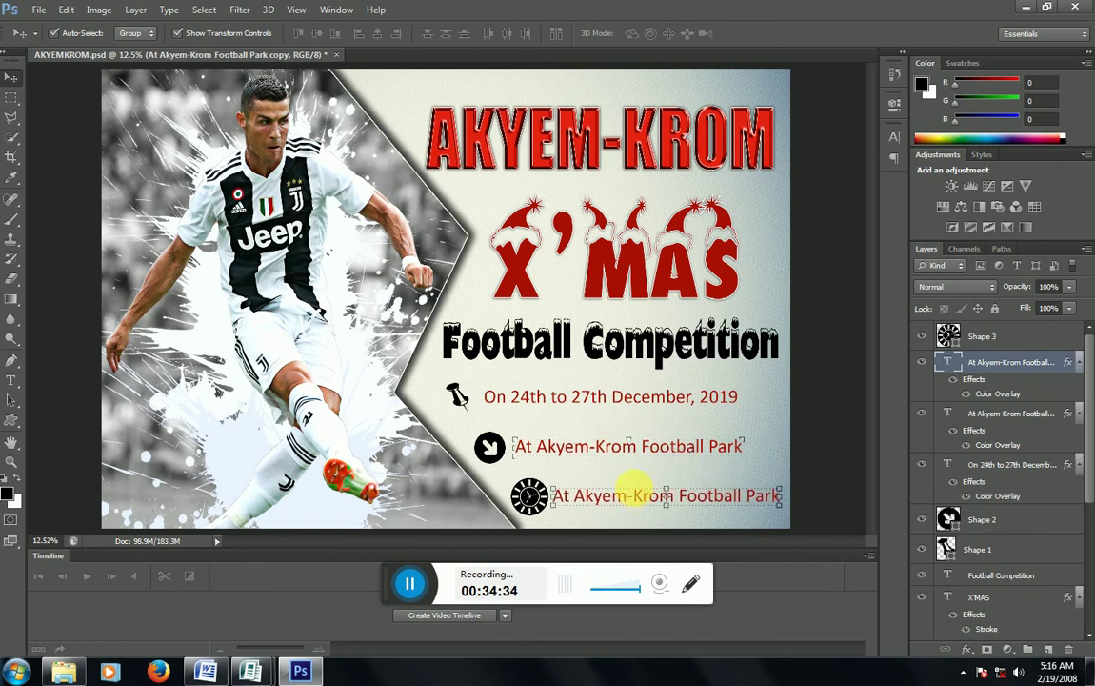
{"action": "left_click", "coordinate": [11, 380]}
{"action": "left_click", "coordinate": [568, 491]}
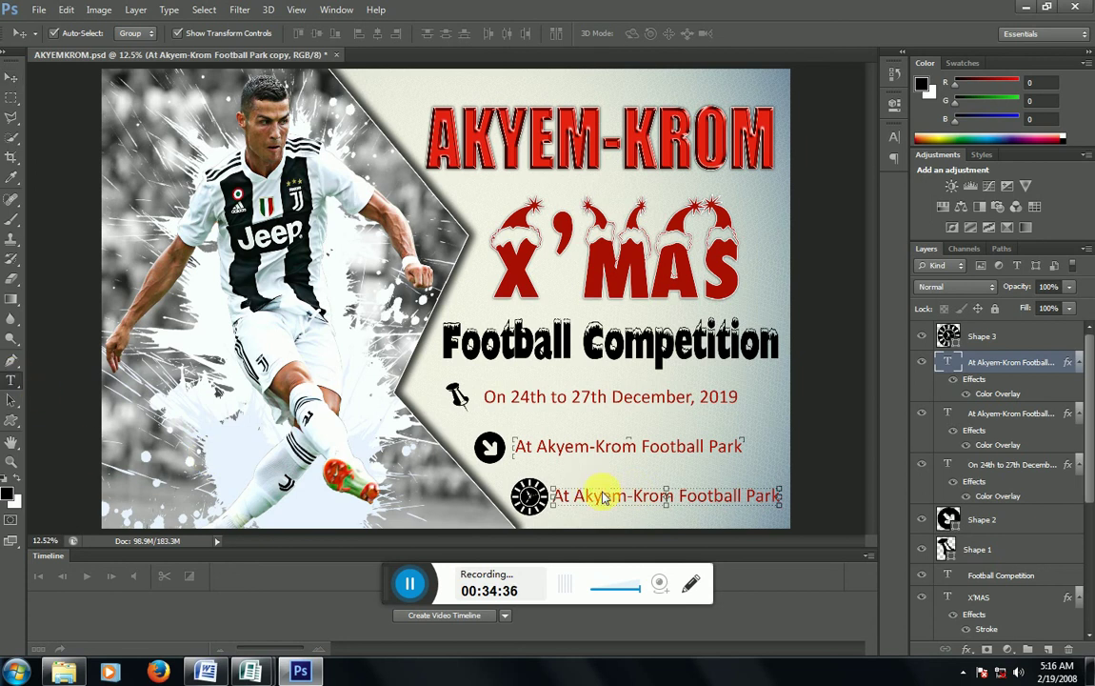
{"action": "key", "text": "ctrl+a"}
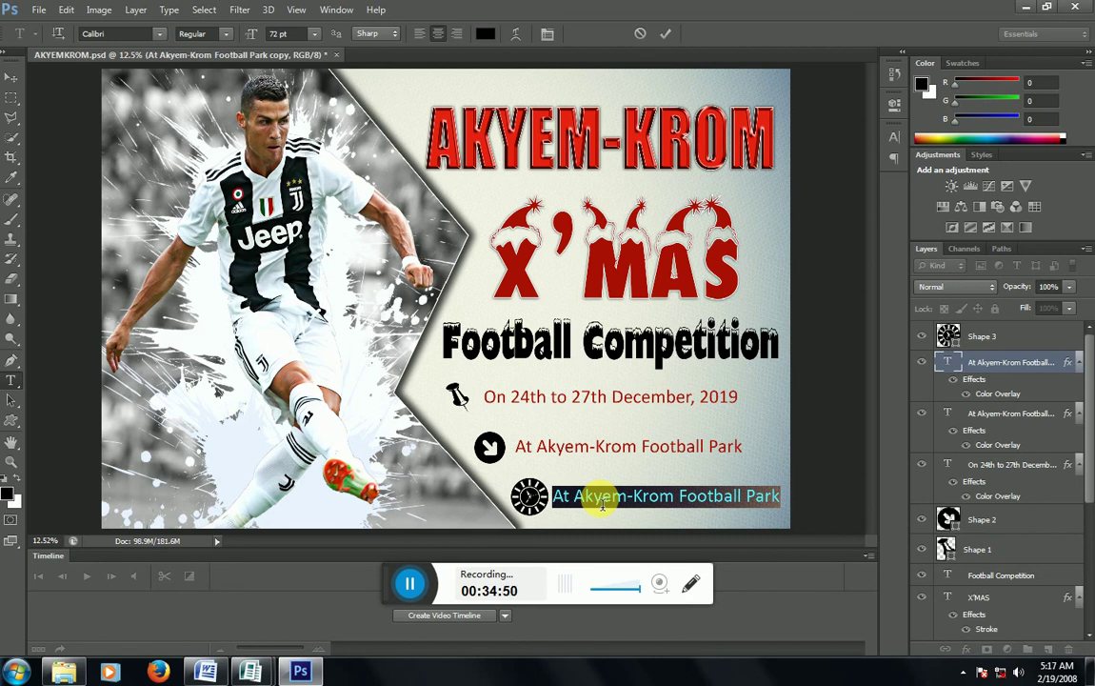
Reword the copied line to '9:00am Prompt', nudge it toward the clock, and save
{"action": "key", "text": "BackSpace"}
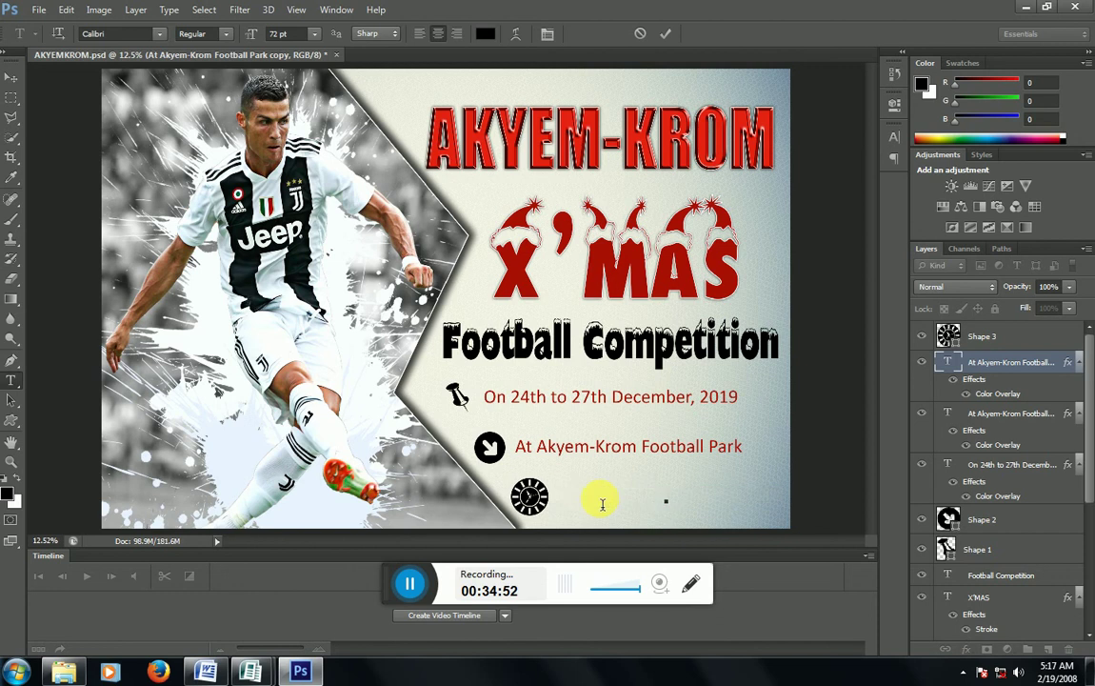
{"action": "type", "text": "9"}
{"action": "type", "text": ":00"}
{"action": "type", "text": "am"}
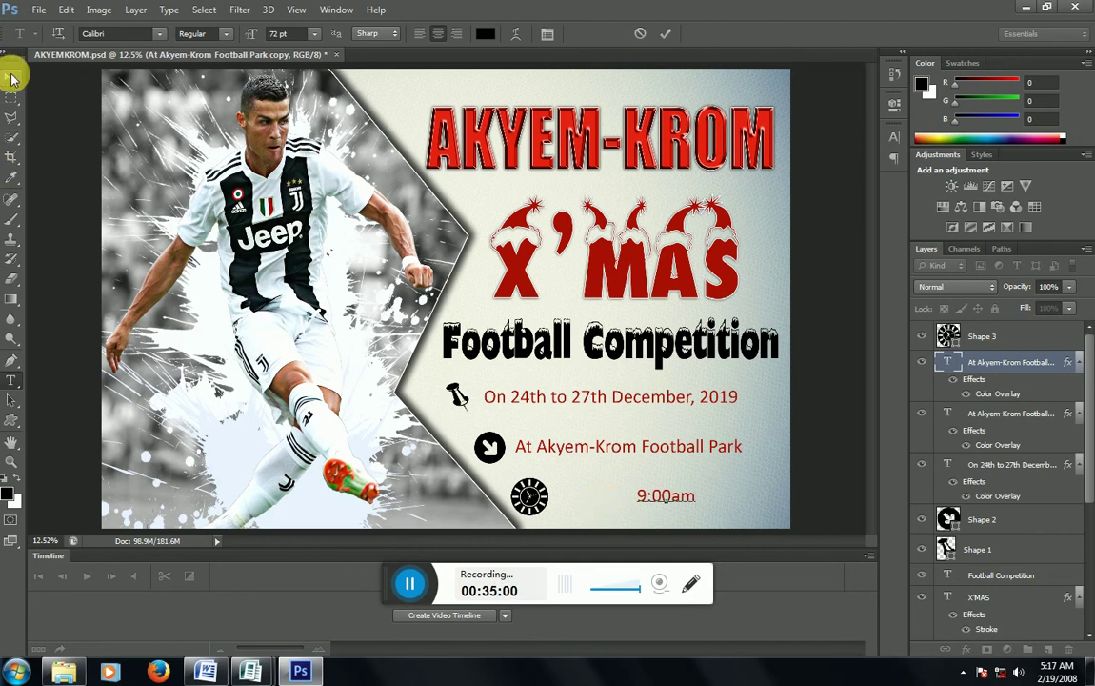
{"action": "type", "text": " Prom"}
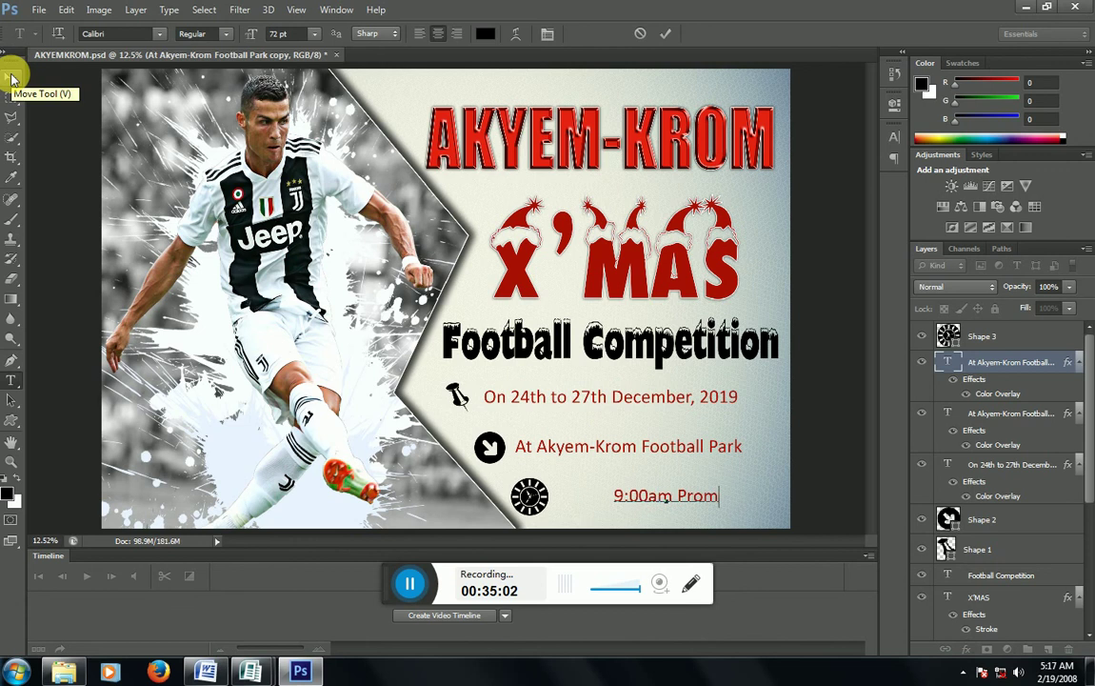
{"action": "type", "text": "pt"}
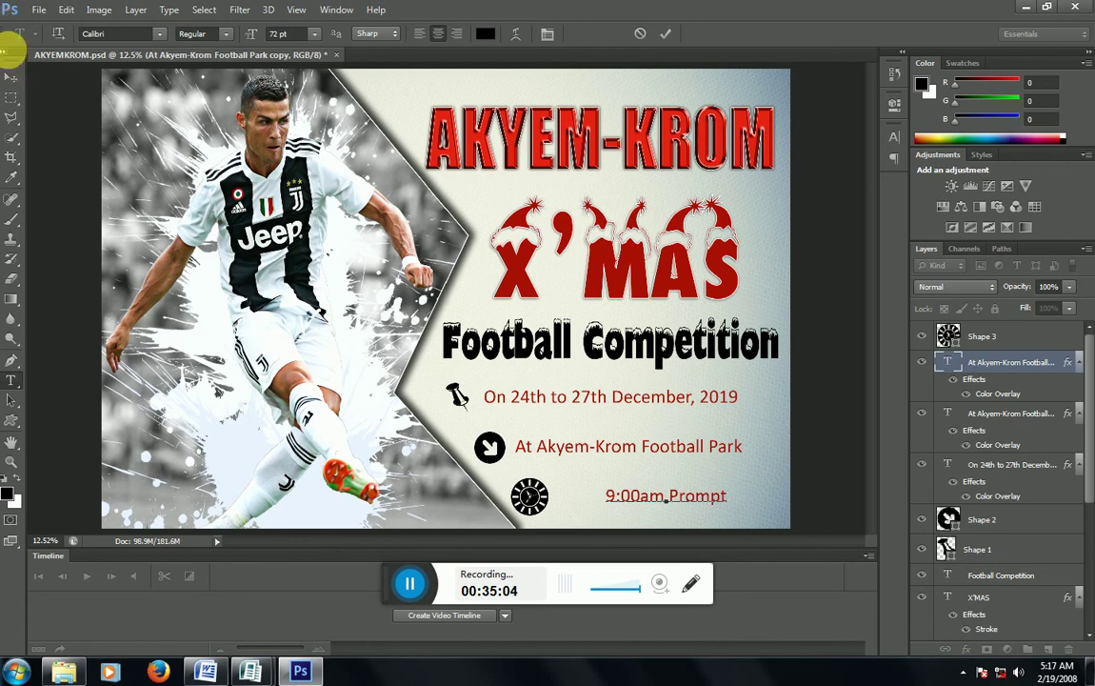
{"action": "left_click", "coordinate": [11, 77]}
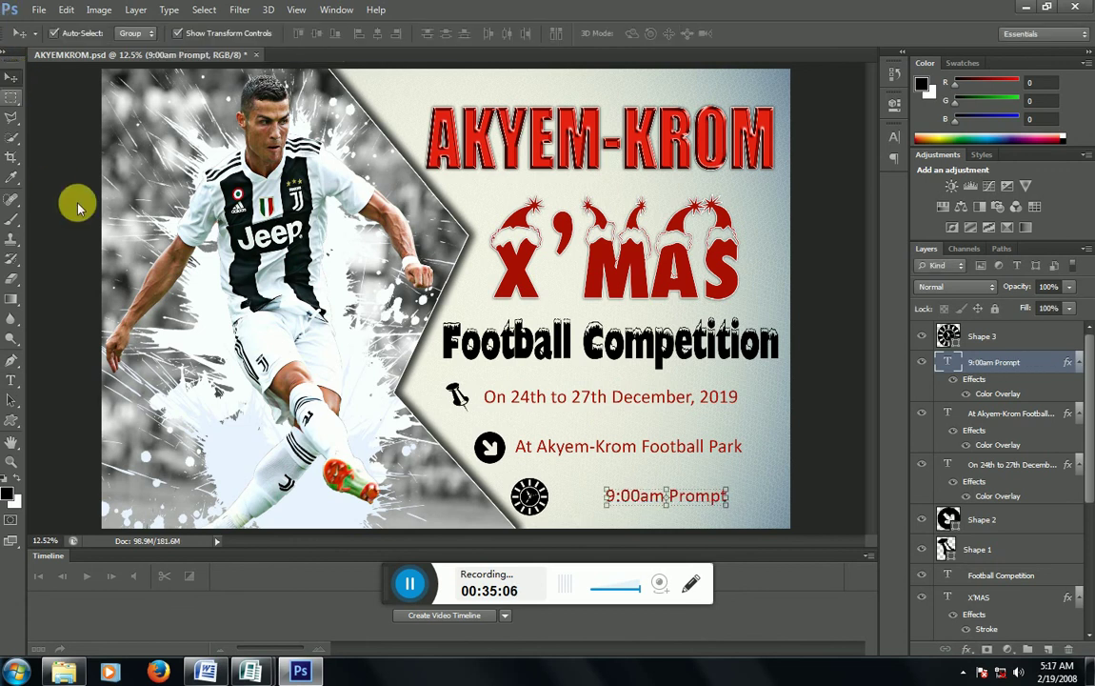
{"action": "left_click_drag", "start_coordinate": [671, 505], "coordinate": [629, 497]}
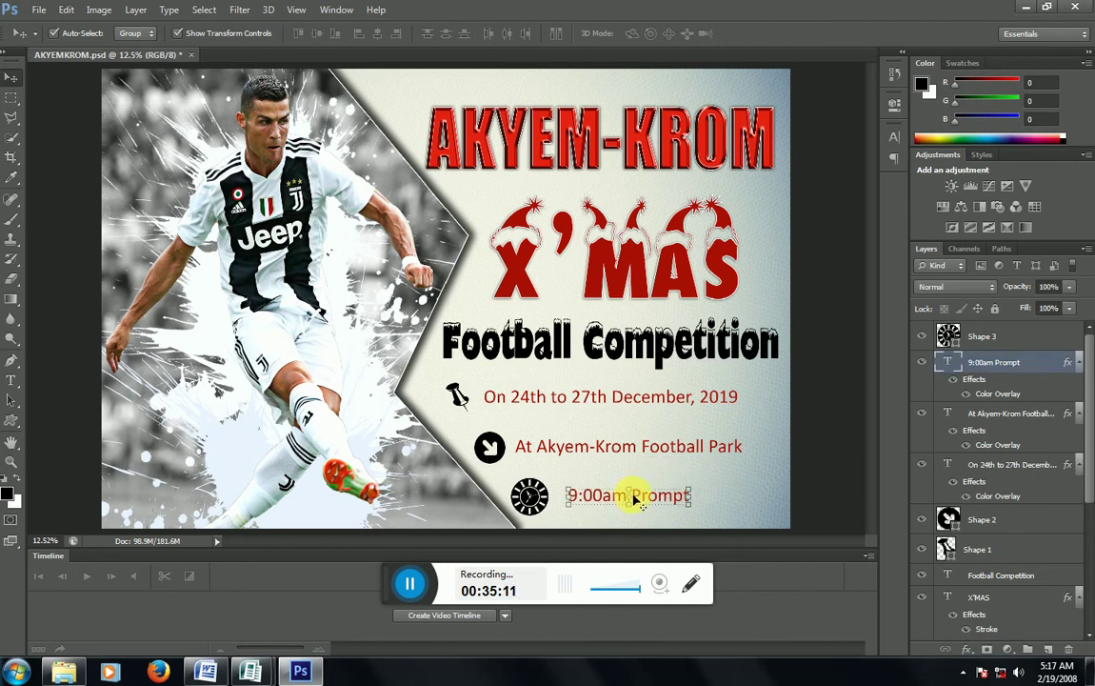
{"action": "left_click", "coordinate": [836, 400]}
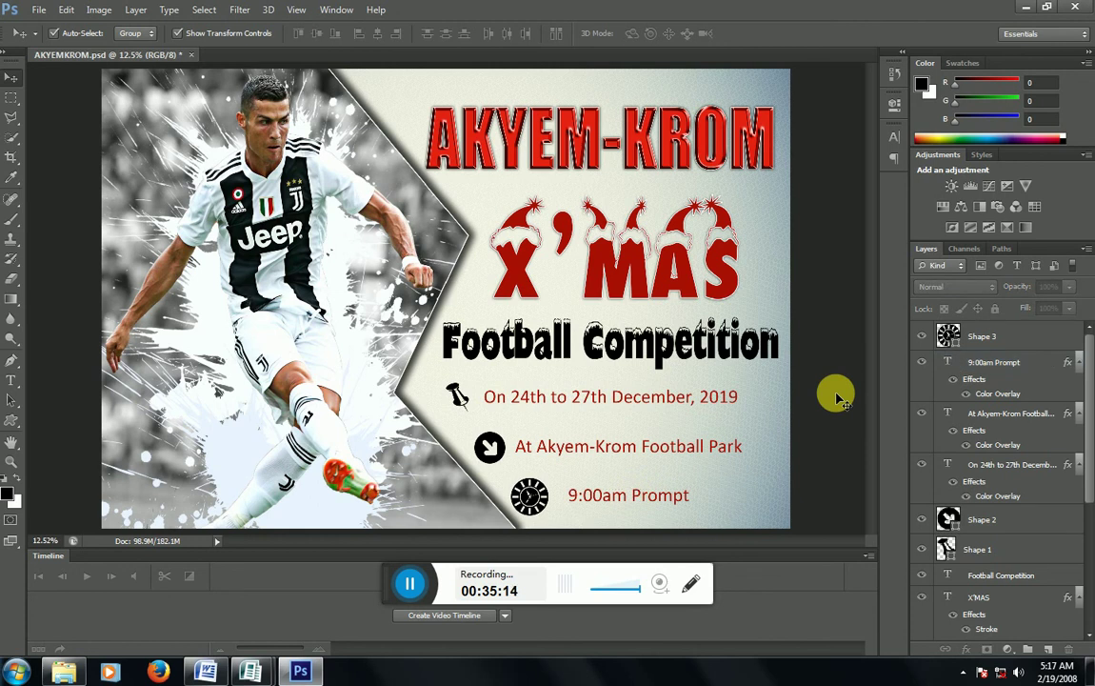
{"action": "key", "text": "ctrl+s"}
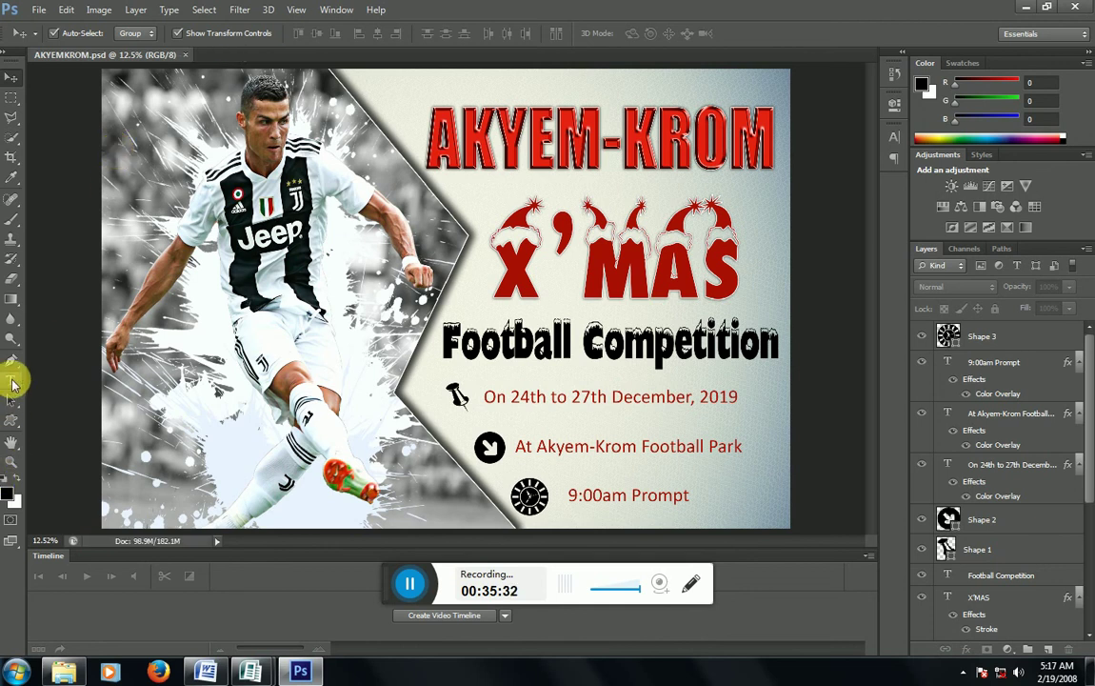
Prefix the start-time line to read 'Starte at9:00am Prompt', shift it right, and save
{"action": "left_click", "coordinate": [10, 380]}
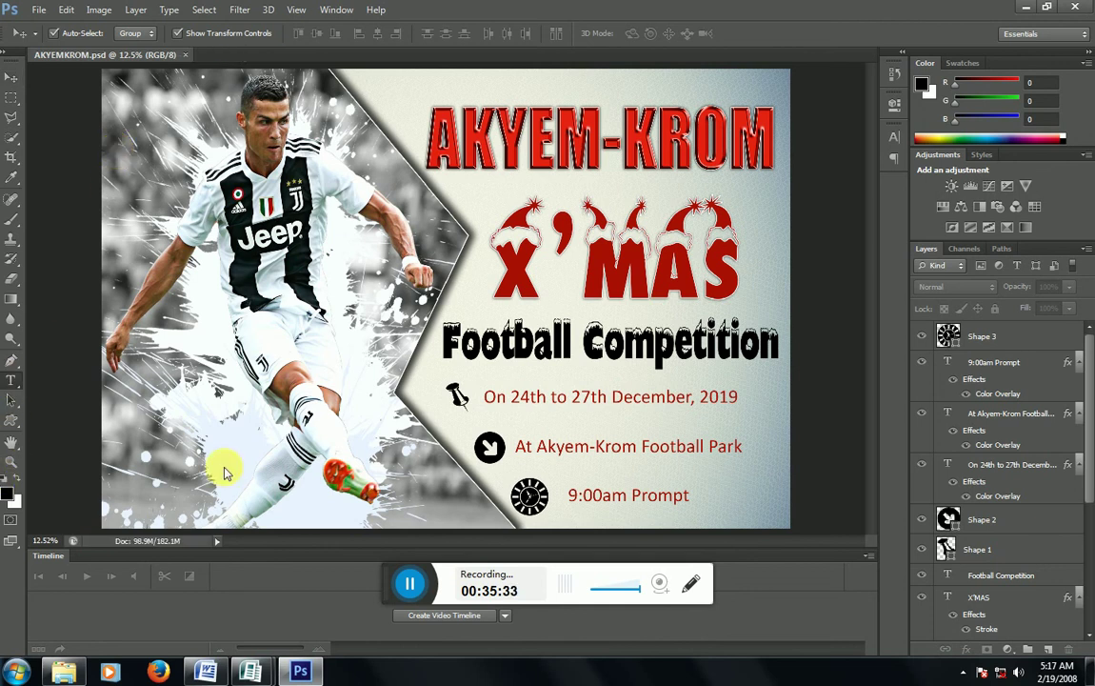
{"action": "left_click", "coordinate": [571, 496]}
{"action": "type", "text": "St"}
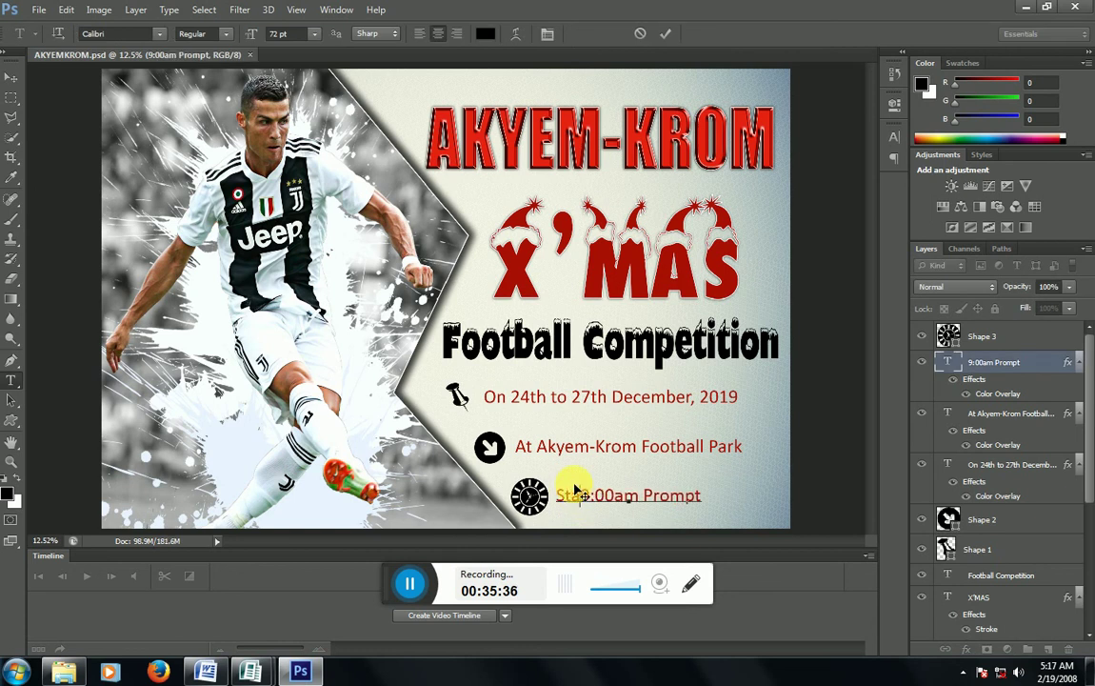
{"action": "type", "text": "ar"}
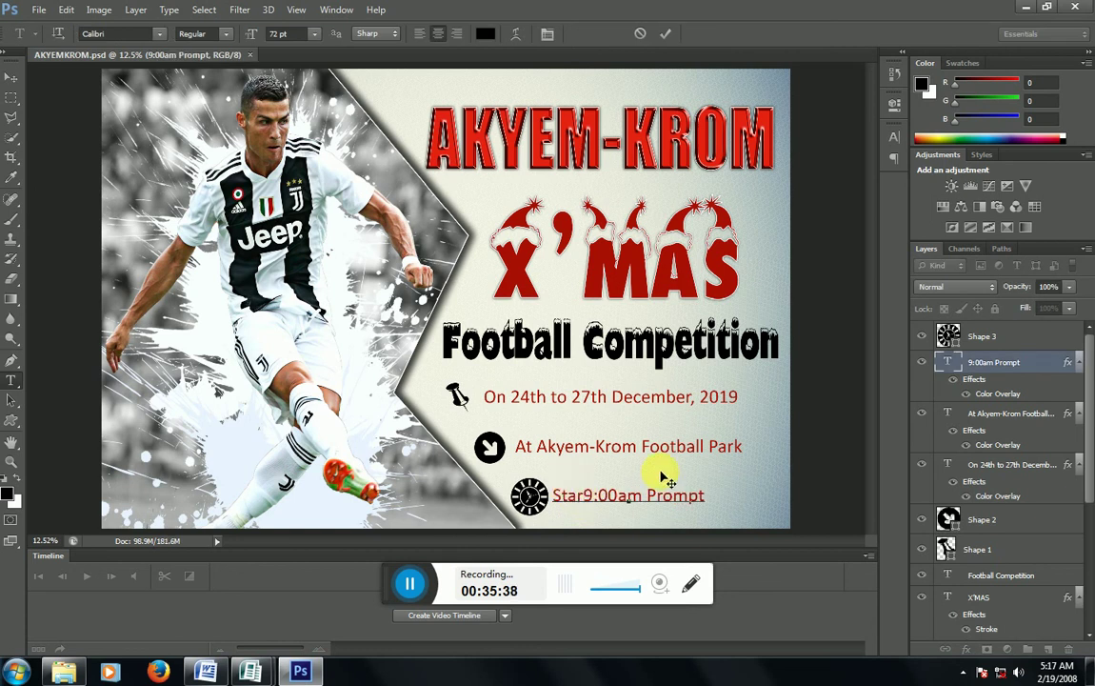
{"action": "type", "text": "ted"}
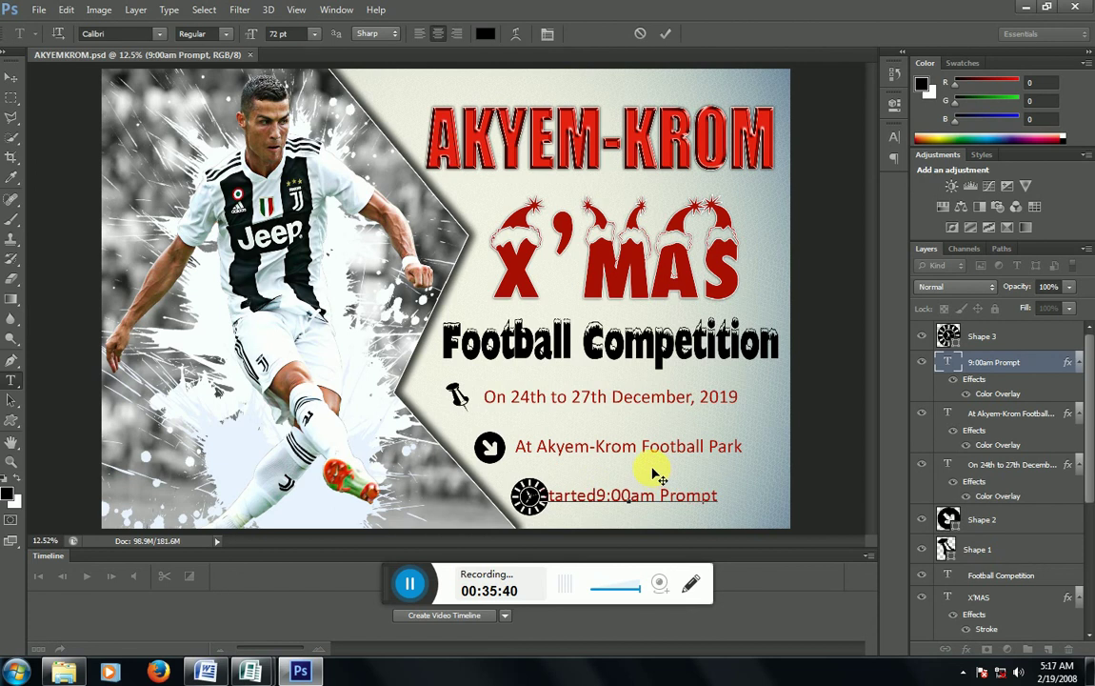
{"action": "key", "text": "BackSpace"}
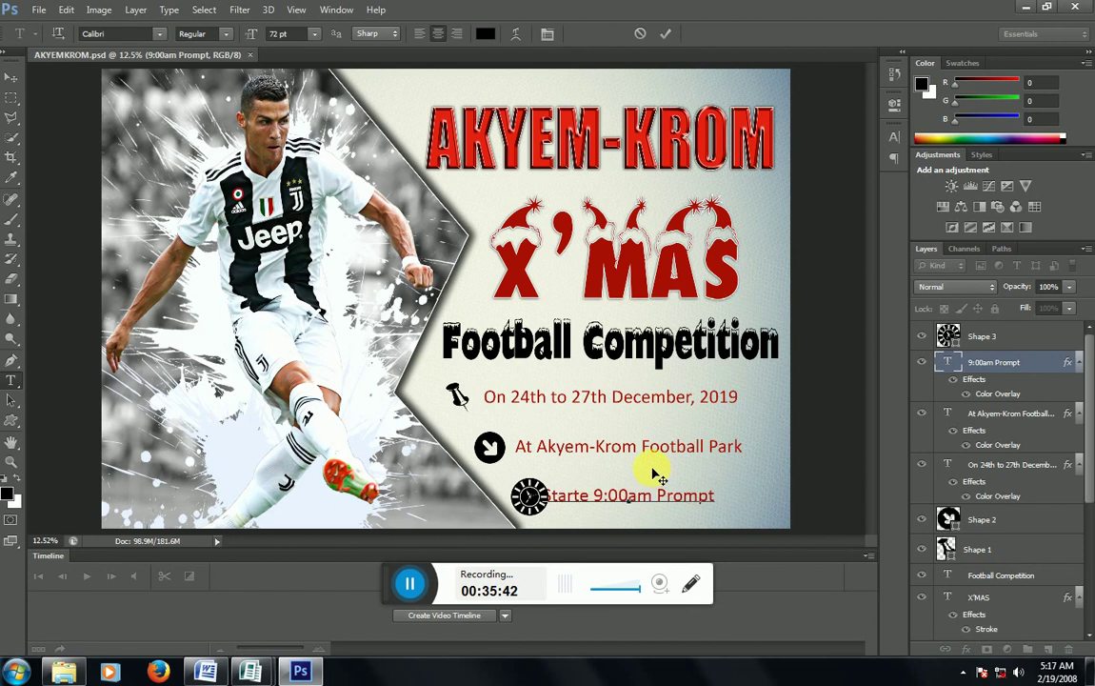
{"action": "type", "text": "at"}
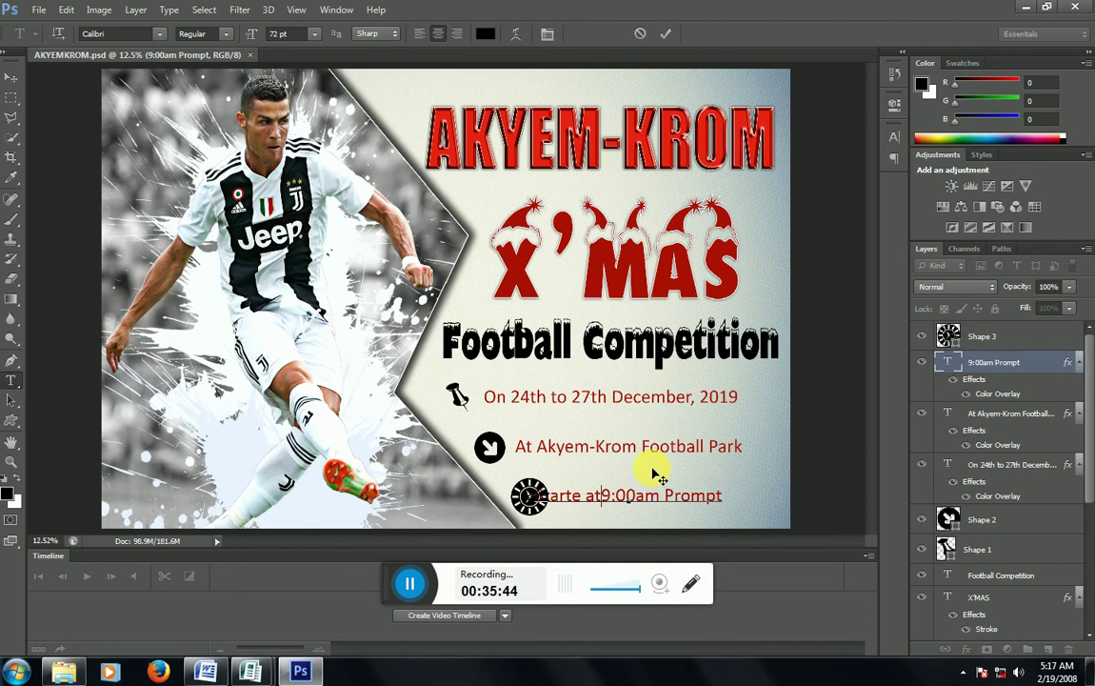
{"action": "left_click", "coordinate": [12, 77]}
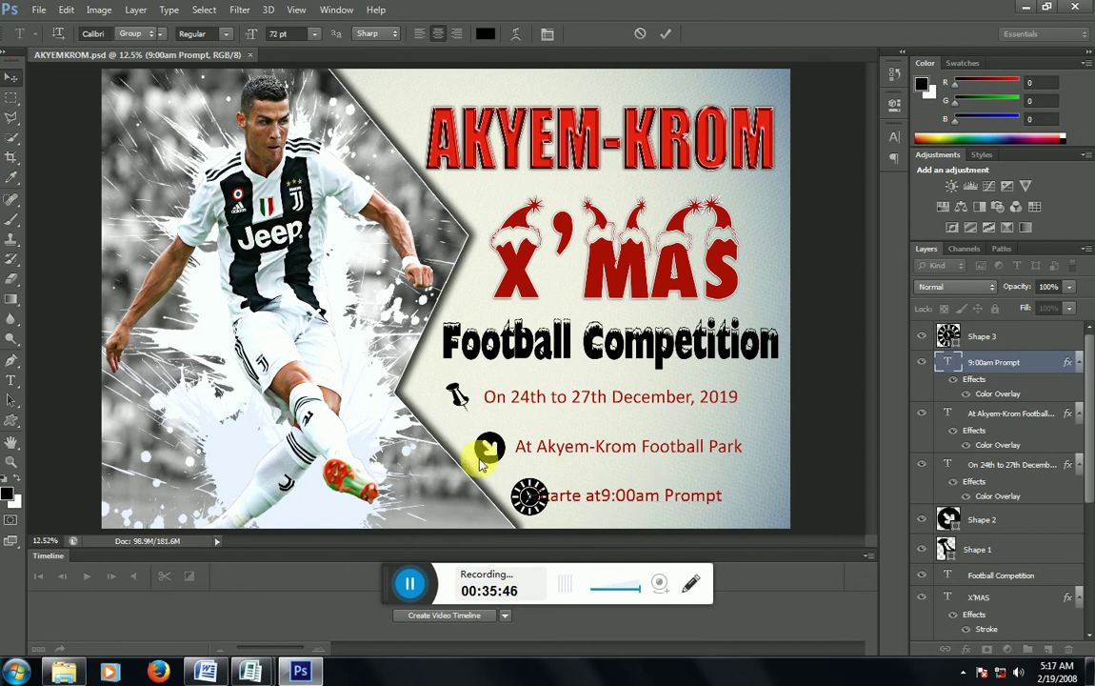
{"action": "left_click_drag", "start_coordinate": [600, 500], "coordinate": [612, 502]}
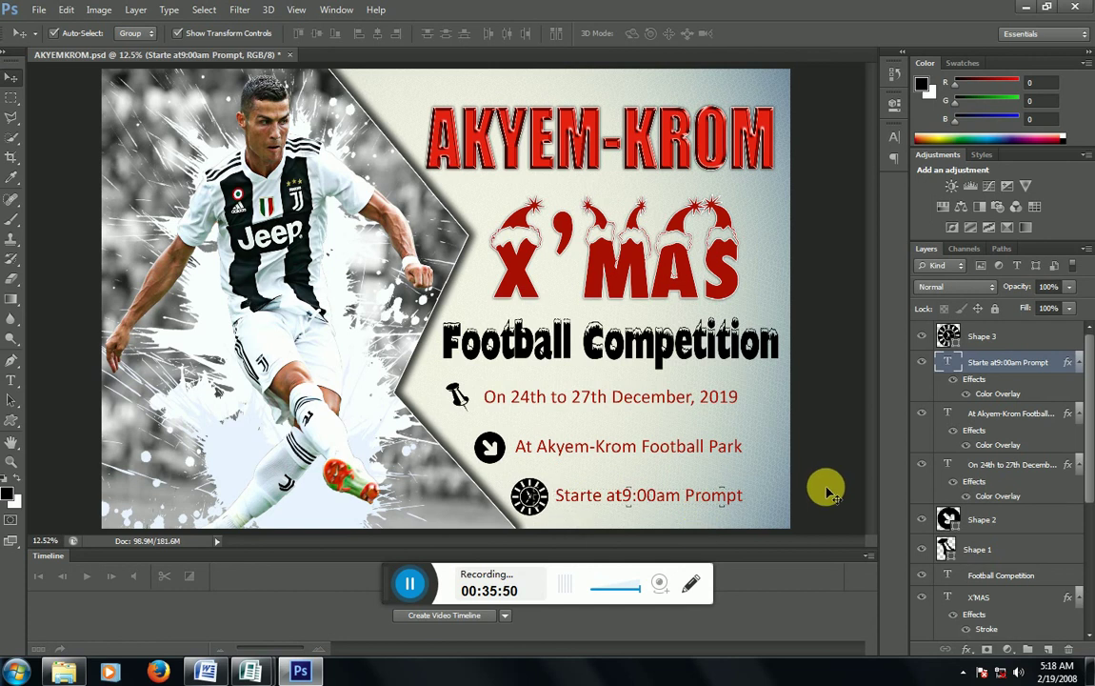
{"action": "key", "text": "ctrl+s"}
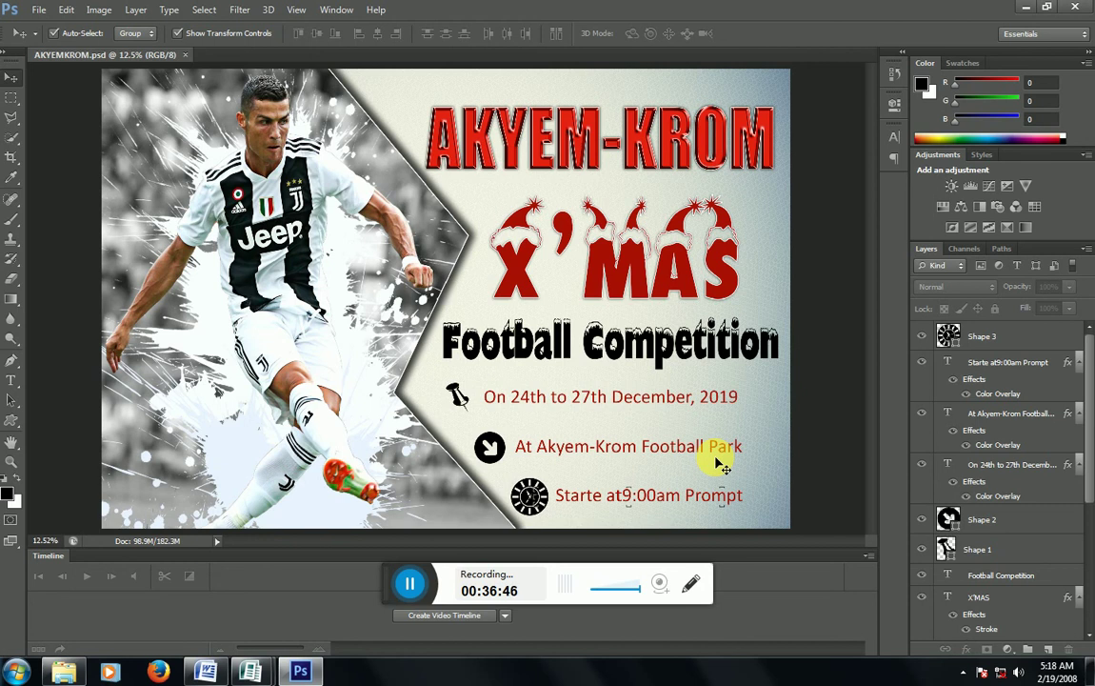
Save As AKYEMKROM.jpg in JPEG format with Quality 12 Maximum
{"action": "left_click", "coordinate": [409, 585]}
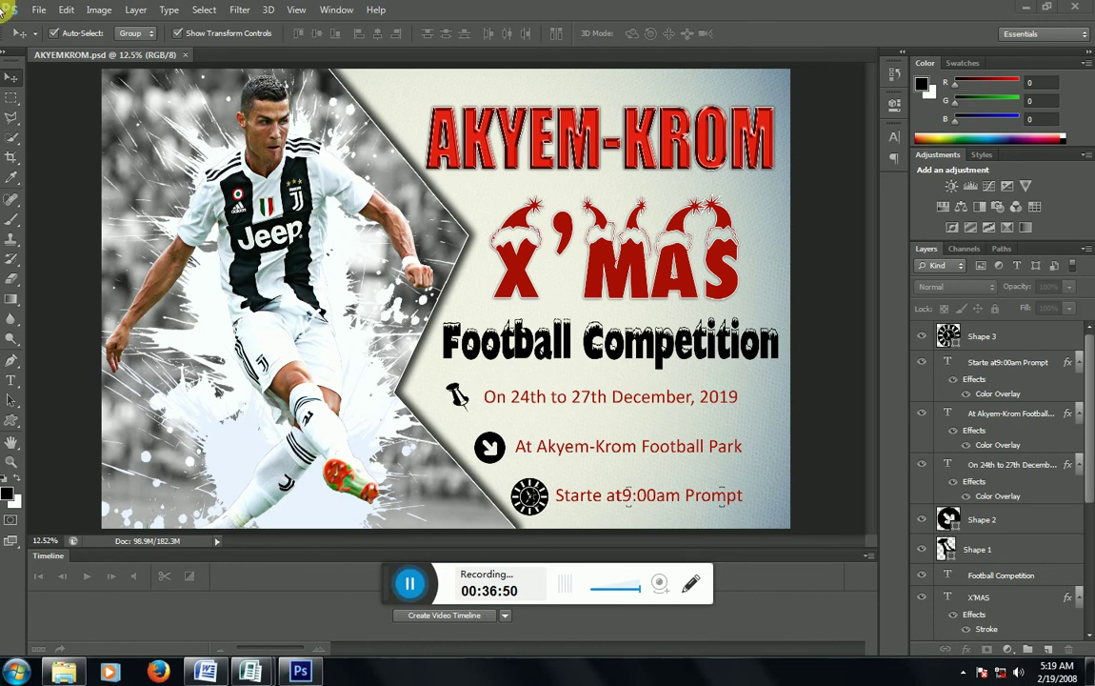
{"action": "left_click", "coordinate": [40, 11]}
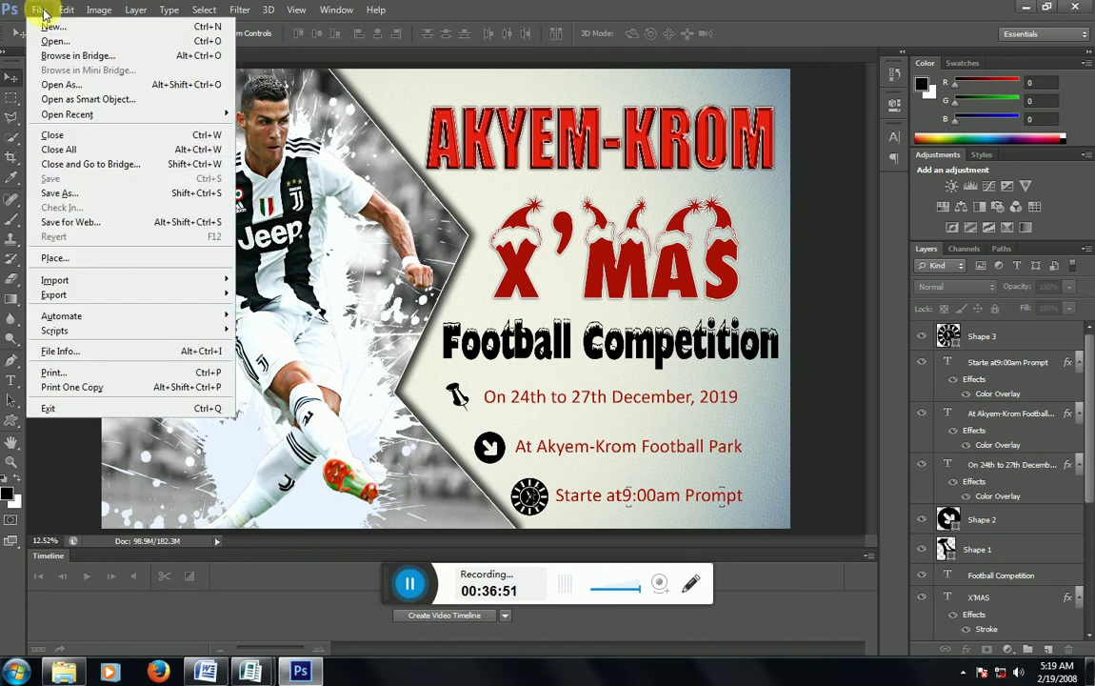
{"action": "left_click", "coordinate": [64, 181]}
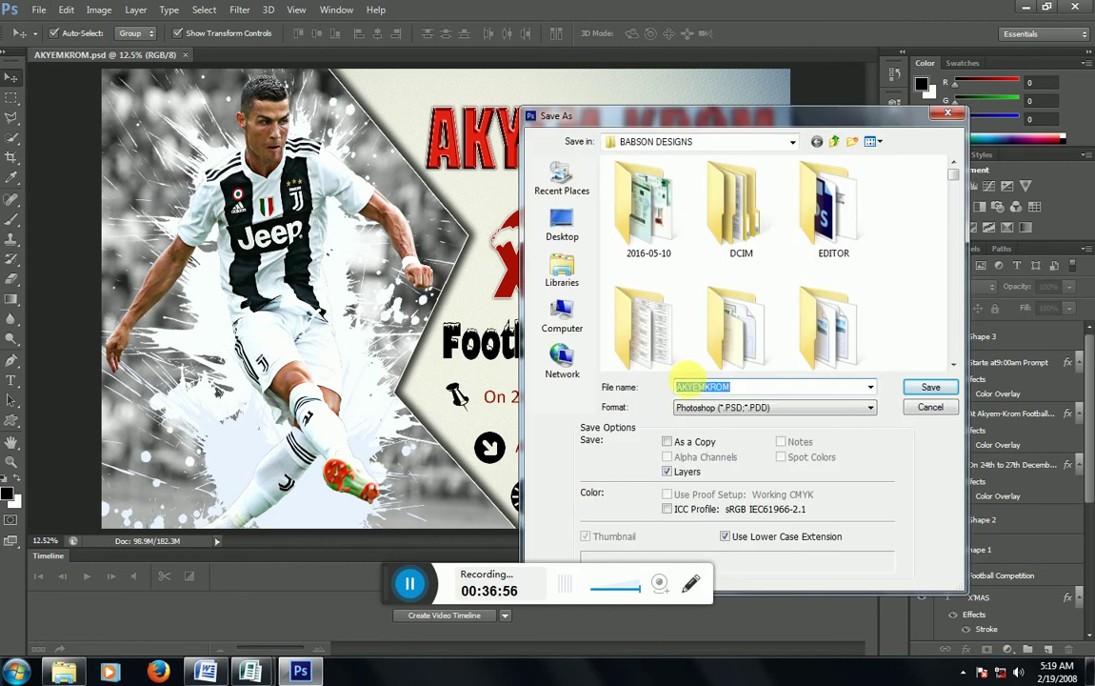
{"action": "left_click", "coordinate": [731, 407]}
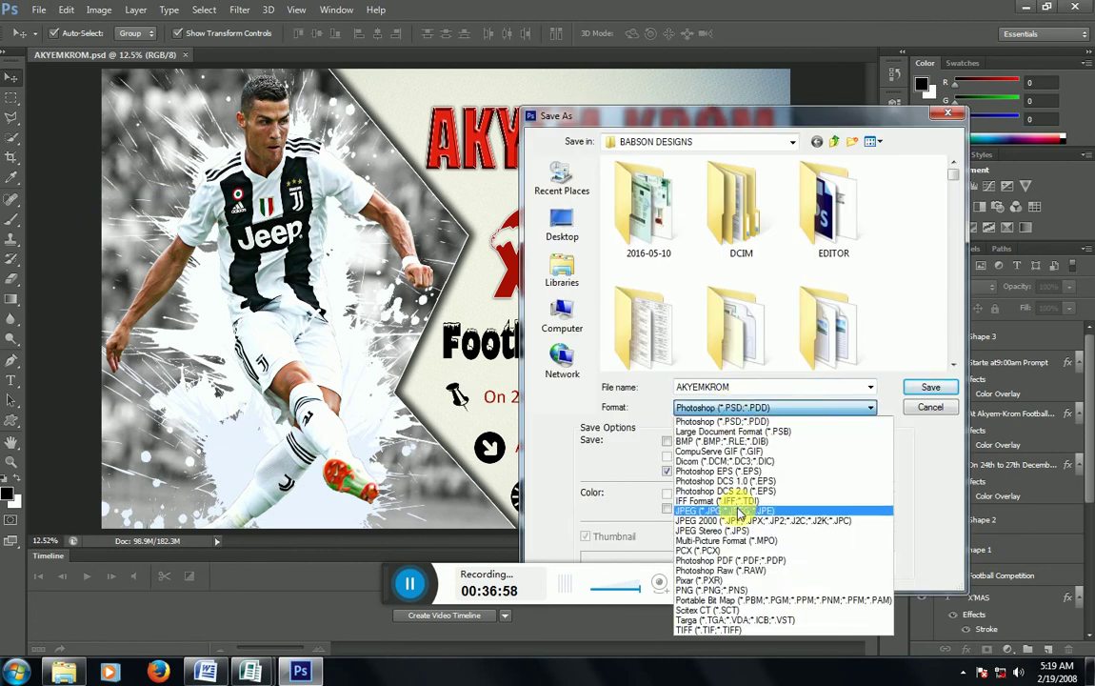
{"action": "left_click", "coordinate": [726, 498]}
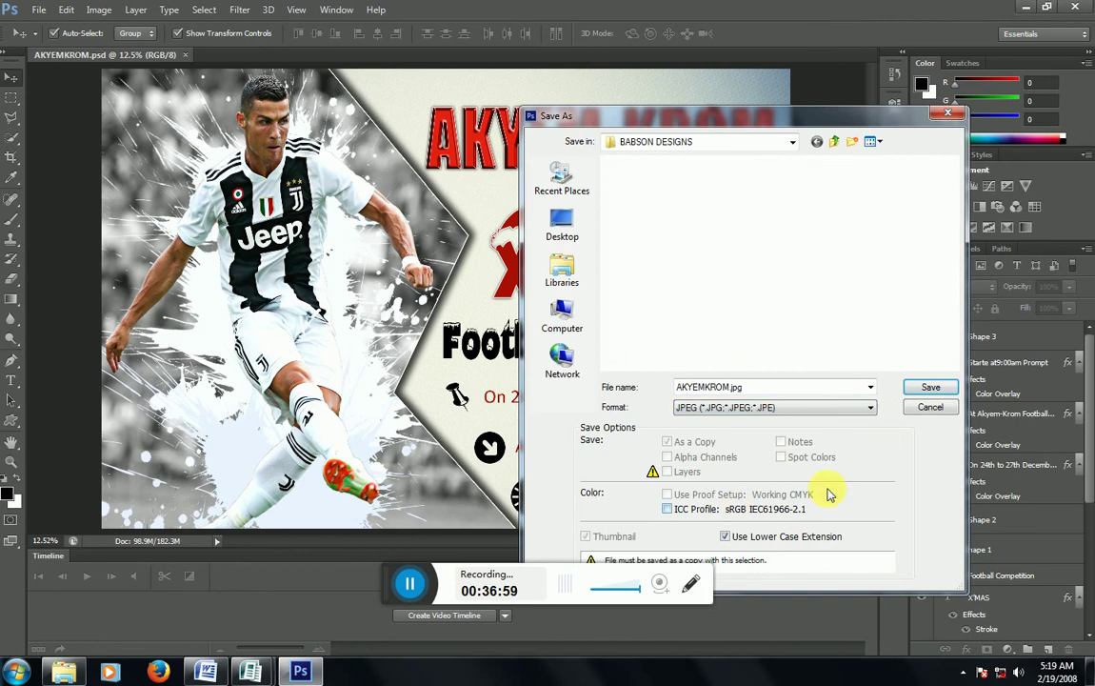
{"action": "left_click", "coordinate": [928, 387]}
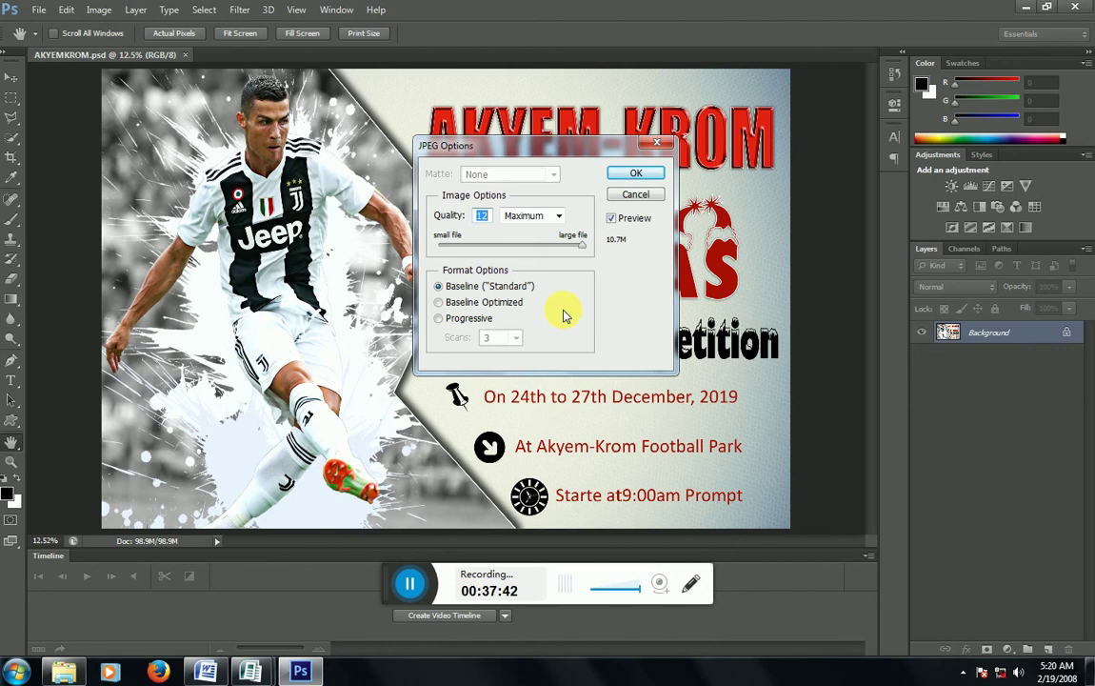
{"action": "left_click", "coordinate": [650, 177]}
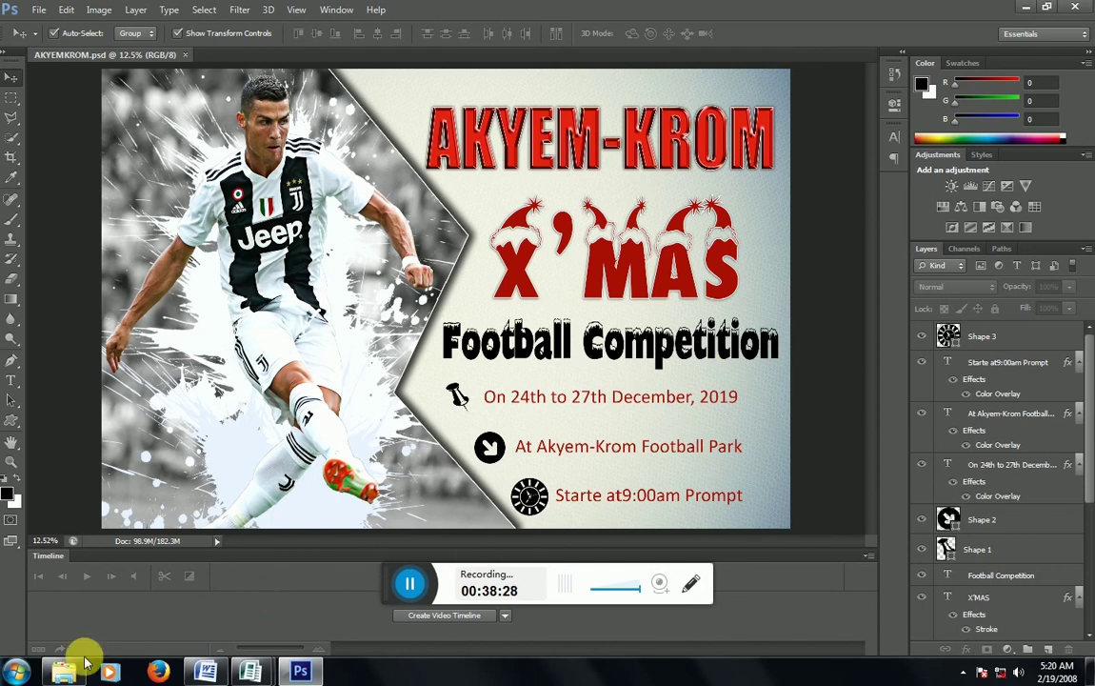
Open the BABSON DESIGNS folder on Local Disk (D:) in Windows Explorer
{"action": "left_click", "coordinate": [65, 670]}
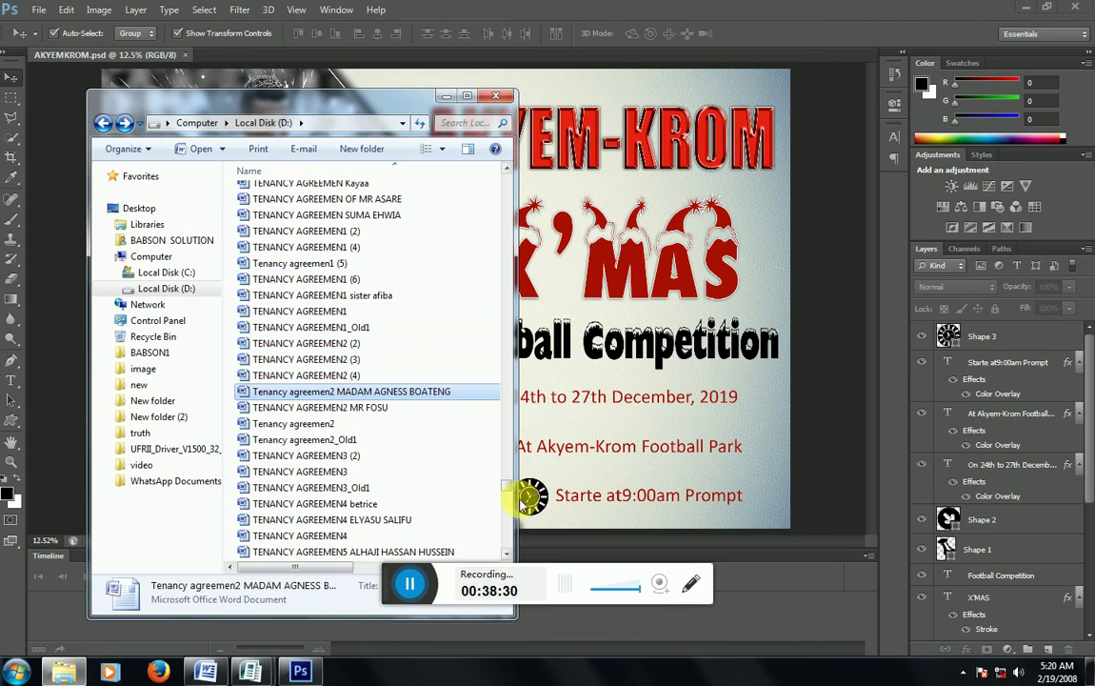
{"action": "left_click_drag", "start_coordinate": [505, 487], "coordinate": [510, 181]}
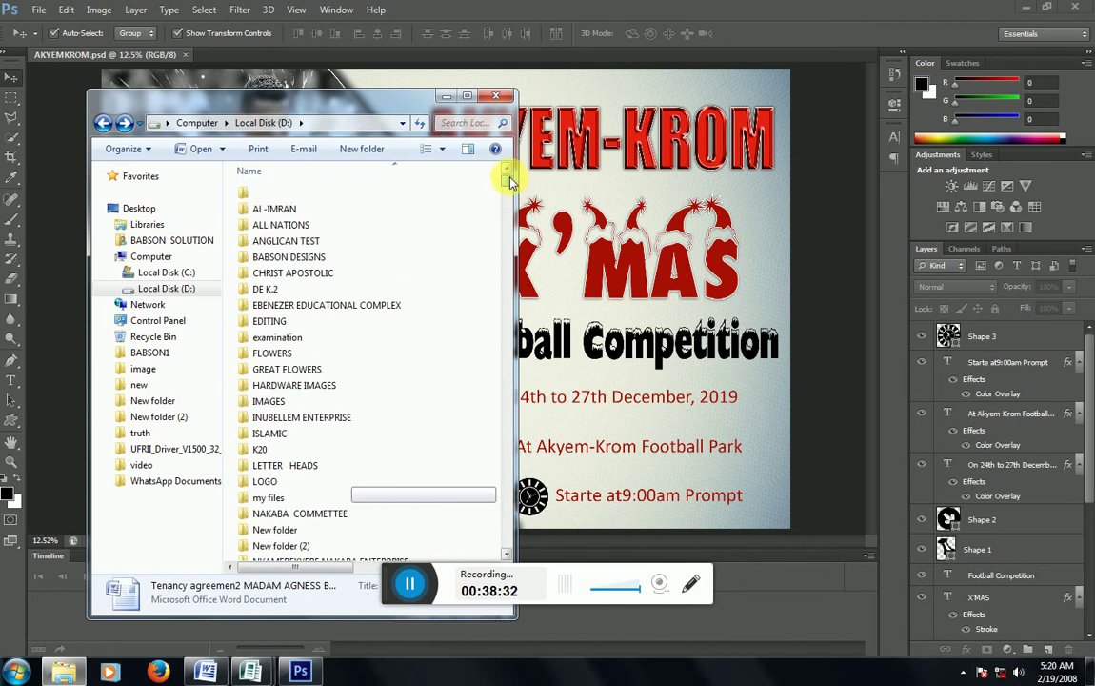
{"action": "left_click", "coordinate": [295, 258]}
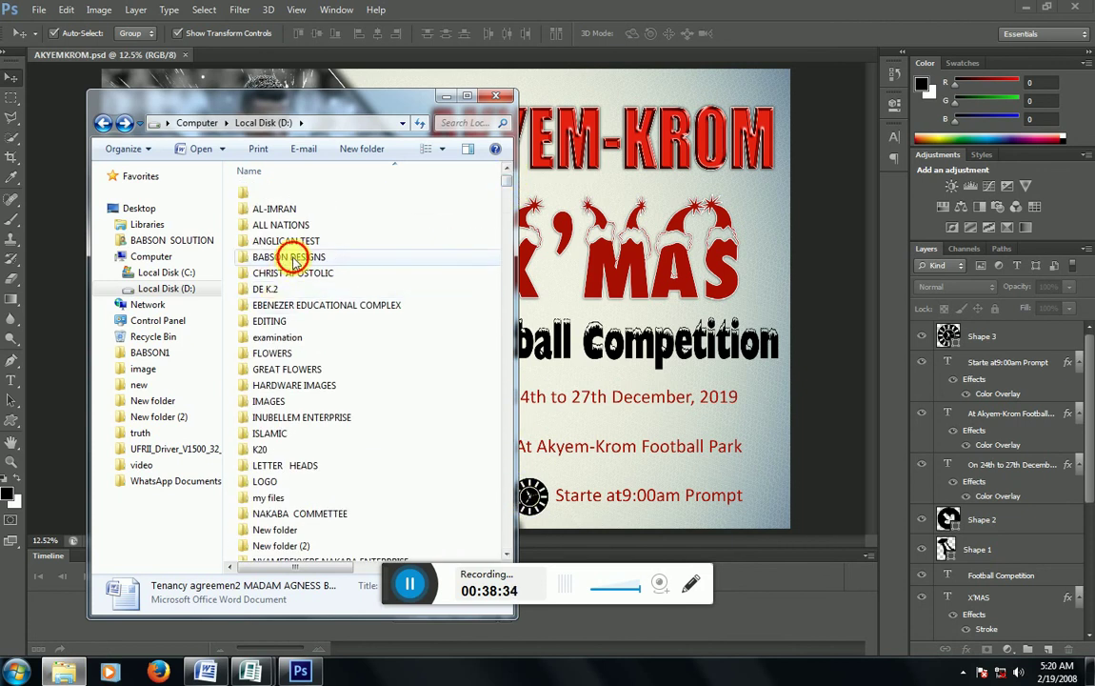
{"action": "double_click", "coordinate": [295, 258]}
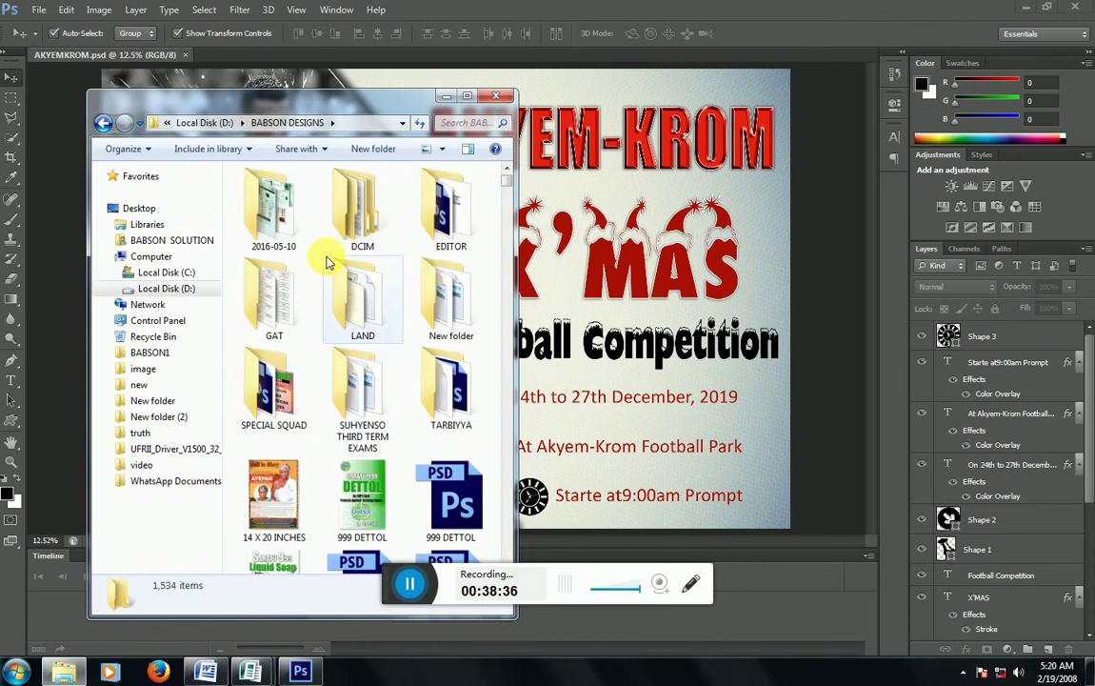
Jump to the AKYEMKROM JPEG by typing 'aky' and preview it
{"action": "left_click", "coordinate": [364, 376]}
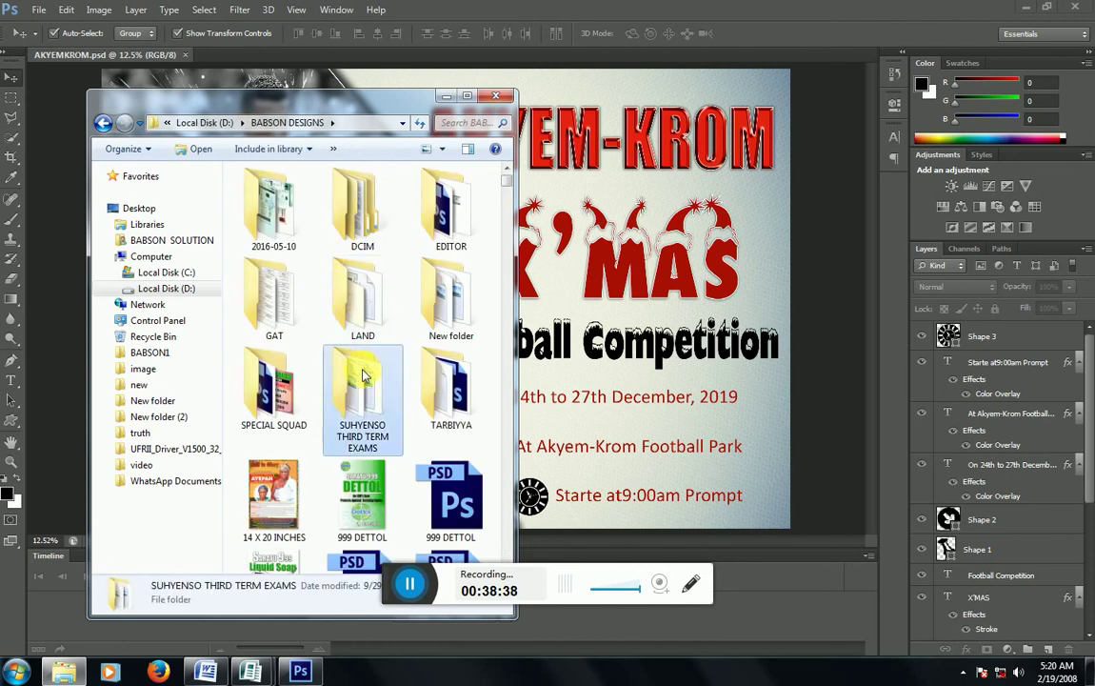
{"action": "key", "text": "a"}
{"action": "key", "text": "k"}
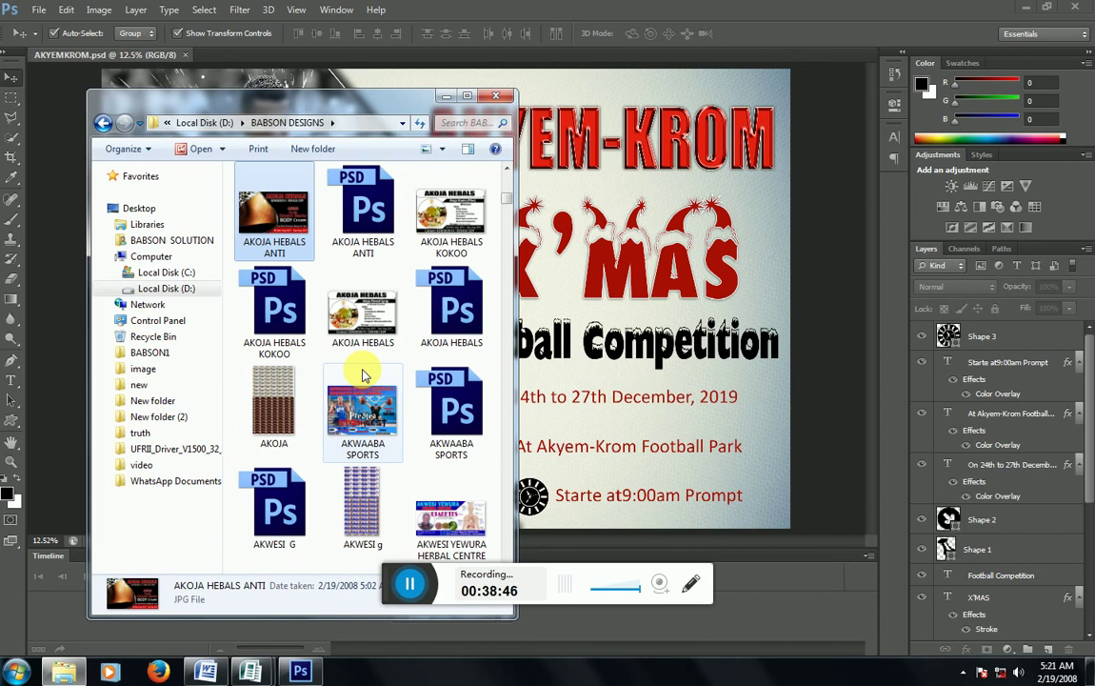
{"action": "type", "text": "aky"}
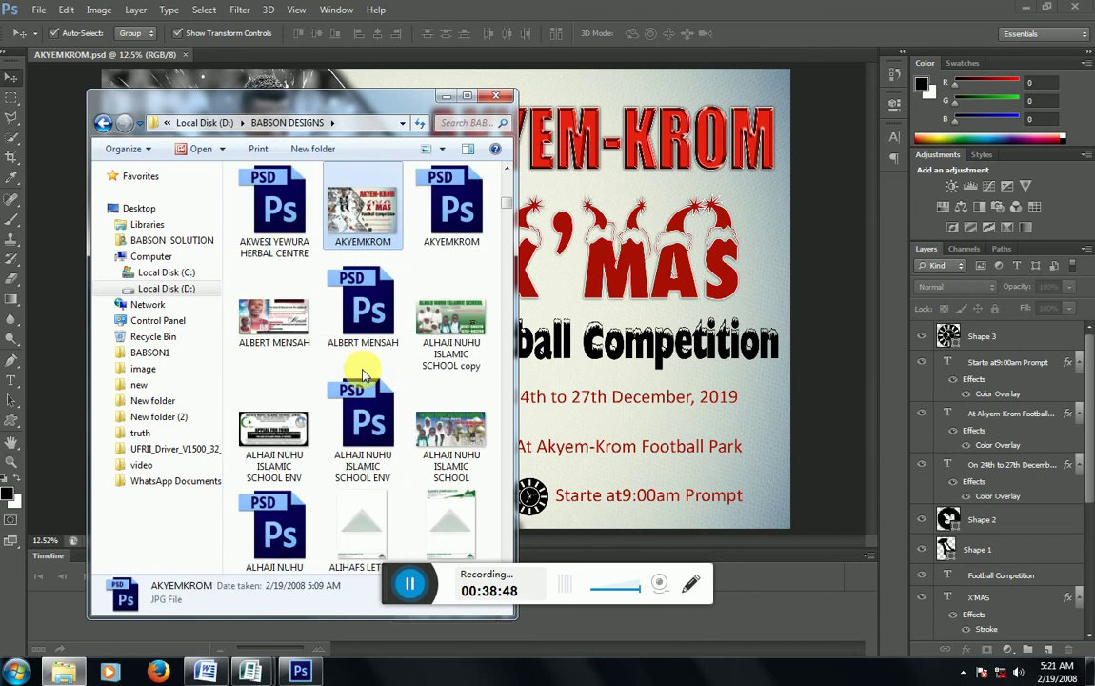
{"action": "right_click", "coordinate": [361, 208]}
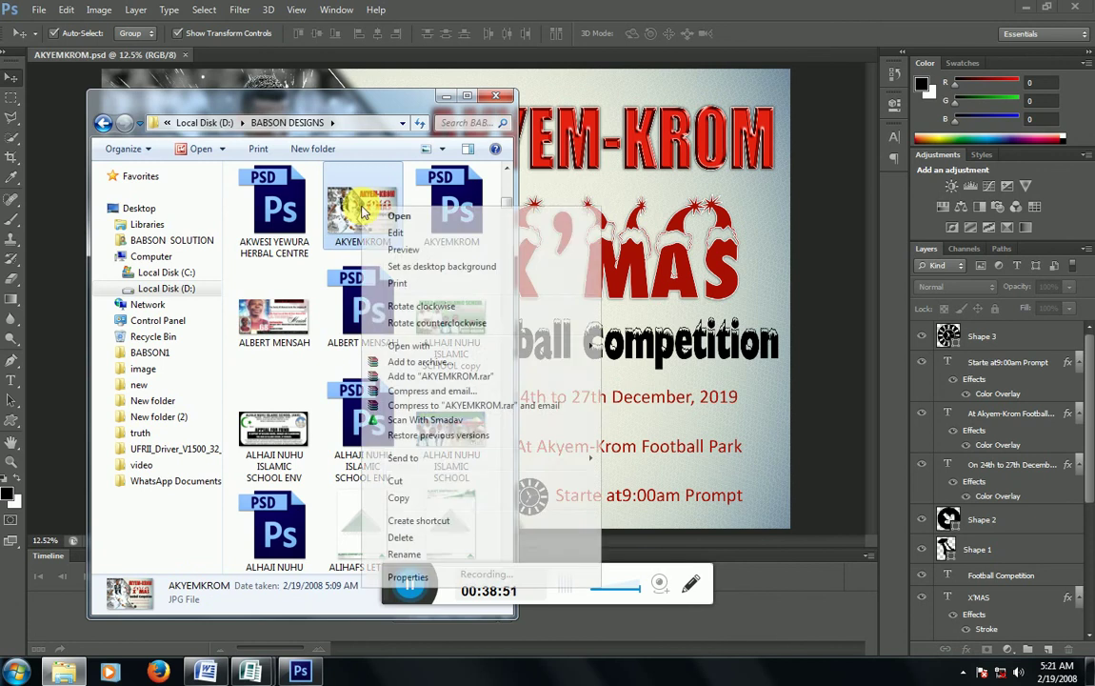
{"action": "left_click", "coordinate": [411, 249]}
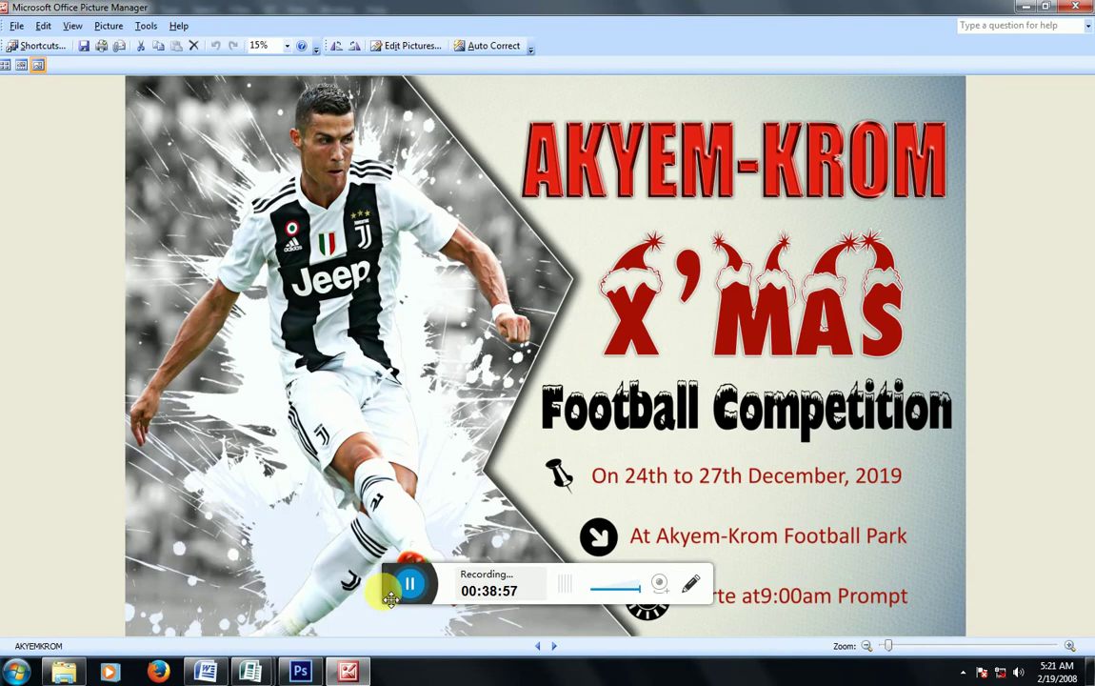
View the exported AKYEMKROM flyer full size in Picture Manager
{"action": "left_click_drag", "start_coordinate": [391, 582], "coordinate": [116, 583]}
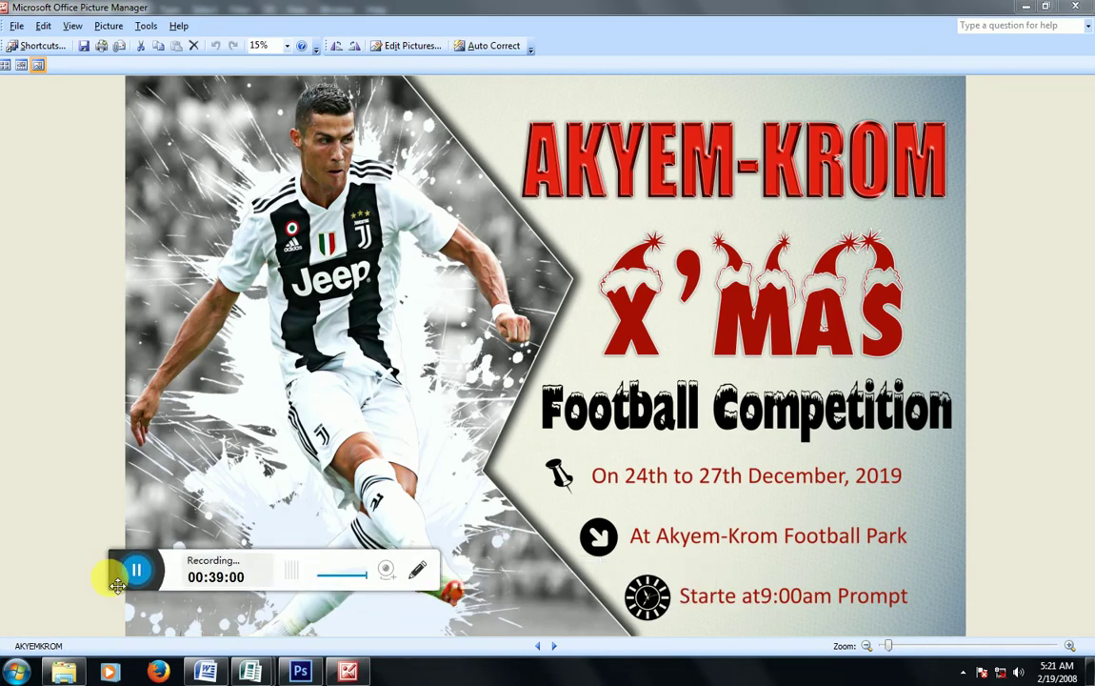